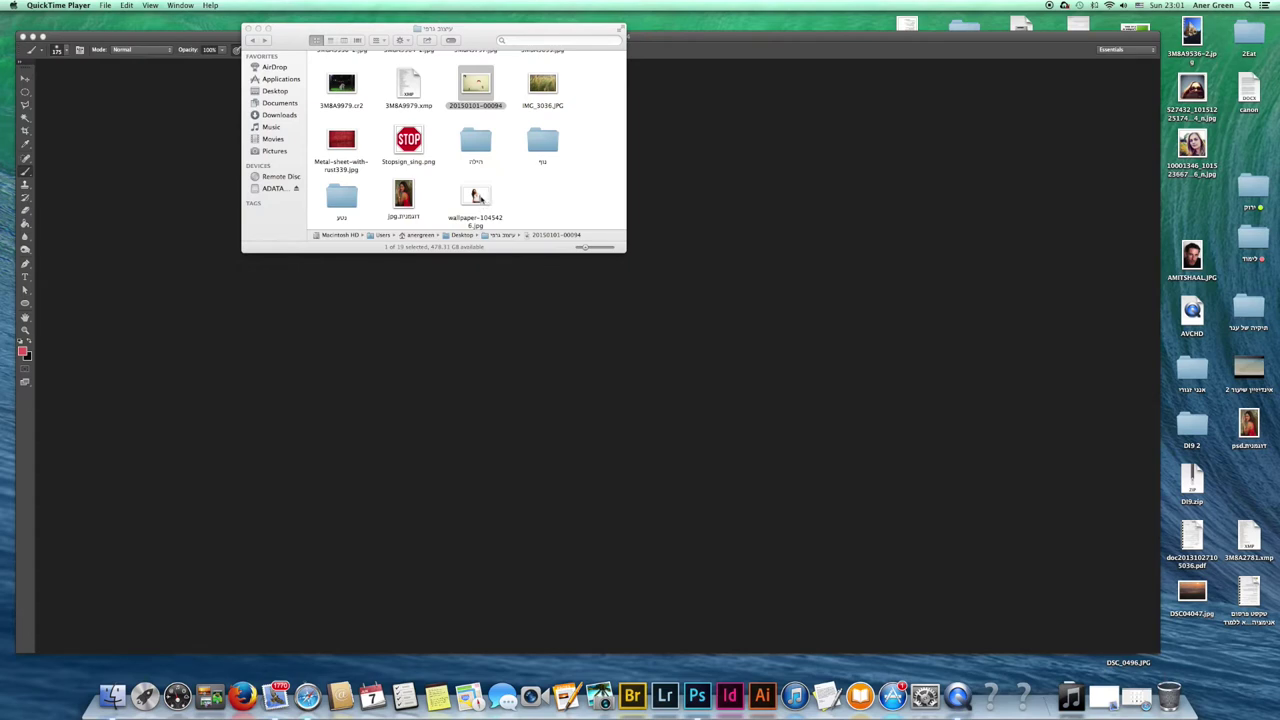
pyautogui.moveTo(474, 195); pyautogui.dragTo(514, 471)
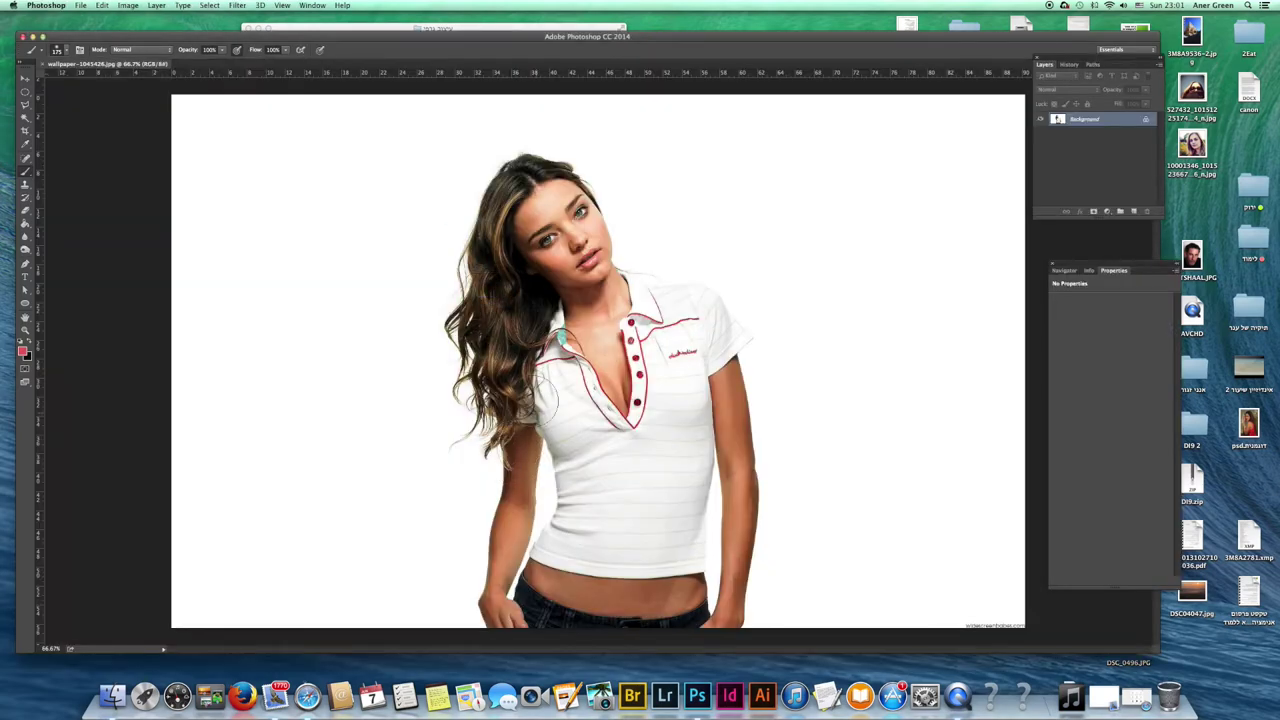
pyautogui.click(353, 28)
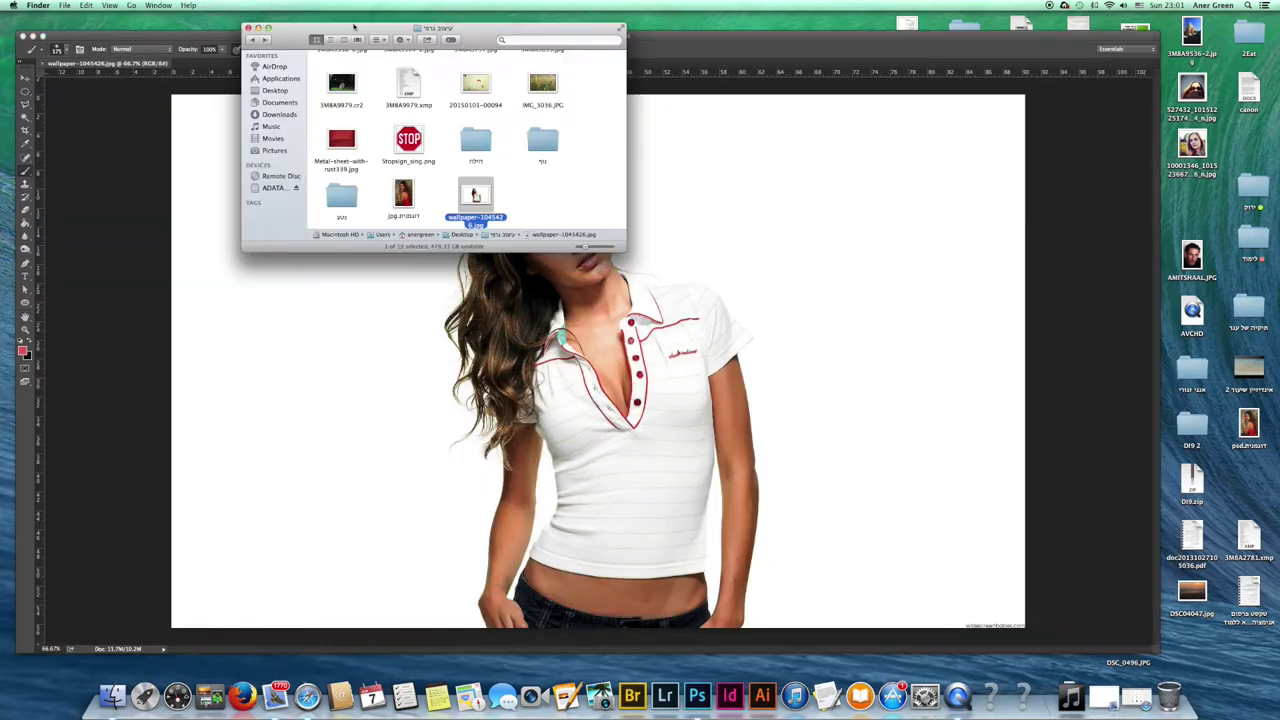
pyautogui.moveTo(478, 84); pyautogui.dragTo(585, 454)
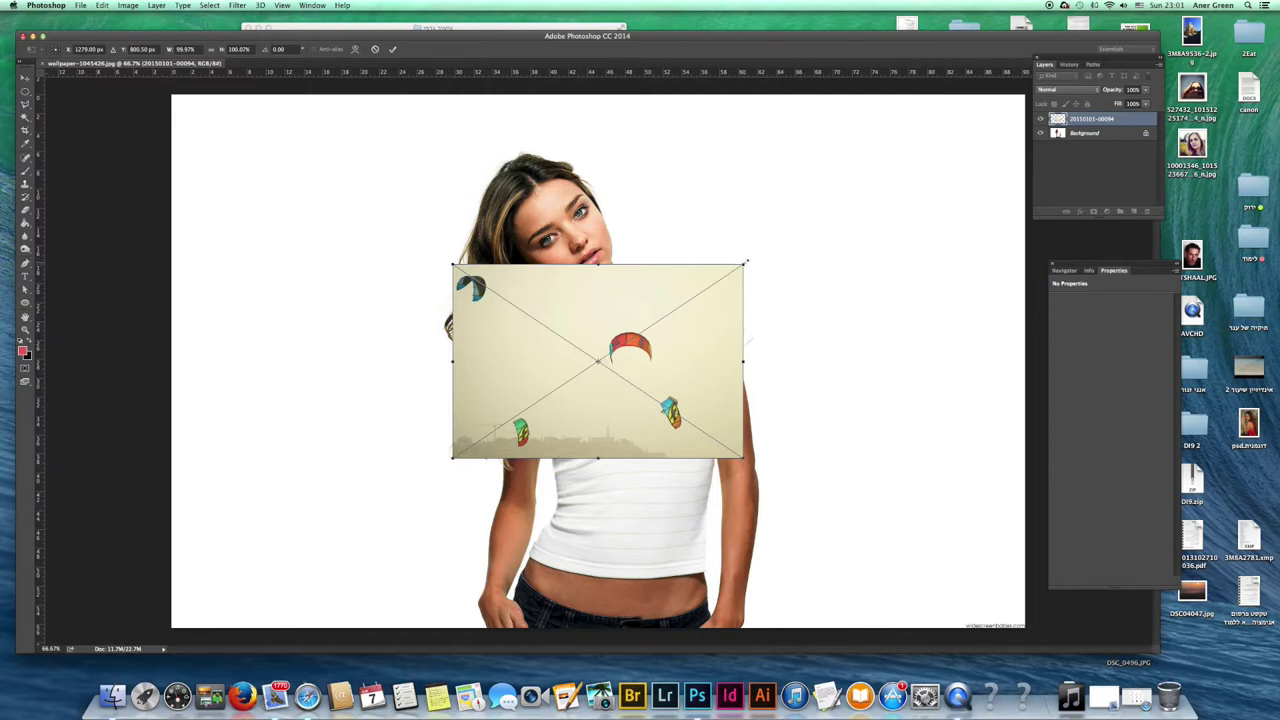
# Scale the placed kite photo proportionally from its center to about 274% so it spans the canvas height
pyautogui.moveTo(744, 265); pyautogui.dragTo(1007, 110)
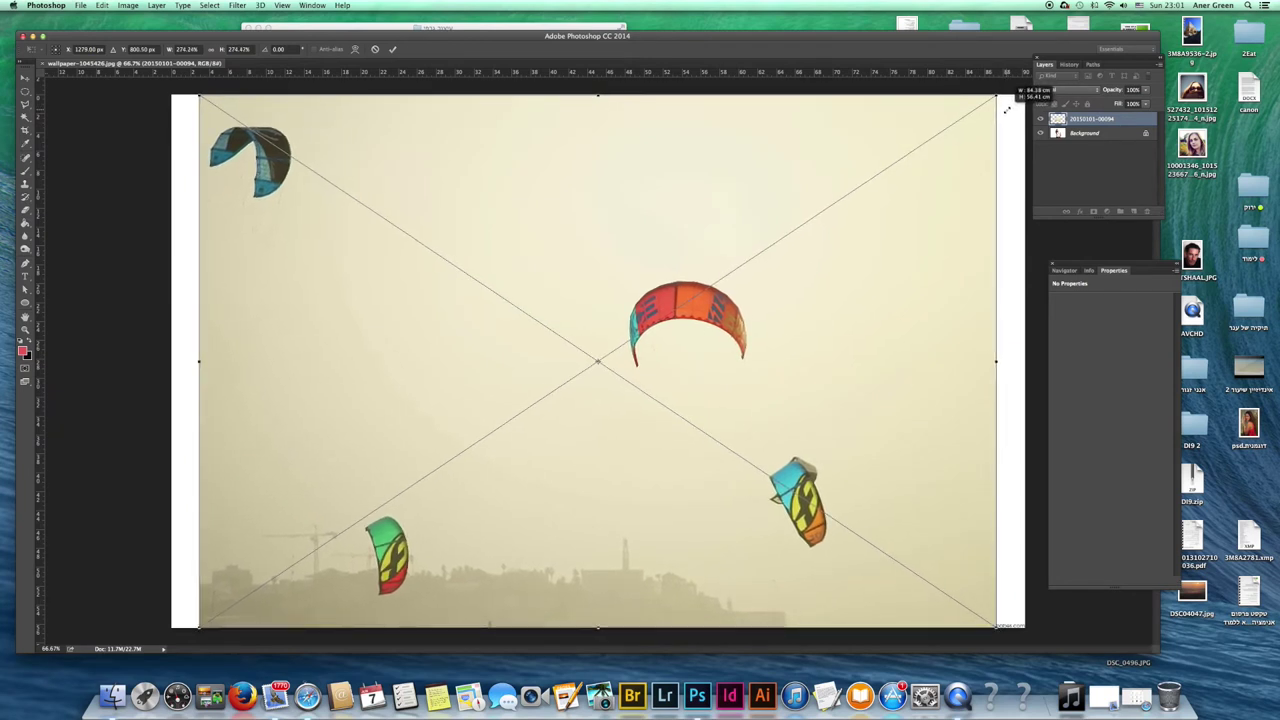
pyautogui.moveTo(1007, 110); pyautogui.dragTo(1007, 110)
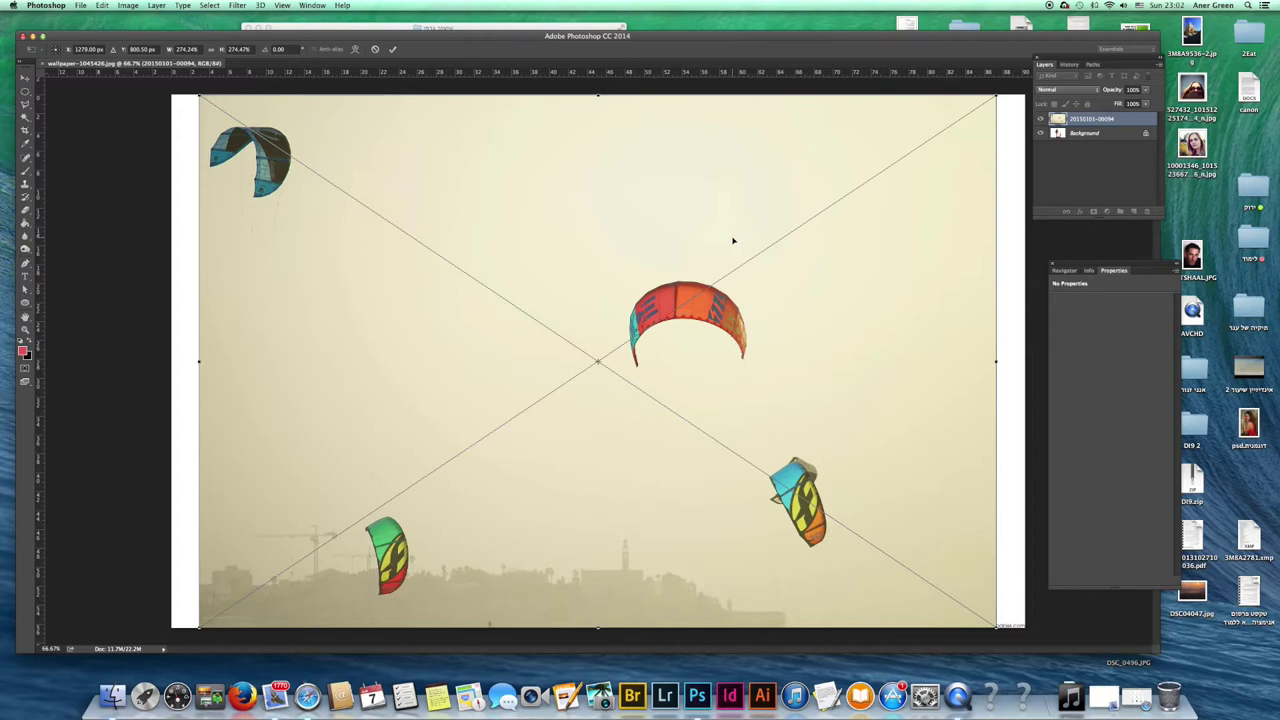
pyautogui.press('b')
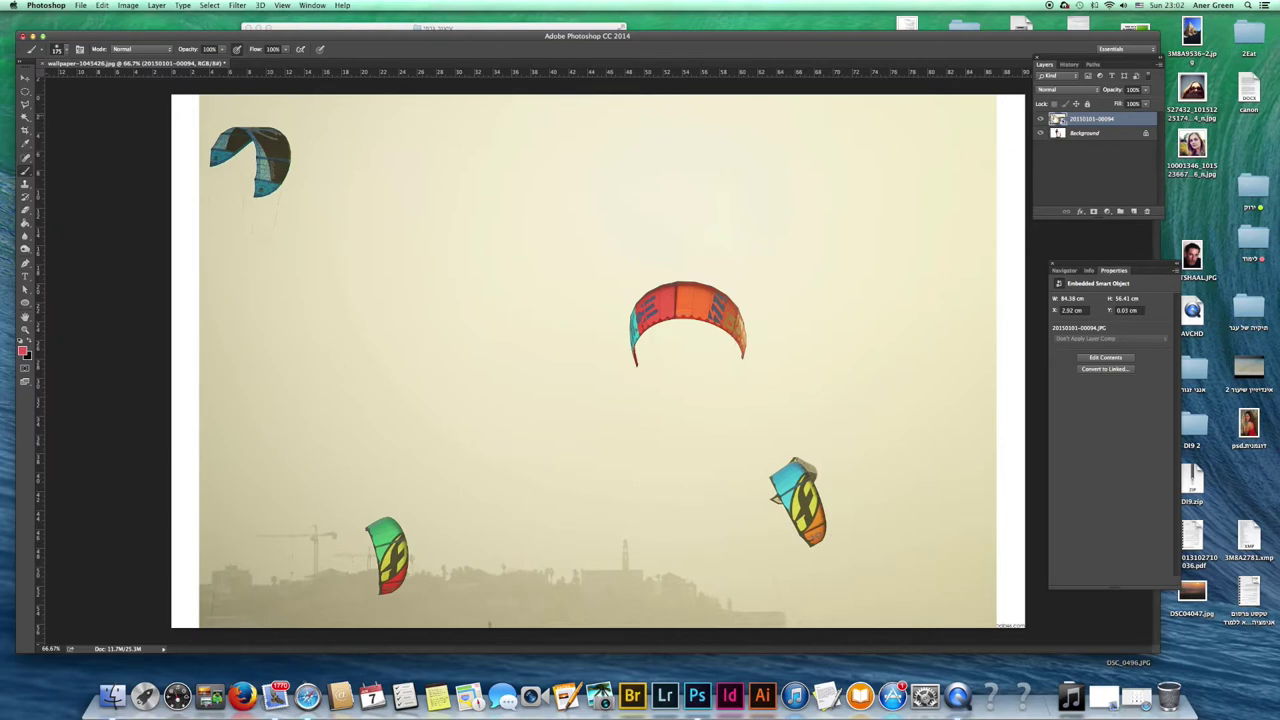
# Convert the locked Background into a regular layer named "model"
pyautogui.moveTo(1058, 120); pyautogui.dragTo(1056, 147)
pyautogui.doubleClick(1086, 133)
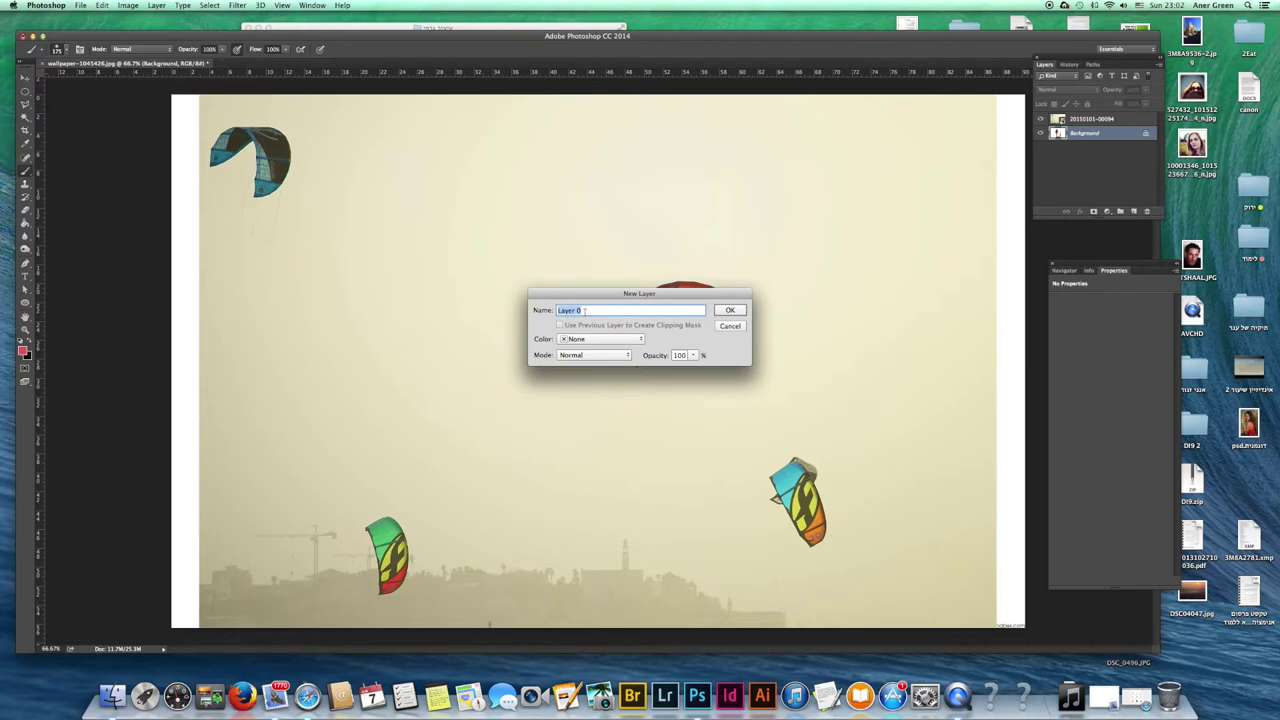
pyautogui.write('model')
pyautogui.press('Return')
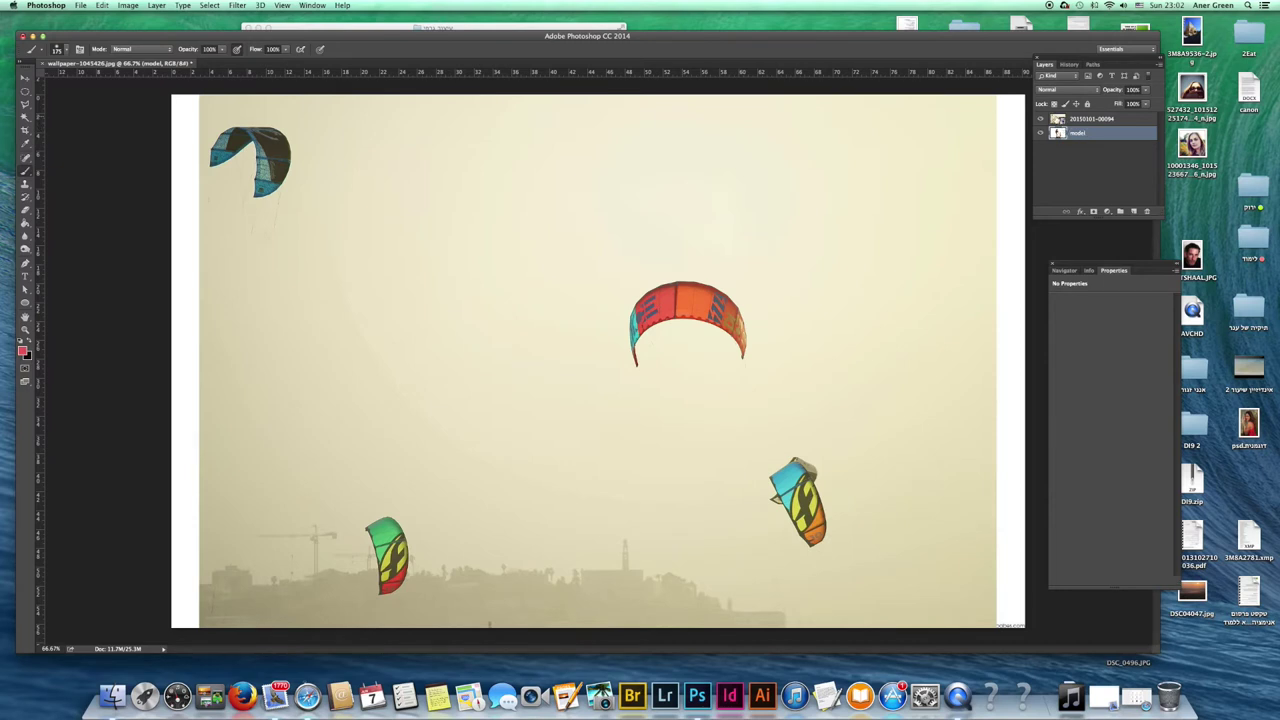
pyautogui.click(1085, 119)
pyautogui.moveTo(1085, 119); pyautogui.dragTo(1085, 149)
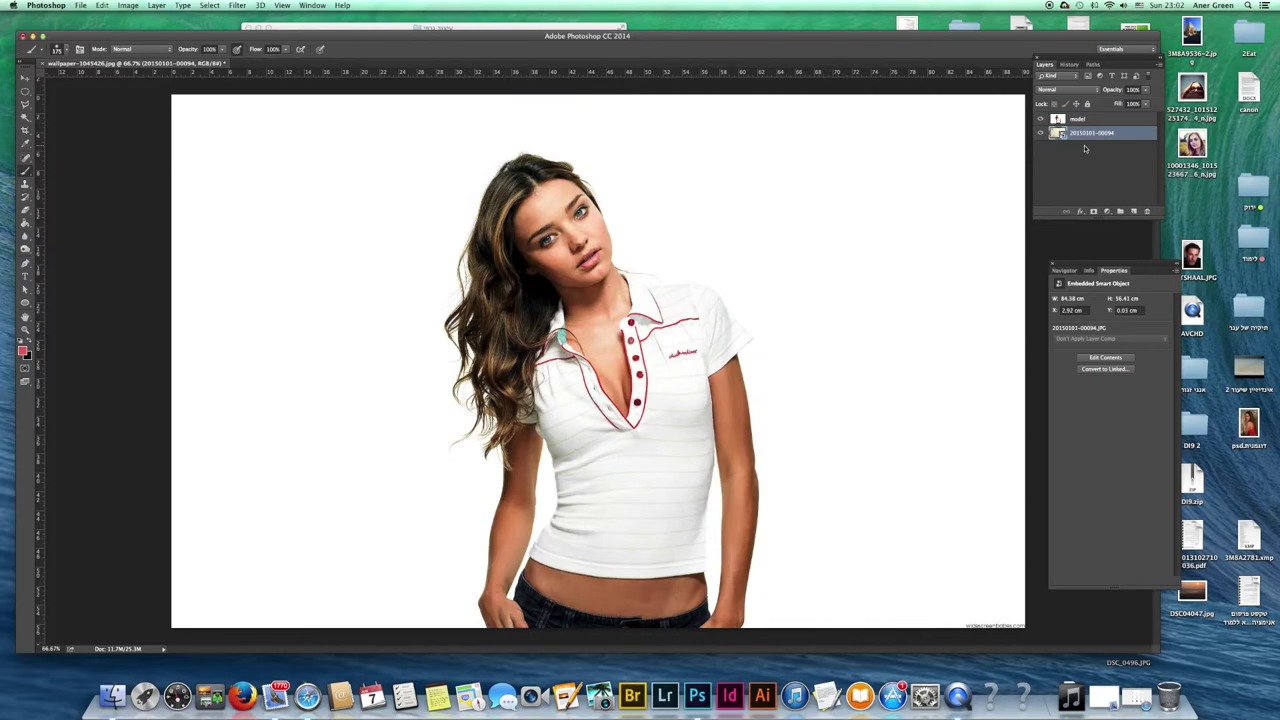
pyautogui.click(1040, 120)
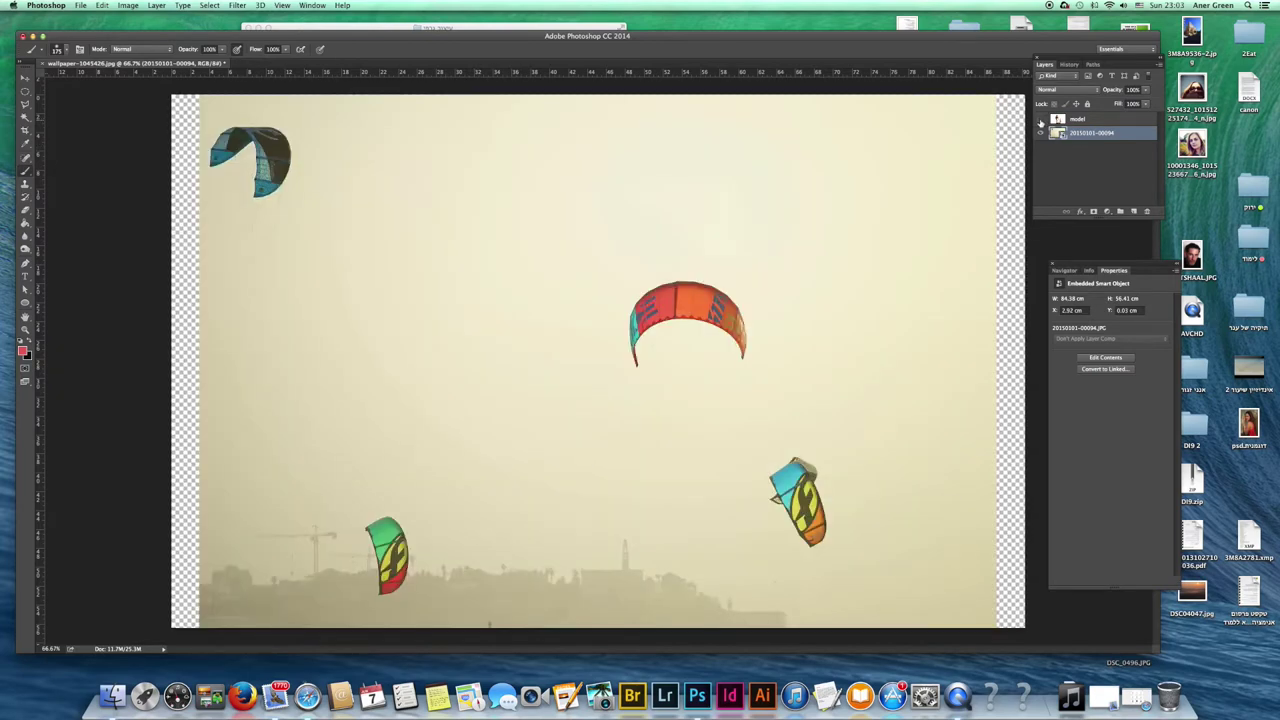
pyautogui.click(1040, 120)
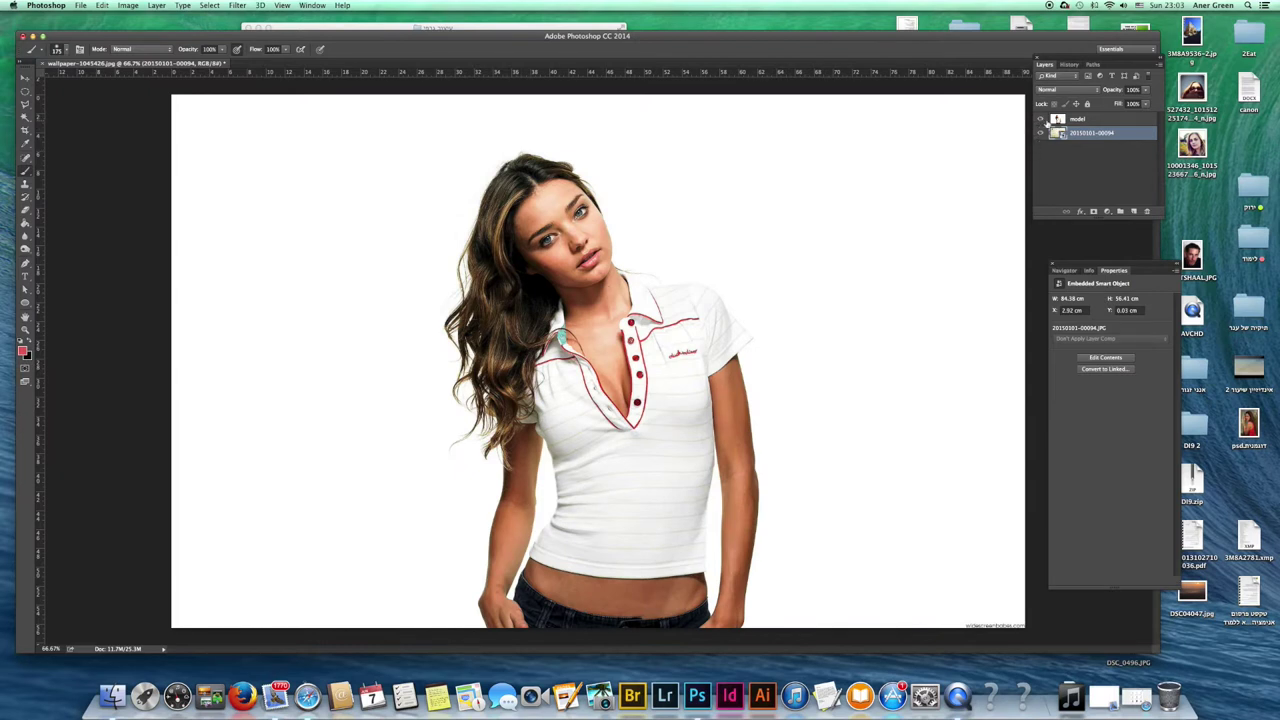
pyautogui.click(1040, 120)
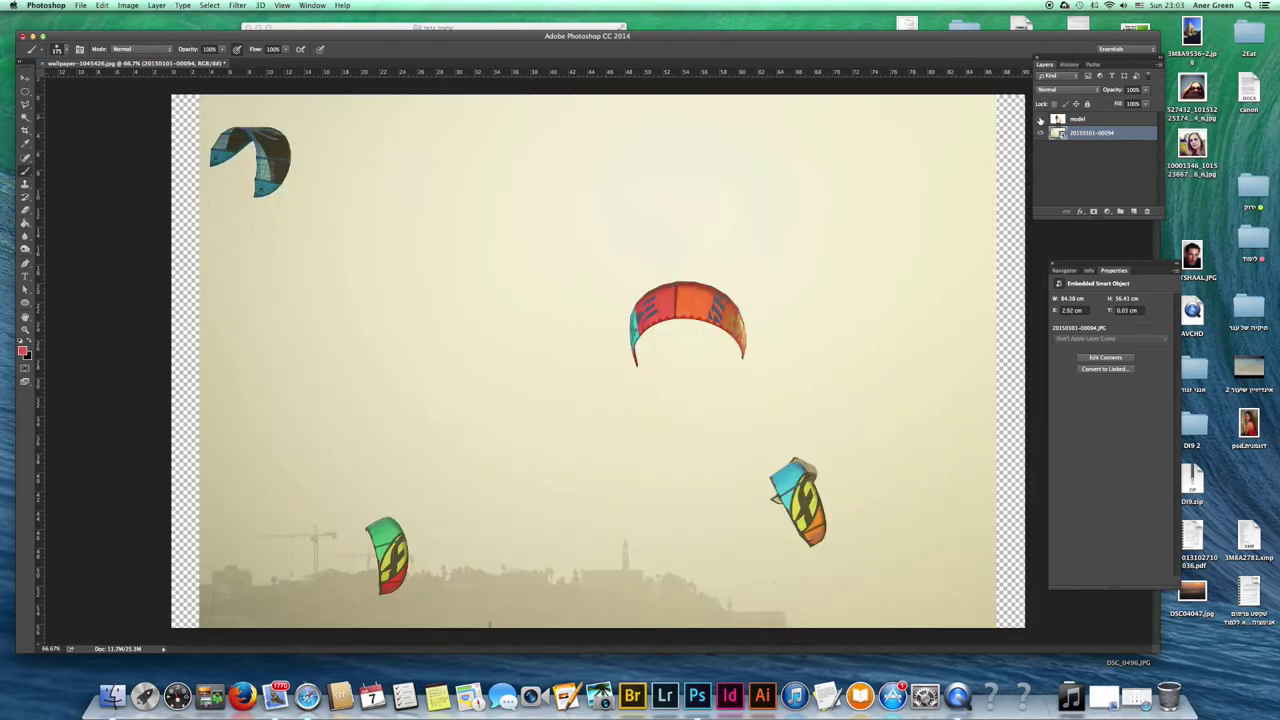
pyautogui.click(1040, 120)
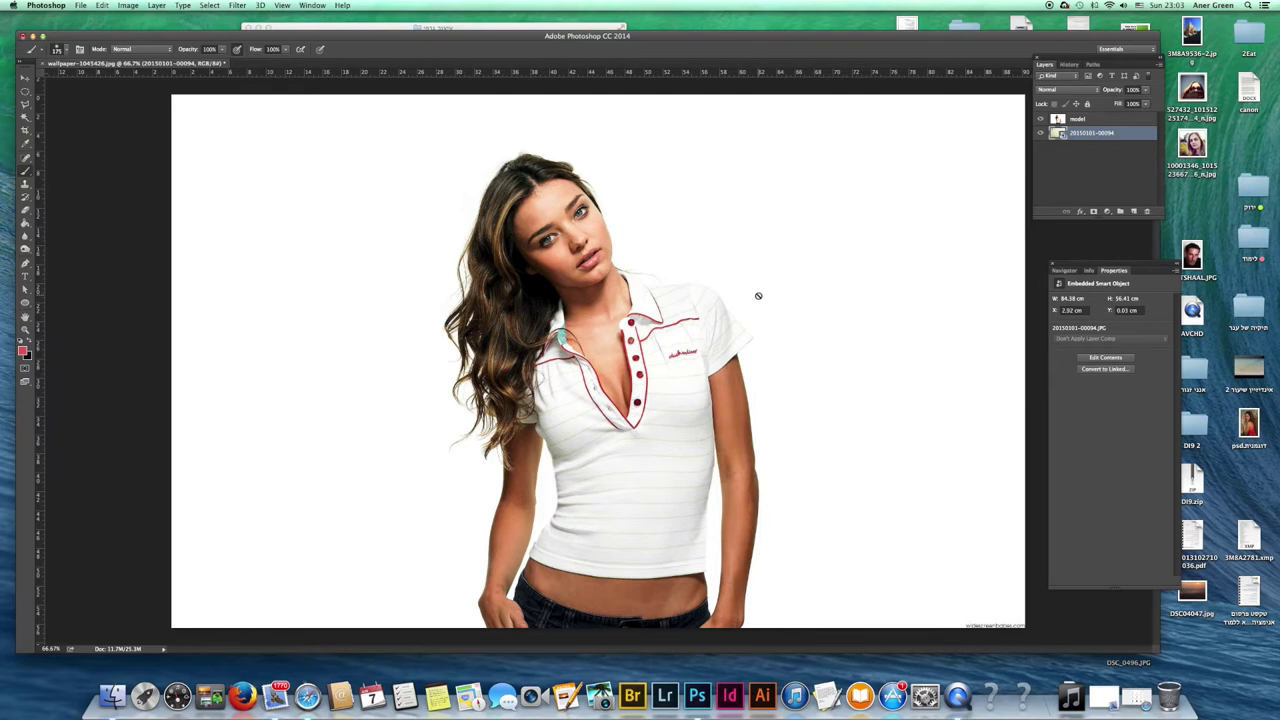
# Erase large areas of white background on both sides of the woman on the model layer with a 300 px Eraser
pyautogui.click(26, 211)
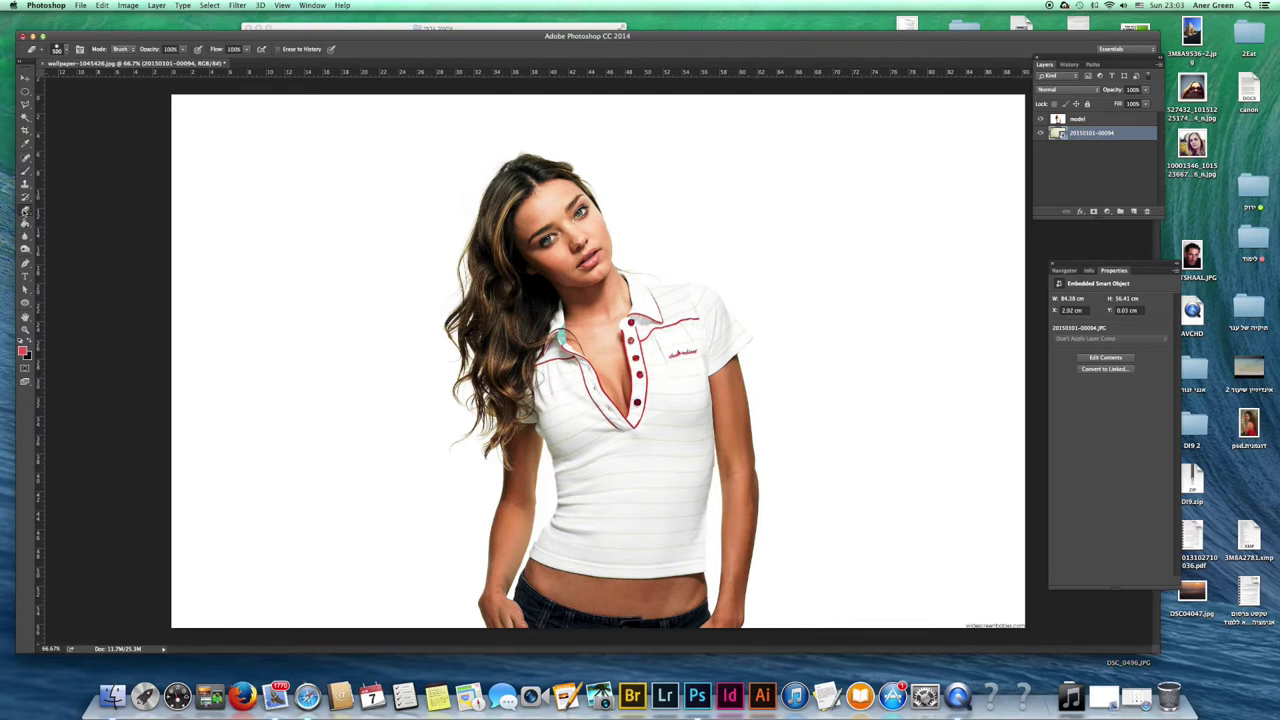
pyautogui.click(26, 211)
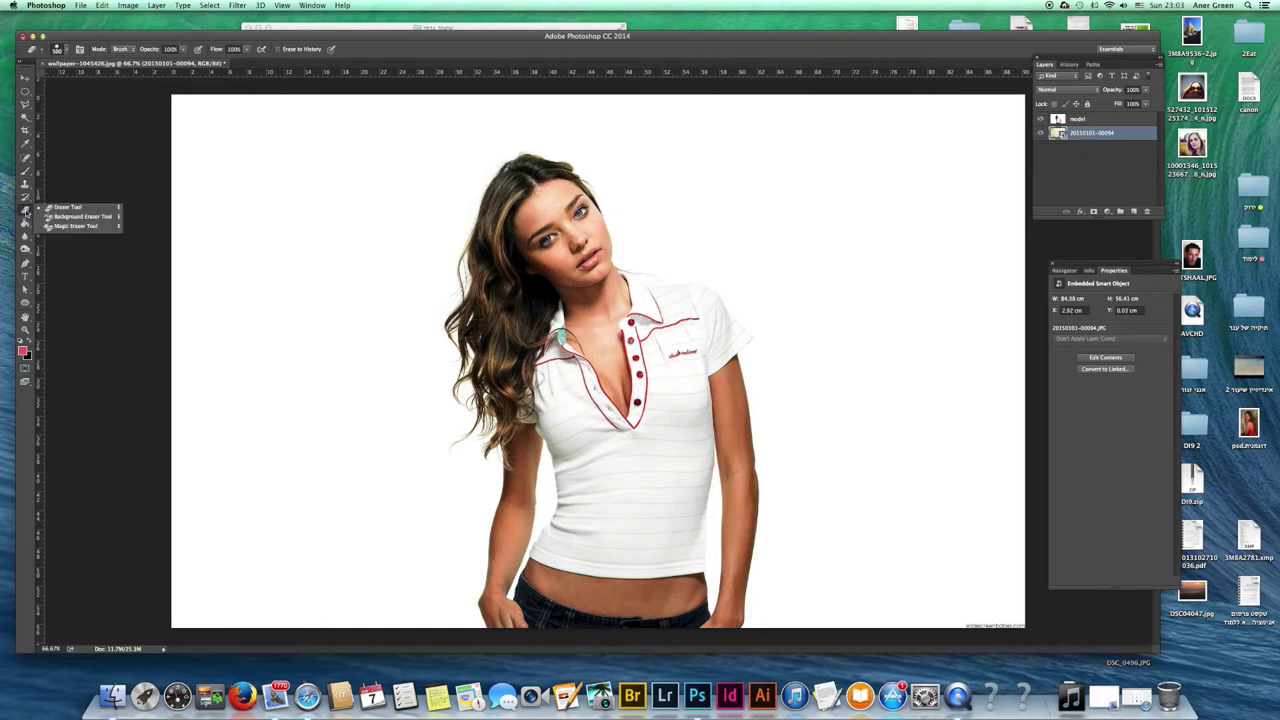
pyautogui.click(72, 209)
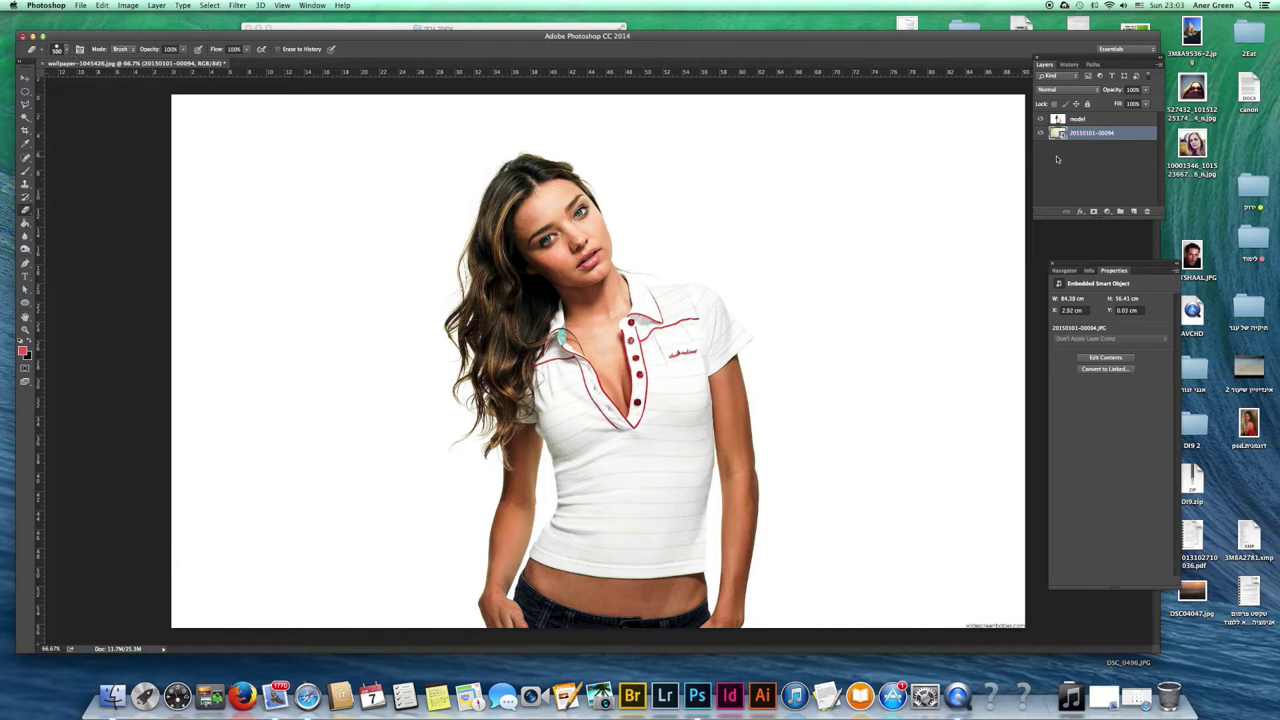
pyautogui.click(1064, 121)
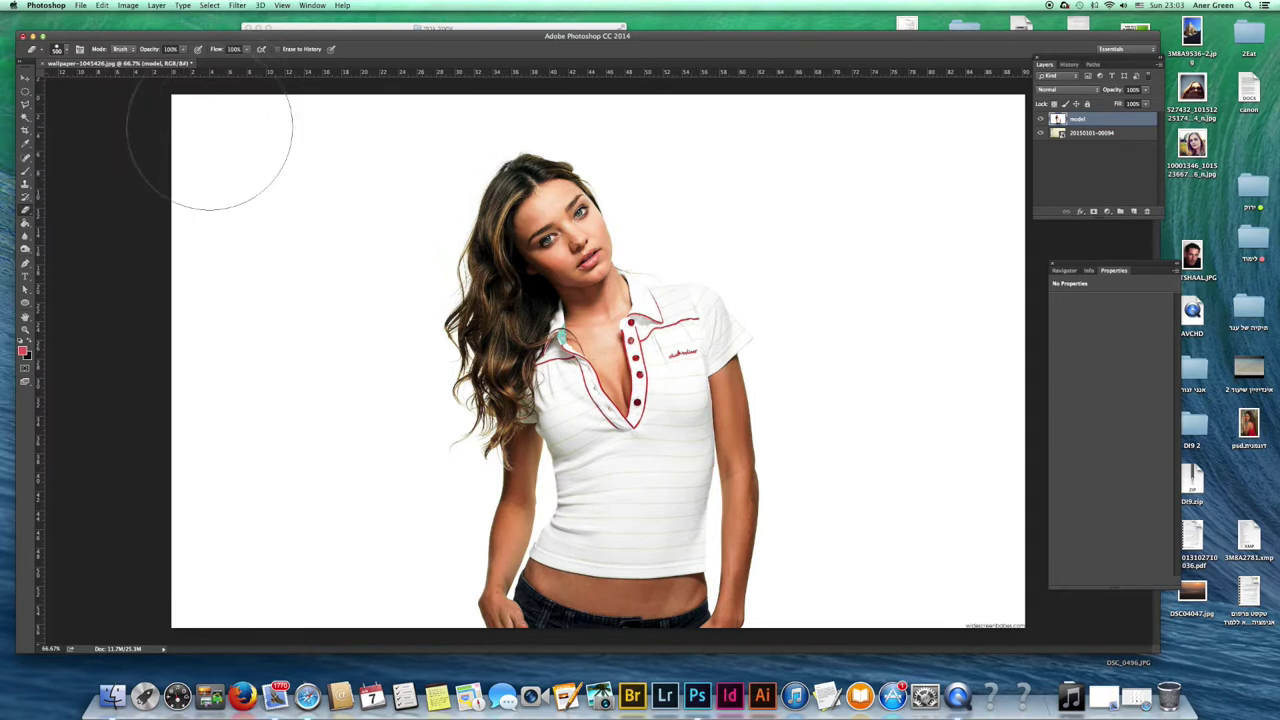
pyautogui.press('[')
pyautogui.press('[')
pyautogui.press(']')
pyautogui.press('[')
pyautogui.moveTo(351, 169)
pyautogui.mouseDown()
pyautogui.moveTo(337, 180)
pyautogui.moveTo(317, 320)
pyautogui.moveTo(315, 560)
pyautogui.moveTo(286, 571)
pyautogui.moveTo(255, 505)
pyautogui.moveTo(271, 310)
pyautogui.moveTo(300, 176)
pyautogui.moveTo(327, 144)
pyautogui.moveTo(395, 141)
pyautogui.moveTo(185, 140)
pyautogui.moveTo(182, 205)
pyautogui.moveTo(210, 218)
pyautogui.moveTo(197, 268)
pyautogui.moveTo(214, 386)
pyautogui.moveTo(214, 150)
pyautogui.moveTo(178, 232)
pyautogui.mouseUp()
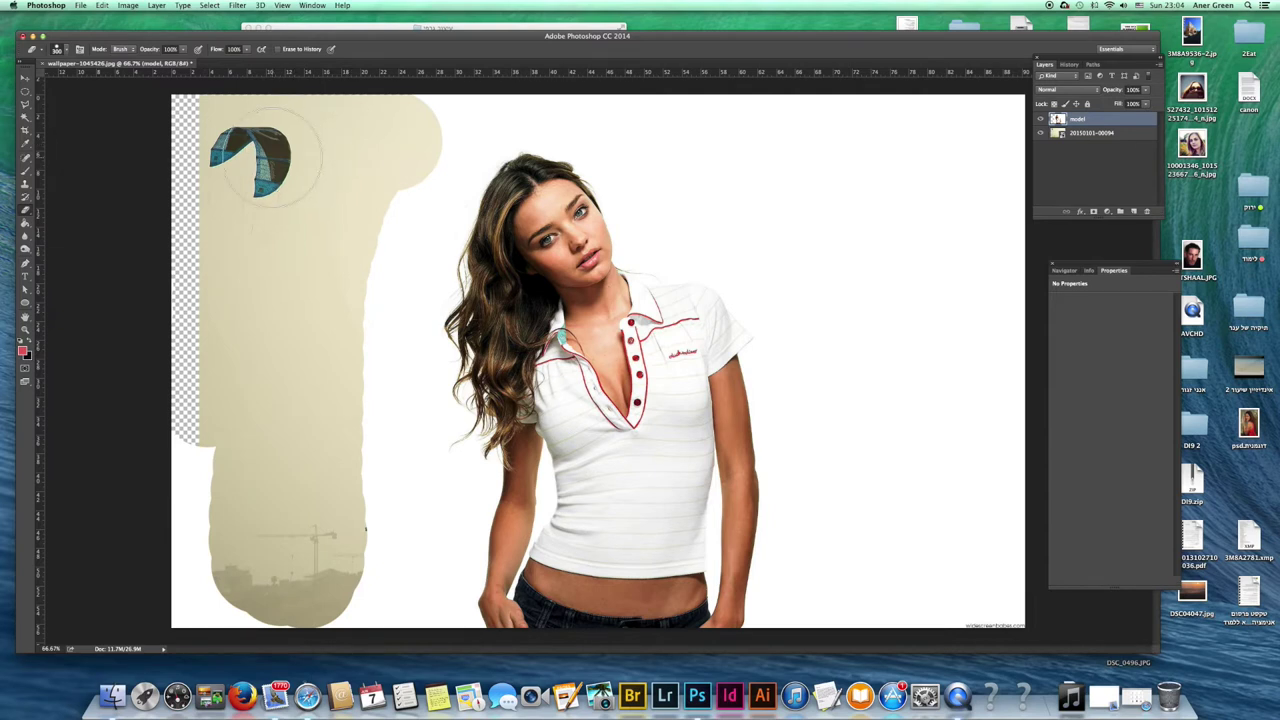
pyautogui.moveTo(270, 160); pyautogui.dragTo(285, 143)
pyautogui.moveTo(223, 429); pyautogui.dragTo(210, 600)
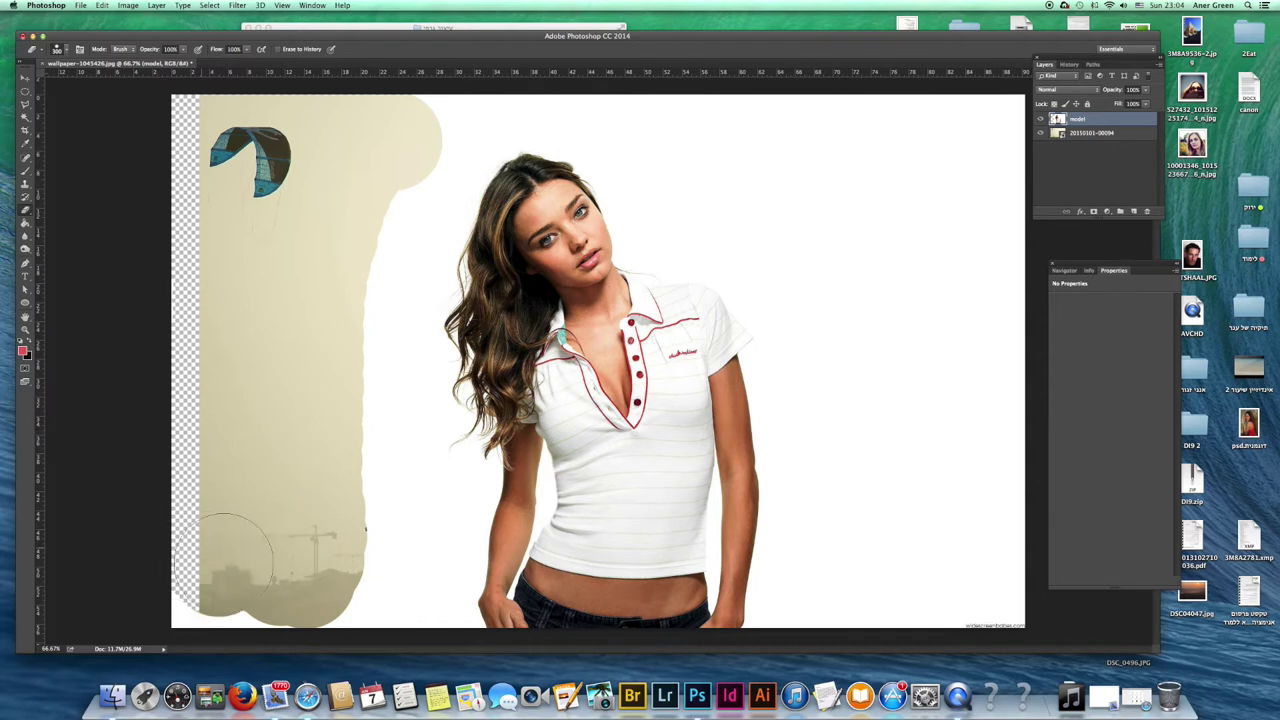
pyautogui.moveTo(705, 161)
pyautogui.mouseDown()
pyautogui.moveTo(749, 223)
pyautogui.moveTo(803, 263)
pyautogui.moveTo(815, 540)
pyautogui.moveTo(857, 571)
pyautogui.moveTo(877, 429)
pyautogui.moveTo(783, 230)
pyautogui.moveTo(777, 271)
pyautogui.moveTo(809, 337)
pyautogui.moveTo(800, 394)
pyautogui.moveTo(814, 455)
pyautogui.moveTo(795, 585)
pyautogui.moveTo(798, 443)
pyautogui.moveTo(748, 355)
pyautogui.moveTo(758, 350)
pyautogui.mouseUp()
# Erase the white fringe along the woman's right-hand sleeve and arm with a smaller Eraser brush
pyautogui.press('[')
pyautogui.press('[')
pyautogui.press('[')
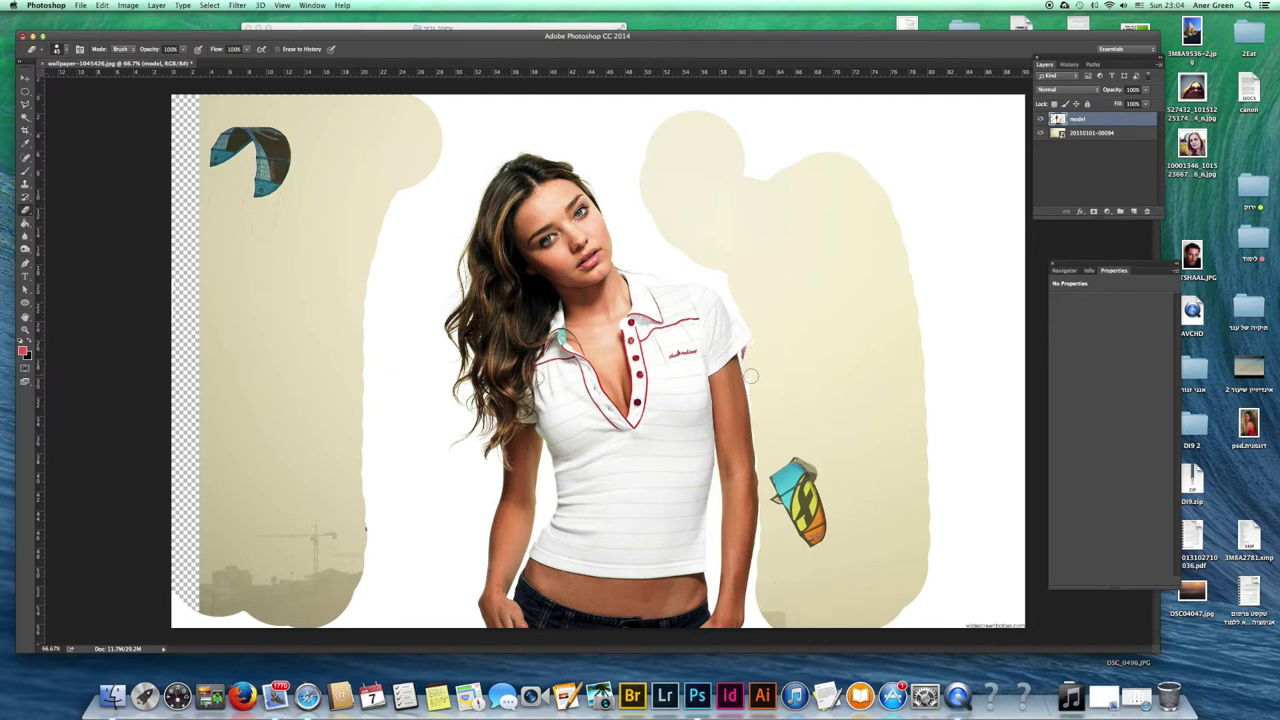
pyautogui.press('super+equal')
pyautogui.press('super+equal')
pyautogui.press('super+equal')
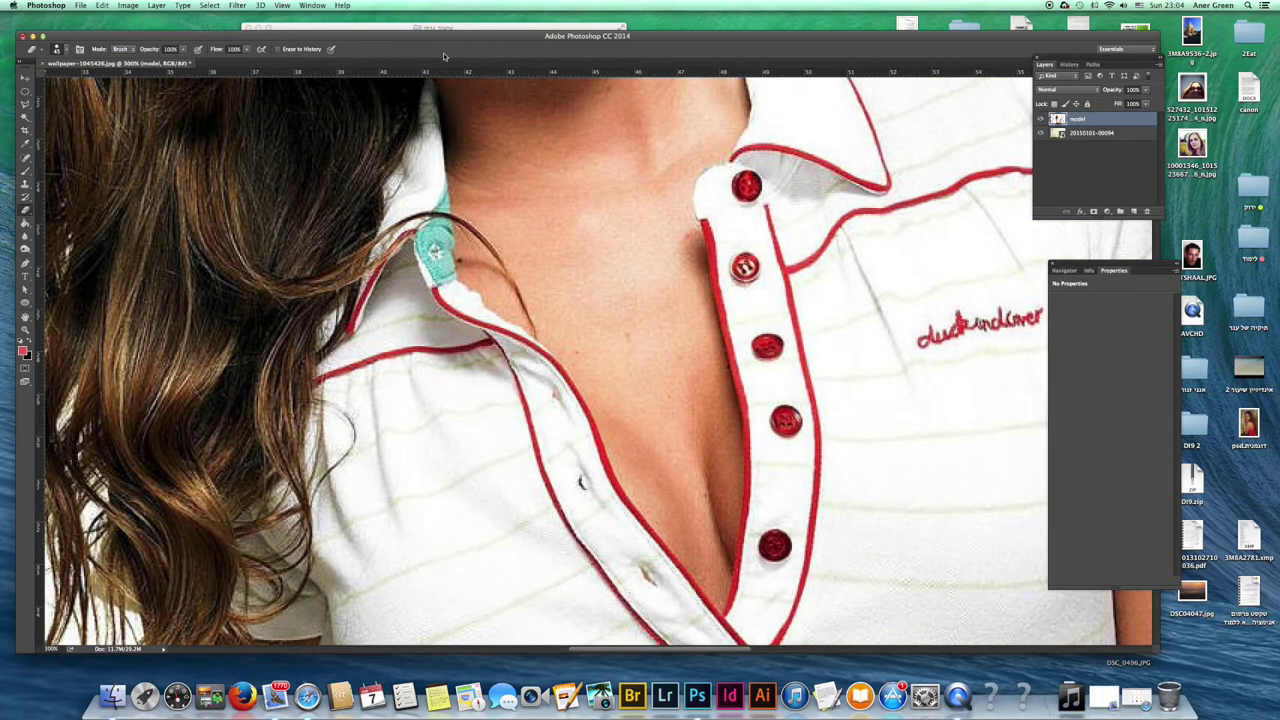
pyautogui.click(1060, 271)
pyautogui.moveTo(1117, 430); pyautogui.dragTo(1145, 432)
pyautogui.moveTo(404, 320)
pyautogui.mouseDown()
pyautogui.moveTo(410, 388)
pyautogui.moveTo(371, 149)
pyautogui.mouseUp()
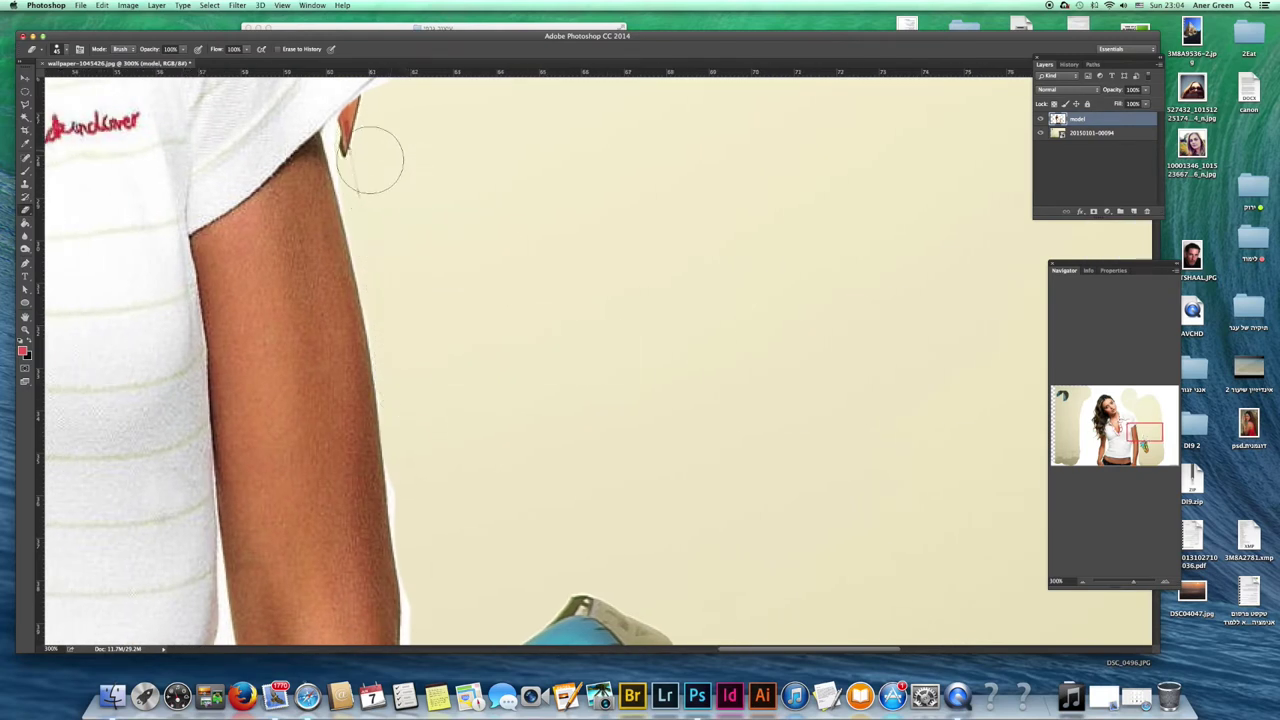
# Erase more white beside the woman's face and shoulder and along the edge of the cleared area on the left
pyautogui.press('super+0')
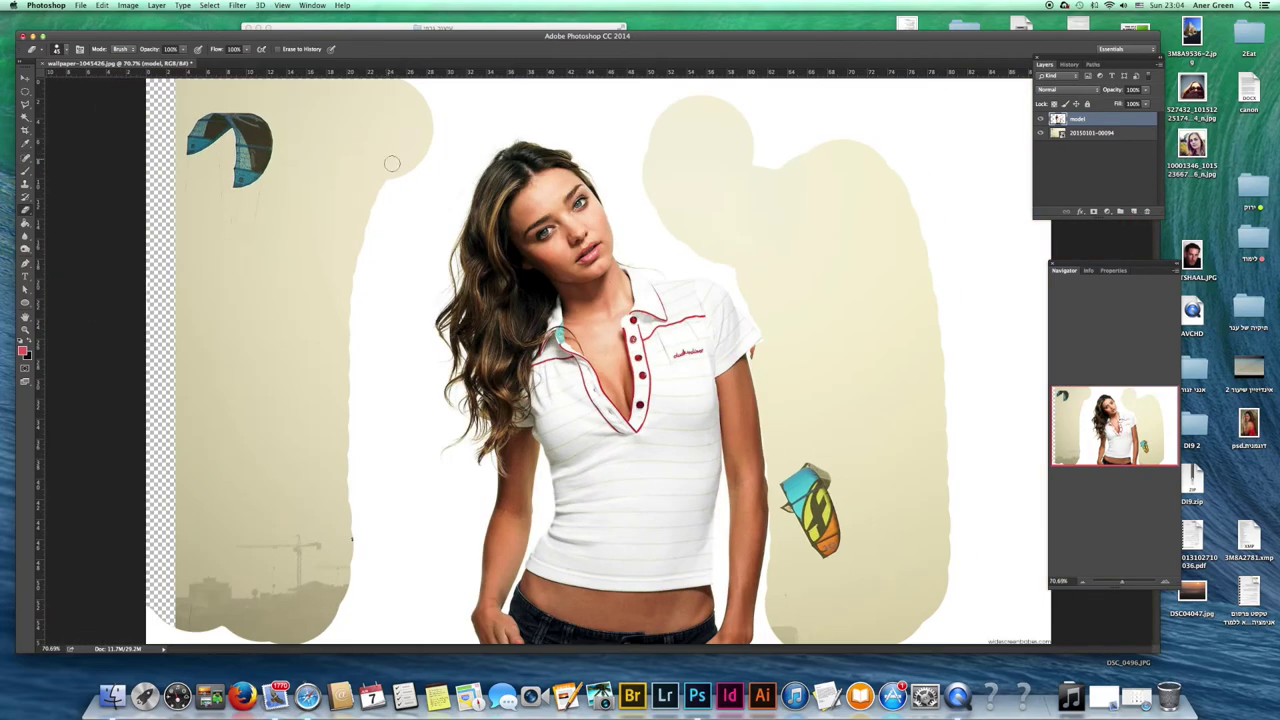
pyautogui.moveTo(611, 163)
pyautogui.mouseDown()
pyautogui.moveTo(642, 241)
pyautogui.moveTo(634, 171)
pyautogui.moveTo(630, 211)
pyautogui.moveTo(682, 243)
pyautogui.moveTo(649, 198)
pyautogui.moveTo(671, 247)
pyautogui.moveTo(648, 253)
pyautogui.moveTo(738, 271)
pyautogui.moveTo(758, 317)
pyautogui.moveTo(726, 274)
pyautogui.moveTo(672, 269)
pyautogui.mouseUp()
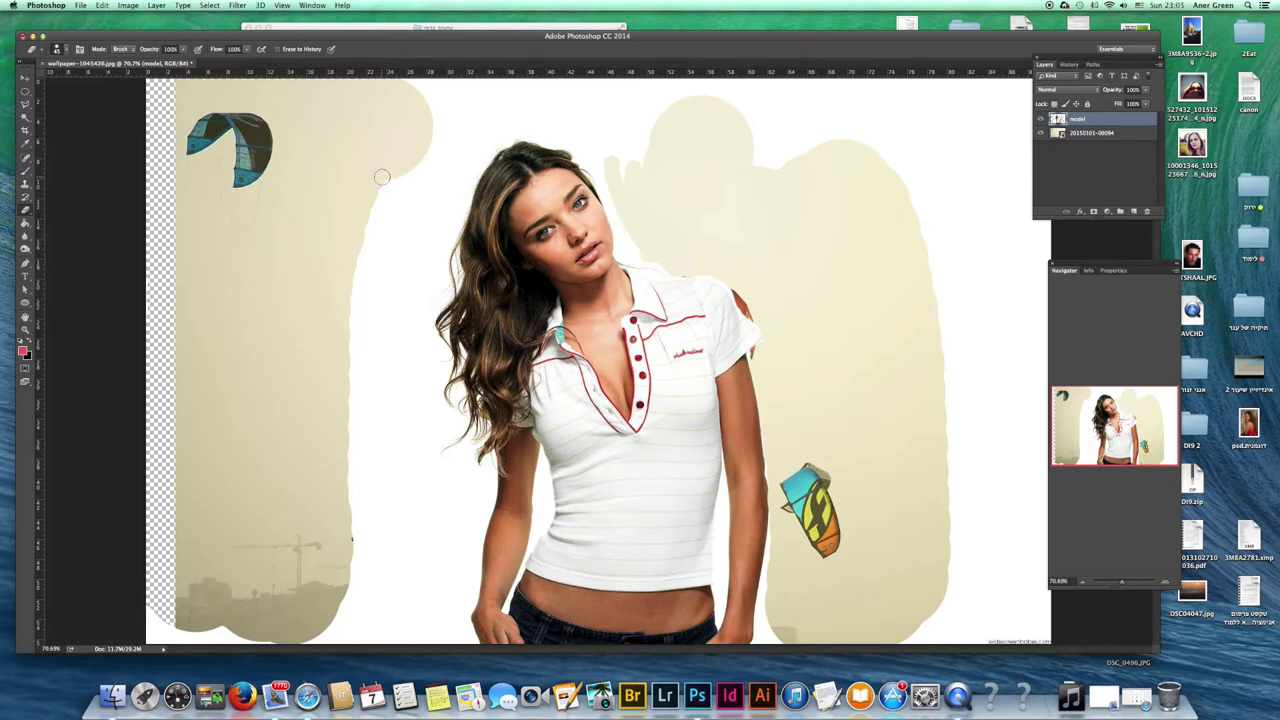
pyautogui.moveTo(353, 531)
pyautogui.mouseDown()
pyautogui.moveTo(338, 620)
pyautogui.moveTo(360, 522)
pyautogui.moveTo(353, 350)
pyautogui.mouseUp()
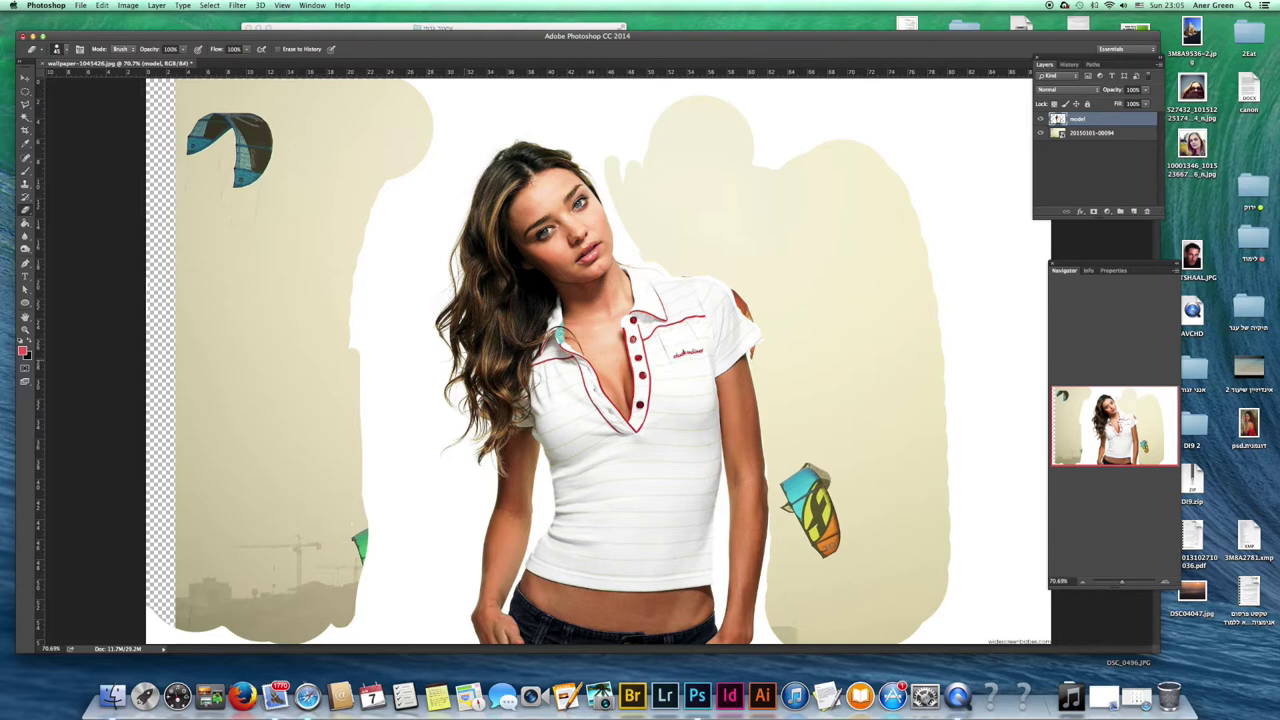
# Erase the remaining white patches close to the woman's cheek and up beside her head
pyautogui.press('super+plus')
pyautogui.press('super+plus')
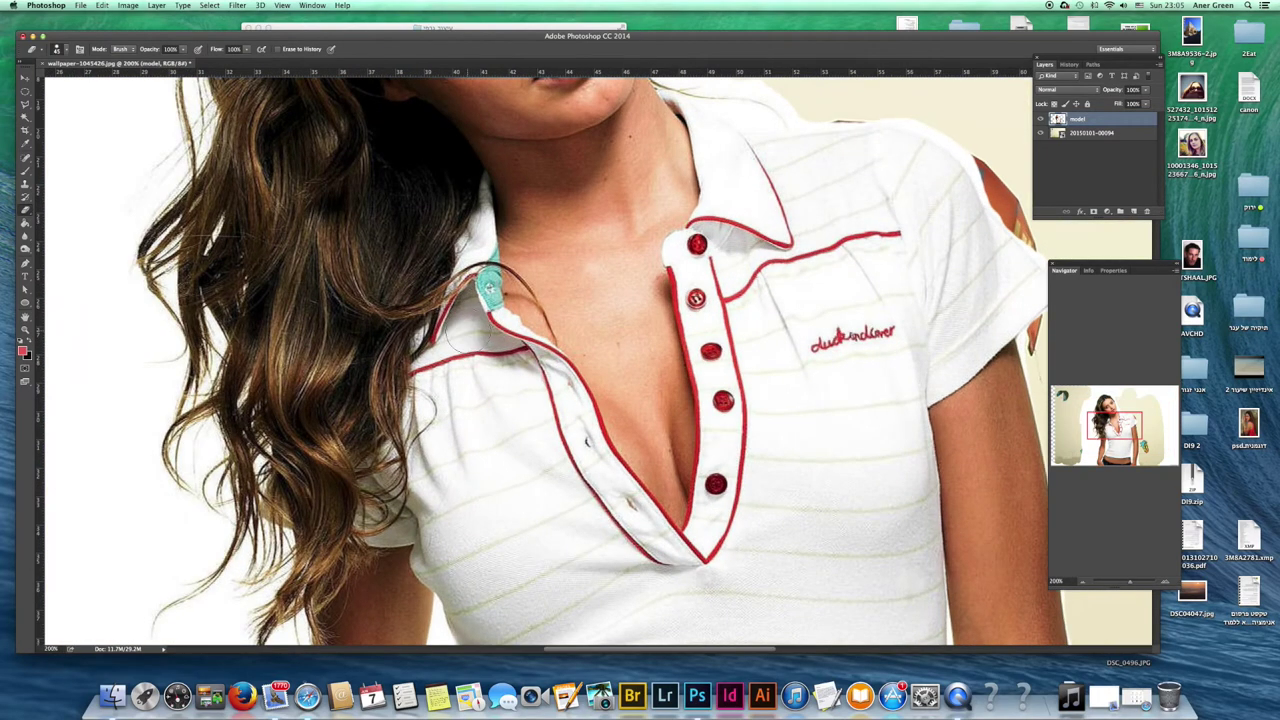
pyautogui.moveTo(874, 142); pyautogui.dragTo(774, 287)
pyautogui.moveTo(646, 208)
pyautogui.mouseDown()
pyautogui.moveTo(584, 207)
pyautogui.moveTo(551, 141)
pyautogui.moveTo(573, 190)
pyautogui.moveTo(563, 151)
pyautogui.moveTo(562, 208)
pyautogui.moveTo(602, 216)
pyautogui.moveTo(613, 199)
pyautogui.moveTo(587, 179)
pyautogui.moveTo(738, 262)
pyautogui.mouseUp()
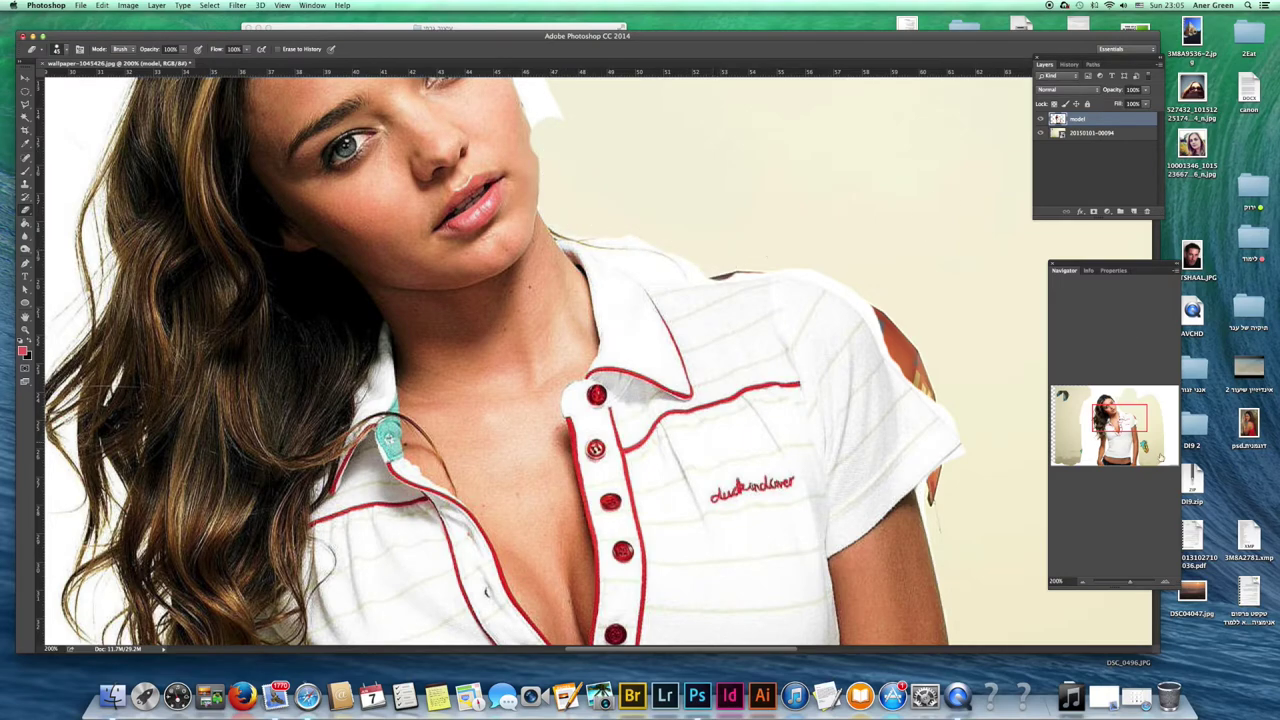
pyautogui.moveTo(1128, 418); pyautogui.dragTo(1127, 409)
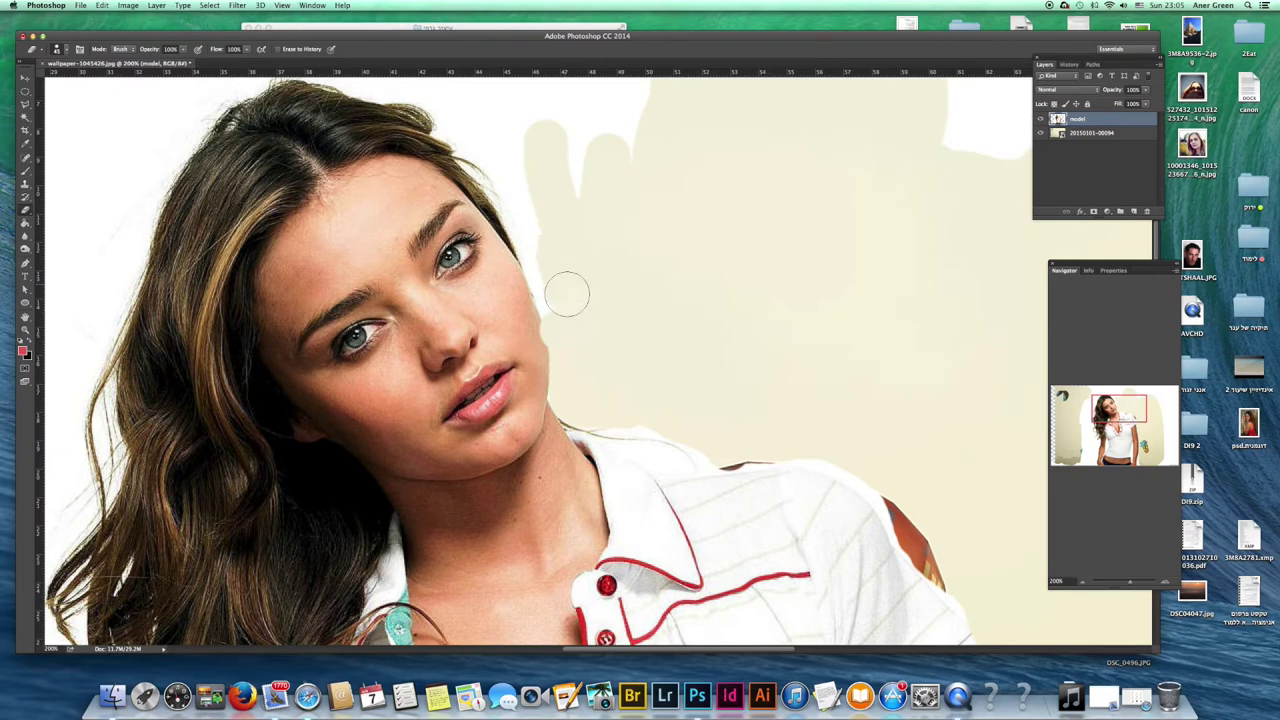
pyautogui.click(1070, 65)
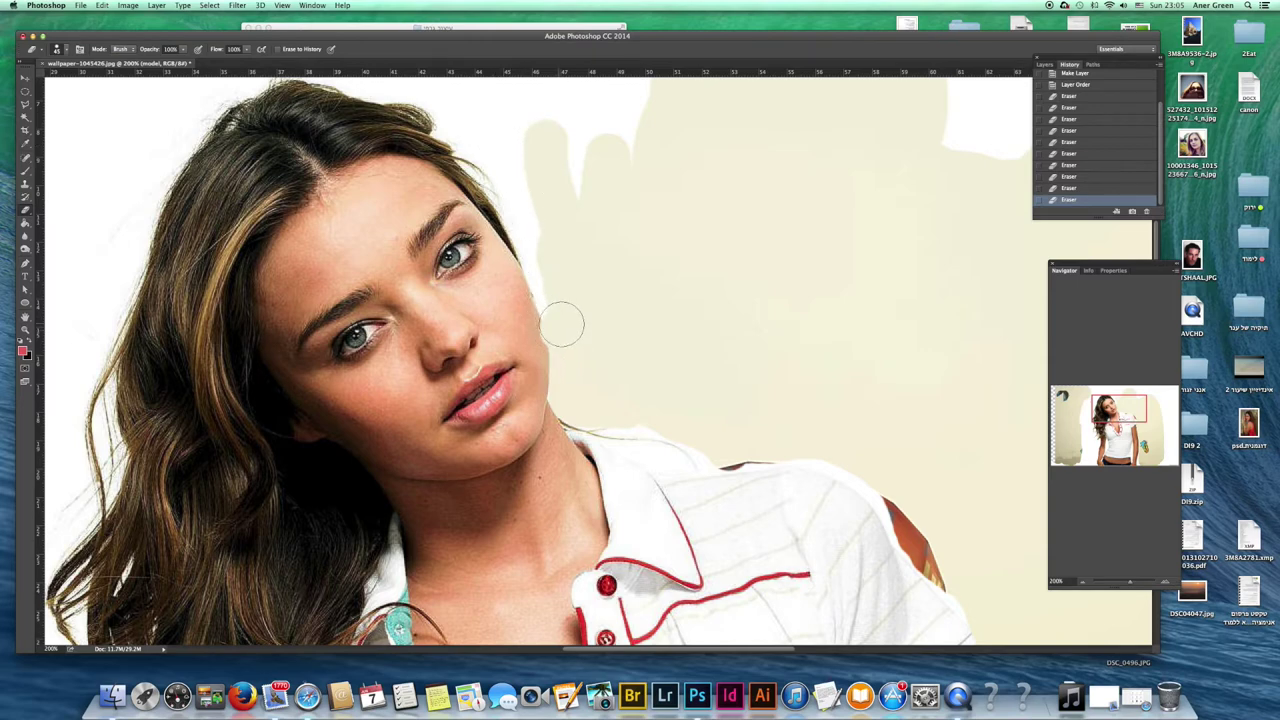
pyautogui.moveTo(591, 103)
pyautogui.mouseDown()
pyautogui.moveTo(619, 140)
pyautogui.moveTo(585, 209)
pyautogui.moveTo(607, 139)
pyautogui.moveTo(667, 106)
pyautogui.mouseUp()
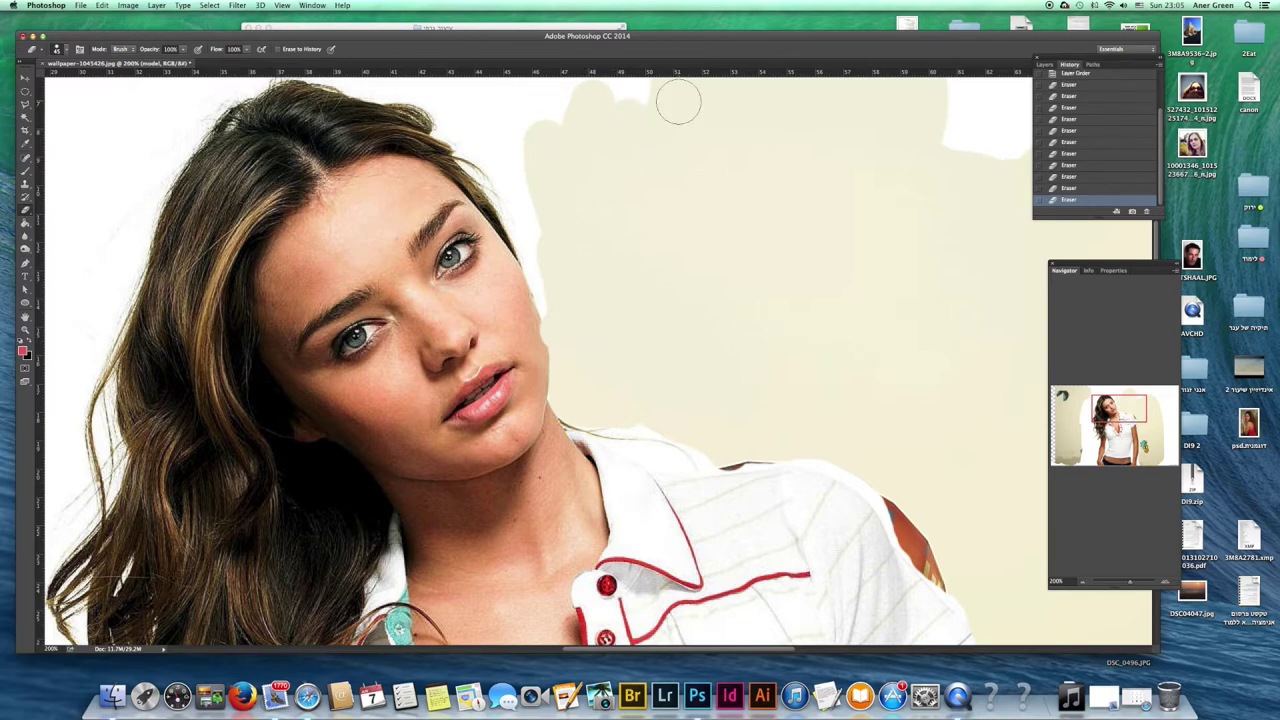
# Revert the document to the Layer Order history state, discarding all eraser strokes
pyautogui.press('super+0')
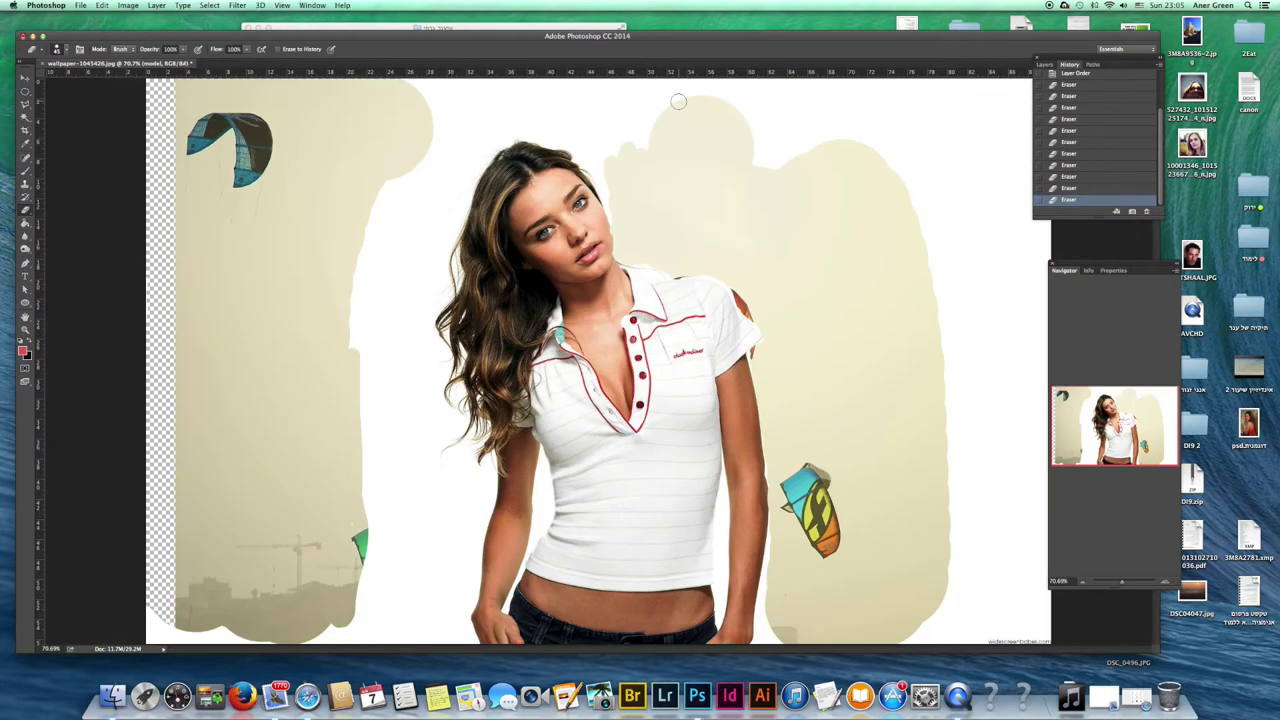
pyautogui.scroll(3, 1120, 148)
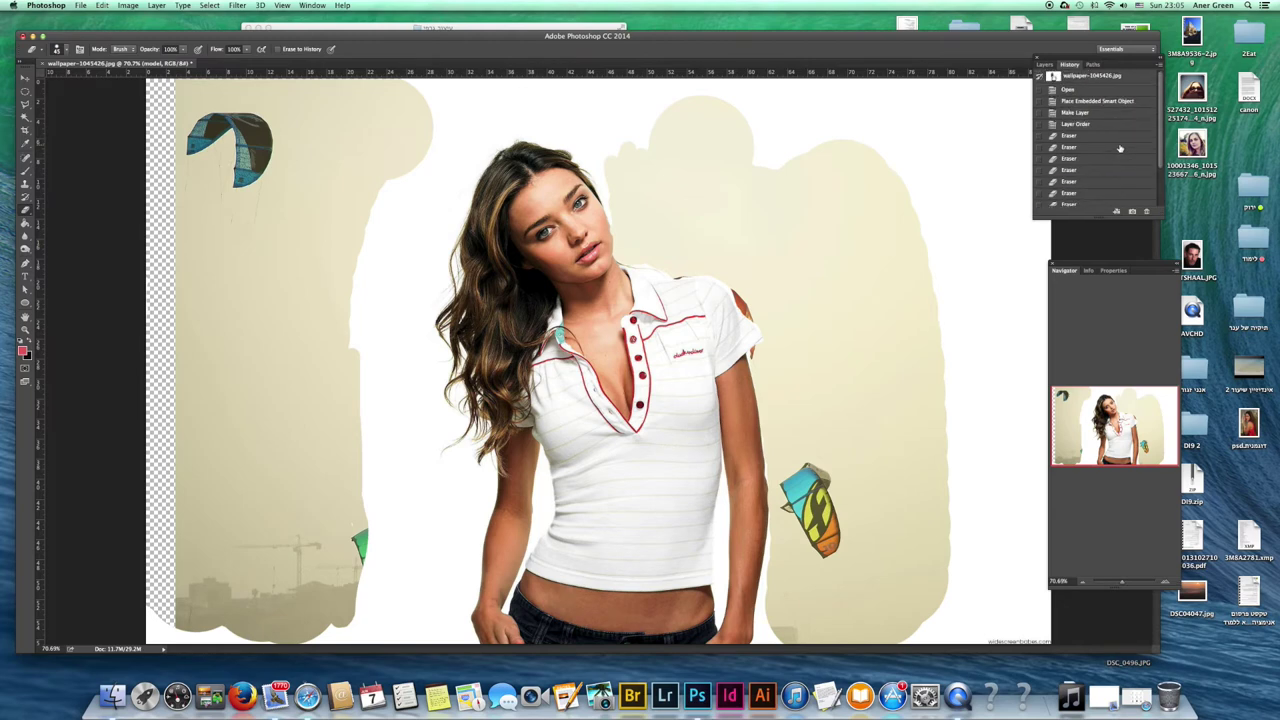
pyautogui.click(1078, 124)
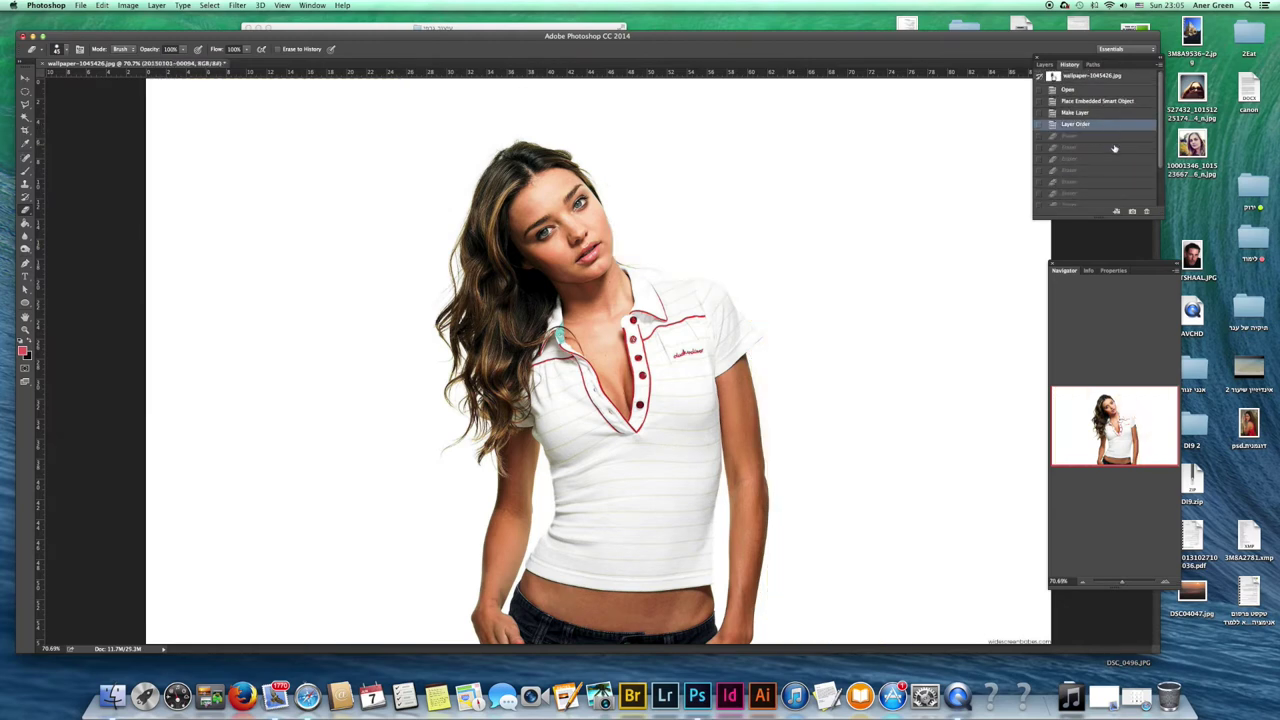
# Select the white background around the woman with the Magic Wand
pyautogui.click(26, 119)
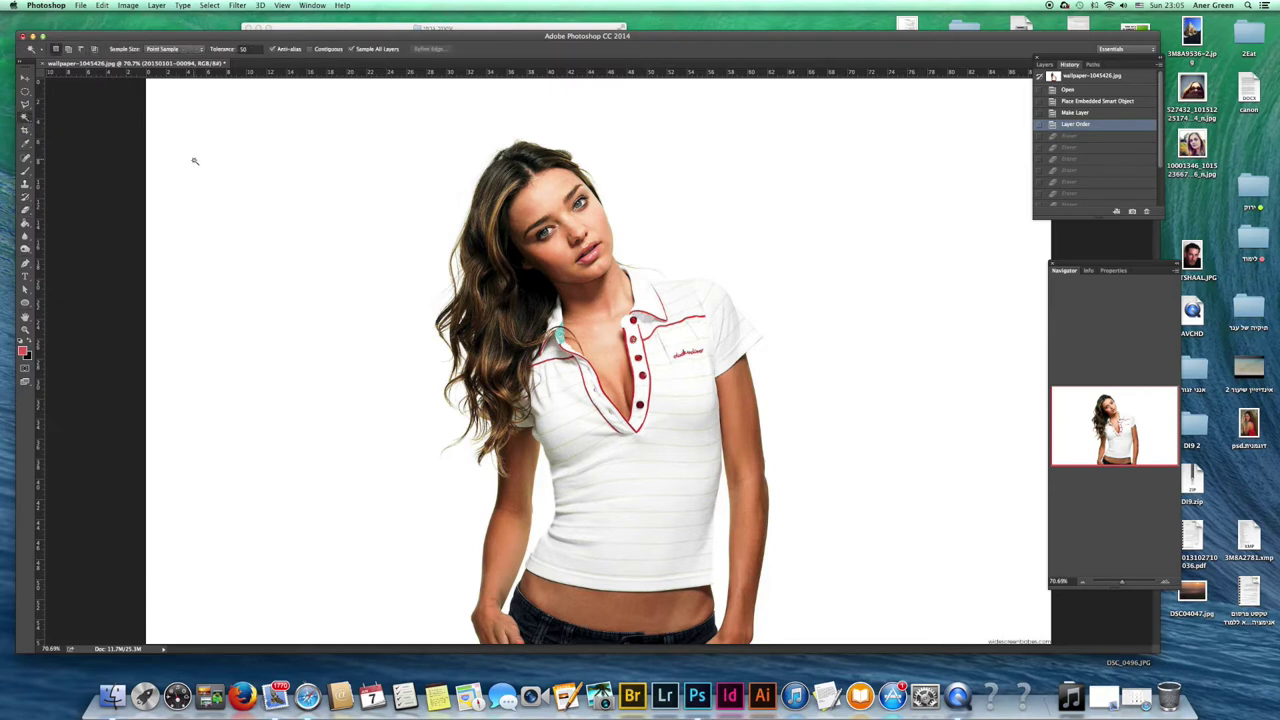
pyautogui.click(270, 205)
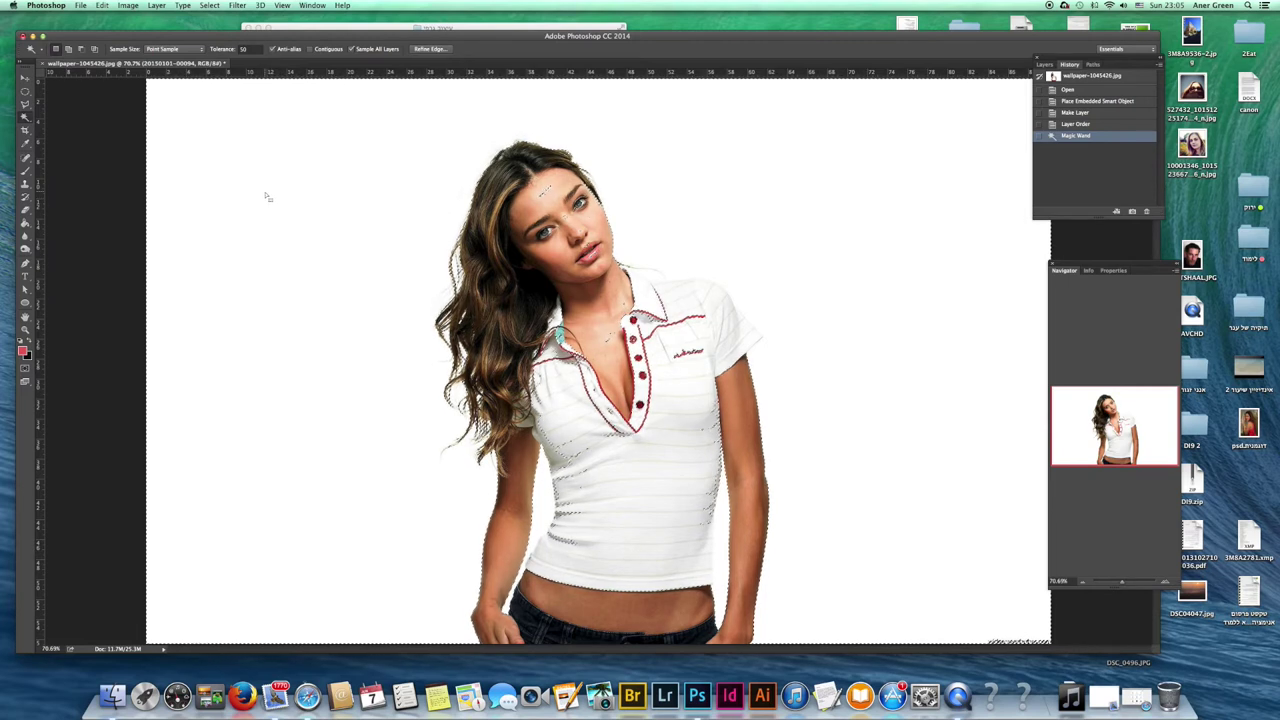
# Deselect the white background, try selecting it with the Magic Wand set to Contiguous, and undo that selection
pyautogui.press('super+d')
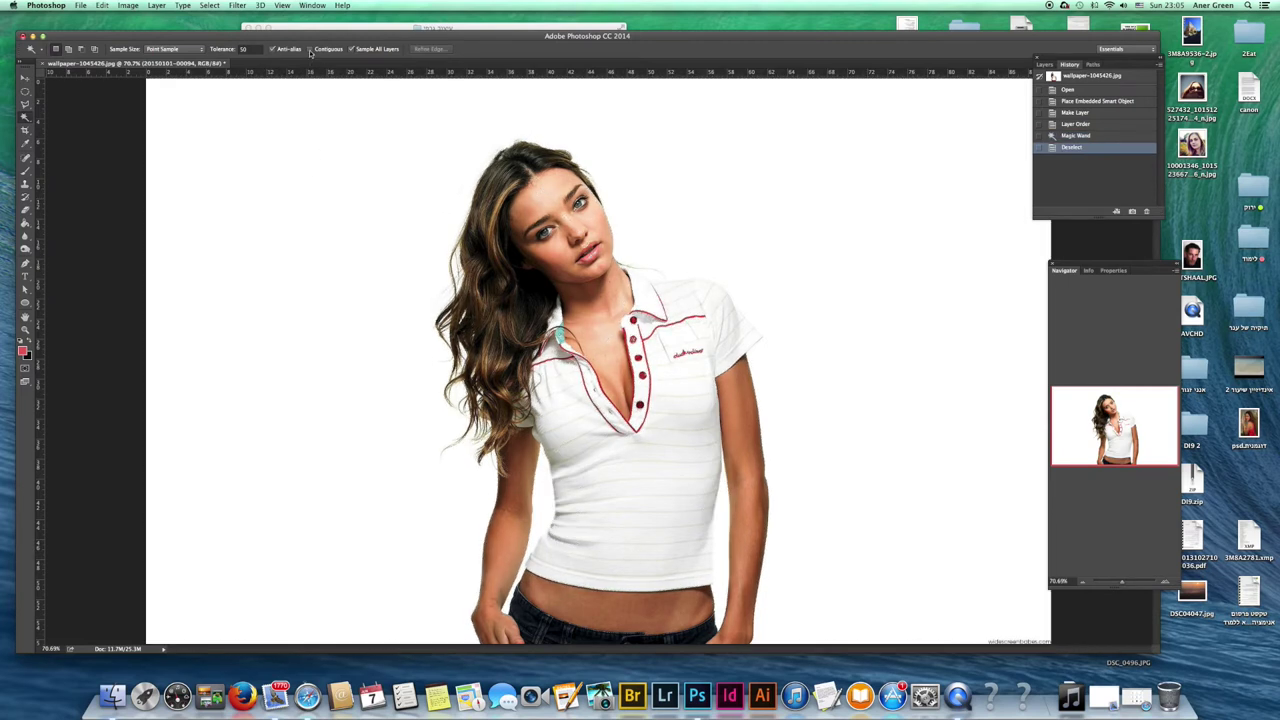
pyautogui.click(353, 244)
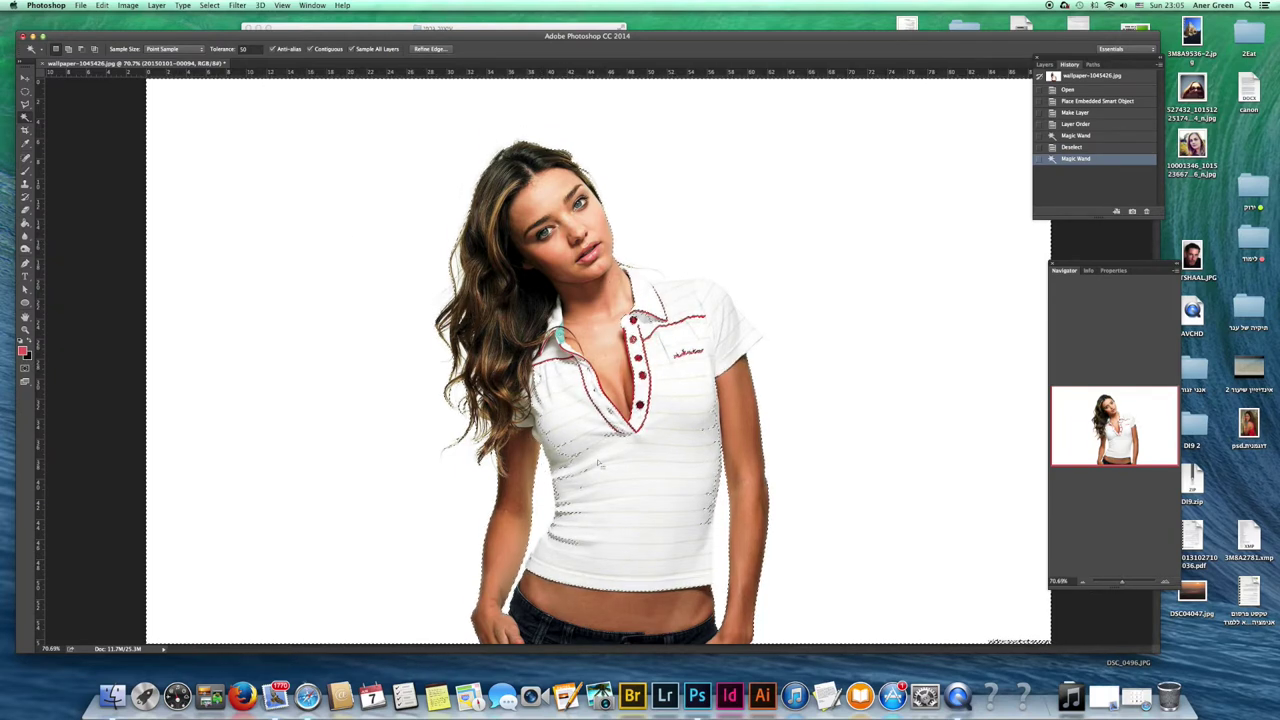
pyautogui.press('super+z')
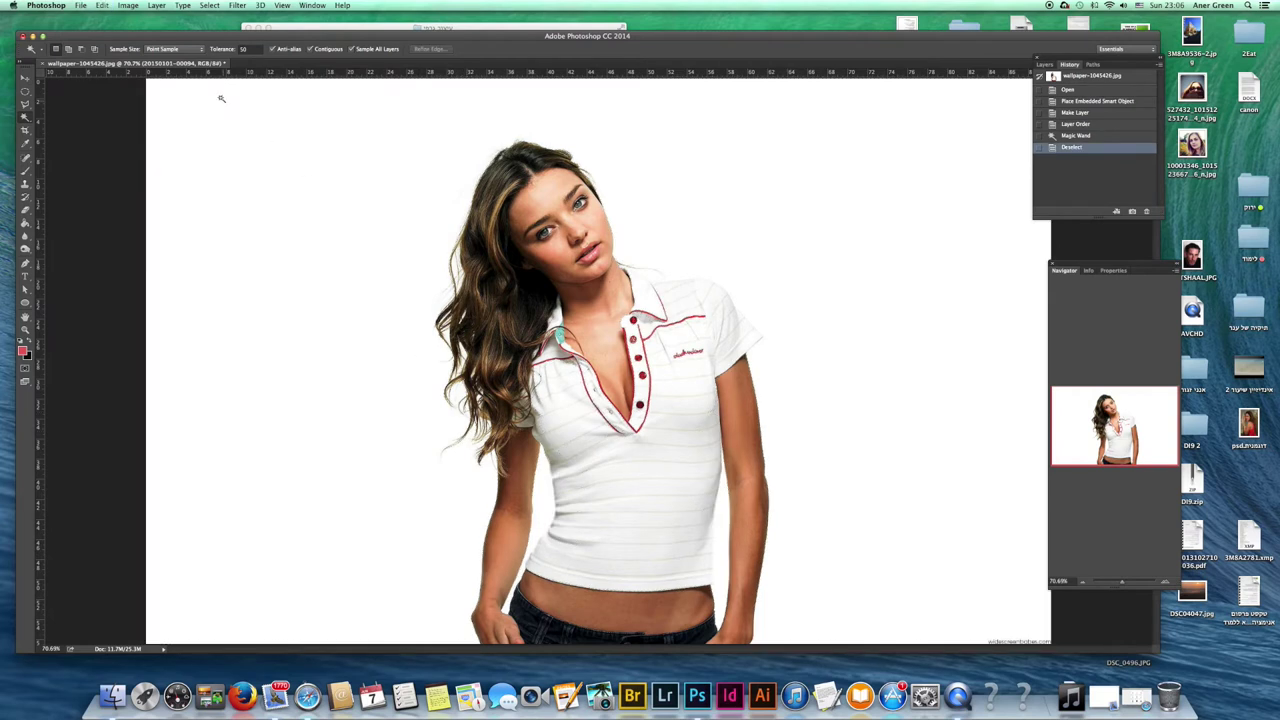
# Set the Magic Wand tolerance to 30 and select the white background around the woman
pyautogui.click(244, 49)
pyautogui.write('30')
pyautogui.press('Return')
pyautogui.click(756, 207)
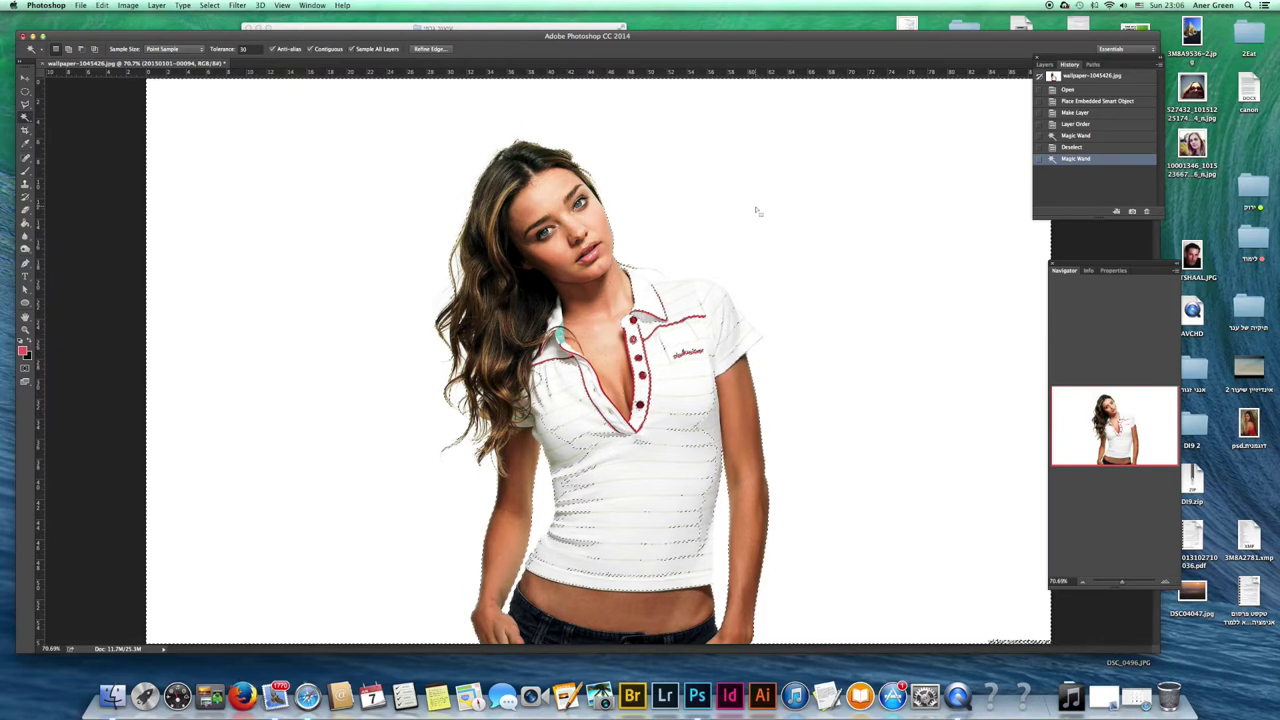
# Undo the selection, try the Magic Wand on the background with Sample All Layers off, and undo that selection too
pyautogui.press('super+z')
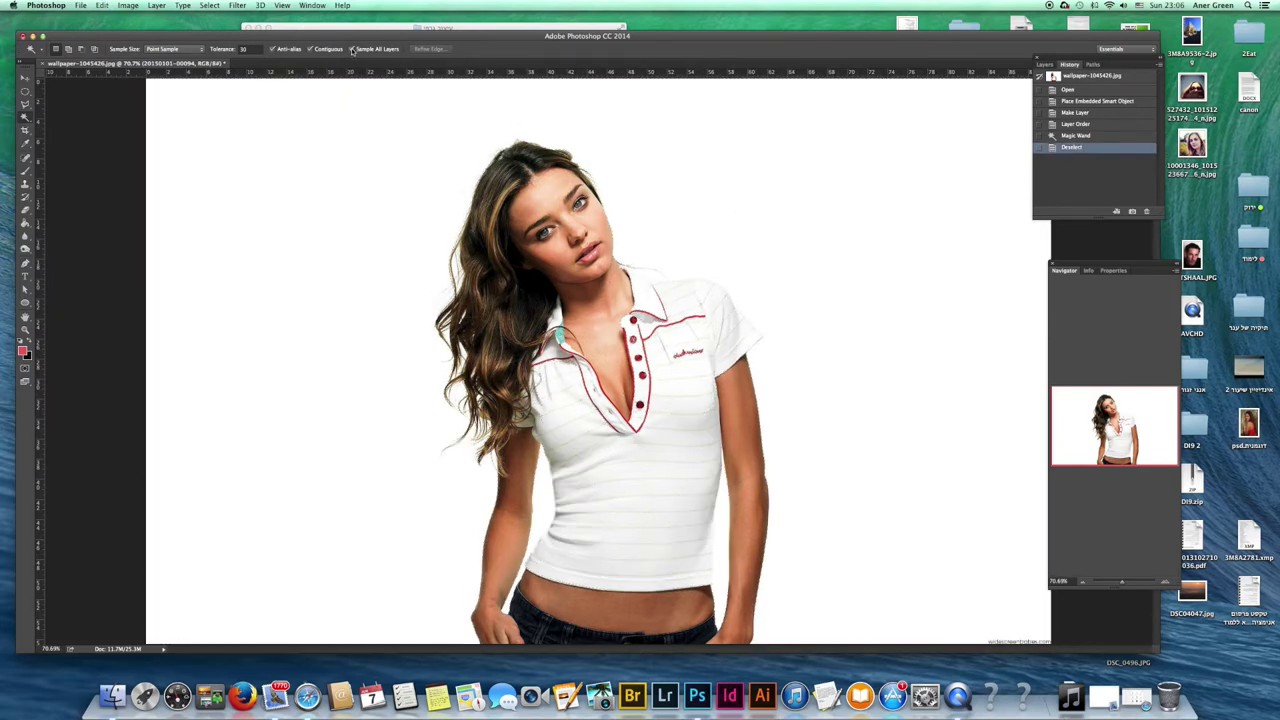
pyautogui.press('super+z')
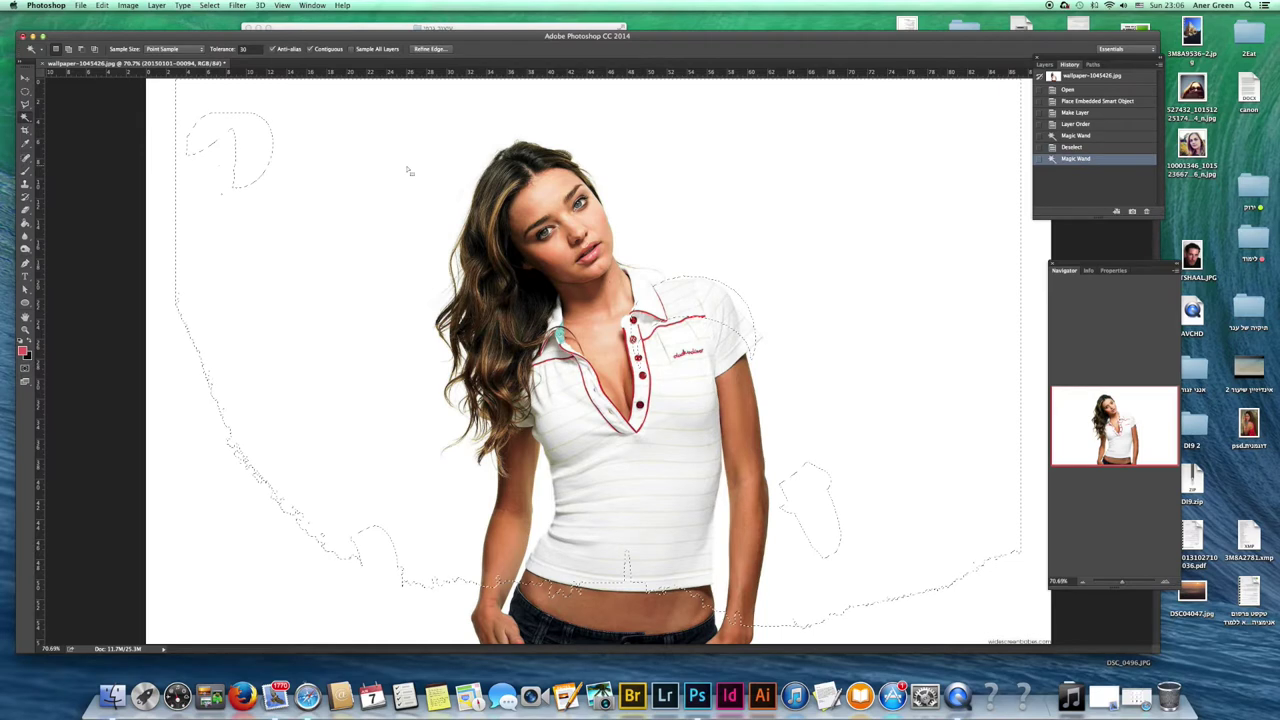
pyautogui.press('super+z')
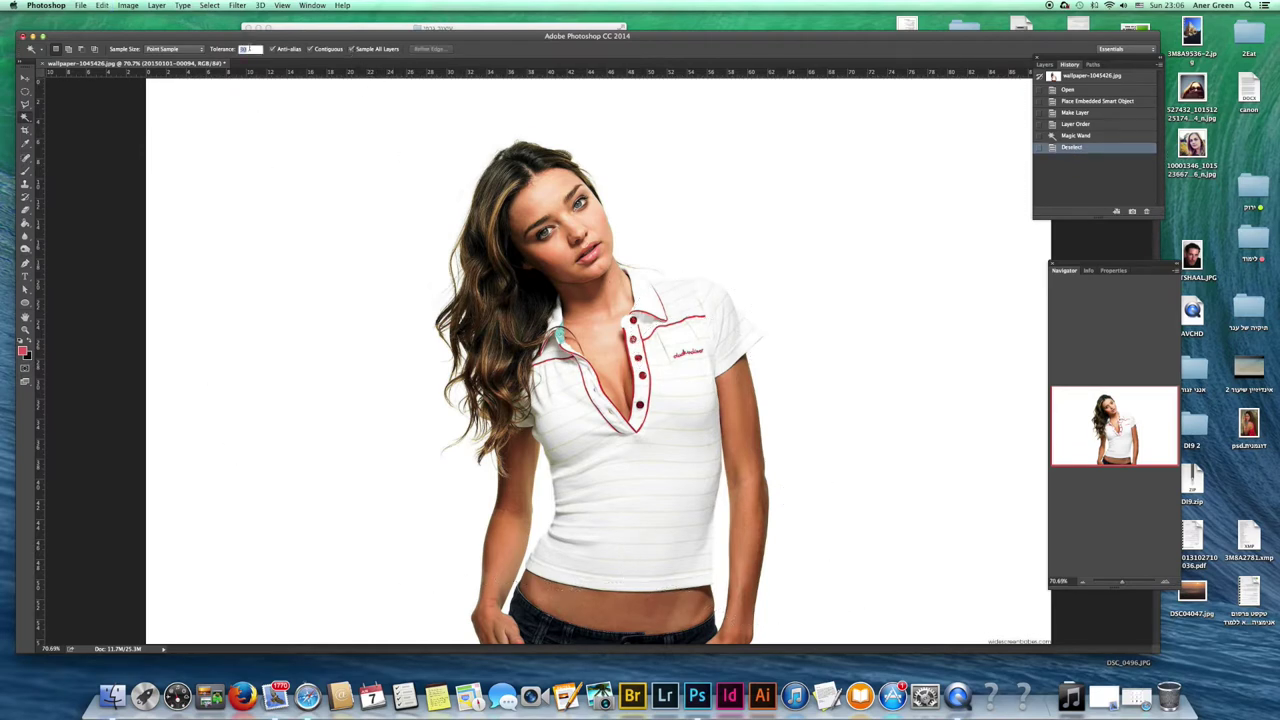
# Set the Magic Wand tolerance to 25 and select the white background with Sample All Layers on
pyautogui.write('25')
pyautogui.press('Return')
pyautogui.click(673, 178)
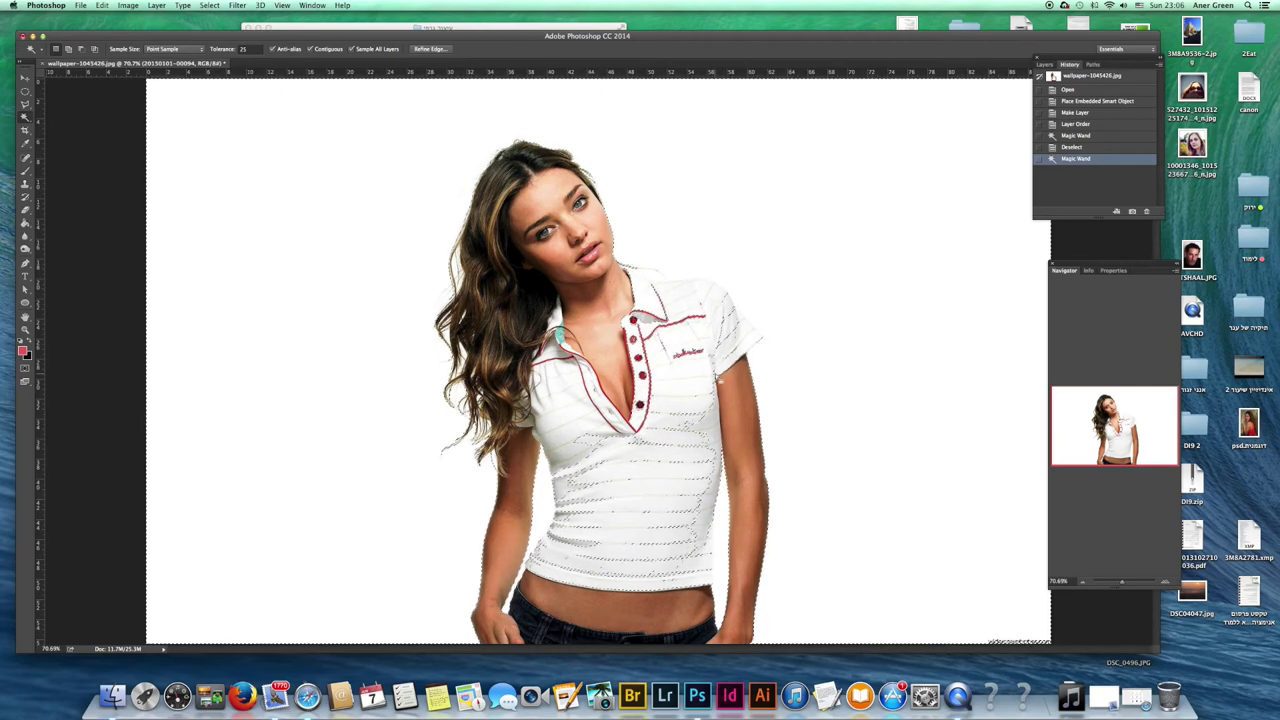
# Subtract the woman's white shirt from the background selection with the Quick Selection tool
pyautogui.click(26, 119)
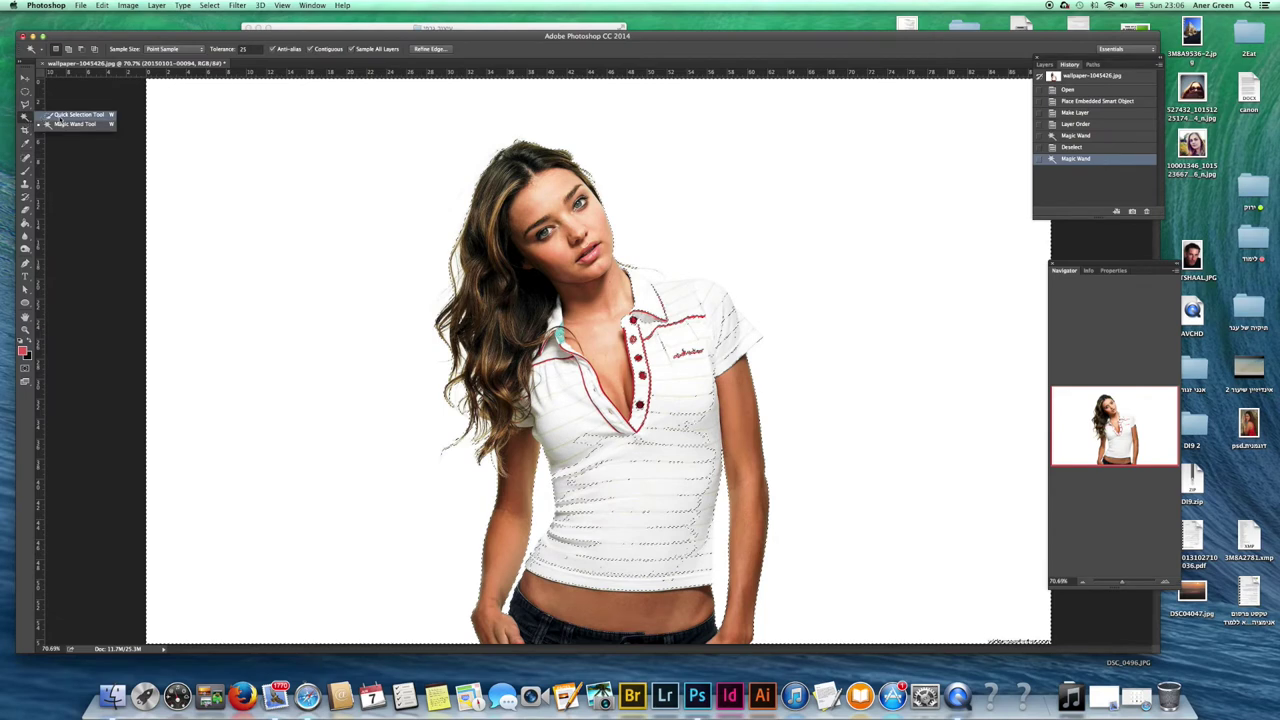
pyautogui.click(75, 115)
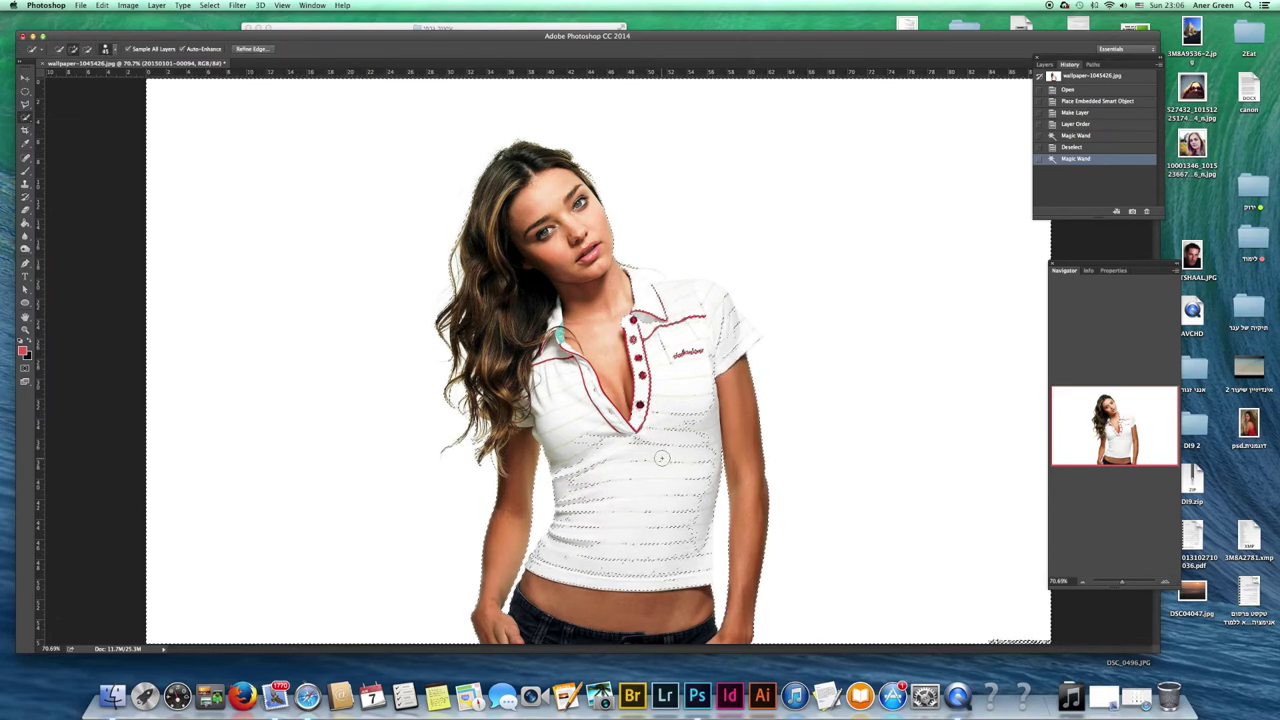
pyautogui.moveTo(680, 428); pyautogui.dragTo(667, 497)
pyautogui.moveTo(672, 439); pyautogui.dragTo(675, 328)
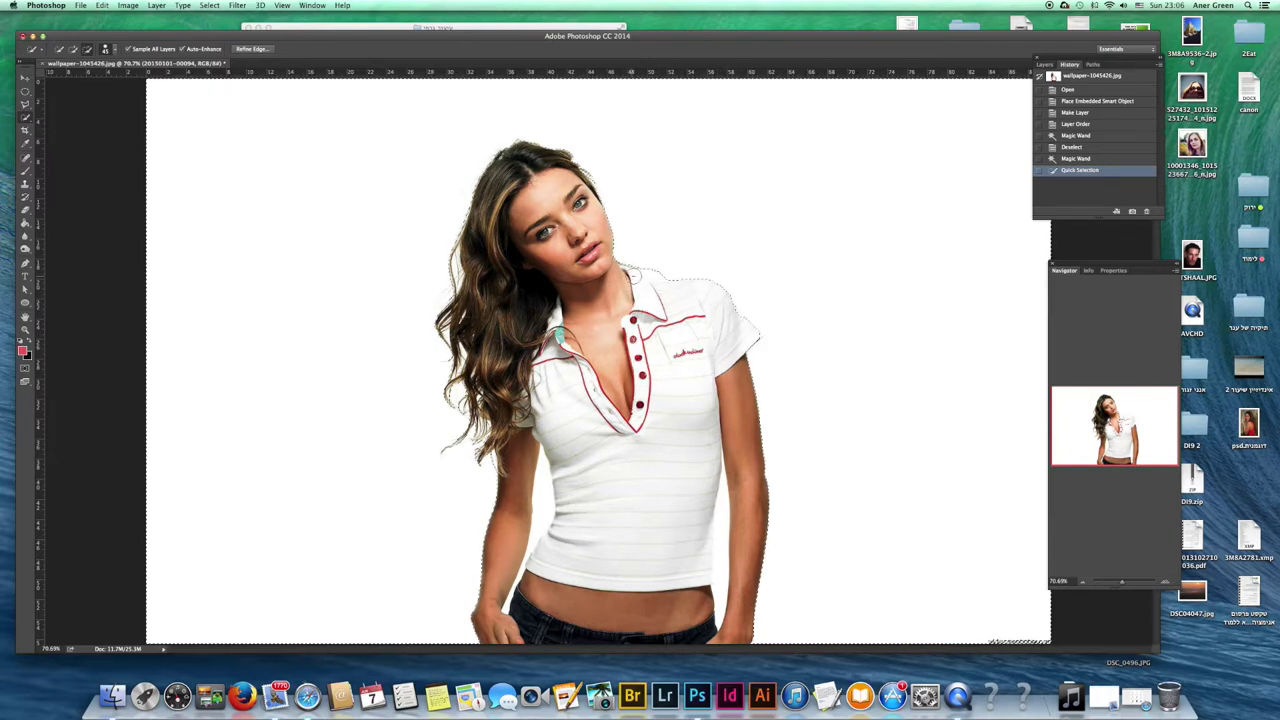
pyautogui.moveTo(582, 394); pyautogui.dragTo(560, 477)
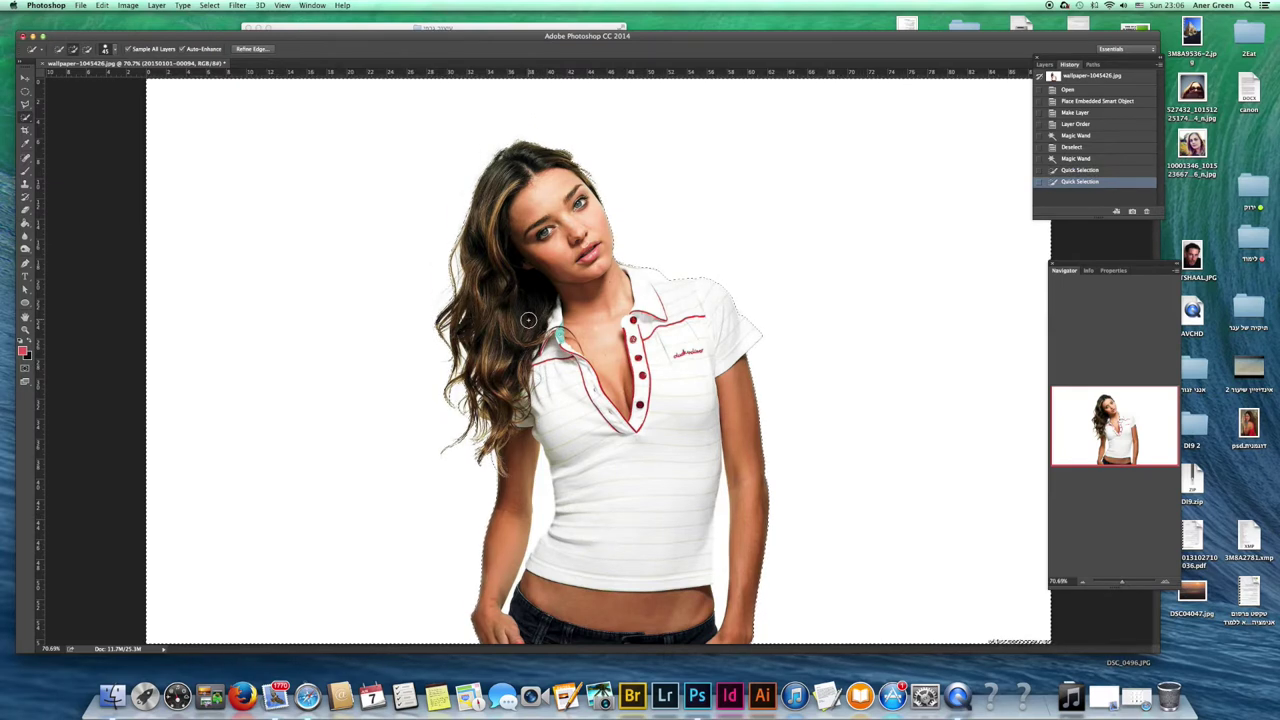
# Delete the selected white background from the model layer
pyautogui.click(1043, 65)
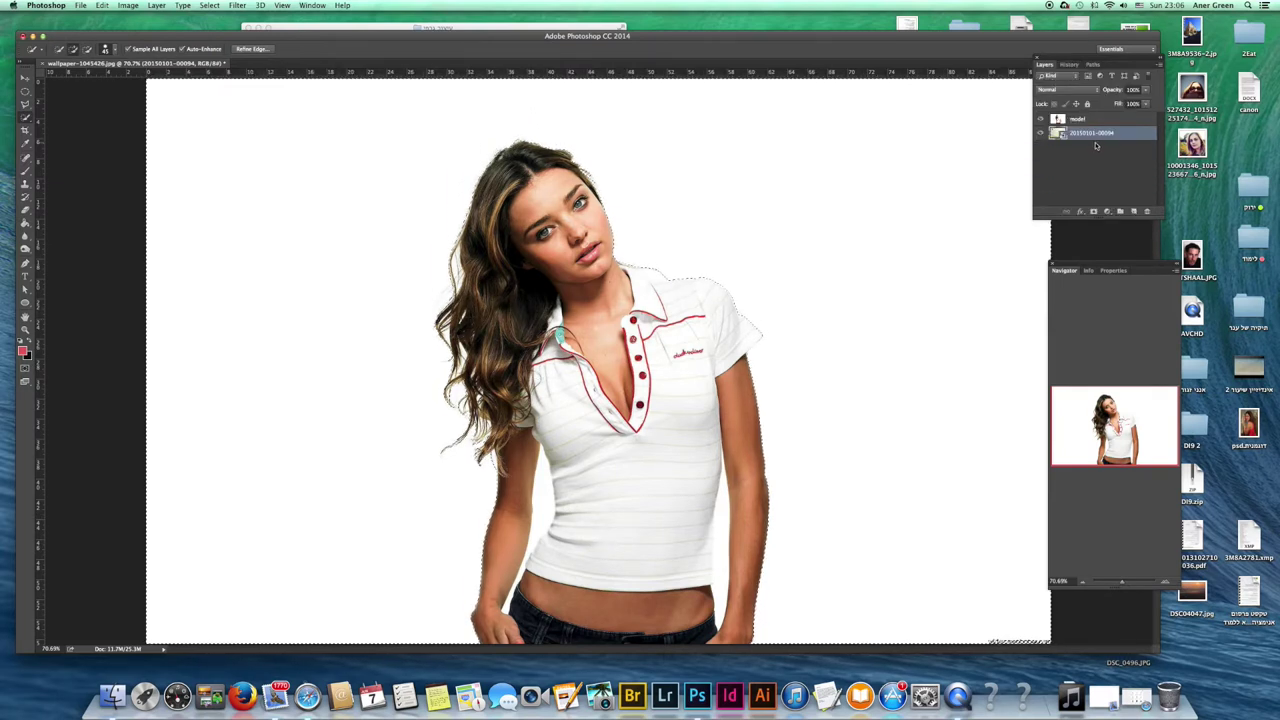
pyautogui.click(1087, 120)
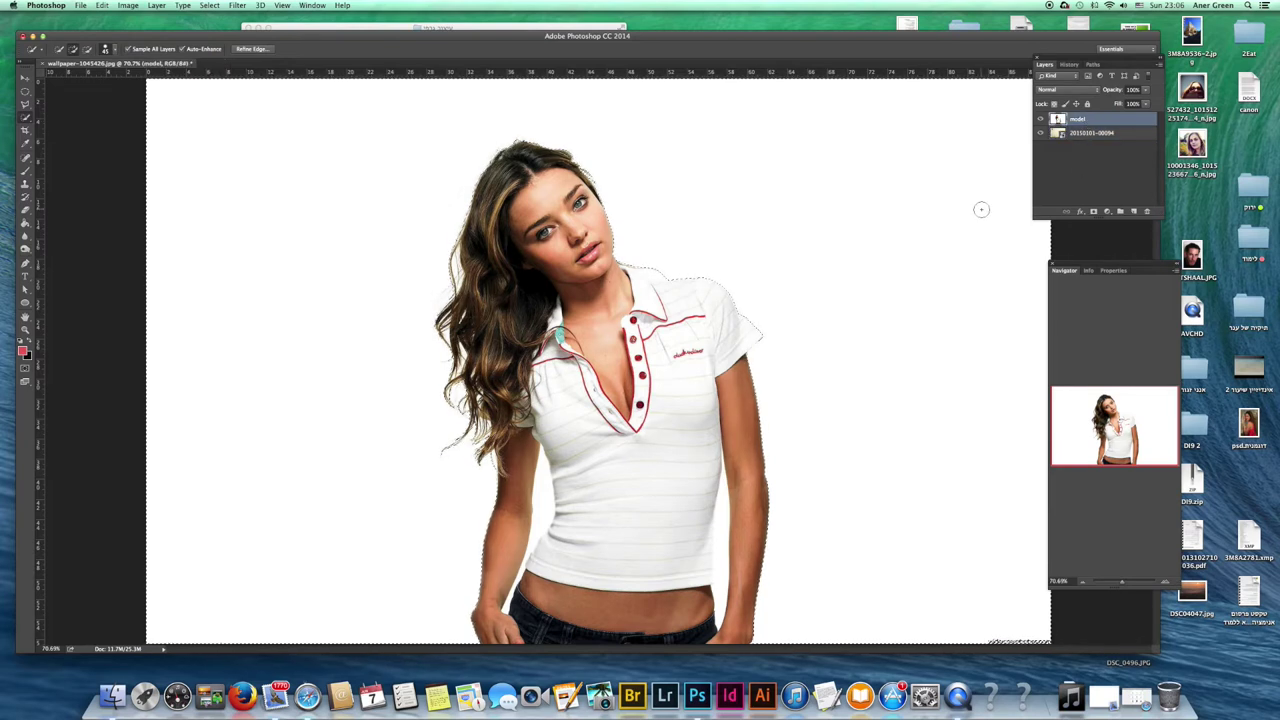
pyautogui.press('Delete')
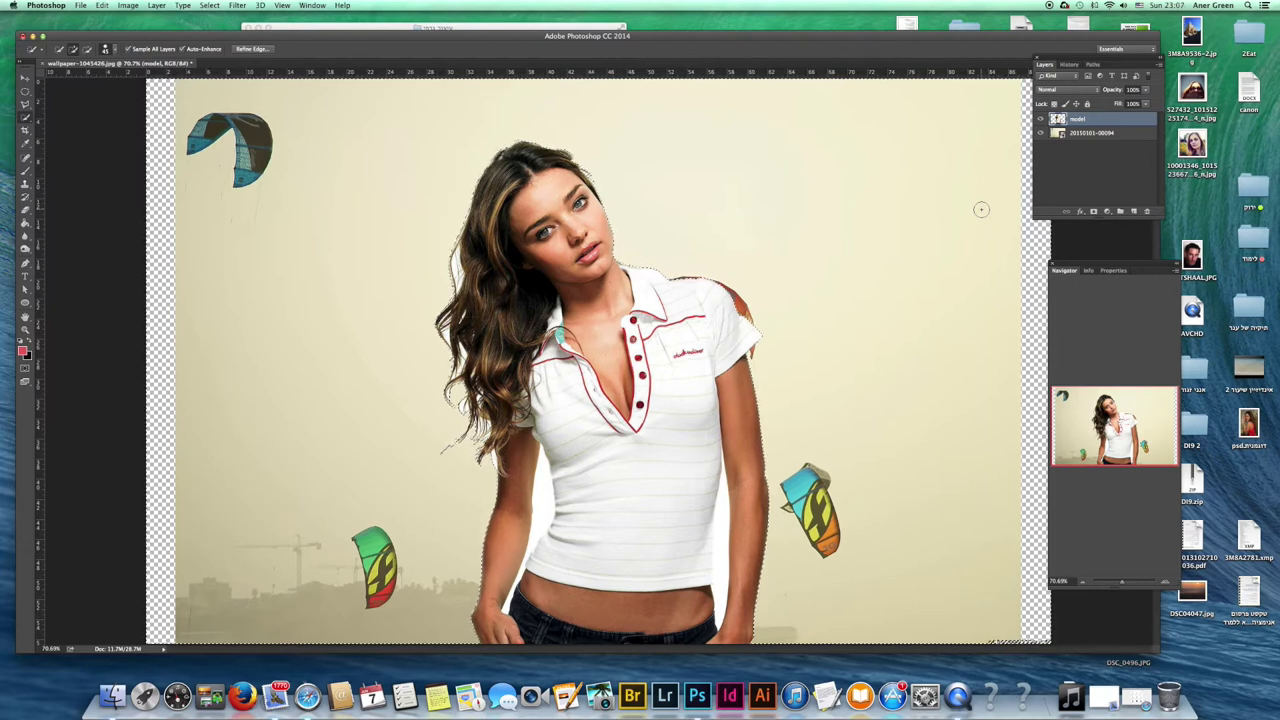
# Select the white gap between the woman's arm and torso with the Magic Wand
pyautogui.click(31, 118)
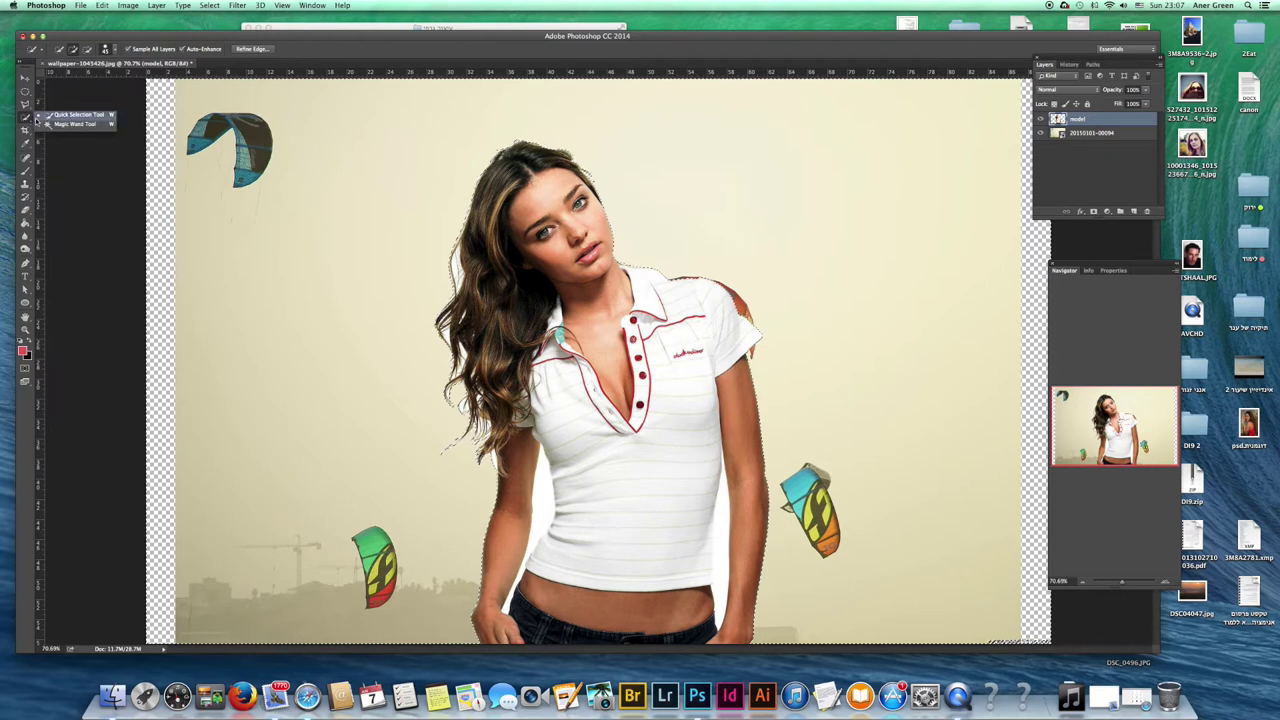
pyautogui.click(70, 124)
pyautogui.keyDown('shift'); pyautogui.click(545, 493); pyautogui.keyUp('shift')
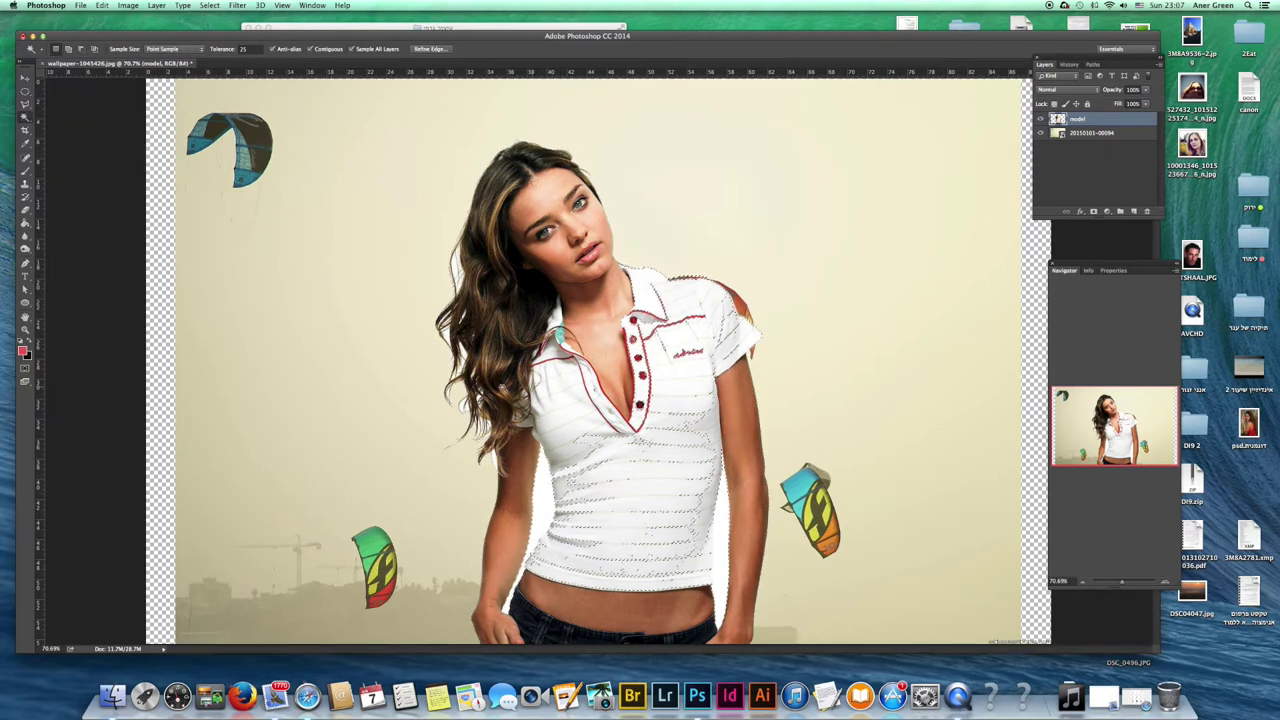
# Refine the selection with a smaller Quick Selection brush, excluding the shirt and covering the white gaps between the arms and torso
pyautogui.click(28, 117)
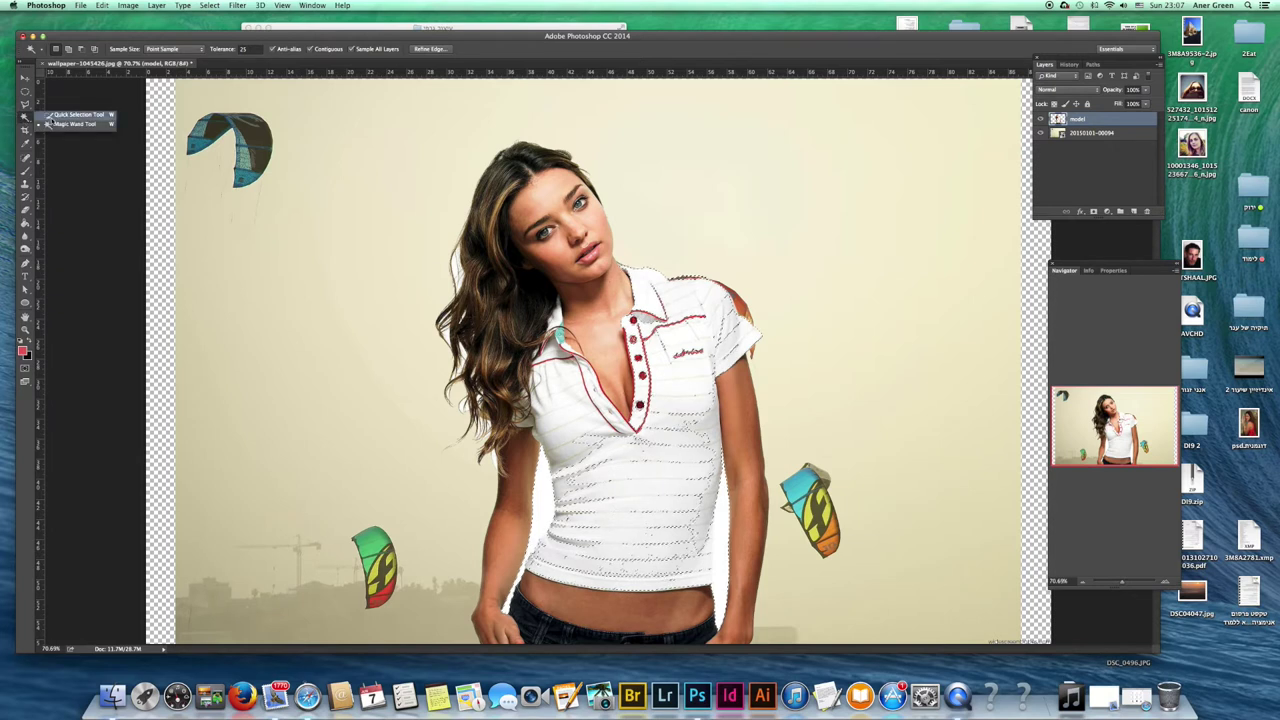
pyautogui.click(62, 115)
pyautogui.moveTo(620, 550); pyautogui.dragTo(599, 473)
pyautogui.press('[')
pyautogui.press('[')
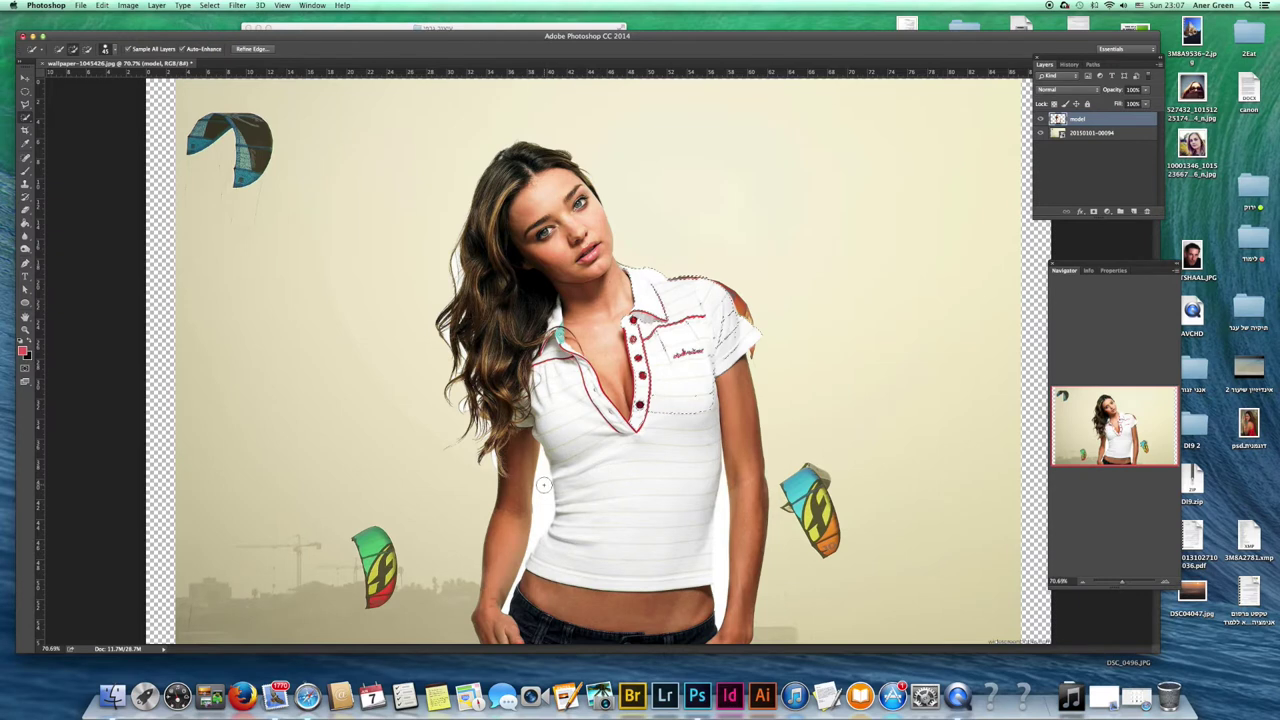
pyautogui.moveTo(665, 335); pyautogui.dragTo(697, 310)
pyautogui.moveTo(722, 511); pyautogui.dragTo(720, 620)
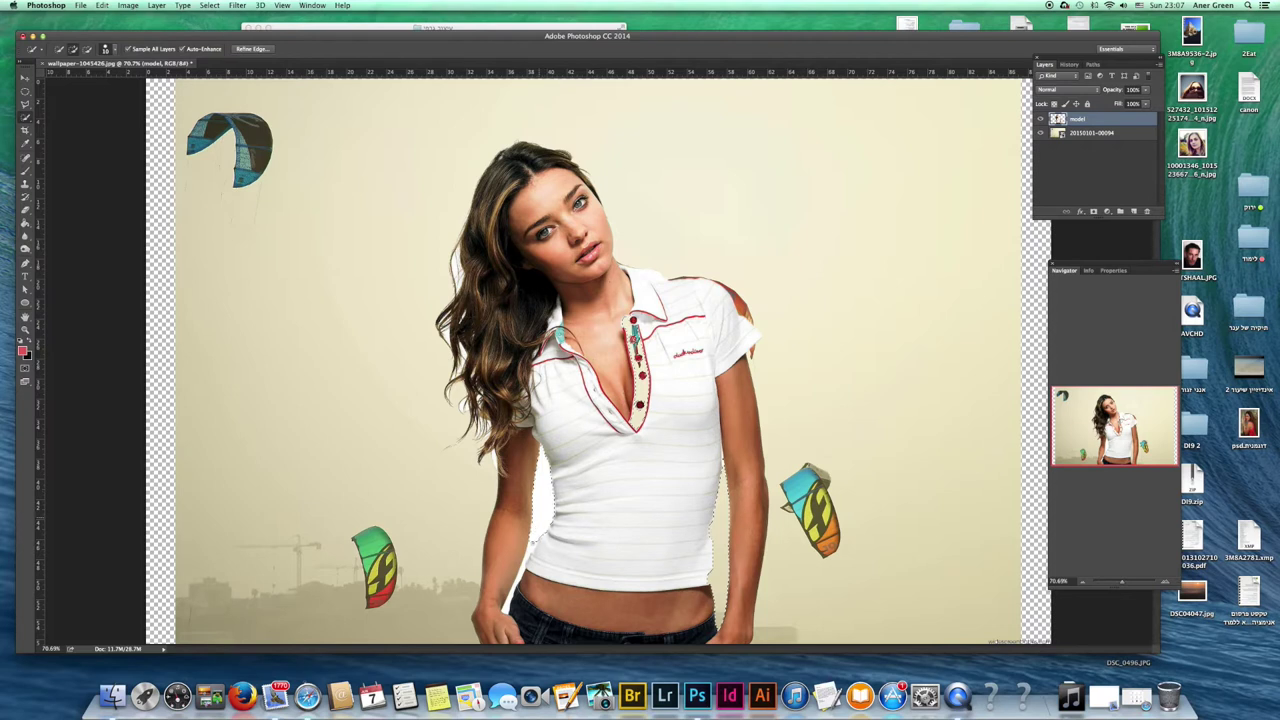
# Subtract the shirt's button placket from the selection and clear the white gaps between the arms and torso
pyautogui.press('alt')
pyautogui.keyDown('alt'); pyautogui.click(639, 404); pyautogui.keyUp('alt')
pyautogui.keyDown('alt'); pyautogui.click(627, 330); pyautogui.keyUp('alt')
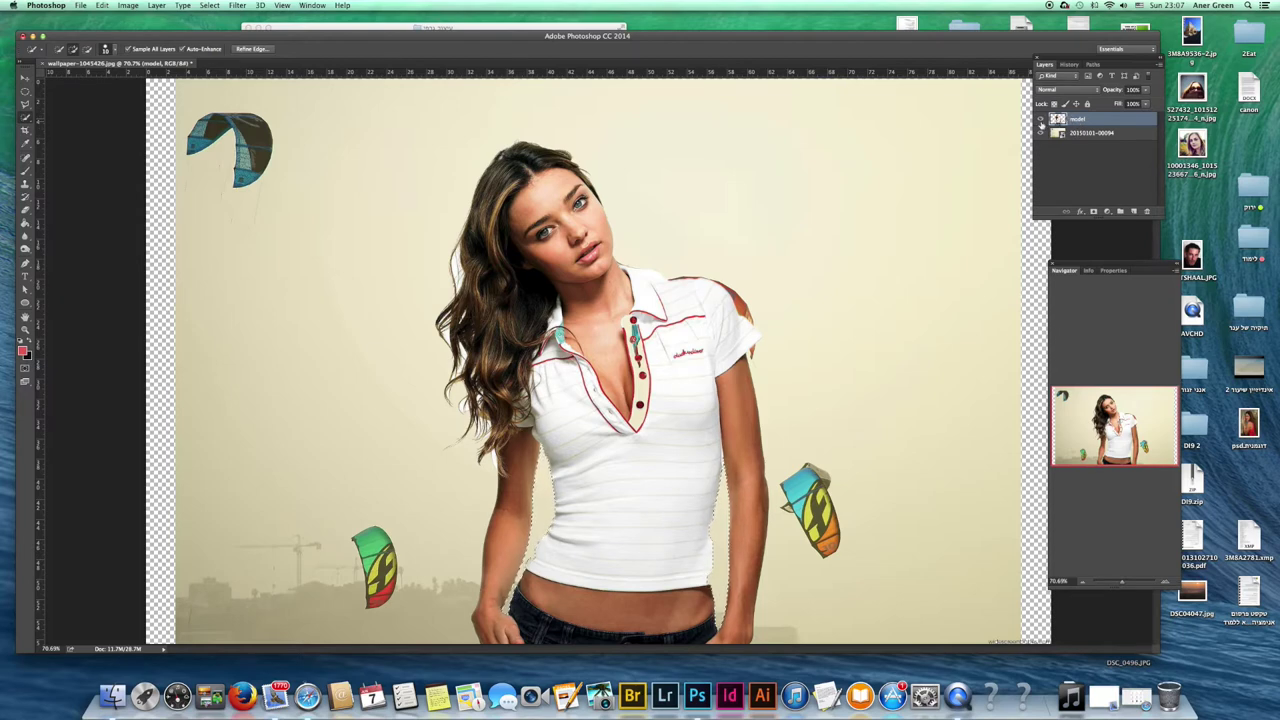
# Check the cutout with the kite photo layer hidden, and revert the document to the Layer Order history state
pyautogui.click(1040, 132)
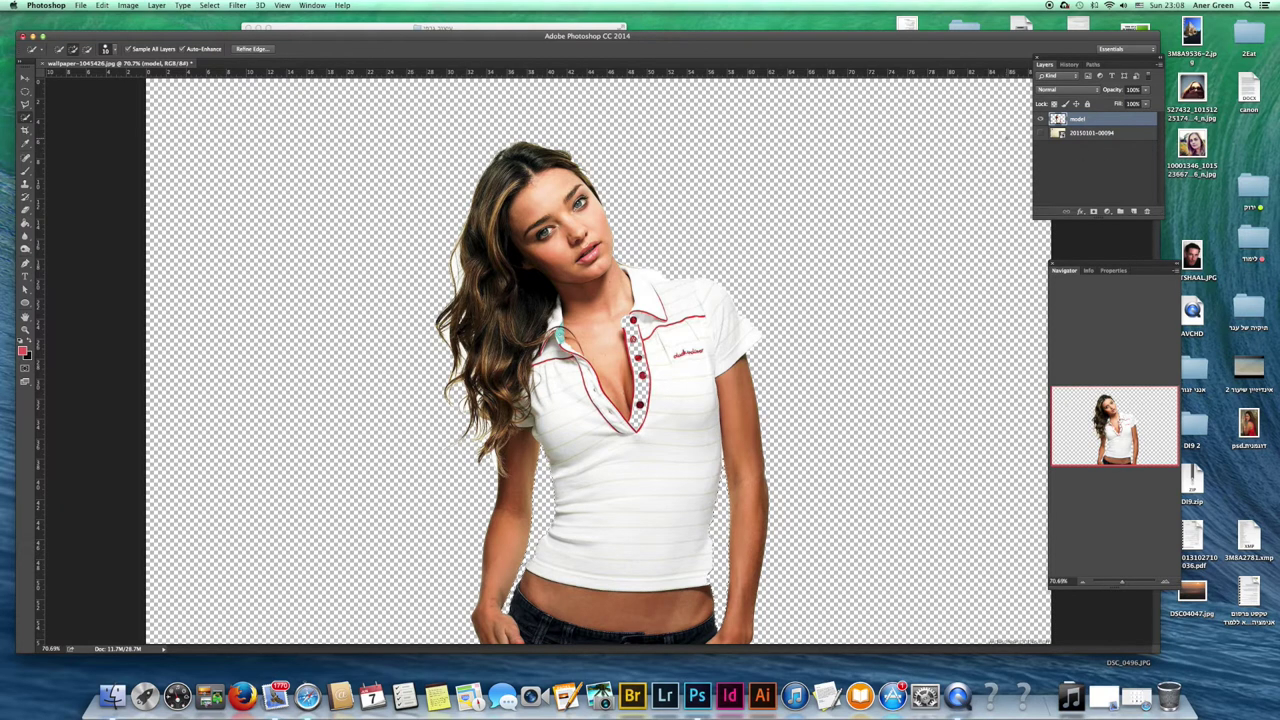
pyautogui.click(1040, 132)
pyautogui.click(1069, 64)
pyautogui.scroll(5, 1075, 150)
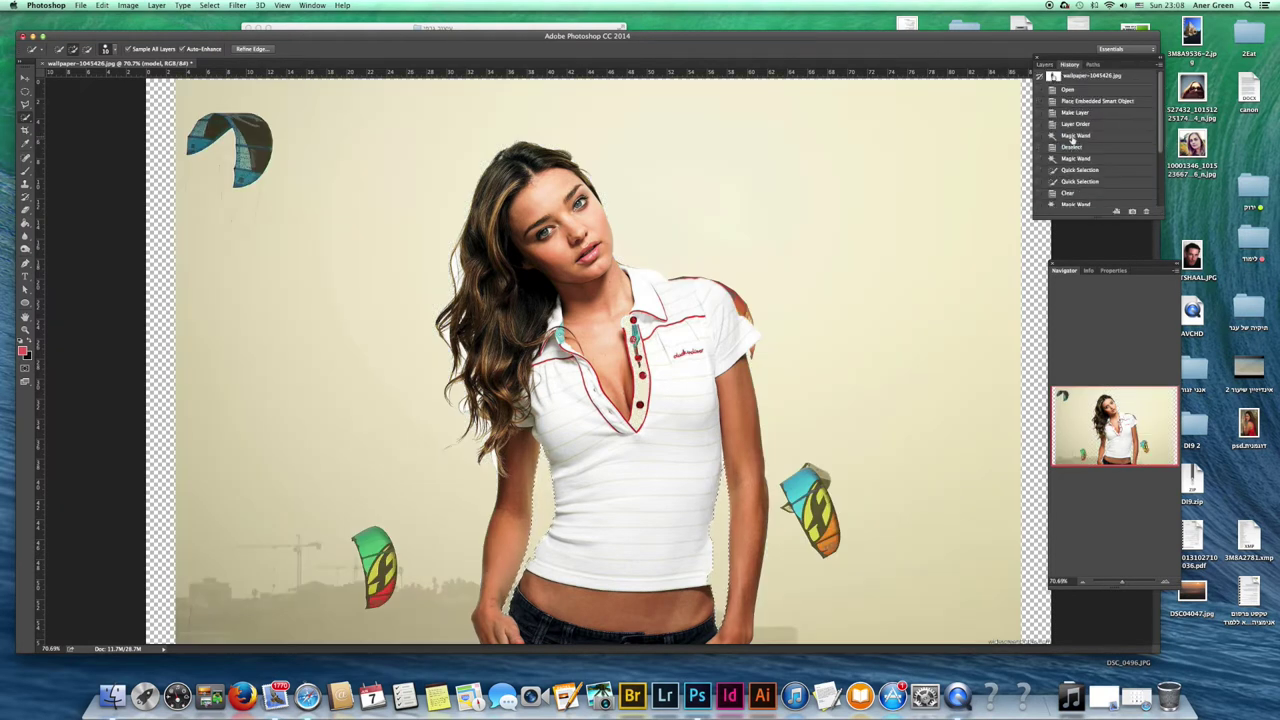
pyautogui.click(1076, 125)
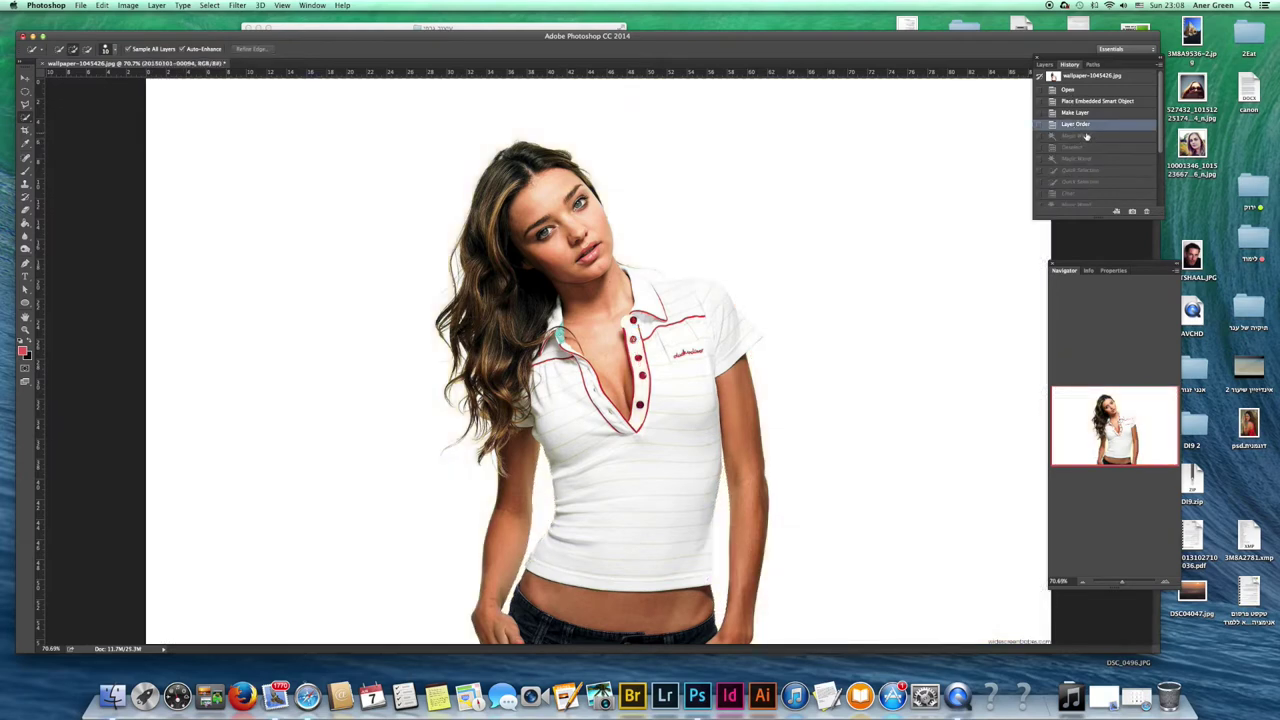
# Select all the white background around the woman using the Magic Wand with Contiguous turned off
pyautogui.click(1045, 65)
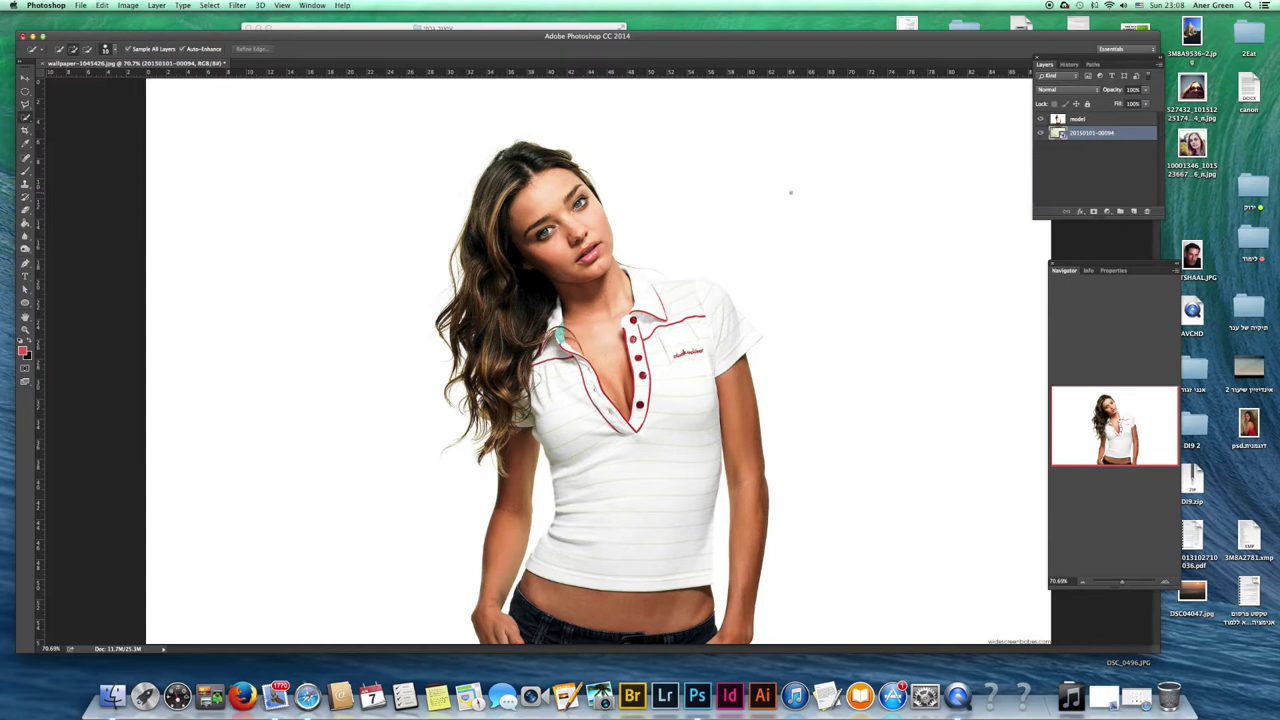
pyautogui.moveTo(531, 38); pyautogui.dragTo(522, 37)
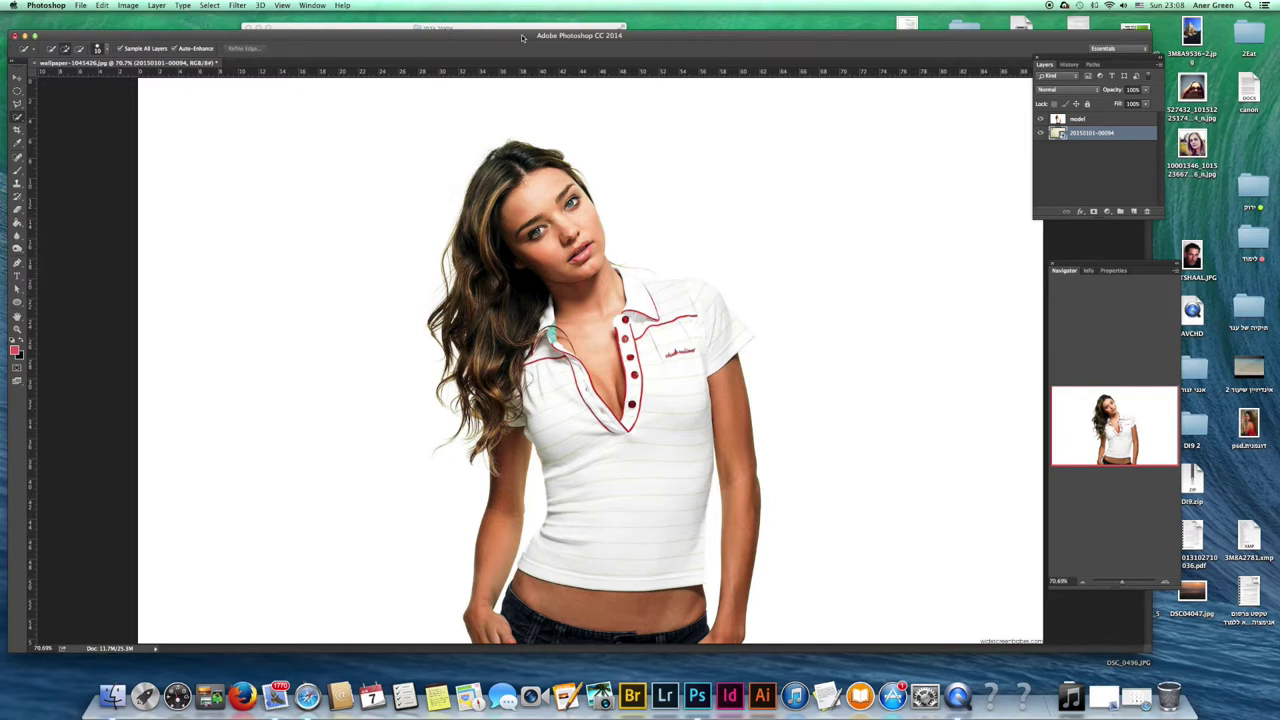
pyautogui.rightClick(19, 119)
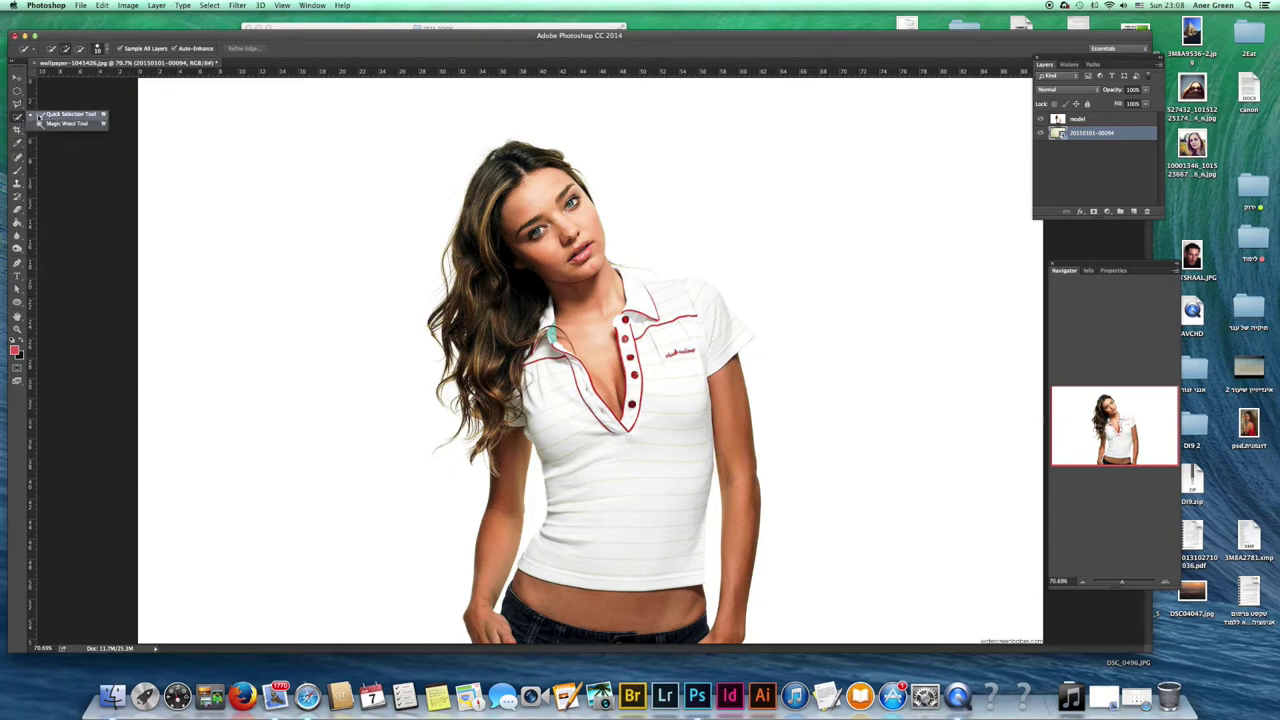
pyautogui.click(60, 130)
pyautogui.click(316, 186)
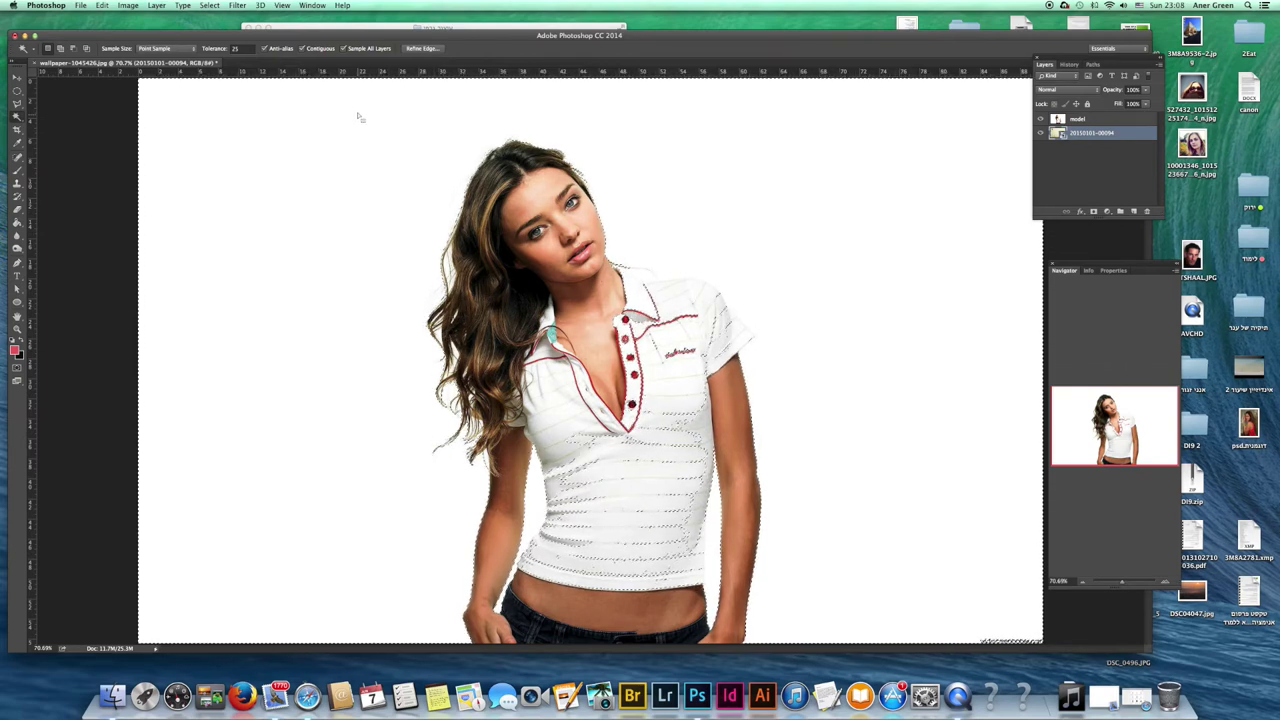
pyautogui.click(301, 48)
pyautogui.click(371, 186)
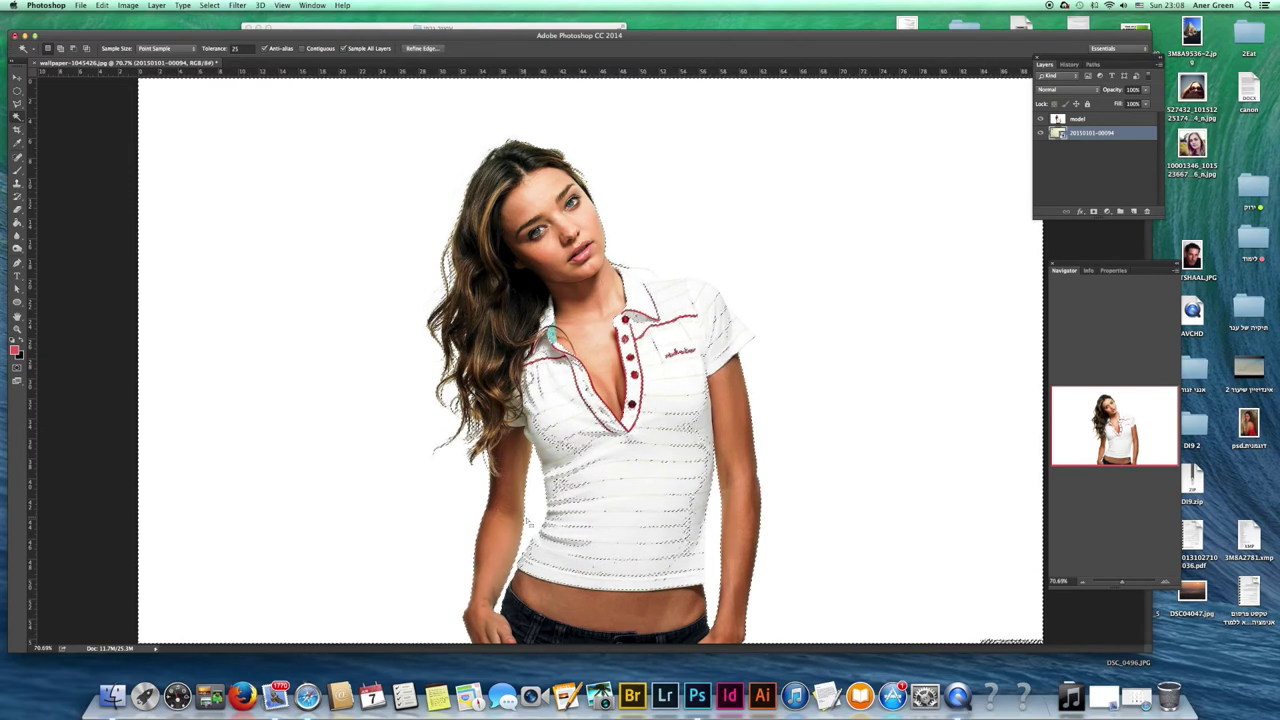
# Subtract the shirt from the selection with the Quick Selection tool and add a layer mask to the model layer from that selection
pyautogui.moveTo(15, 115); pyautogui.dragTo(55, 116)
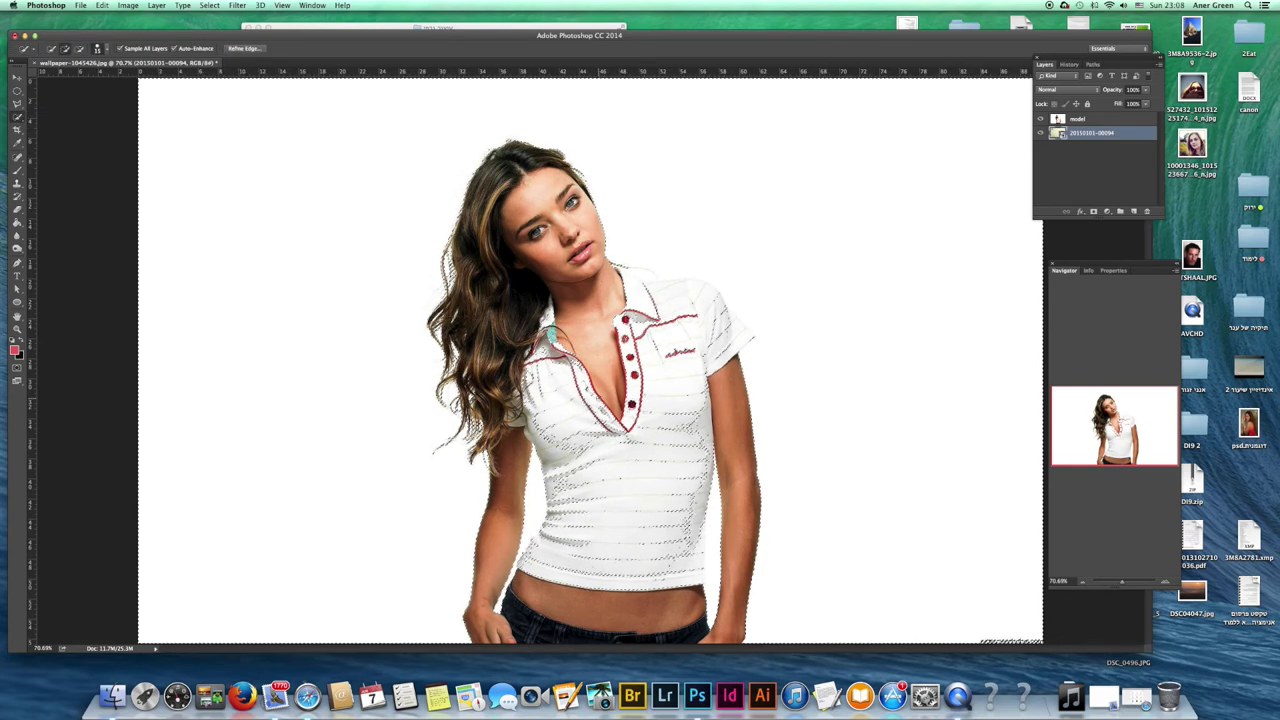
pyautogui.moveTo(683, 446)
pyautogui.mouseDown()
pyautogui.moveTo(570, 446)
pyautogui.moveTo(585, 517)
pyautogui.moveTo(610, 428)
pyautogui.moveTo(722, 335)
pyautogui.mouseUp()
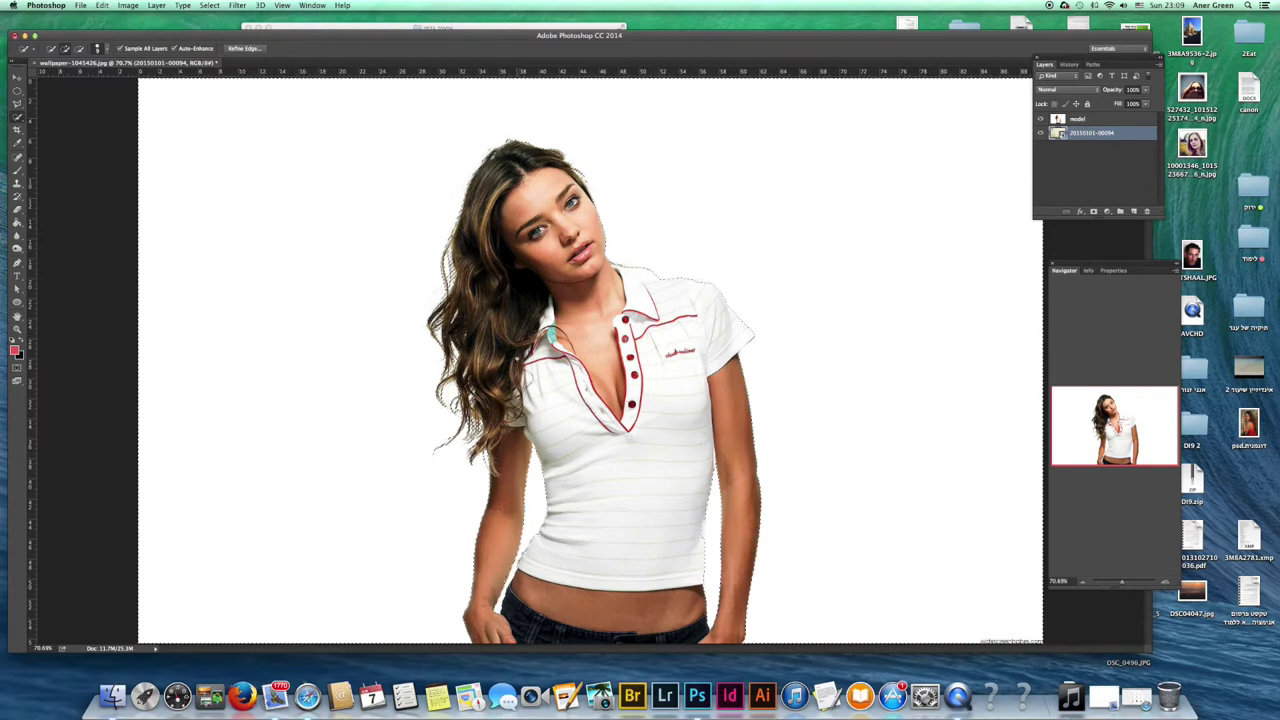
pyautogui.click(1090, 120)
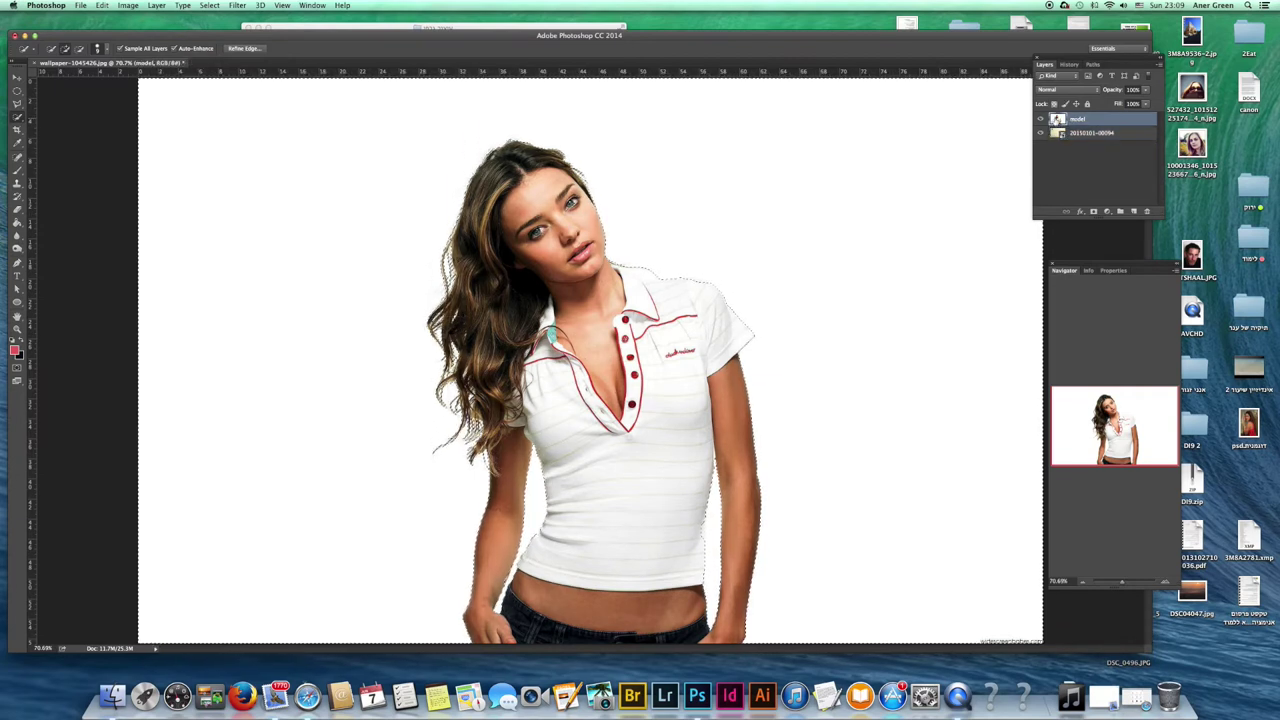
pyautogui.click(1093, 213)
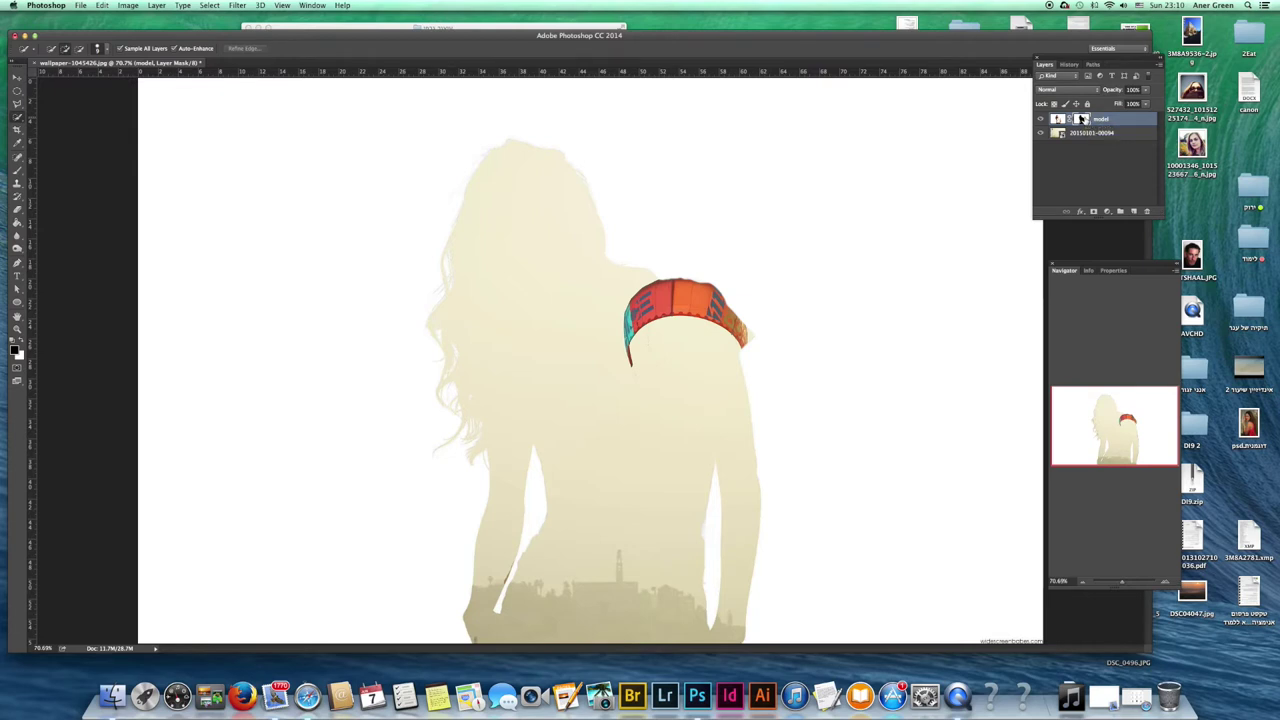
pyautogui.click(209, 5)
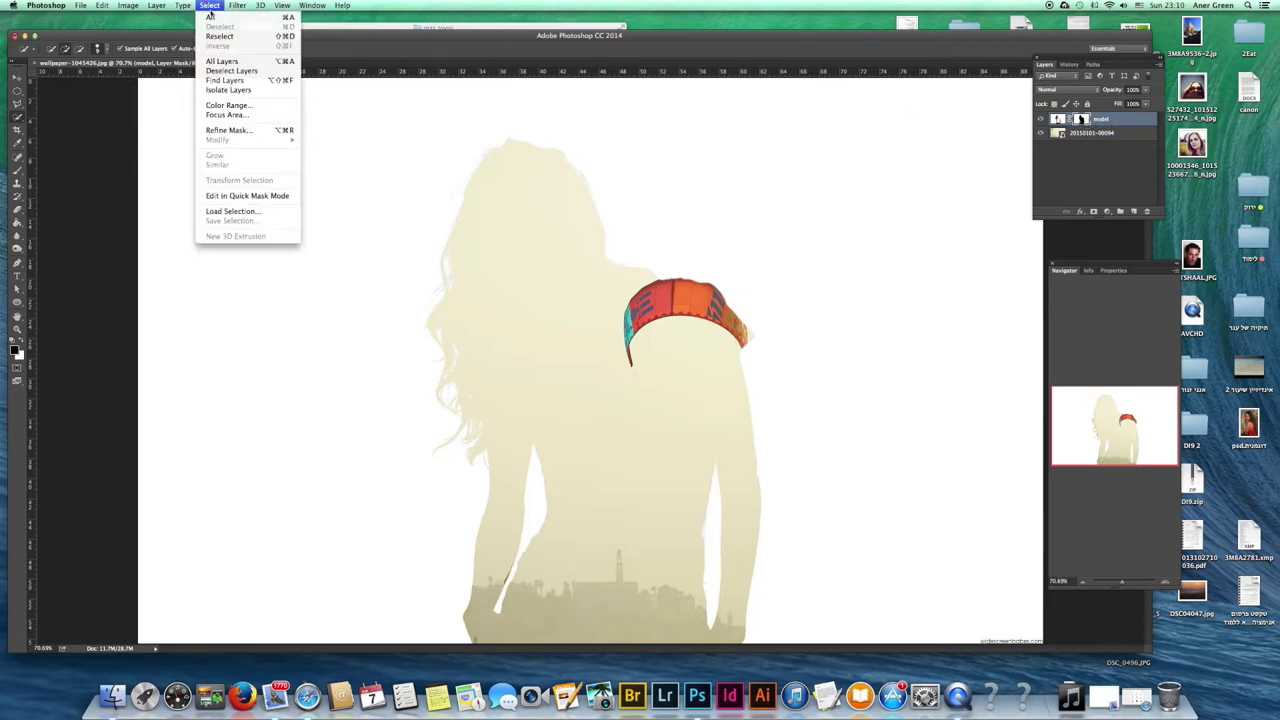
pyautogui.click(219, 6)
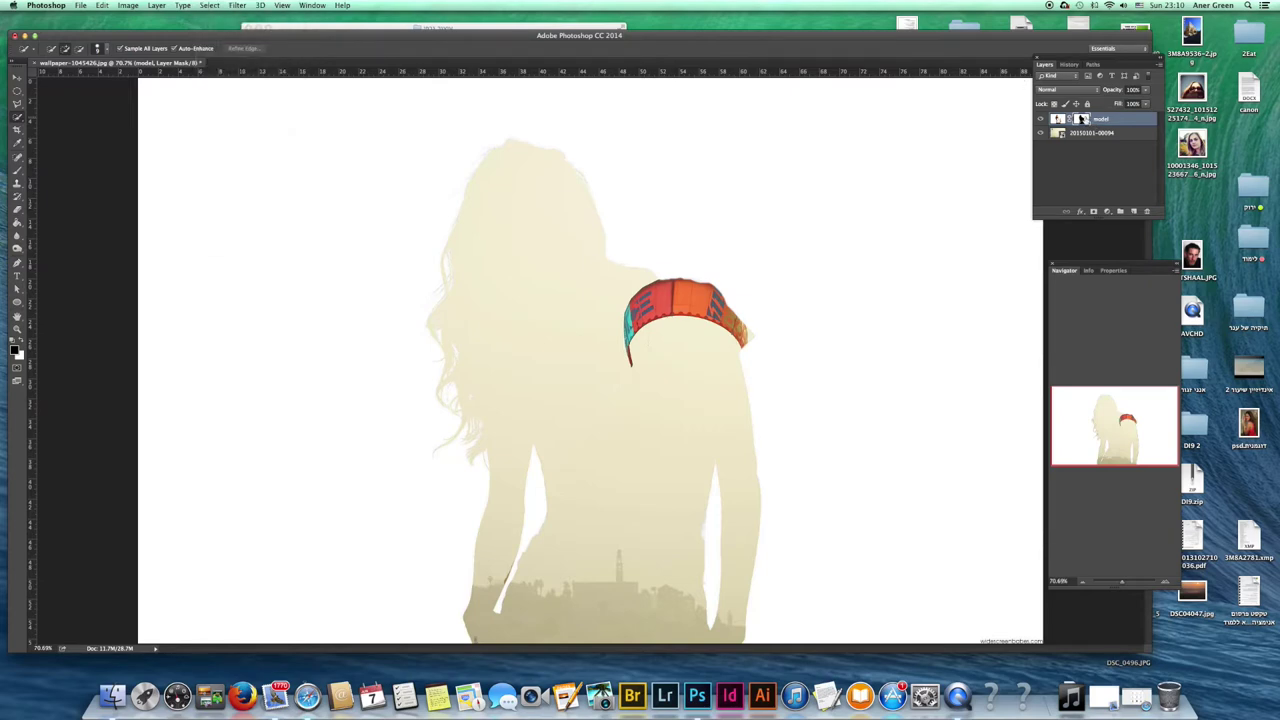
# Invert the model layer's mask so the woman shows and the kite photo replaces her white background
pyautogui.keyDown('shift'); pyautogui.click(1082, 119); pyautogui.keyUp('shift')
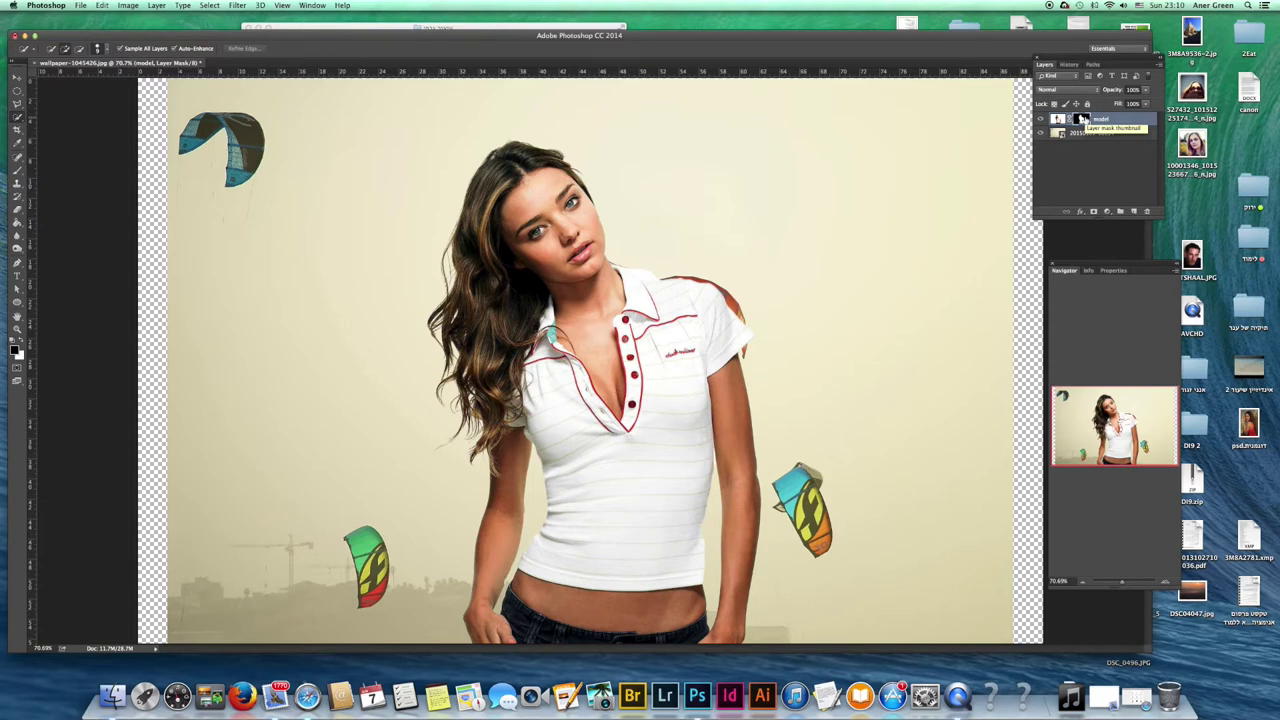
pyautogui.press('super+z')
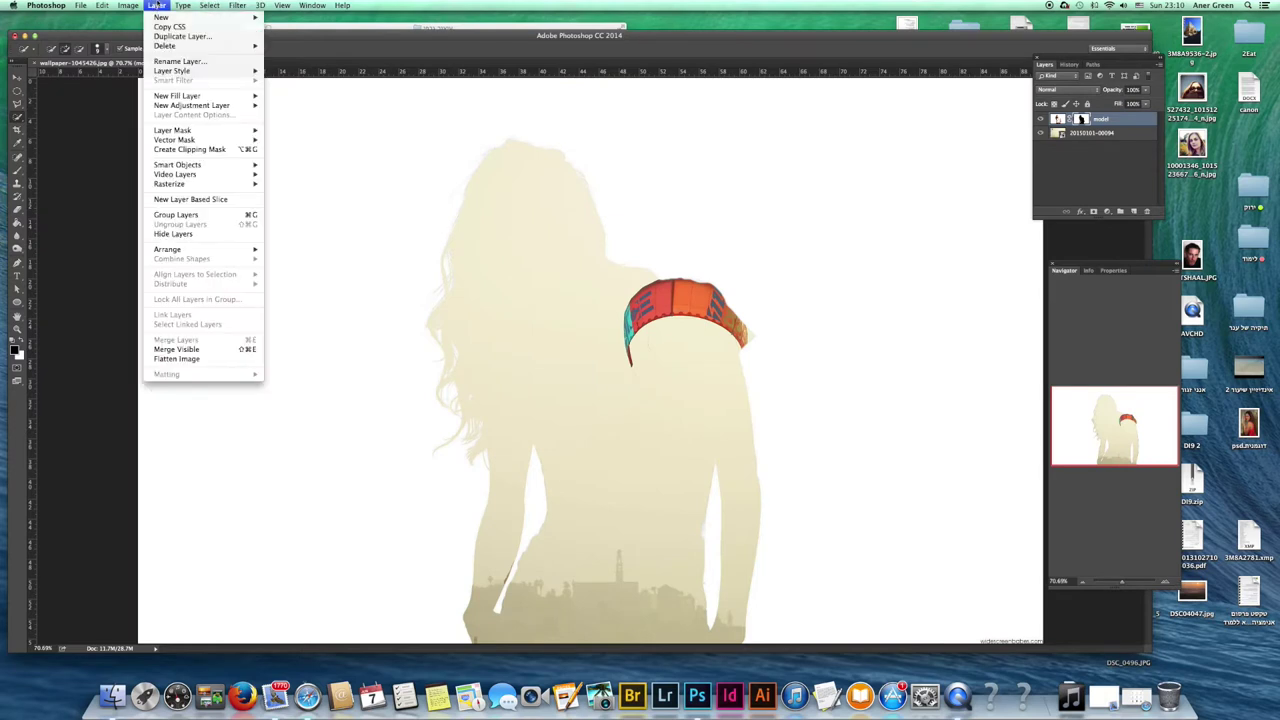
pyautogui.moveTo(172, 165)
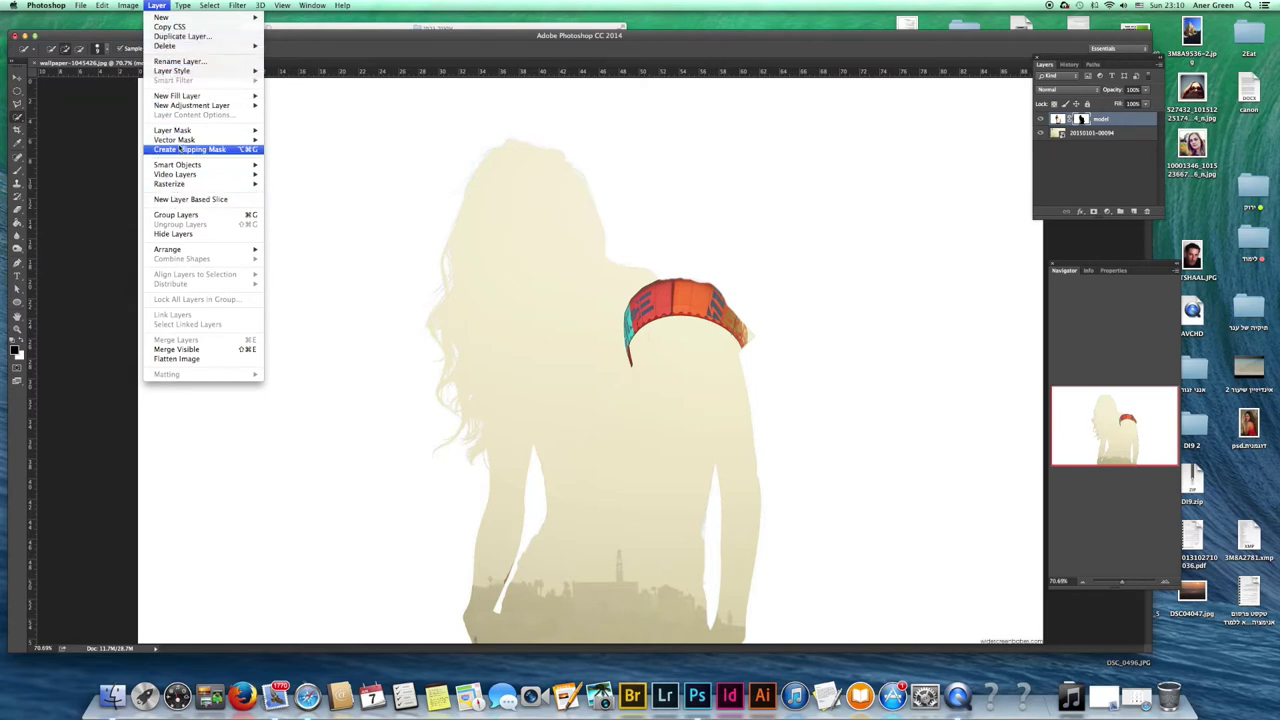
pyautogui.moveTo(210, 6)
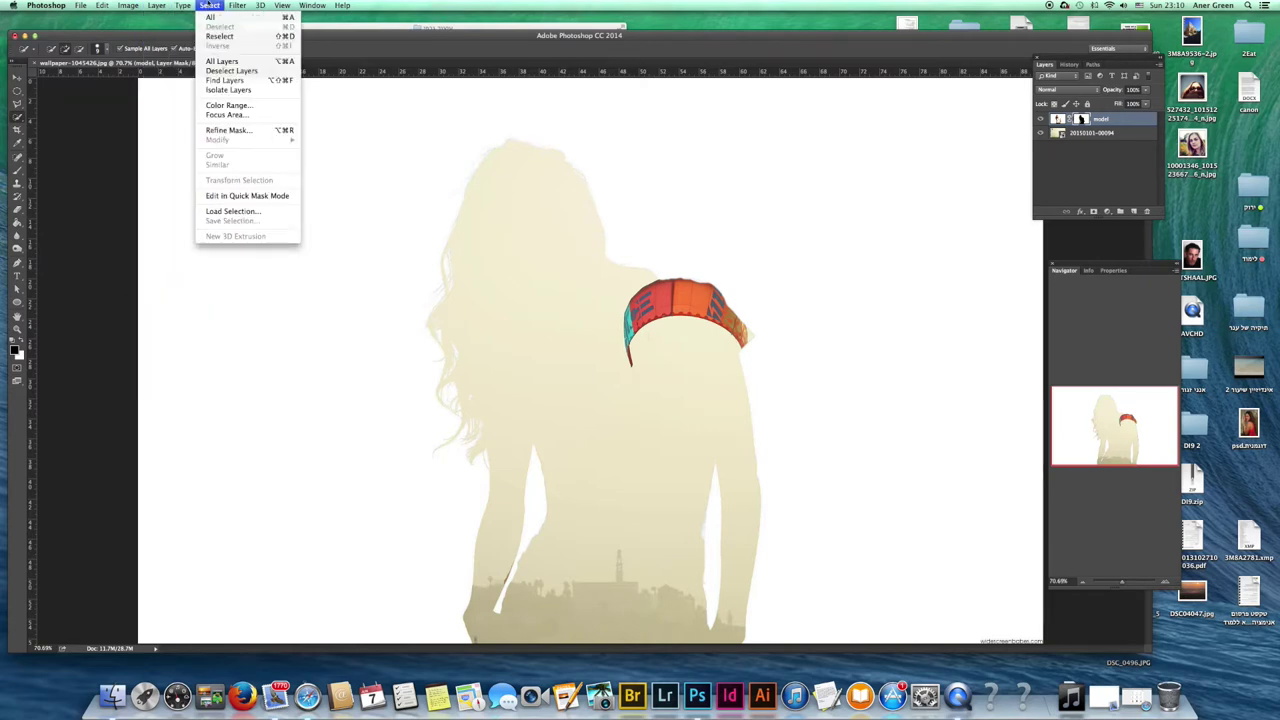
pyautogui.moveTo(157, 6)
pyautogui.click(1113, 60)
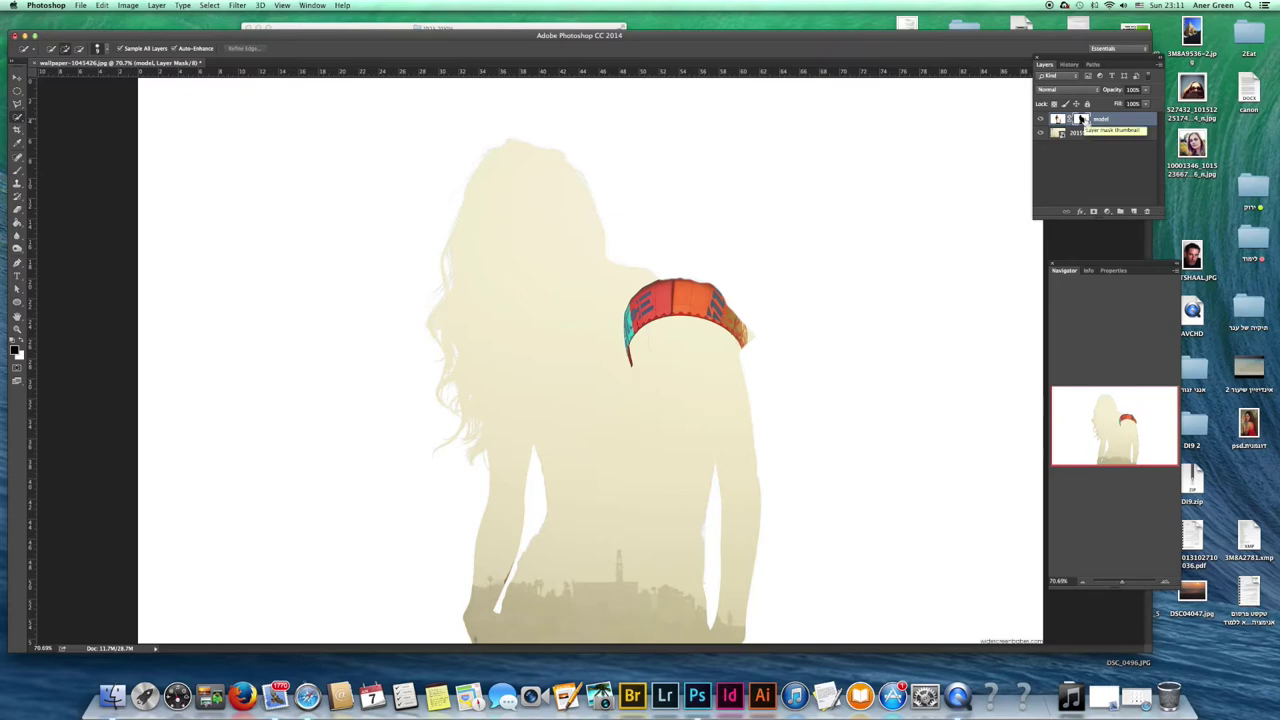
pyautogui.keyDown('shift'); pyautogui.click(1081, 119); pyautogui.keyUp('shift')
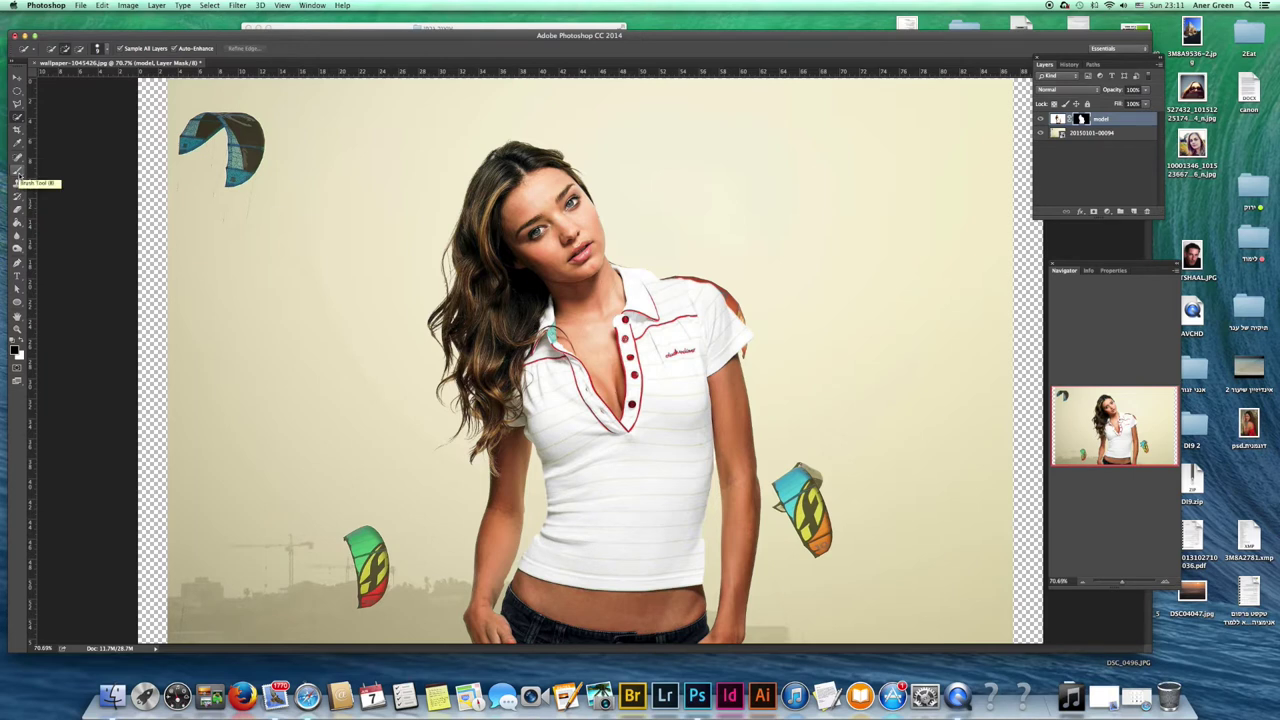
# Set up the Brush tool for the layer mask with a white foreground colour, 100 px size and 100% opacity
pyautogui.click(19, 176)
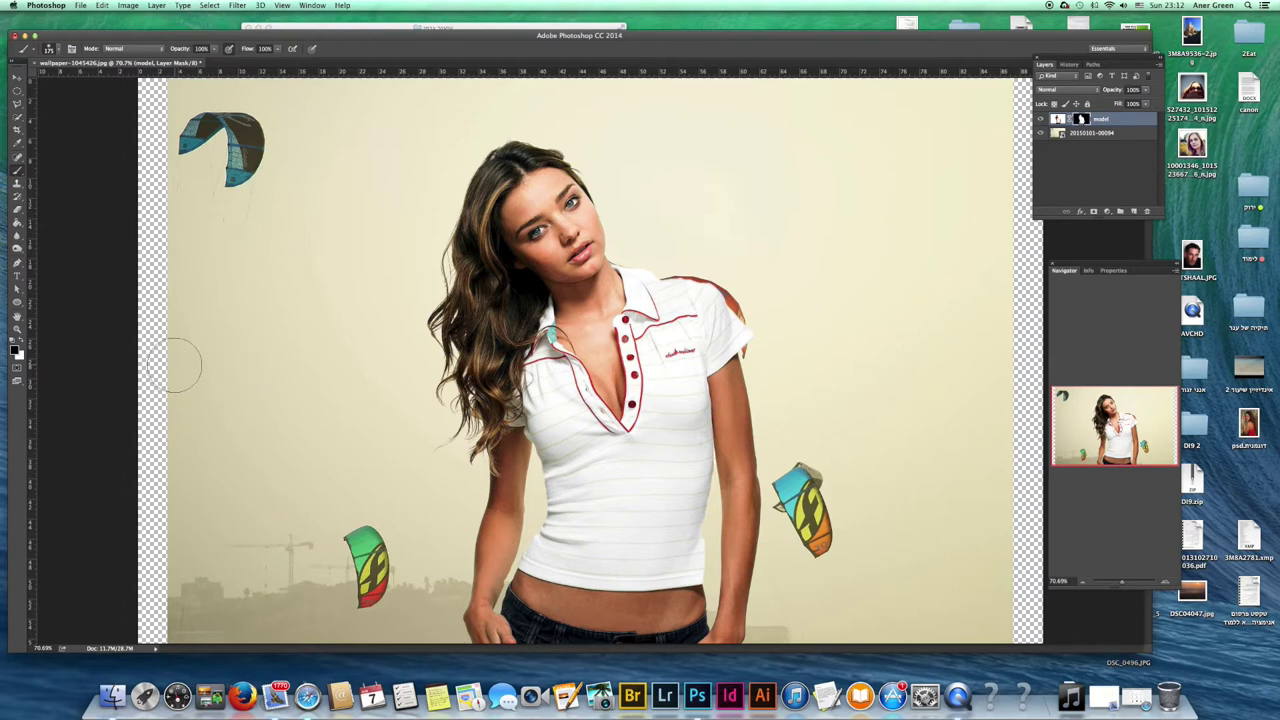
pyautogui.click(21, 346)
pyautogui.click(21, 346)
pyautogui.press('[')
pyautogui.press('[')
pyautogui.press('[')
pyautogui.click(214, 51)
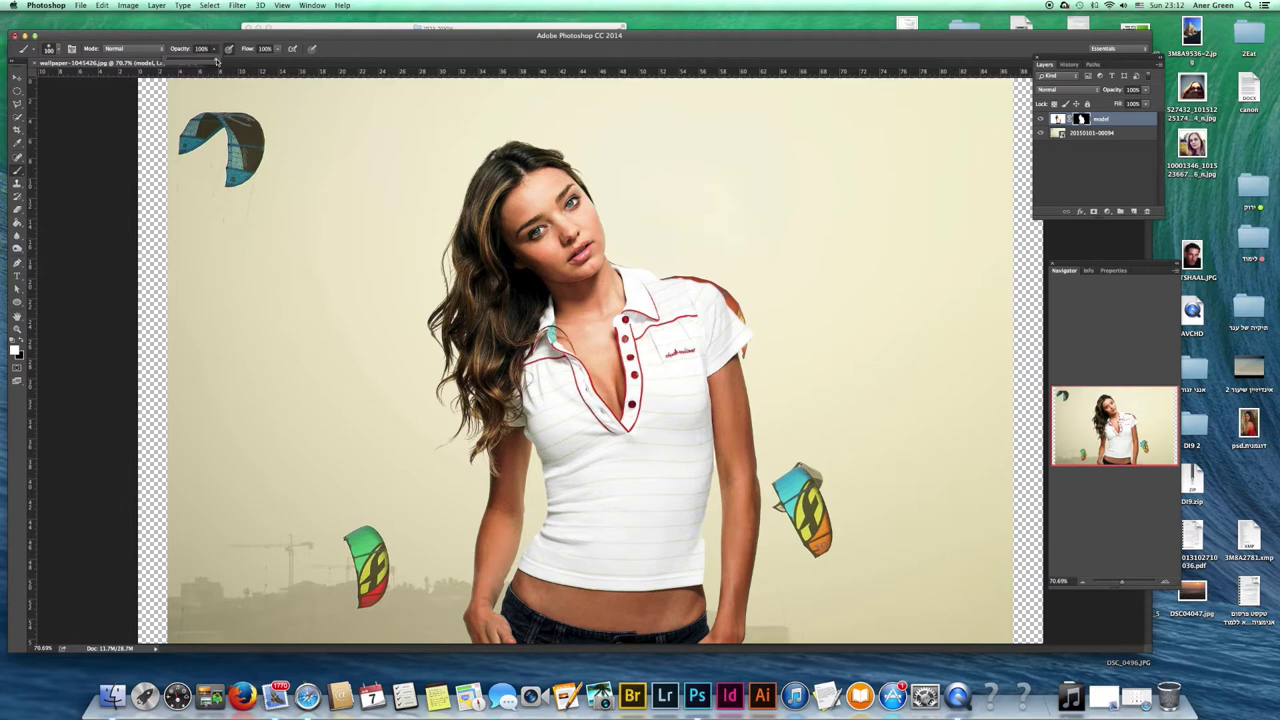
pyautogui.click(217, 49)
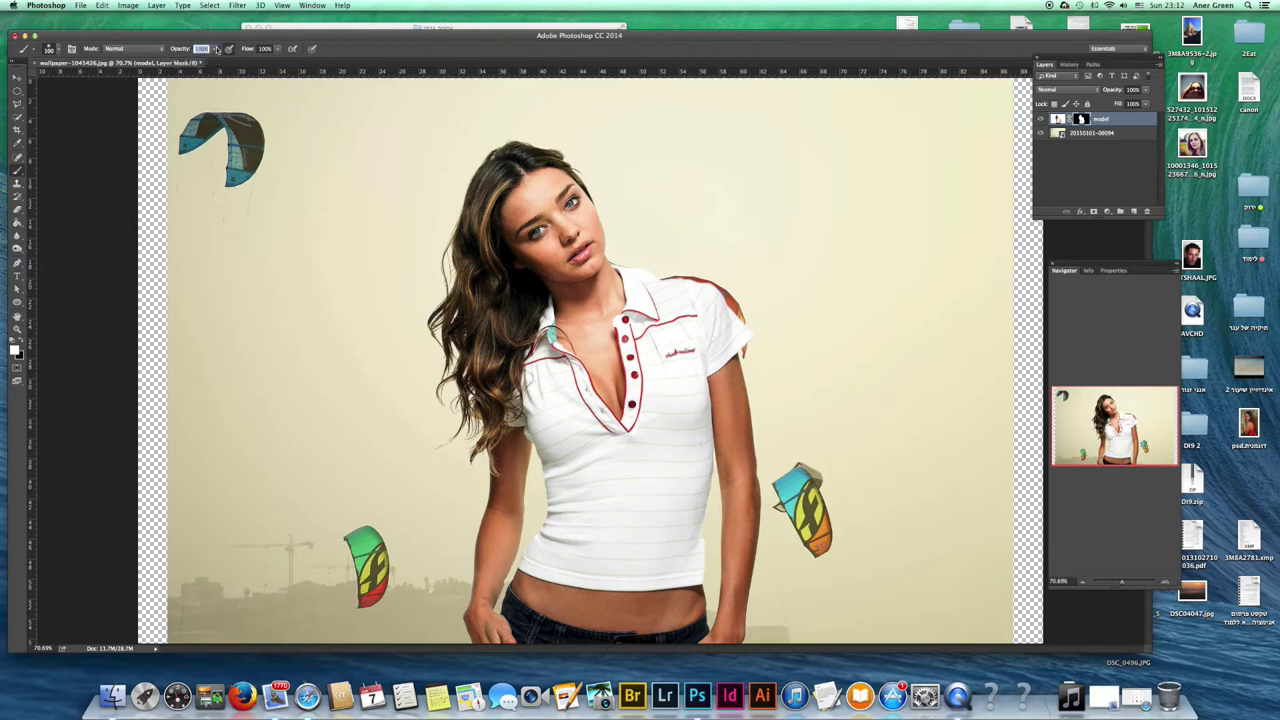
# Choose the 134 px brush preset and paint marks on the mask beside the woman's head and shoulder
pyautogui.click(62, 50)
pyautogui.click(80, 105)
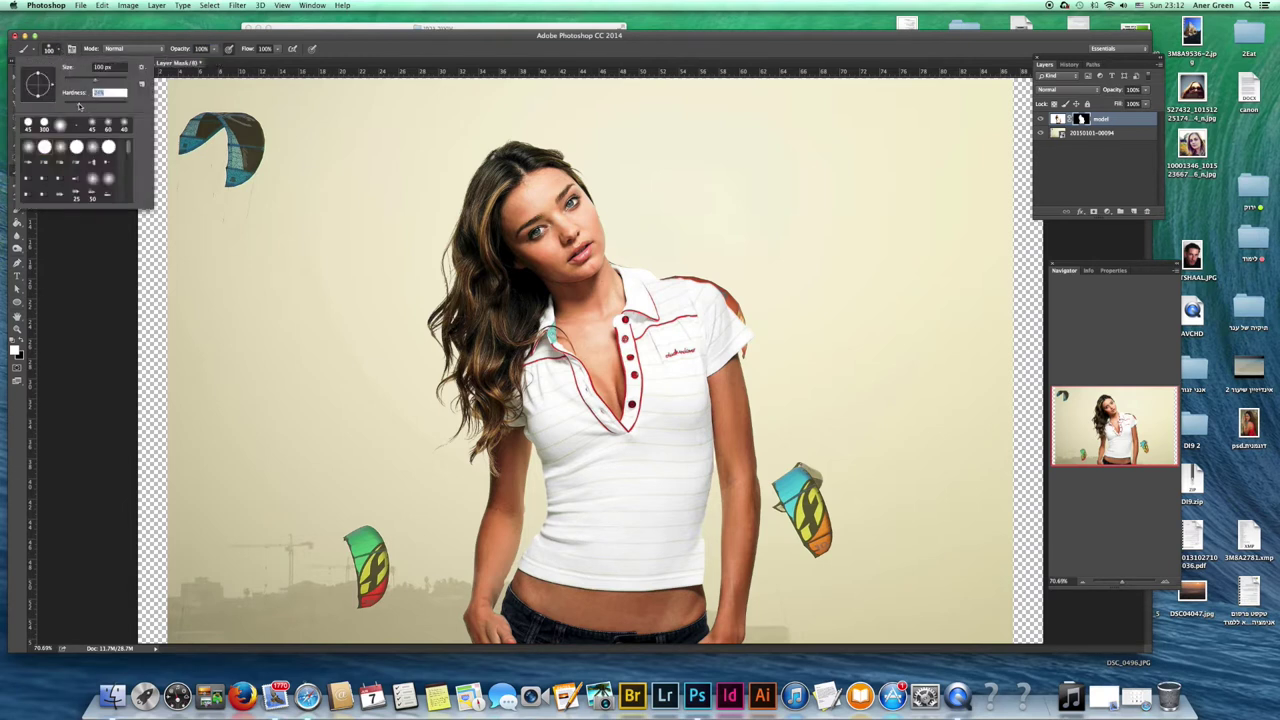
pyautogui.moveTo(83, 106)
pyautogui.mouseDown()
pyautogui.moveTo(63, 105)
pyautogui.moveTo(96, 106)
pyautogui.mouseUp()
pyautogui.moveTo(130, 147); pyautogui.dragTo(130, 178)
pyautogui.click(108, 151)
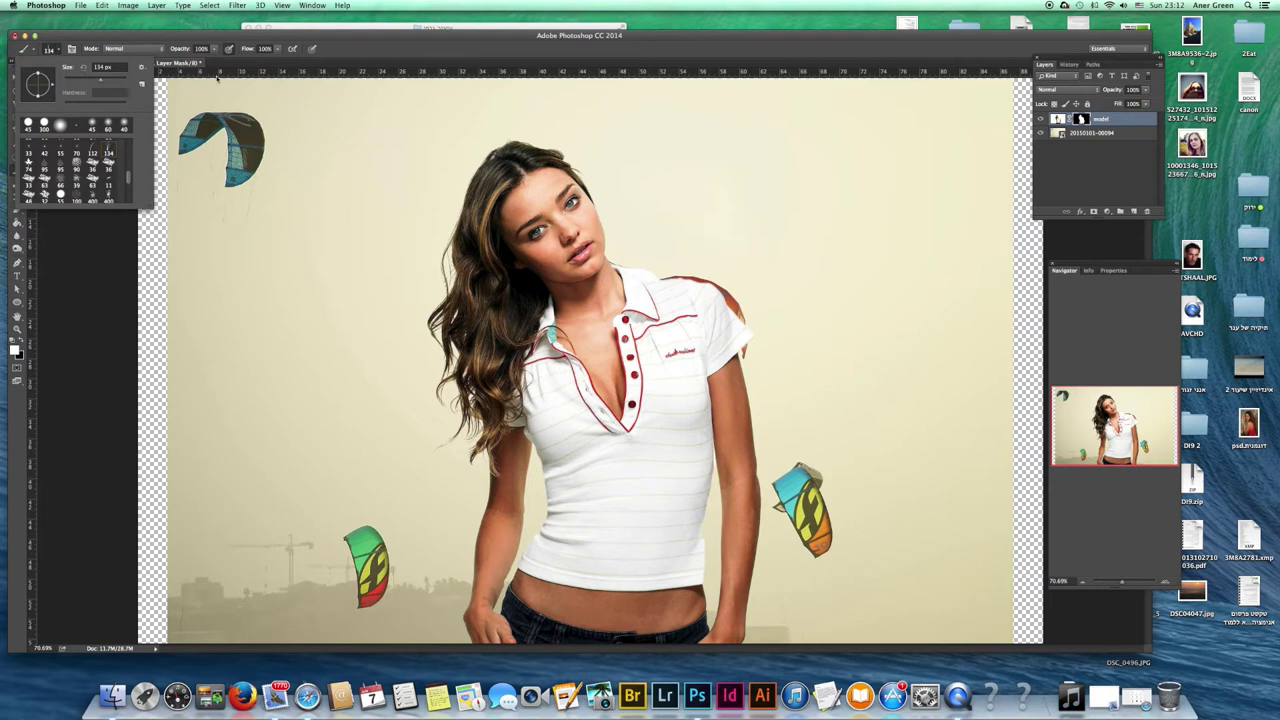
pyautogui.click(808, 232)
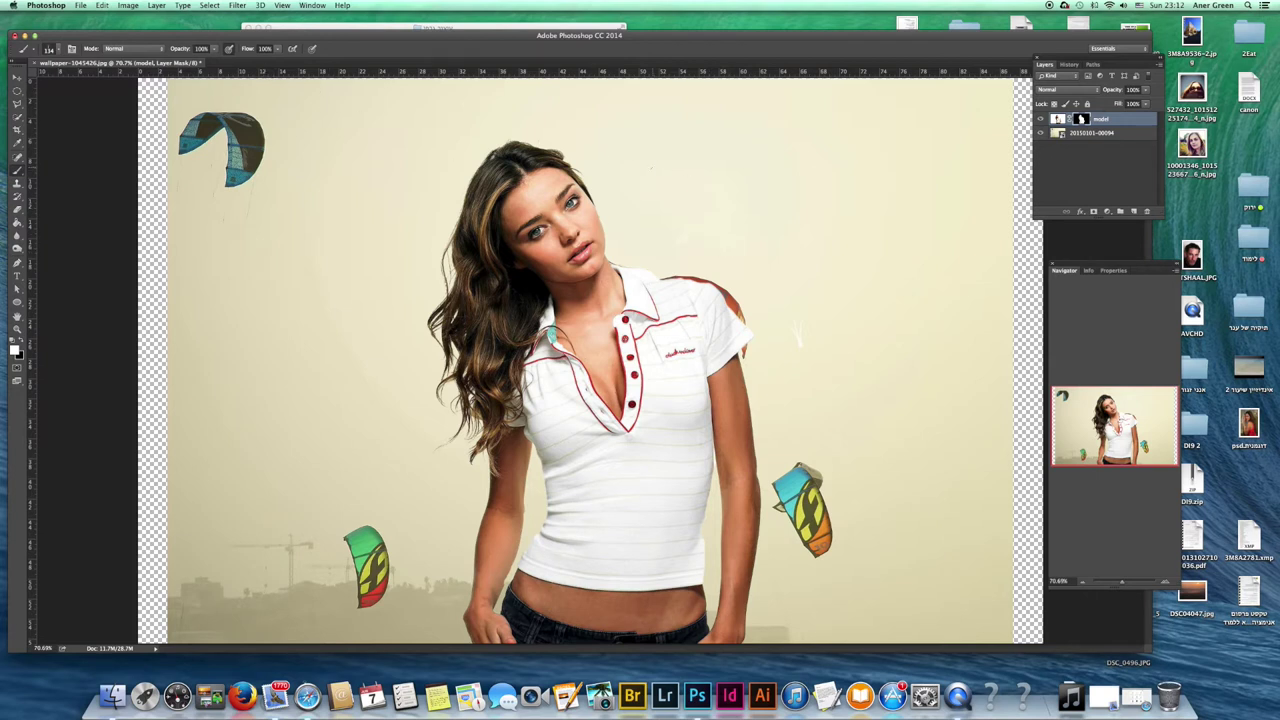
# Stamp the 576 px butterfly brush on the mask four times, twice on each side of the woman
pyautogui.click(59, 50)
pyautogui.scroll(-5, 80, 179)
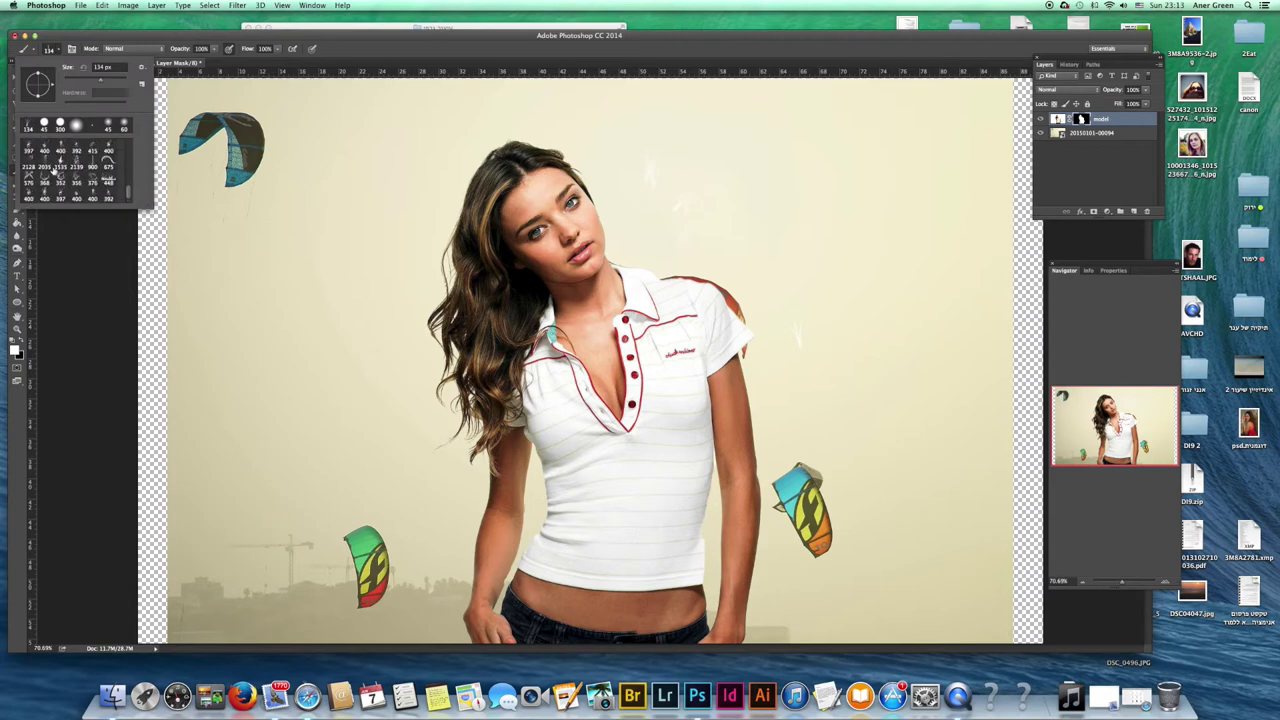
pyautogui.click(31, 181)
pyautogui.click(335, 215)
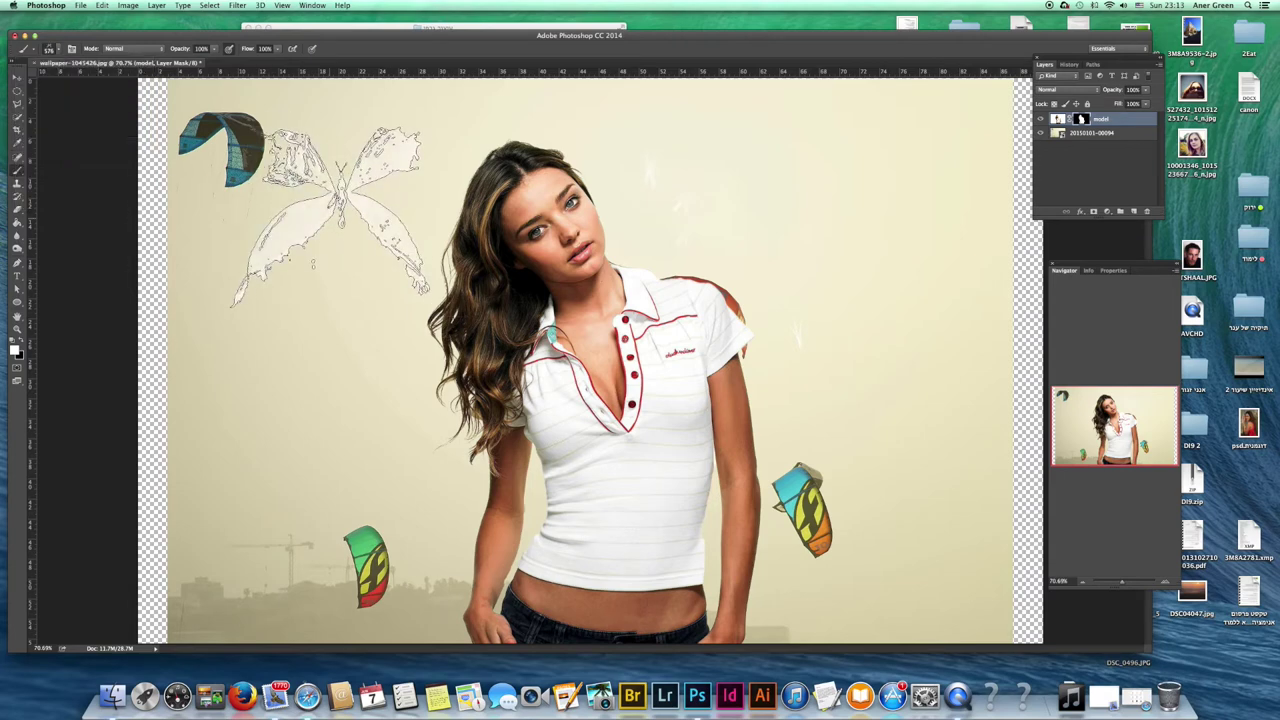
pyautogui.click(825, 195)
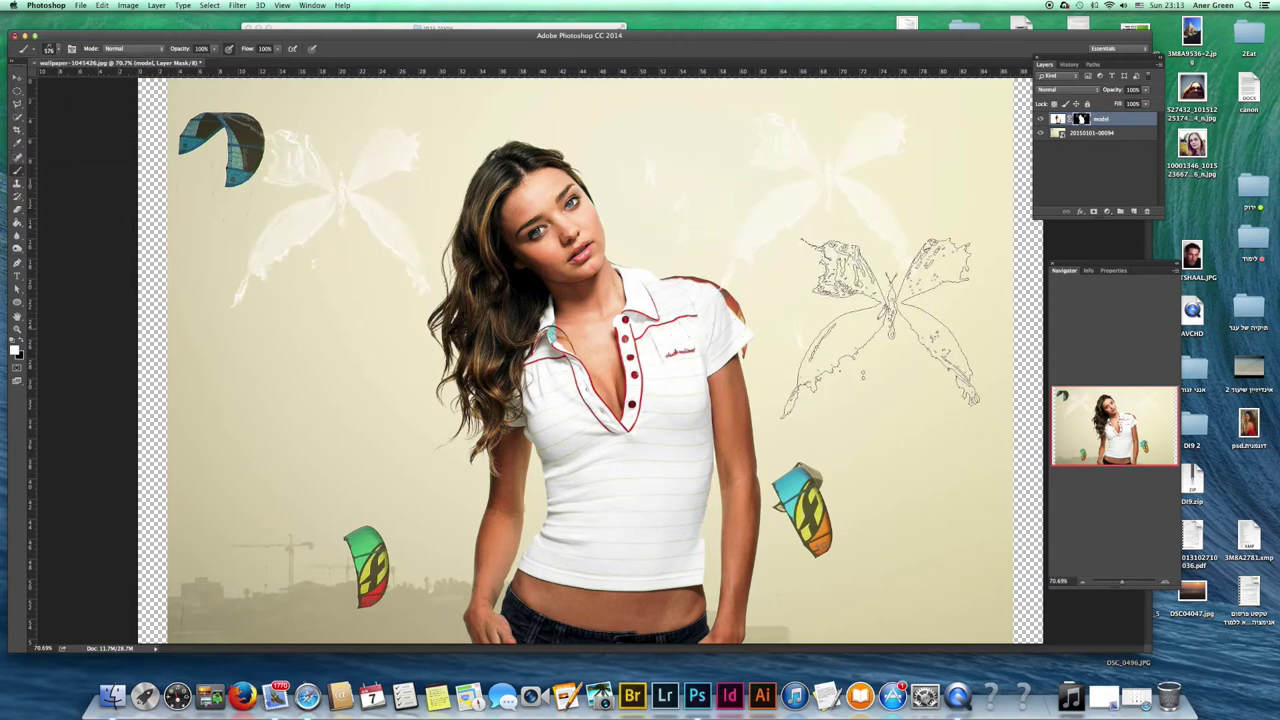
pyautogui.click(895, 410)
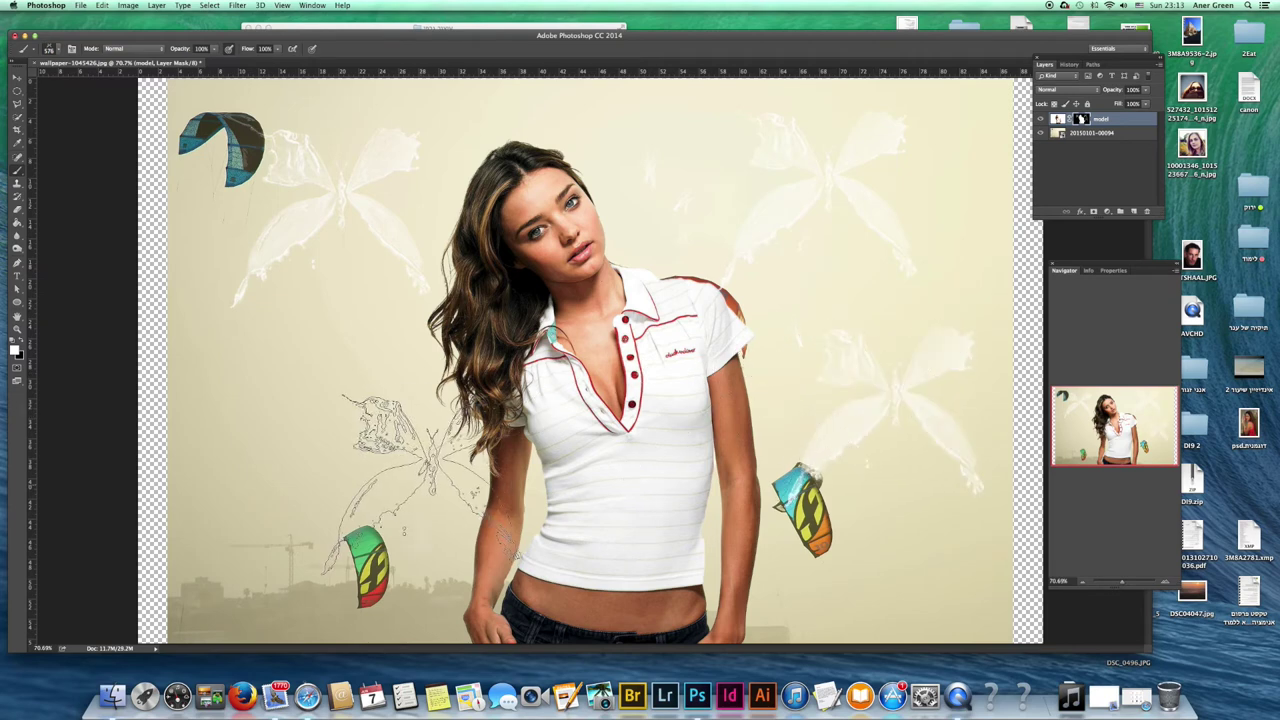
pyautogui.click(311, 439)
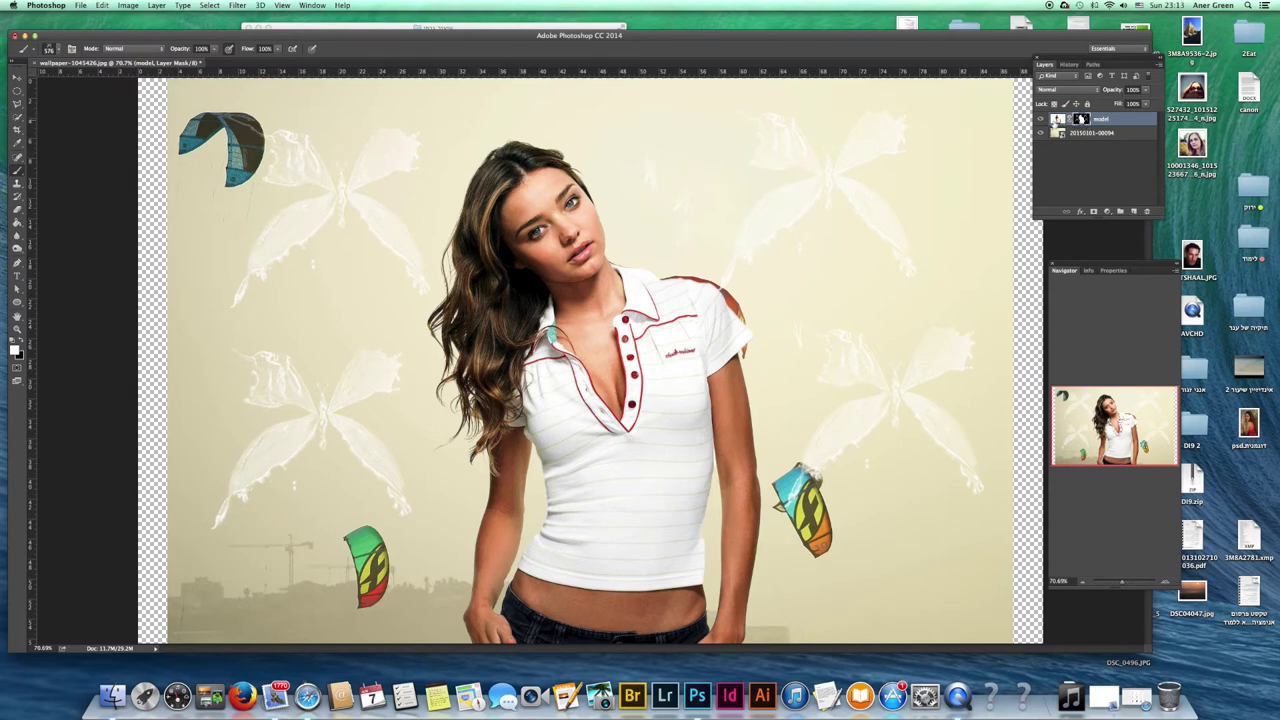
# Undo the butterfly stamps and the earlier brush marks on the layer mask
pyautogui.press('super+z')
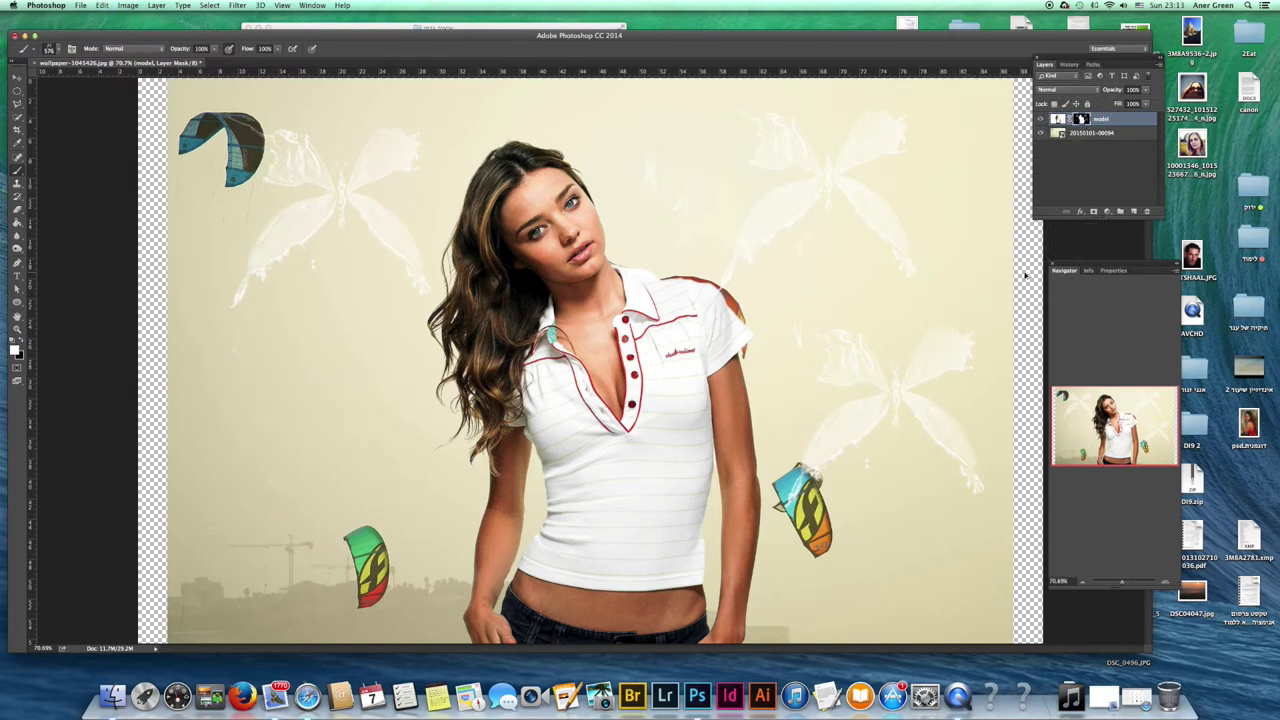
pyautogui.press('super+alt+z')
pyautogui.press('super+alt+z')
pyautogui.press('super+alt+z')
pyautogui.press('super+alt+z')
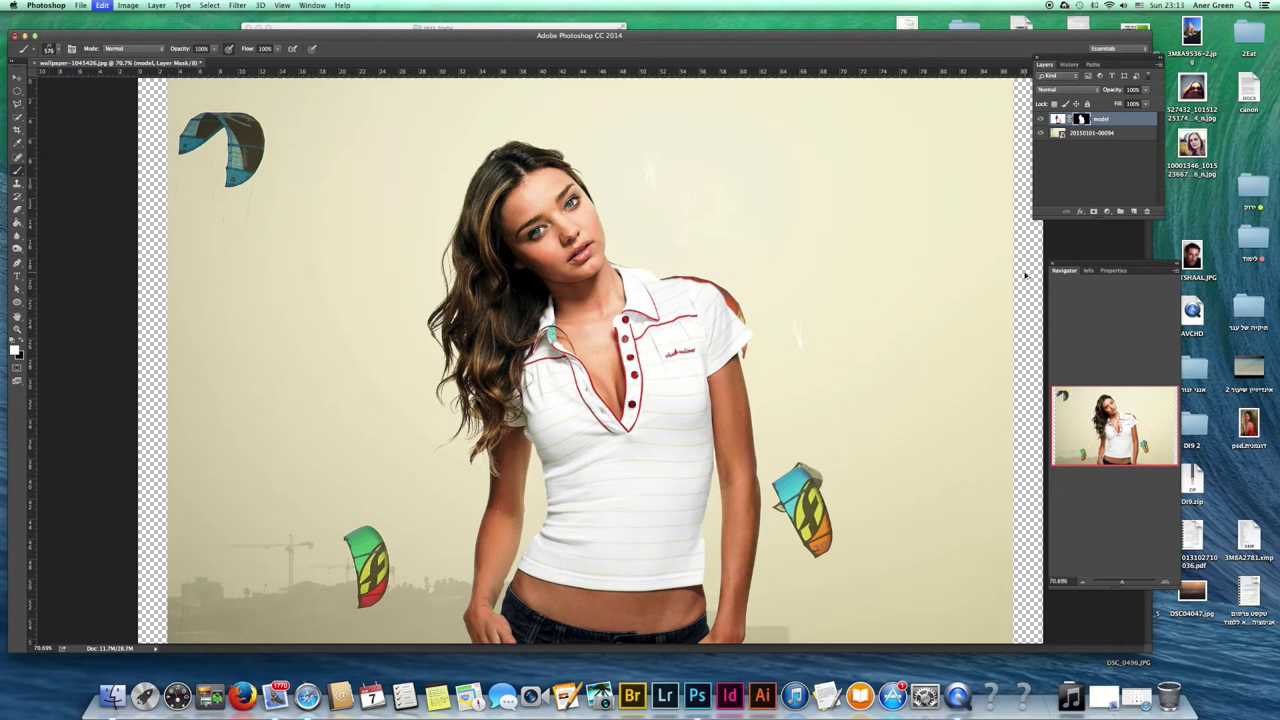
pyautogui.press('super+alt+z')
# Paint white on the mask around the woman's shoulder, arms and hair with a 175 px soft round brush
pyautogui.click(50, 48)
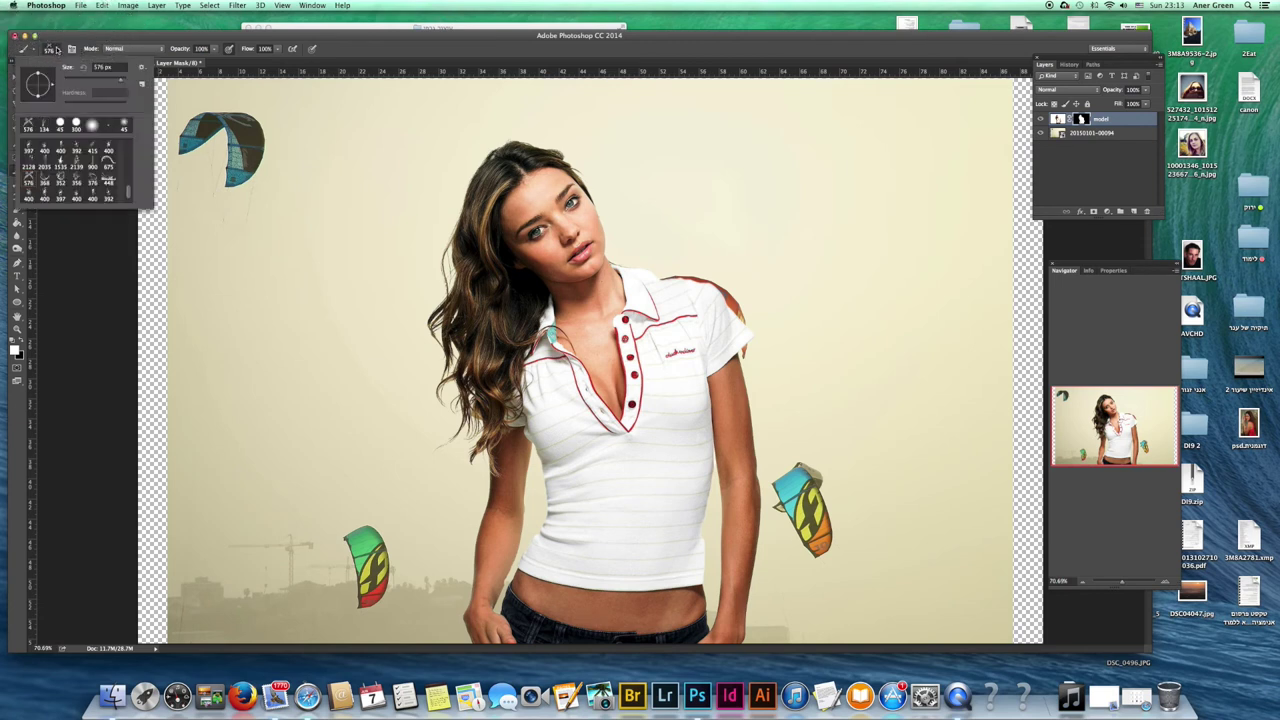
pyautogui.scroll(10, 112, 152)
pyautogui.click(28, 146)
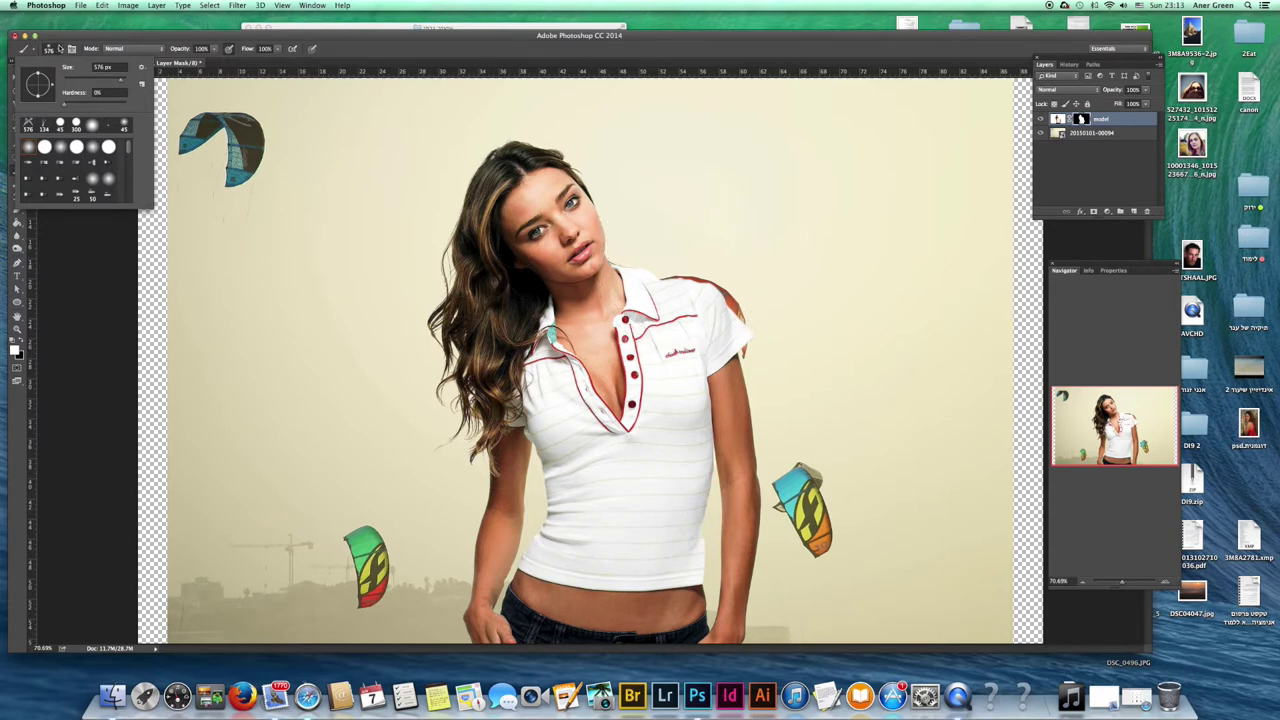
pyautogui.click(60, 48)
pyautogui.press('[')
pyautogui.press('[')
pyautogui.press('[')
pyautogui.moveTo(673, 282)
pyautogui.mouseDown()
pyautogui.moveTo(625, 255)
pyautogui.moveTo(722, 295)
pyautogui.moveTo(760, 385)
pyautogui.moveTo(771, 609)
pyautogui.moveTo(763, 600)
pyautogui.mouseUp()
pyautogui.moveTo(720, 490); pyautogui.dragTo(720, 630)
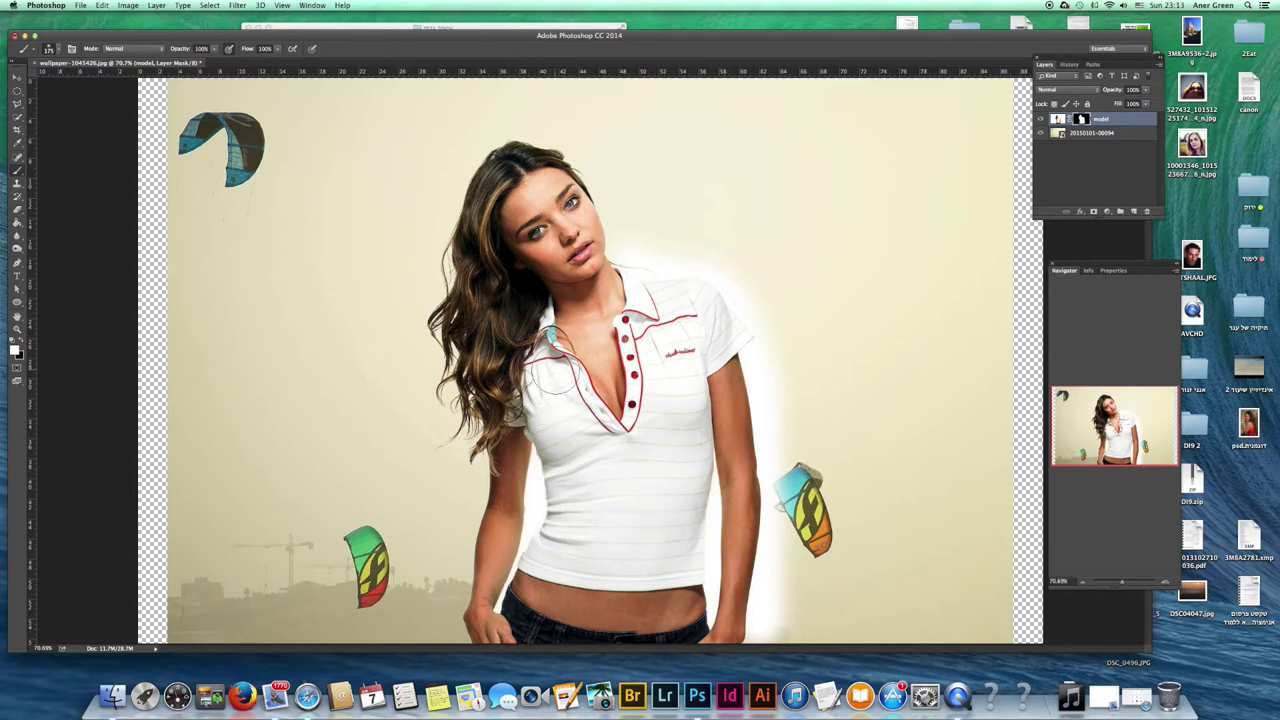
pyautogui.moveTo(492, 220)
pyautogui.mouseDown()
pyautogui.moveTo(421, 348)
pyautogui.moveTo(428, 412)
pyautogui.mouseUp()
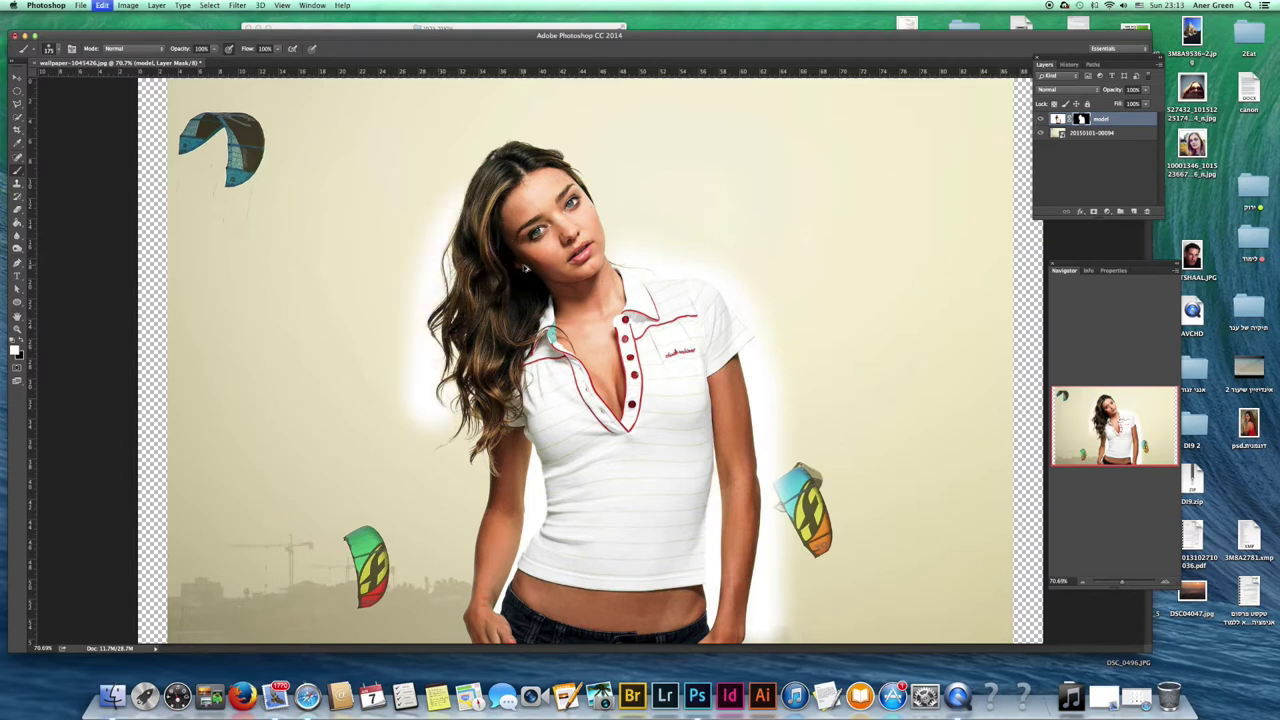
# Undo the soft white strokes painted around the woman on the mask
pyautogui.press('super+alt+z')
pyautogui.press('super+alt+z')
pyautogui.press('super+alt+z')
pyautogui.press('super+alt+z')
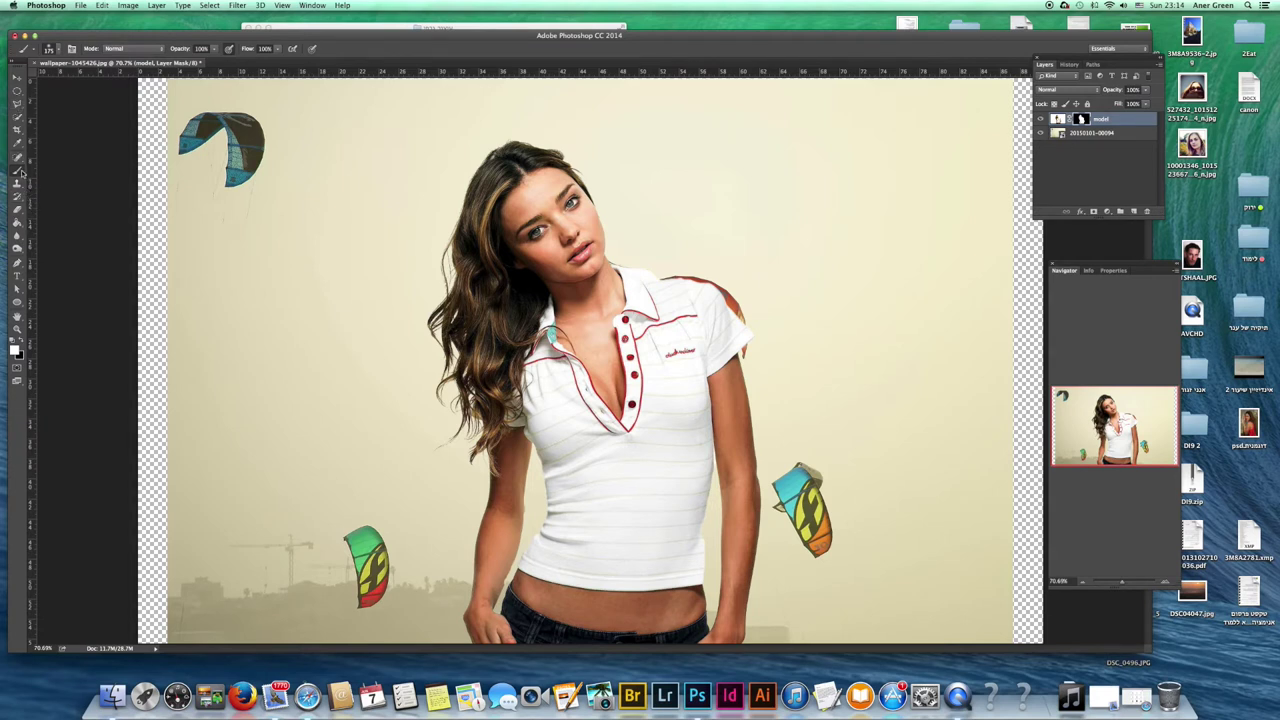
# Paint black on the mask over the lower front of the shirt, with the soft brush and with a hard round brush
pyautogui.press('x')
pyautogui.click(600, 568)
pyautogui.moveTo(600, 568)
pyautogui.mouseDown()
pyautogui.moveTo(660, 567)
pyautogui.moveTo(657, 529)
pyautogui.mouseUp()
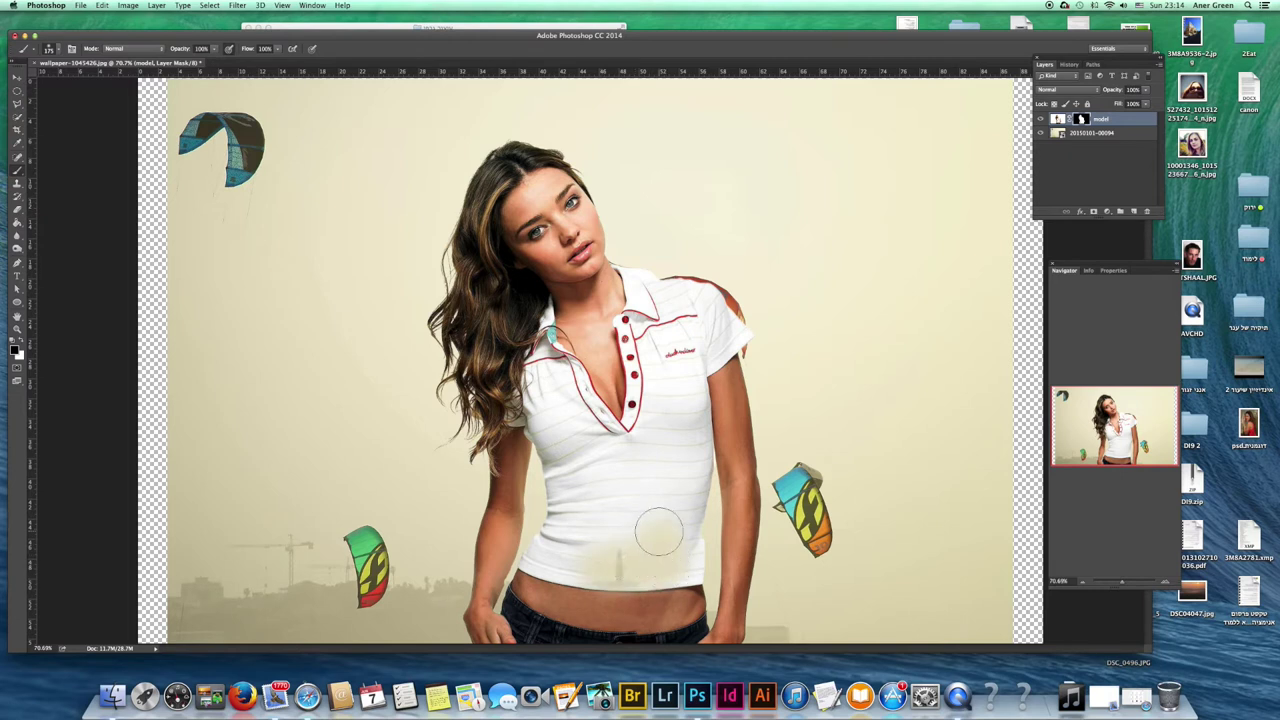
pyautogui.click(60, 49)
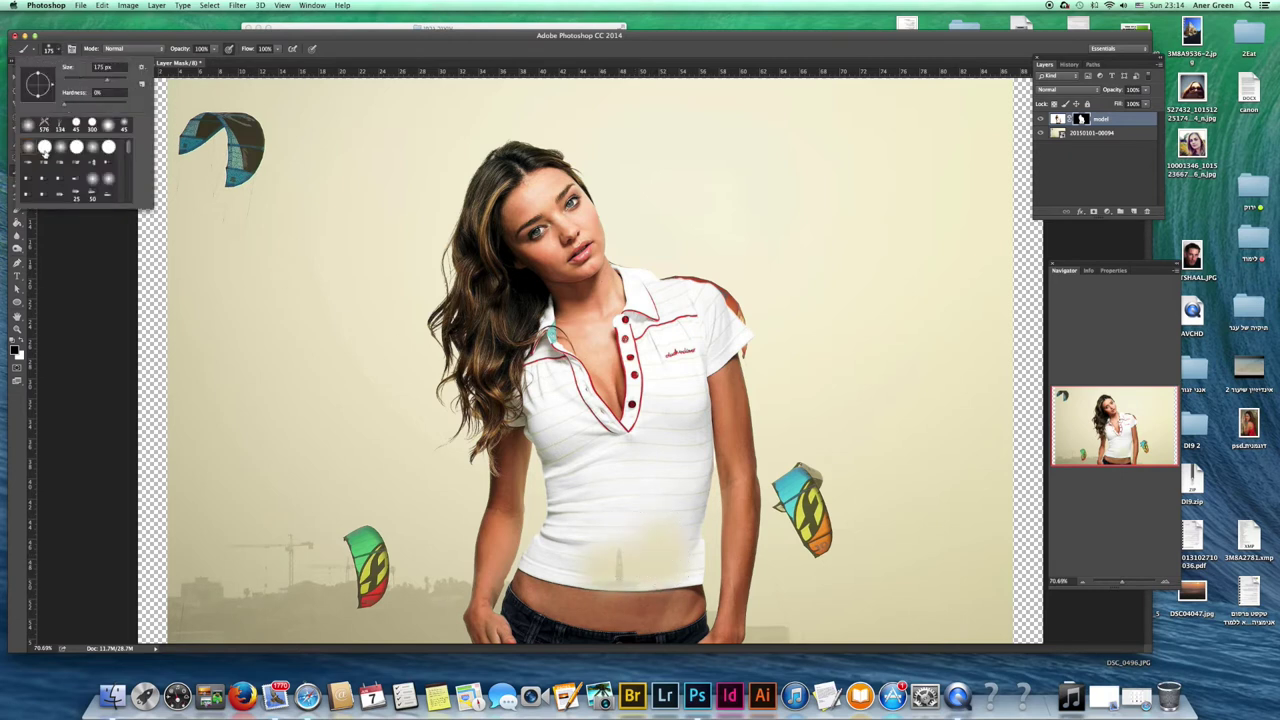
pyautogui.click(58, 48)
pyautogui.moveTo(606, 523)
pyautogui.mouseDown()
pyautogui.moveTo(620, 558)
pyautogui.moveTo(553, 562)
pyautogui.moveTo(600, 480)
pyautogui.moveTo(619, 532)
pyautogui.moveTo(646, 534)
pyautogui.moveTo(664, 479)
pyautogui.moveTo(667, 548)
pyautogui.mouseUp()
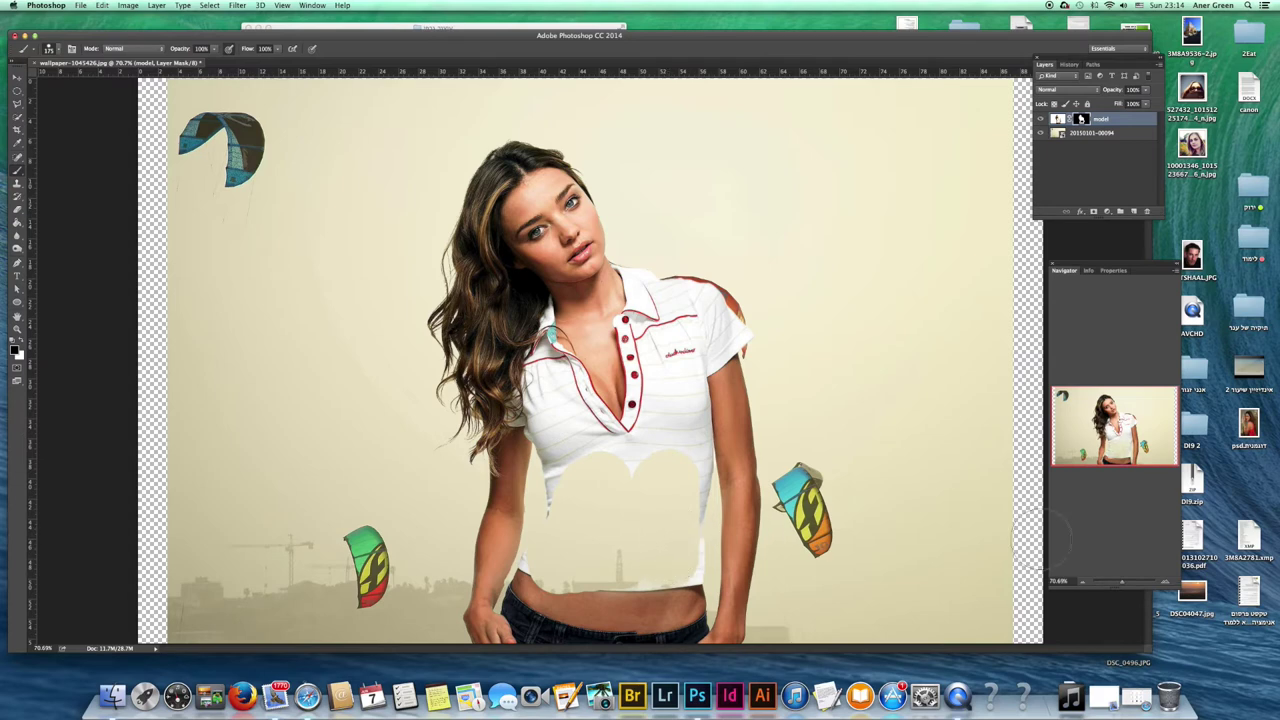
# Mask out the shirt remnants along the inner arms with a smaller hard black brush
pyautogui.moveTo(1122, 582); pyautogui.dragTo(1128, 584)
pyautogui.moveTo(1128, 420); pyautogui.dragTo(1135, 427)
pyautogui.press('[')
pyautogui.press('[')
pyautogui.press('[')
pyautogui.press('[')
pyautogui.press('[')
pyautogui.moveTo(709, 409)
pyautogui.mouseDown()
pyautogui.moveTo(725, 507)
pyautogui.moveTo(710, 605)
pyautogui.moveTo(735, 465)
pyautogui.mouseUp()
pyautogui.moveTo(440, 520)
pyautogui.mouseDown()
pyautogui.moveTo(405, 528)
pyautogui.moveTo(446, 551)
pyautogui.mouseUp()
pyautogui.scroll(-5, 703, 493)
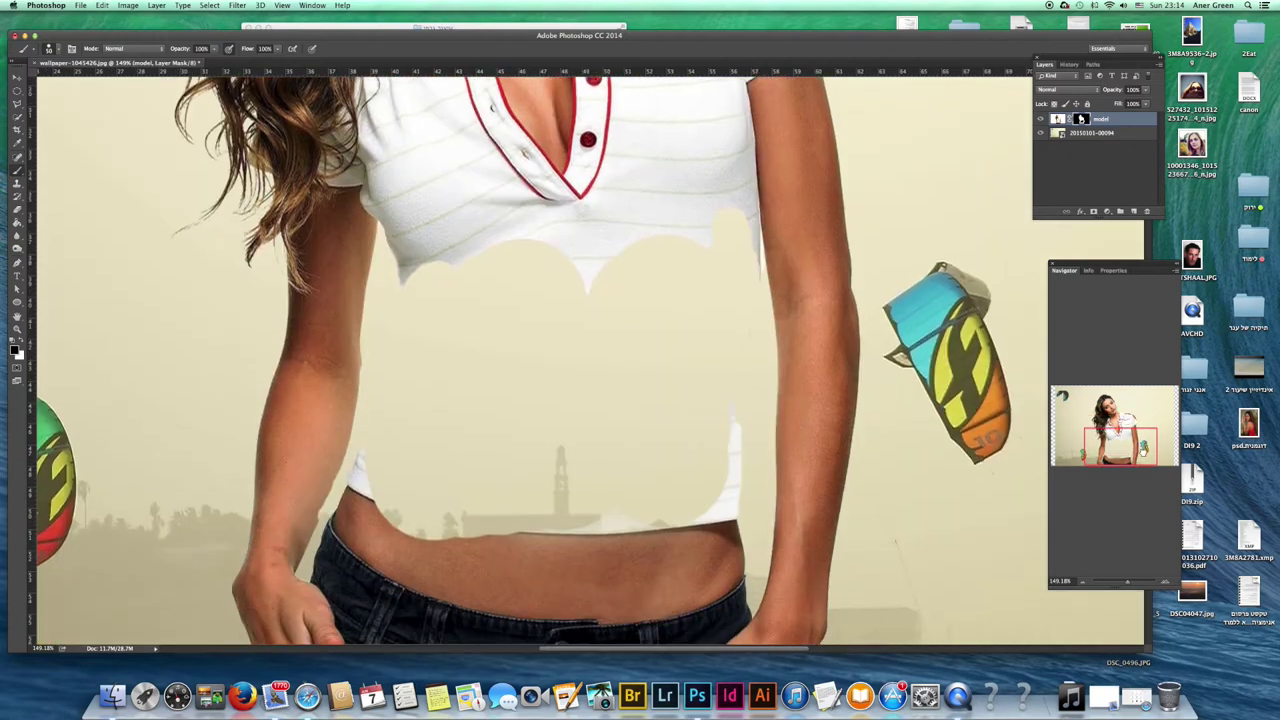
# Mask out the shirt scraps above the waist and trim the shirt's ragged lower edge
pyautogui.moveTo(706, 510)
pyautogui.mouseDown()
pyautogui.moveTo(732, 458)
pyautogui.moveTo(720, 491)
pyautogui.mouseUp()
pyautogui.moveTo(479, 474)
pyautogui.mouseDown()
pyautogui.moveTo(365, 462)
pyautogui.moveTo(390, 486)
pyautogui.moveTo(555, 515)
pyautogui.moveTo(730, 512)
pyautogui.mouseUp()
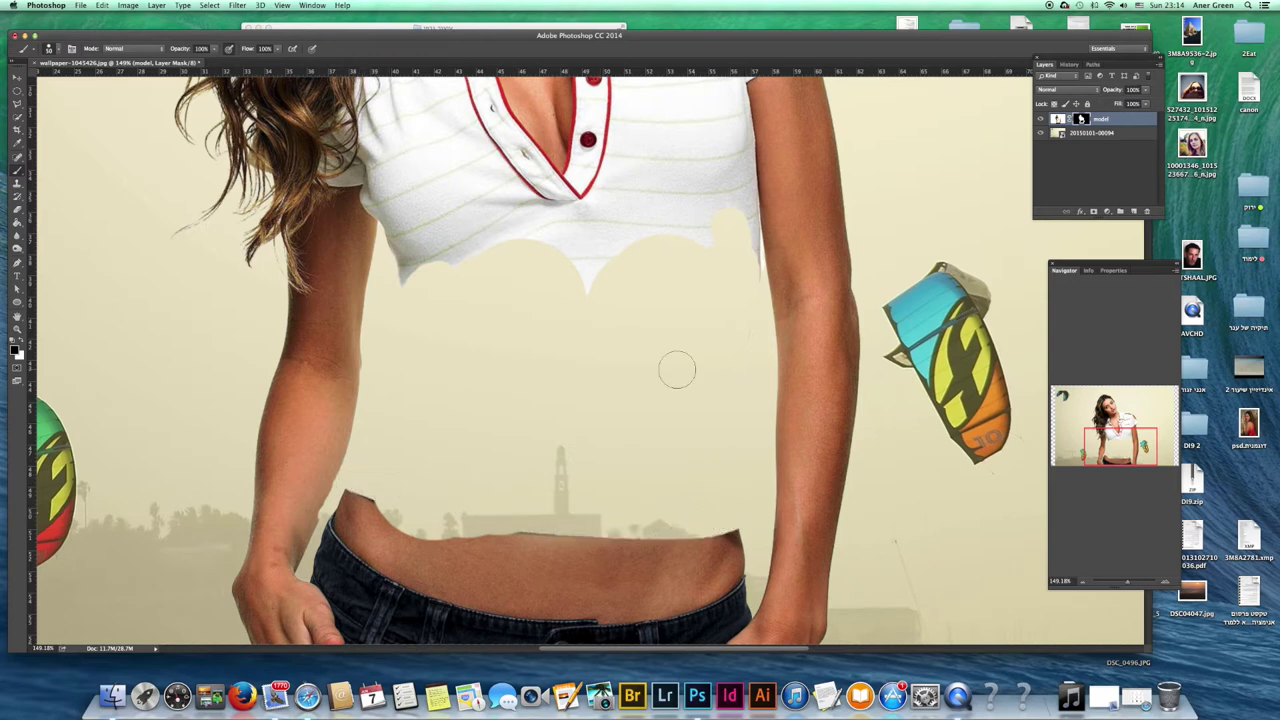
pyautogui.moveTo(600, 309)
pyautogui.mouseDown()
pyautogui.moveTo(618, 270)
pyautogui.moveTo(539, 276)
pyautogui.moveTo(629, 277)
pyautogui.moveTo(570, 292)
pyautogui.moveTo(596, 266)
pyautogui.moveTo(400, 276)
pyautogui.moveTo(612, 248)
pyautogui.moveTo(772, 248)
pyautogui.moveTo(760, 280)
pyautogui.mouseUp()
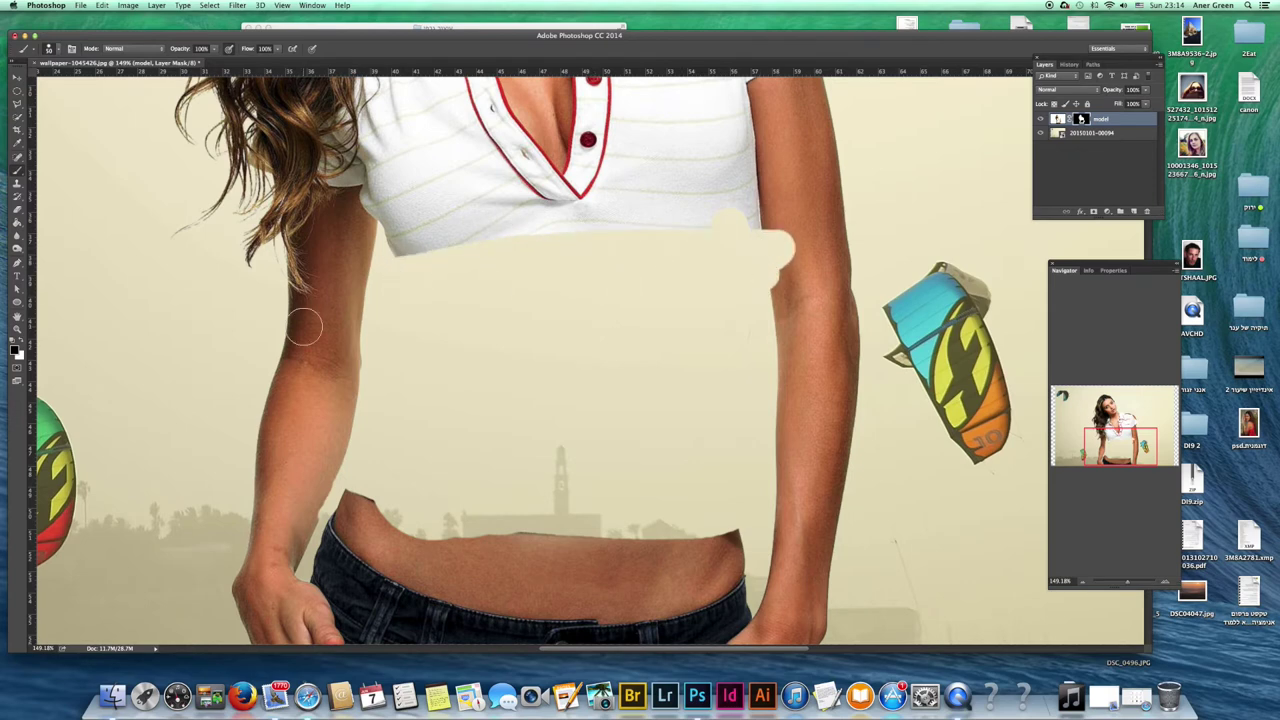
# Paint white on the mask to restore the damaged arm, the waist edge and the notch in the shirt's lower edge
pyautogui.press('x')
pyautogui.moveTo(779, 238); pyautogui.dragTo(776, 285)
pyautogui.moveTo(330, 552)
pyautogui.mouseDown()
pyautogui.moveTo(355, 518)
pyautogui.moveTo(382, 510)
pyautogui.moveTo(410, 527)
pyautogui.moveTo(656, 548)
pyautogui.mouseUp()
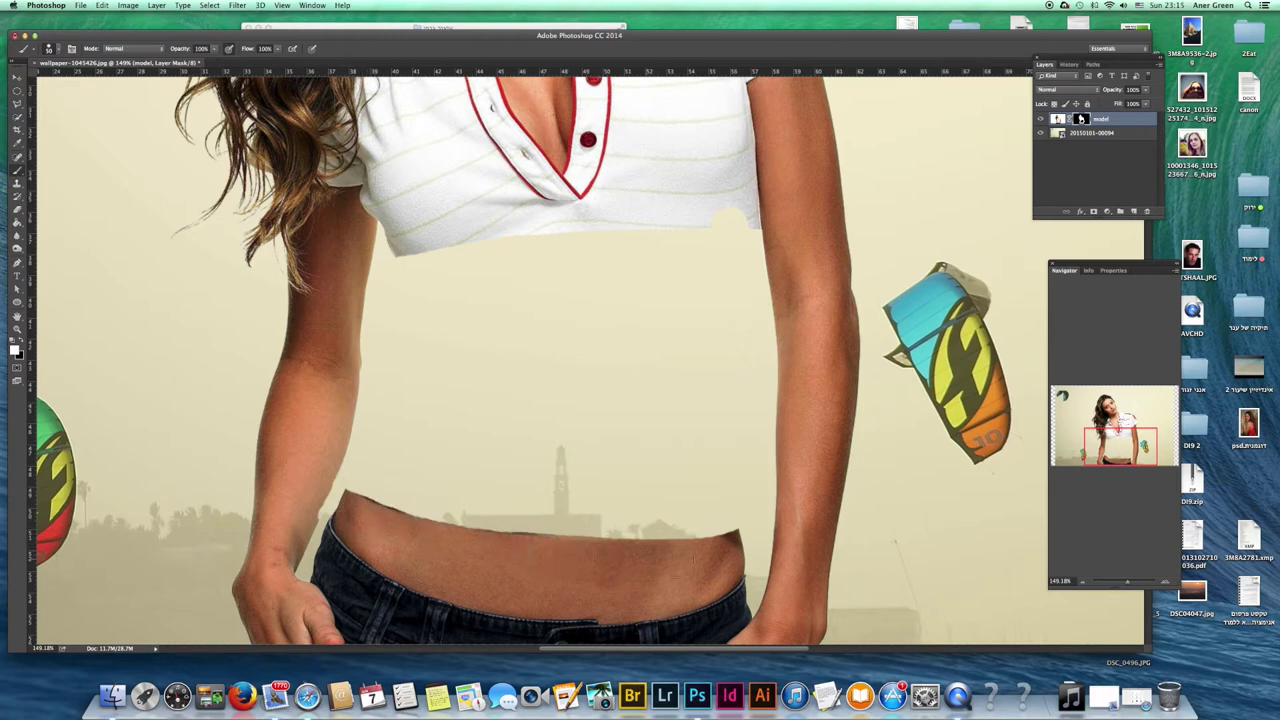
pyautogui.moveTo(723, 203)
pyautogui.mouseDown()
pyautogui.moveTo(680, 205)
pyautogui.moveTo(734, 208)
pyautogui.mouseUp()
pyautogui.press('super+0')
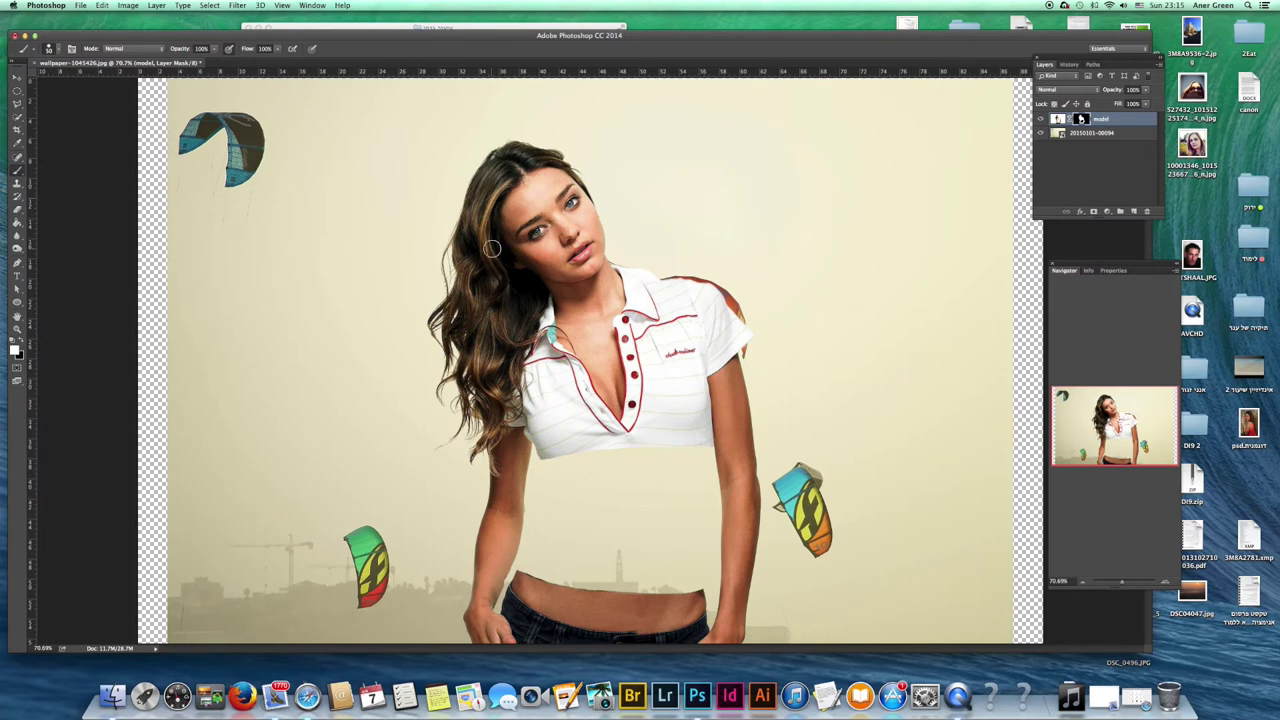
# Undo the mask painting on the shirt, arm and waist to bring back the full shirt
pyautogui.press('alt+super+z')
pyautogui.press('alt+super+z')
pyautogui.press('alt+super+z')
pyautogui.press('alt+super+z')
pyautogui.press('alt+super+z')
pyautogui.press('alt+super+z')
pyautogui.press('alt+super+z')
pyautogui.press('alt+super+z')
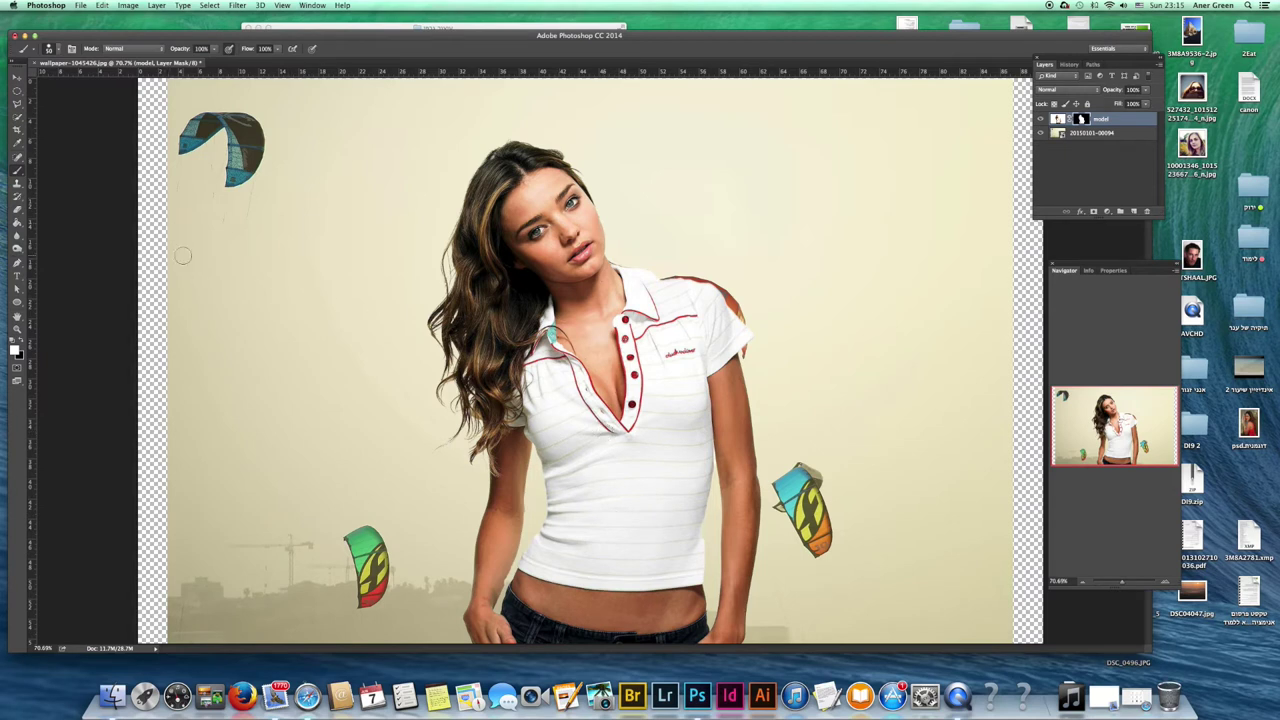
# Fill a circular selection on the lower shirt with black on the layer mask, and undo the fill
pyautogui.press('m')
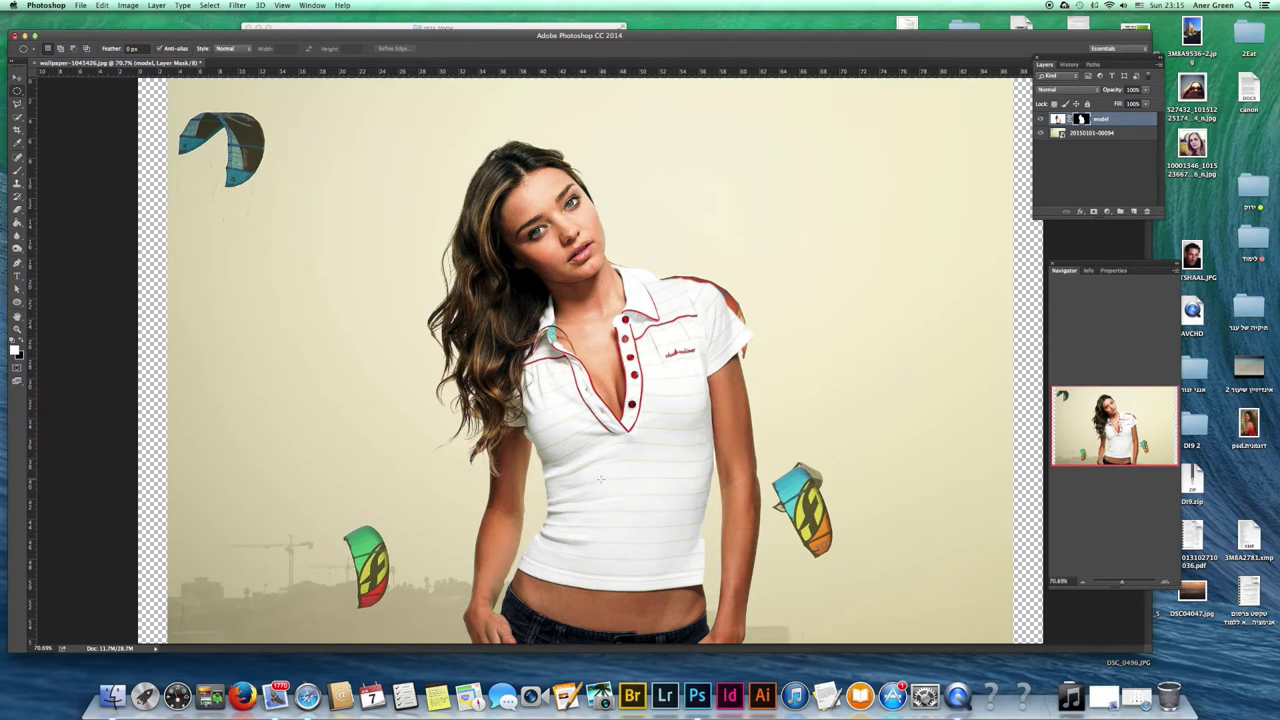
pyautogui.moveTo(588, 472); pyautogui.dragTo(694, 568)
pyautogui.press('x')
pyautogui.click(16, 223)
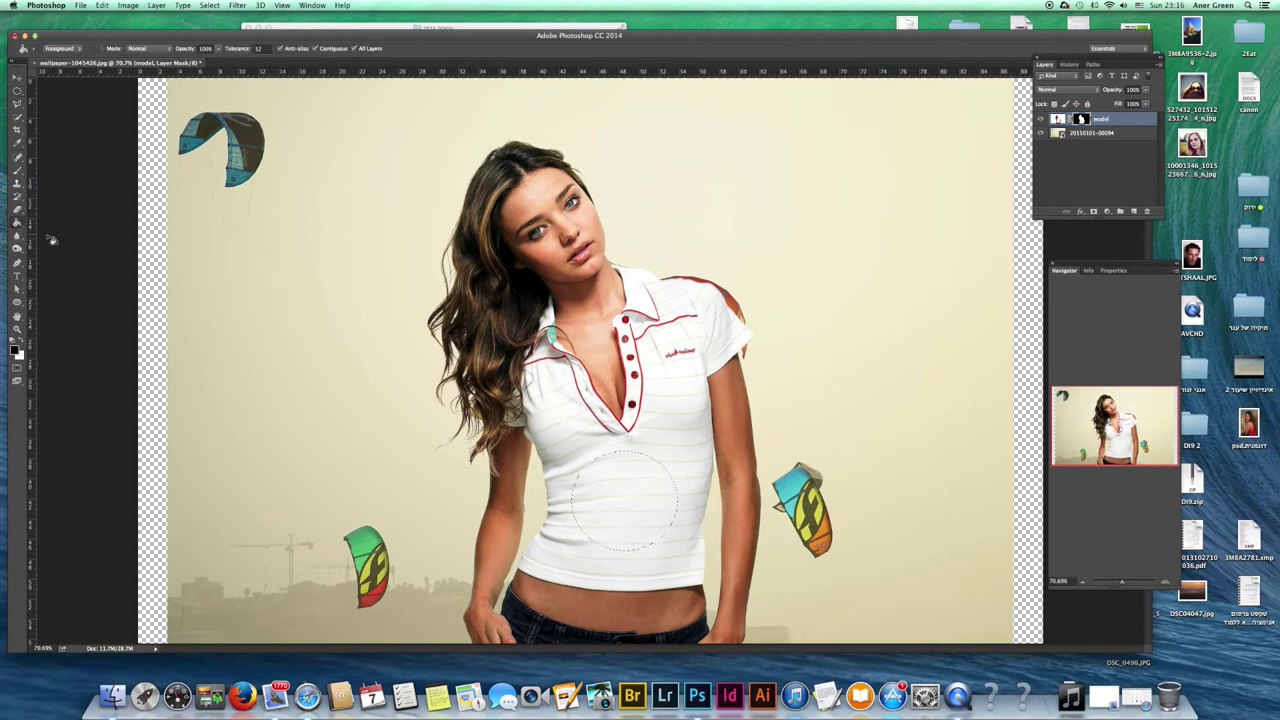
pyautogui.click(619, 507)
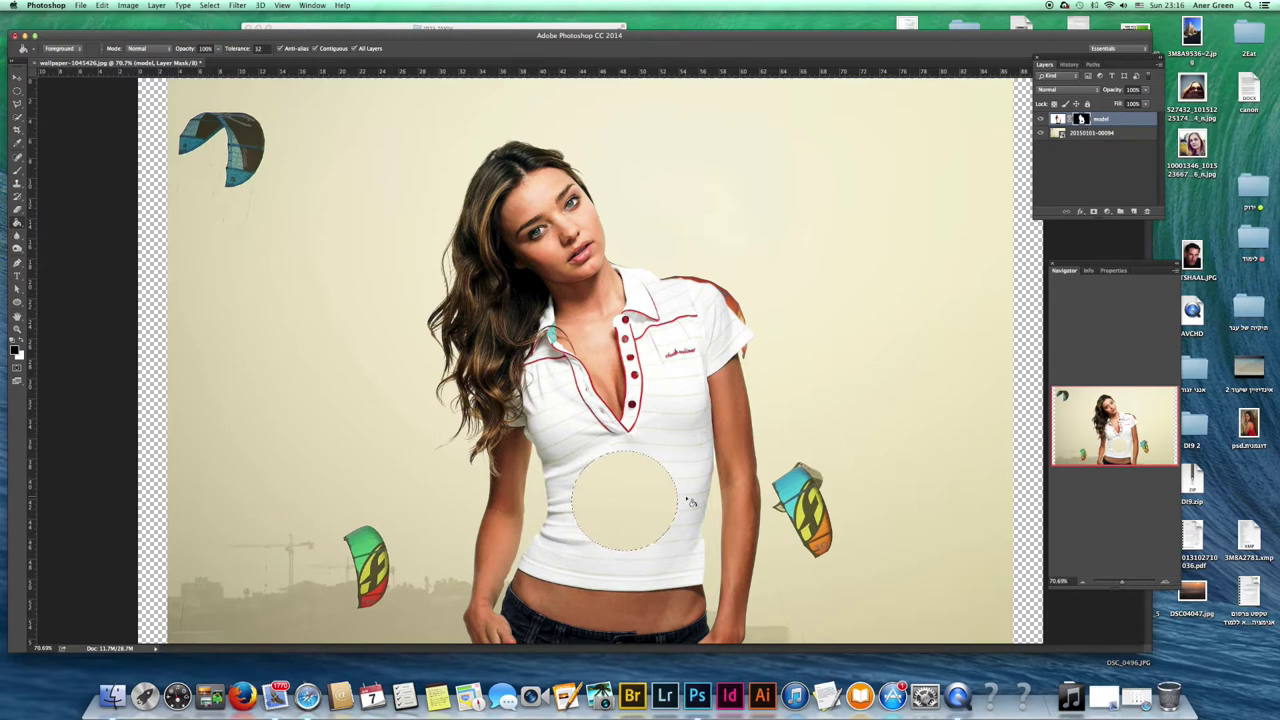
pyautogui.hotkey('ctrl', 'z')
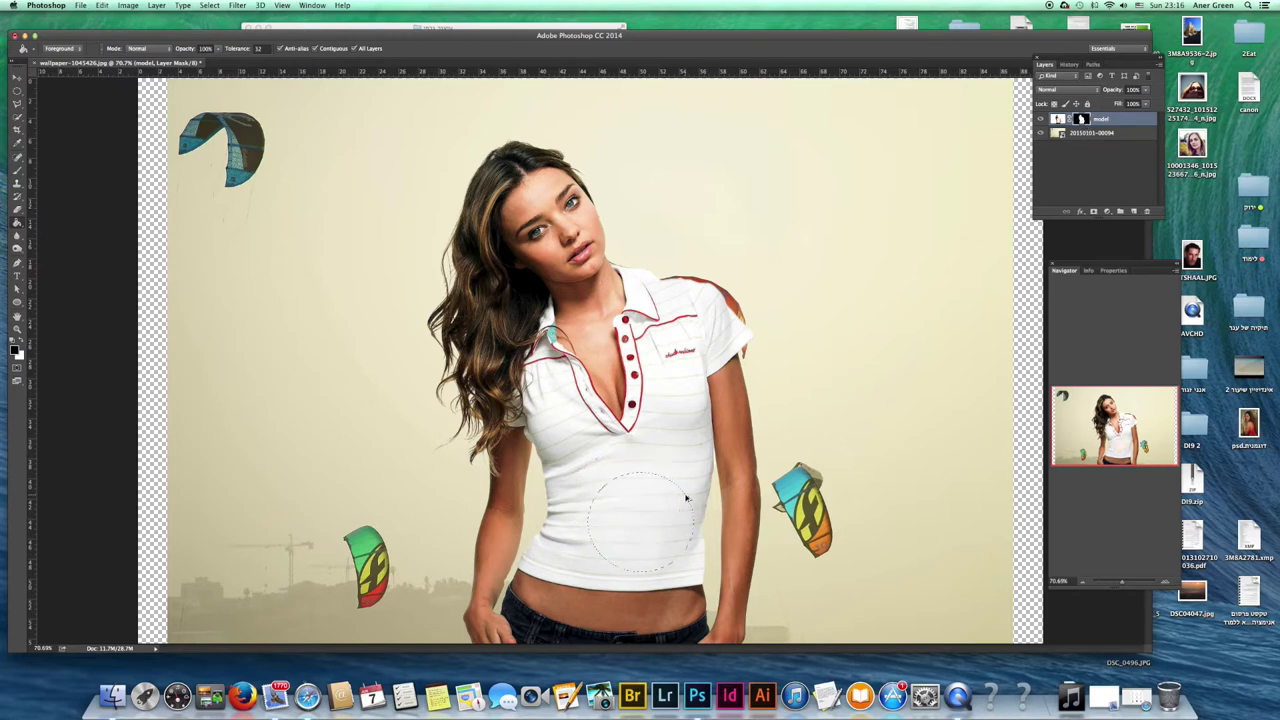
# Move the circular selection onto the face and try filling it with black on the mask using the Paint Bucket
pyautogui.press('m')
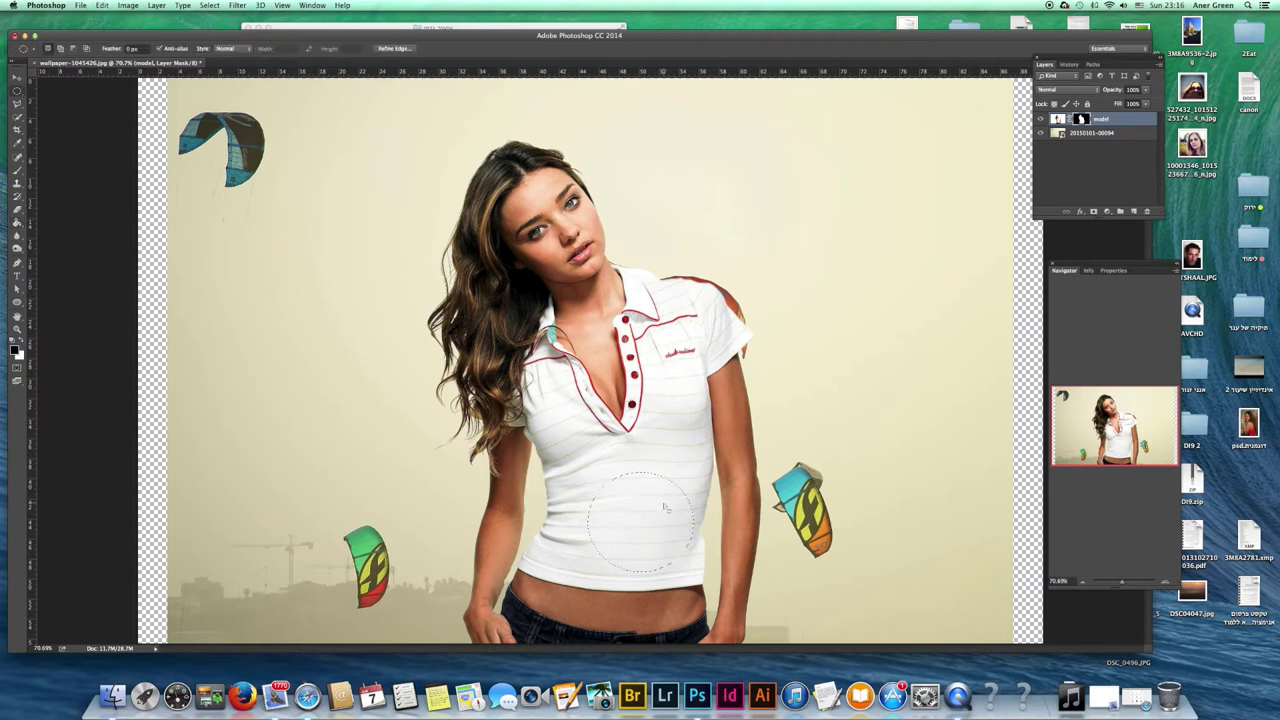
pyautogui.moveTo(657, 517); pyautogui.dragTo(572, 224)
pyautogui.press('g')
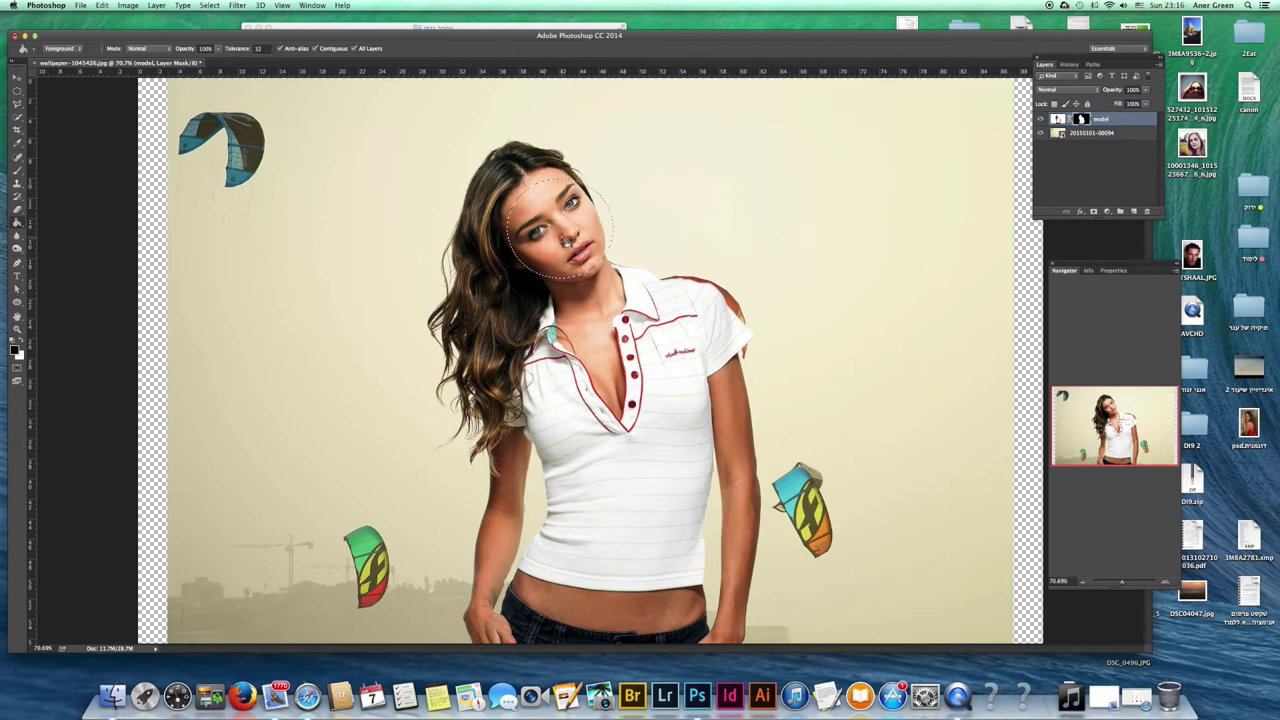
pyautogui.click(566, 240)
pyautogui.press('super+z')
pyautogui.click(564, 237)
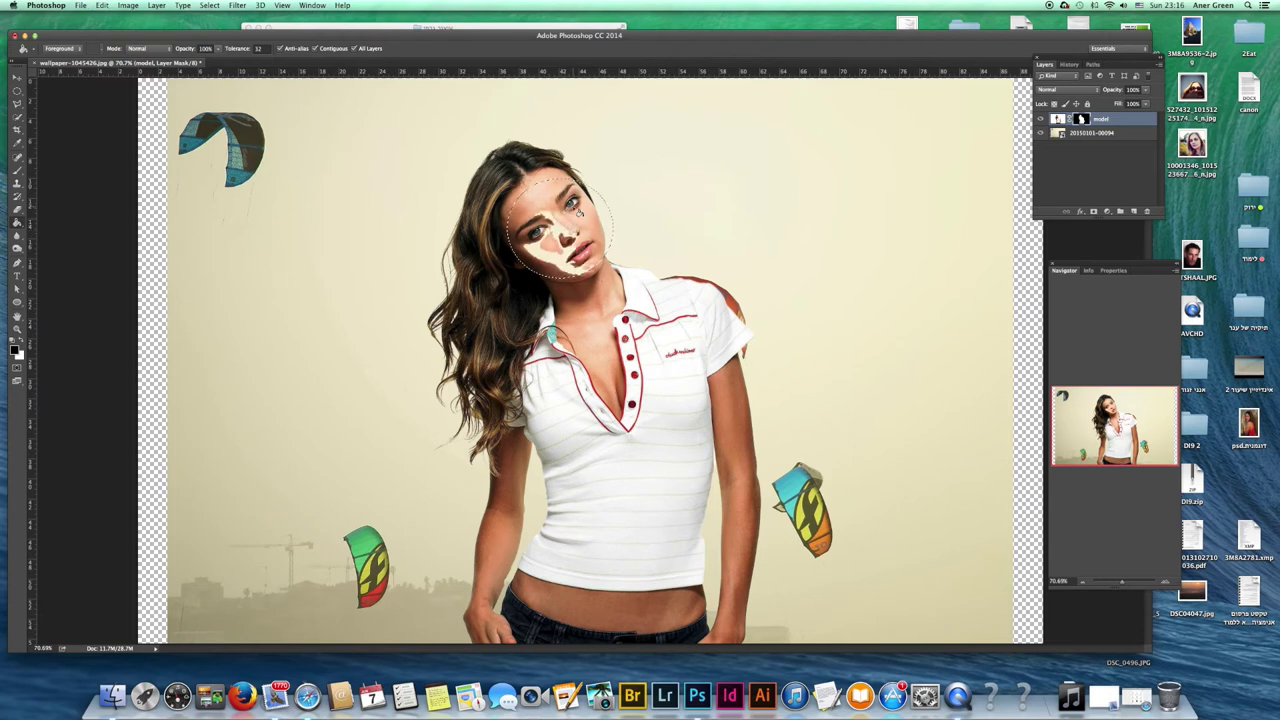
pyautogui.click(543, 205)
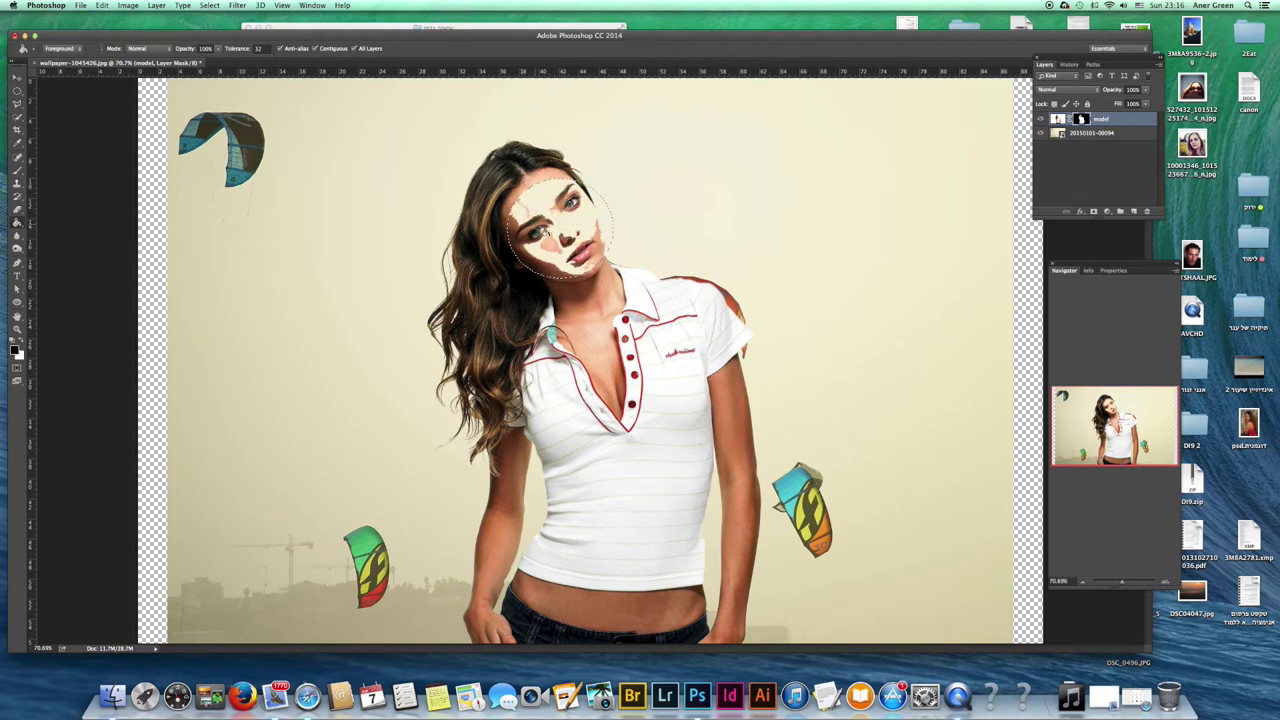
# Undo the Paint Bucket fills inside the face selection
pyautogui.press('super+z')
pyautogui.press('super+z')
pyautogui.press('super+z')
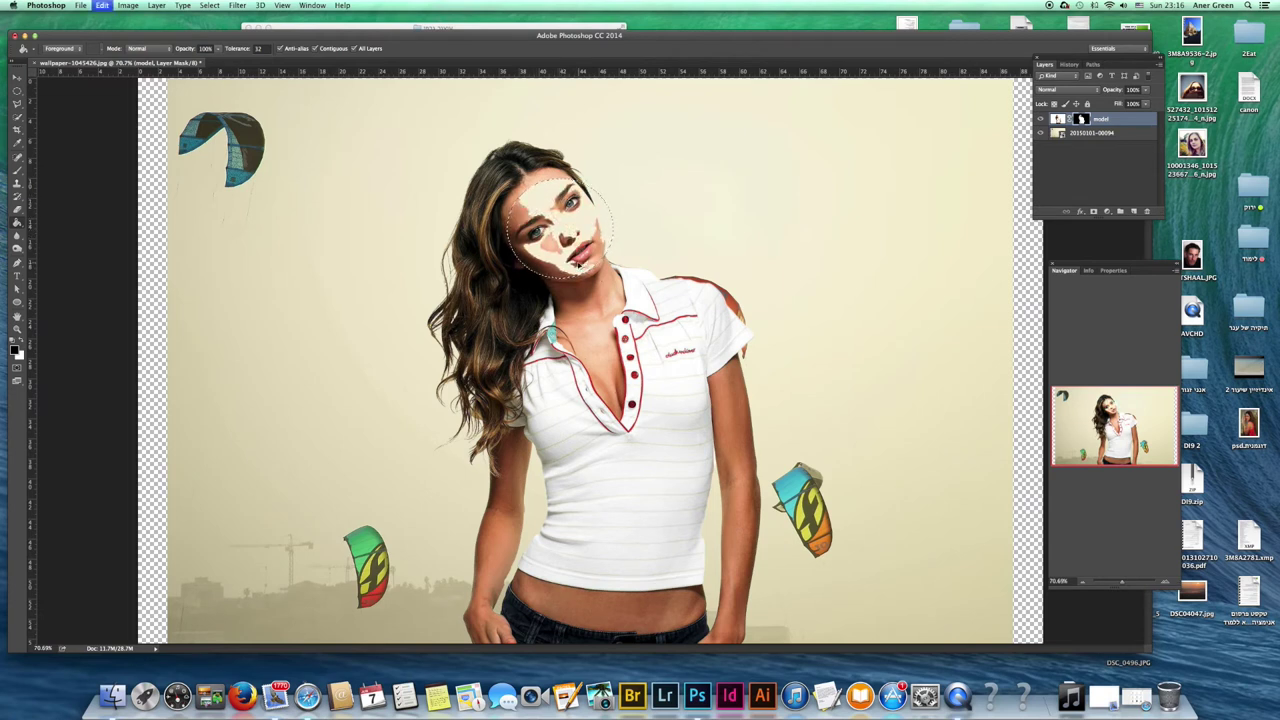
pyautogui.press('super+z')
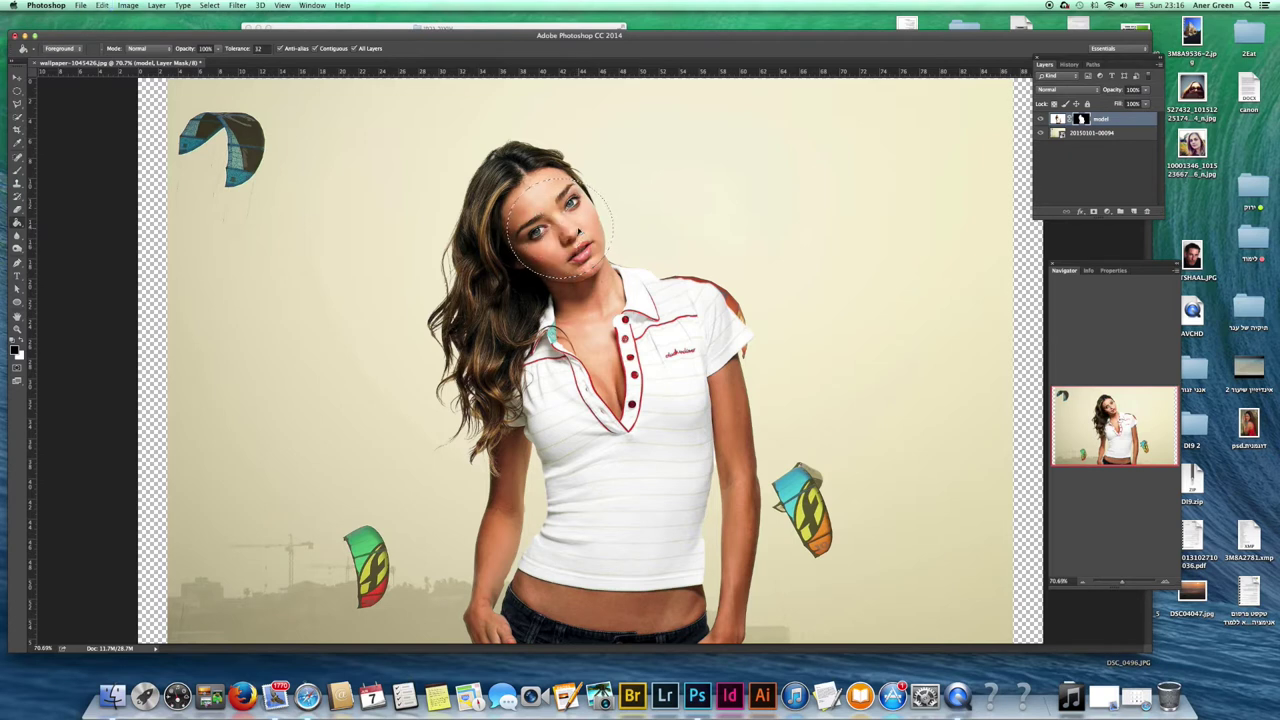
# Try another black fill inside the face selection, undo it, and repeat with the brush, undoing the painting and the selection move
pyautogui.click(577, 240)
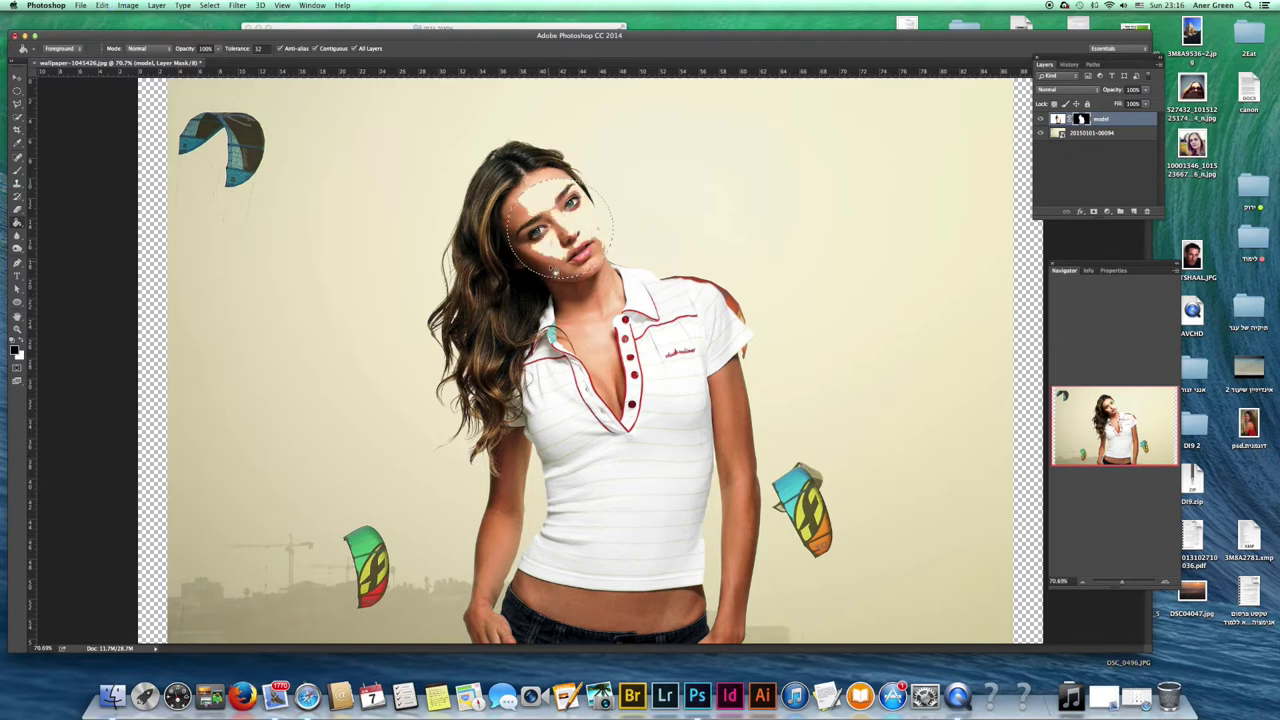
pyautogui.press('super+z')
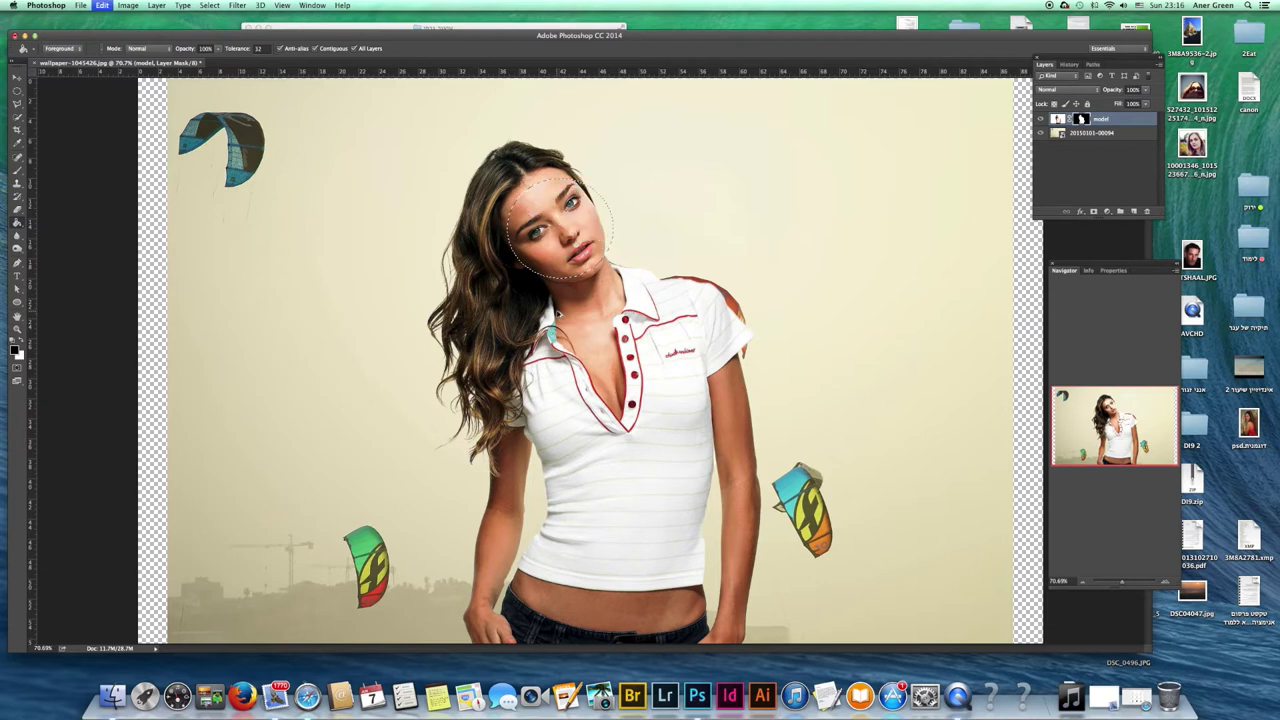
pyautogui.press('b')
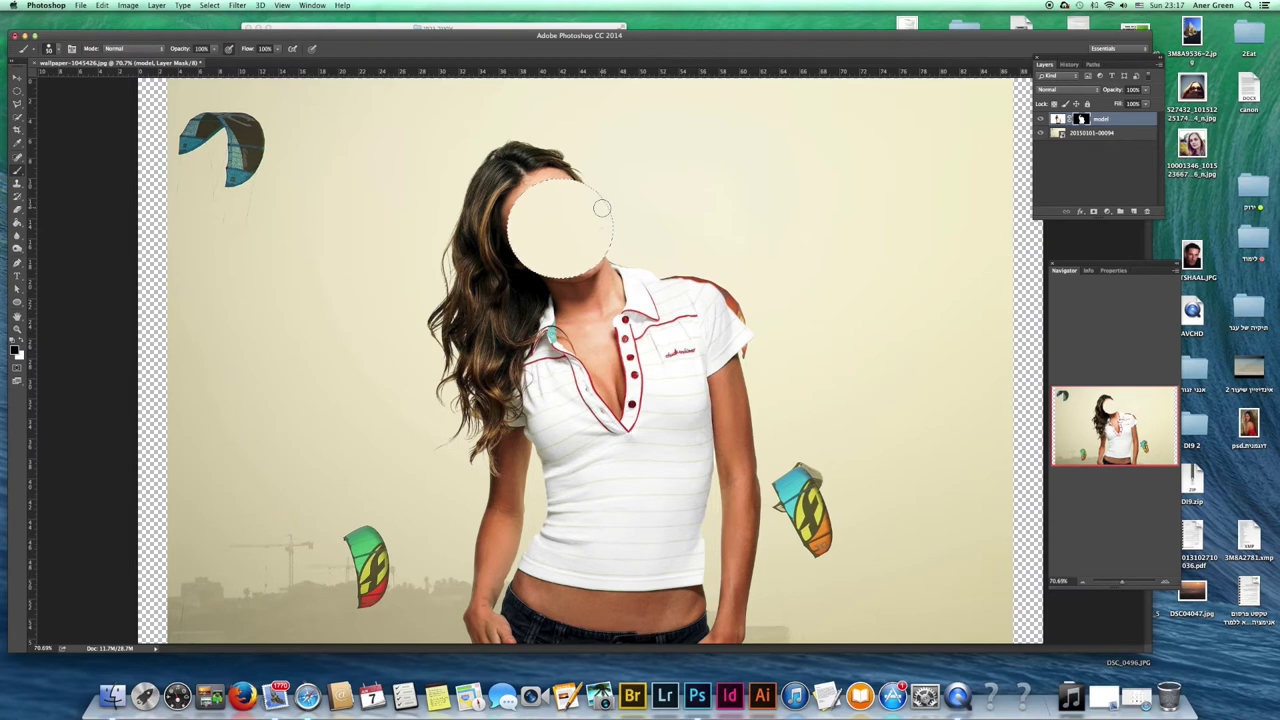
pyautogui.press('super+z')
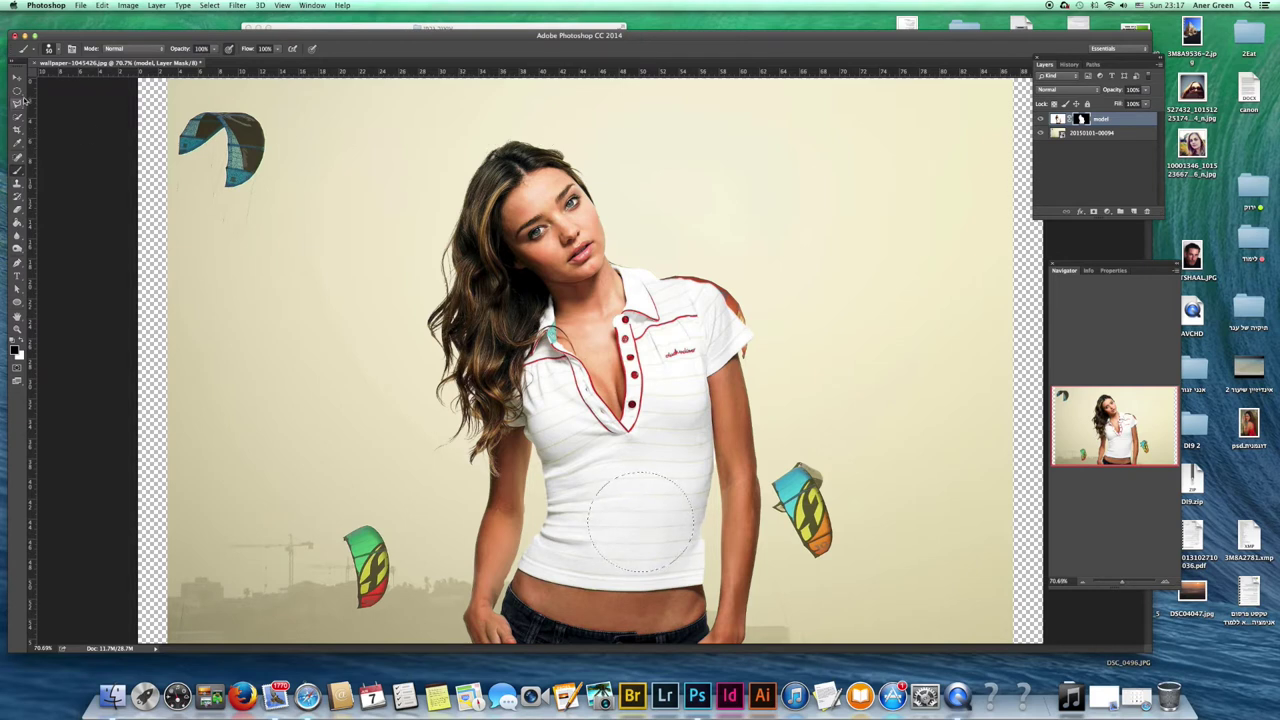
# Outline the shirt's V-neck placket with the Polygonal Lasso and paint the selection black on the mask
pyautogui.click(18, 105)
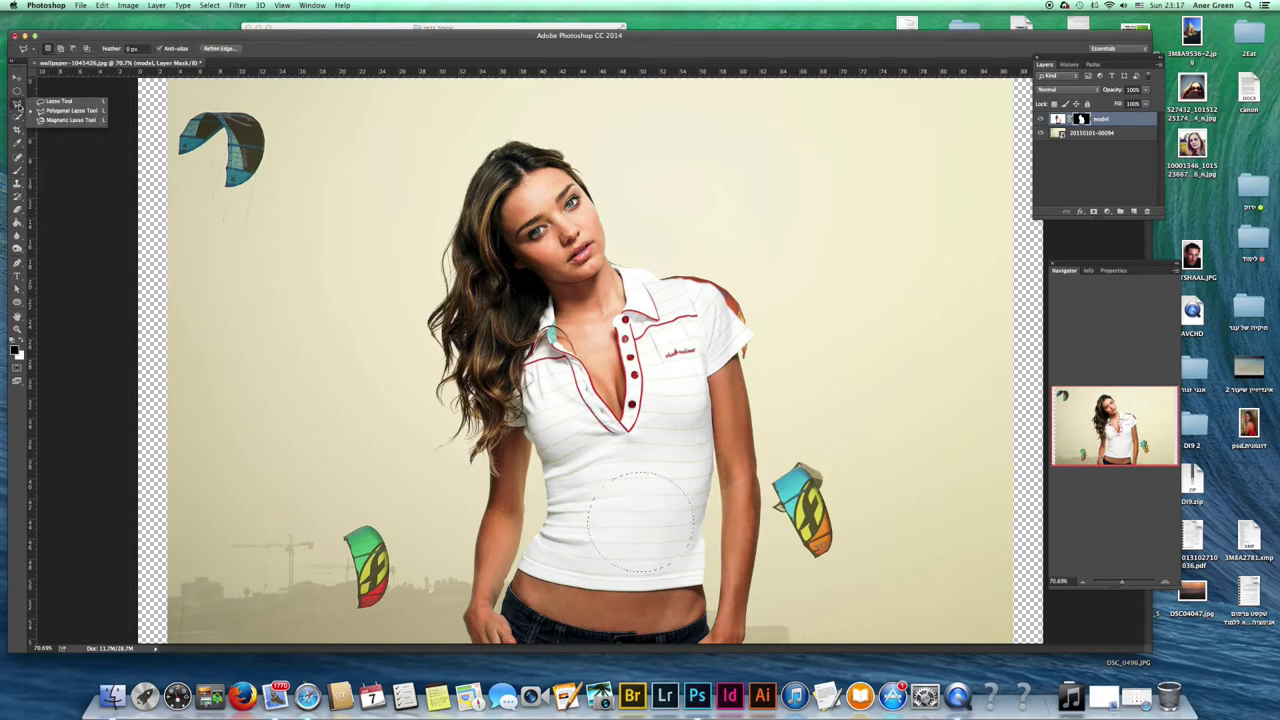
pyautogui.click(70, 110)
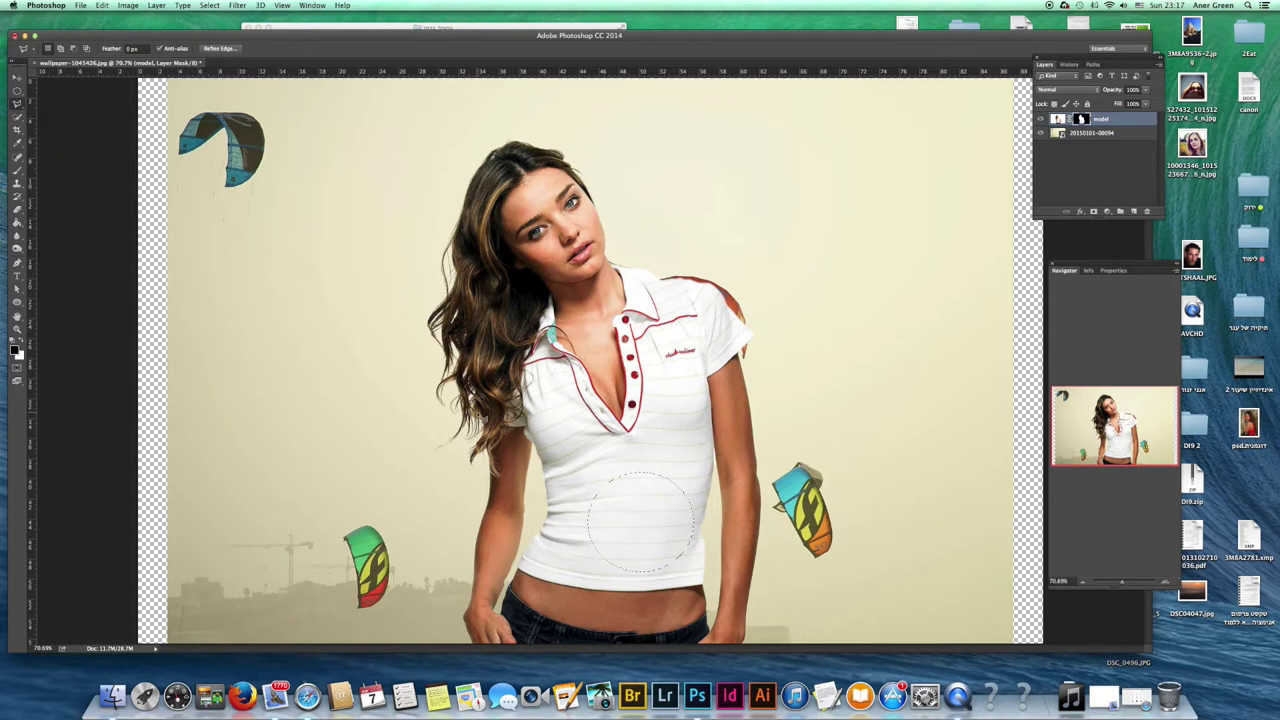
pyautogui.press('super+d')
pyautogui.moveTo(562, 356)
pyautogui.mouseDown()
pyautogui.moveTo(618, 452)
pyautogui.moveTo(625, 440)
pyautogui.moveTo(588, 405)
pyautogui.moveTo(610, 438)
pyautogui.moveTo(643, 430)
pyautogui.moveTo(632, 320)
pyautogui.mouseUp()
pyautogui.click(556, 350)
pyautogui.press('b')
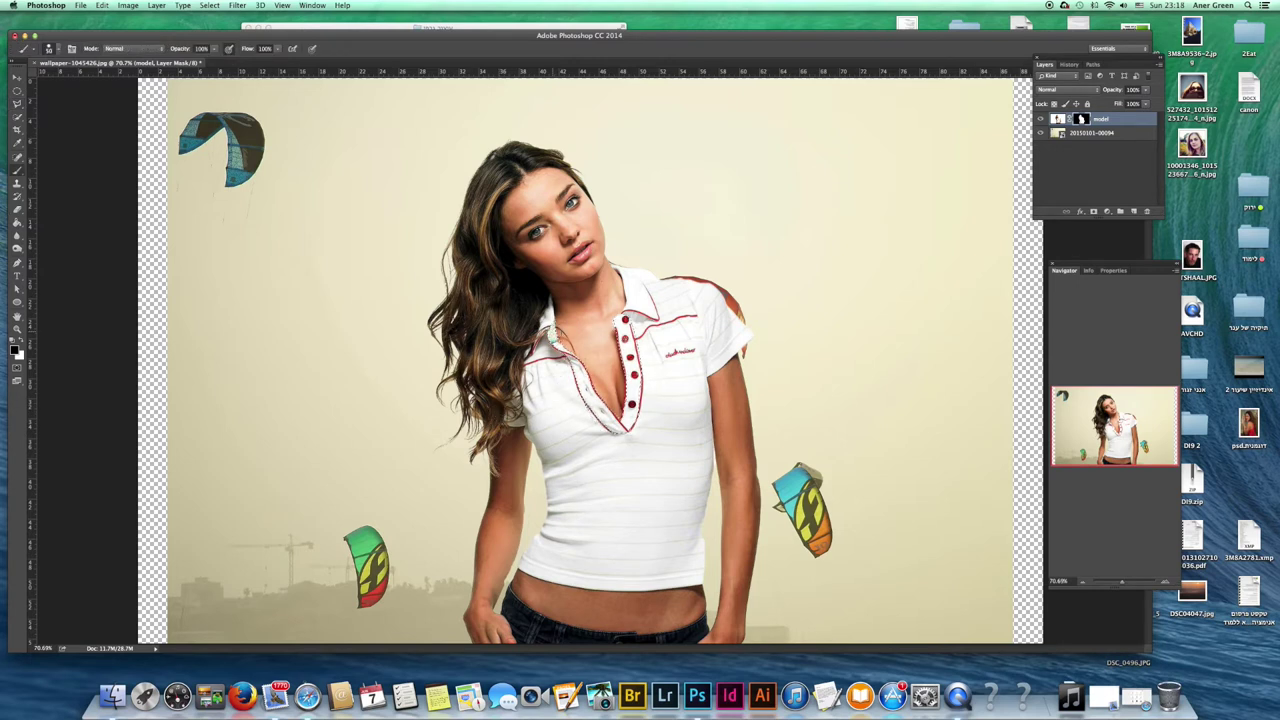
pyautogui.moveTo(560, 338)
pyautogui.mouseDown()
pyautogui.moveTo(616, 434)
pyautogui.moveTo(587, 395)
pyautogui.moveTo(614, 415)
pyautogui.moveTo(629, 392)
pyautogui.moveTo(618, 318)
pyautogui.mouseUp()
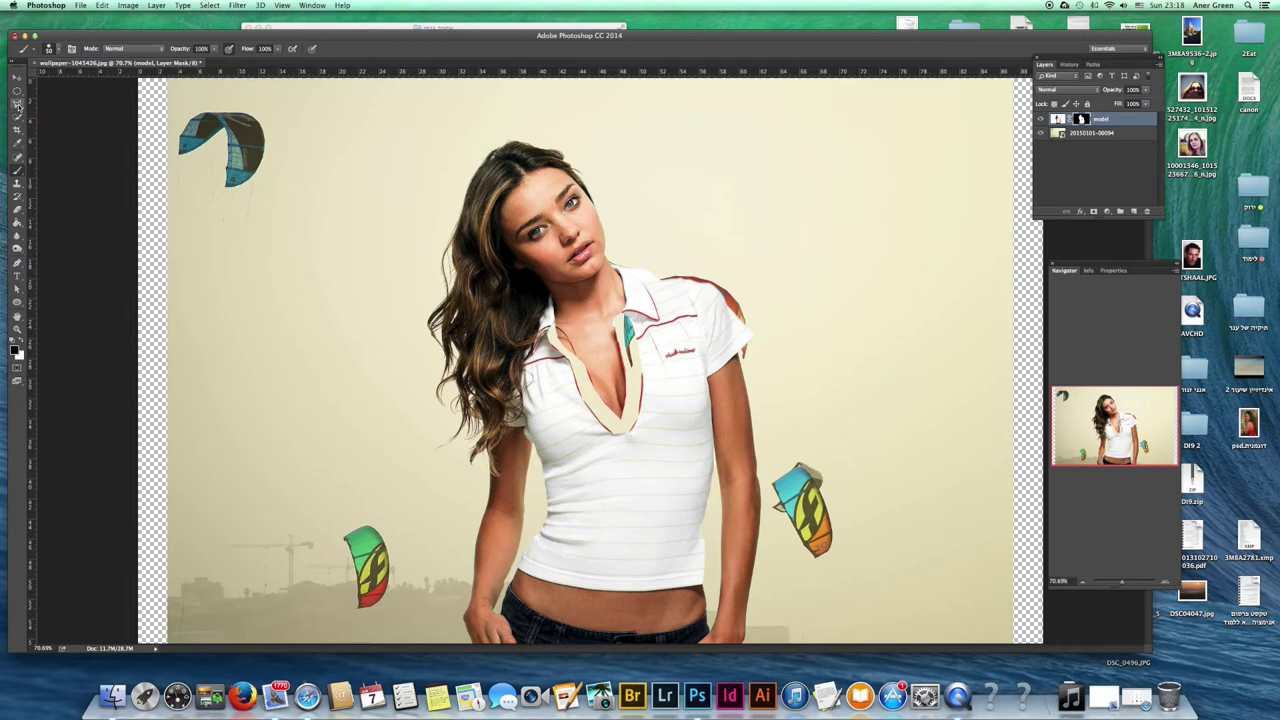
# Select the iris of the eye nearer the long hair with the Magnetic Lasso at 3 px width and paint it black on the mask
pyautogui.press('super+equal')
pyautogui.press('super+equal')
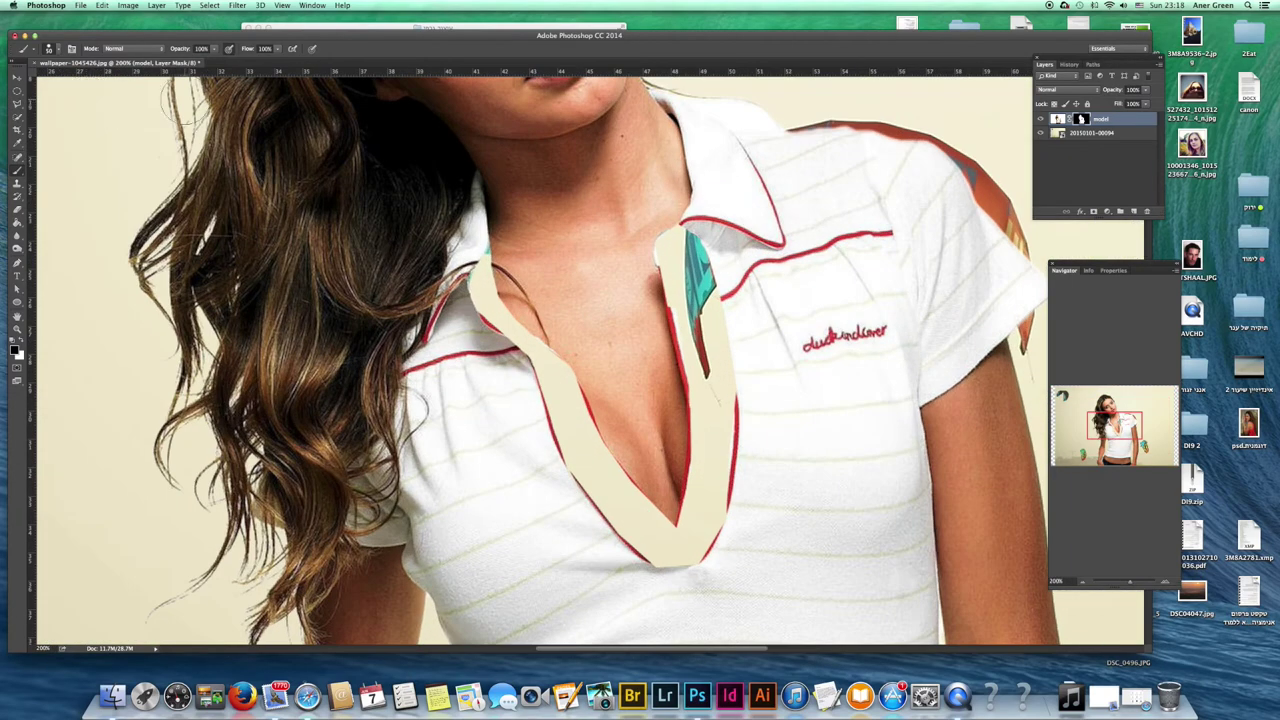
pyautogui.moveTo(1128, 430); pyautogui.dragTo(1124, 418)
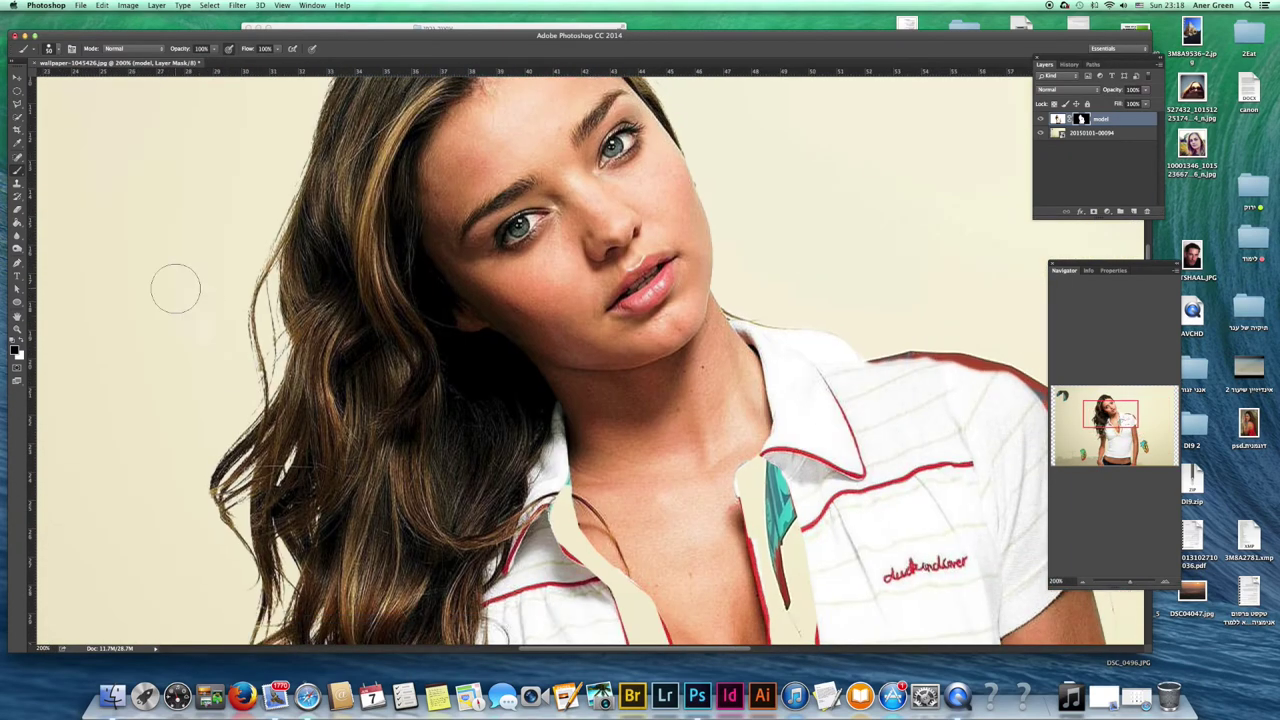
pyautogui.click(17, 105)
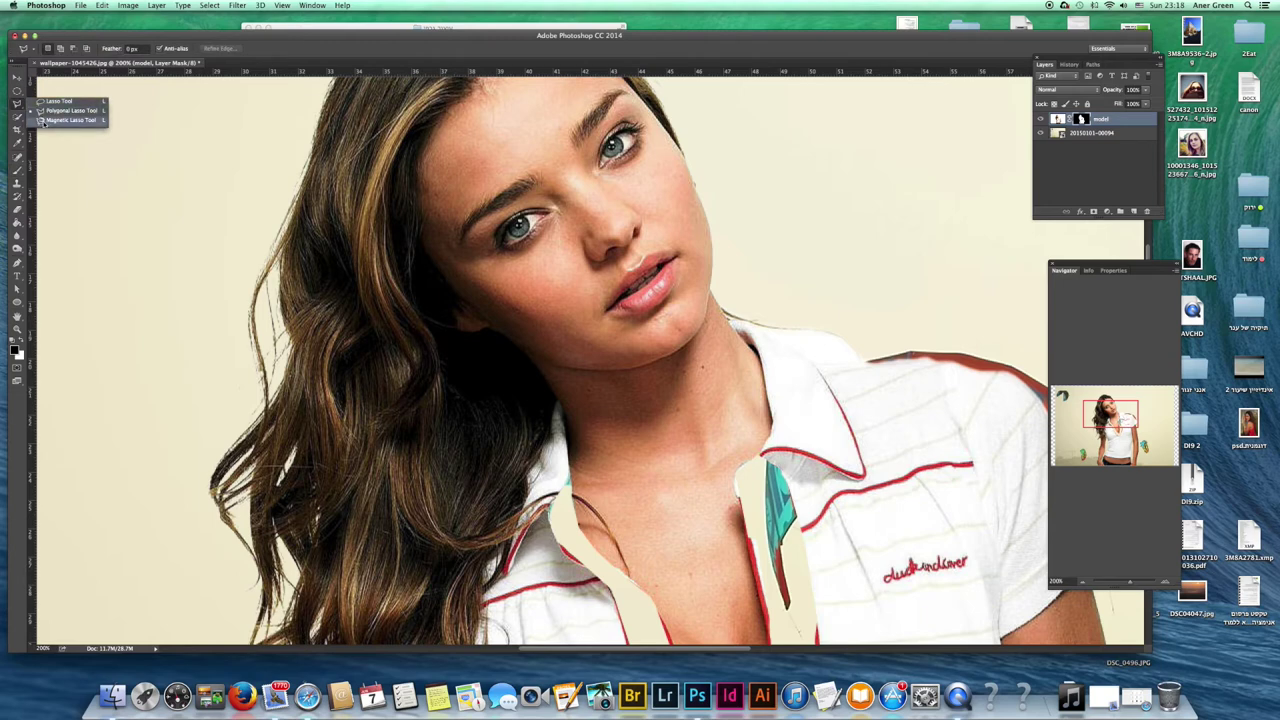
pyautogui.click(70, 120)
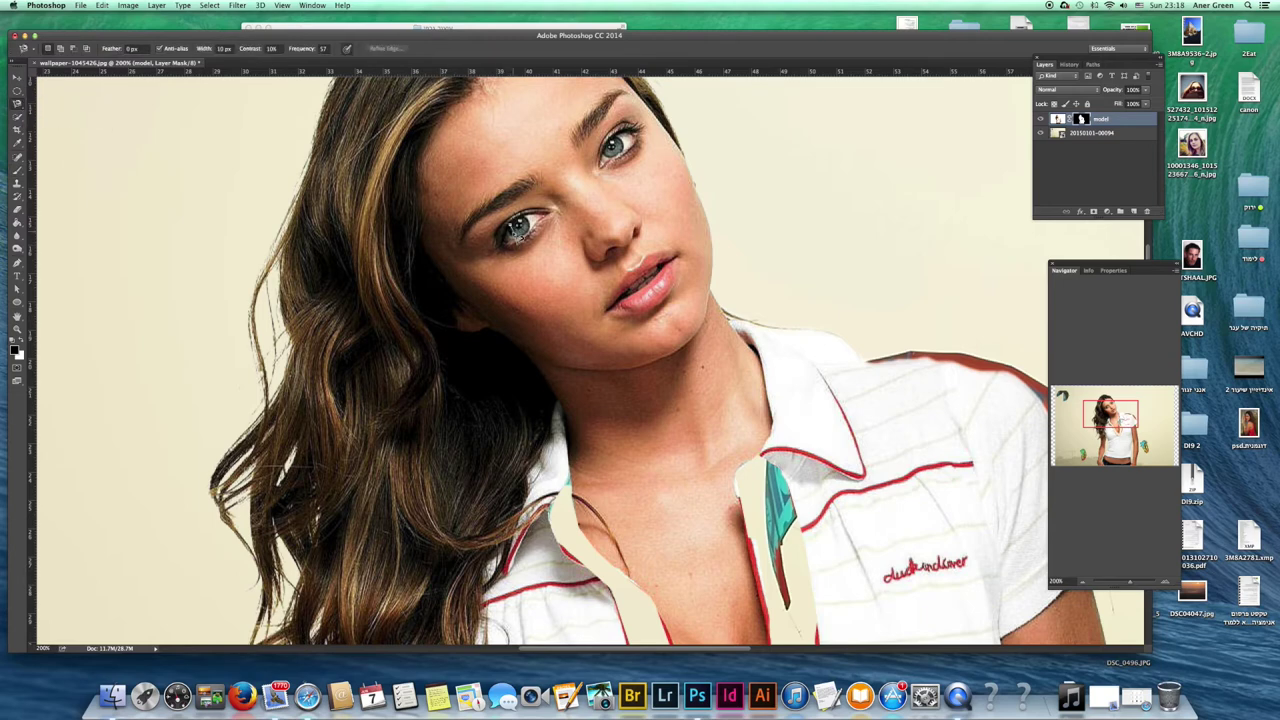
pyautogui.click(512, 228)
pyautogui.click(527, 236)
pyautogui.press('[')
pyautogui.press('[')
pyautogui.press('[')
pyautogui.press('[')
pyautogui.press('[')
pyautogui.press('[')
pyautogui.click(517, 223)
pyautogui.press('b')
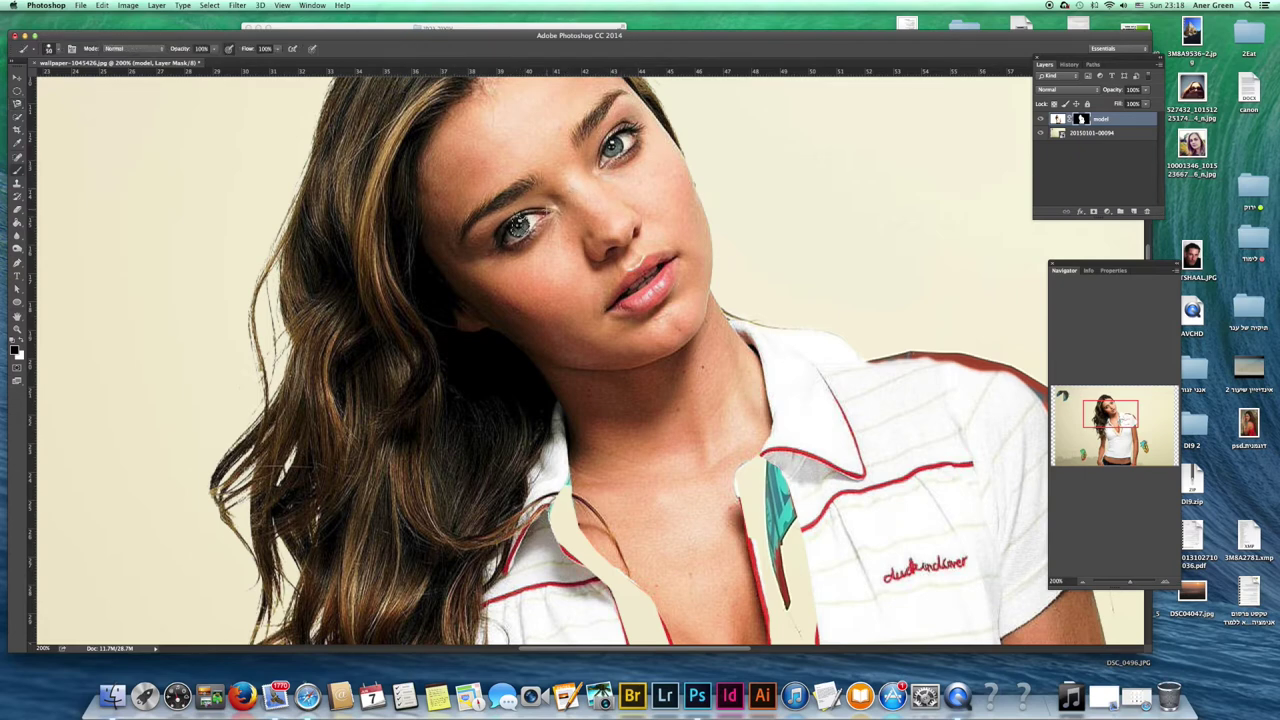
pyautogui.moveTo(518, 227); pyautogui.dragTo(520, 228)
# Select the other eye's iris with the Magnetic Lasso and mask it out with the black brush
pyautogui.press('l')
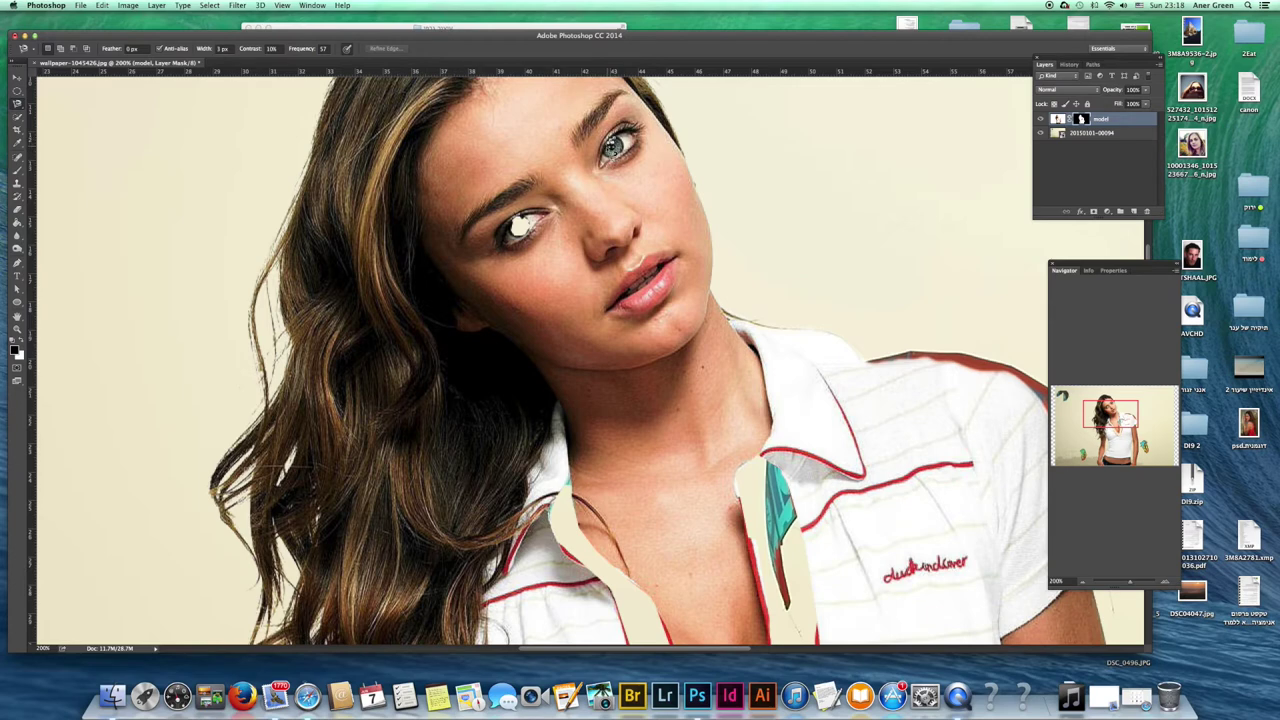
pyautogui.press('b')
pyautogui.click(618, 147)
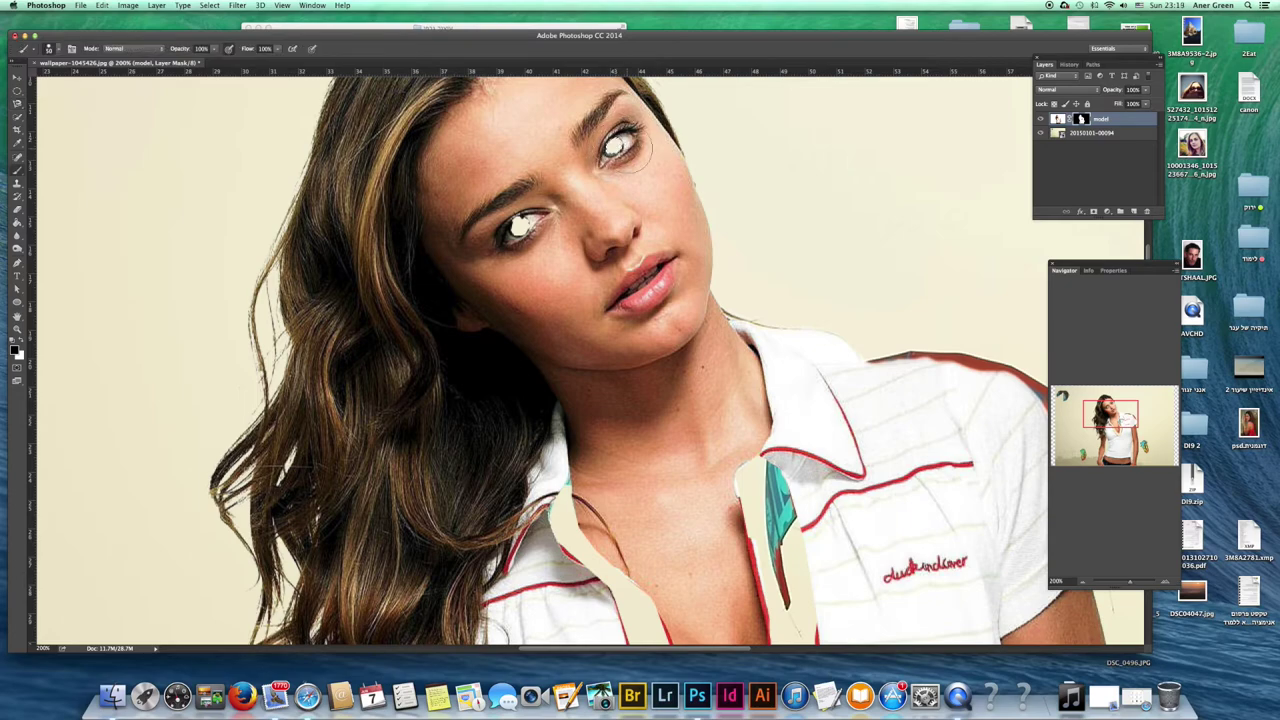
pyautogui.press('super+0')
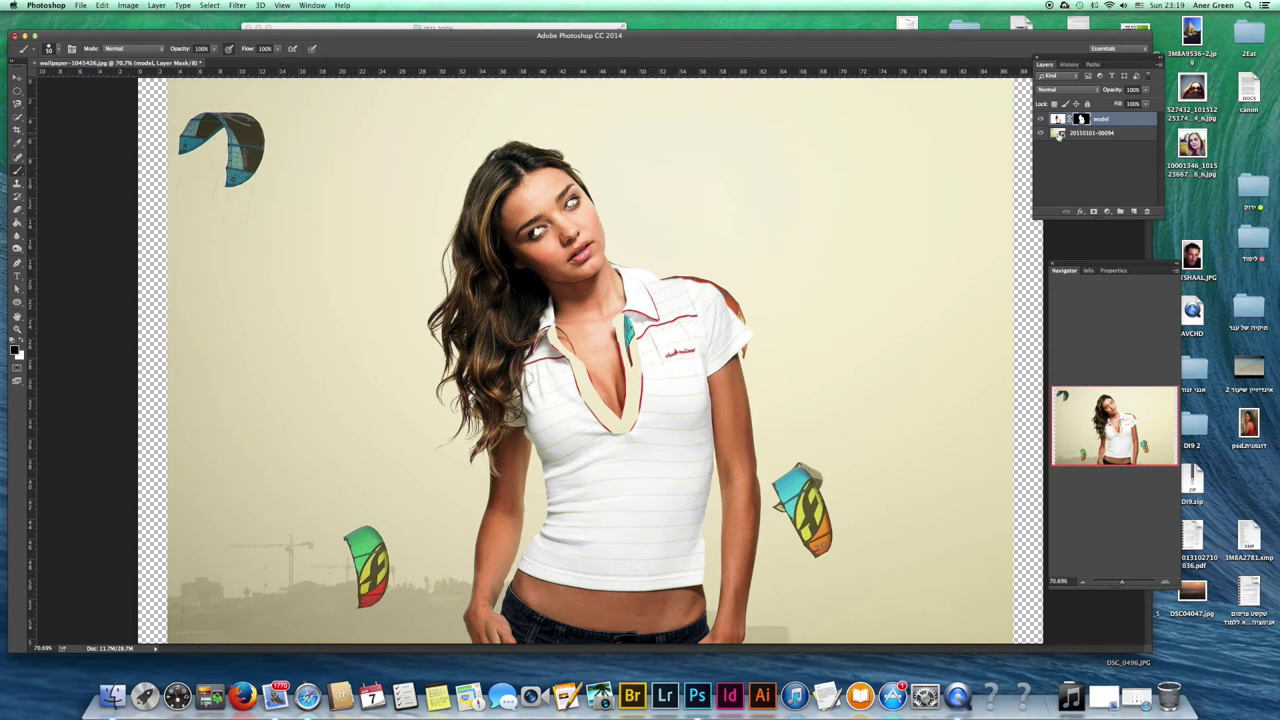
# Revert the document to its early Layer Order history state
pyautogui.click(1069, 65)
pyautogui.scroll(10, 1068, 133)
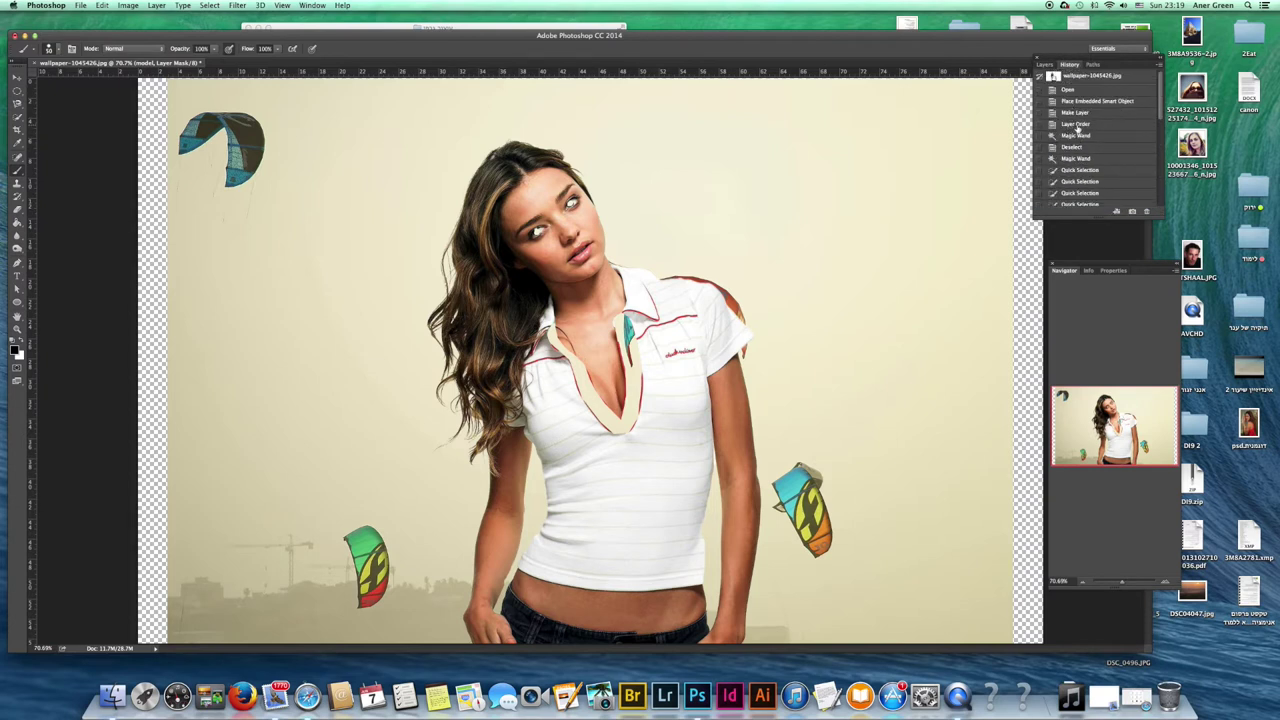
pyautogui.click(1075, 124)
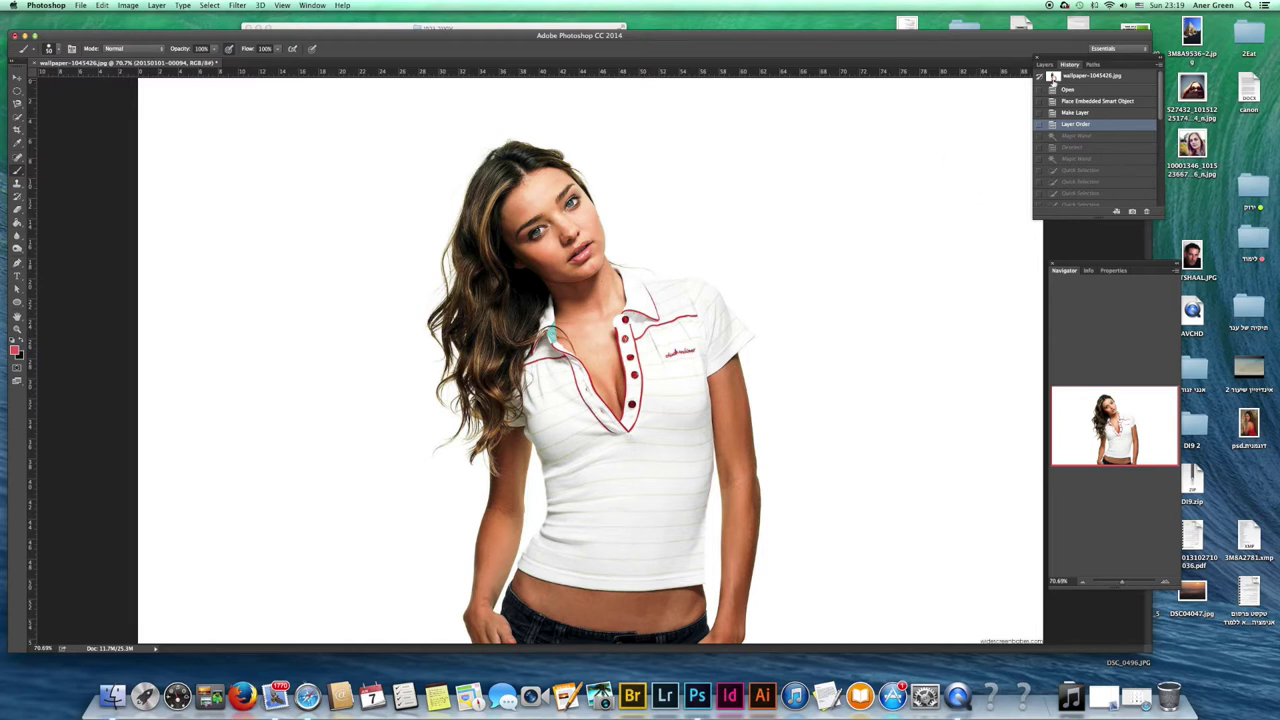
pyautogui.click(1045, 65)
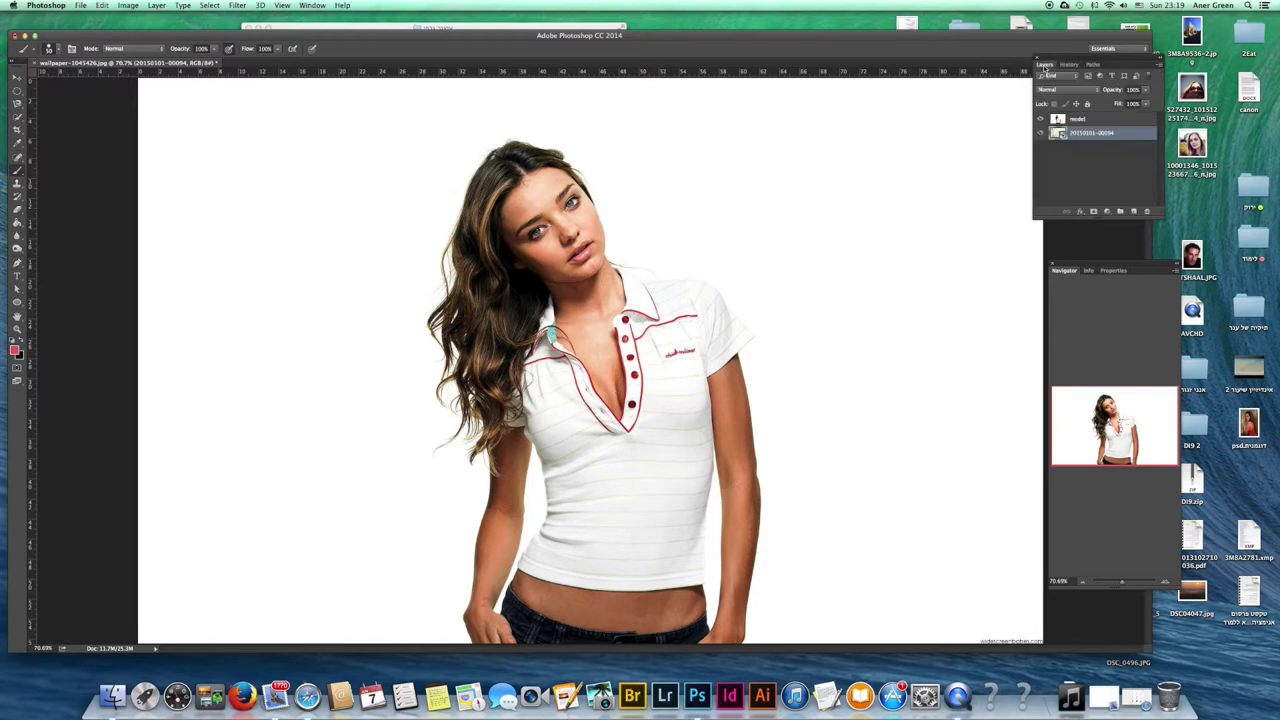
# Add a blank layer mask to the model layer
pyautogui.click(1085, 120)
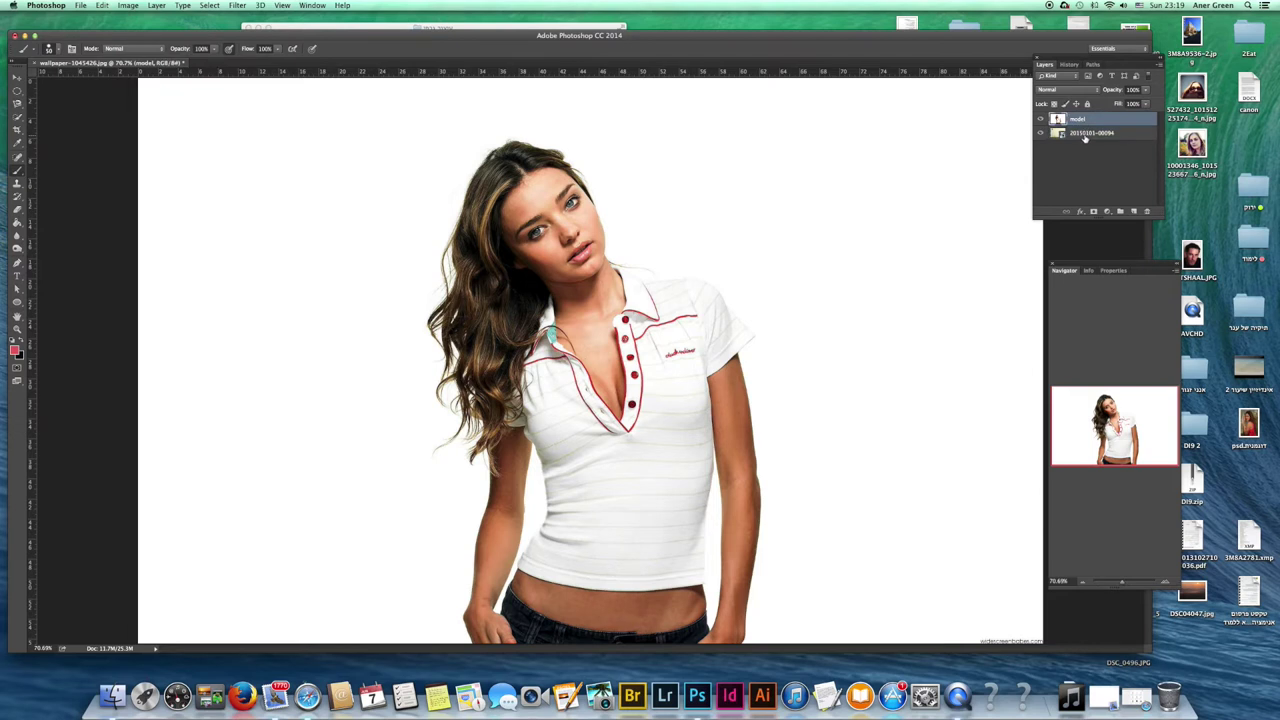
pyautogui.moveTo(1057, 59); pyautogui.dragTo(1087, 57)
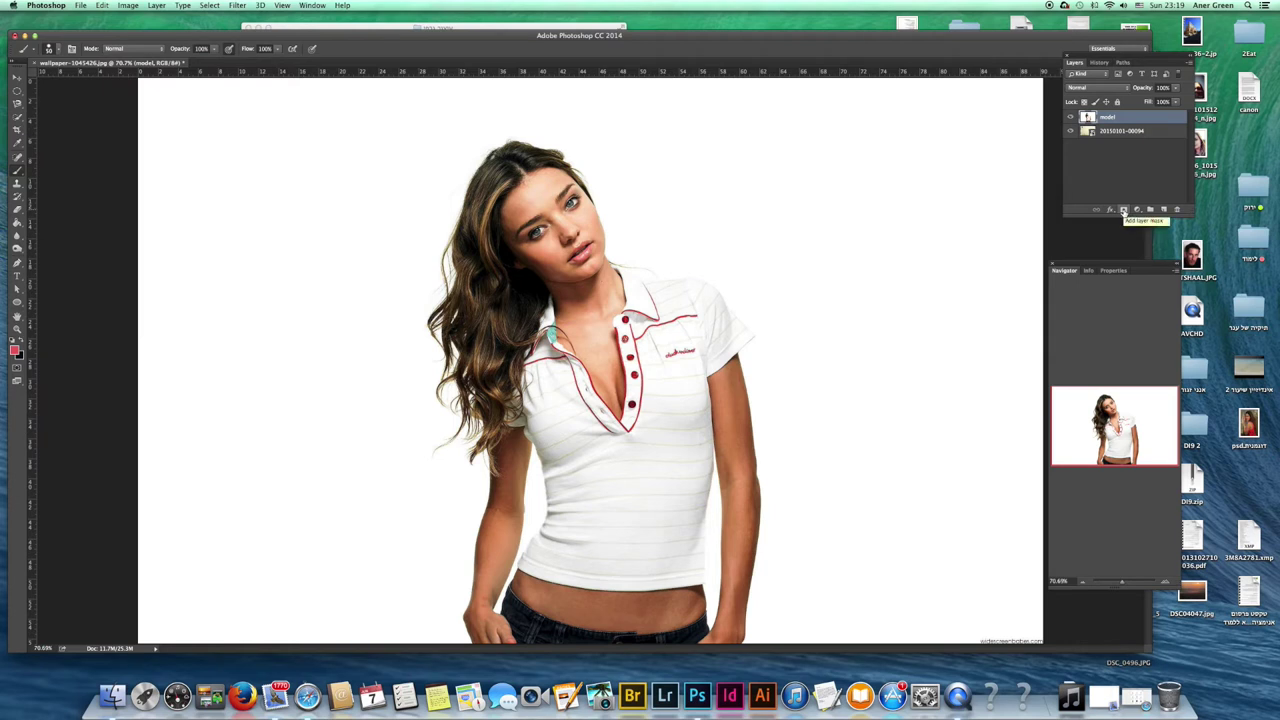
pyautogui.click(1124, 211)
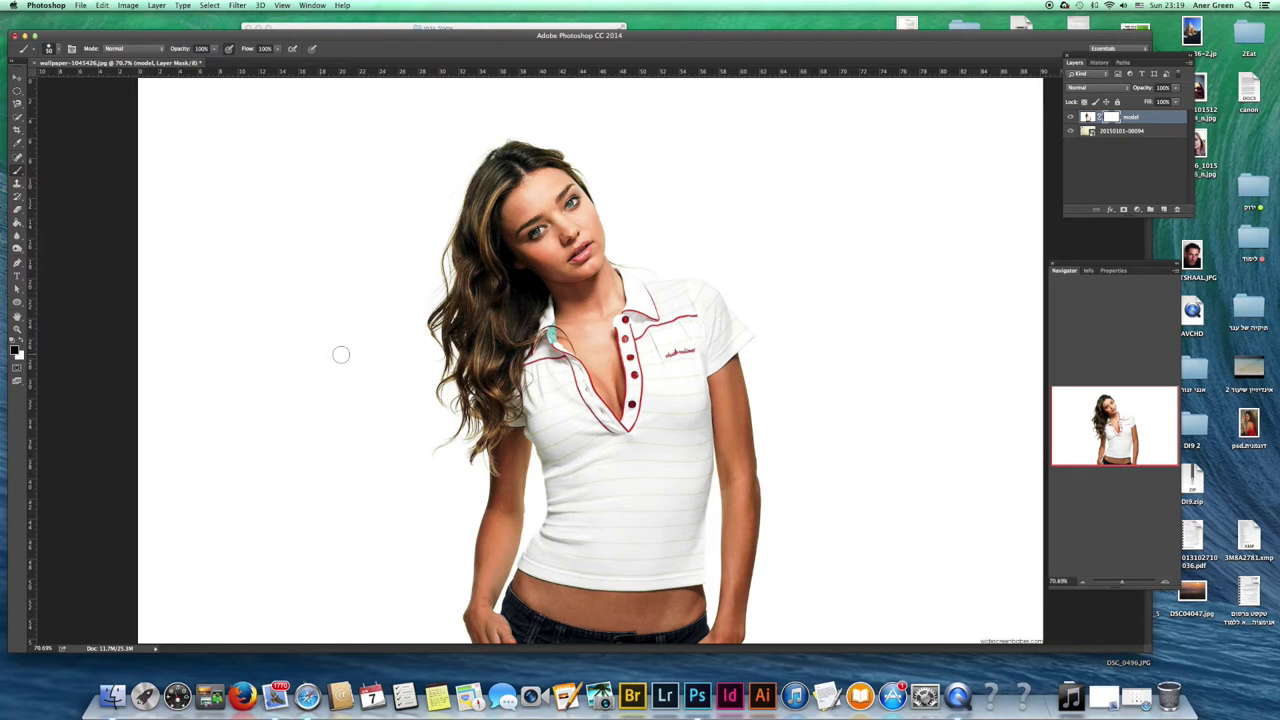
# Undo a trial stroke over the face, and paint black on the mask to reveal the upper kite and a sky patch beyond the shoulder
pyautogui.moveTo(540, 185)
pyautogui.mouseDown()
pyautogui.moveTo(533, 218)
pyautogui.moveTo(575, 259)
pyautogui.moveTo(562, 196)
pyautogui.moveTo(548, 220)
pyautogui.moveTo(566, 236)
pyautogui.moveTo(568, 201)
pyautogui.moveTo(594, 235)
pyautogui.moveTo(566, 258)
pyautogui.mouseUp()
pyautogui.press('super+z')
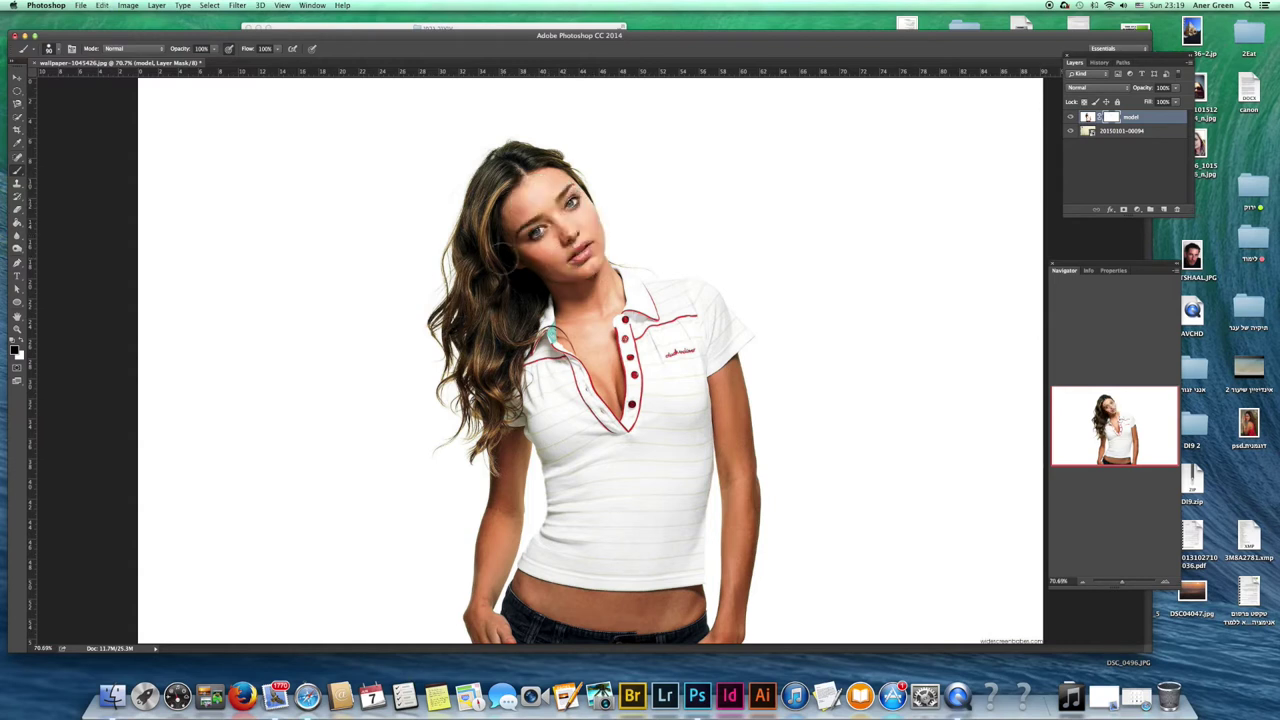
pyautogui.moveTo(209, 94)
pyautogui.mouseDown()
pyautogui.moveTo(179, 121)
pyautogui.moveTo(171, 185)
pyautogui.moveTo(223, 186)
pyautogui.moveTo(222, 125)
pyautogui.moveTo(192, 161)
pyautogui.moveTo(209, 168)
pyautogui.moveTo(217, 100)
pyautogui.moveTo(243, 123)
pyautogui.moveTo(254, 173)
pyautogui.moveTo(230, 196)
pyautogui.moveTo(267, 120)
pyautogui.moveTo(237, 97)
pyautogui.moveTo(218, 100)
pyautogui.moveTo(194, 167)
pyautogui.moveTo(198, 207)
pyautogui.moveTo(236, 203)
pyautogui.mouseUp()
pyautogui.moveTo(891, 249)
pyautogui.mouseDown()
pyautogui.moveTo(951, 340)
pyautogui.moveTo(929, 300)
pyautogui.moveTo(917, 327)
pyautogui.mouseUp()
pyautogui.moveTo(897, 185)
pyautogui.mouseDown()
pyautogui.moveTo(915, 298)
pyautogui.moveTo(920, 146)
pyautogui.moveTo(942, 261)
pyautogui.moveTo(847, 159)
pyautogui.moveTo(885, 331)
pyautogui.moveTo(858, 238)
pyautogui.moveTo(913, 197)
pyautogui.moveTo(880, 317)
pyautogui.moveTo(899, 219)
pyautogui.moveTo(837, 194)
pyautogui.mouseUp()
# Paint a large letter A, a letter G and a heart in black on the mask around the model
pyautogui.moveTo(192, 571)
pyautogui.mouseDown()
pyautogui.moveTo(260, 296)
pyautogui.moveTo(362, 598)
pyautogui.mouseUp()
pyautogui.moveTo(241, 467); pyautogui.dragTo(348, 466)
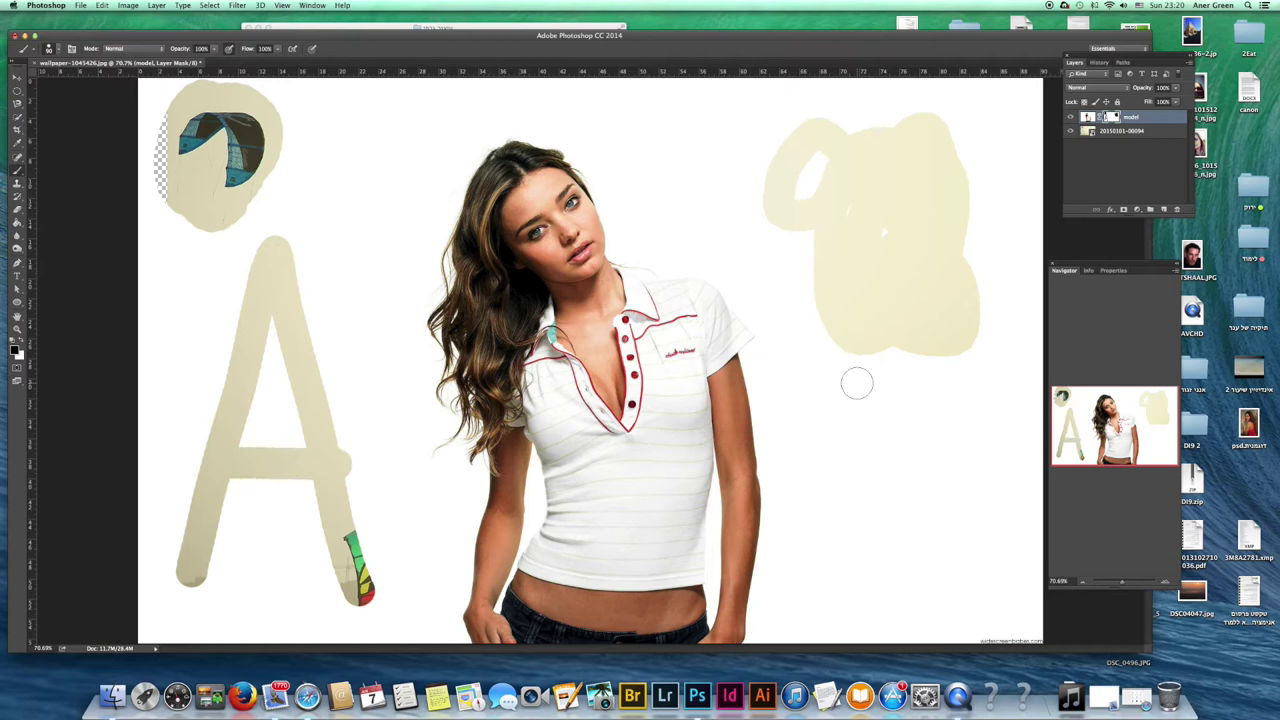
pyautogui.moveTo(975, 477)
pyautogui.mouseDown()
pyautogui.moveTo(973, 434)
pyautogui.moveTo(830, 407)
pyautogui.moveTo(859, 613)
pyautogui.moveTo(897, 537)
pyautogui.moveTo(992, 540)
pyautogui.mouseUp()
pyautogui.moveTo(370, 195)
pyautogui.mouseDown()
pyautogui.moveTo(349, 131)
pyautogui.moveTo(405, 300)
pyautogui.moveTo(397, 170)
pyautogui.moveTo(412, 135)
pyautogui.mouseUp()
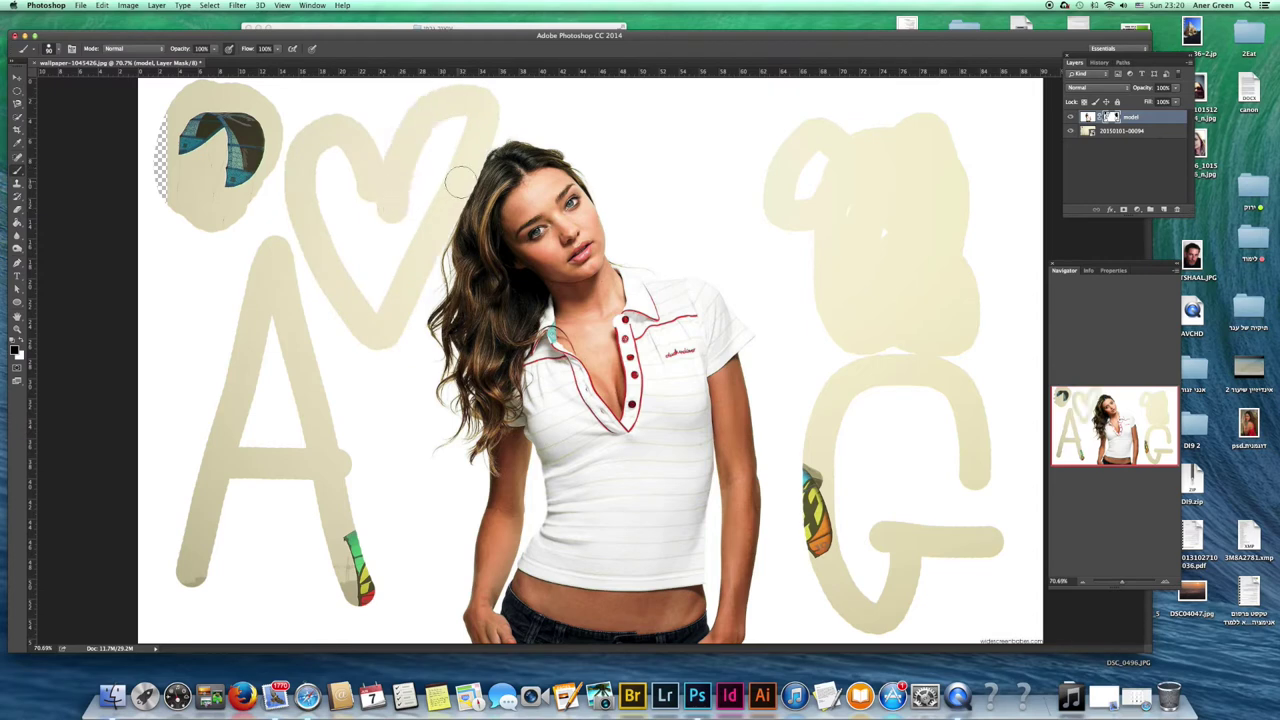
# Paint a second heart beside the model's head, and undo all the mask painting back to before the layer mask was added
pyautogui.moveTo(656, 155)
pyautogui.mouseDown()
pyautogui.moveTo(607, 178)
pyautogui.moveTo(698, 253)
pyautogui.moveTo(737, 213)
pyautogui.moveTo(763, 94)
pyautogui.moveTo(689, 92)
pyautogui.moveTo(675, 155)
pyautogui.mouseUp()
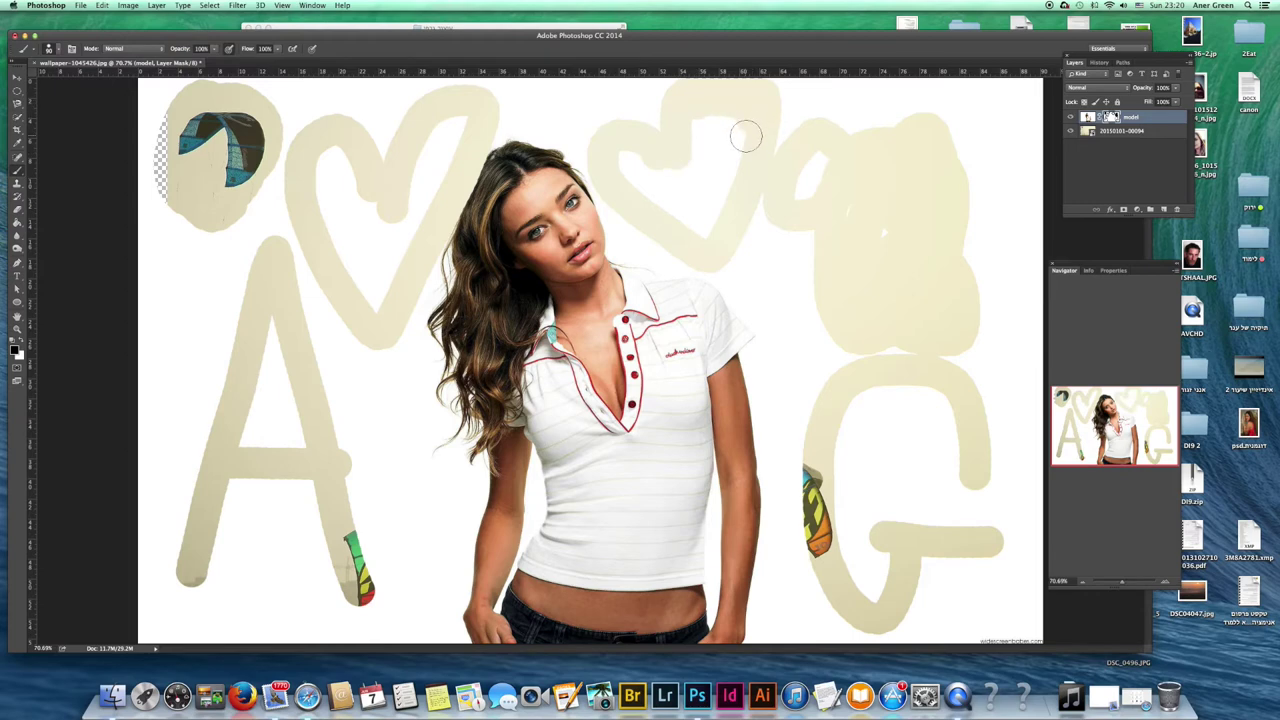
pyautogui.press('super+alt+z')
pyautogui.press('super+alt+z')
pyautogui.press('super+alt+z')
pyautogui.press('super+alt+z')
pyautogui.press('super+alt+z')
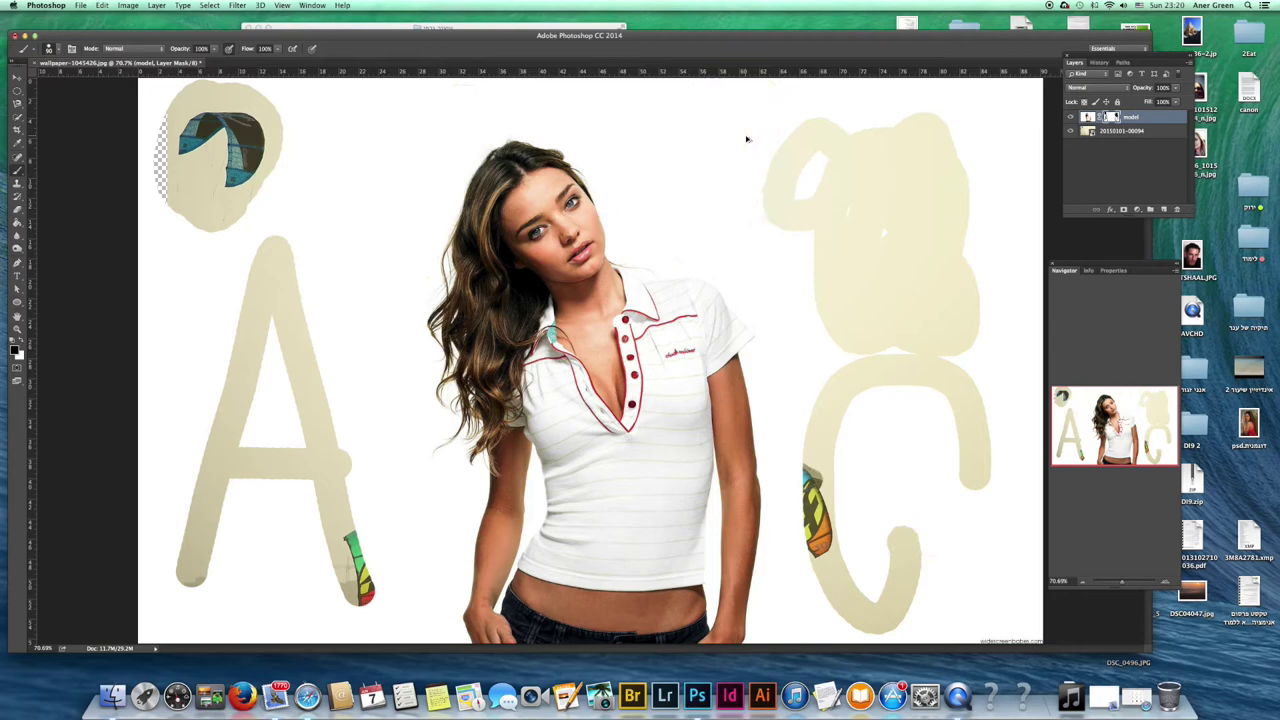
pyautogui.press('super+alt+z')
pyautogui.press('super+alt+z')
pyautogui.press('super+alt+z')
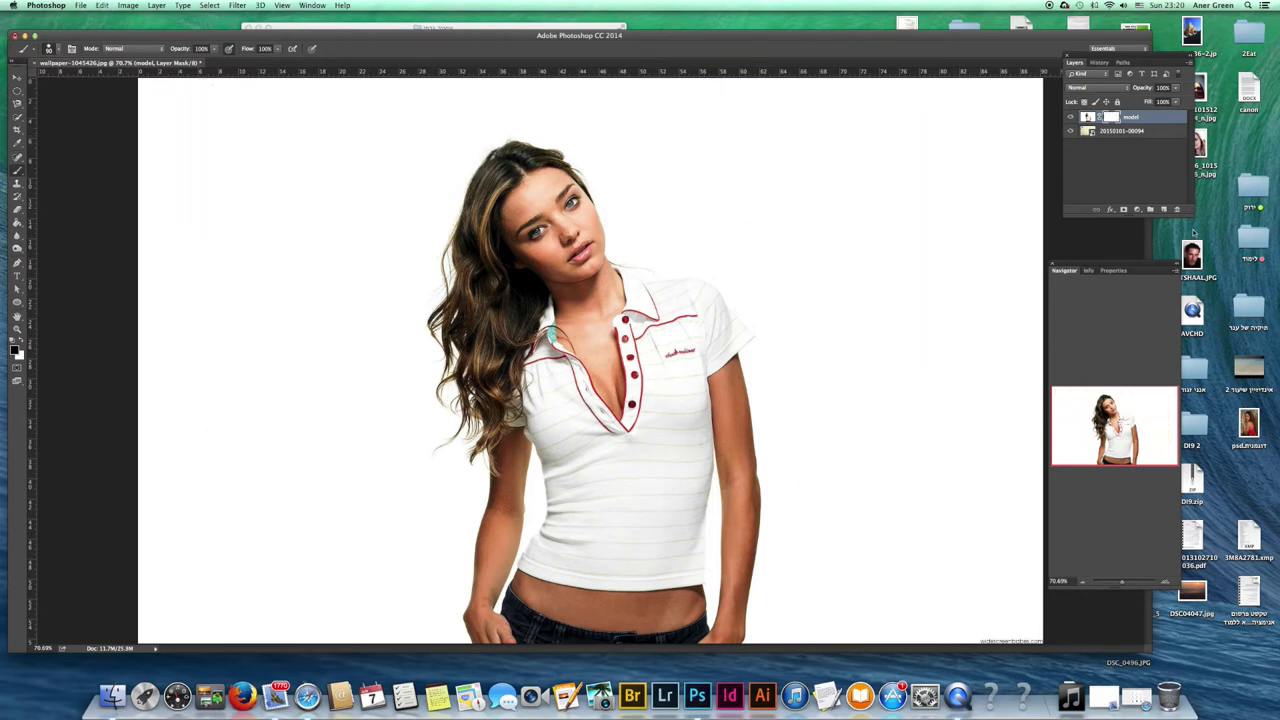
# Add a black layer mask to the model layer that hides it completely
pyautogui.click(1120, 132)
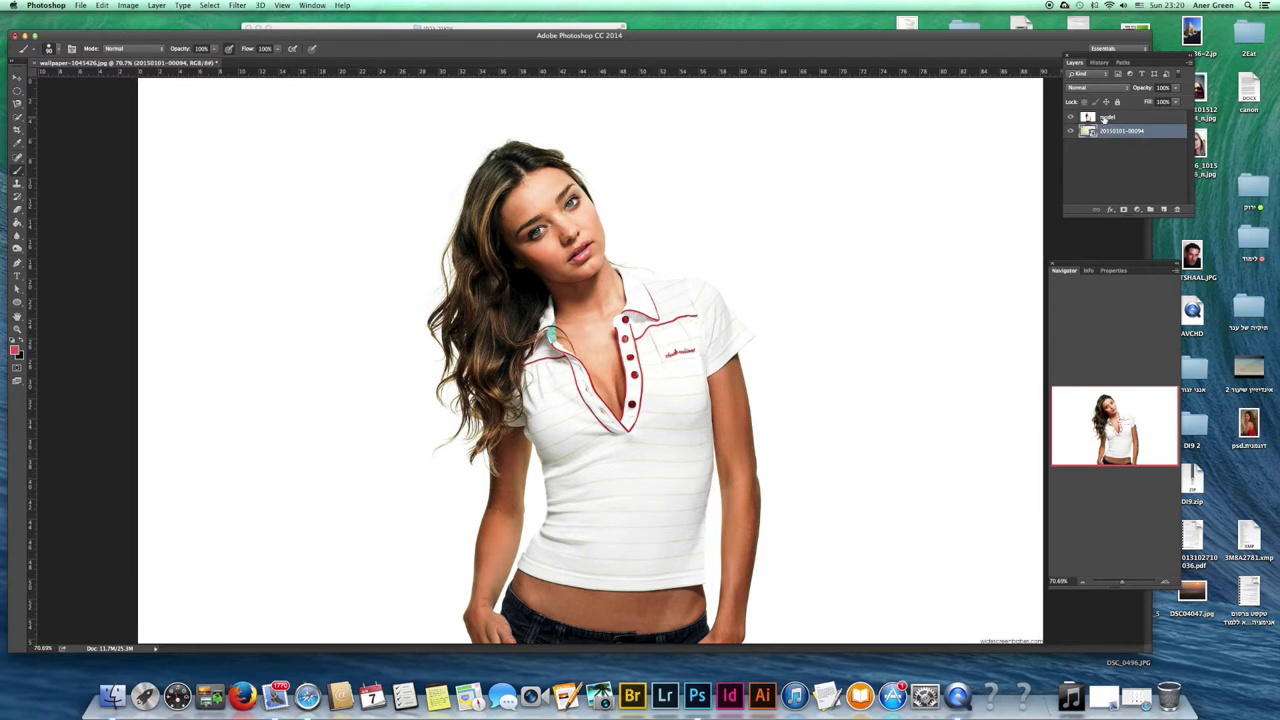
pyautogui.click(1103, 118)
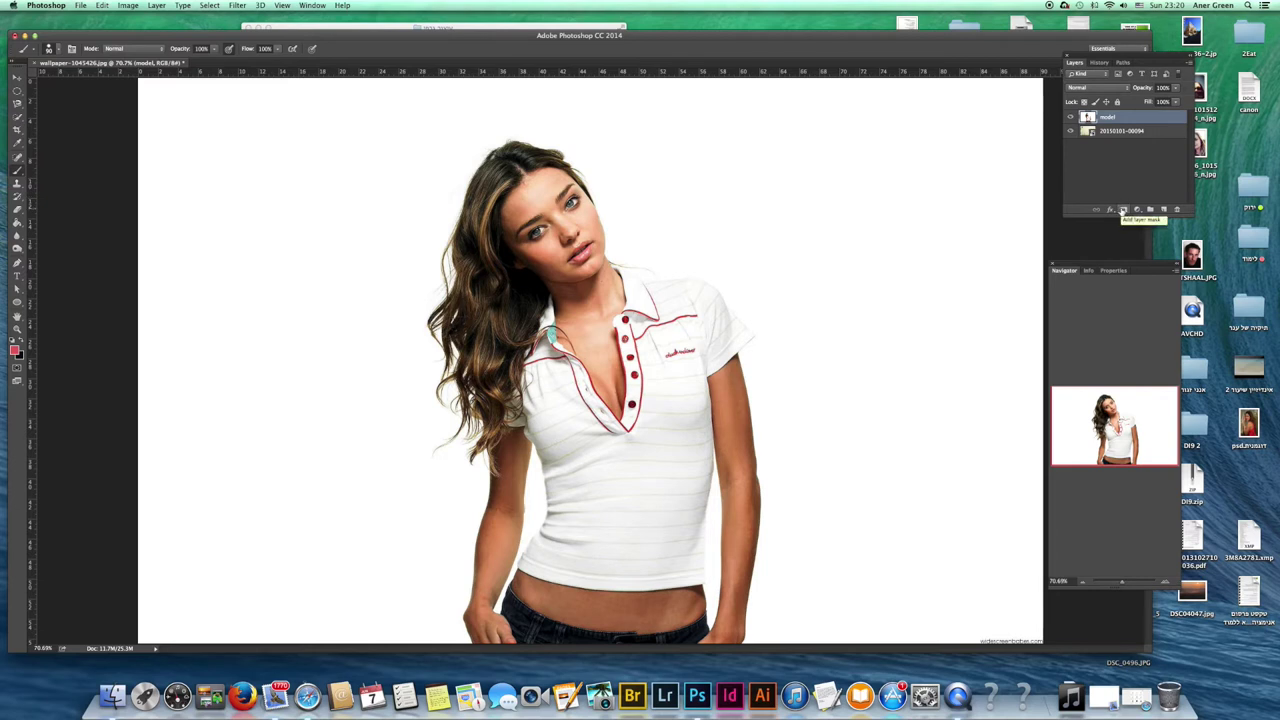
pyautogui.keyDown('alt'); pyautogui.click(1123, 210); pyautogui.keyUp('alt')
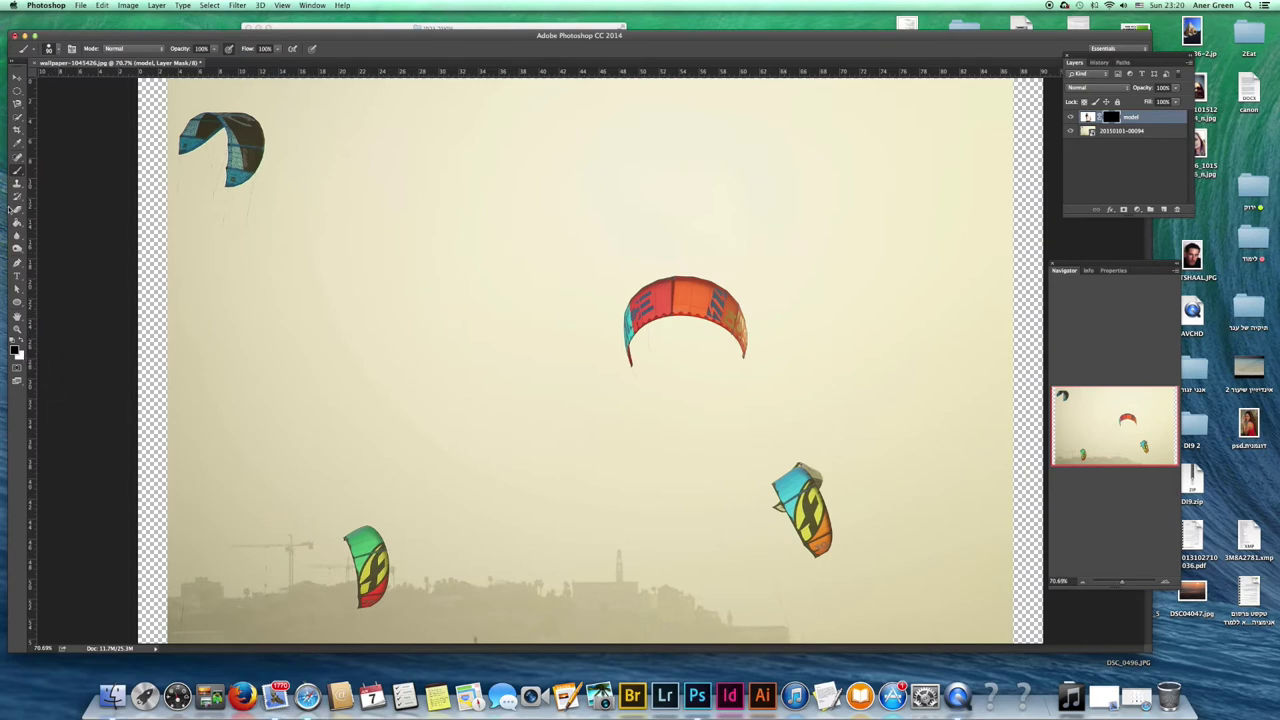
# Try painting white on the black mask over the model's head and body, and clear the strokes
pyautogui.click(23, 343)
pyautogui.moveTo(548, 160)
pyautogui.mouseDown()
pyautogui.moveTo(535, 261)
pyautogui.moveTo(558, 235)
pyautogui.moveTo(550, 184)
pyautogui.moveTo(547, 215)
pyautogui.moveTo(554, 198)
pyautogui.moveTo(590, 259)
pyautogui.moveTo(580, 277)
pyautogui.moveTo(556, 183)
pyautogui.moveTo(584, 202)
pyautogui.moveTo(600, 240)
pyautogui.mouseUp()
pyautogui.moveTo(580, 285)
pyautogui.mouseDown()
pyautogui.moveTo(592, 342)
pyautogui.moveTo(594, 301)
pyautogui.moveTo(597, 348)
pyautogui.moveTo(603, 275)
pyautogui.moveTo(602, 402)
pyautogui.moveTo(592, 322)
pyautogui.moveTo(579, 335)
pyautogui.moveTo(603, 549)
pyautogui.moveTo(605, 436)
pyautogui.moveTo(606, 600)
pyautogui.mouseUp()
pyautogui.hotkey('alt', 'BackSpace')
# Select a tall rectangle over the model's area and fill it with white on the mask using the Paint Bucket
pyautogui.click(17, 91)
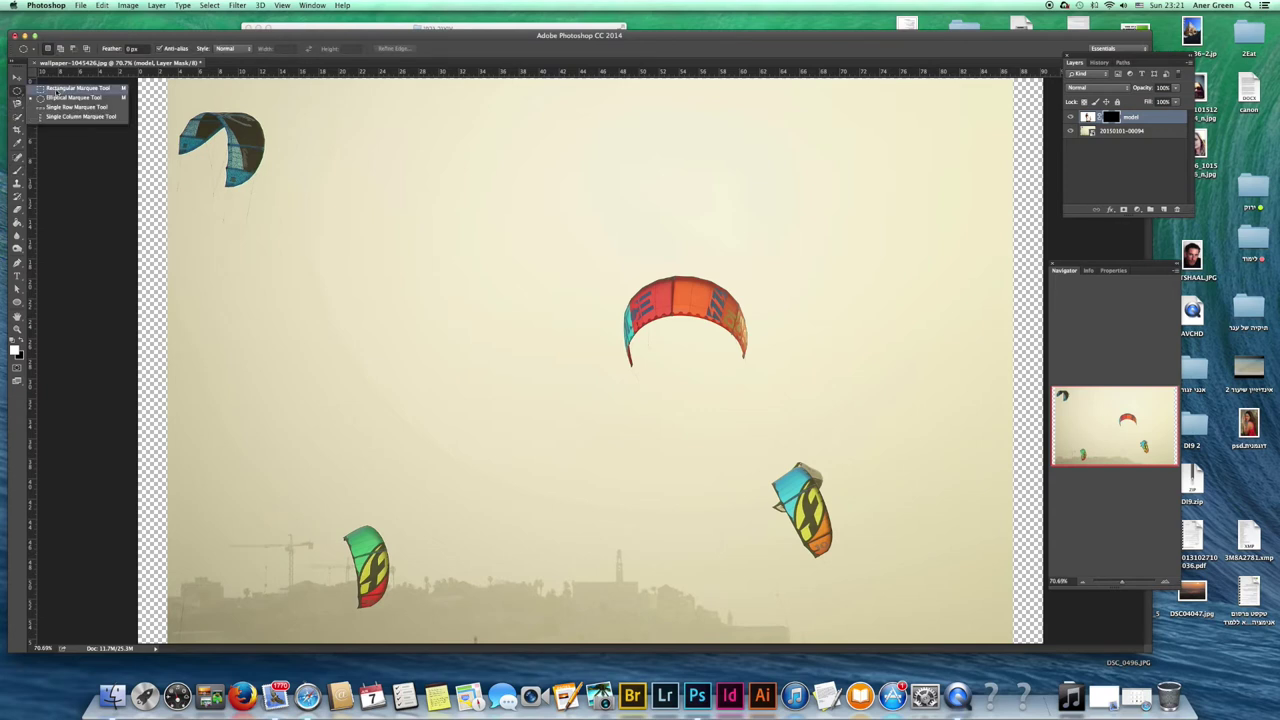
pyautogui.click(60, 88)
pyautogui.moveTo(441, 151); pyautogui.dragTo(708, 634)
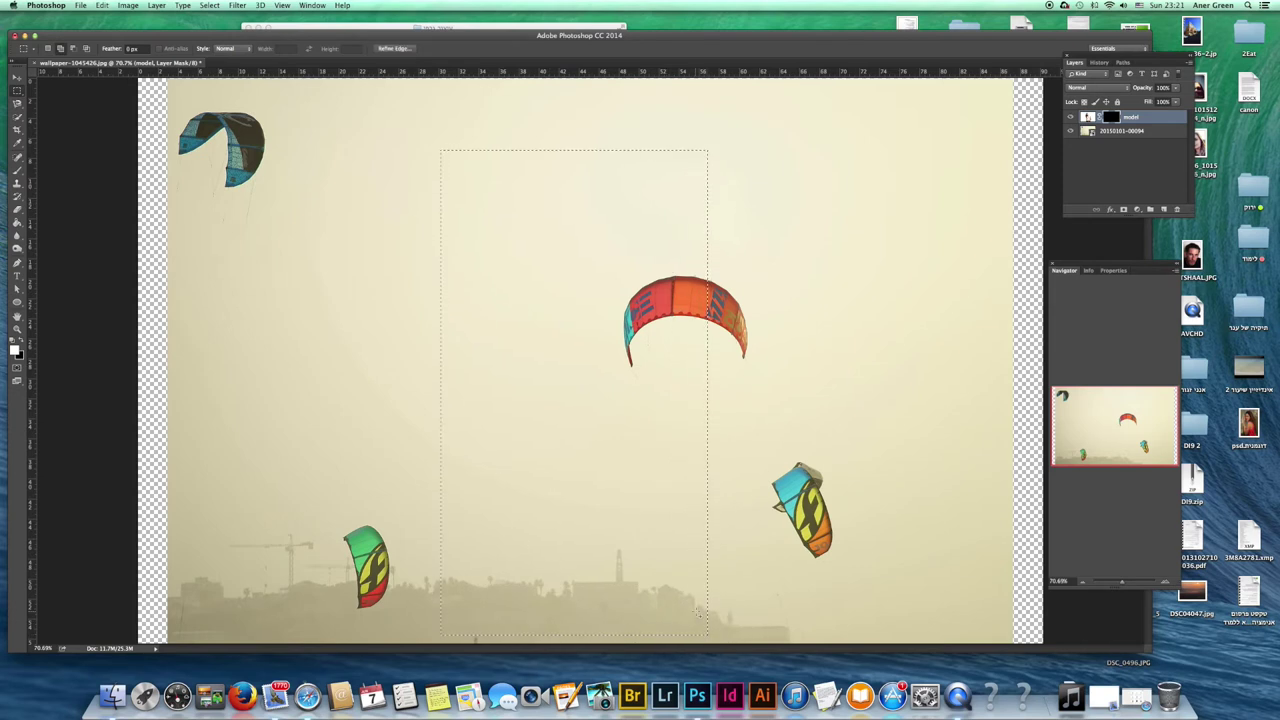
pyautogui.press('g')
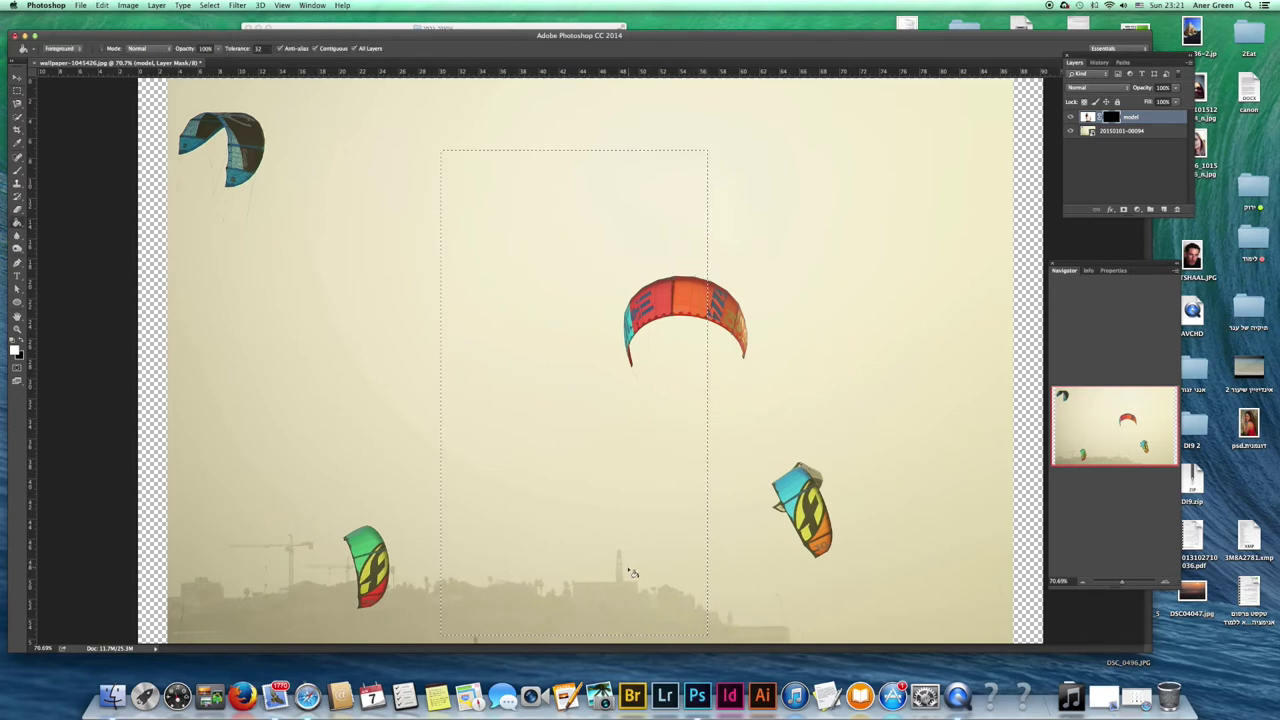
pyautogui.press('b')
pyautogui.press('g')
pyautogui.press('x')
pyautogui.click(531, 251)
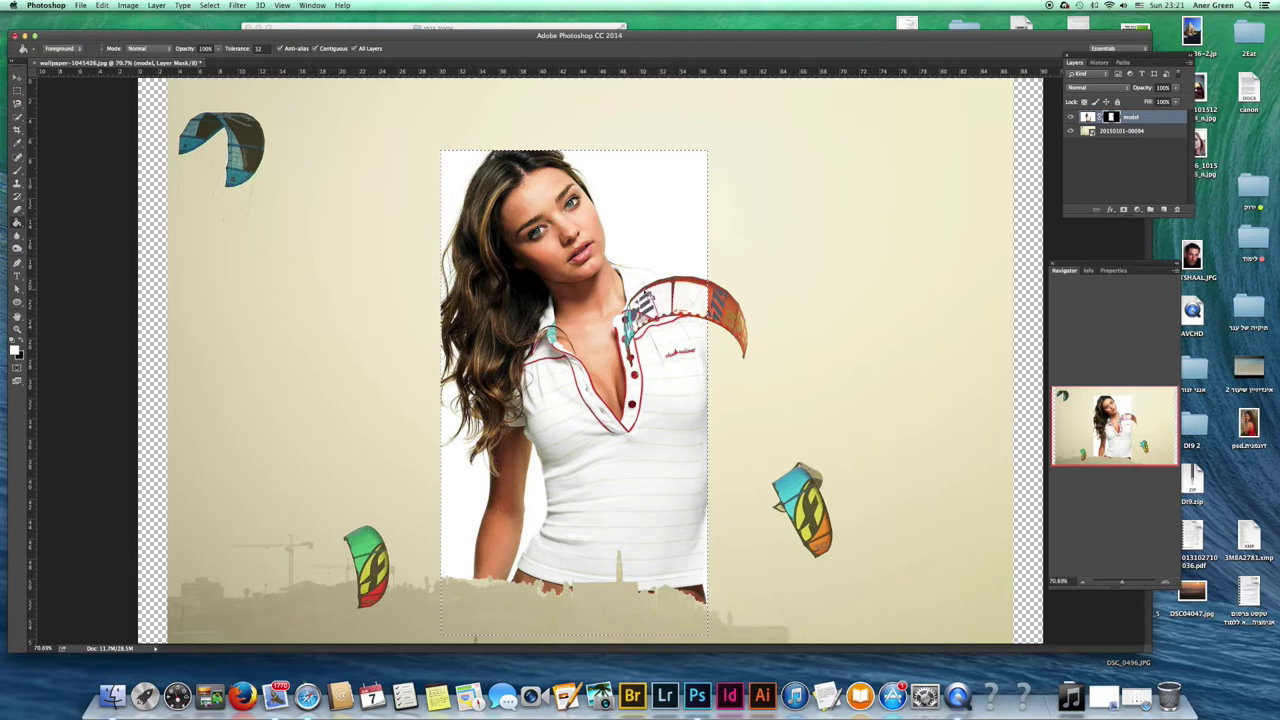
pyautogui.click(676, 324)
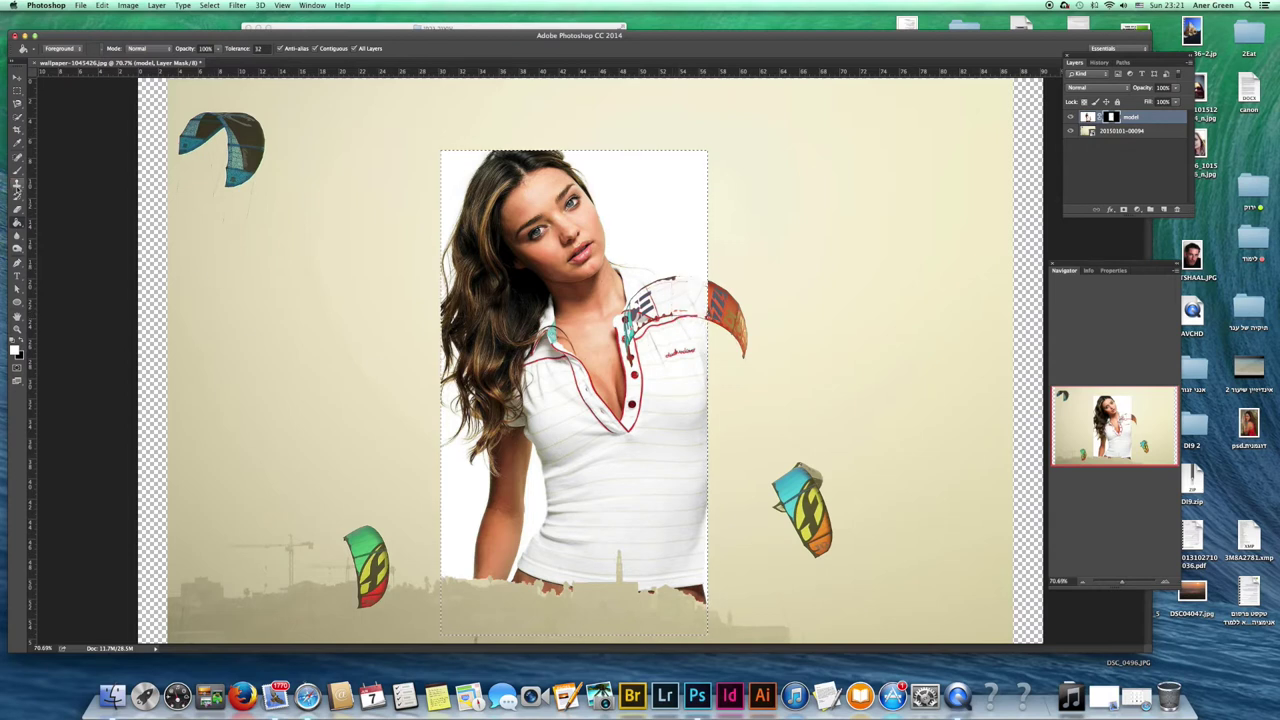
# Try brushing white on the mask over the kite remnants across the model's shirt
pyautogui.click(17, 186)
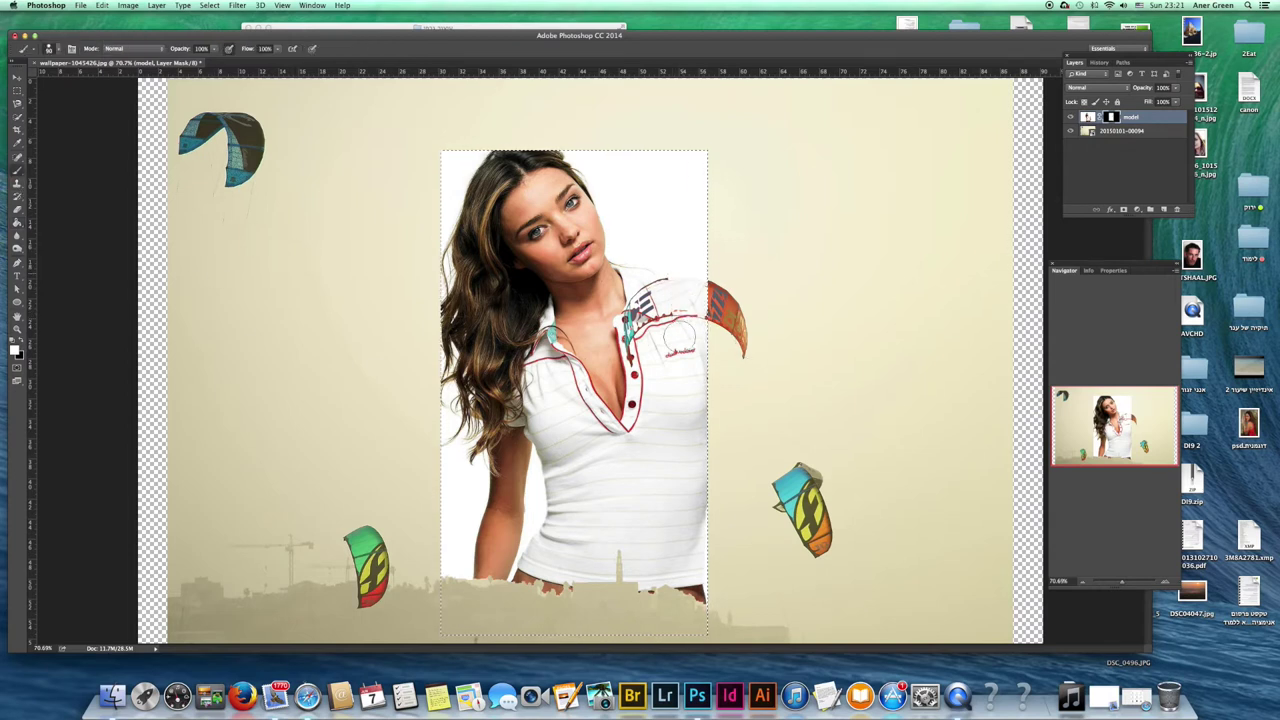
pyautogui.moveTo(658, 360)
pyautogui.mouseDown()
pyautogui.moveTo(645, 305)
pyautogui.moveTo(627, 293)
pyautogui.mouseUp()
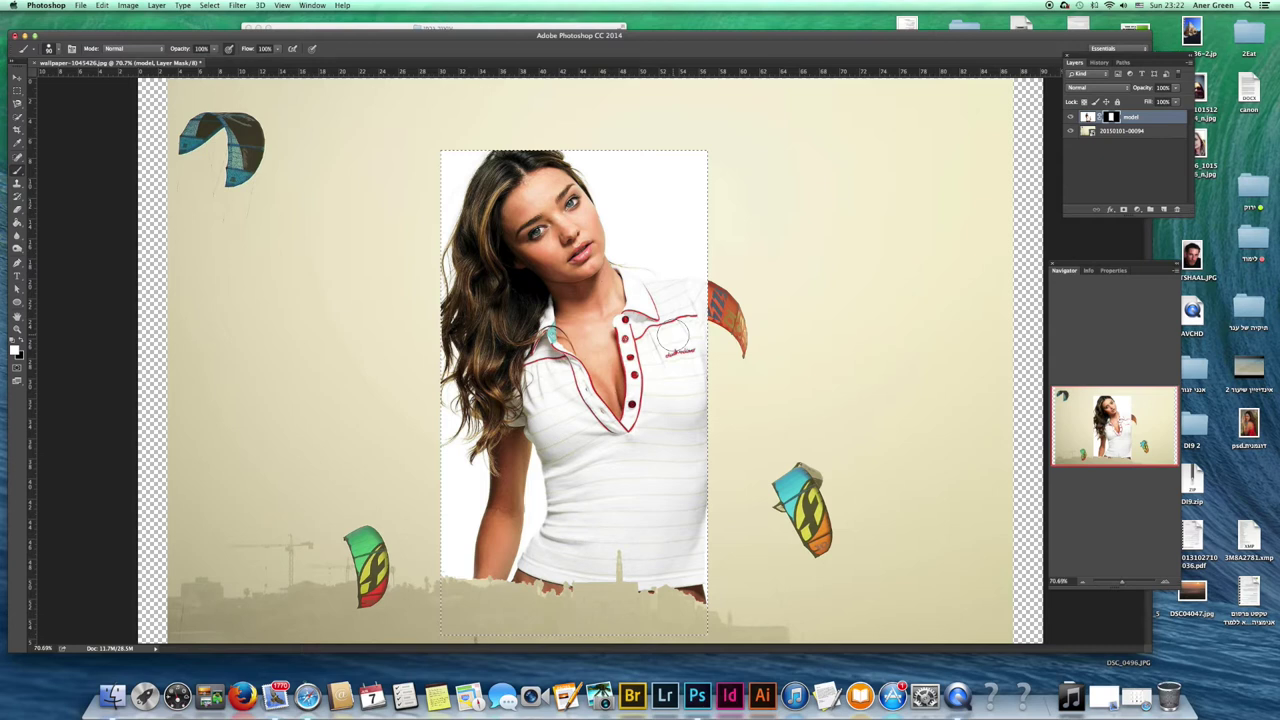
pyautogui.moveTo(665, 335); pyautogui.dragTo(640, 300)
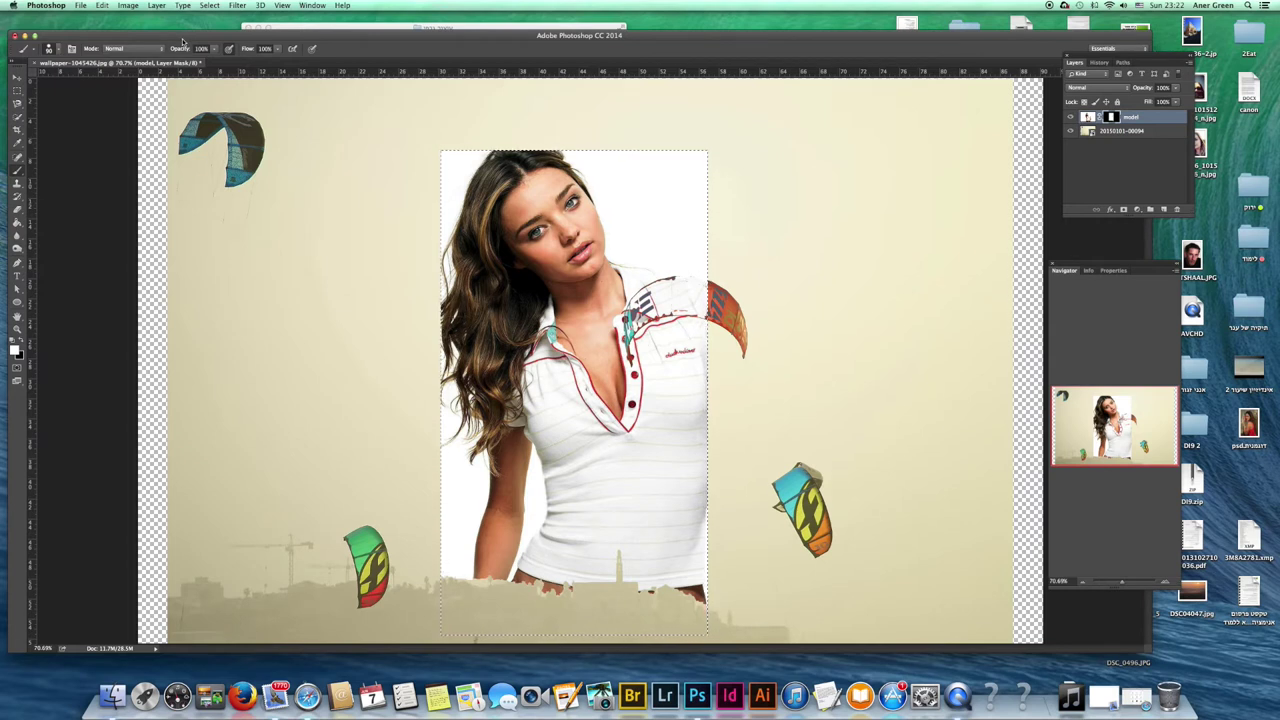
# Delete the selected area from the model layer's image instead of its mask, and undo the deletion
pyautogui.click(1088, 117)
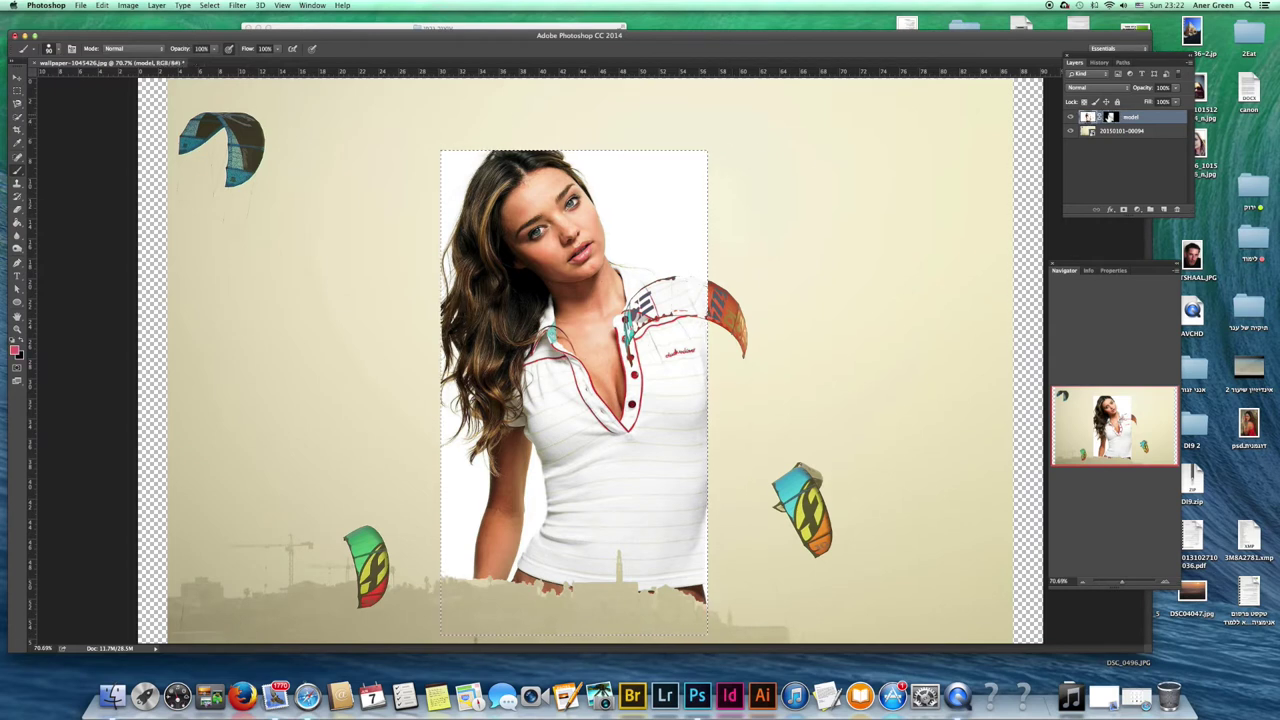
pyautogui.press('Delete')
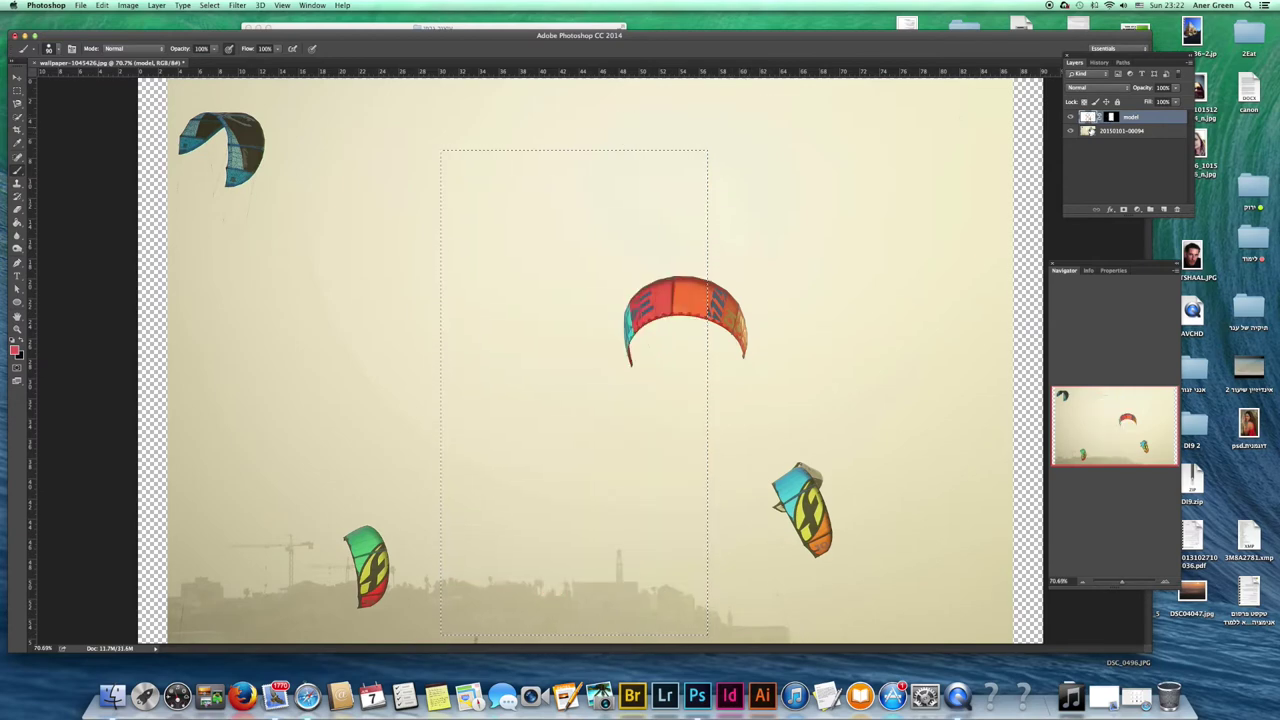
pyautogui.press('super+z')
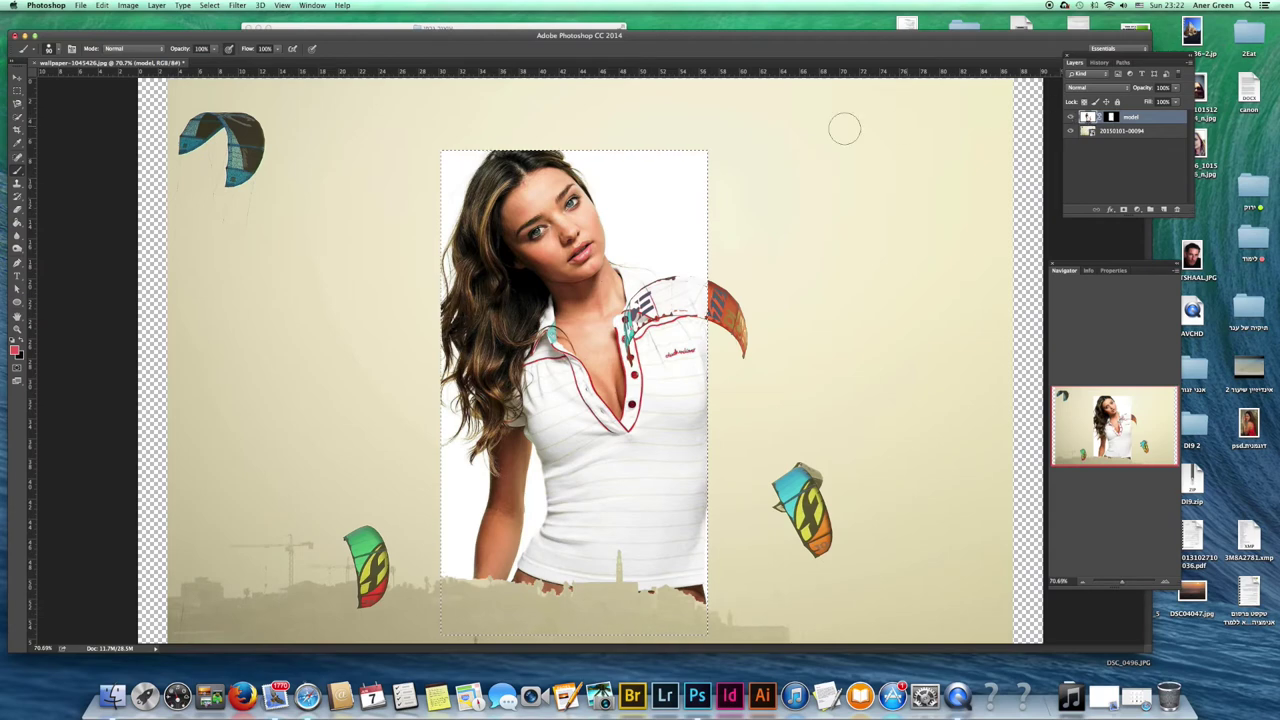
# Close the wallpaper document without saving and open IMG_3036.JPG from the Finder folder
pyautogui.press('super+w')
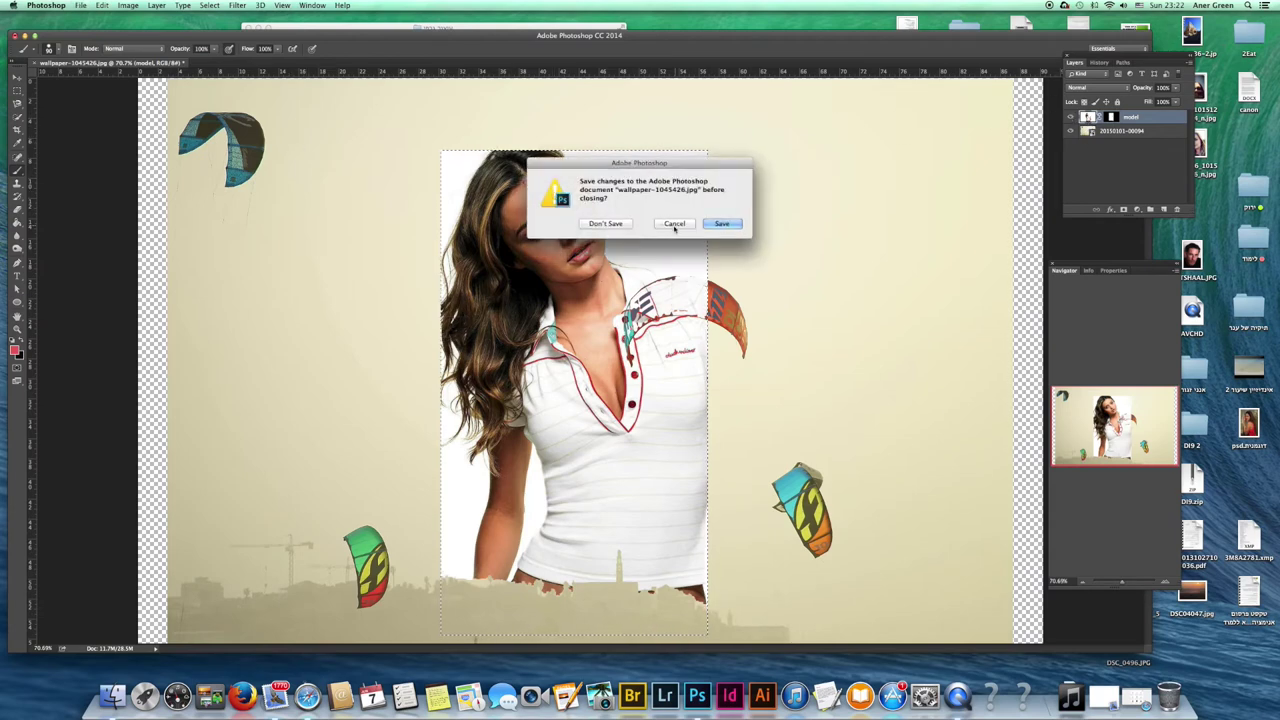
pyautogui.click(605, 223)
pyautogui.click(358, 29)
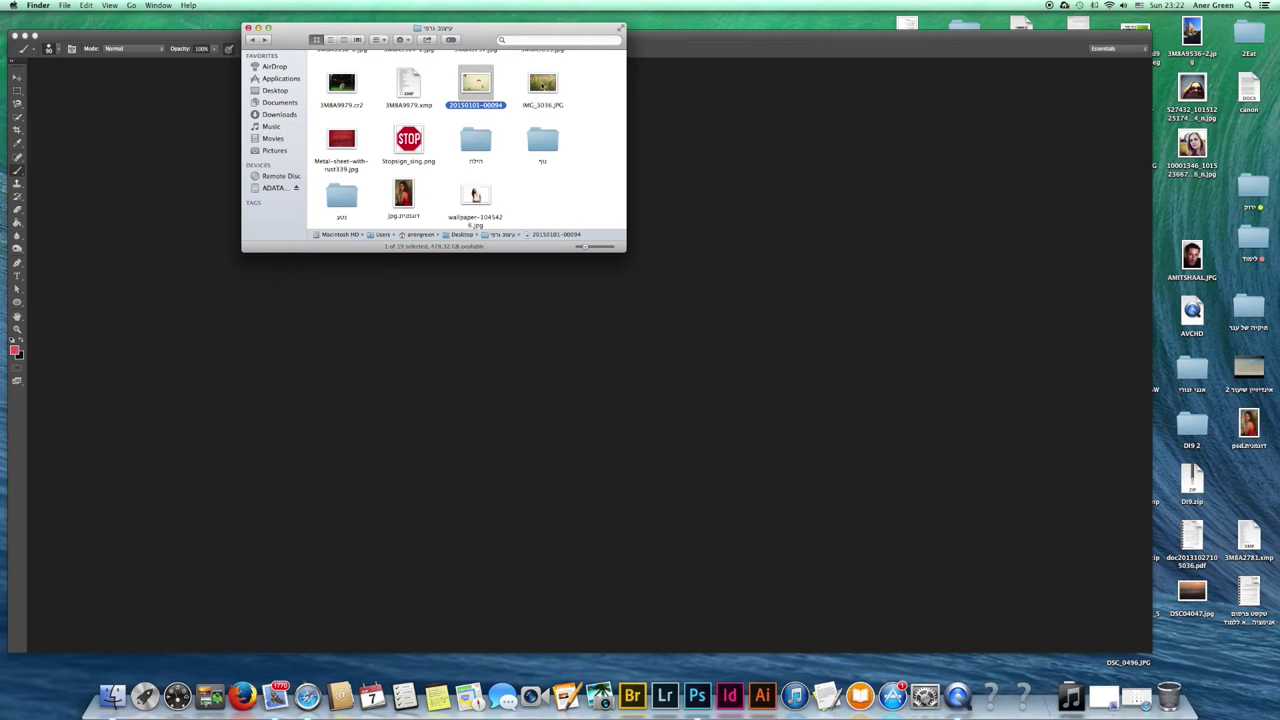
pyautogui.moveTo(542, 85); pyautogui.dragTo(586, 463)
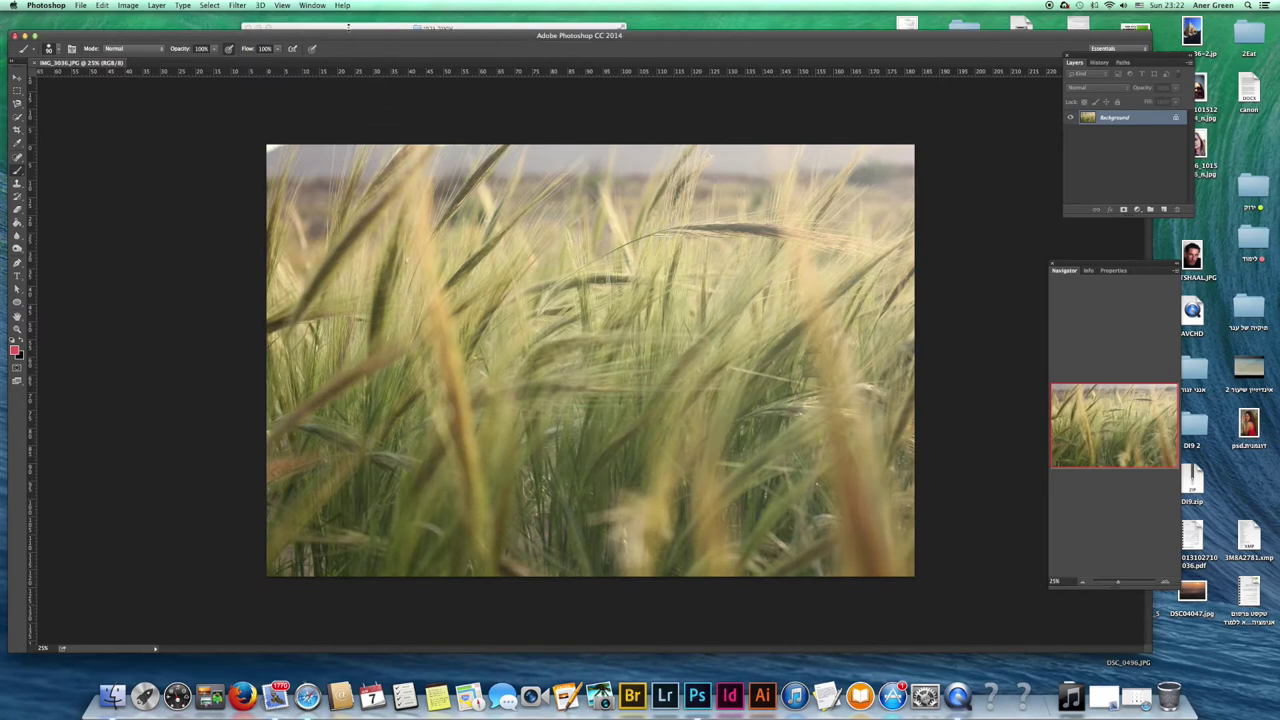
# Place the wallpaper-1045426.jpg model photo from the Finder folder onto the grass photo
pyautogui.click(348, 27)
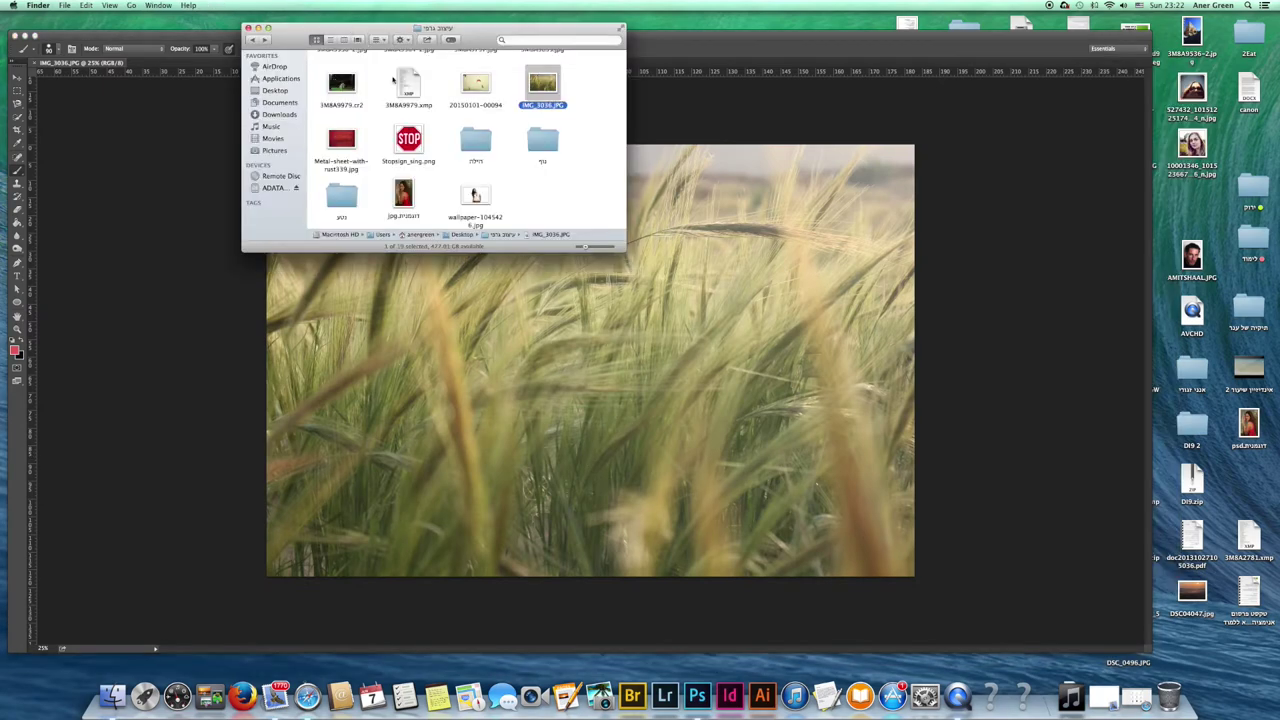
pyautogui.moveTo(476, 207); pyautogui.dragTo(557, 460)
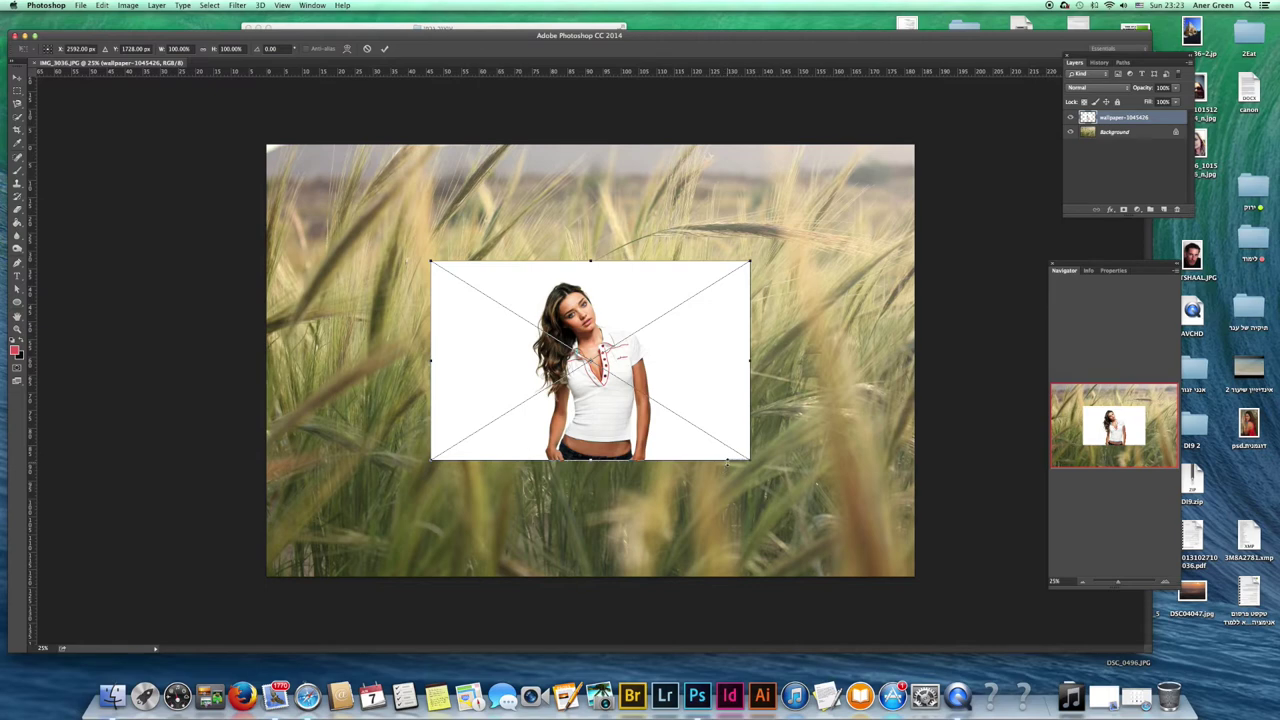
pyautogui.moveTo(748, 460); pyautogui.dragTo(900, 589)
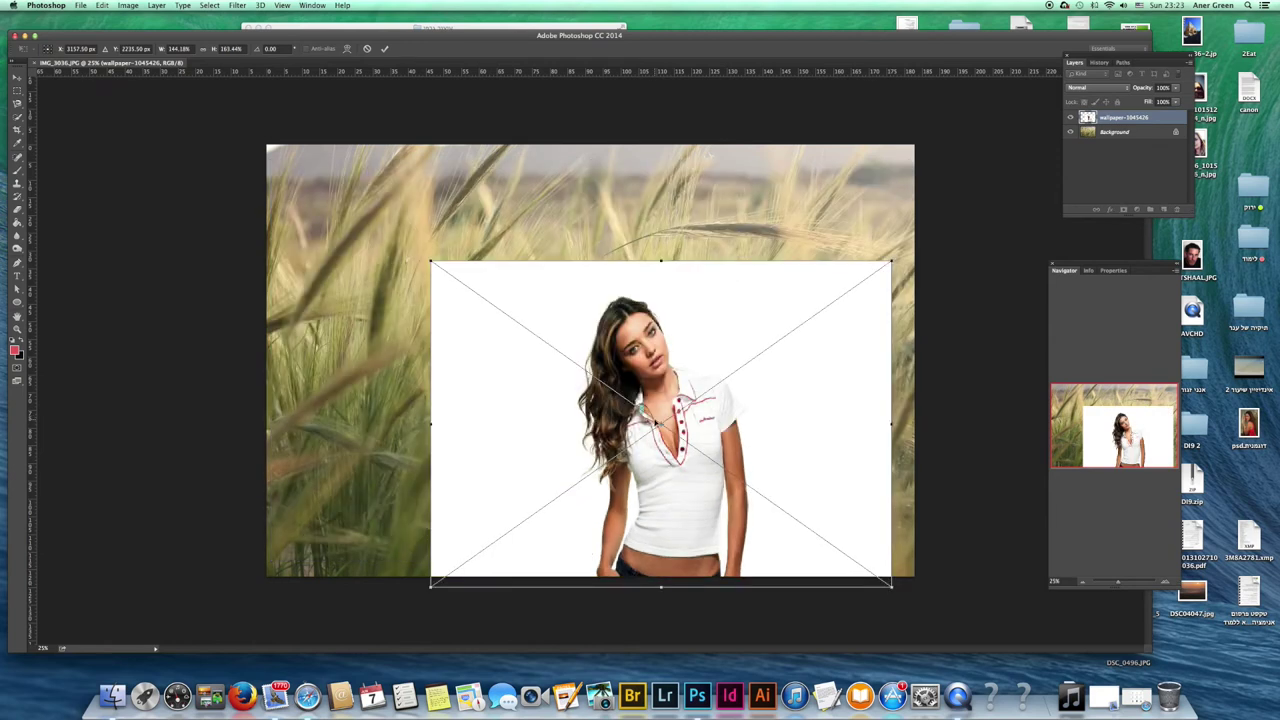
pyautogui.press('super+z')
pyautogui.press('super+z')
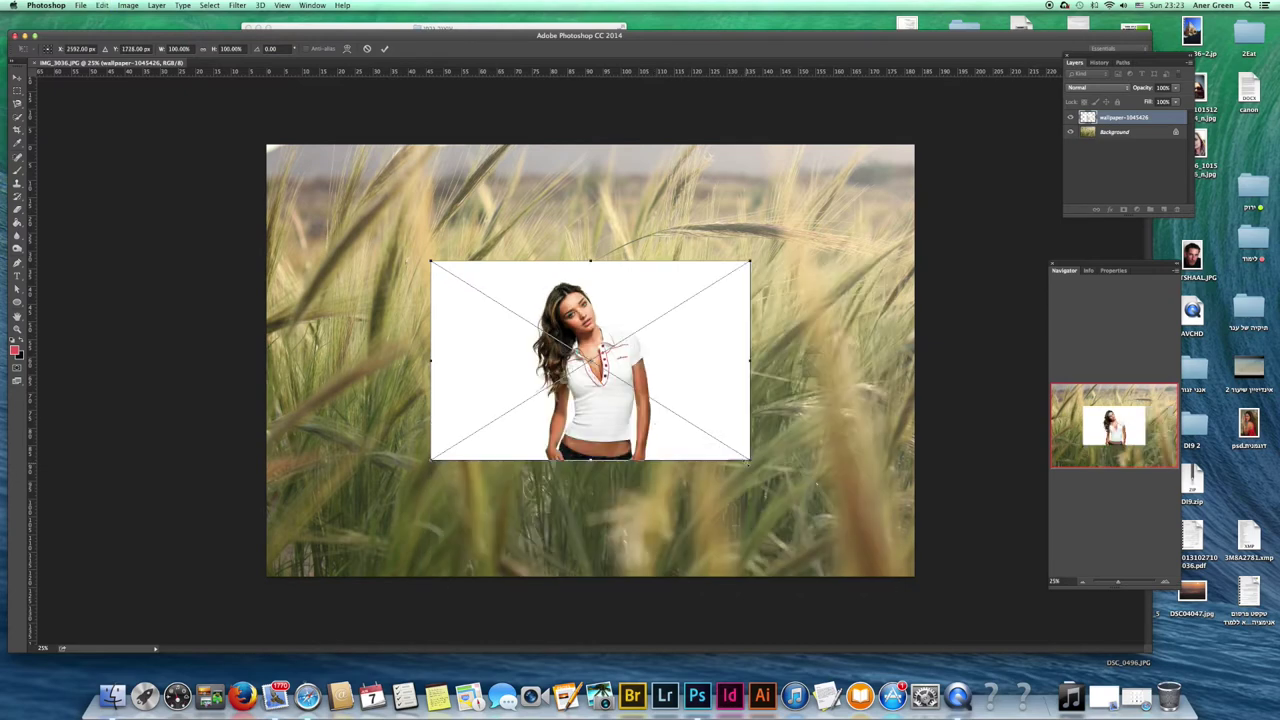
# Scale the placed model photo proportionally about its centre to about 206%, move it slightly upward and commit the placement
pyautogui.moveTo(749, 460); pyautogui.dragTo(916, 567)
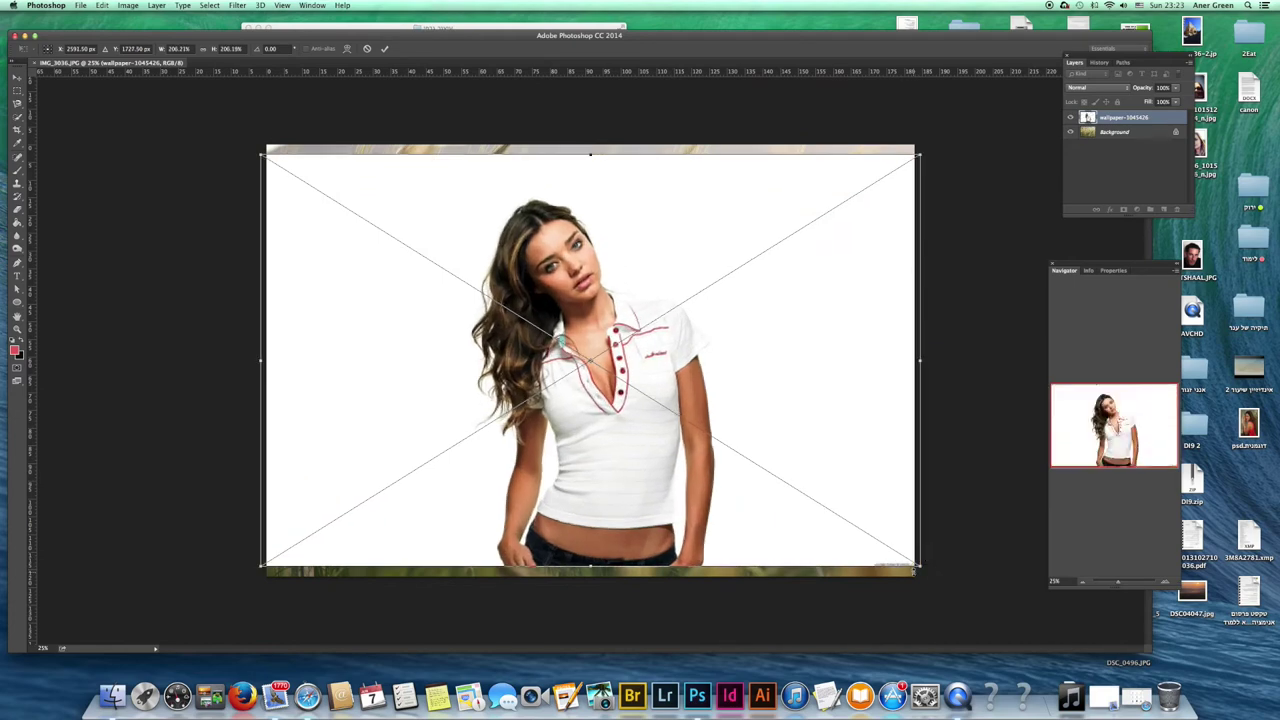
pyautogui.moveTo(635, 380); pyautogui.dragTo(630, 365)
pyautogui.press('Return')
# Switch to the Brush tool and add a layer mask to the placed wallpaper smart object
pyautogui.press('b')
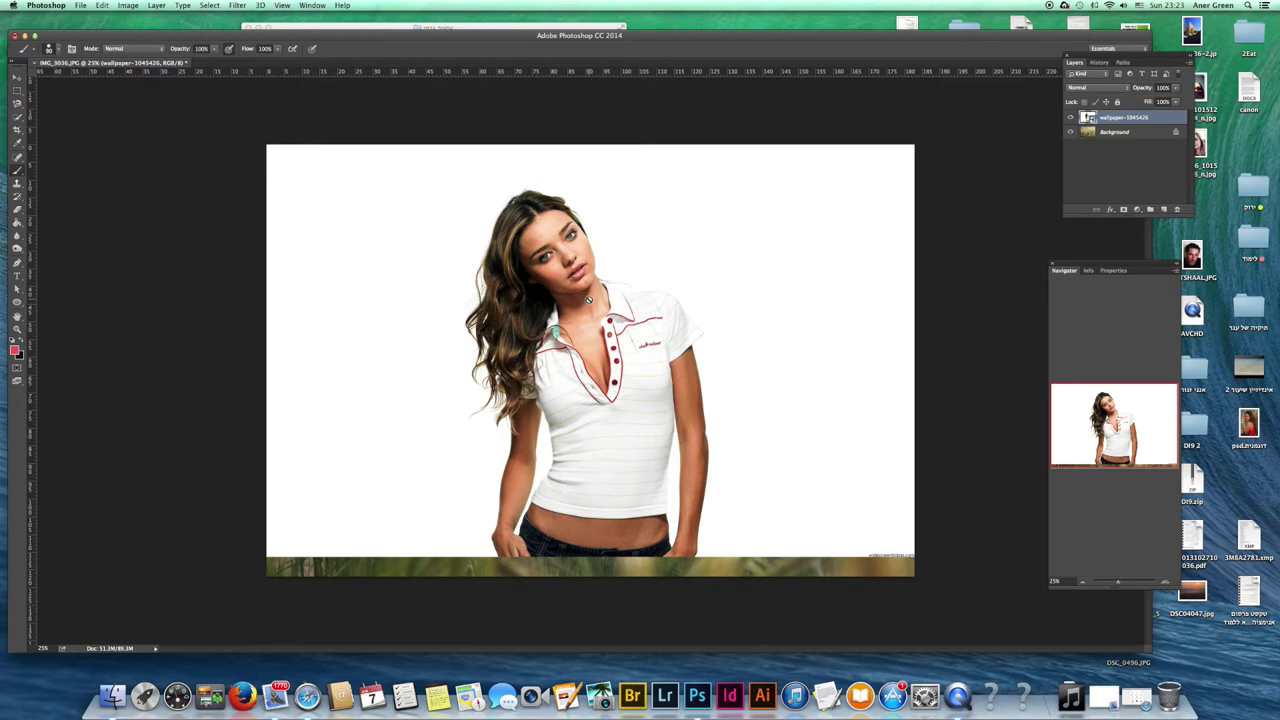
pyautogui.click(1122, 210)
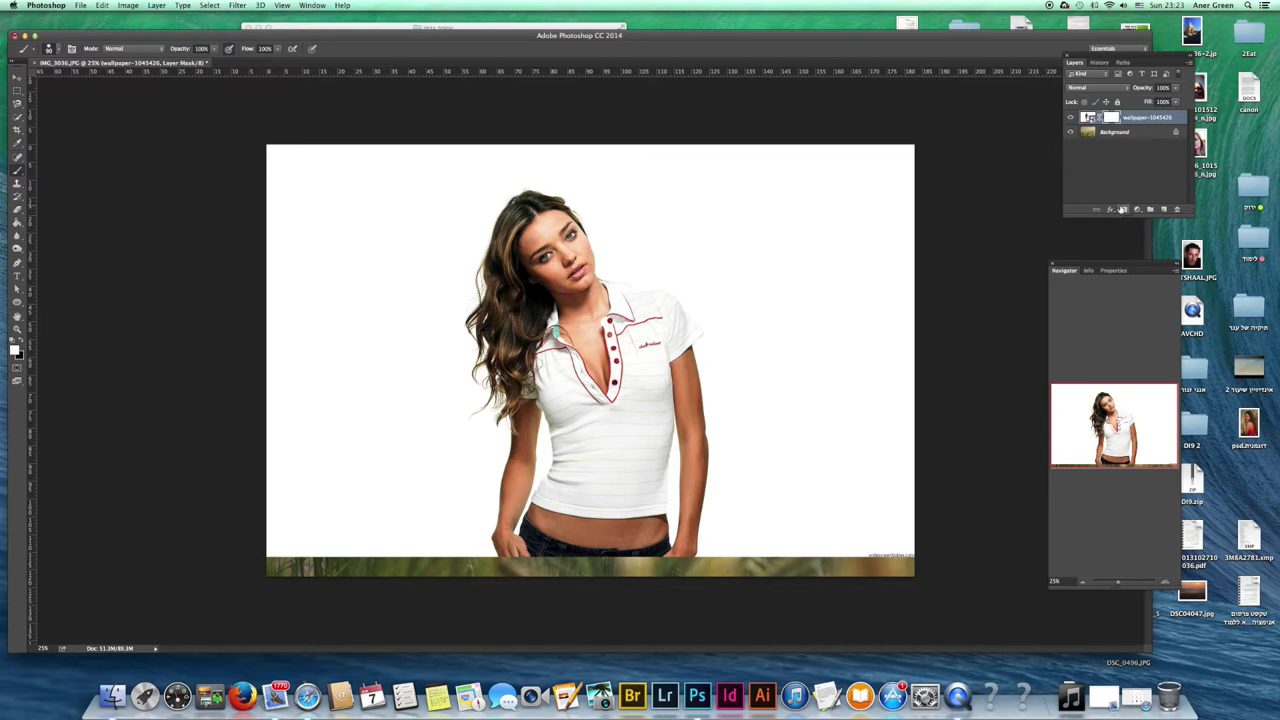
# Open the smart object's contents in their own document, then save and close that document
pyautogui.doubleClick(1092, 118)
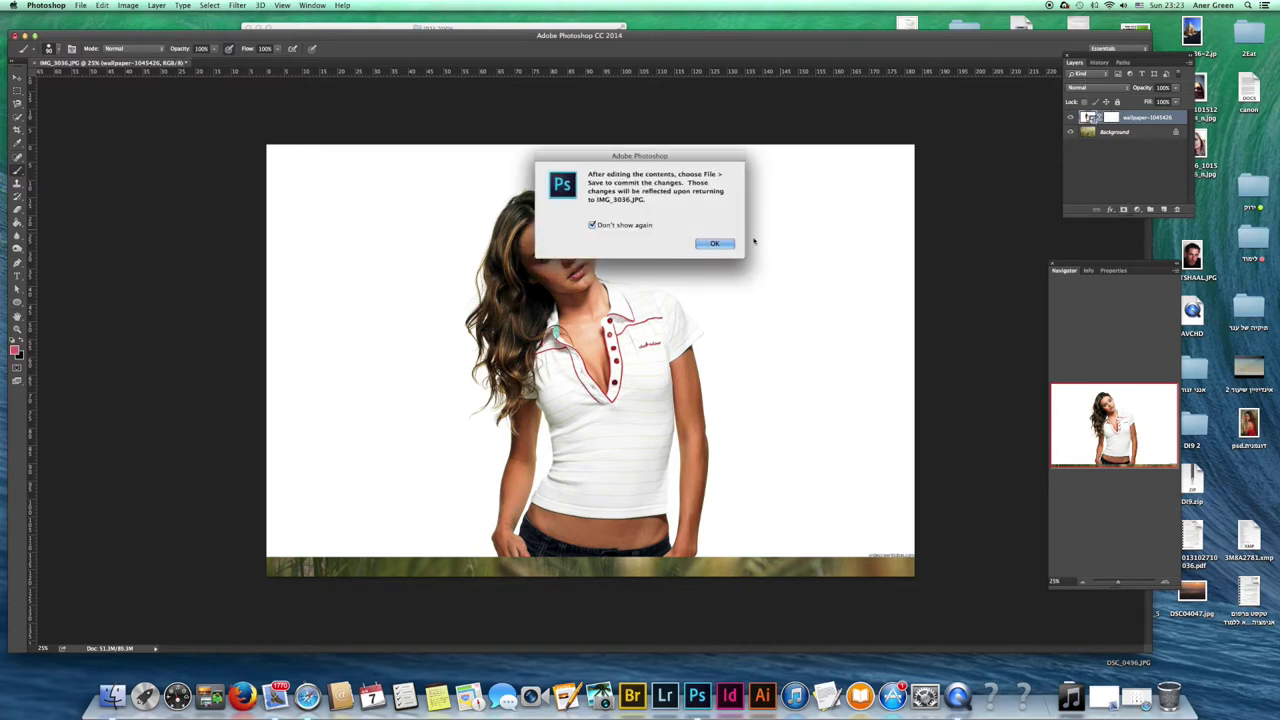
pyautogui.click(714, 243)
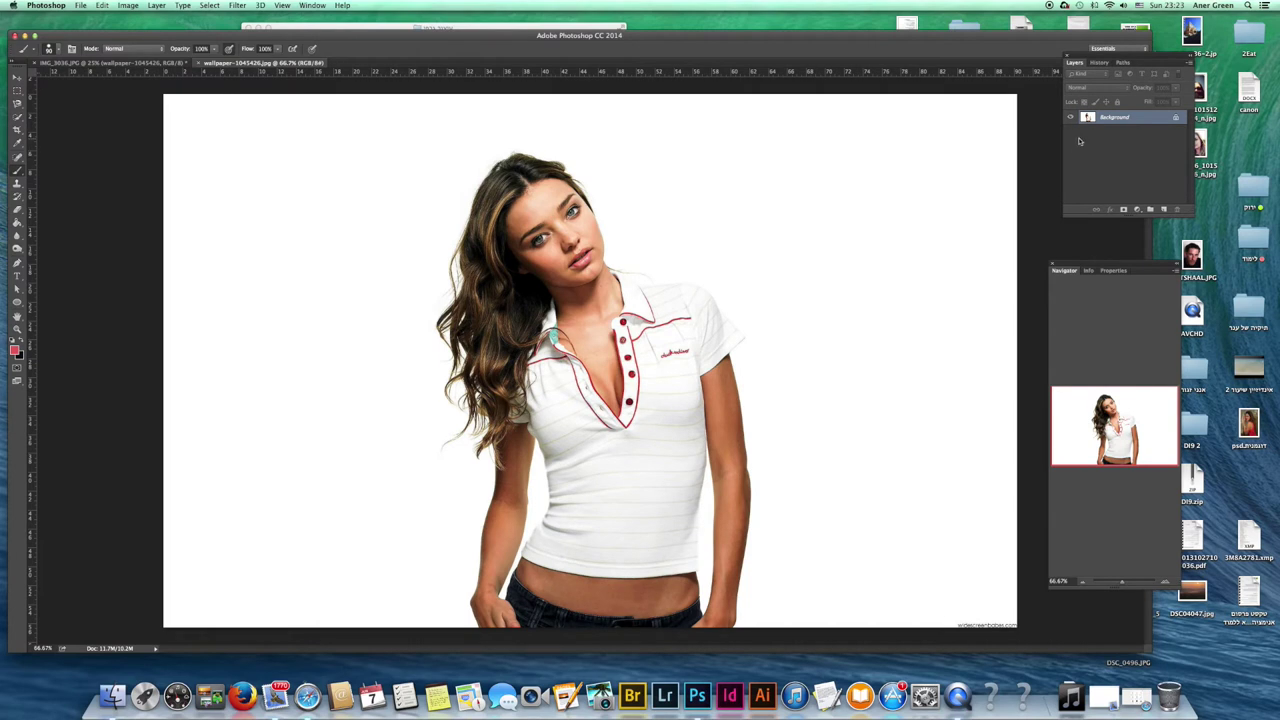
pyautogui.press('super+s')
pyautogui.press('super+w')
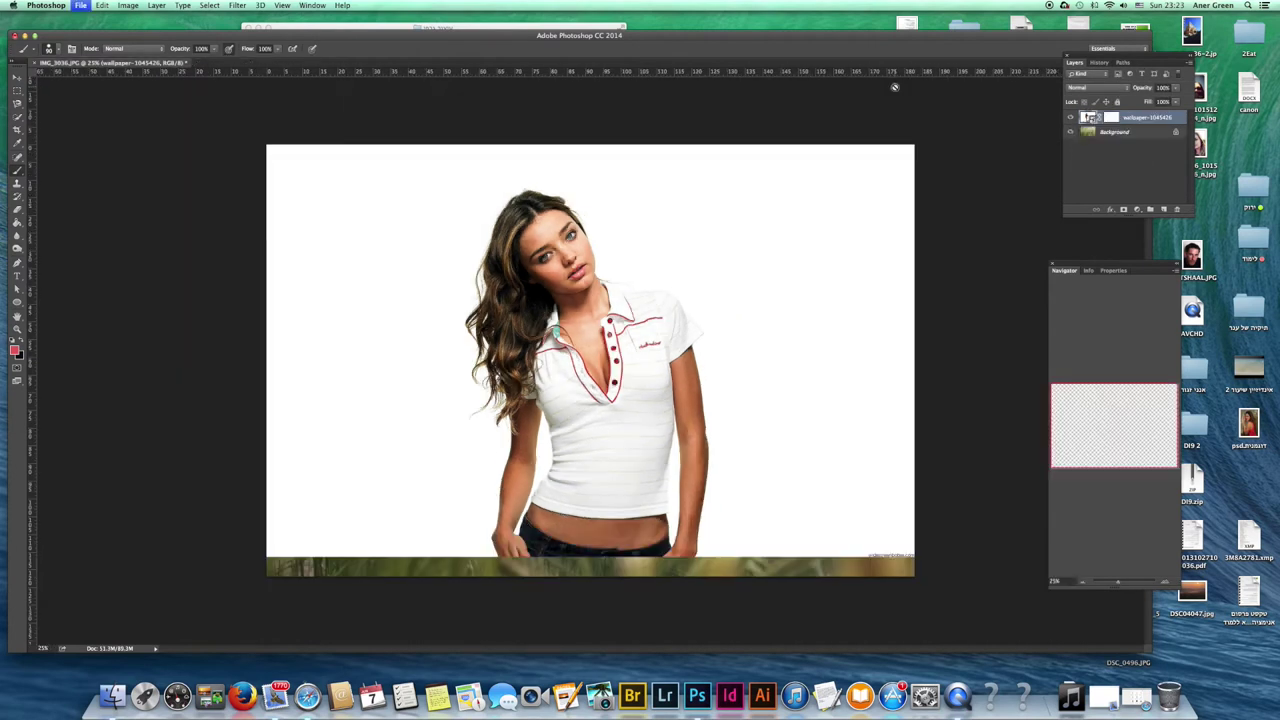
# Delete the layer mask from the wallpaper layer and rasterize the smart object
pyautogui.click(1110, 118)
pyautogui.moveTo(1100, 118); pyautogui.dragTo(1177, 210)
pyautogui.rightClick(1092, 118)
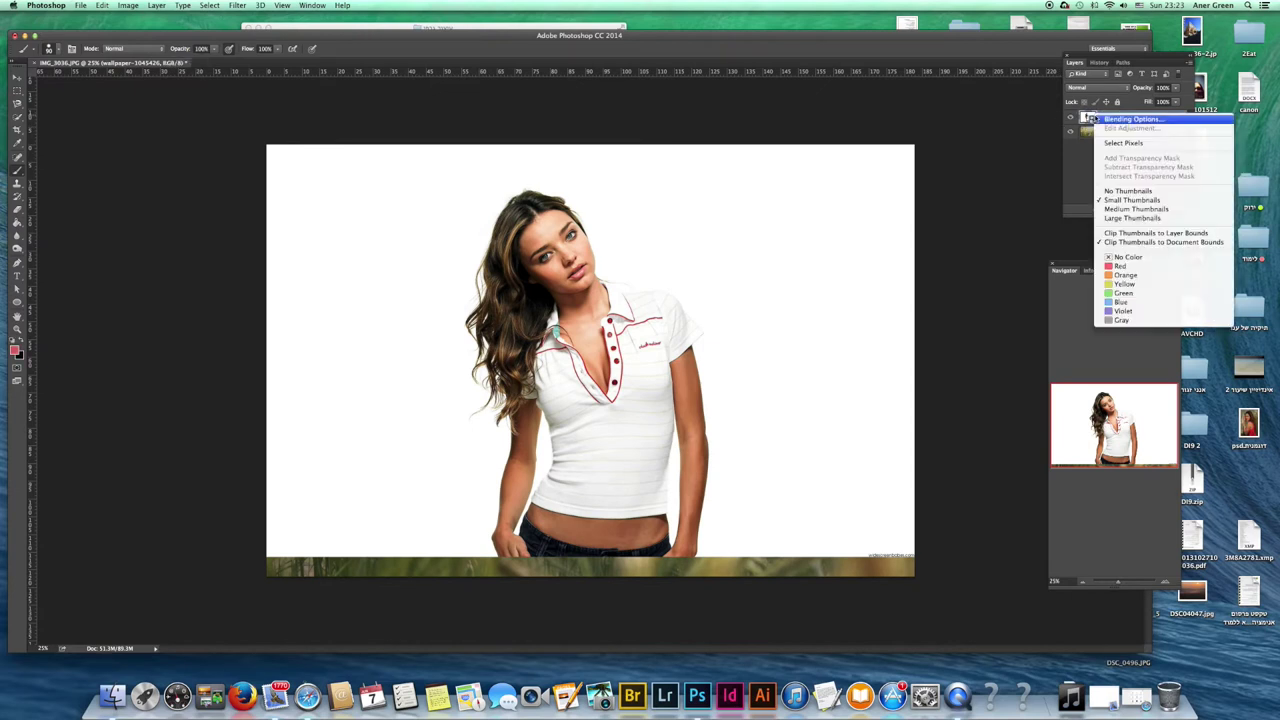
pyautogui.click(1088, 120)
pyautogui.rightClick(1110, 120)
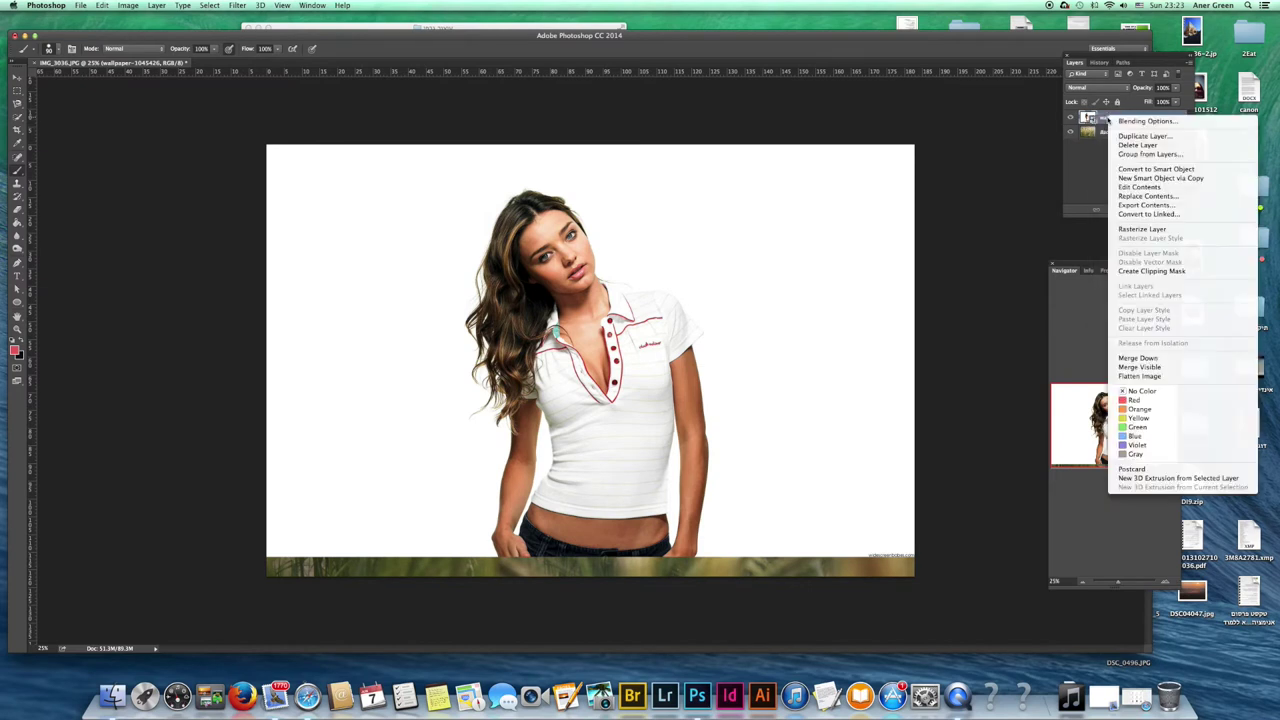
pyautogui.click(1140, 229)
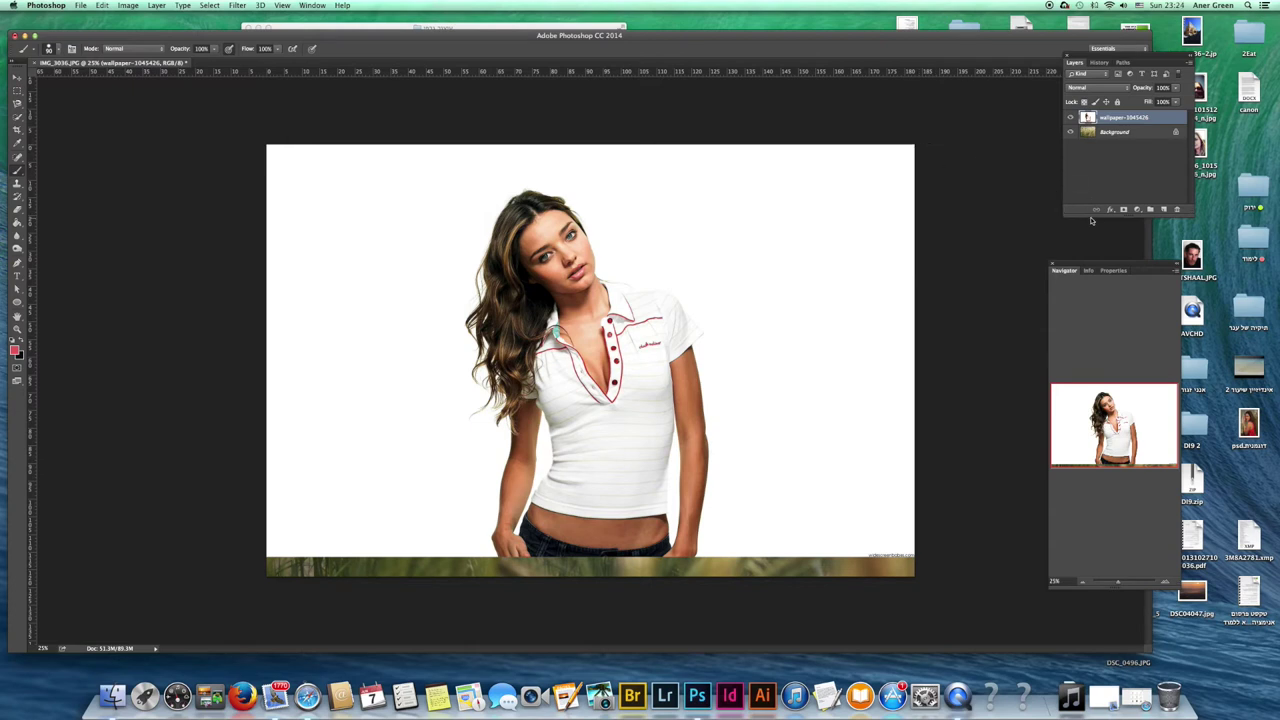
# Add a layer mask to the wallpaper layer and set up a soft round brush at 500 px
pyautogui.click(1123, 210)
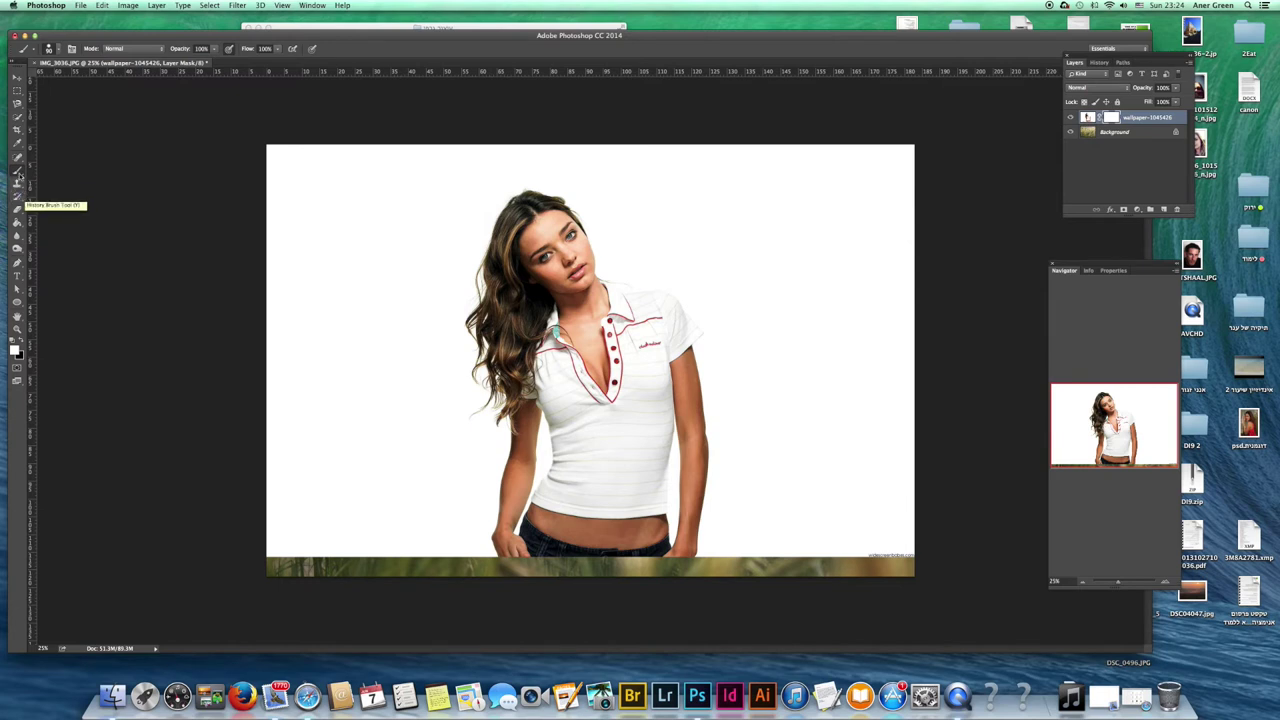
pyautogui.click(58, 48)
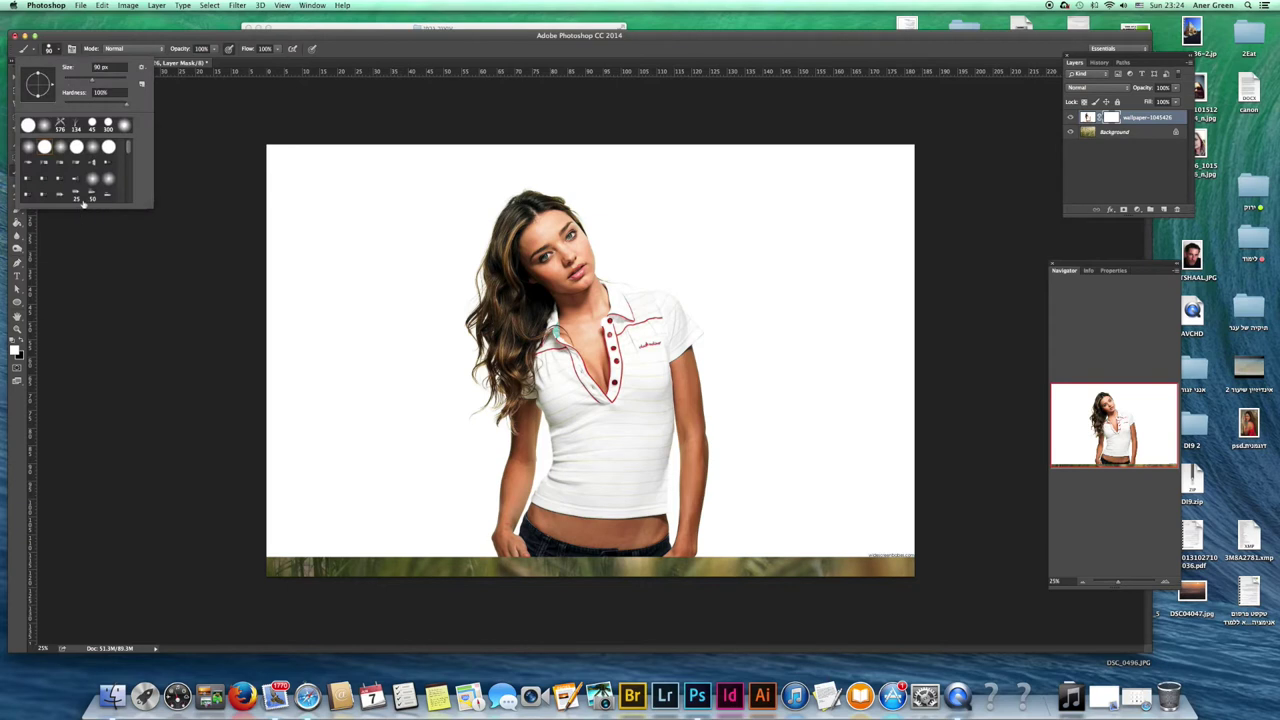
pyautogui.click(93, 150)
pyautogui.click(60, 50)
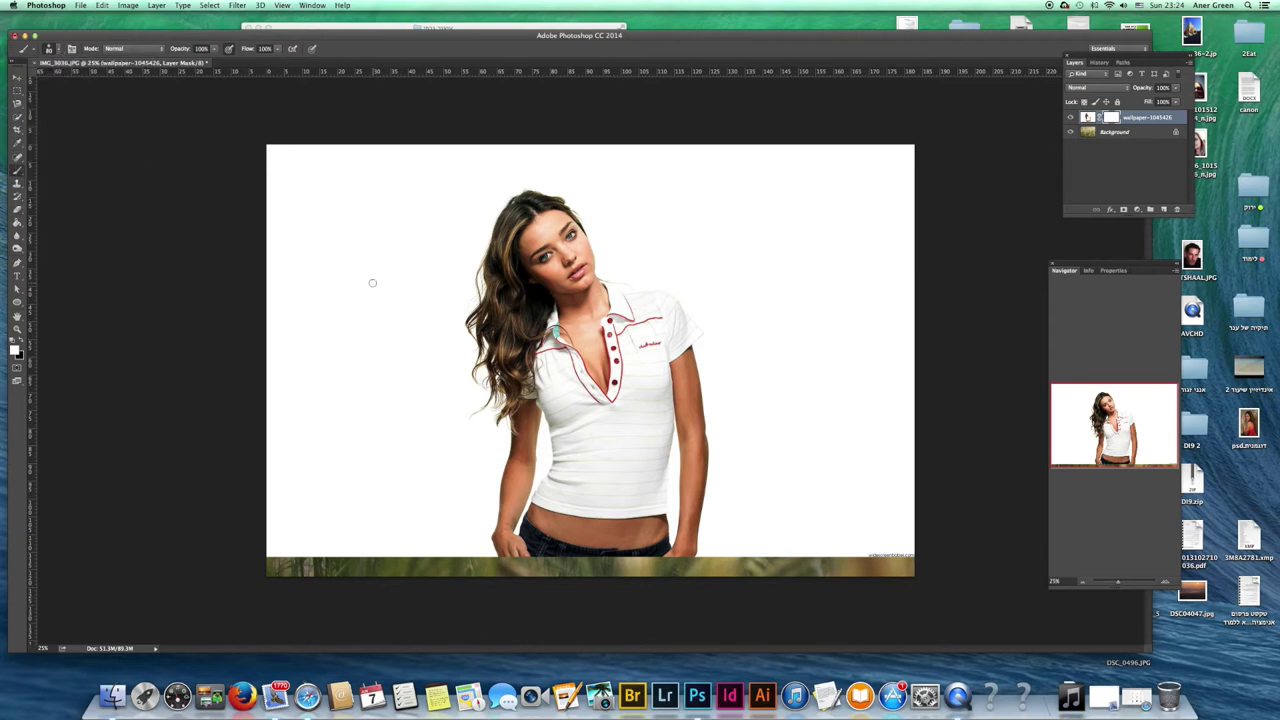
pyautogui.press(']')
pyautogui.press(']')
pyautogui.press(']')
pyautogui.press(']')
pyautogui.press(']')
pyautogui.press(']')
pyautogui.press(']')
pyautogui.press(']')
# Paint black on the mask around the model to reveal the grass field, and brush white along the hair edge
pyautogui.moveTo(615, 185)
pyautogui.mouseDown()
pyautogui.moveTo(629, 244)
pyautogui.moveTo(718, 282)
pyautogui.moveTo(753, 325)
pyautogui.moveTo(776, 484)
pyautogui.moveTo(830, 488)
pyautogui.moveTo(820, 368)
pyautogui.moveTo(688, 206)
pyautogui.mouseUp()
pyautogui.moveTo(377, 211)
pyautogui.mouseDown()
pyautogui.moveTo(343, 265)
pyautogui.moveTo(339, 442)
pyautogui.moveTo(354, 477)
pyautogui.moveTo(386, 435)
pyautogui.moveTo(387, 335)
pyautogui.moveTo(465, 219)
pyautogui.moveTo(426, 197)
pyautogui.moveTo(398, 258)
pyautogui.moveTo(397, 488)
pyautogui.moveTo(436, 413)
pyautogui.moveTo(435, 288)
pyautogui.moveTo(452, 433)
pyautogui.moveTo(401, 527)
pyautogui.moveTo(332, 484)
pyautogui.moveTo(353, 432)
pyautogui.moveTo(563, 196)
pyautogui.moveTo(487, 168)
pyautogui.moveTo(613, 174)
pyautogui.moveTo(773, 293)
pyautogui.moveTo(735, 315)
pyautogui.moveTo(755, 522)
pyautogui.moveTo(730, 485)
pyautogui.moveTo(772, 540)
pyautogui.moveTo(850, 468)
pyautogui.mouseUp()
pyautogui.moveTo(450, 405)
pyautogui.mouseDown()
pyautogui.moveTo(468, 477)
pyautogui.moveTo(443, 530)
pyautogui.moveTo(453, 522)
pyautogui.moveTo(429, 493)
pyautogui.mouseUp()
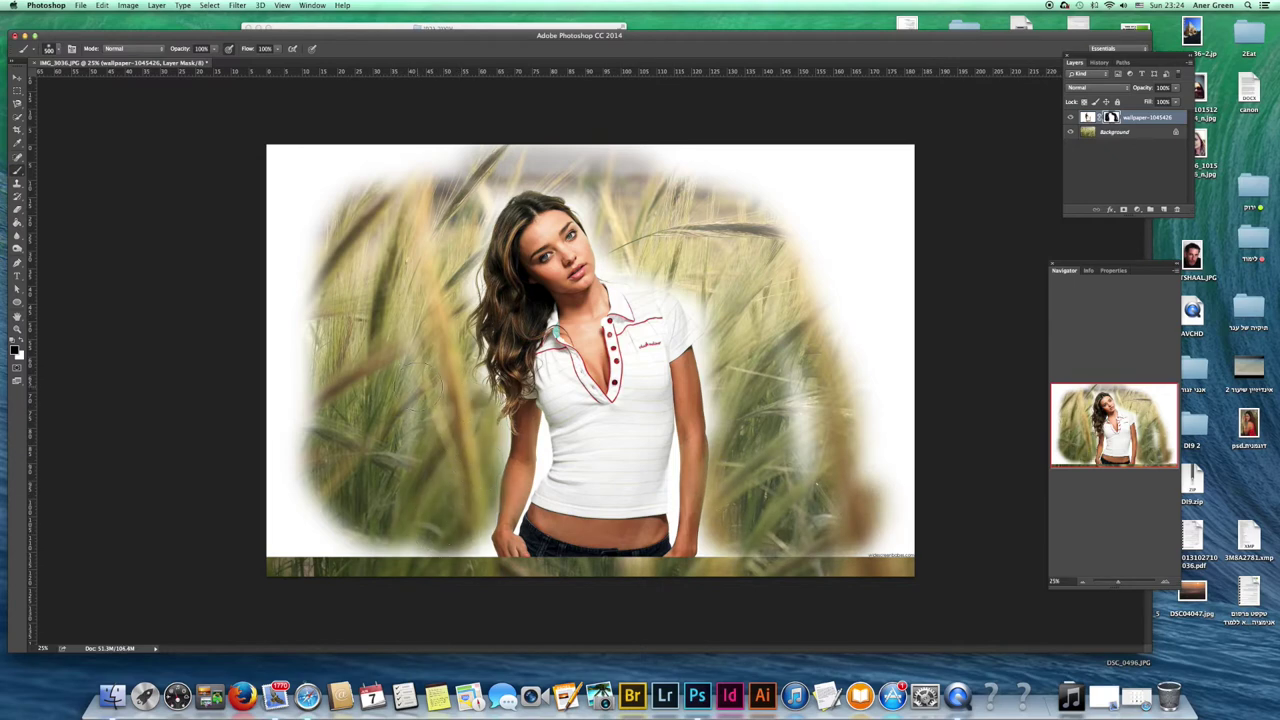
pyautogui.press('x')
pyautogui.moveTo(487, 433)
pyautogui.mouseDown()
pyautogui.moveTo(470, 500)
pyautogui.moveTo(478, 530)
pyautogui.moveTo(472, 300)
pyautogui.moveTo(490, 272)
pyautogui.mouseUp()
# Undo all the brush strokes on the layer mask
pyautogui.hotkey('ctrl', 'z')
pyautogui.hotkey('ctrl', 'alt', 'z')
pyautogui.hotkey('ctrl', 'alt', 'z')
pyautogui.hotkey('ctrl', 'alt', 'z')
pyautogui.hotkey('ctrl', 'alt', 'z')
pyautogui.hotkey('ctrl', 'alt', 'z')
pyautogui.hotkey('ctrl', 'alt', 'z')
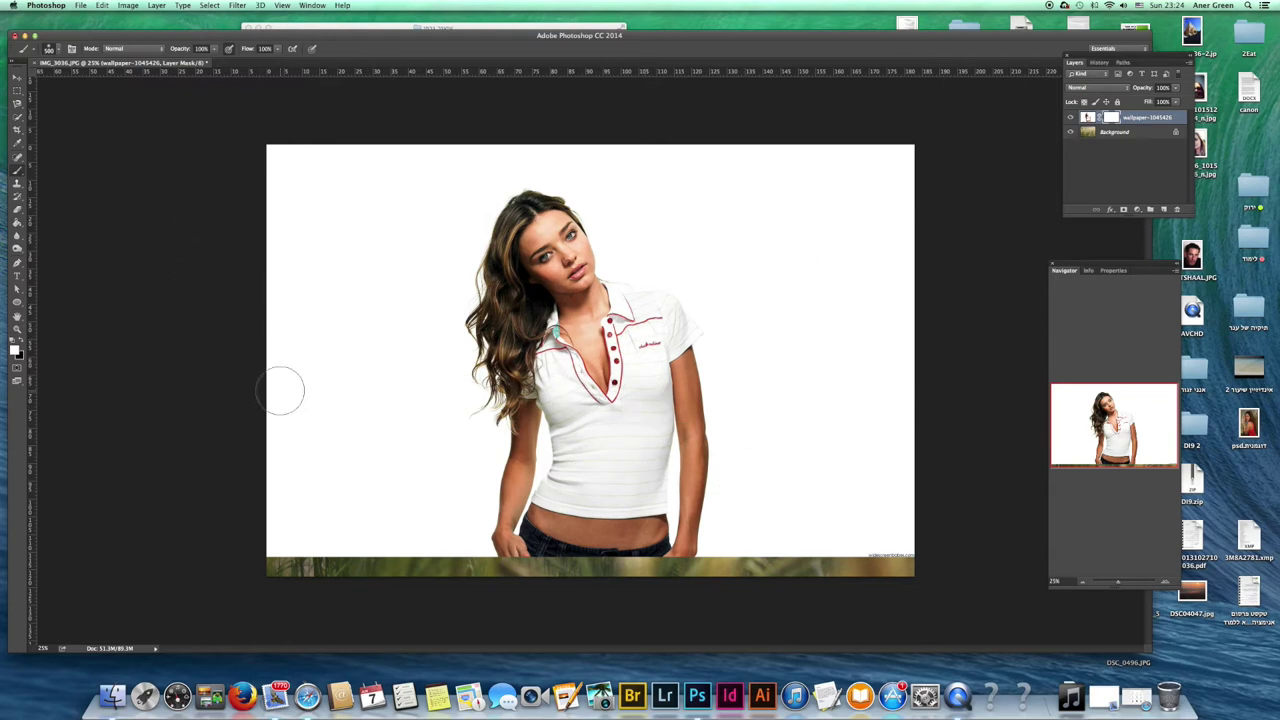
# Paint black on the mask over the shirt and neck at about 49% brush opacity, and over the hair and arms at 27%
pyautogui.press('x')
pyautogui.moveTo(213, 48); pyautogui.dragTo(212, 62)
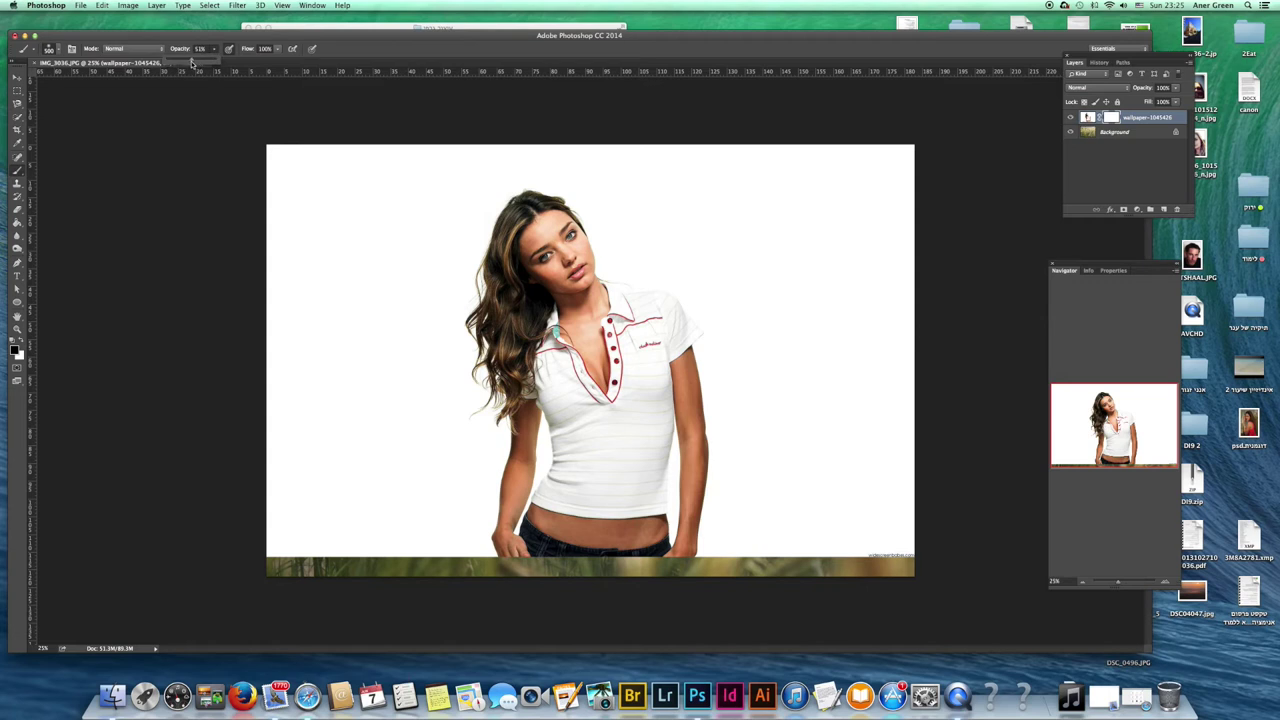
pyautogui.moveTo(193, 63); pyautogui.dragTo(191, 63)
pyautogui.moveTo(604, 410)
pyautogui.mouseDown()
pyautogui.moveTo(587, 481)
pyautogui.moveTo(602, 502)
pyautogui.moveTo(625, 477)
pyautogui.moveTo(668, 328)
pyautogui.mouseUp()
pyautogui.moveTo(548, 333)
pyautogui.mouseDown()
pyautogui.moveTo(587, 460)
pyautogui.moveTo(566, 513)
pyautogui.moveTo(619, 498)
pyautogui.moveTo(629, 533)
pyautogui.moveTo(614, 513)
pyautogui.moveTo(540, 545)
pyautogui.mouseUp()
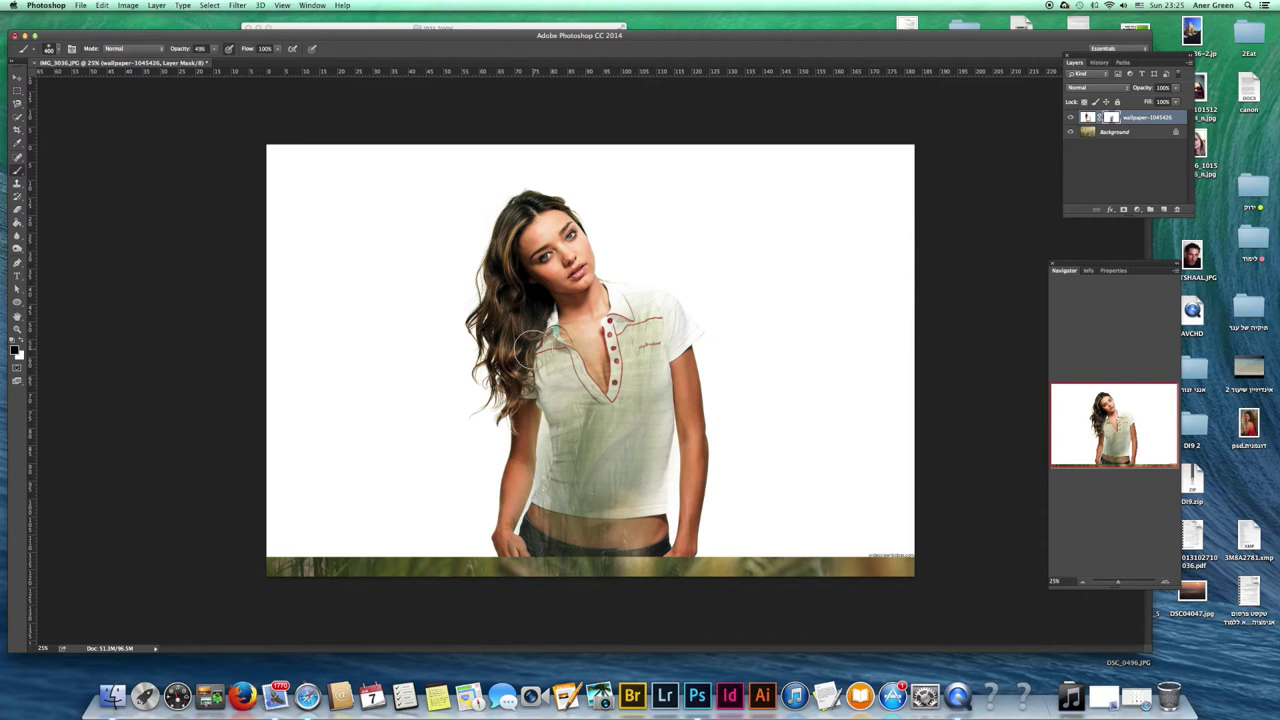
pyautogui.moveTo(540, 350)
pyautogui.mouseDown()
pyautogui.moveTo(579, 348)
pyautogui.moveTo(549, 375)
pyautogui.moveTo(574, 411)
pyautogui.moveTo(570, 375)
pyautogui.mouseUp()
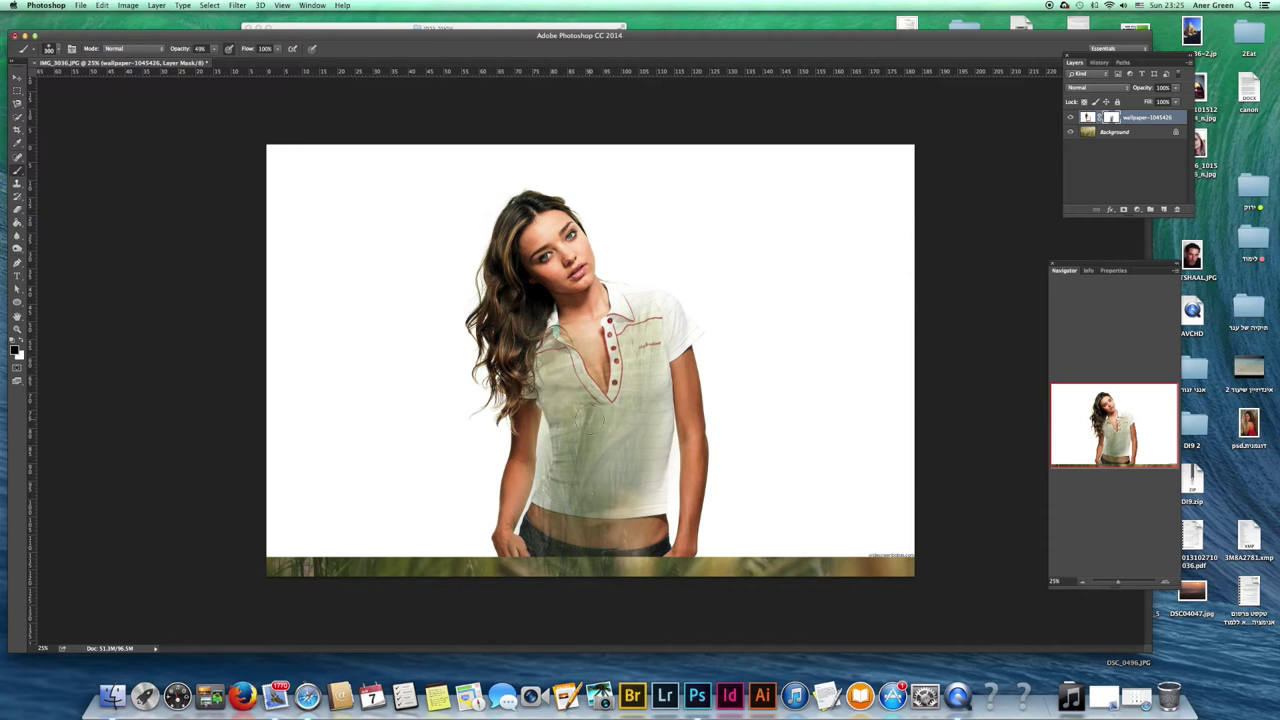
pyautogui.moveTo(596, 380)
pyautogui.mouseDown()
pyautogui.moveTo(610, 313)
pyautogui.moveTo(580, 318)
pyautogui.moveTo(650, 325)
pyautogui.moveTo(585, 290)
pyautogui.mouseUp()
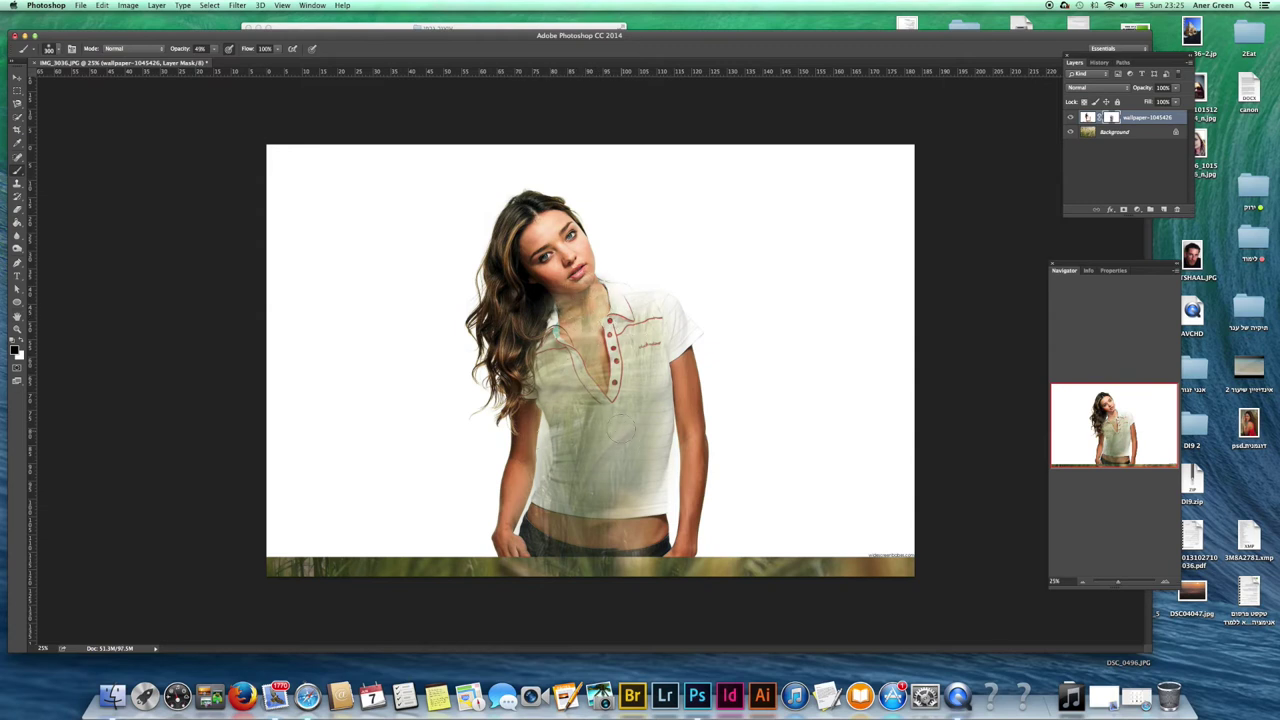
pyautogui.moveTo(553, 318); pyautogui.dragTo(560, 290)
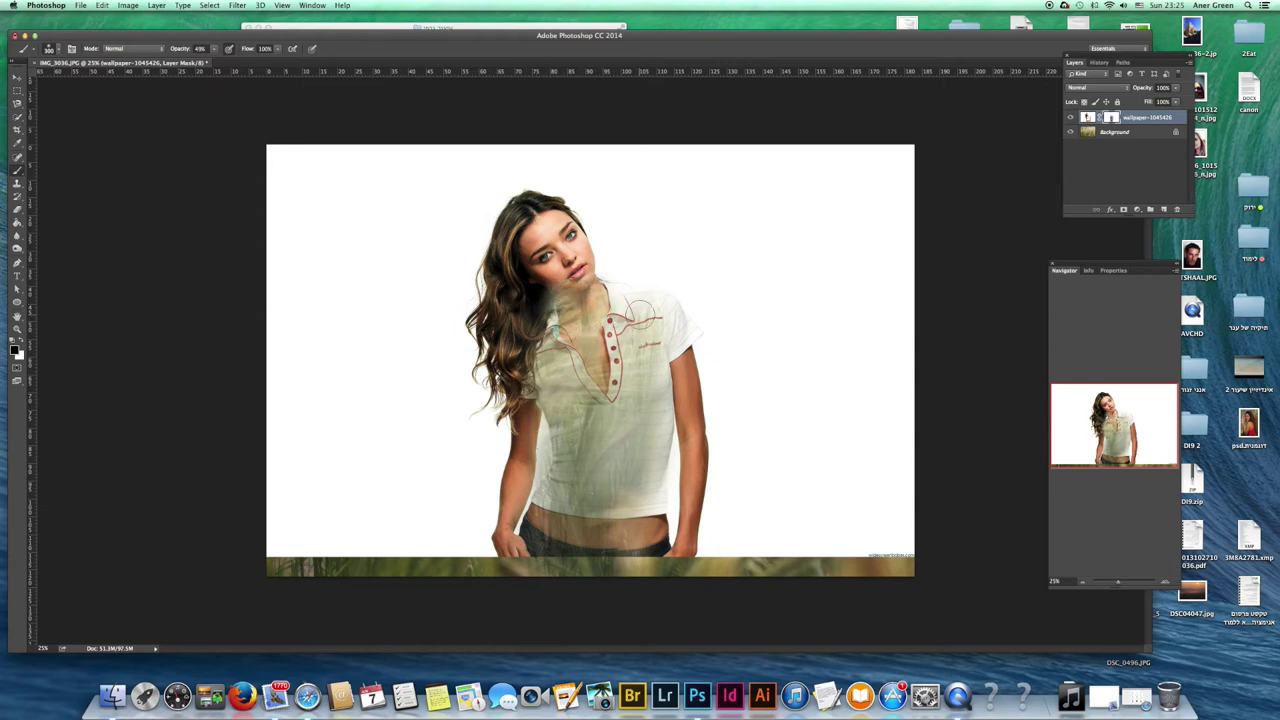
pyautogui.click(213, 49)
pyautogui.moveTo(505, 255)
pyautogui.mouseDown()
pyautogui.moveTo(503, 376)
pyautogui.moveTo(546, 225)
pyautogui.moveTo(553, 258)
pyautogui.moveTo(543, 225)
pyautogui.moveTo(491, 318)
pyautogui.moveTo(513, 372)
pyautogui.moveTo(671, 385)
pyautogui.moveTo(693, 352)
pyautogui.moveTo(685, 430)
pyautogui.moveTo(701, 520)
pyautogui.moveTo(526, 538)
pyautogui.moveTo(521, 460)
pyautogui.moveTo(526, 534)
pyautogui.mouseUp()
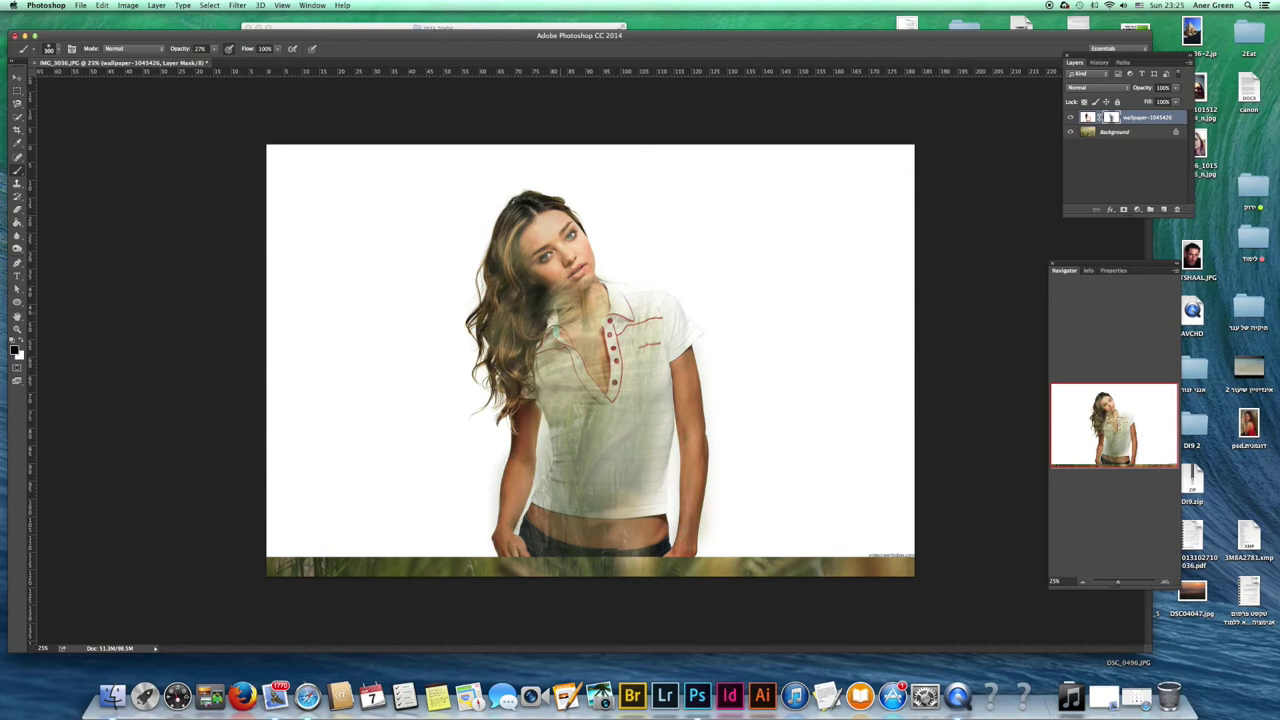
# Select the white background with the Magic Wand and clean up the selection around the shirt with the Quick Selection tool
pyautogui.press('w')
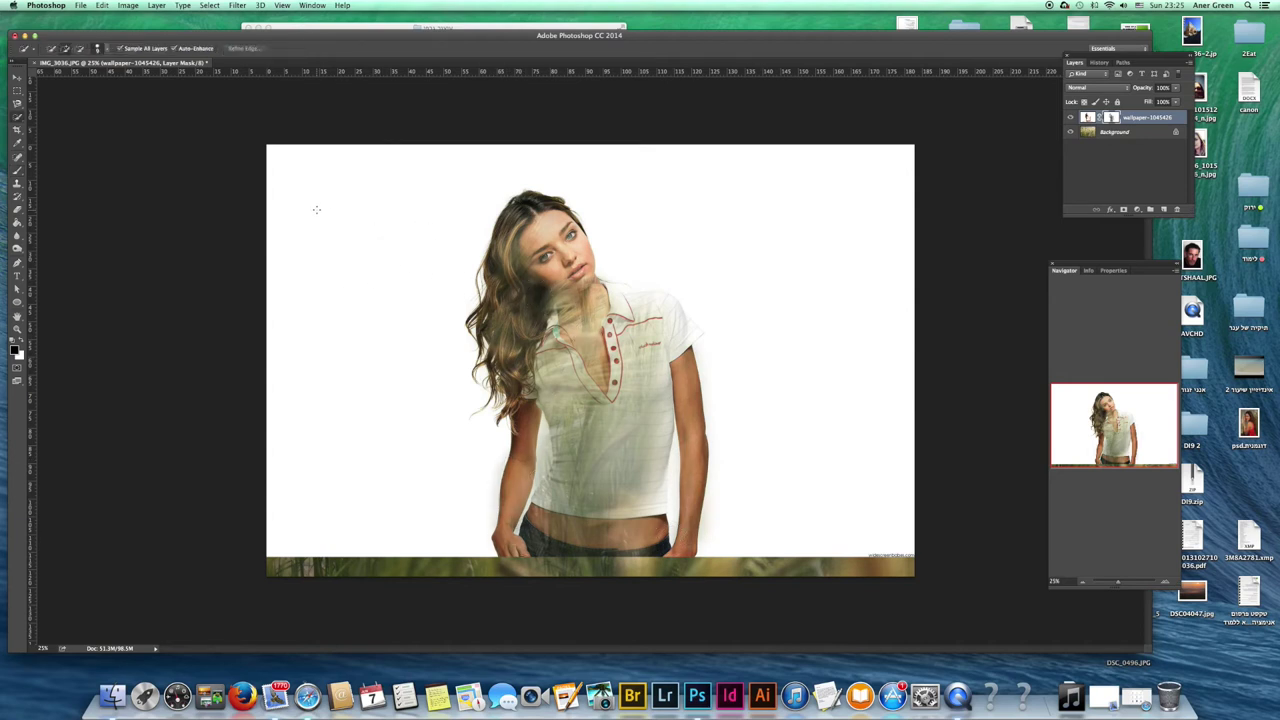
pyautogui.rightClick(17, 116)
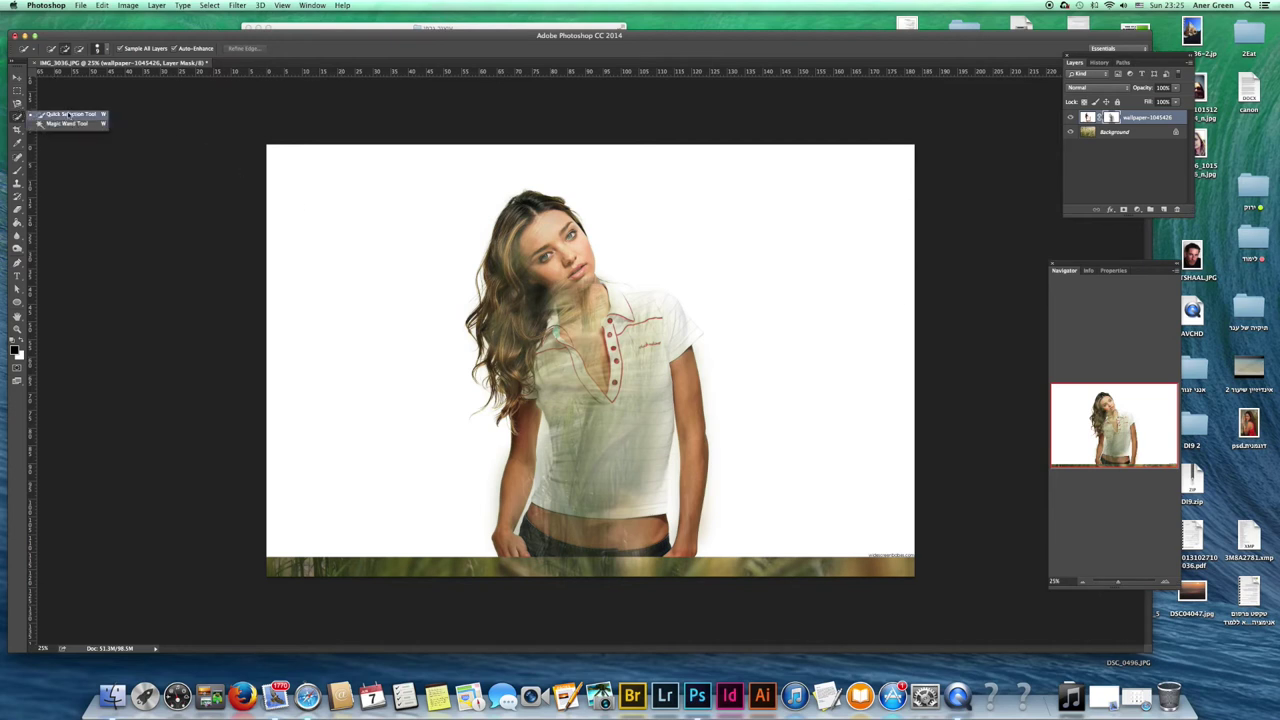
pyautogui.click(76, 123)
pyautogui.click(400, 264)
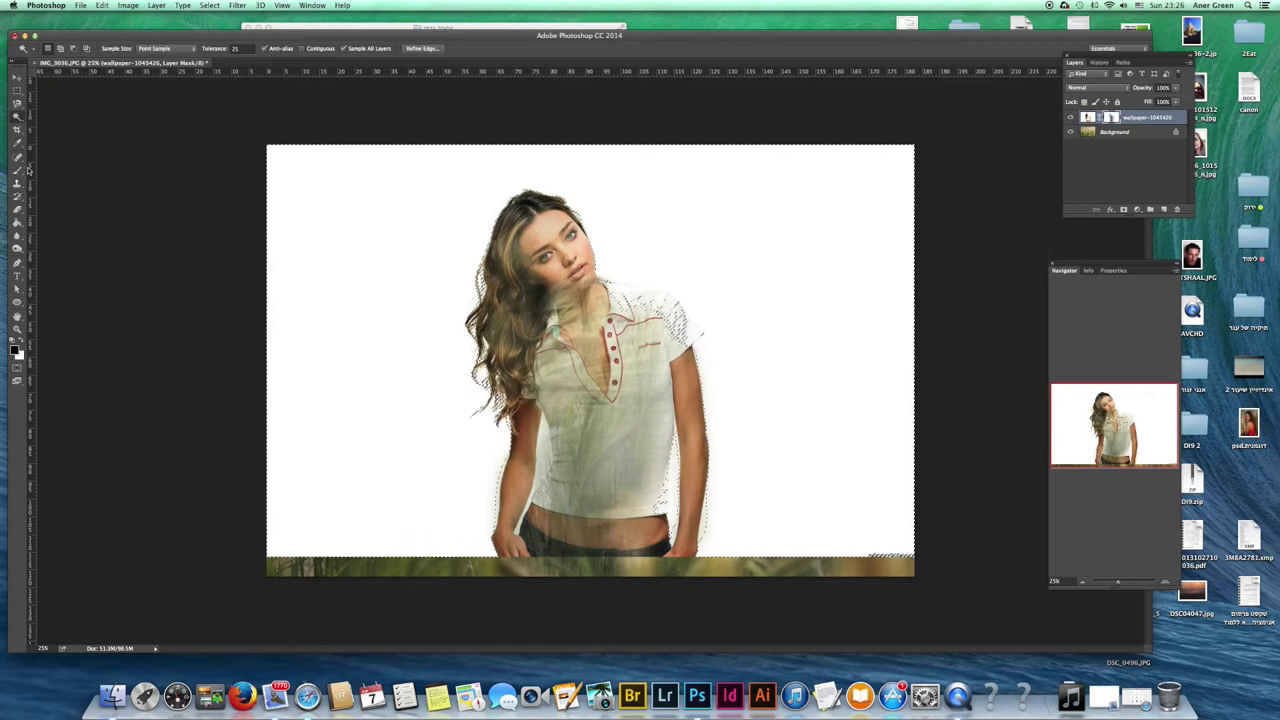
pyautogui.moveTo(16, 116); pyautogui.dragTo(41, 117)
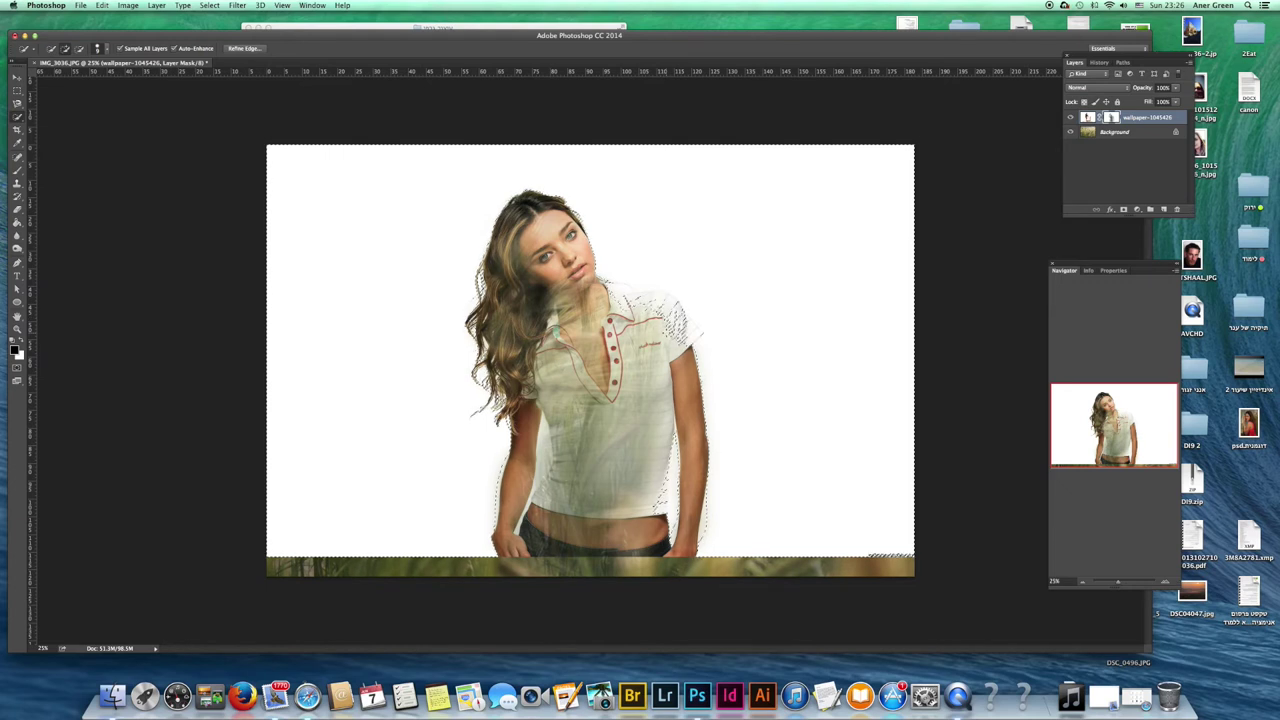
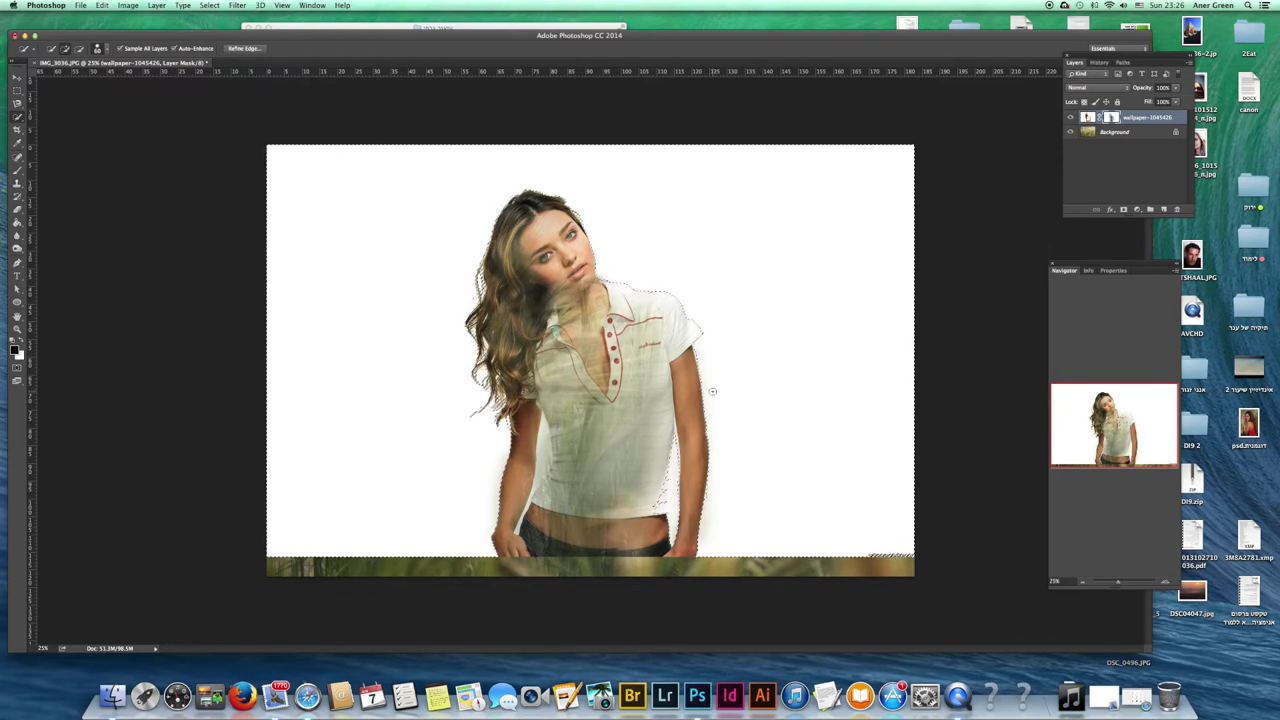
# Duplicate the wallpaper layer together with its mask and delete the layer mask from the copy
pyautogui.press('super+j')
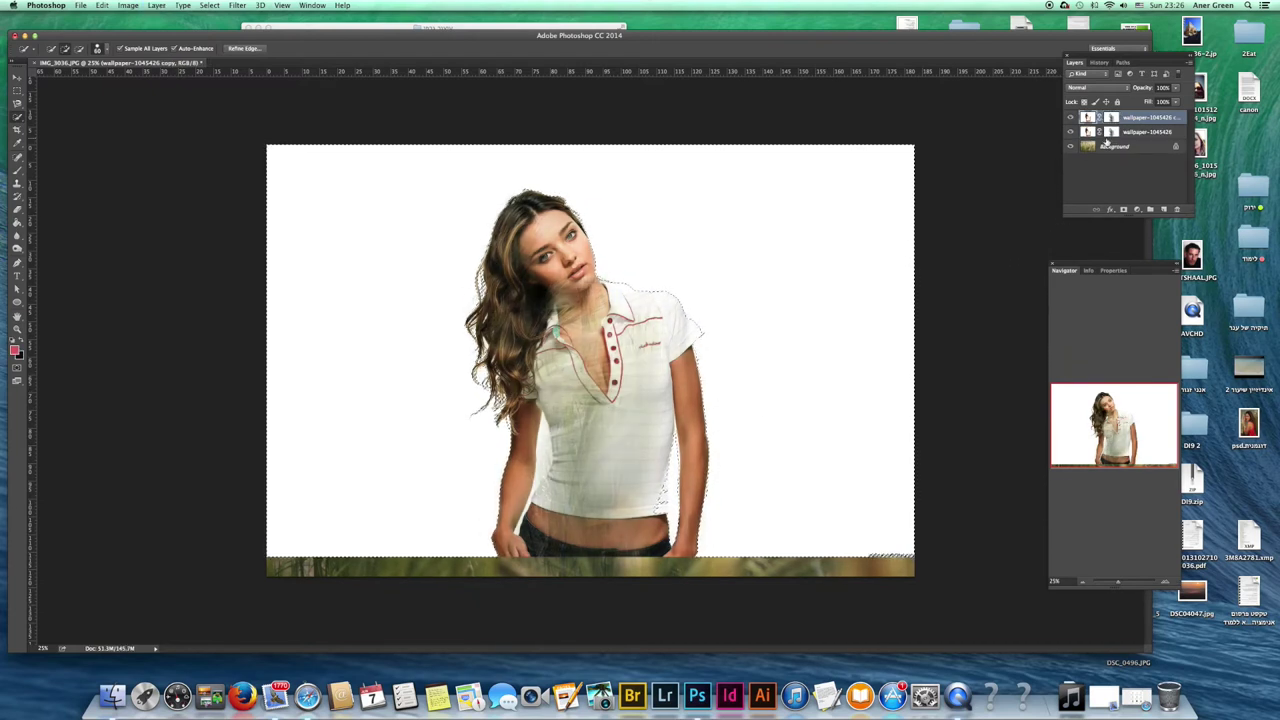
pyautogui.click(1113, 118)
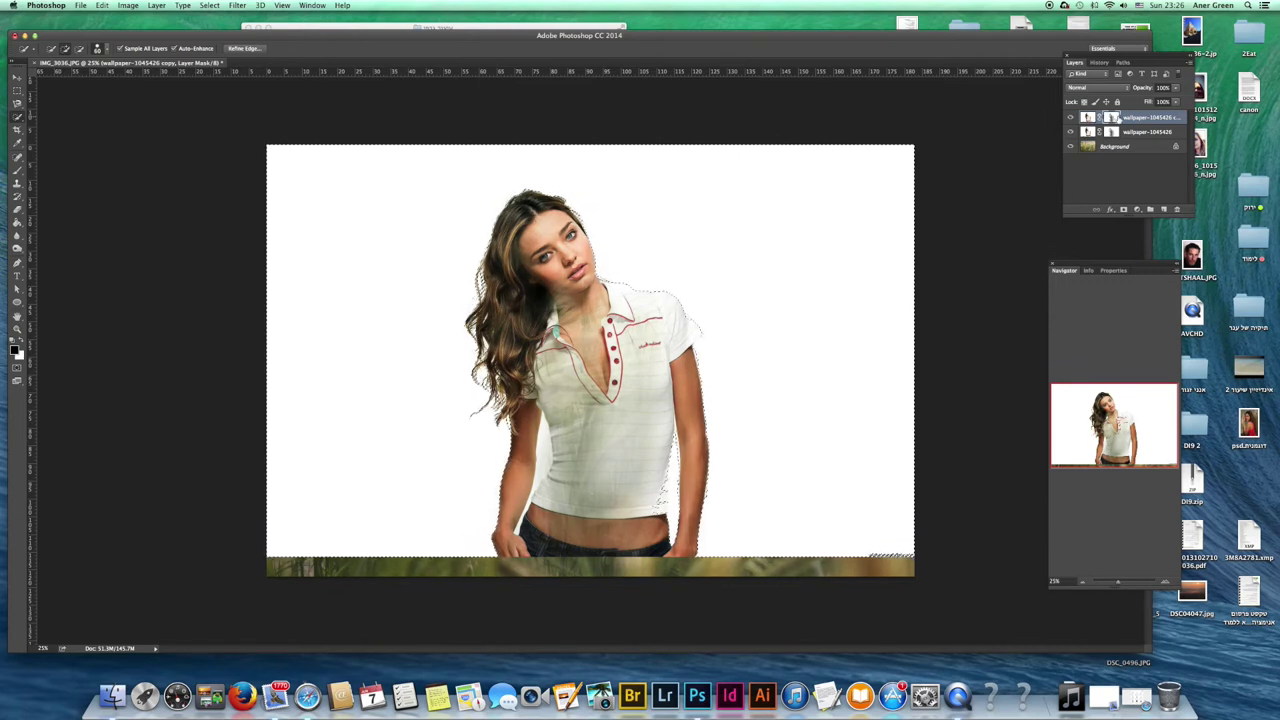
pyautogui.rightClick(1113, 118)
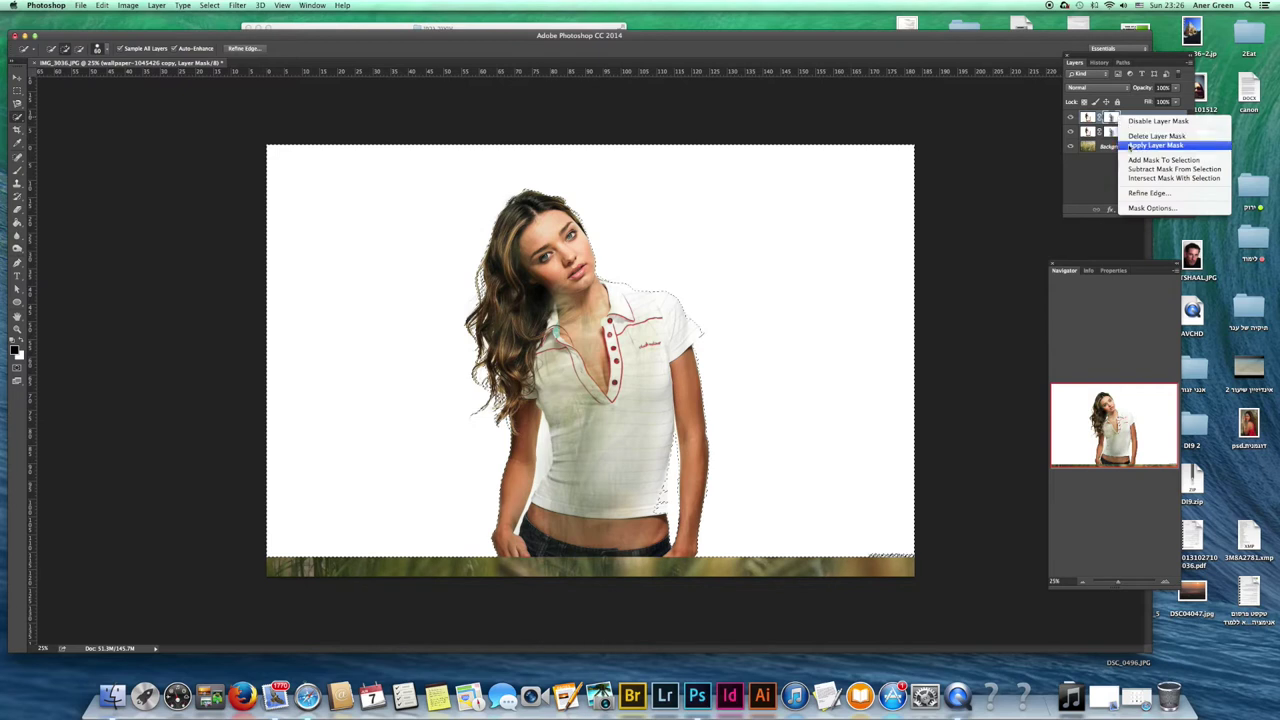
pyautogui.click(1130, 136)
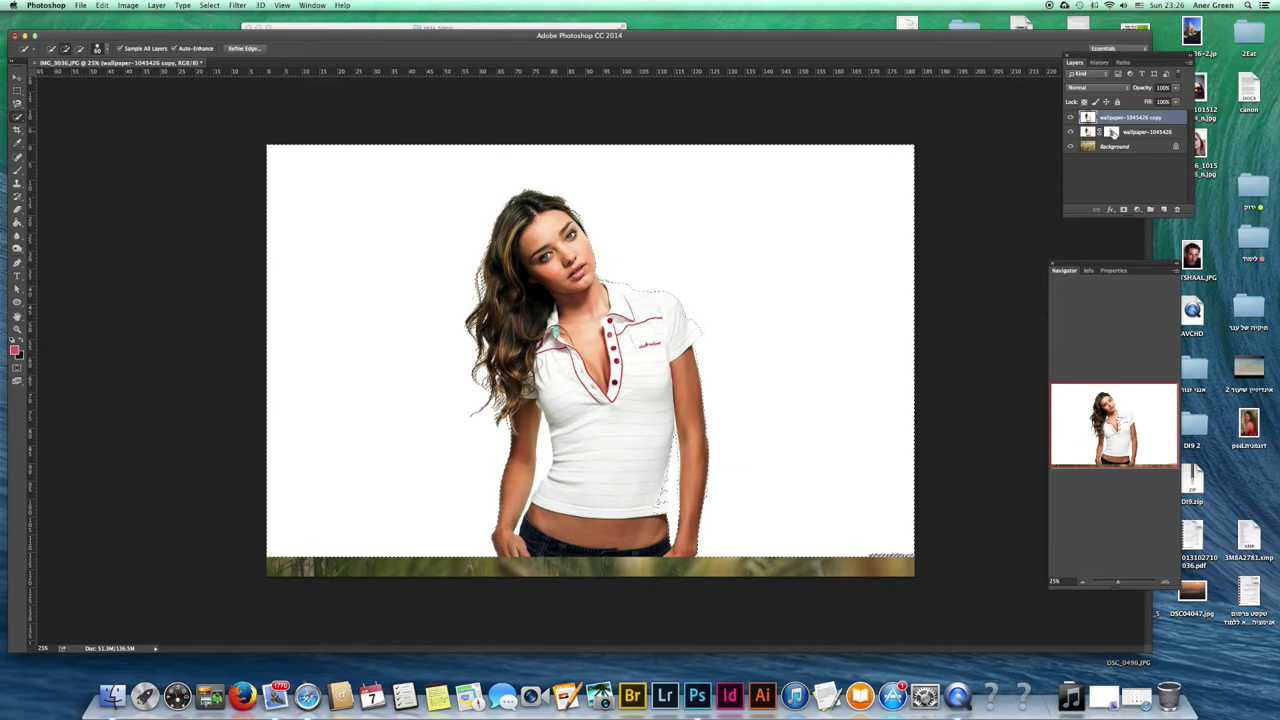
# Undo the mask deletion and discard the duplicated wallpaper layer
pyautogui.press('super+z')
pyautogui.press('super+z')
pyautogui.press('super+z')
pyautogui.press('super+z')
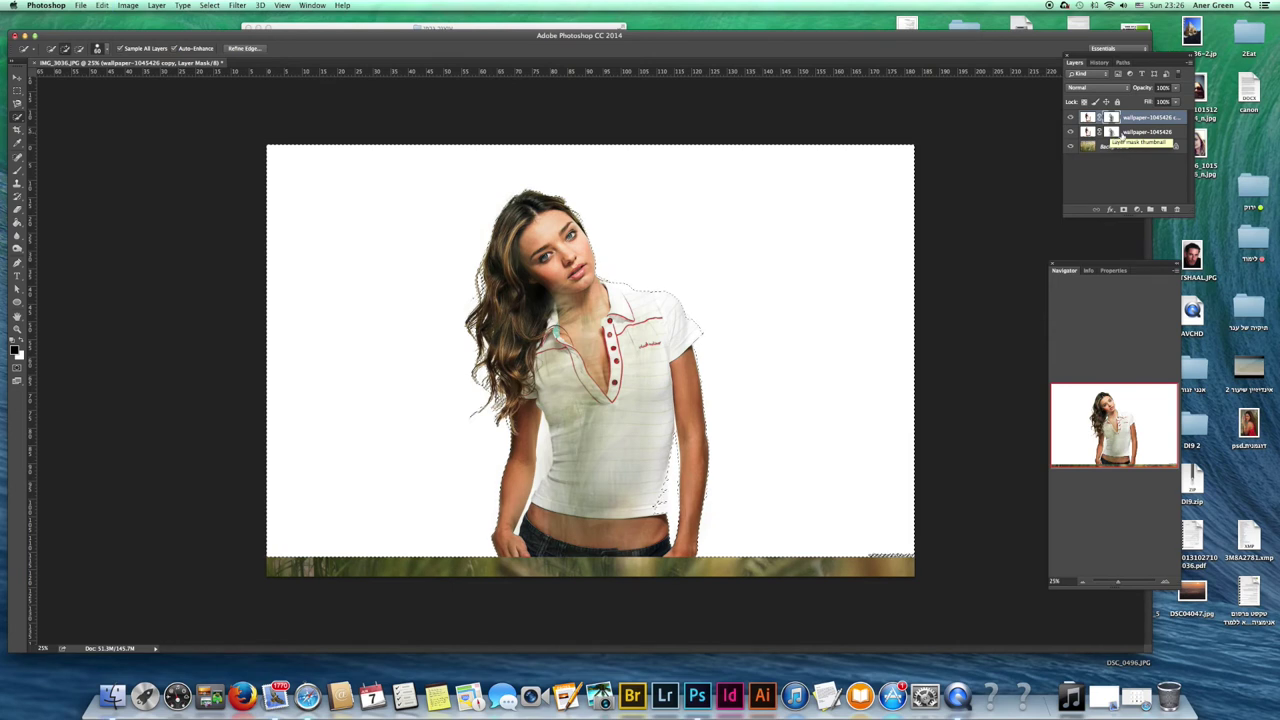
pyautogui.click(1087, 118)
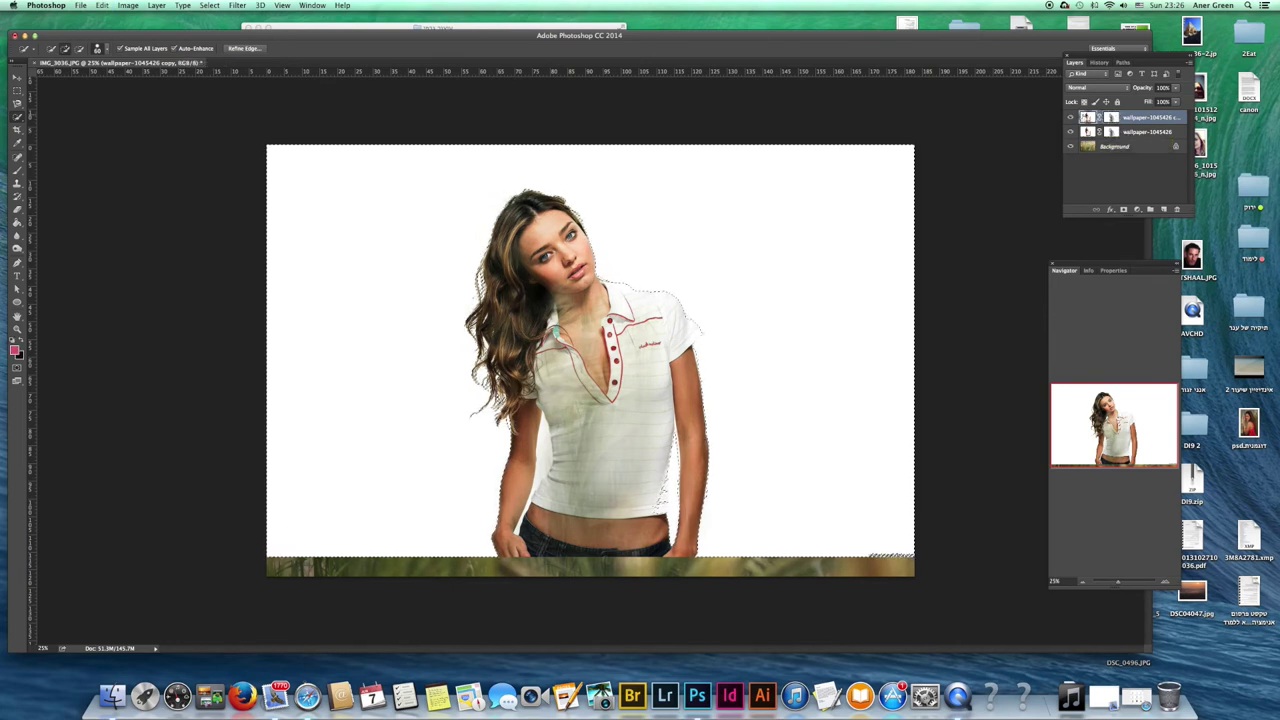
pyautogui.press('super+z')
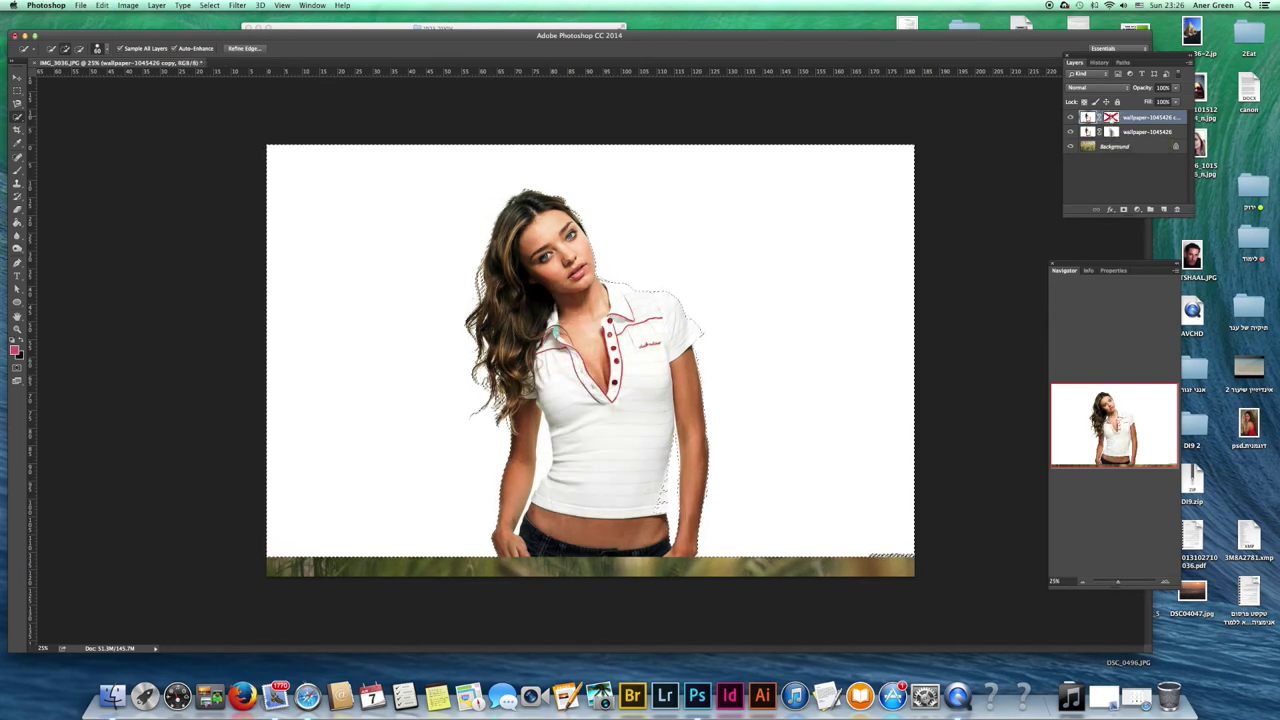
pyautogui.press('super+z')
pyautogui.moveTo(1087, 118); pyautogui.dragTo(1176, 212)
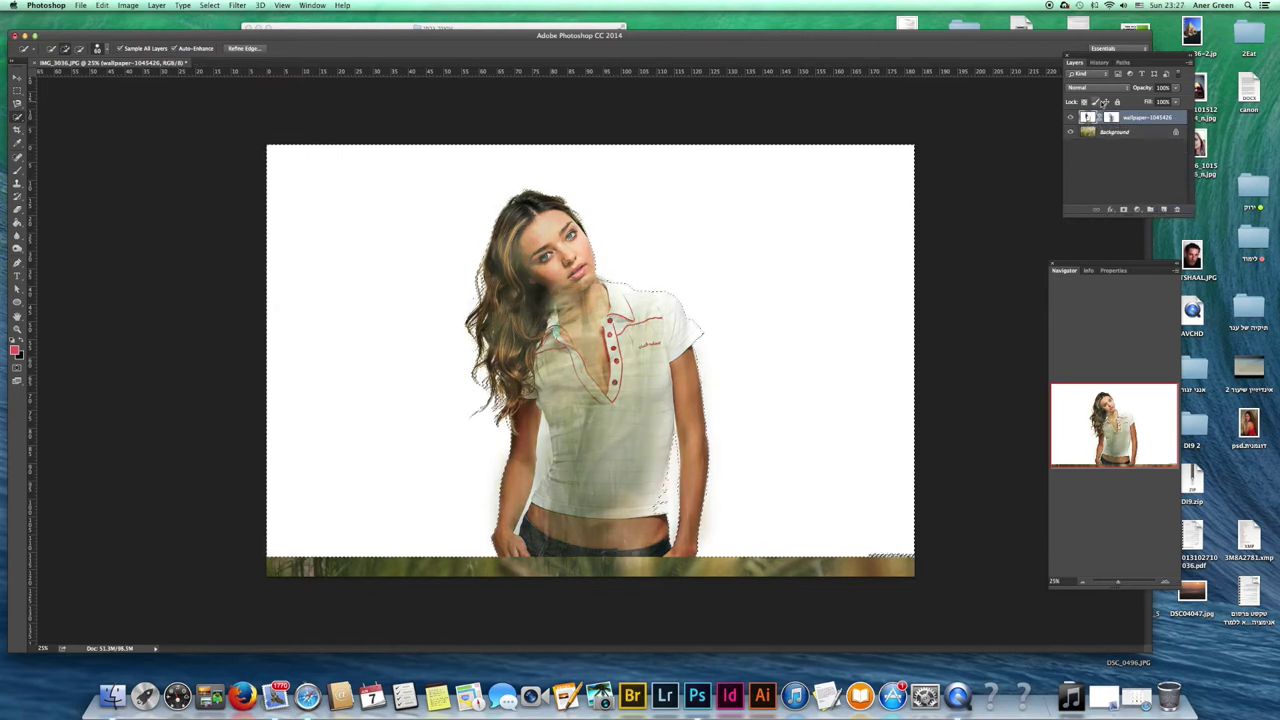
# Try copying the selected white background to a new layer and undo the copy
pyautogui.press('super+j')
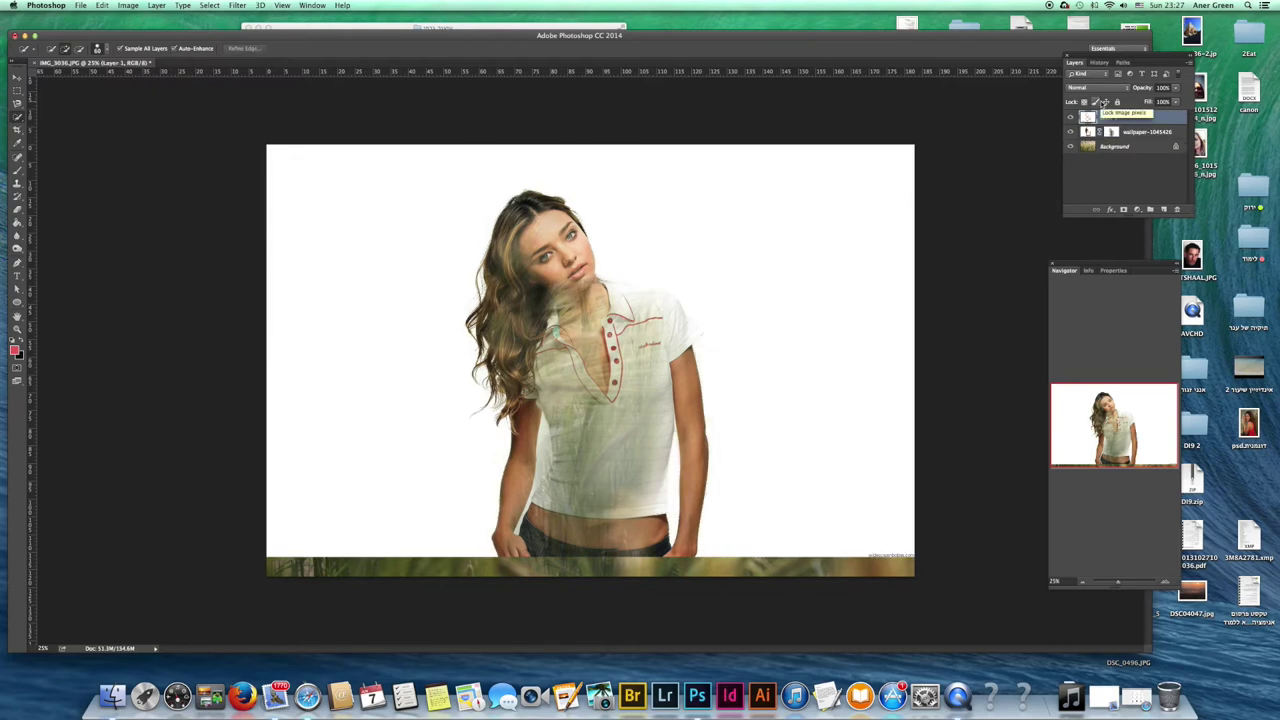
pyautogui.press('super+z')
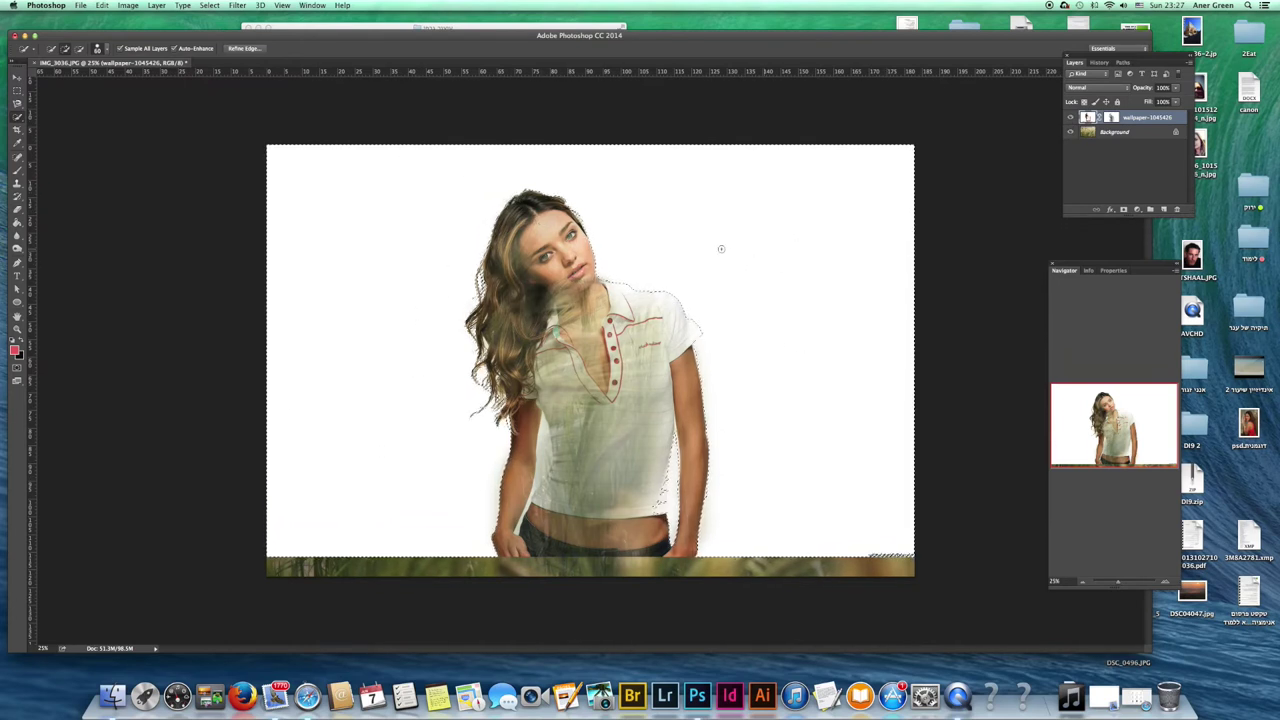
# Invert the selection to cover the model and grass strip, try copying it to a new layer and undo the copy
pyautogui.click(209, 5)
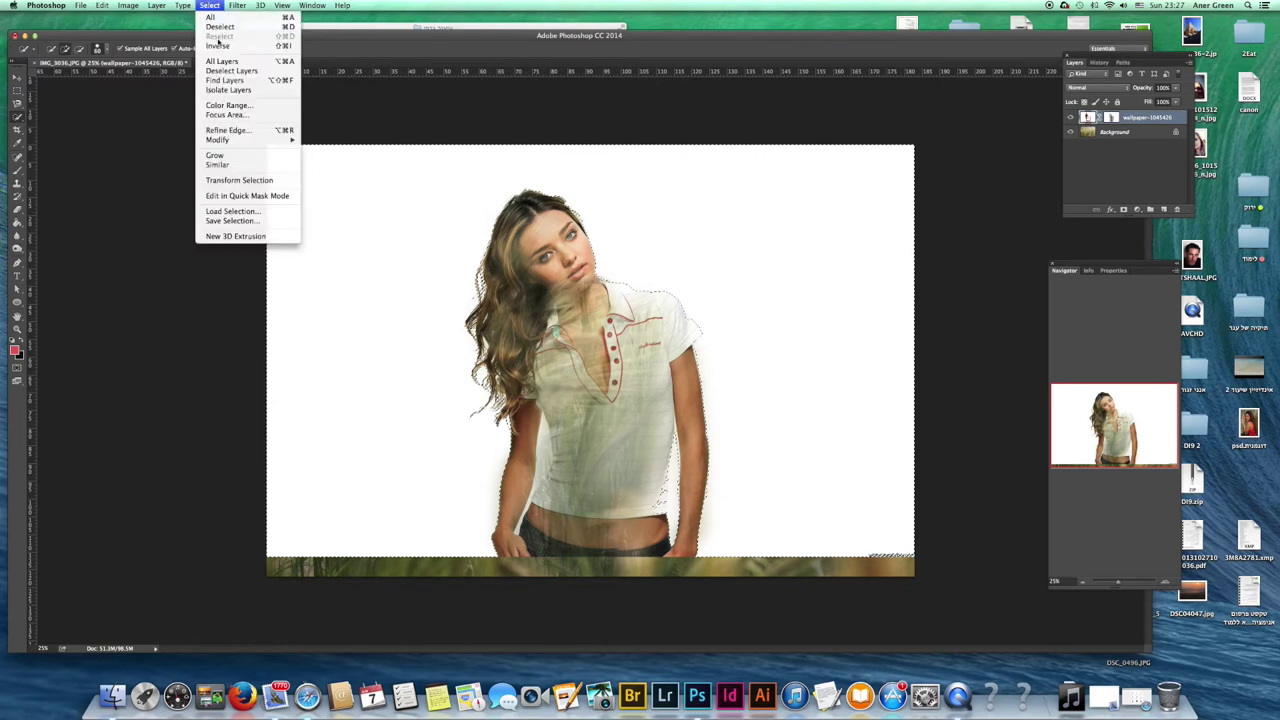
pyautogui.click(218, 46)
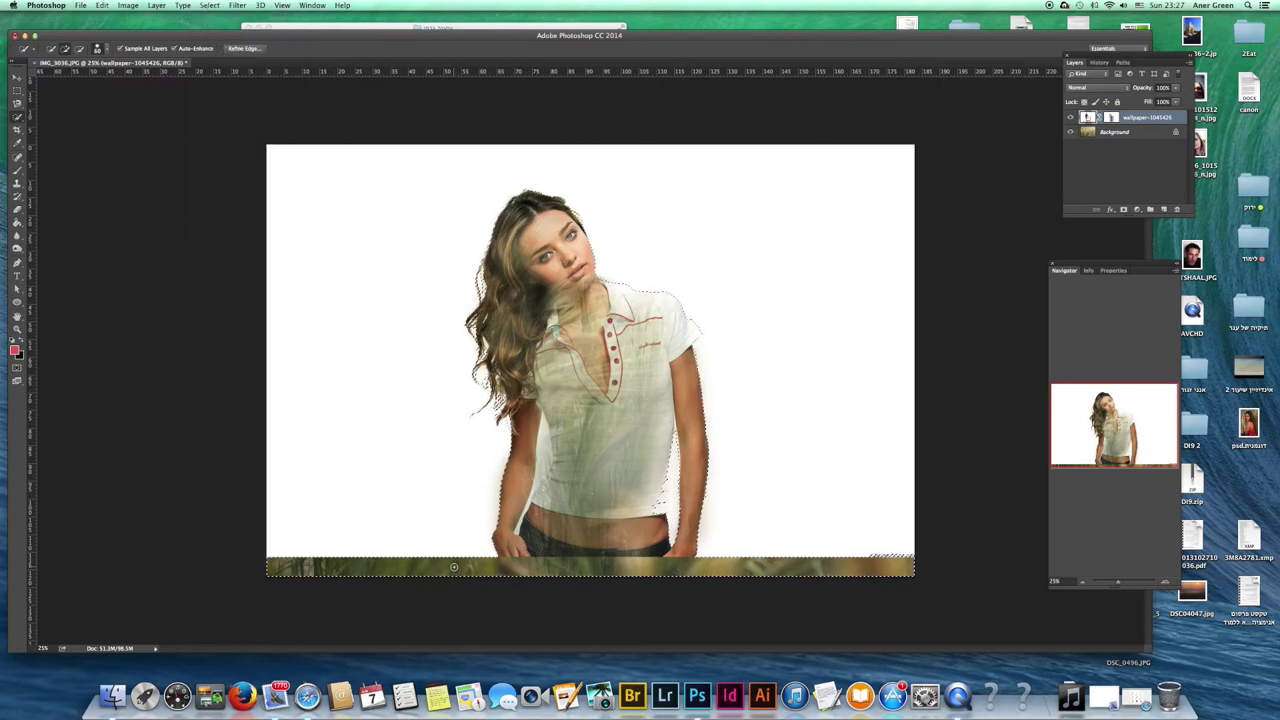
pyautogui.press('super+j')
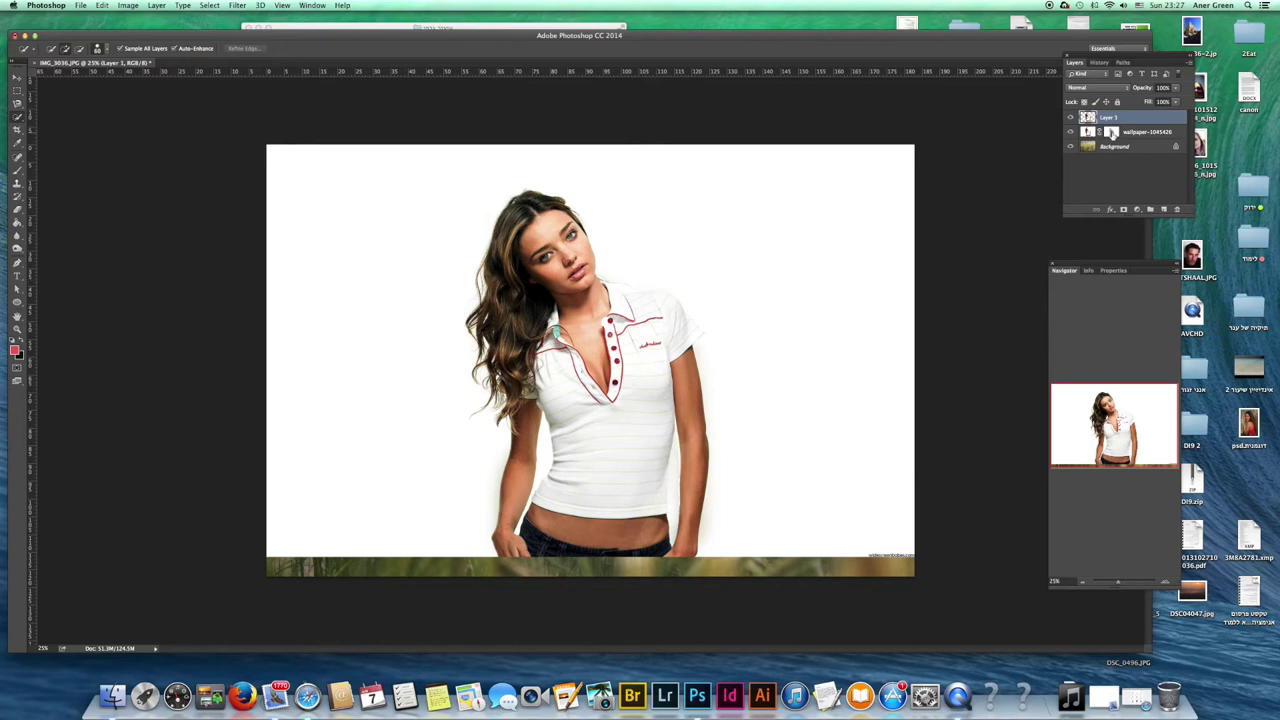
pyautogui.press('super+z')
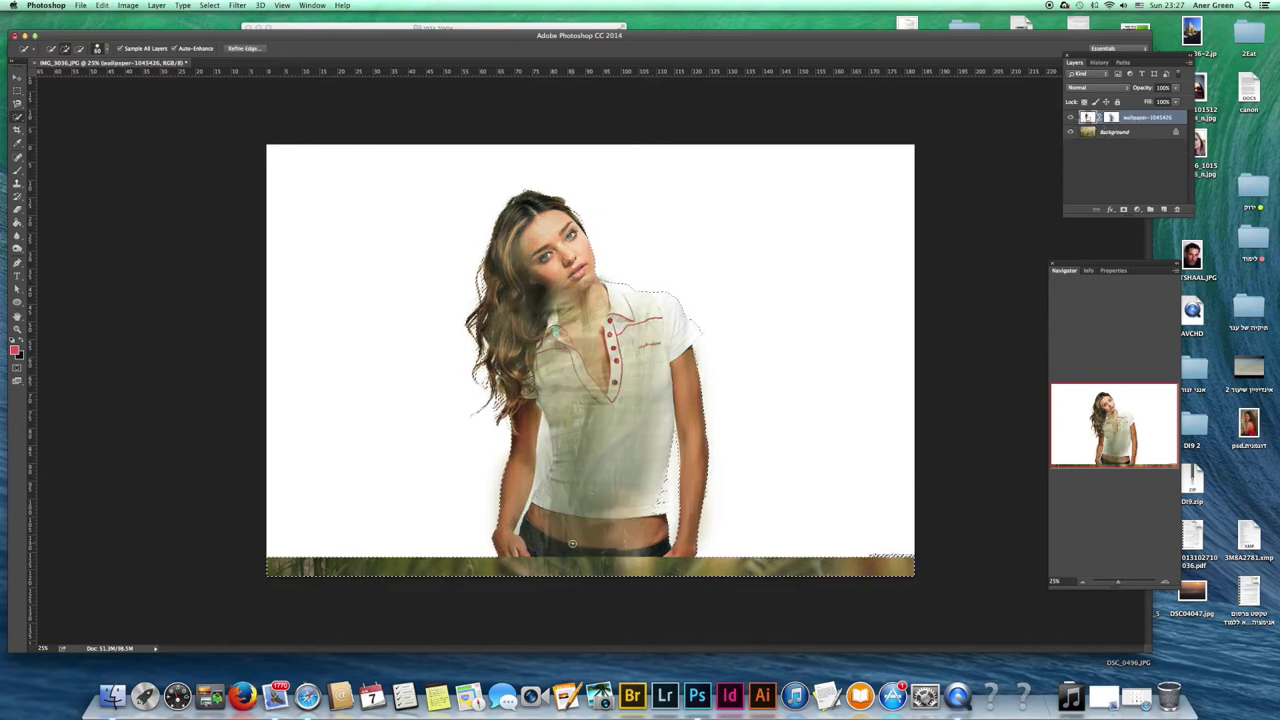
# Merge the masked wallpaper layer and the grass background with Merge Visible
pyautogui.click(1104, 117)
pyautogui.click(1088, 117)
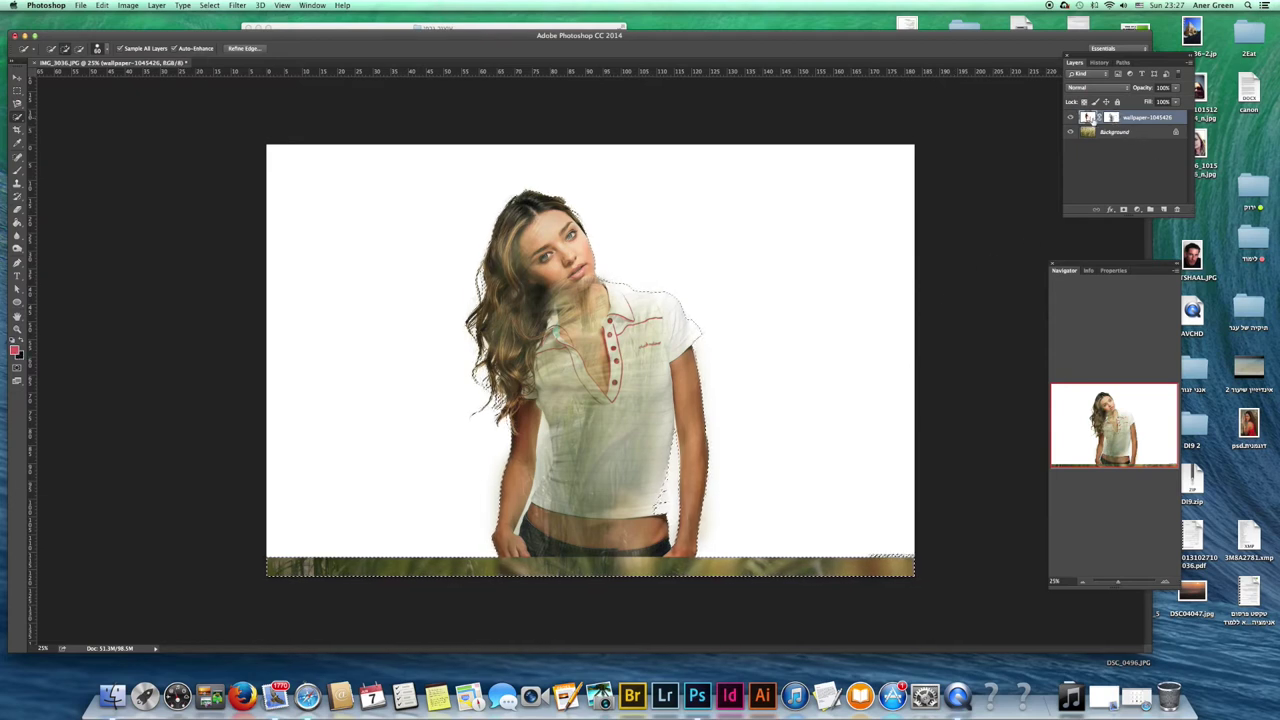
pyautogui.click(1186, 70)
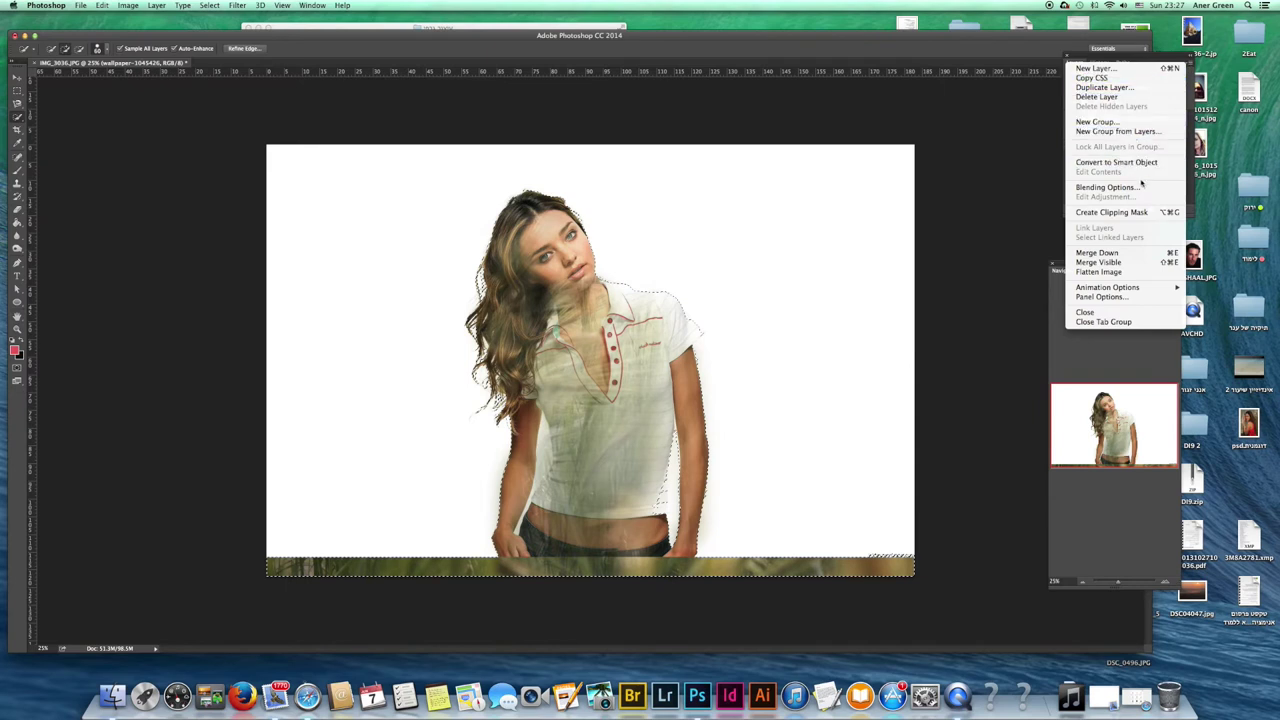
pyautogui.click(1127, 263)
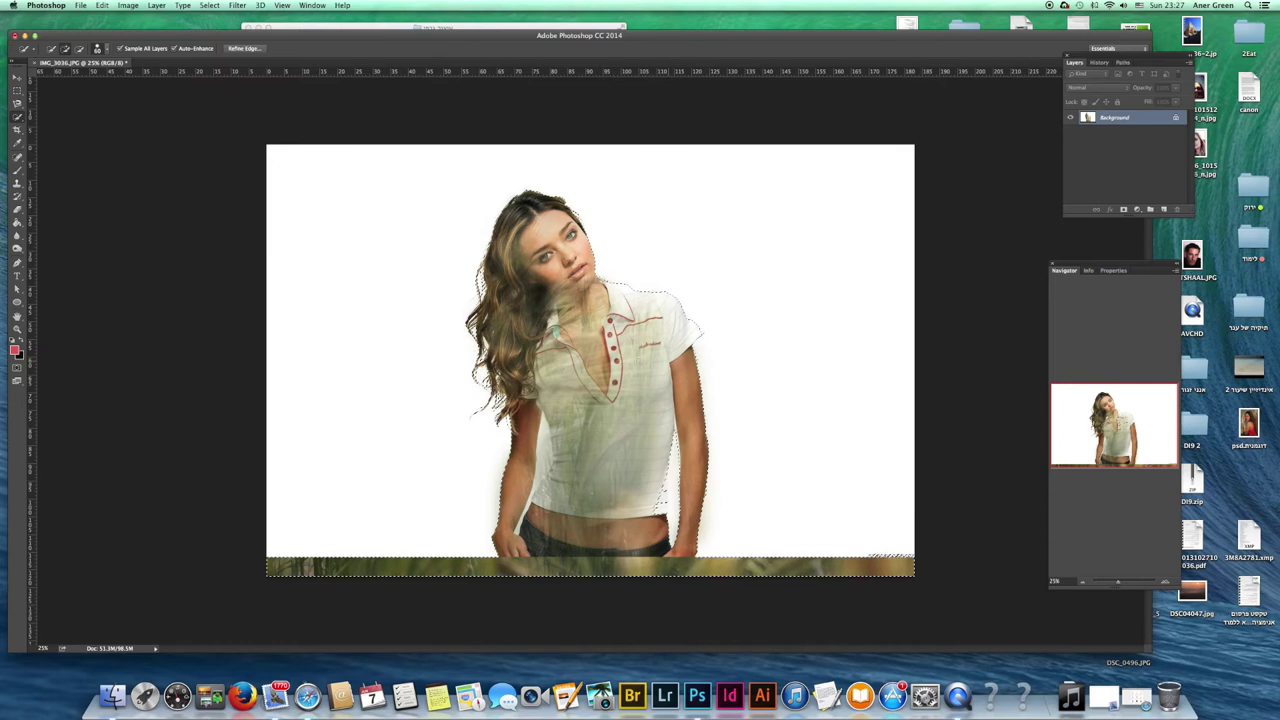
# Copy the selected model and grass strip to a new layer and hide the Background layer
pyautogui.press('super+j')
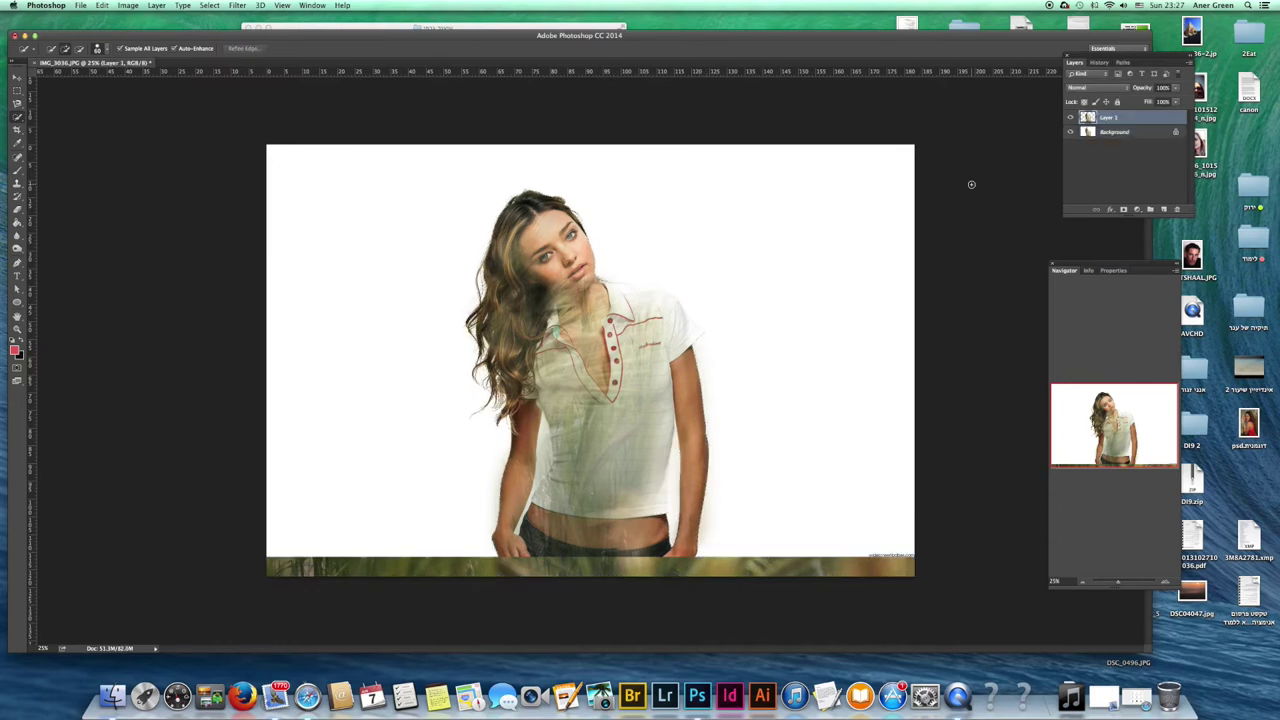
pyautogui.click(1070, 132)
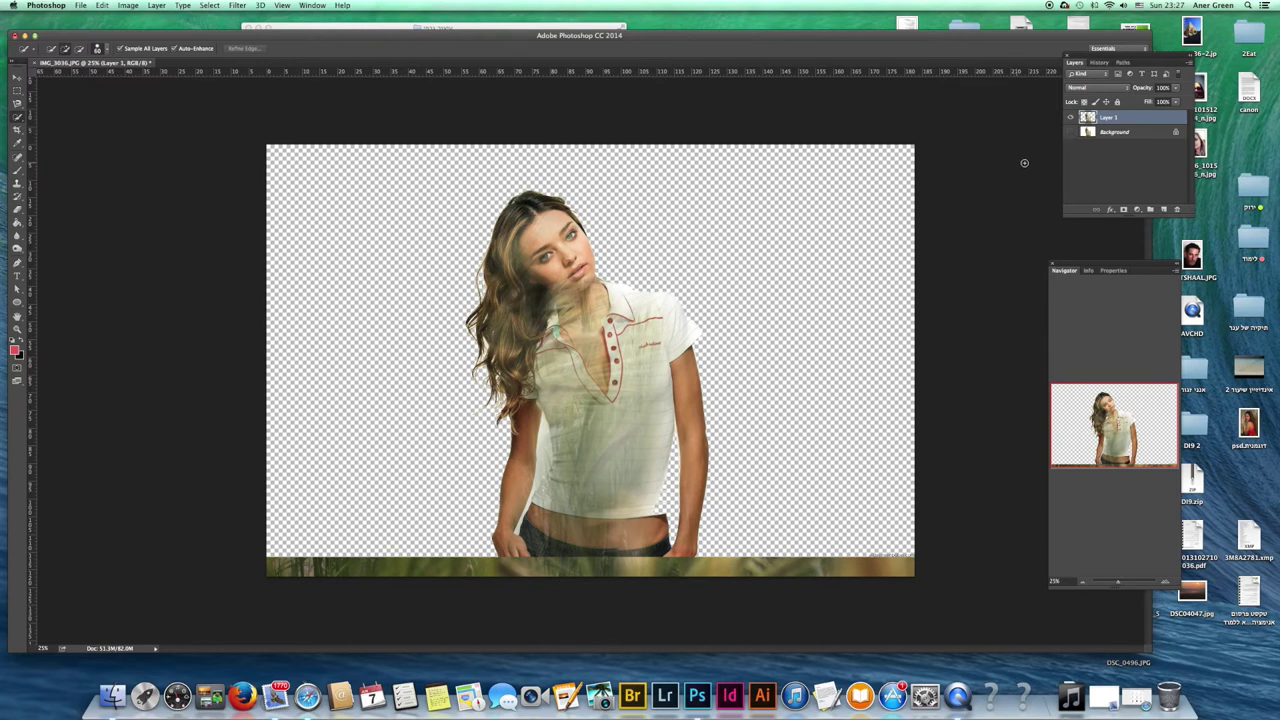
# Undo the layer copy and the merge, then combine the masked wallpaper layer and the background with Flatten Image
pyautogui.click(1071, 132)
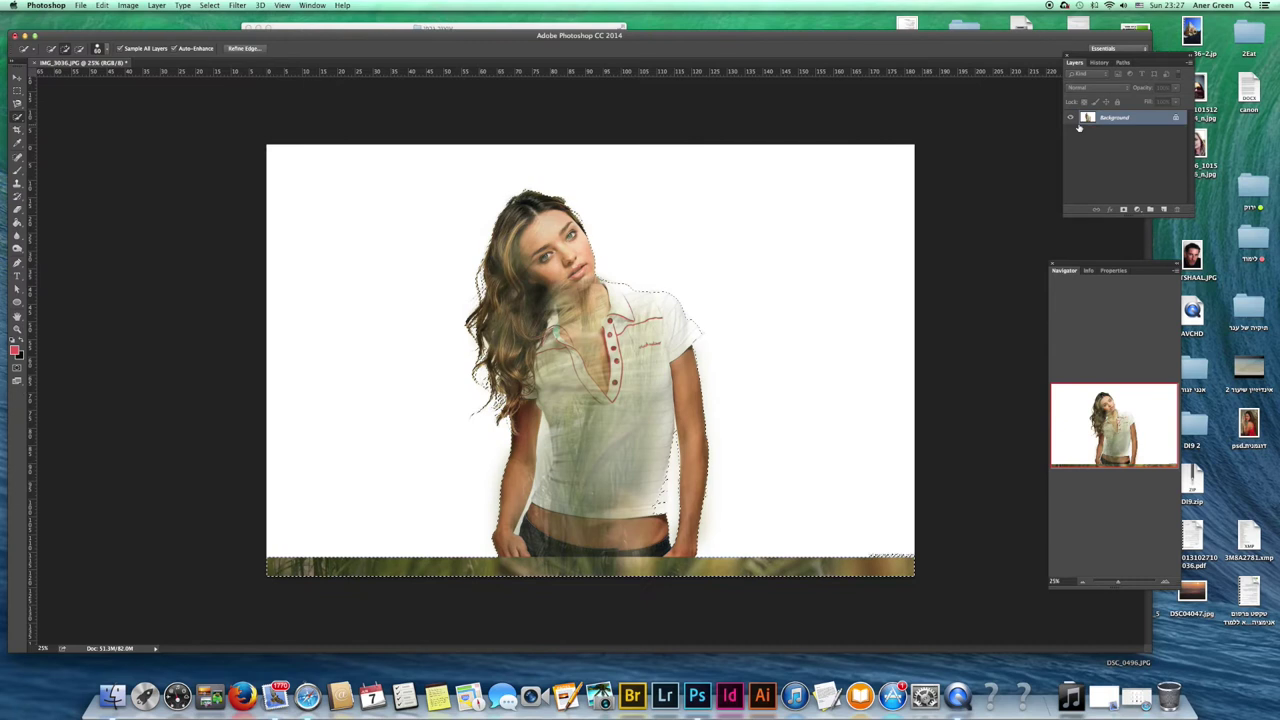
pyautogui.keyDown('super'); pyautogui.click(1111, 119); pyautogui.keyUp('super')
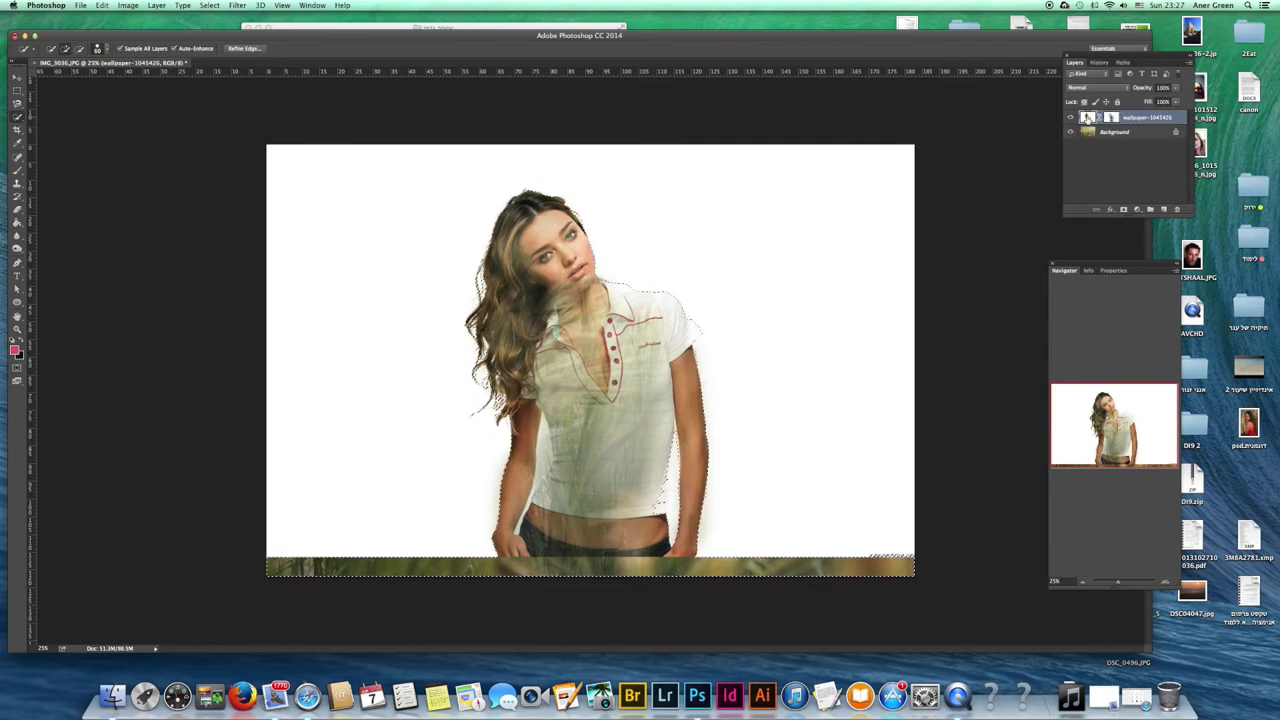
pyautogui.click(1189, 63)
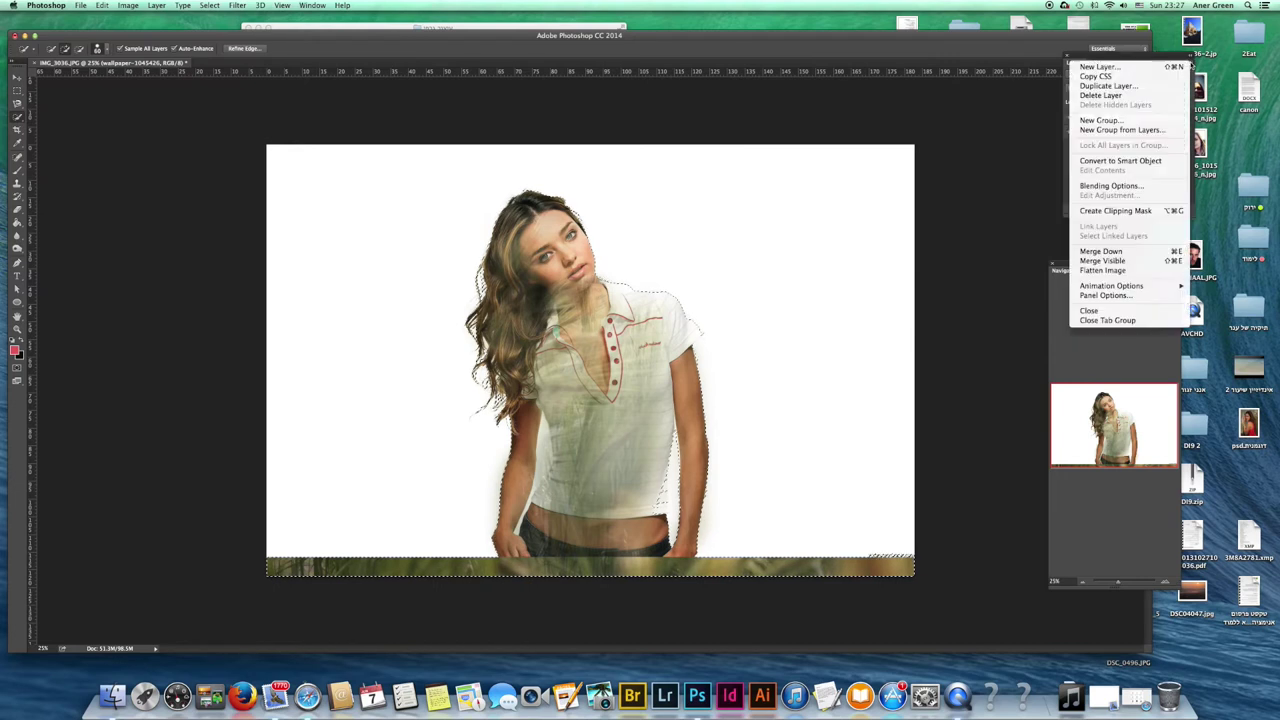
pyautogui.click(1138, 271)
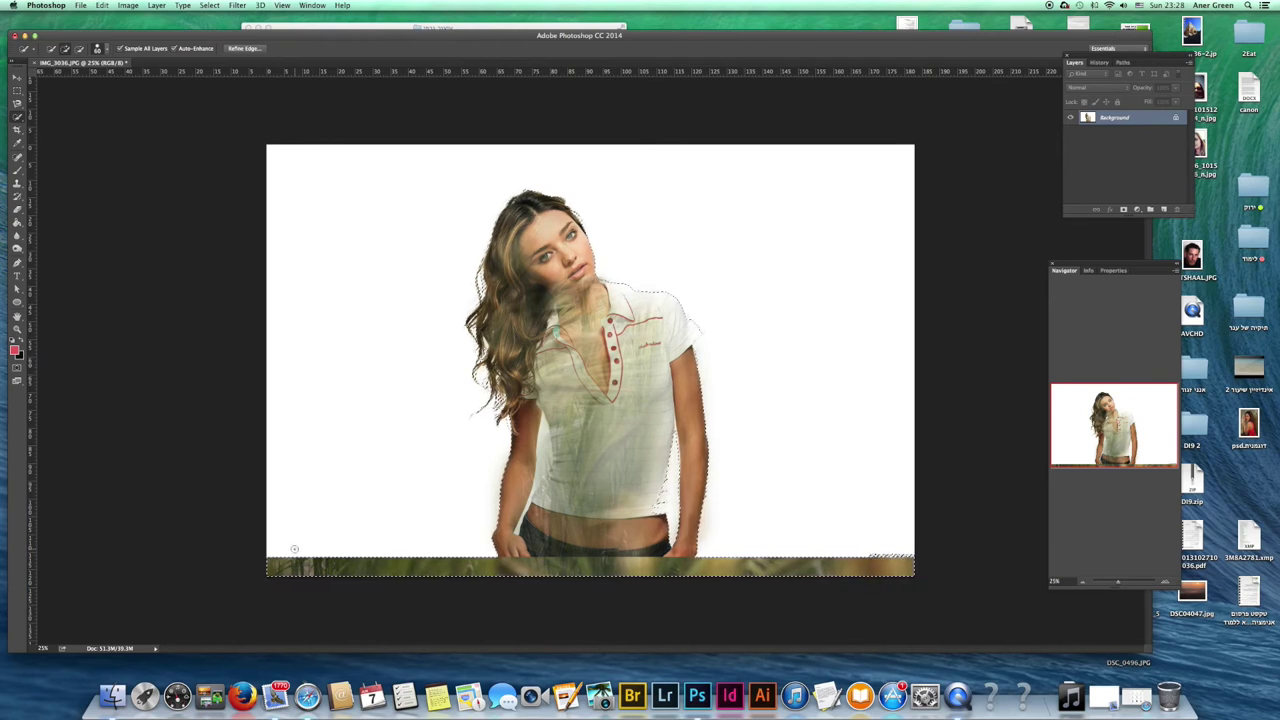
# Subtract the grass strip from the selection, copy the model to a new layer and check it by toggling the Background's visibility
pyautogui.moveTo(313, 567); pyautogui.dragTo(899, 556)
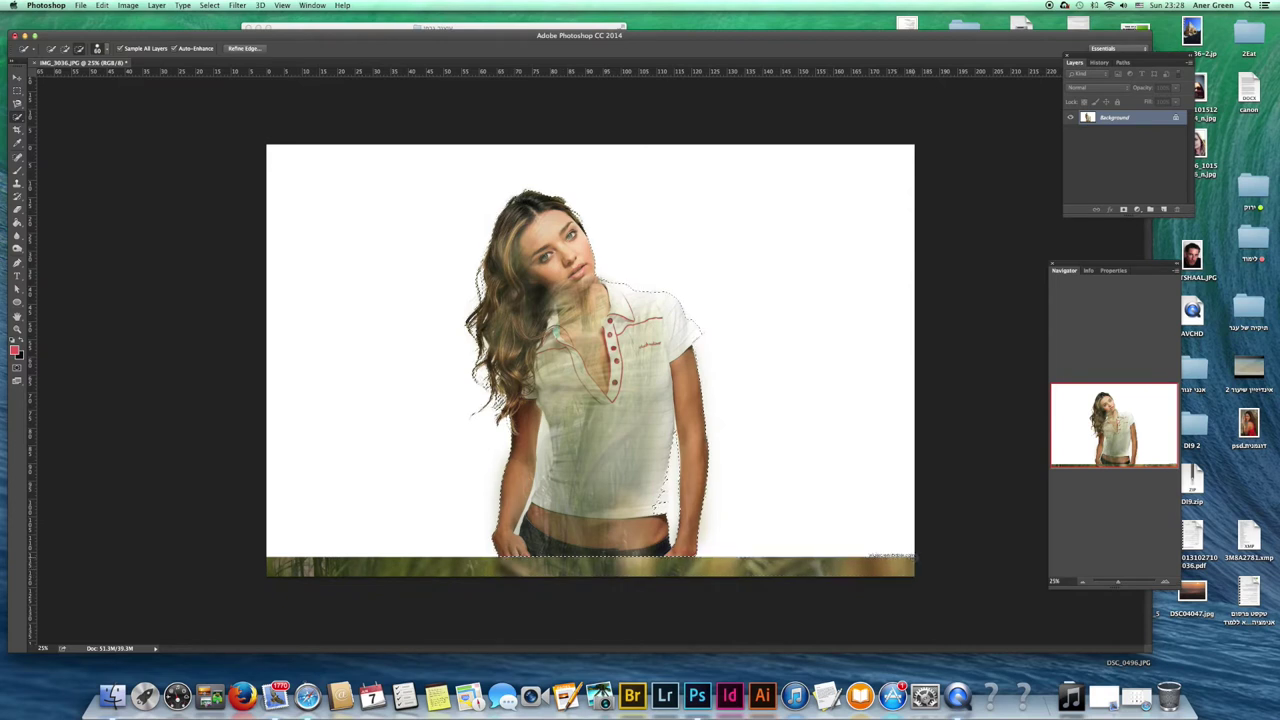
pyautogui.press('super+j')
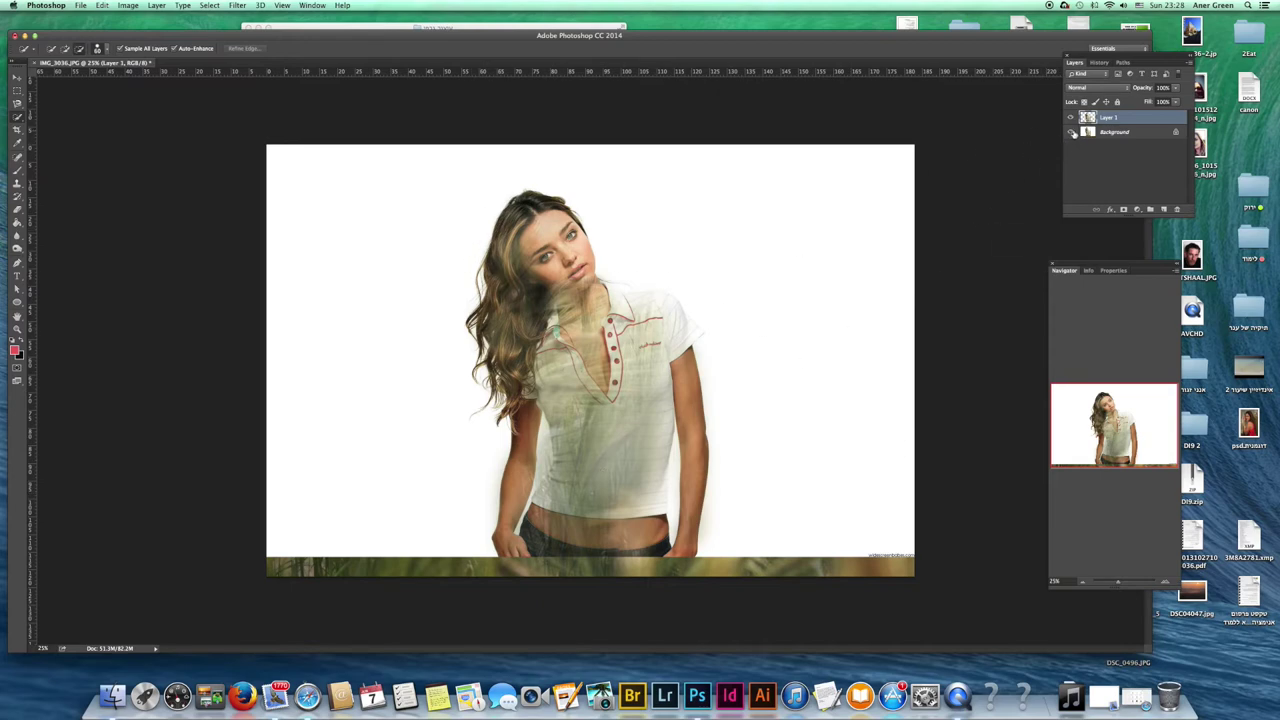
pyautogui.click(1071, 132)
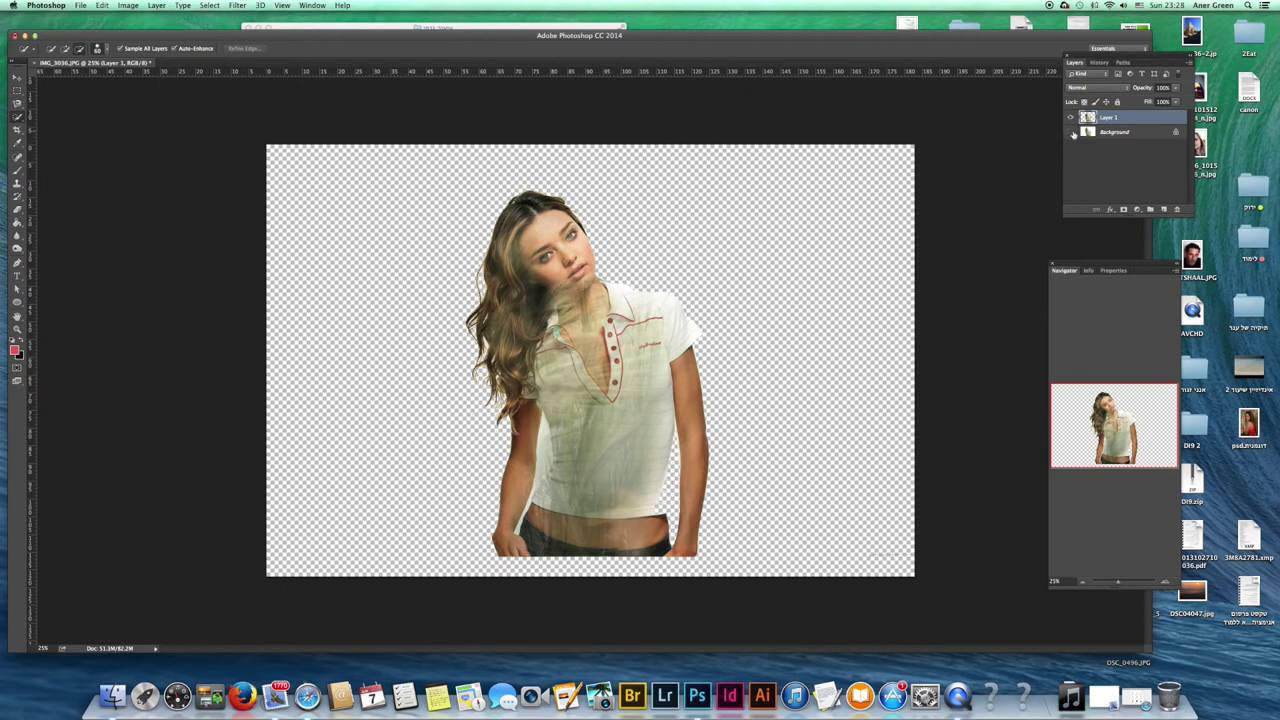
pyautogui.click(1071, 132)
pyautogui.click(1071, 132)
pyautogui.click(1071, 132)
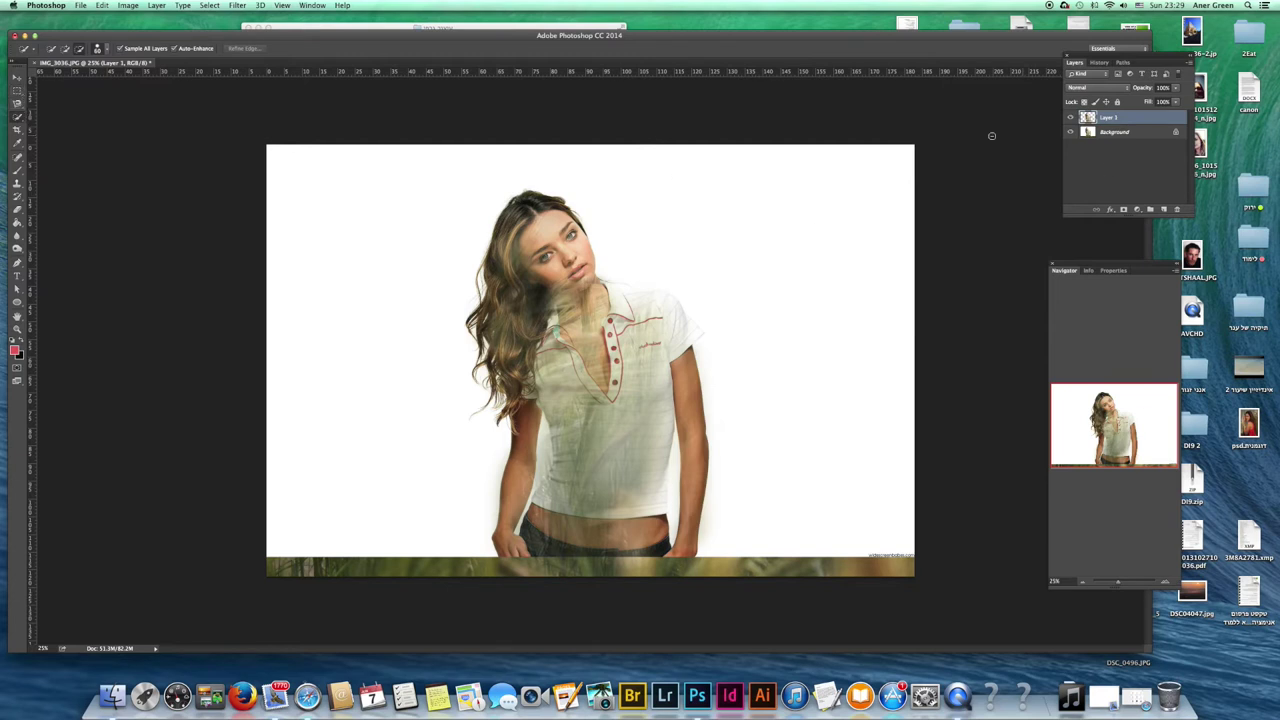
# Close IMG_3036.JPG without saving the changes
pyautogui.moveTo(240, 48)
pyautogui.mouseDown()
pyautogui.moveTo(257, 48)
pyautogui.moveTo(250, 37)
pyautogui.mouseUp()
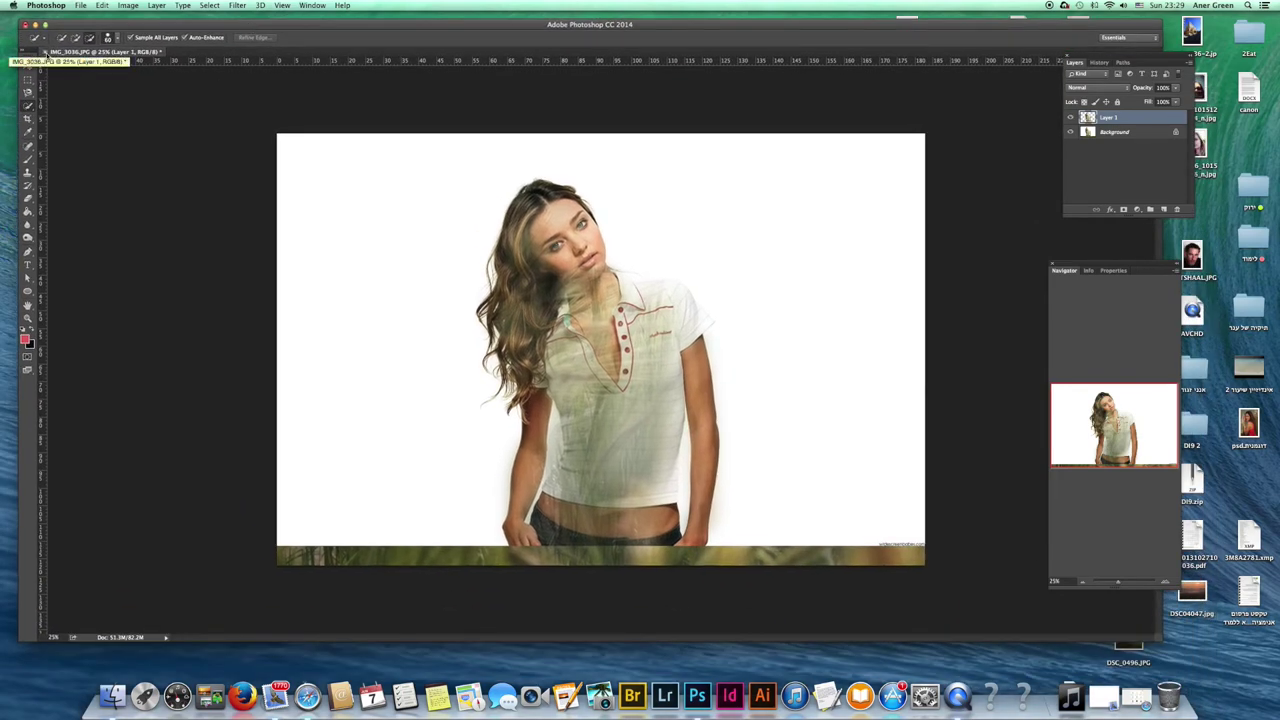
pyautogui.click(44, 51)
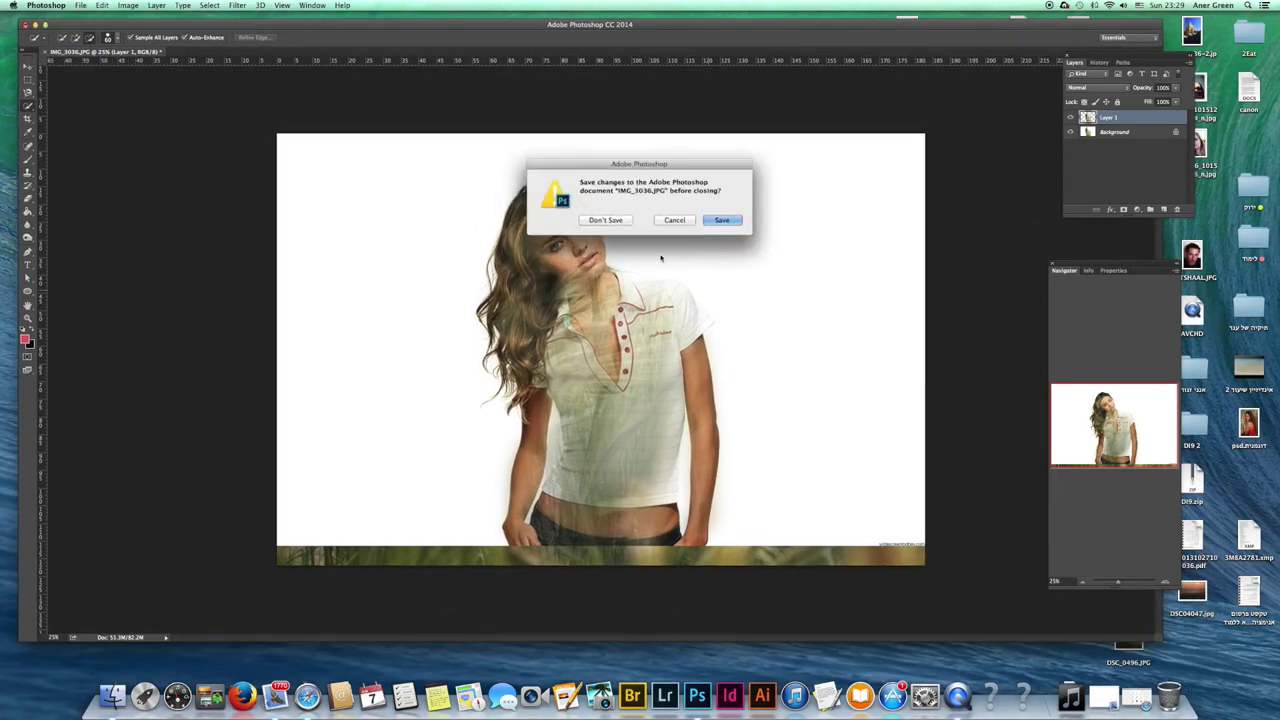
pyautogui.click(599, 224)
# Open the portrait of the woman in the red top from the Finder folder in Photoshop
pyautogui.moveTo(285, 37); pyautogui.dragTo(303, 89)
pyautogui.click(298, 38)
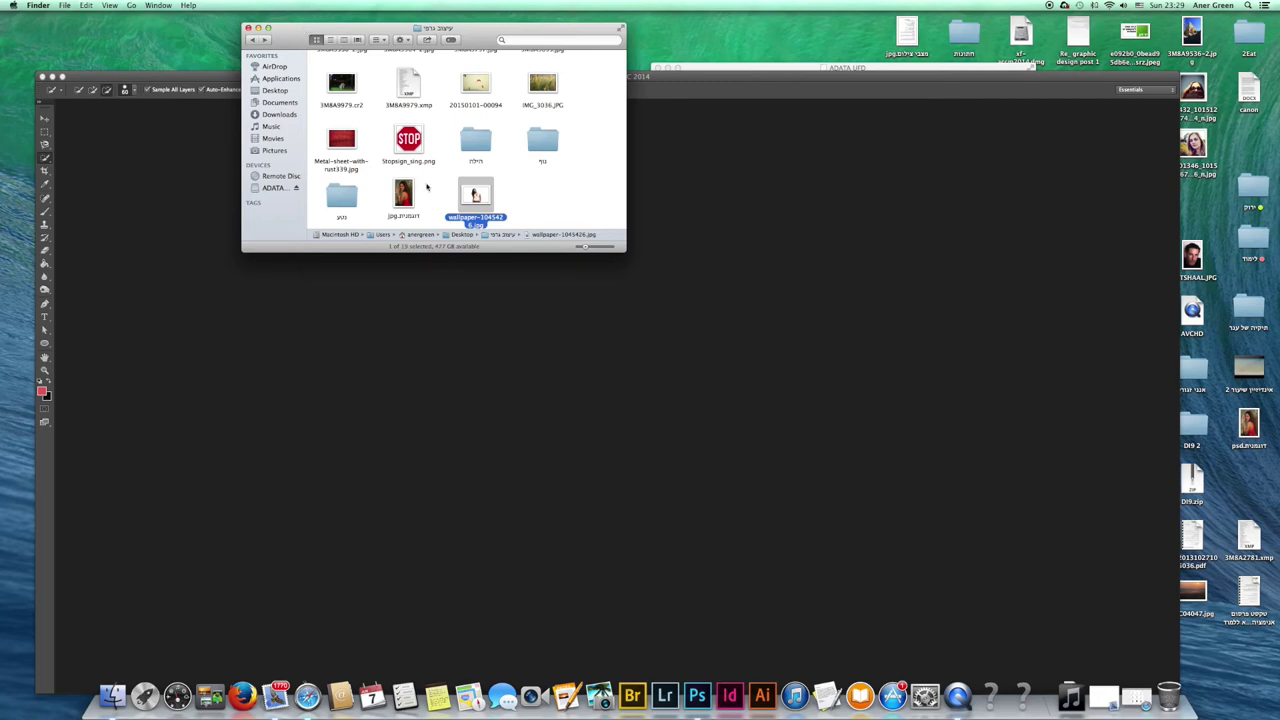
pyautogui.moveTo(403, 195); pyautogui.dragTo(650, 130)
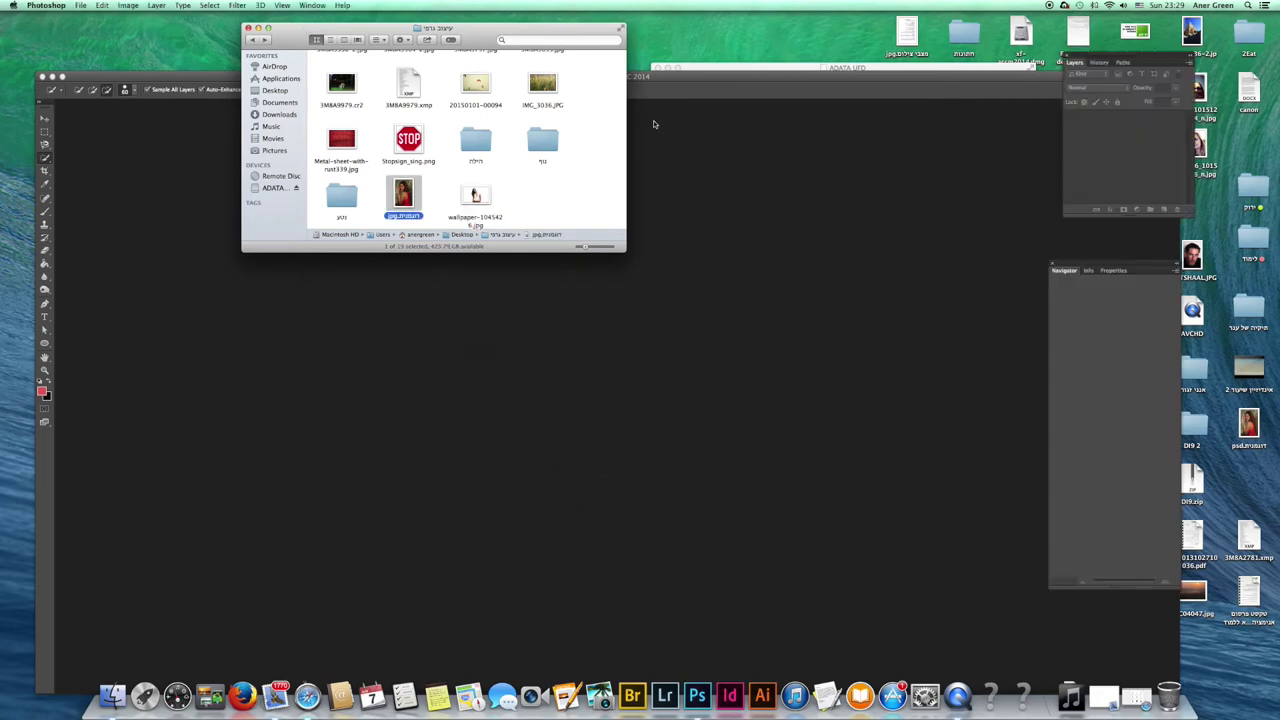
pyautogui.moveTo(678, 79); pyautogui.dragTo(676, 37)
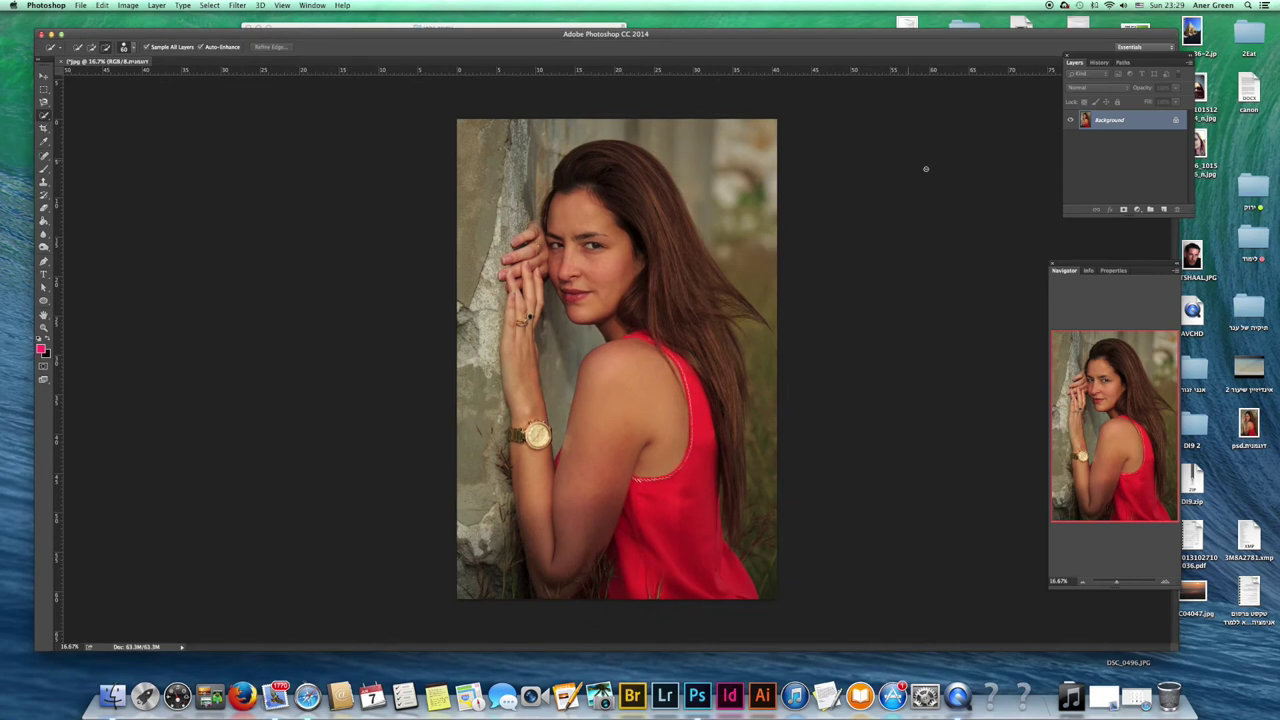
# Convert the Background into a regular layer and name it model
pyautogui.doubleClick(1106, 121)
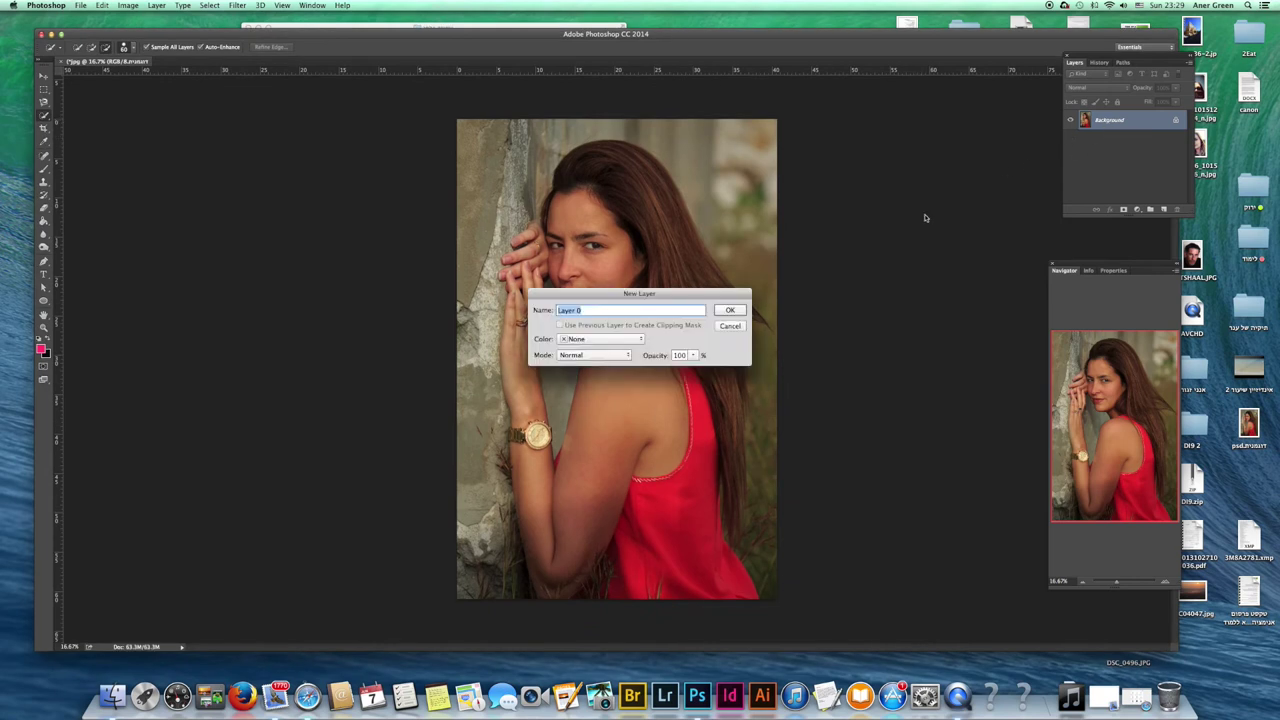
pyautogui.write('model')
pyautogui.press('Return')
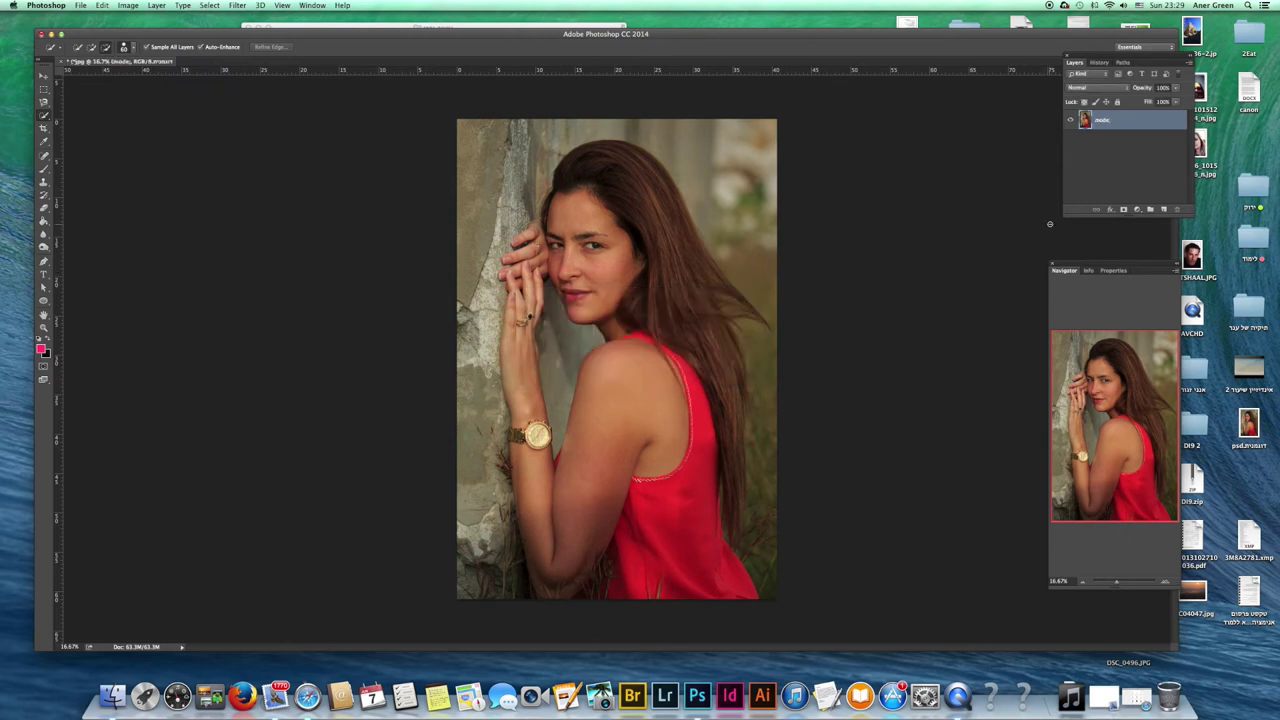
pyautogui.doubleClick(1103, 121)
pyautogui.click(1114, 121)
pyautogui.press('Return')
pyautogui.click(1164, 211)
pyautogui.click(1164, 211)
pyautogui.press('super+z')
# Create a new layer named back with no colour label and Normal blending mode
pyautogui.press('shift+super+n')
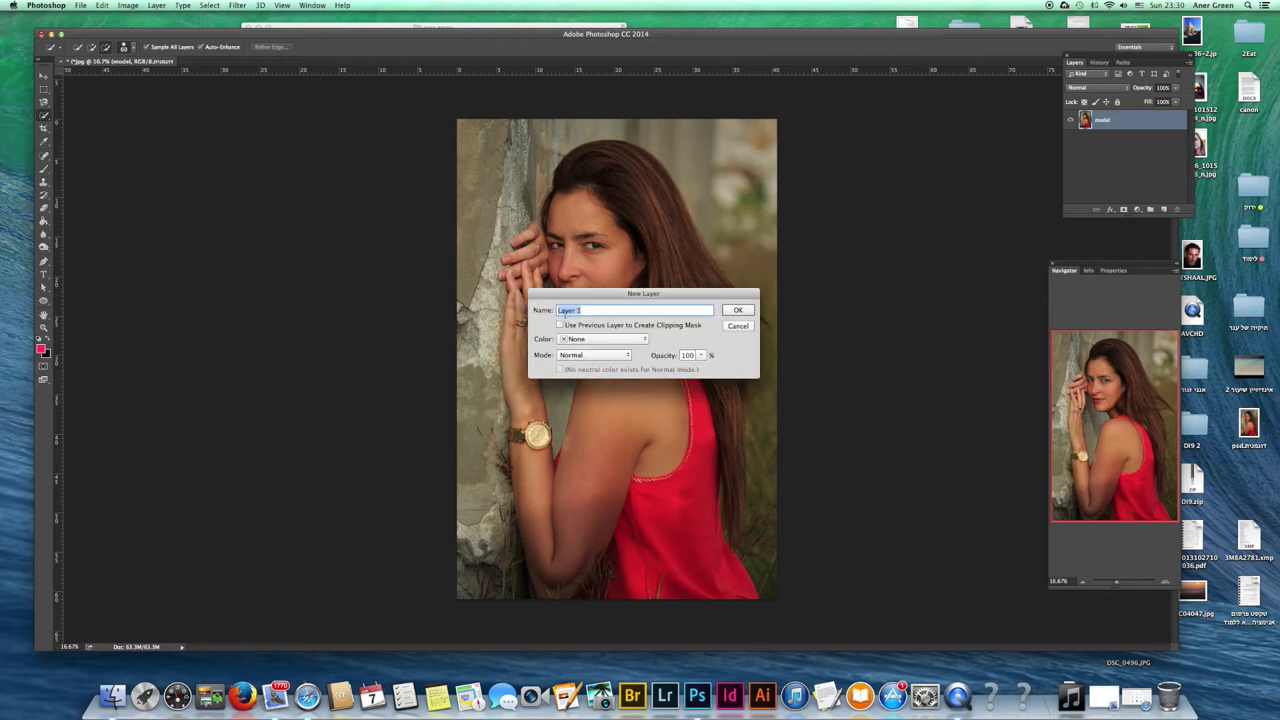
pyautogui.write('back')
pyautogui.click(587, 342)
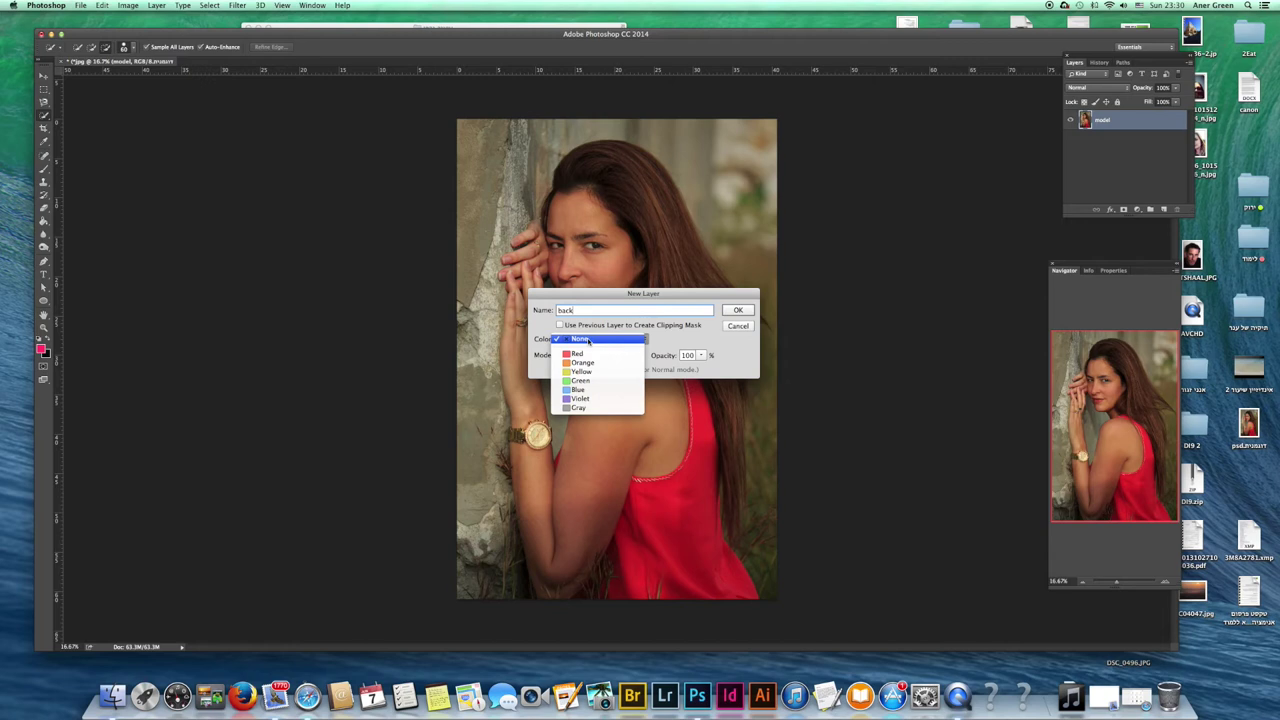
pyautogui.click(588, 341)
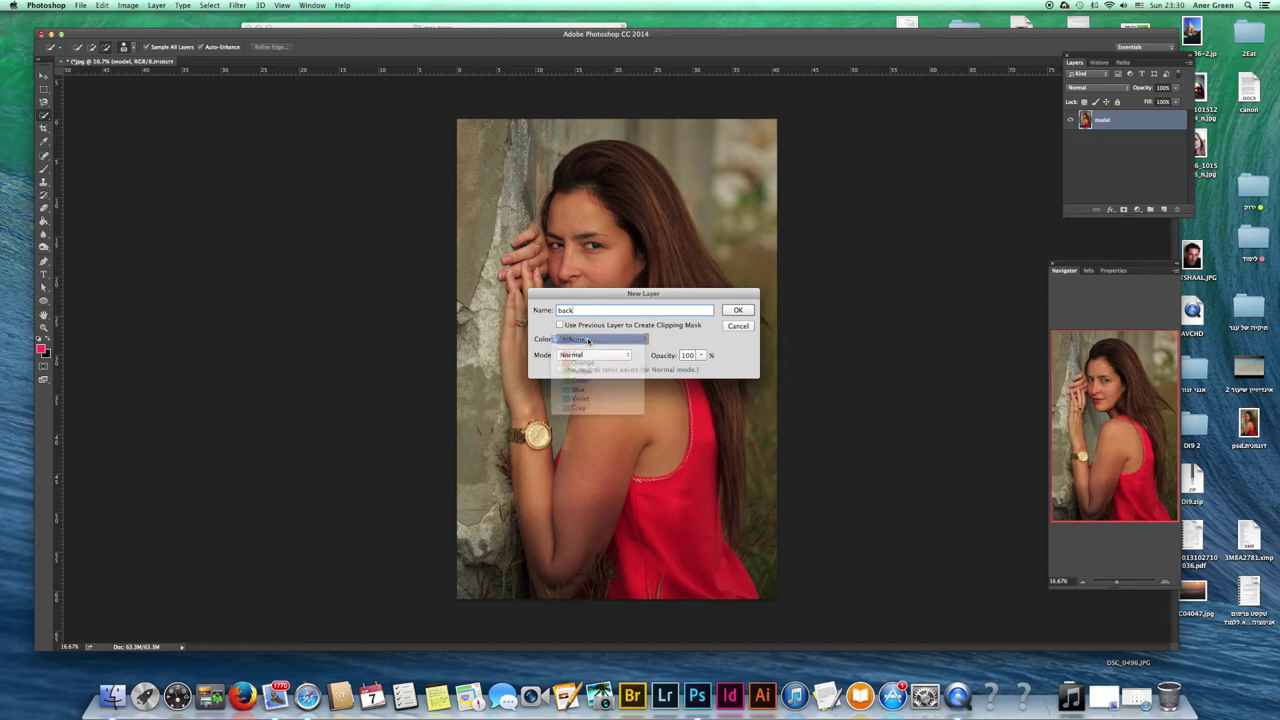
pyautogui.click(588, 354)
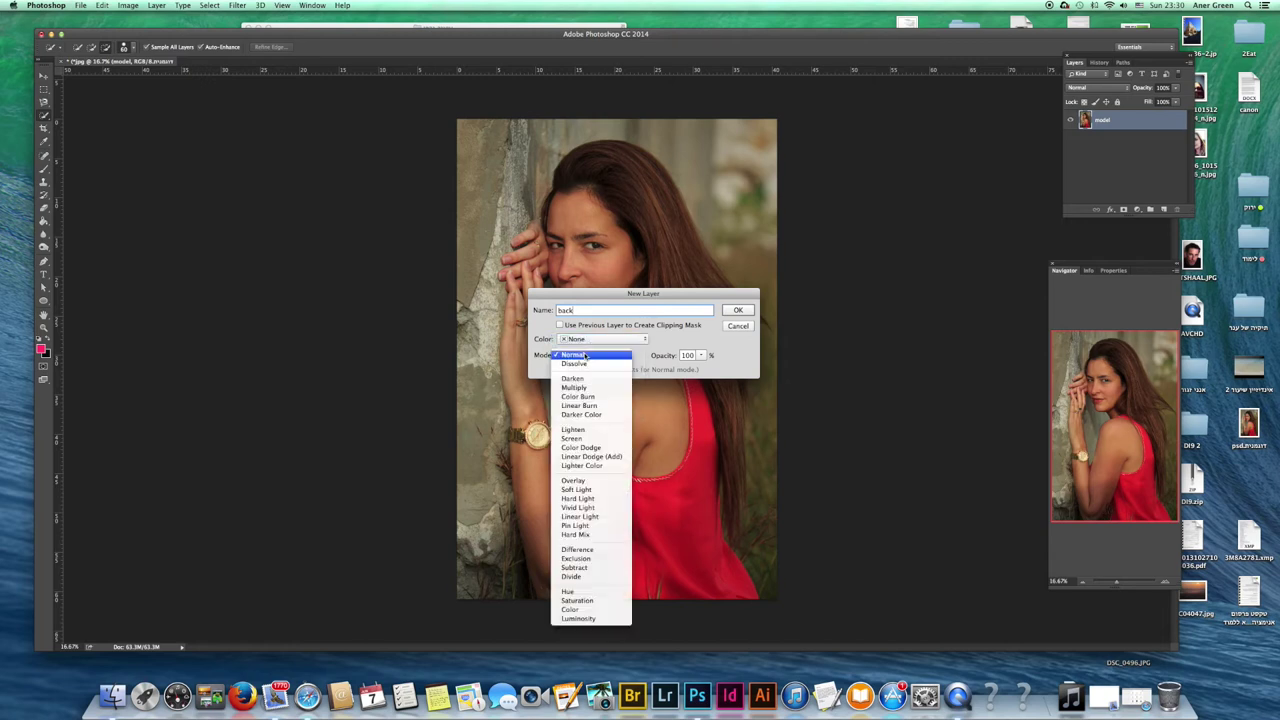
pyautogui.click(594, 356)
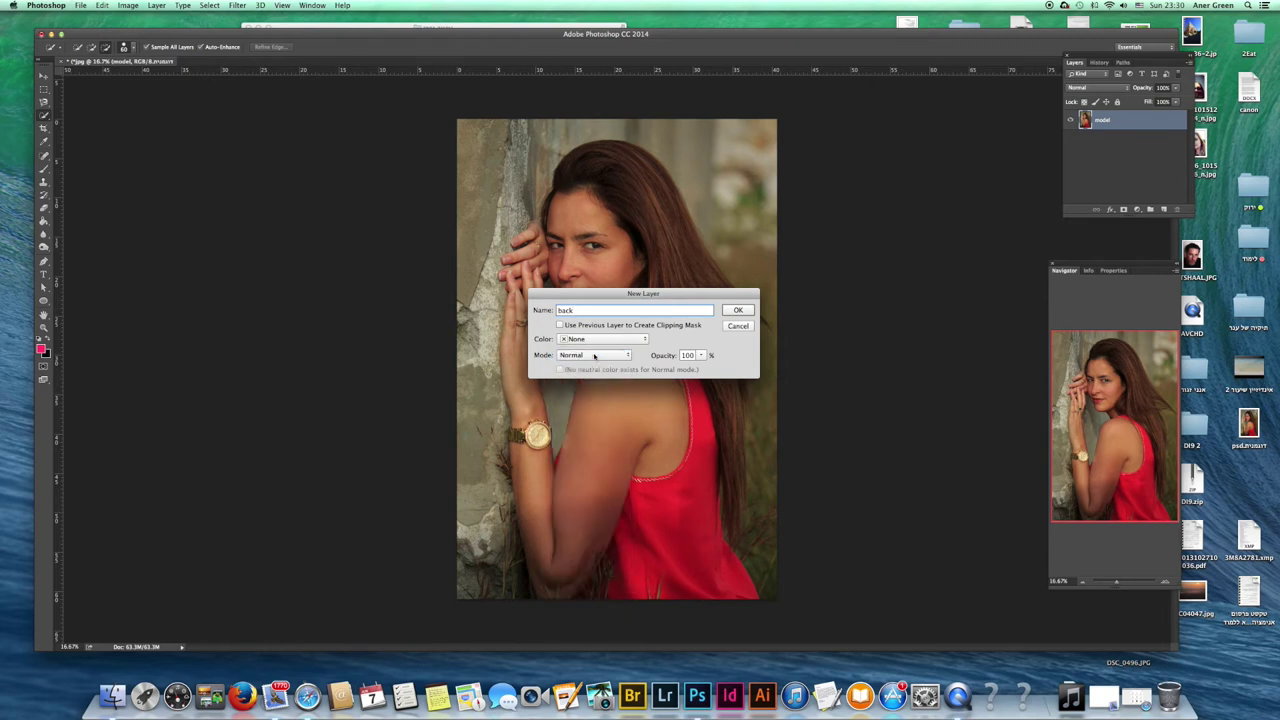
pyautogui.click(736, 310)
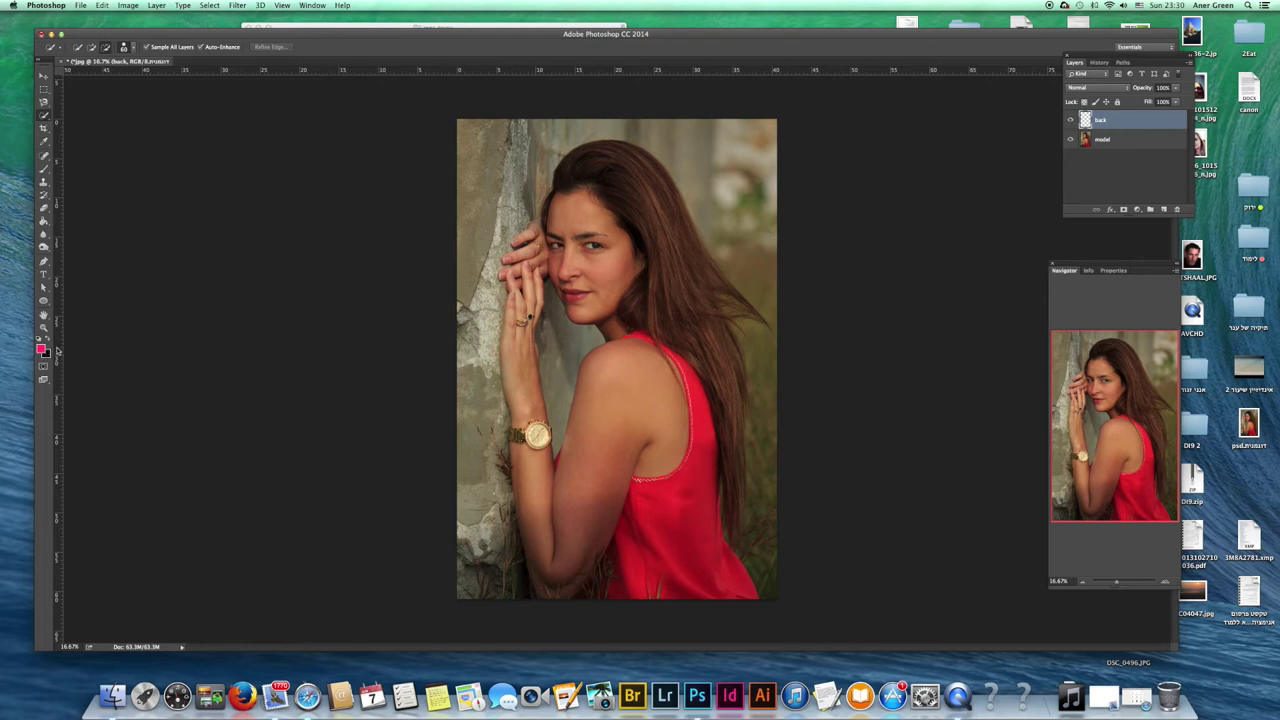
pyautogui.click(102, 5)
pyautogui.click(110, 155)
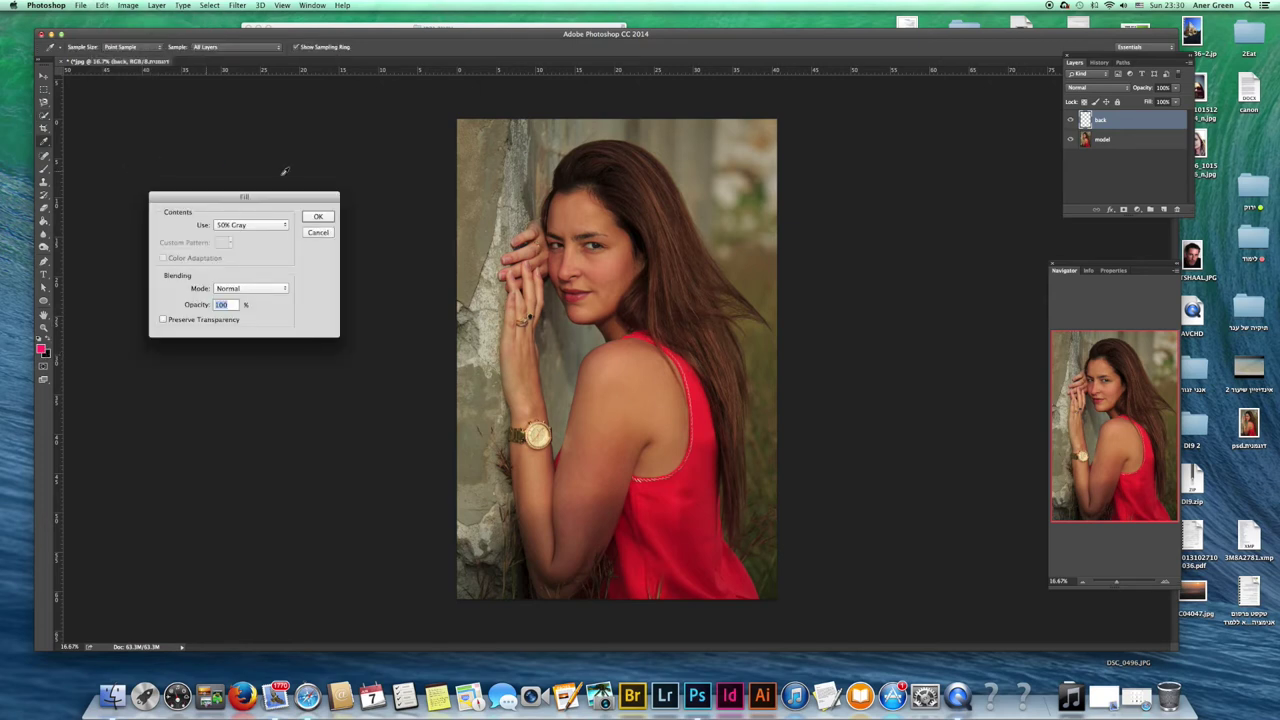
pyautogui.click(228, 227)
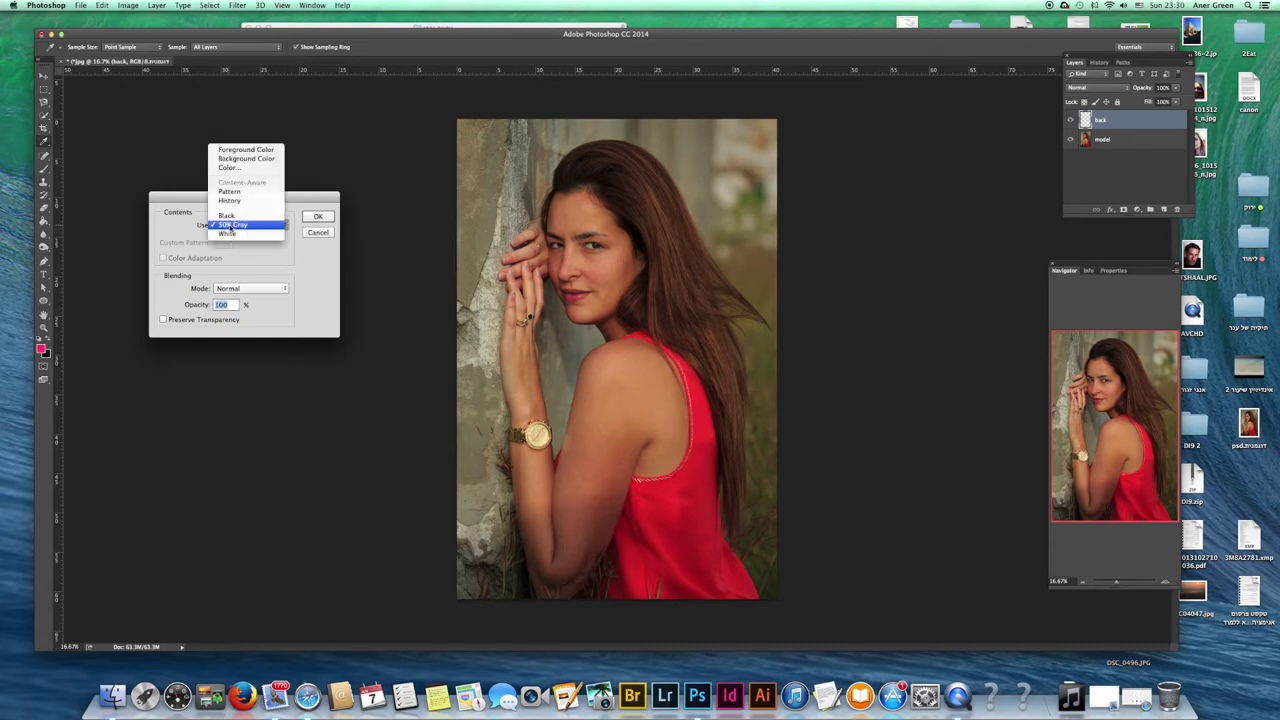
pyautogui.click(237, 150)
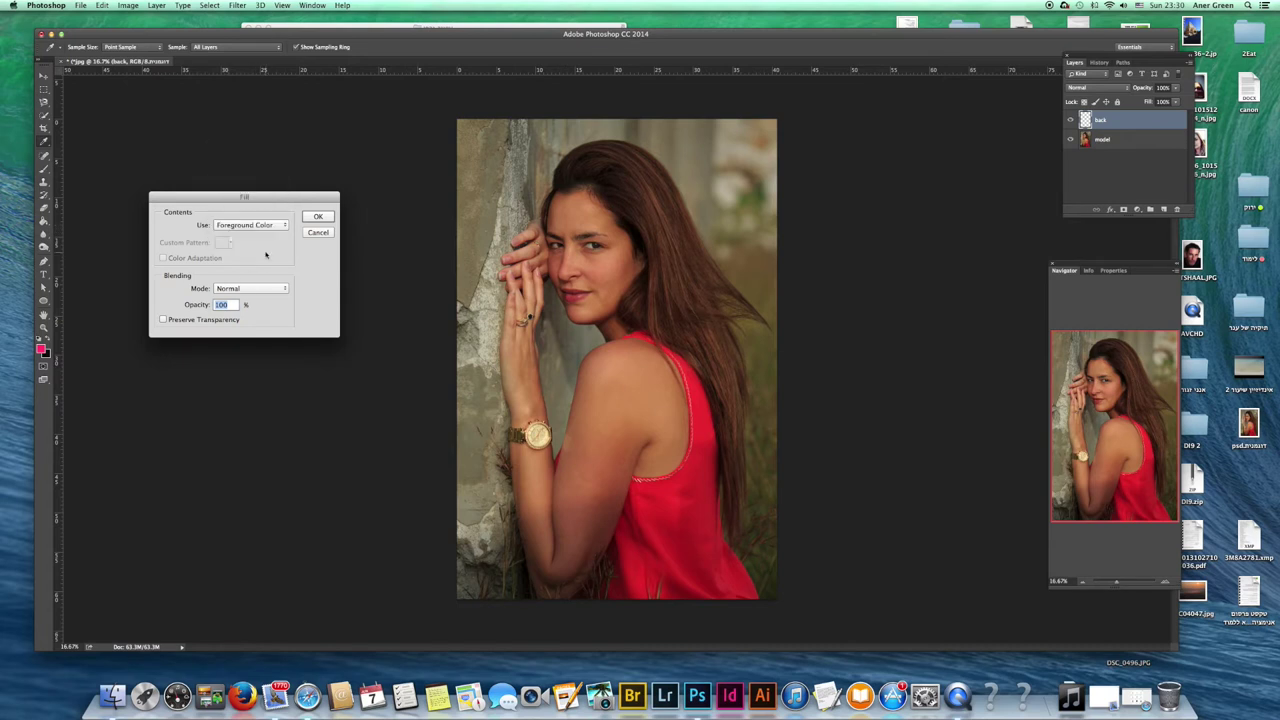
pyautogui.click(318, 232)
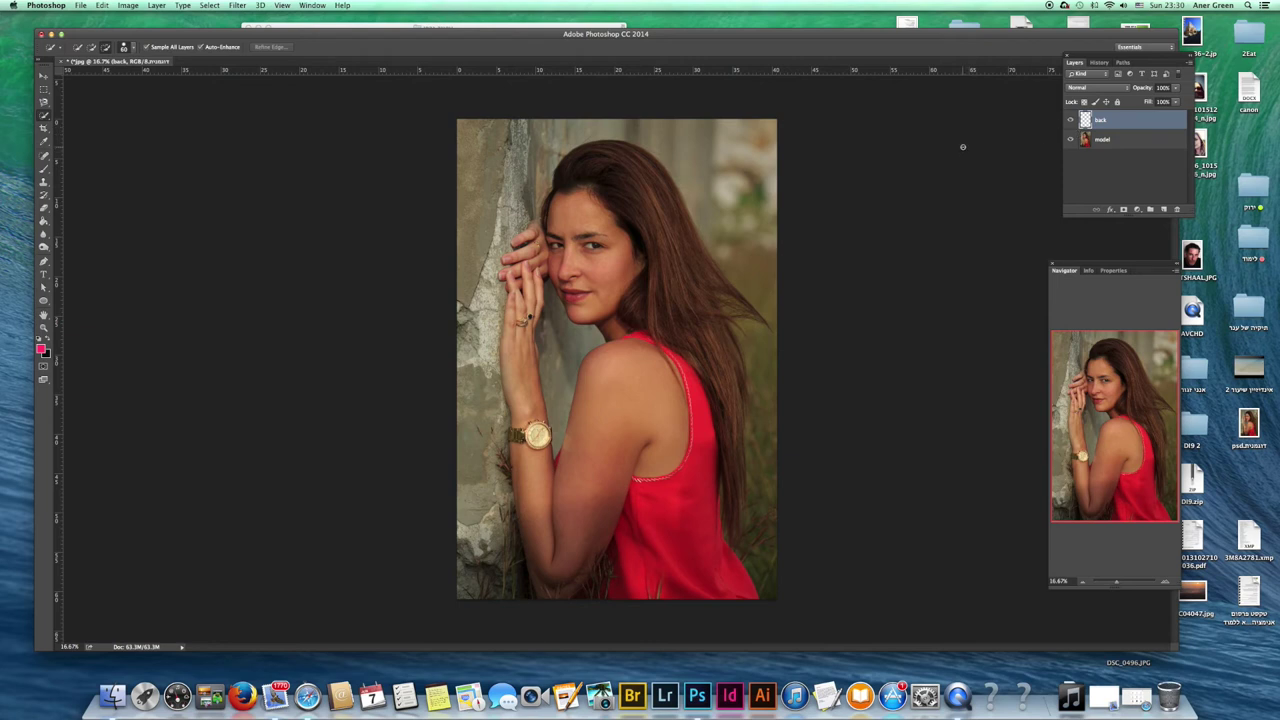
# Fill the back layer with the pink foreground colour and move it below the model layer
pyautogui.hotkey('alt', 'BackSpace')
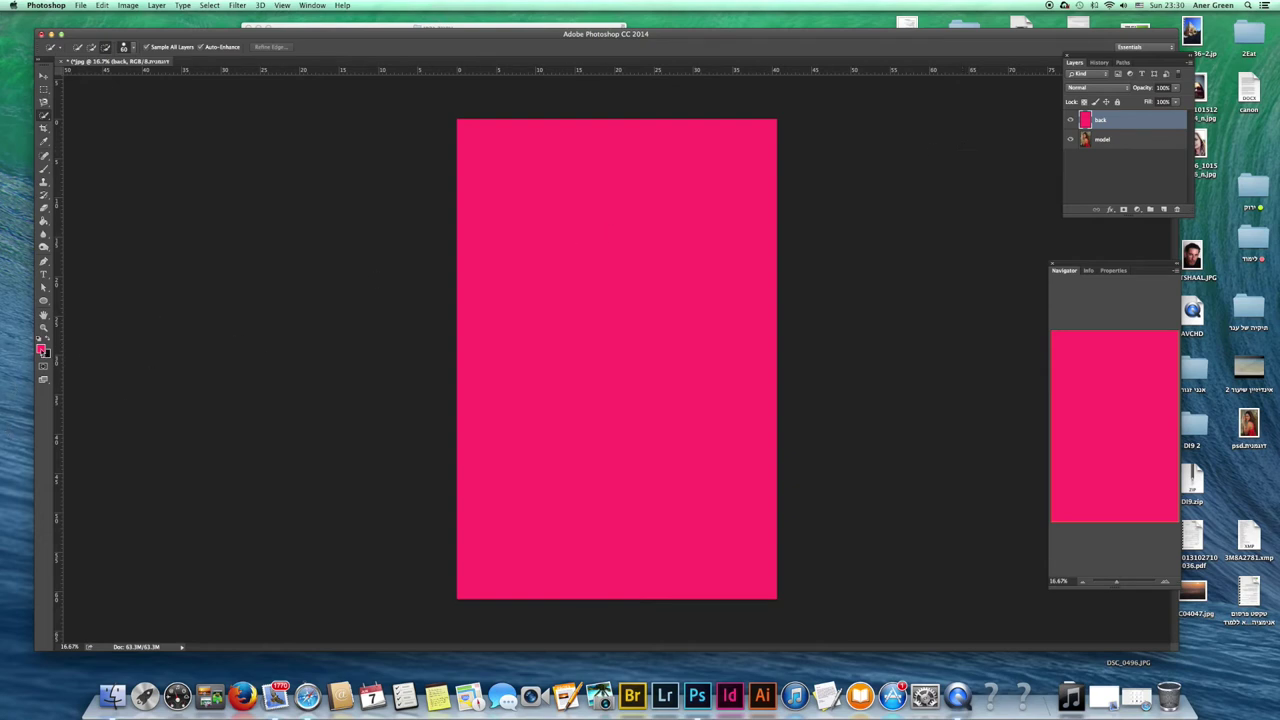
pyautogui.click(80, 5)
pyautogui.moveTo(102, 5)
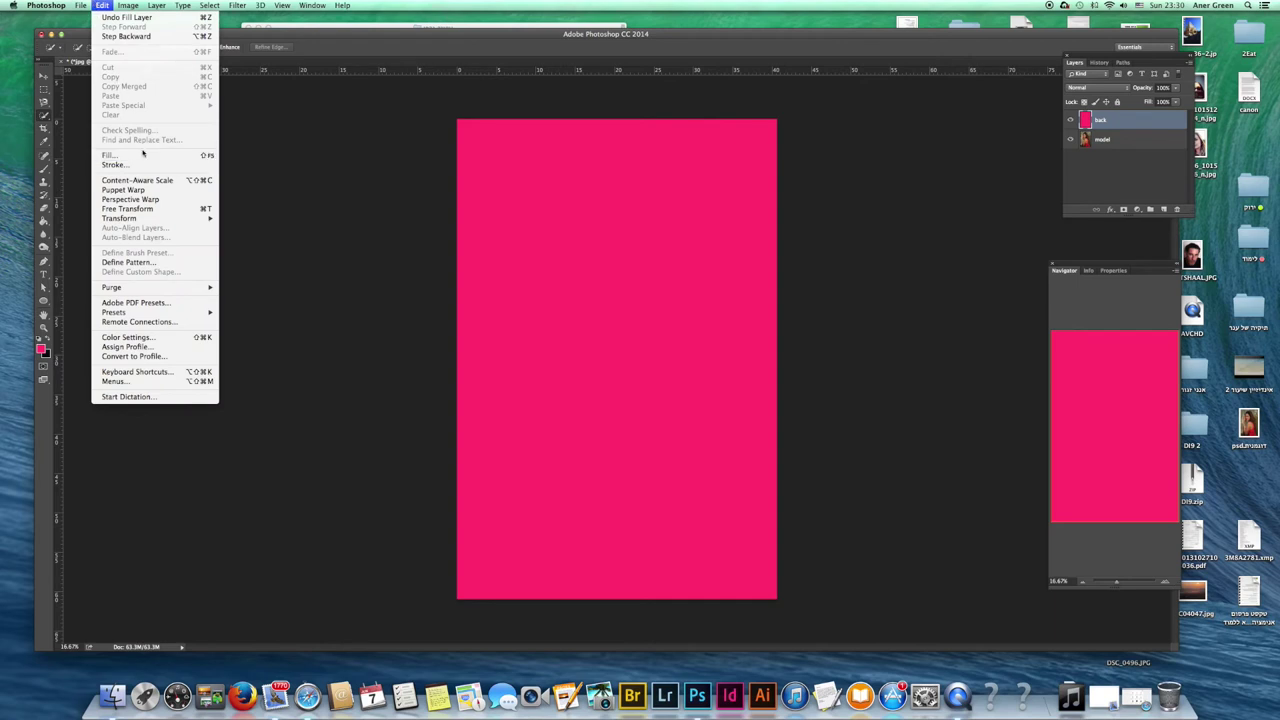
pyautogui.click(103, 5)
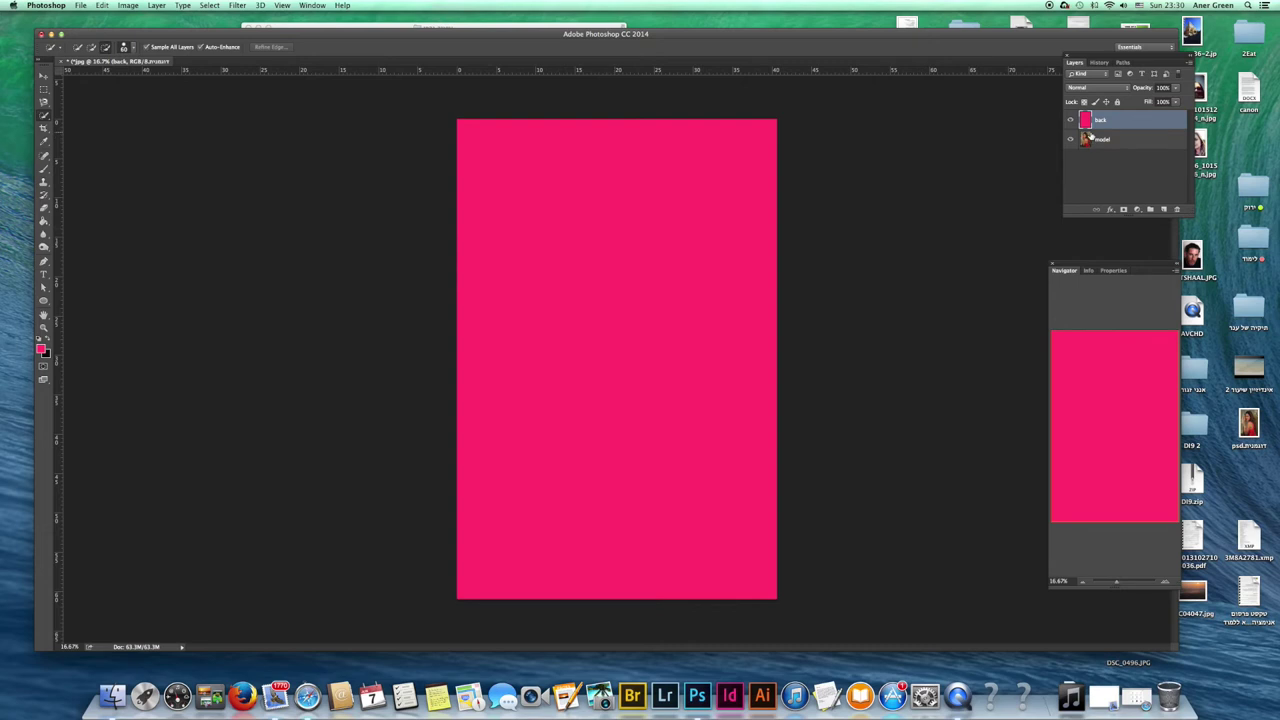
pyautogui.moveTo(1088, 121); pyautogui.dragTo(1088, 156)
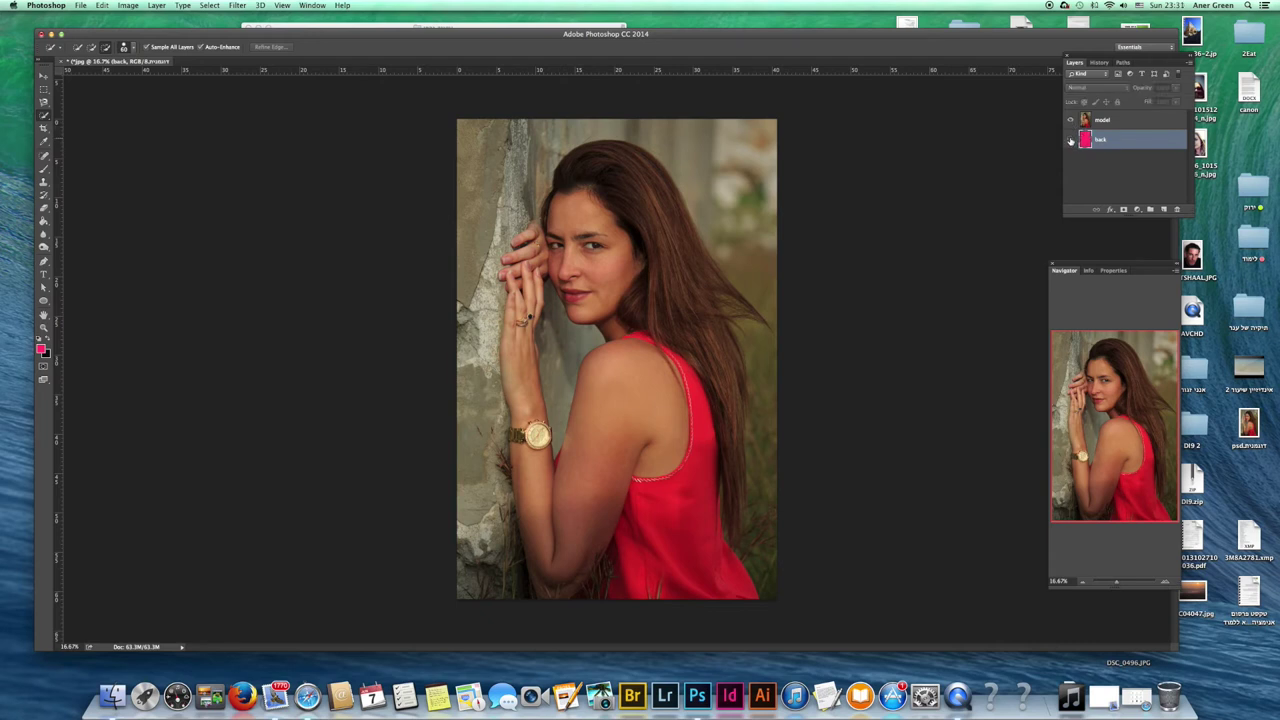
pyautogui.click(1070, 120)
pyautogui.click(1070, 120)
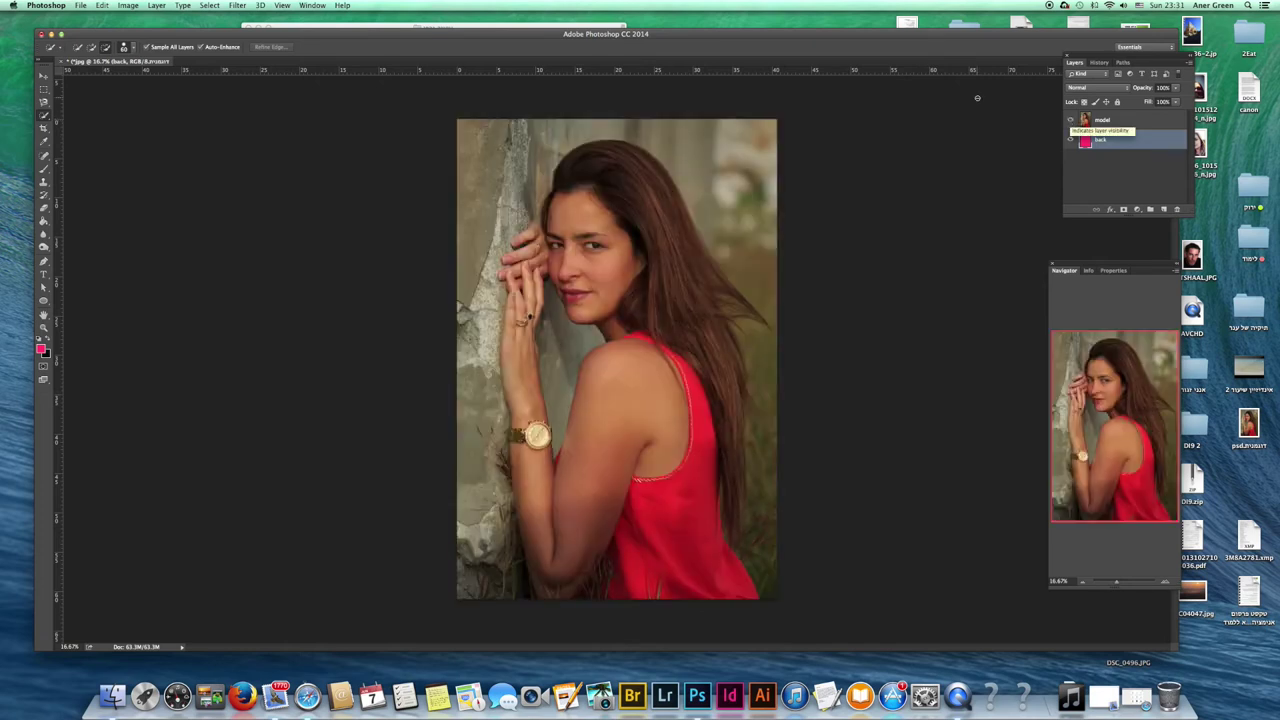
# Select the woman's face with an elliptical marquee, try masking the back layer with it and undo the mask
pyautogui.click(43, 89)
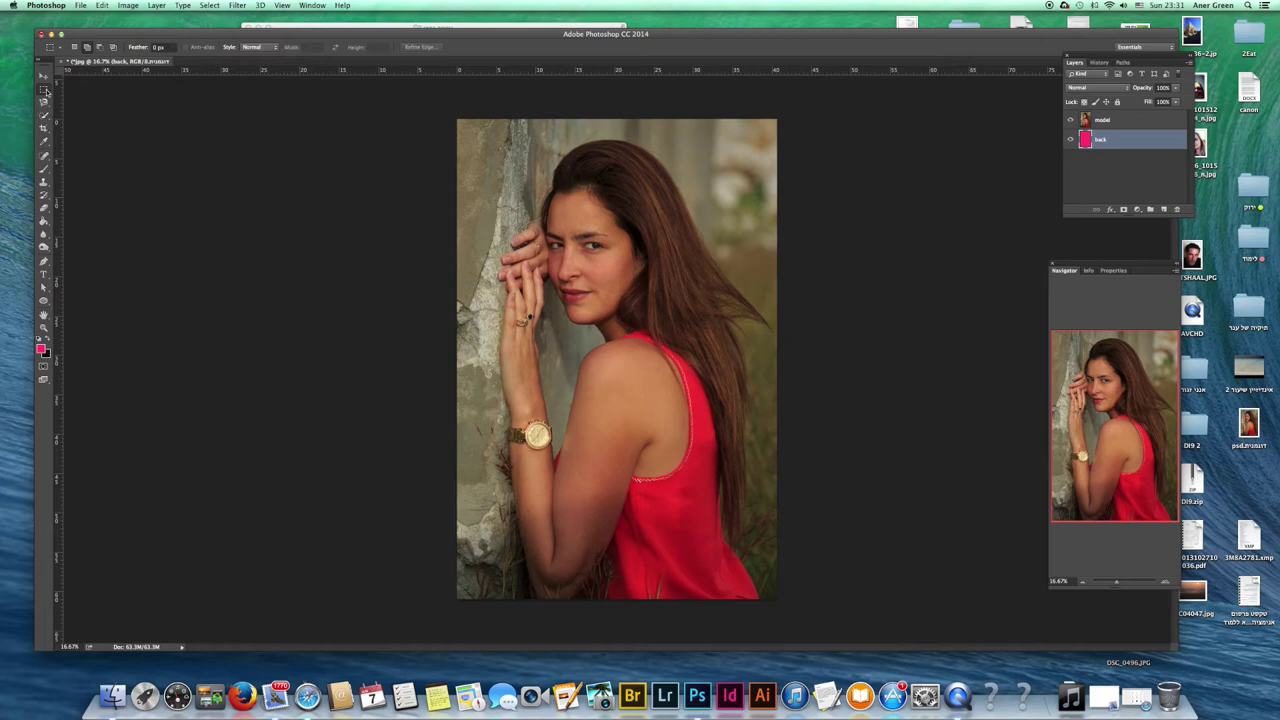
pyautogui.click(95, 98)
pyautogui.moveTo(548, 195); pyautogui.dragTo(608, 290)
pyautogui.click(1123, 210)
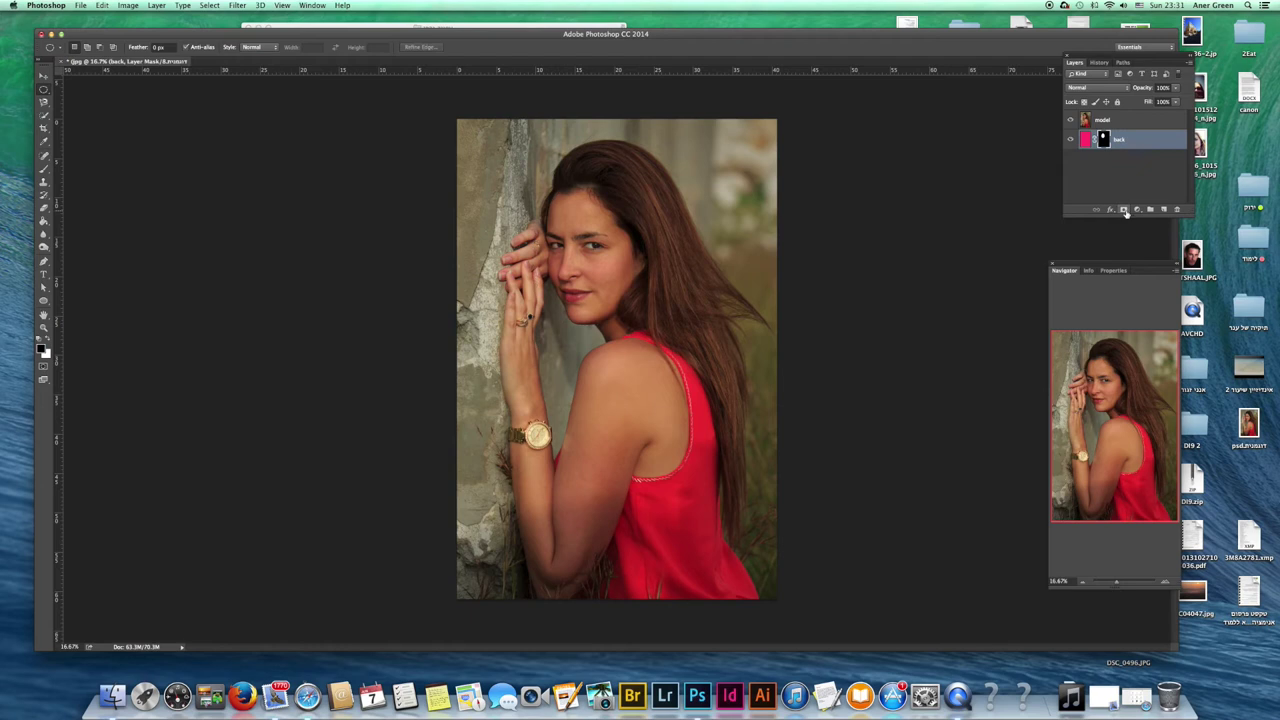
pyautogui.hotkey('ctrl', 'z')
# Add a layer mask from the face selection to the model layer and invert the mask
pyautogui.click(1100, 120)
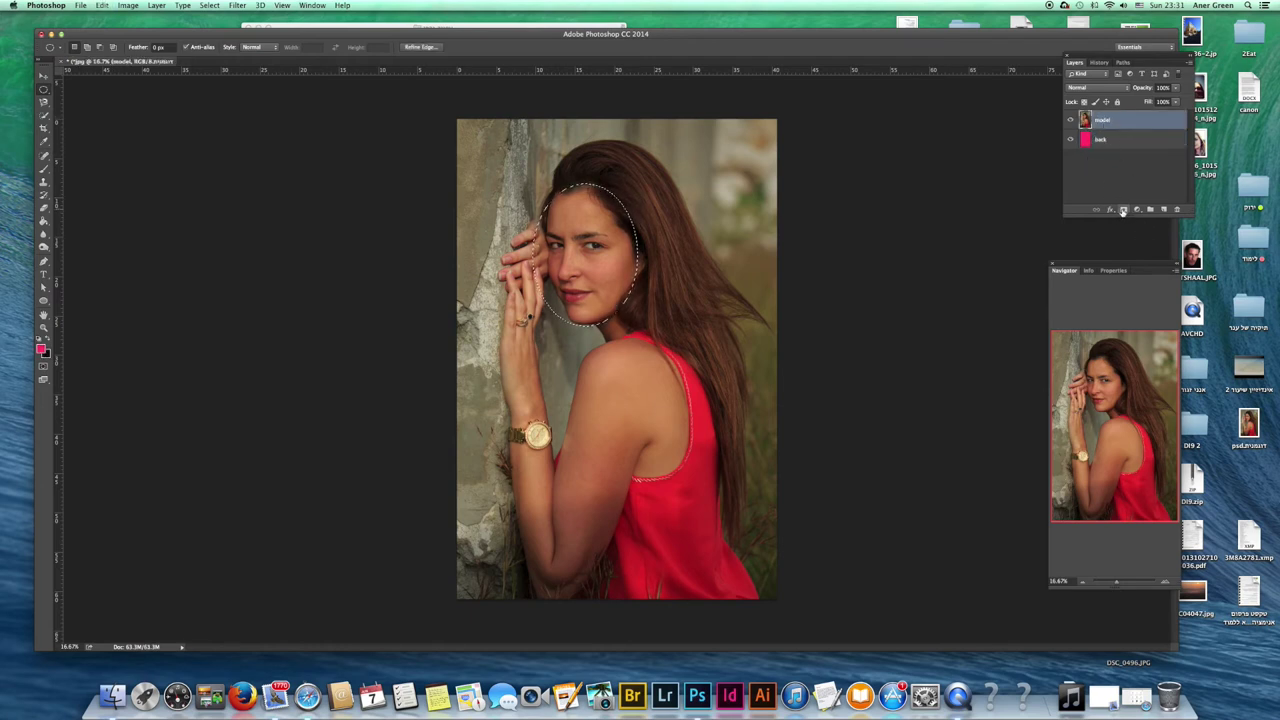
pyautogui.click(1123, 210)
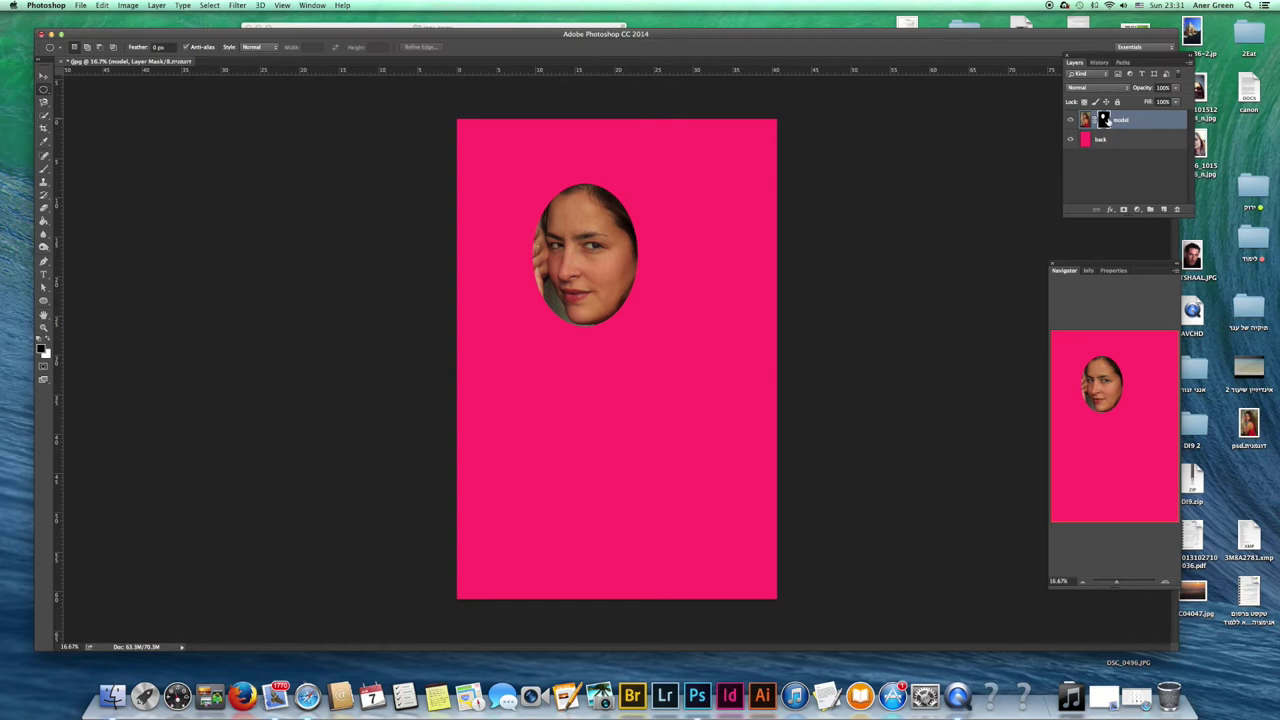
pyautogui.press('super+i')
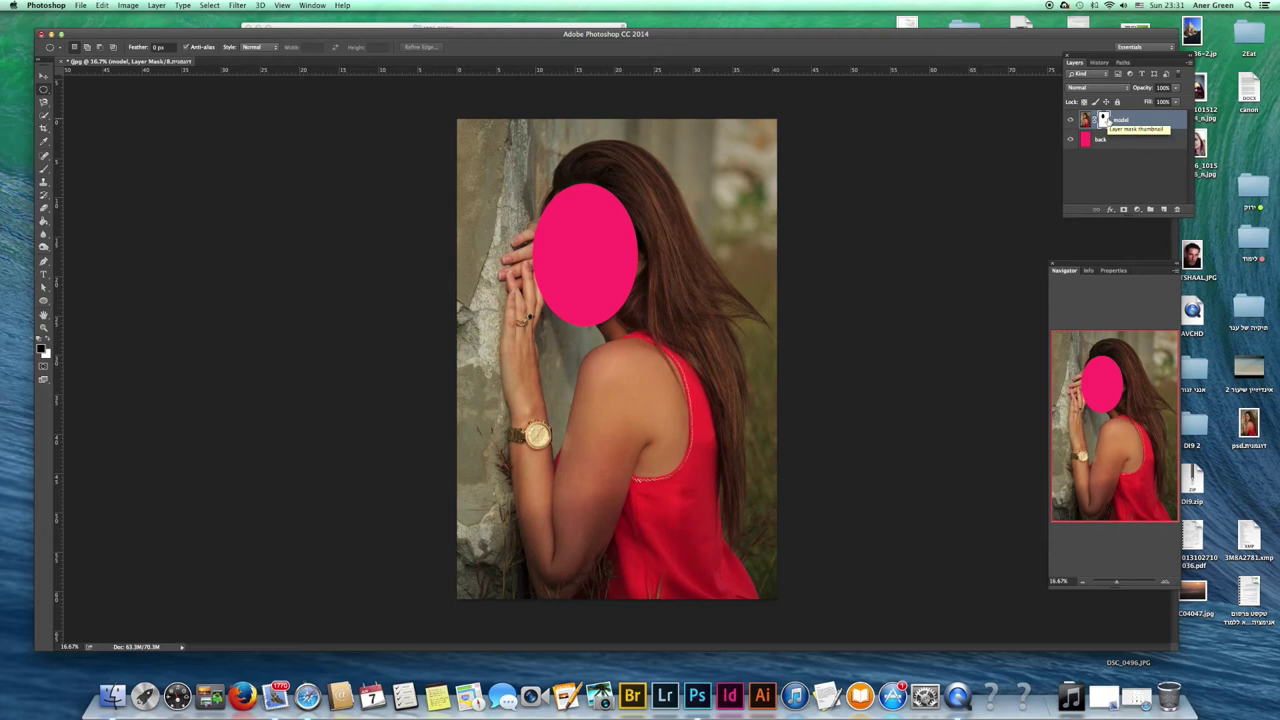
# Open the choice of marquee tools
pyautogui.click(43, 89)
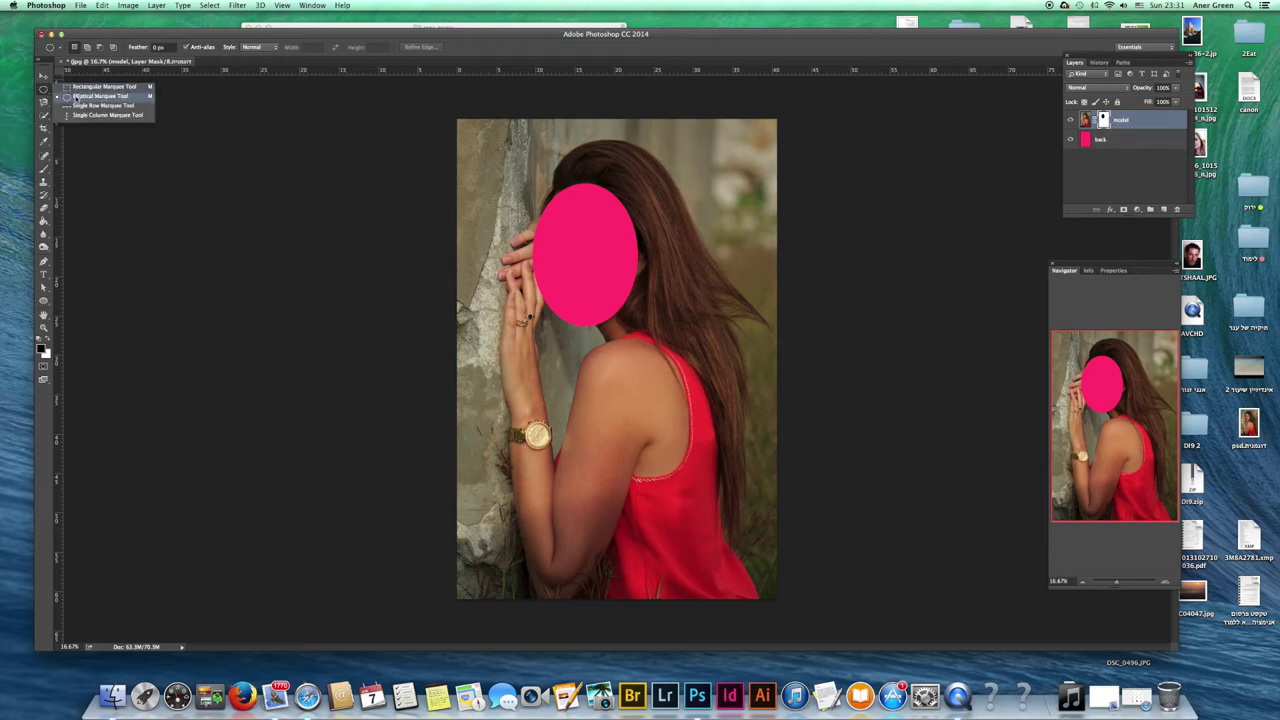
# Try revealing the face inside an elliptical selection drawn within the pink oval, using a second mask on the model layer
pyautogui.click(76, 96)
pyautogui.moveTo(556, 231); pyautogui.dragTo(596, 260)
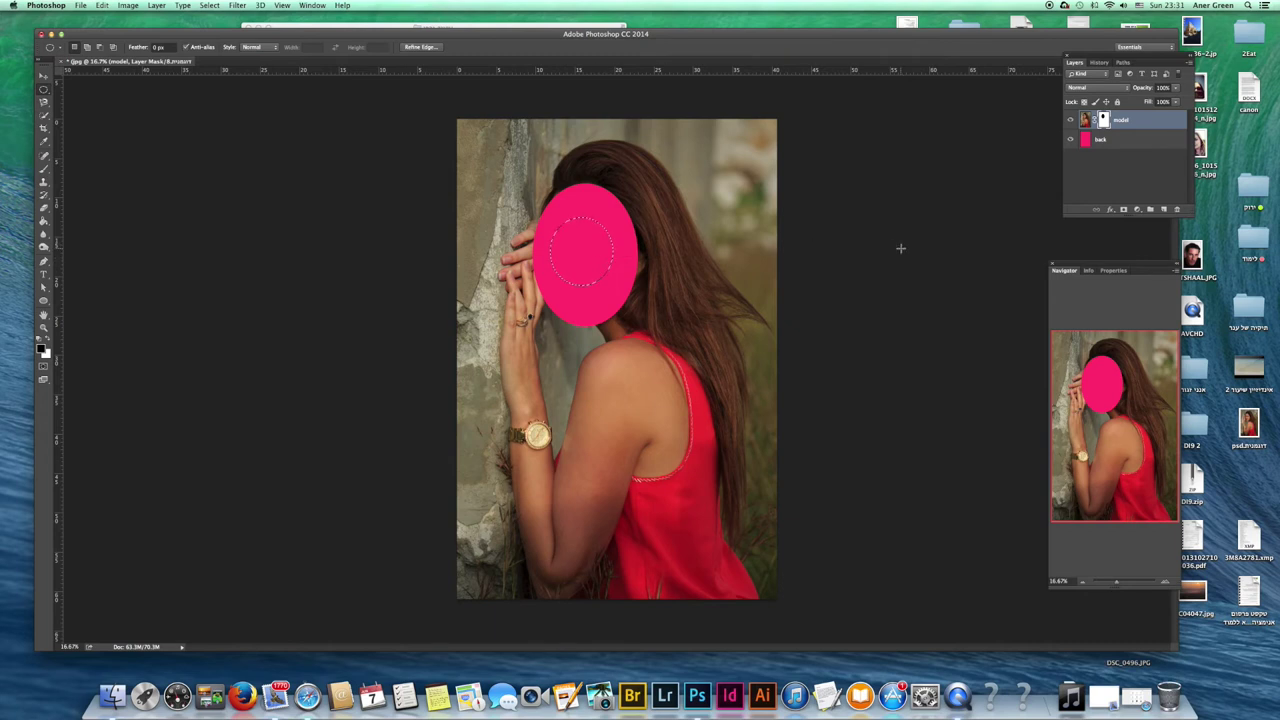
pyautogui.click(1124, 210)
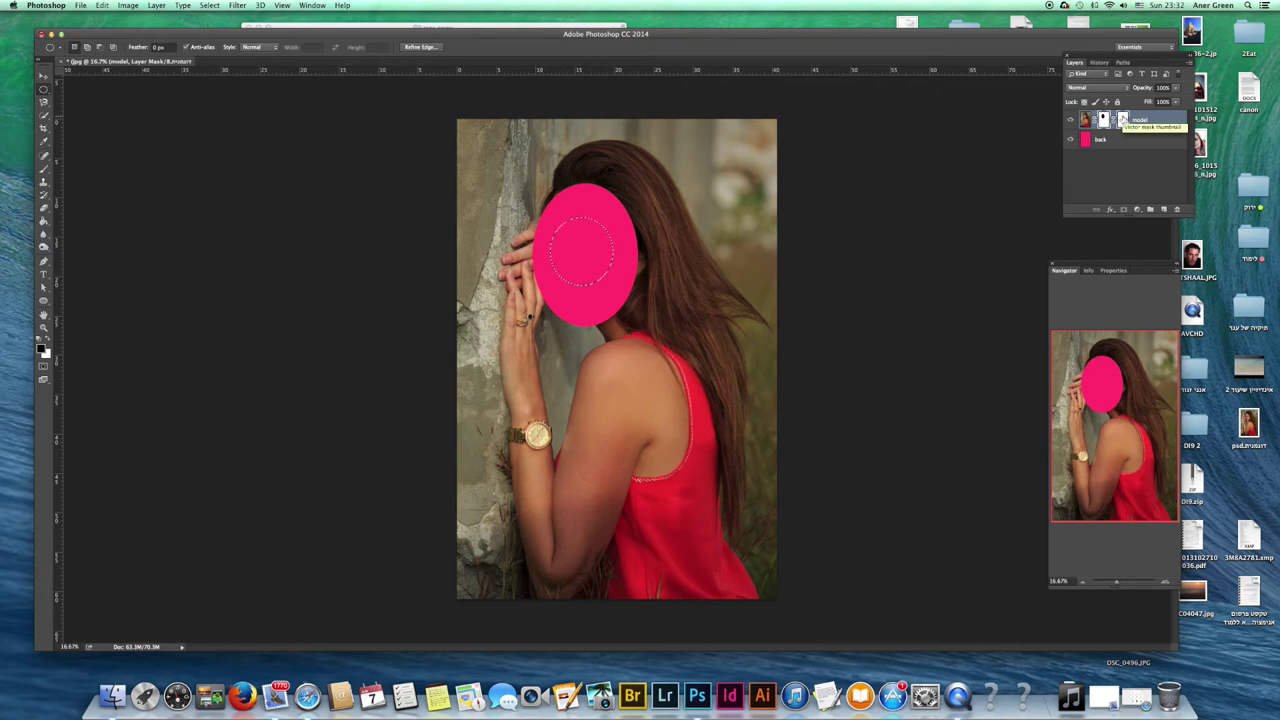
pyautogui.press('BackSpace')
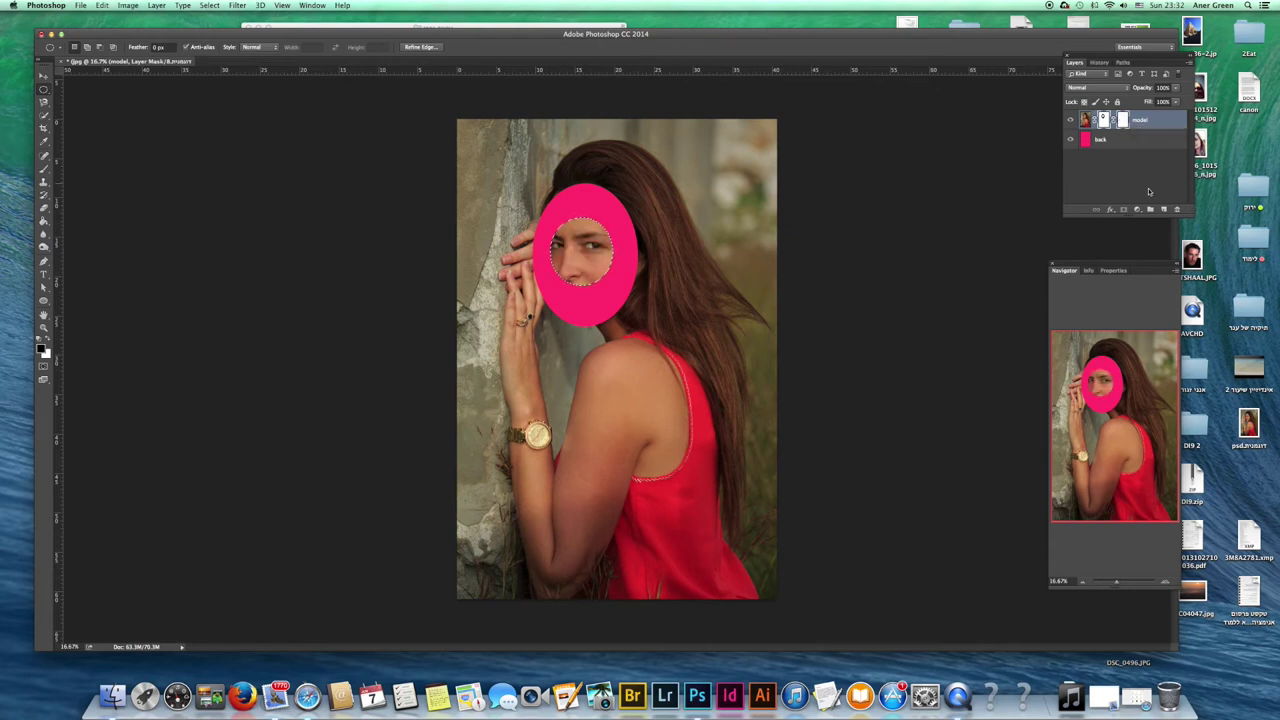
pyautogui.press('super+z')
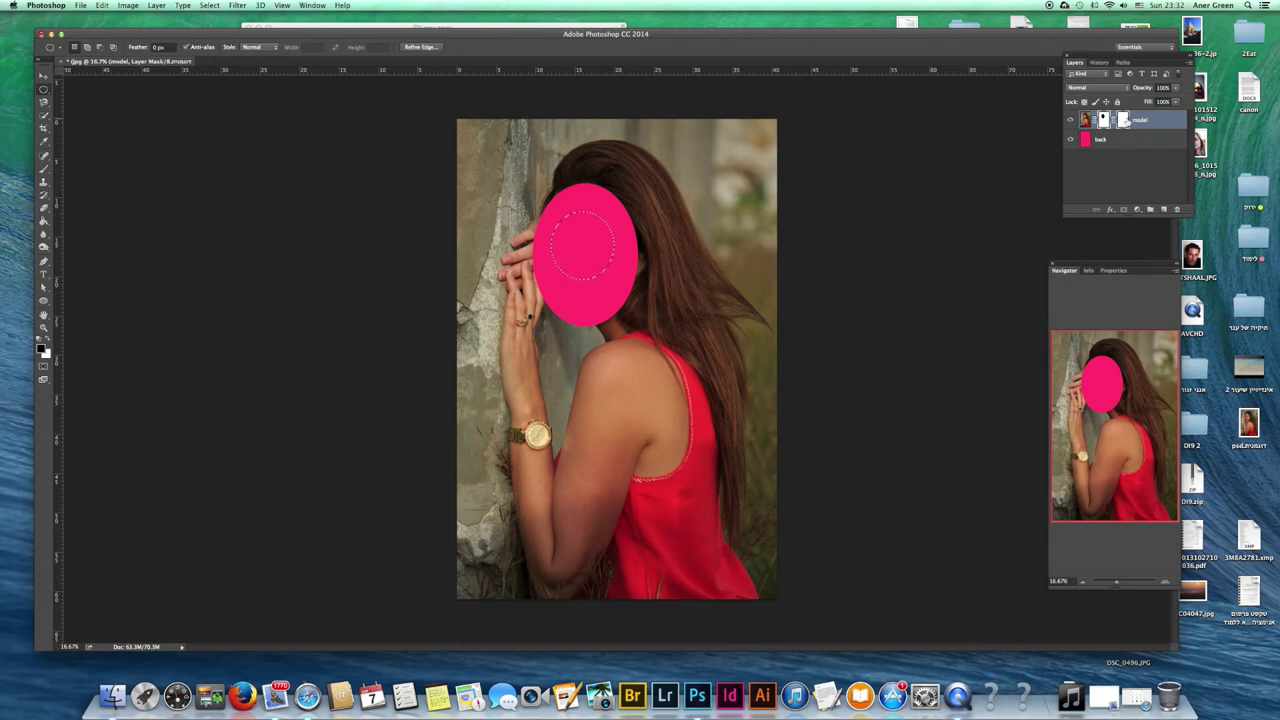
# Replace the second mask and reveal the elliptical area again, and undo the reveal, the mask and the selection
pyautogui.moveTo(1128, 125); pyautogui.dragTo(1137, 167)
pyautogui.click(1125, 210)
pyautogui.press('Delete')
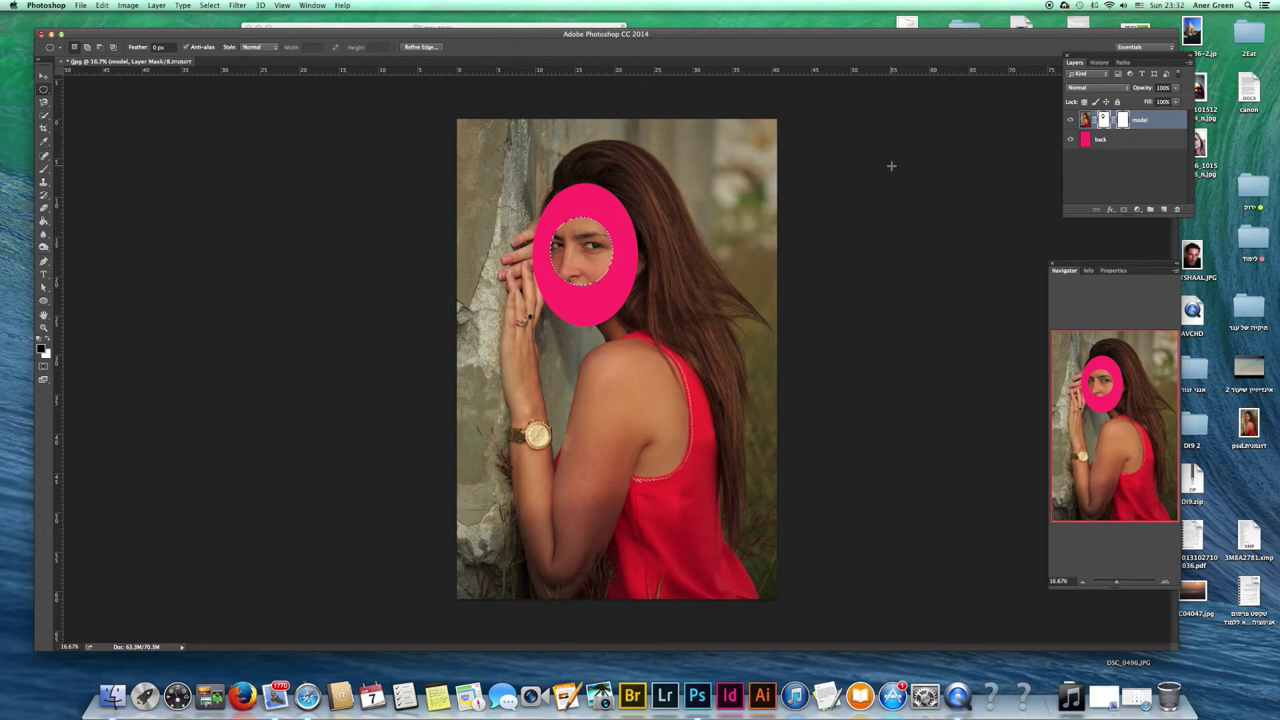
pyautogui.hotkey('alt', 'BackSpace')
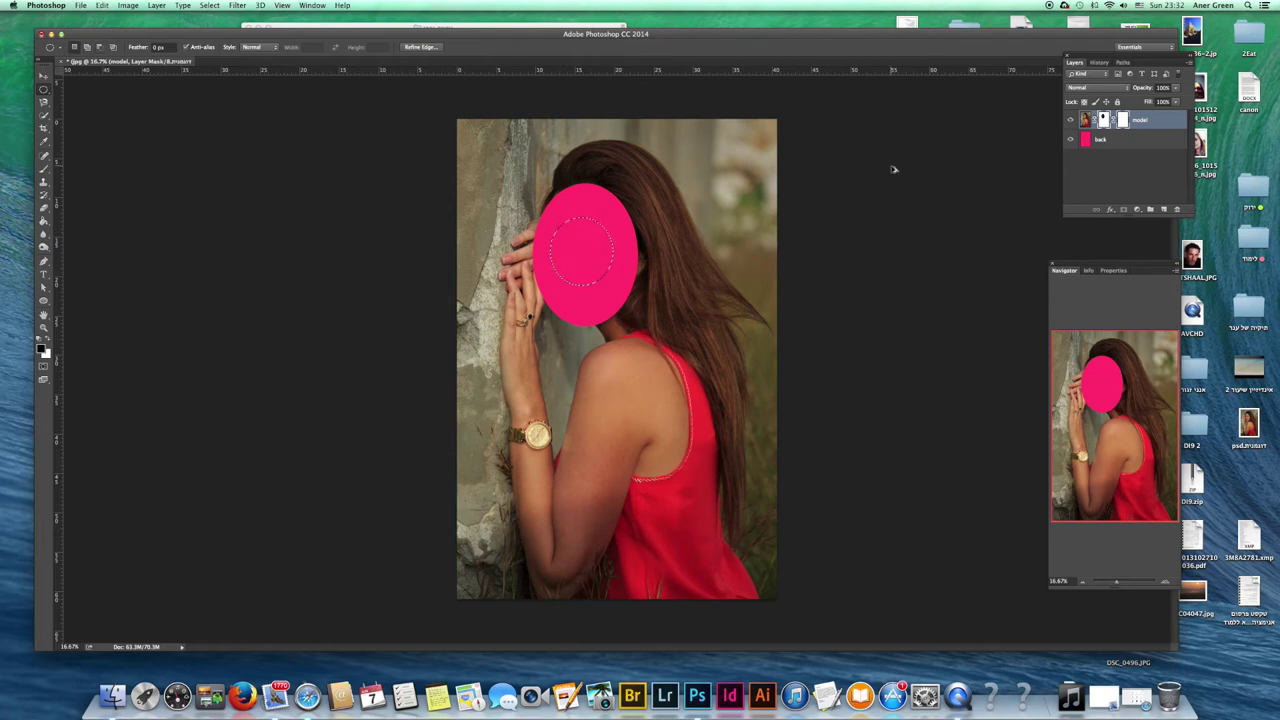
pyautogui.press('super+d')
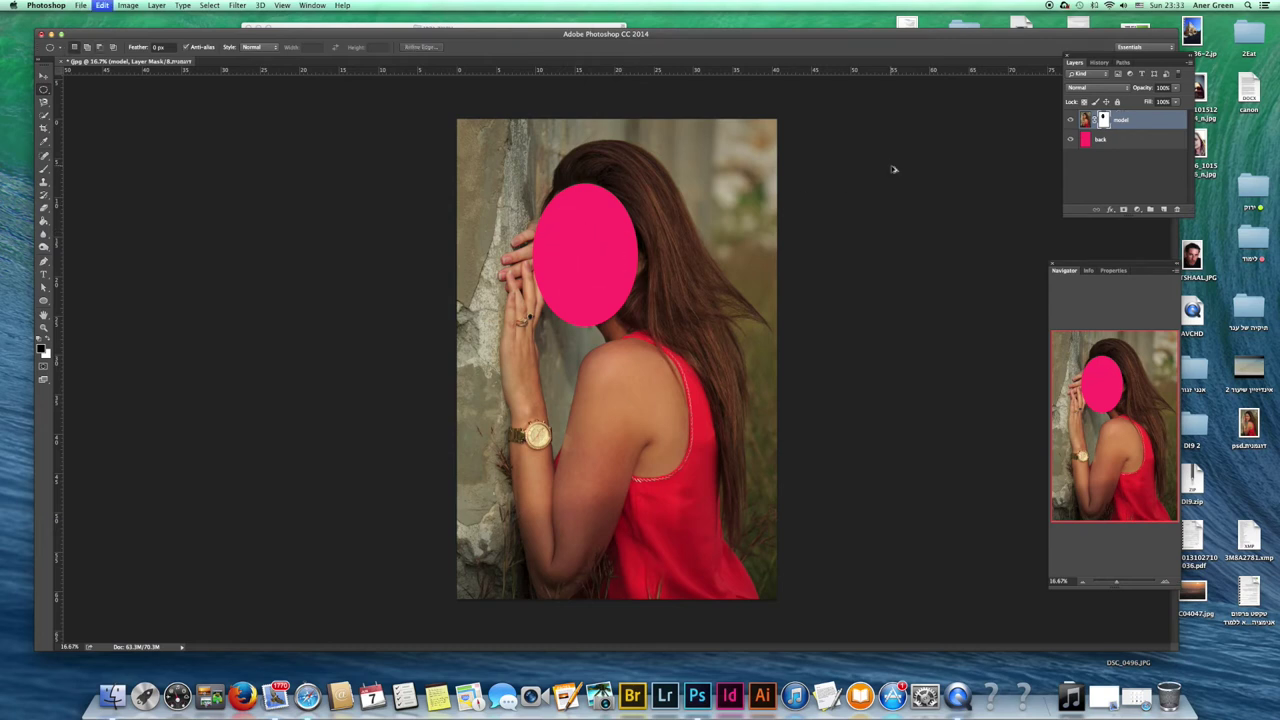
# Select a rectangle inside the pink oval, add a second mask to the model layer, and undo both
pyautogui.click(44, 90)
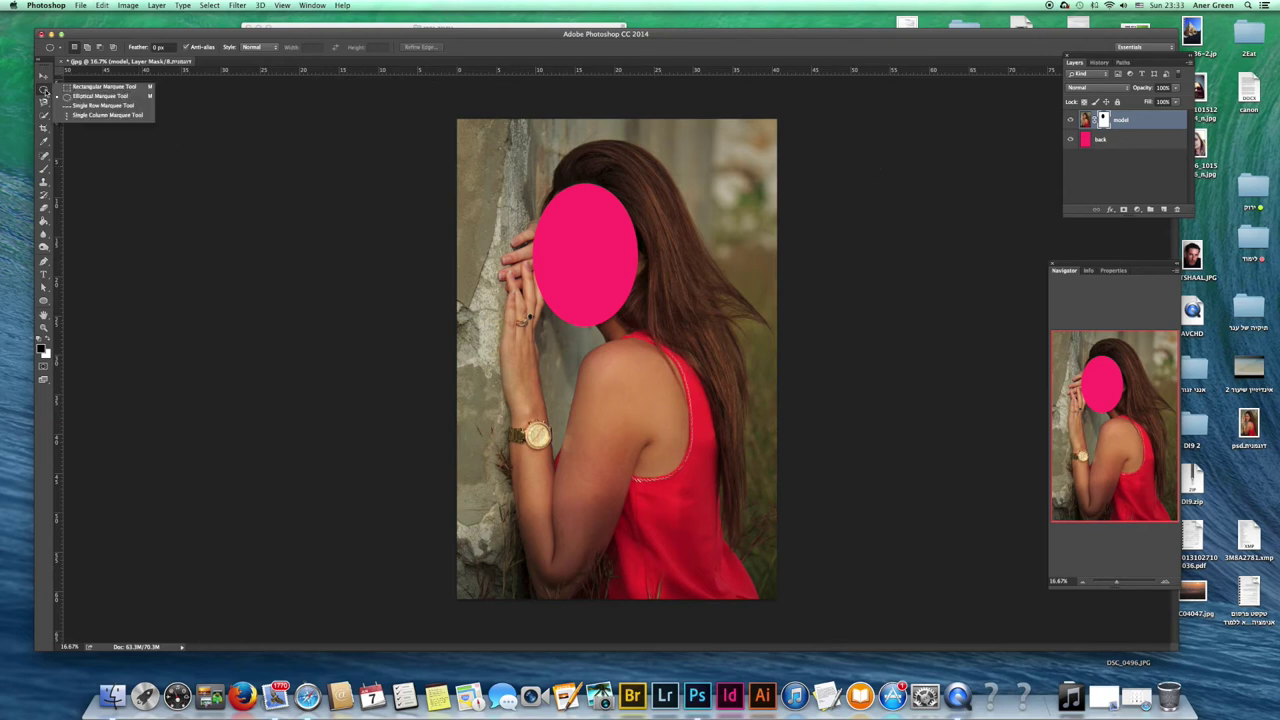
pyautogui.click(76, 89)
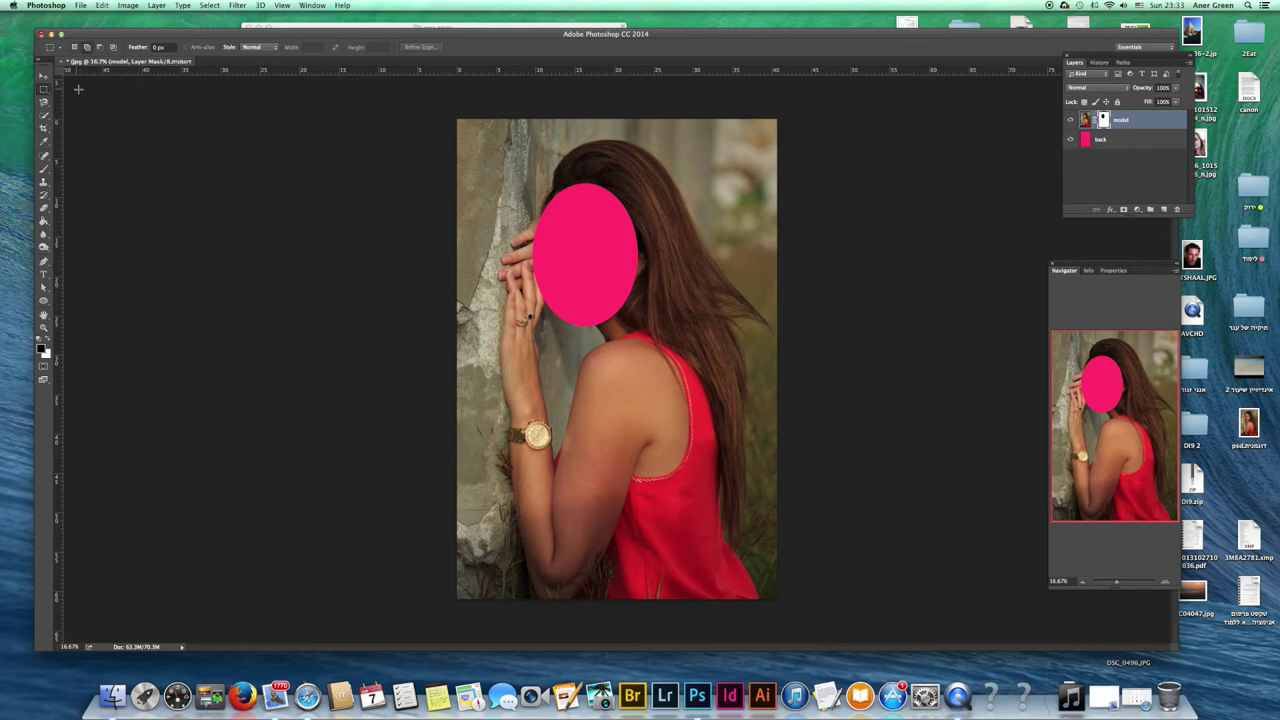
pyautogui.moveTo(547, 216); pyautogui.dragTo(616, 286)
pyautogui.click(1124, 210)
pyautogui.press('super+z')
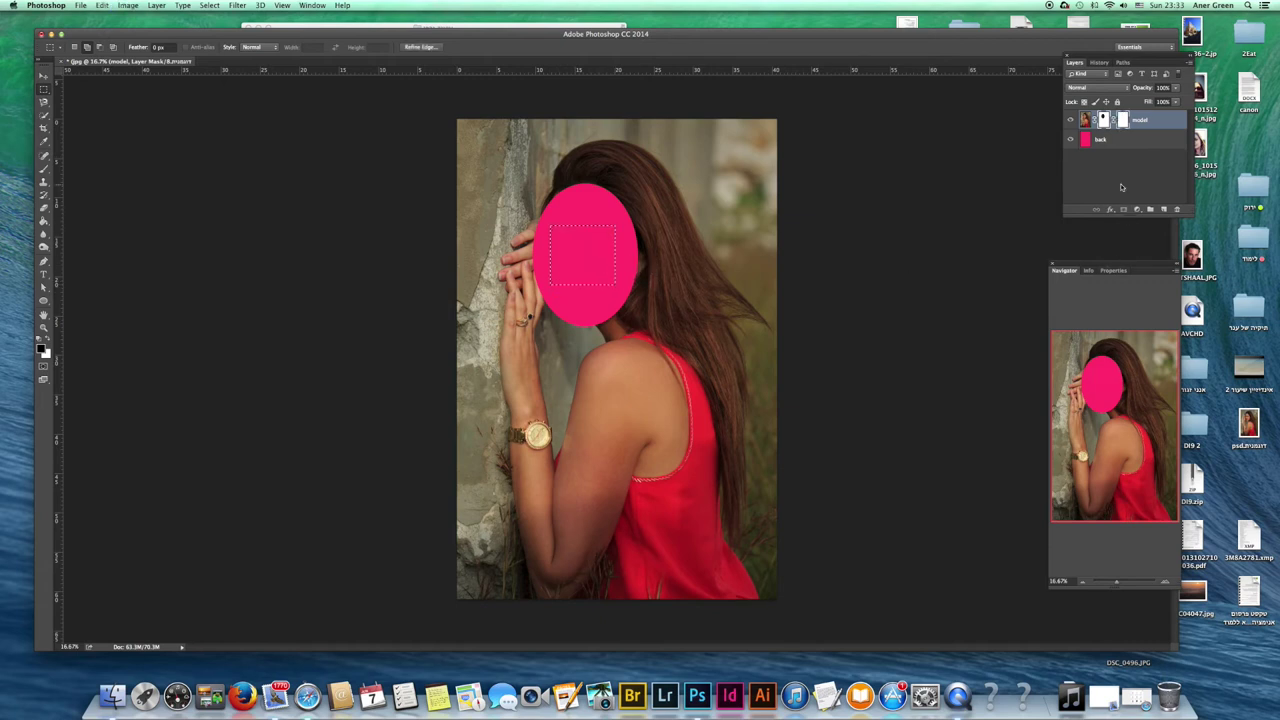
pyautogui.click(288, 180)
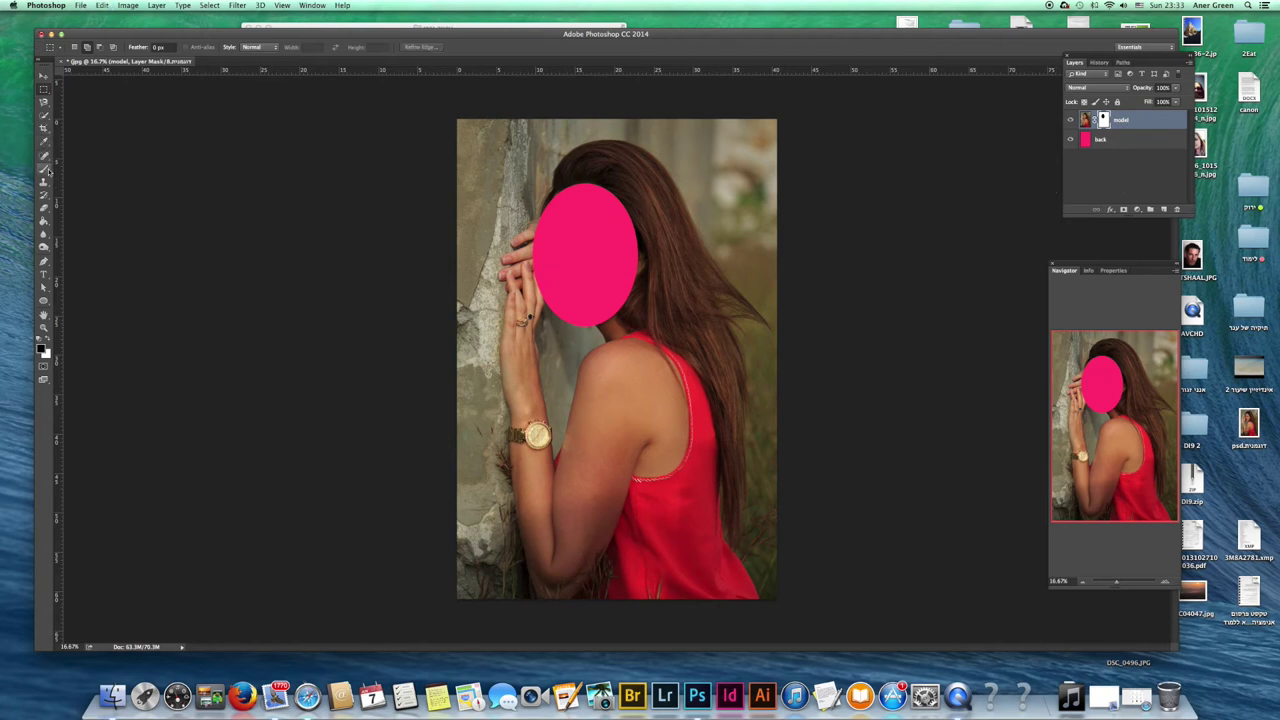
# Reveal the face inside a freehand lasso selection drawn within the pink oval, with a second mask on the model layer
pyautogui.click(43, 102)
pyautogui.click(80, 100)
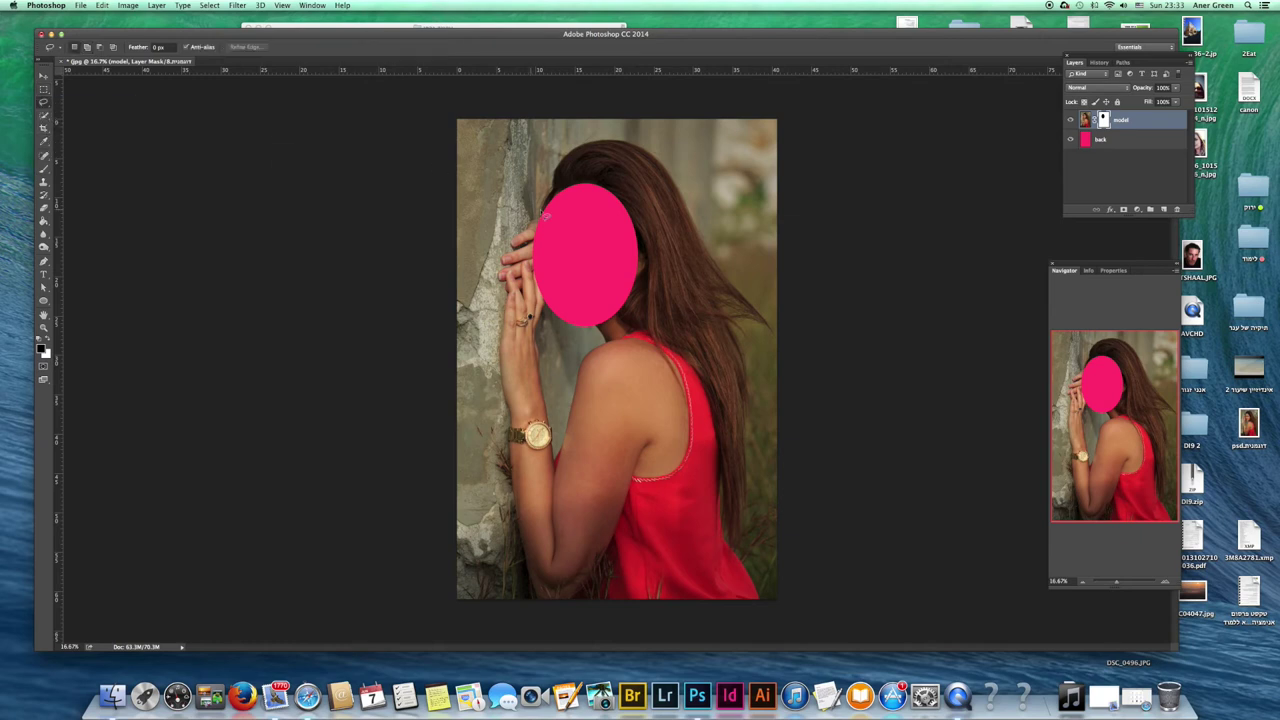
pyautogui.moveTo(566, 216)
pyautogui.mouseDown()
pyautogui.moveTo(553, 262)
pyautogui.moveTo(574, 304)
pyautogui.moveTo(620, 282)
pyautogui.mouseUp()
pyautogui.moveTo(607, 227); pyautogui.dragTo(605, 222)
pyautogui.click(1123, 209)
pyautogui.press('super+i')
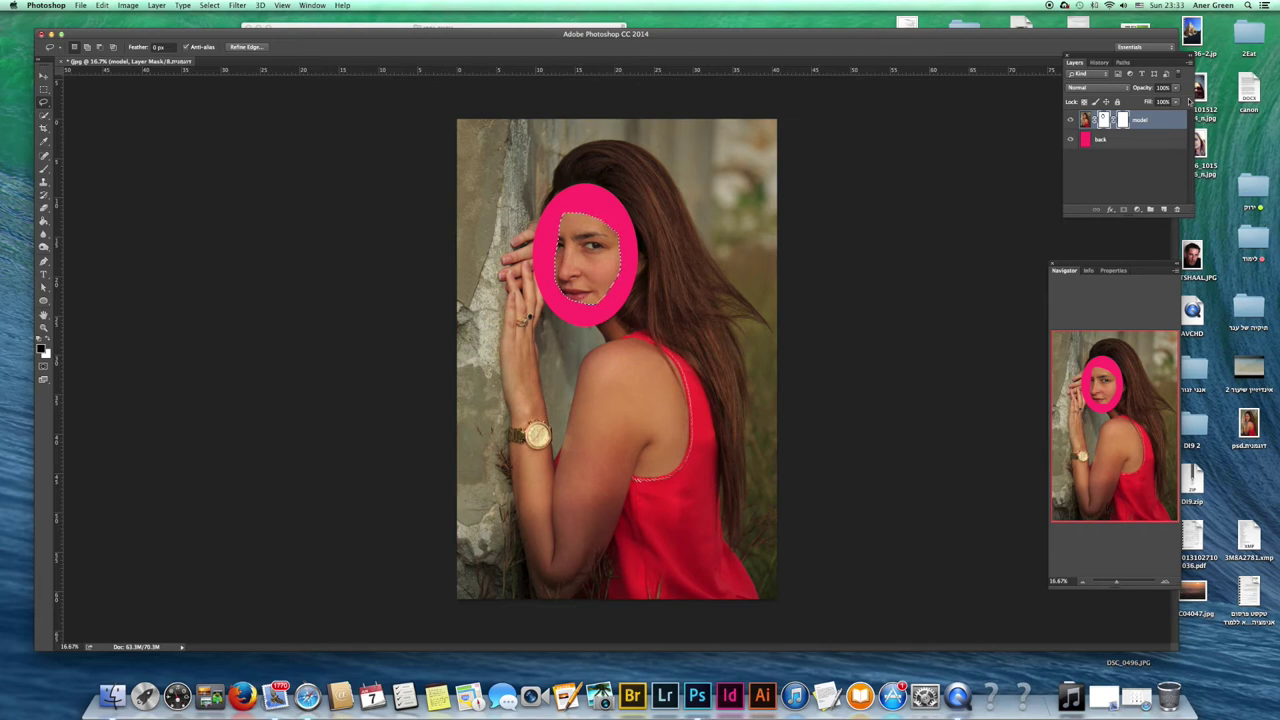
# Clear the selection and paint black over the forehead and eyes on the layer mask, with the brush opacity at 100%
pyautogui.press('super+d')
pyautogui.click(44, 170)
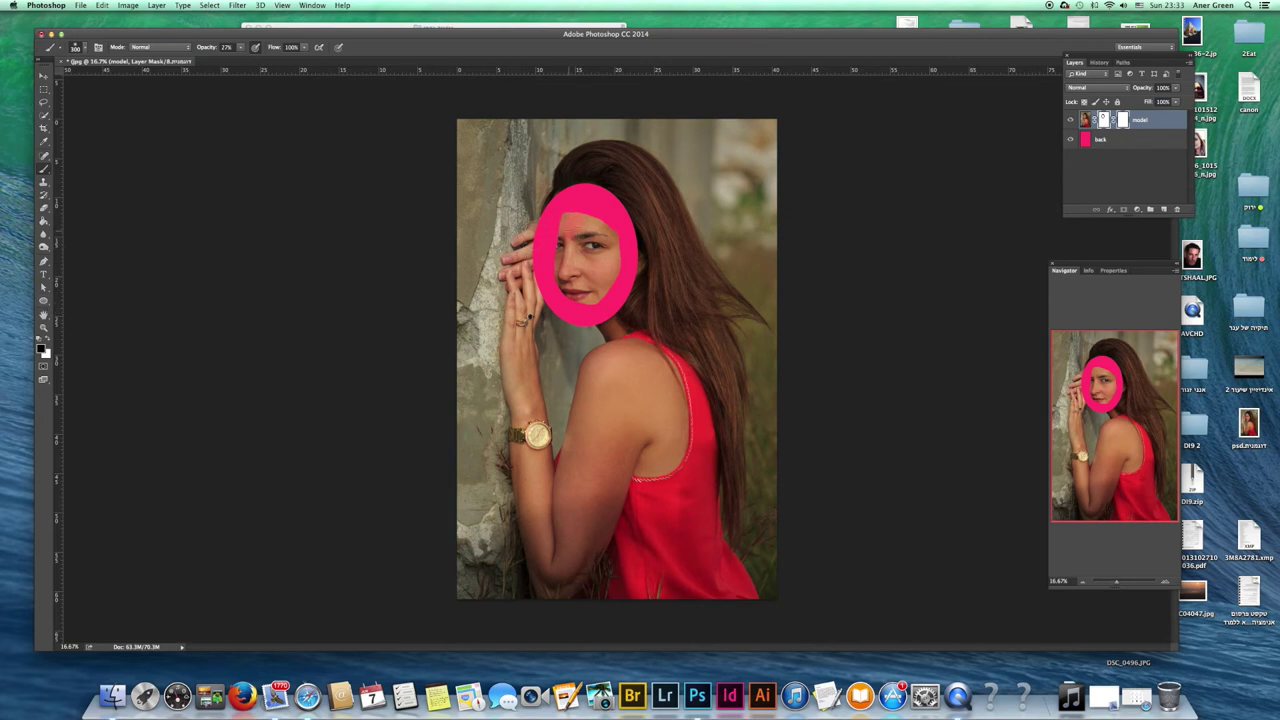
pyautogui.moveTo(584, 240); pyautogui.dragTo(594, 236)
pyautogui.click(240, 47)
pyautogui.moveTo(241, 60); pyautogui.dragTo(324, 65)
pyautogui.moveTo(568, 218); pyautogui.dragTo(610, 233)
pyautogui.moveTo(588, 238)
pyautogui.mouseDown()
pyautogui.moveTo(565, 242)
pyautogui.moveTo(606, 263)
pyautogui.mouseUp()
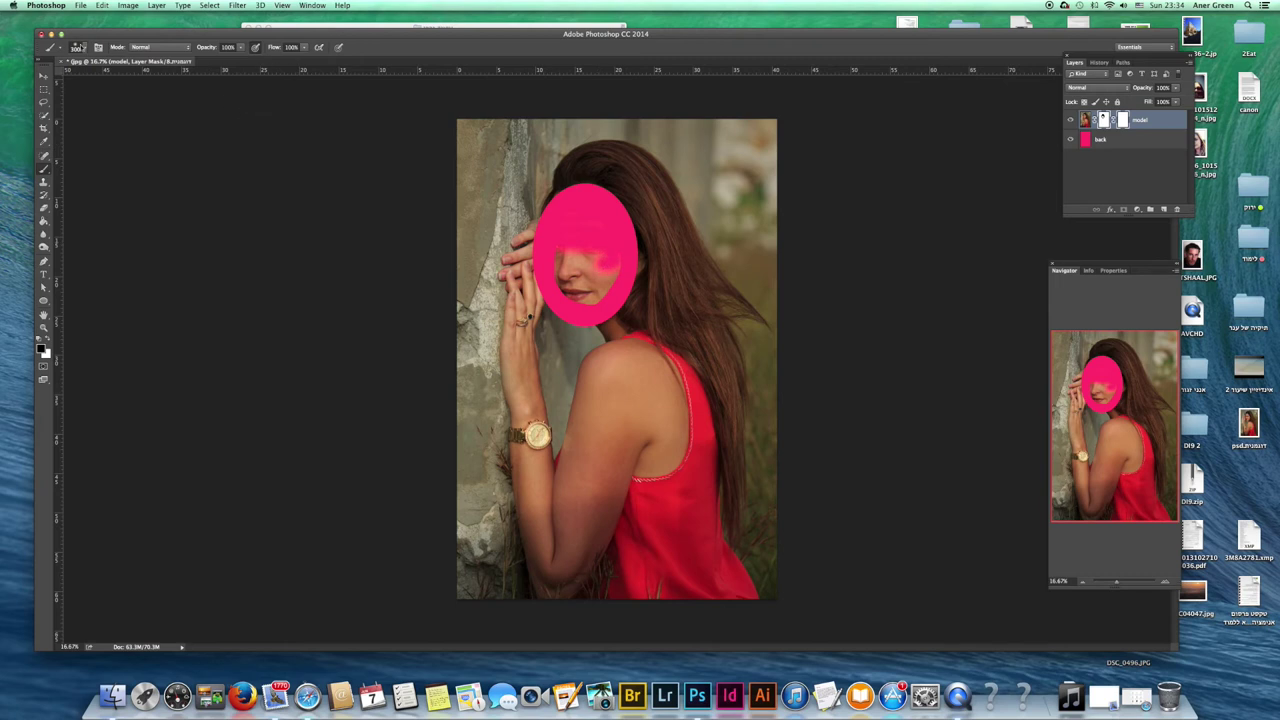
# Paint over the face on the mask with a 300 px brush at 100% hardness, and undo the strokes
pyautogui.click(87, 47)
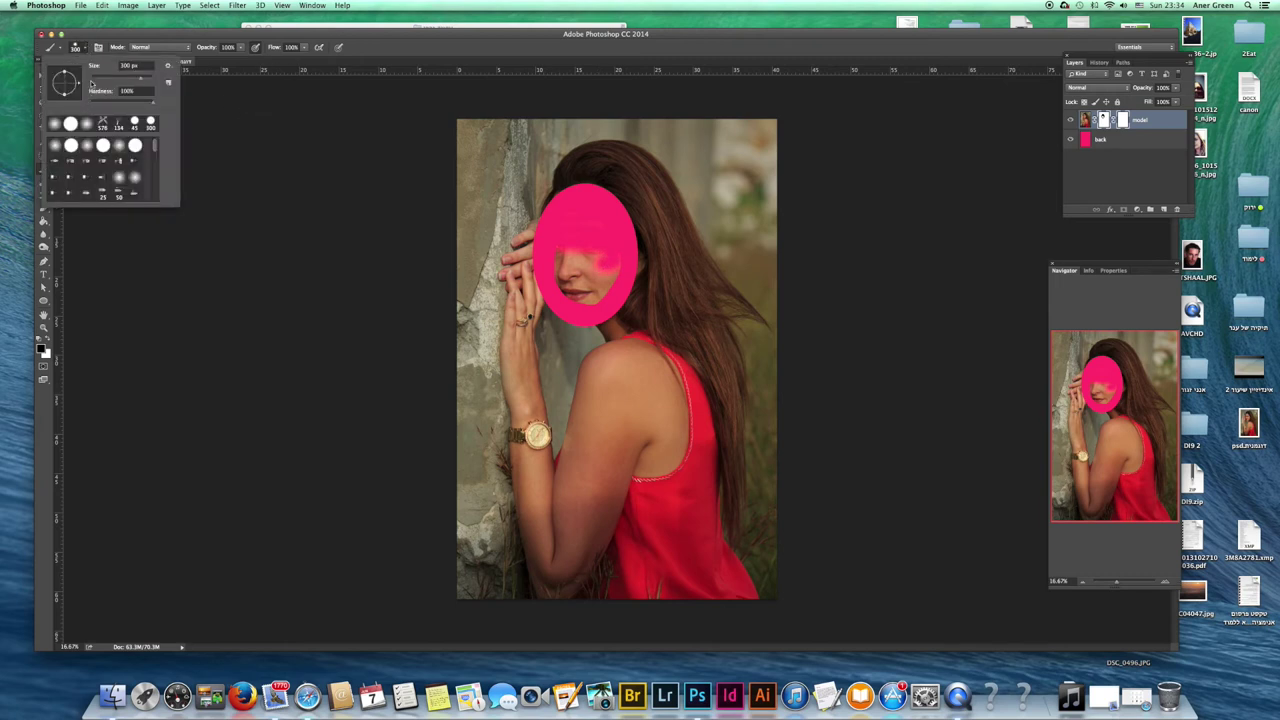
pyautogui.click(86, 48)
pyautogui.click(570, 275)
pyautogui.click(586, 264)
pyautogui.click(586, 264)
pyautogui.click(575, 279)
pyautogui.moveTo(572, 245); pyautogui.dragTo(606, 240)
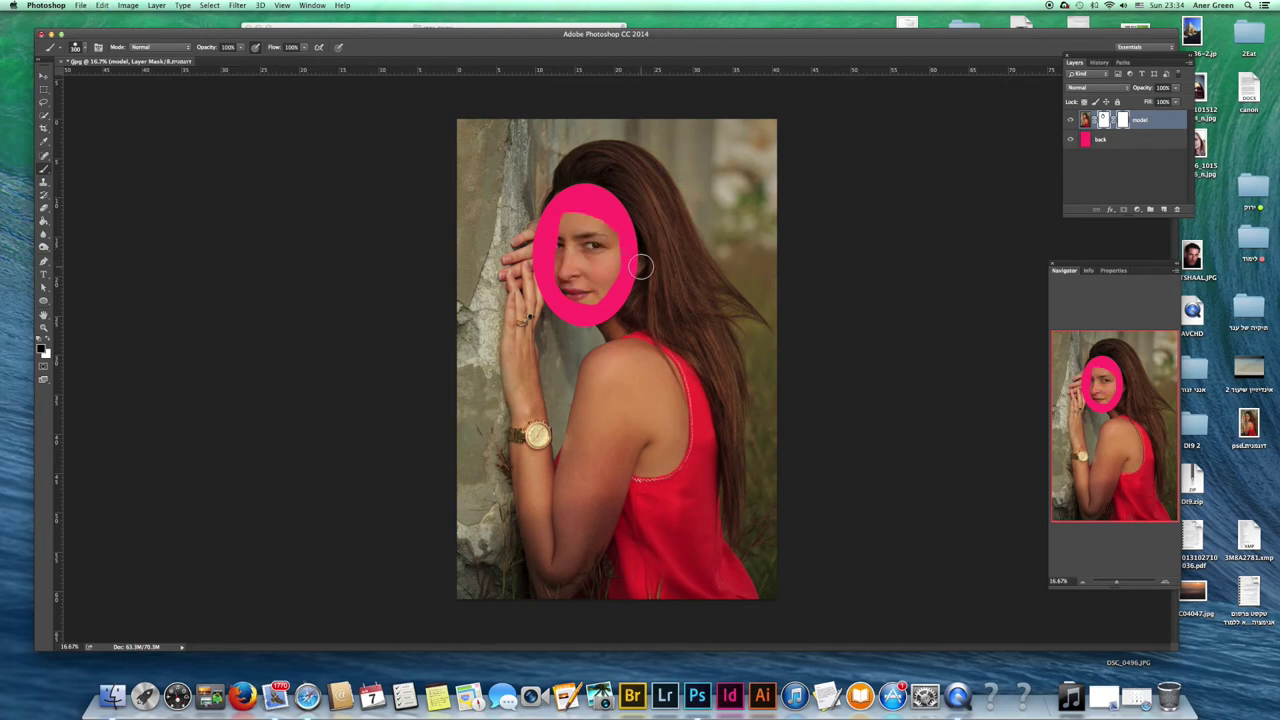
# Paint in white along the forehead's edge on the mask, and undo back to the lasso selection
pyautogui.press('x')
pyautogui.moveTo(608, 222)
pyautogui.mouseDown()
pyautogui.moveTo(558, 212)
pyautogui.moveTo(550, 280)
pyautogui.moveTo(568, 298)
pyautogui.moveTo(614, 288)
pyautogui.moveTo(624, 242)
pyautogui.moveTo(602, 204)
pyautogui.mouseUp()
pyautogui.keyDown('super'); pyautogui.click(1122, 124); pyautogui.keyUp('super')
pyautogui.press('BackSpace')
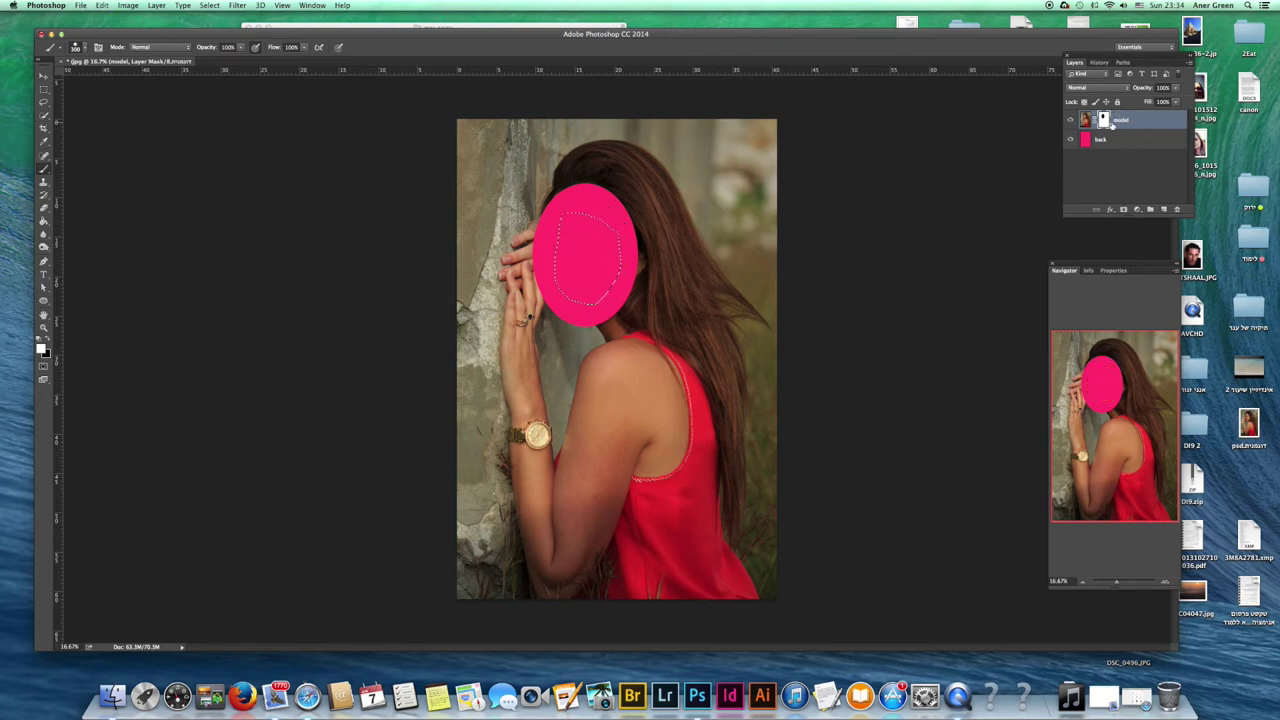
# Invert the model layer's mask, step back to before any mask was added, and deselect the oval
pyautogui.press('super+i')
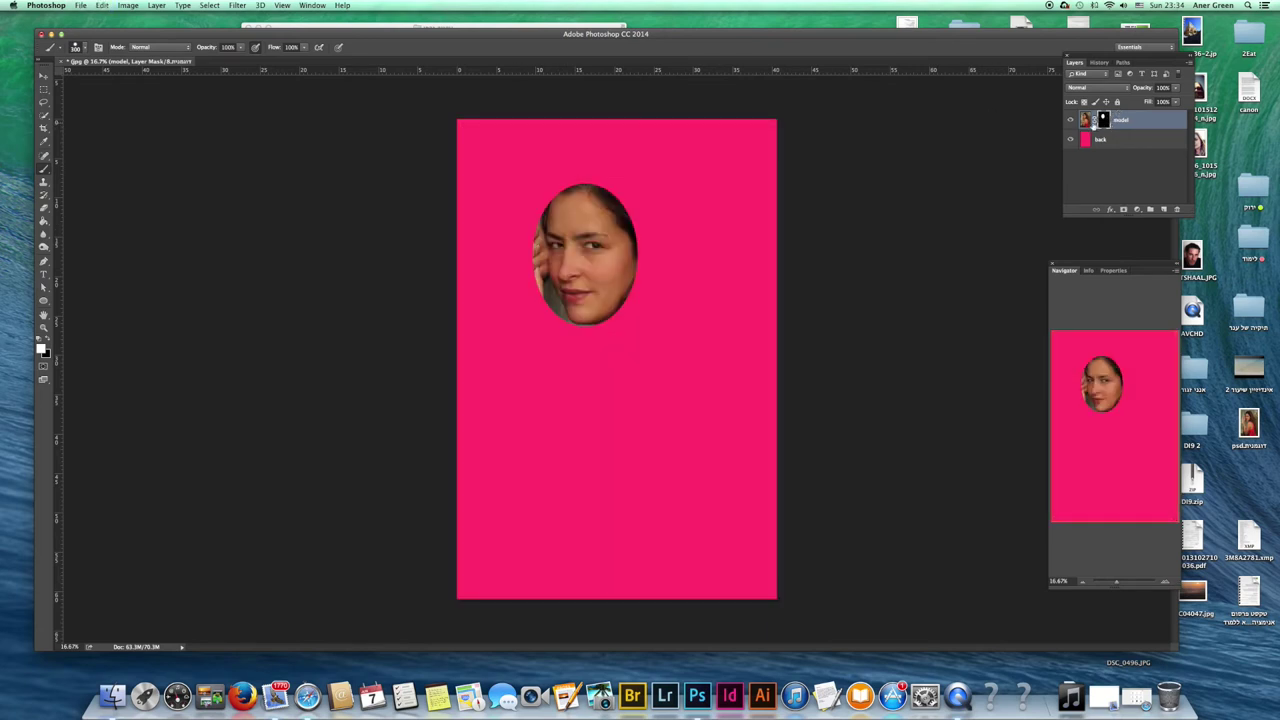
pyautogui.press('super+alt+z')
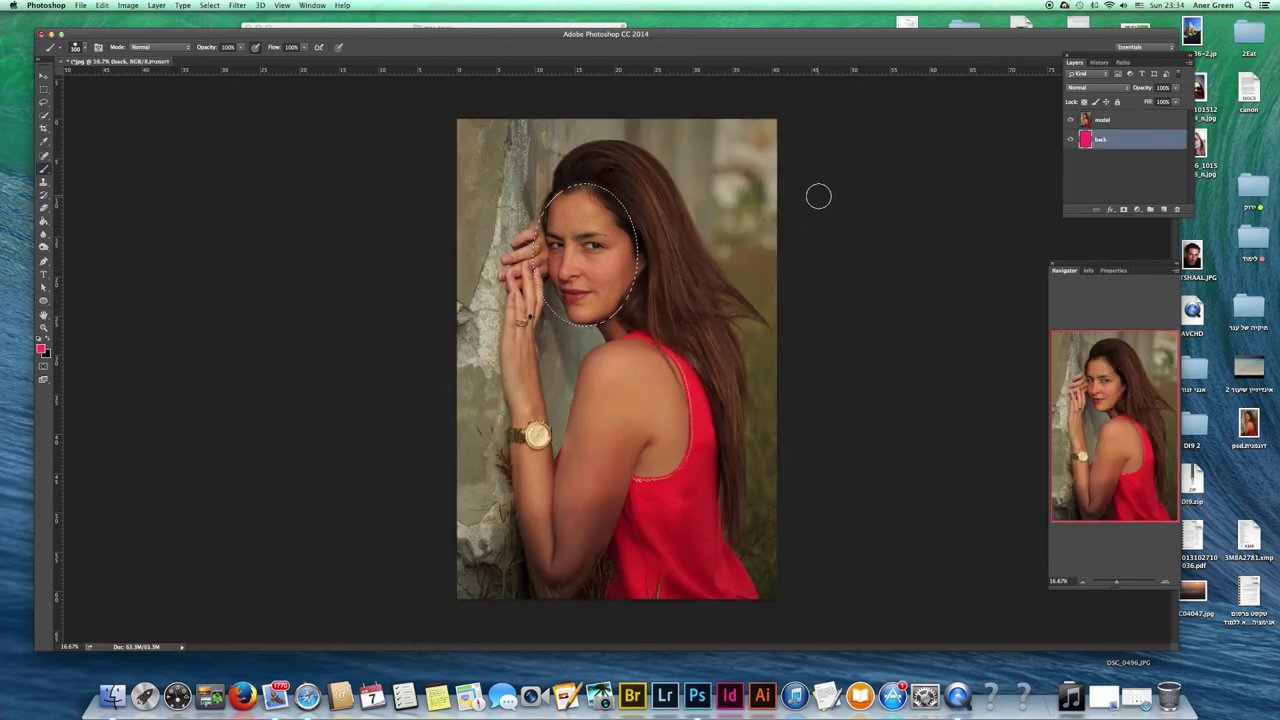
pyautogui.press('super+d')
# Outline the head, shoulder and upper back with the Polygonal Lasso
pyautogui.click(43, 103)
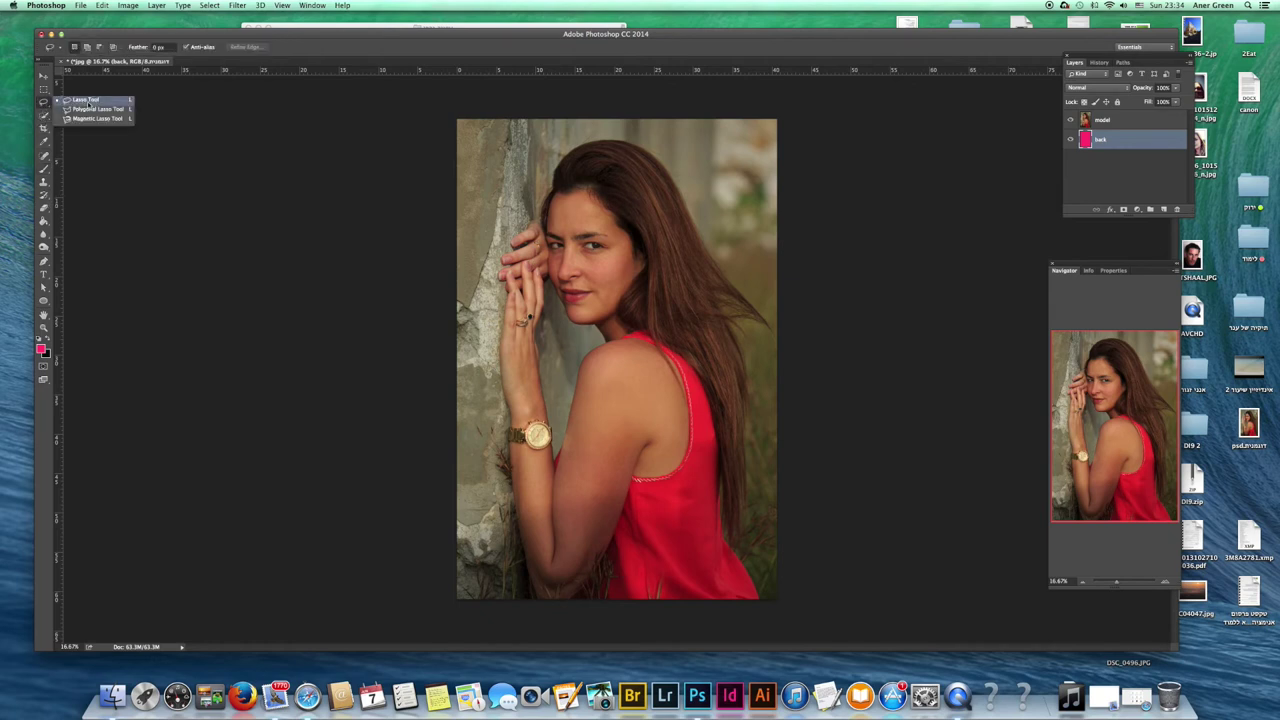
pyautogui.click(88, 108)
pyautogui.click(592, 197)
pyautogui.click(658, 237)
pyautogui.click(680, 355)
pyautogui.click(700, 440)
pyautogui.click(660, 482)
pyautogui.click(628, 496)
pyautogui.click(568, 440)
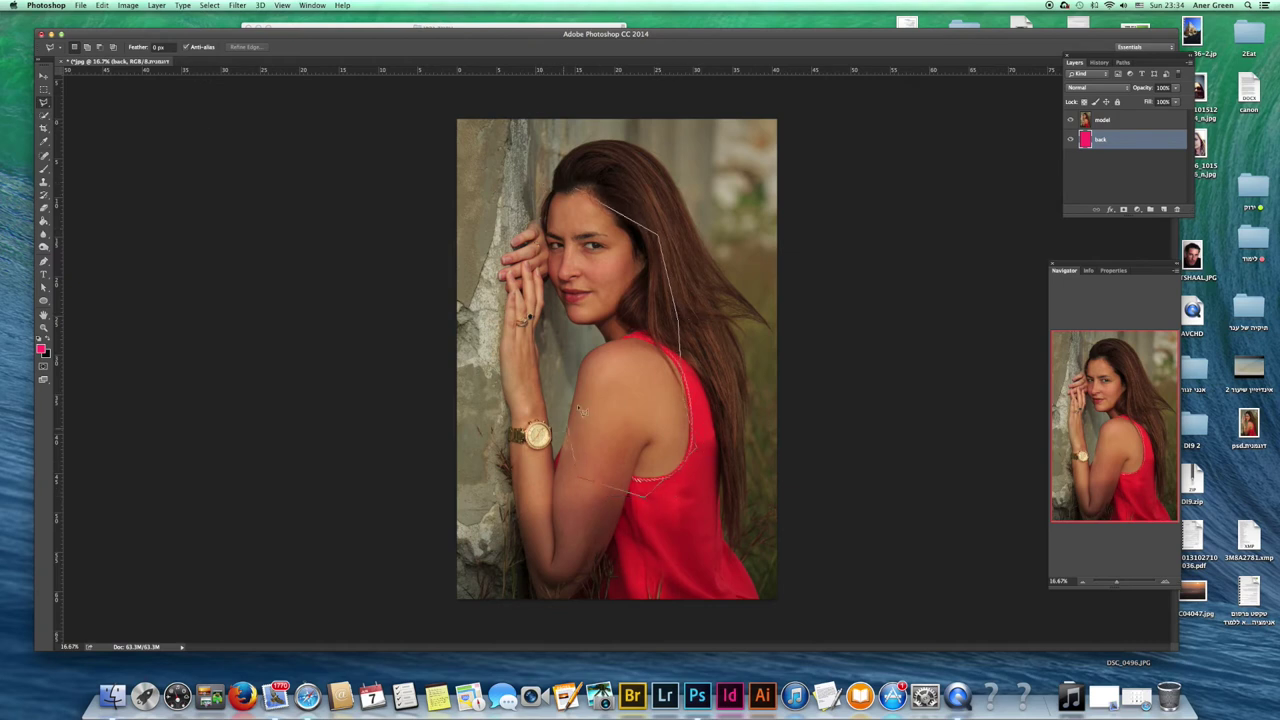
pyautogui.click(578, 340)
pyautogui.click(543, 210)
pyautogui.click(582, 193)
# Trace a closed polygonal selection tightly around the woman's face, from the hairline down to the chin
pyautogui.click(579, 188)
pyautogui.click(605, 190)
pyautogui.click(631, 229)
pyautogui.click(641, 262)
pyautogui.click(641, 282)
pyautogui.click(605, 312)
pyautogui.click(571, 321)
pyautogui.click(555, 276)
pyautogui.click(544, 232)
pyautogui.click(544, 205)
pyautogui.click(554, 190)
pyautogui.click(583, 193)
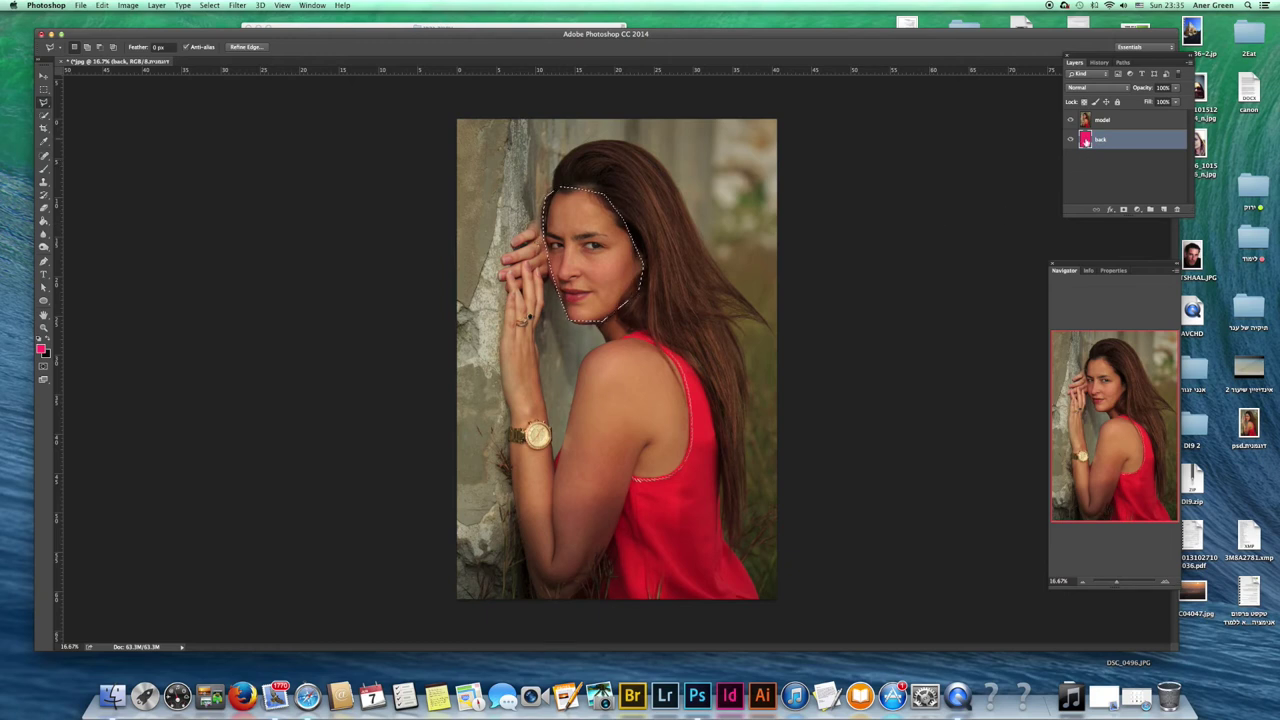
# Mask the model layer with the polygonal face selection, invert the mask, and step back to before it was added
pyautogui.click(1092, 122)
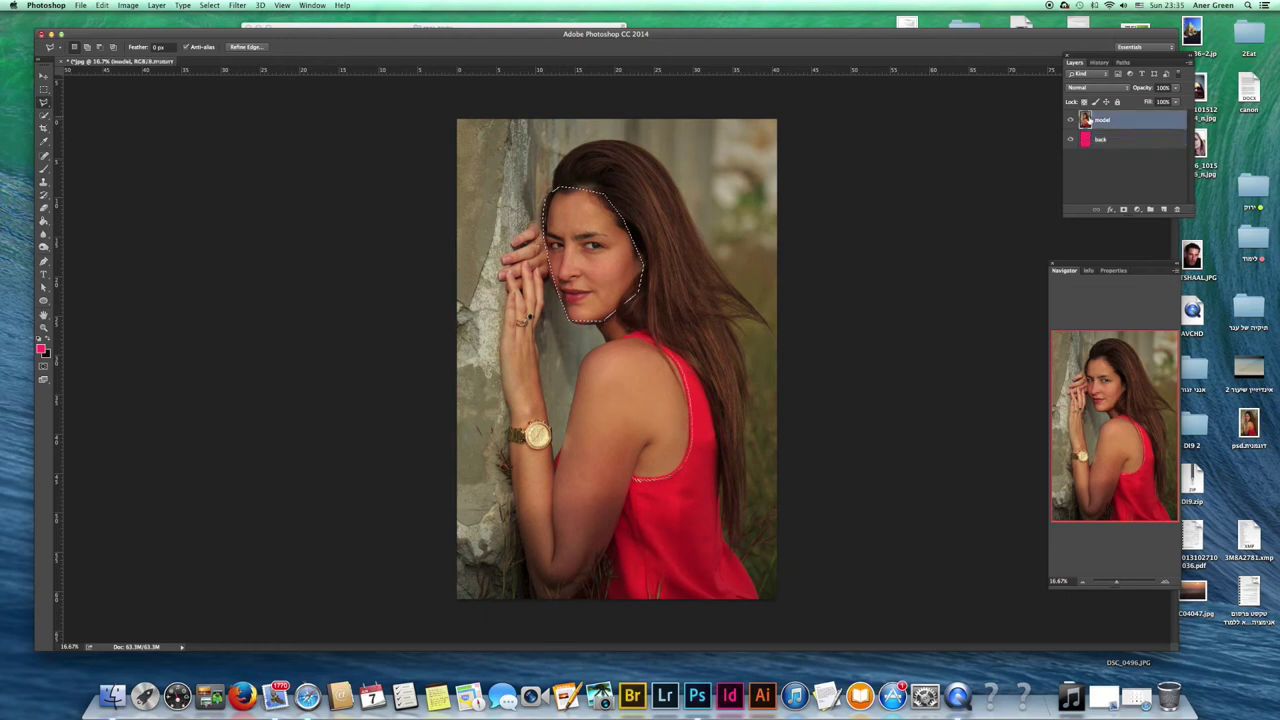
pyautogui.click(1124, 209)
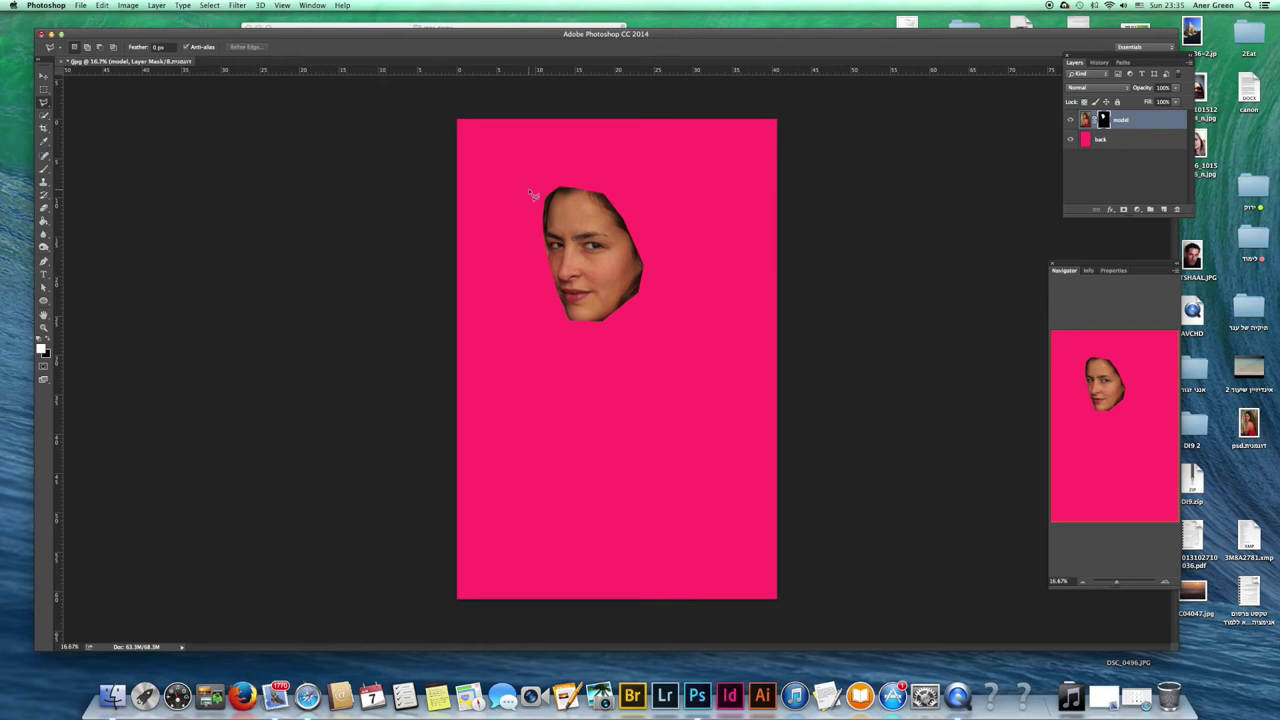
pyautogui.press('super+i')
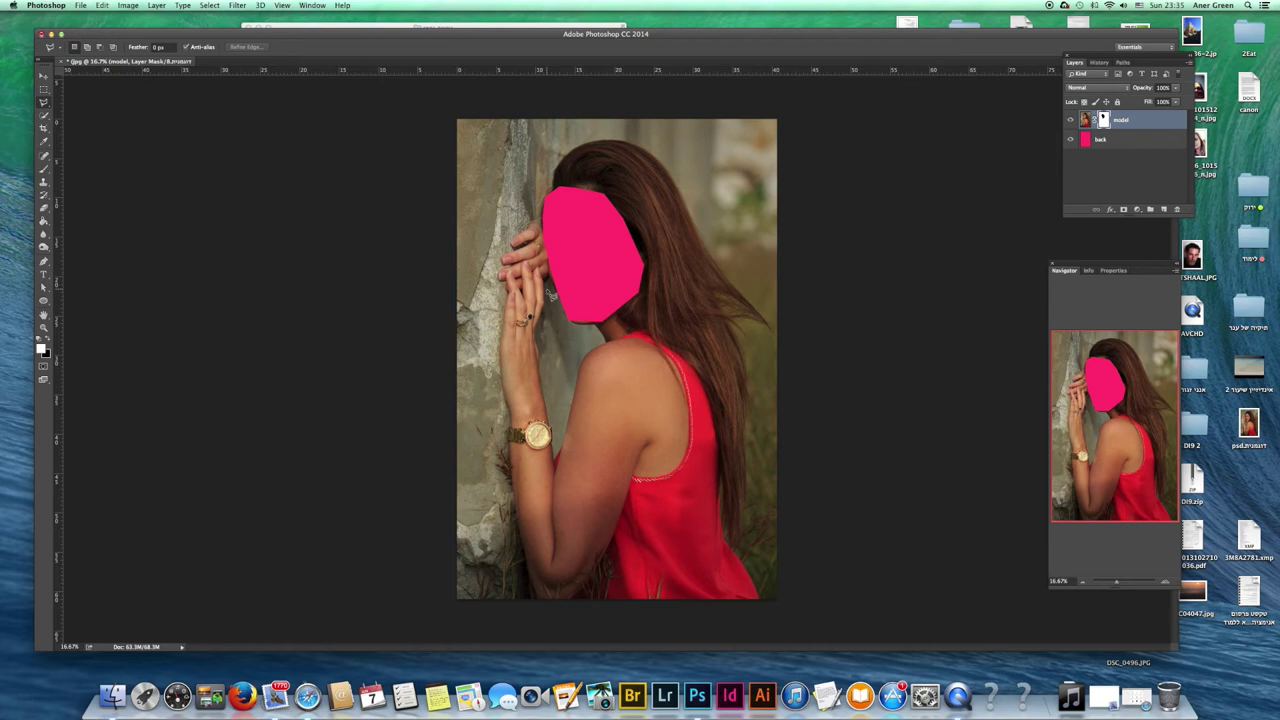
pyautogui.press('super+alt+z')
pyautogui.press('super+alt+z')
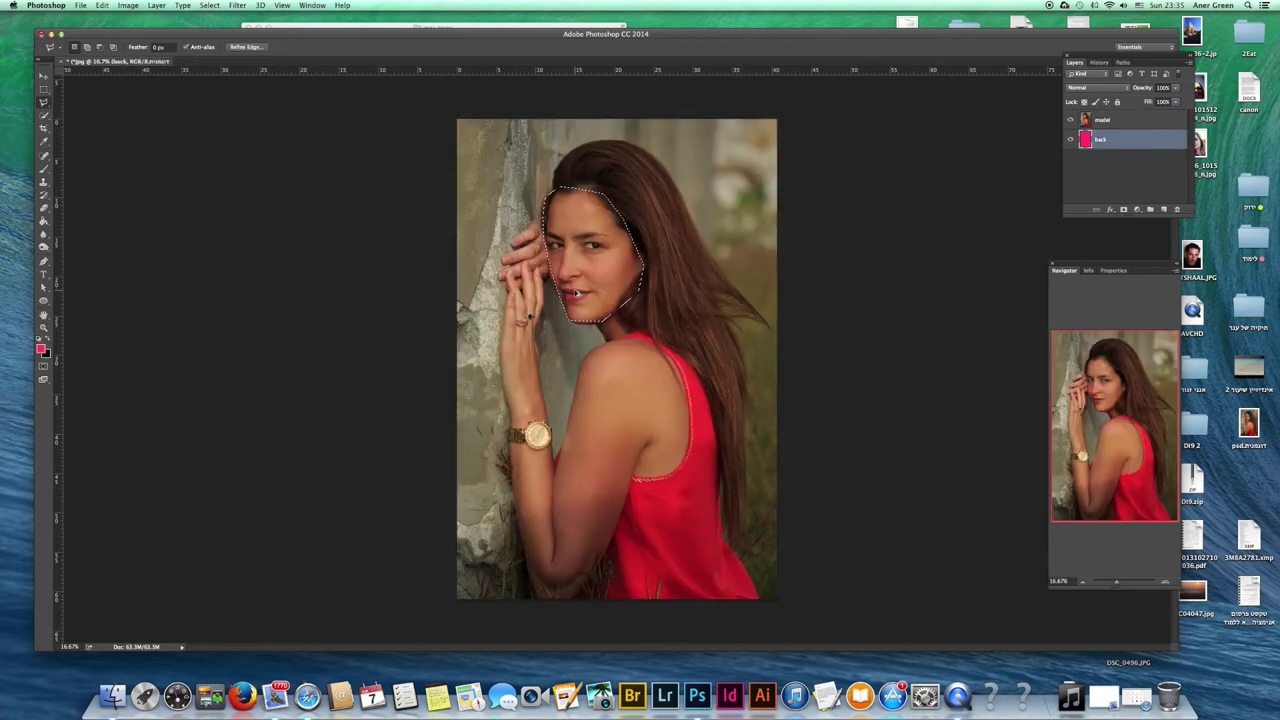
# Draw a circular marquee selection and position it around the woman's face
pyautogui.click(45, 95)
pyautogui.click(95, 98)
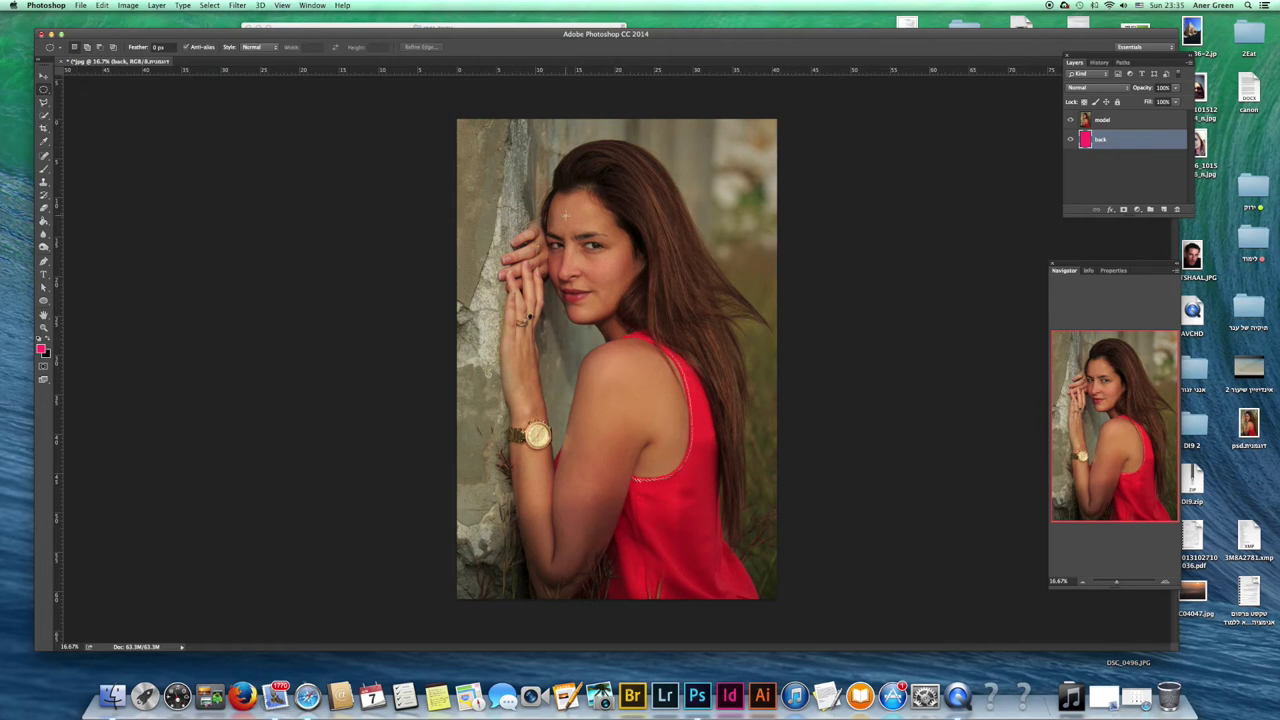
pyautogui.moveTo(546, 209); pyautogui.dragTo(724, 354)
pyautogui.moveTo(633, 301); pyautogui.dragTo(600, 266)
# Mask the model layer with the circular selection, invert the mask in both directions, and step back to before it was added
pyautogui.click(1110, 120)
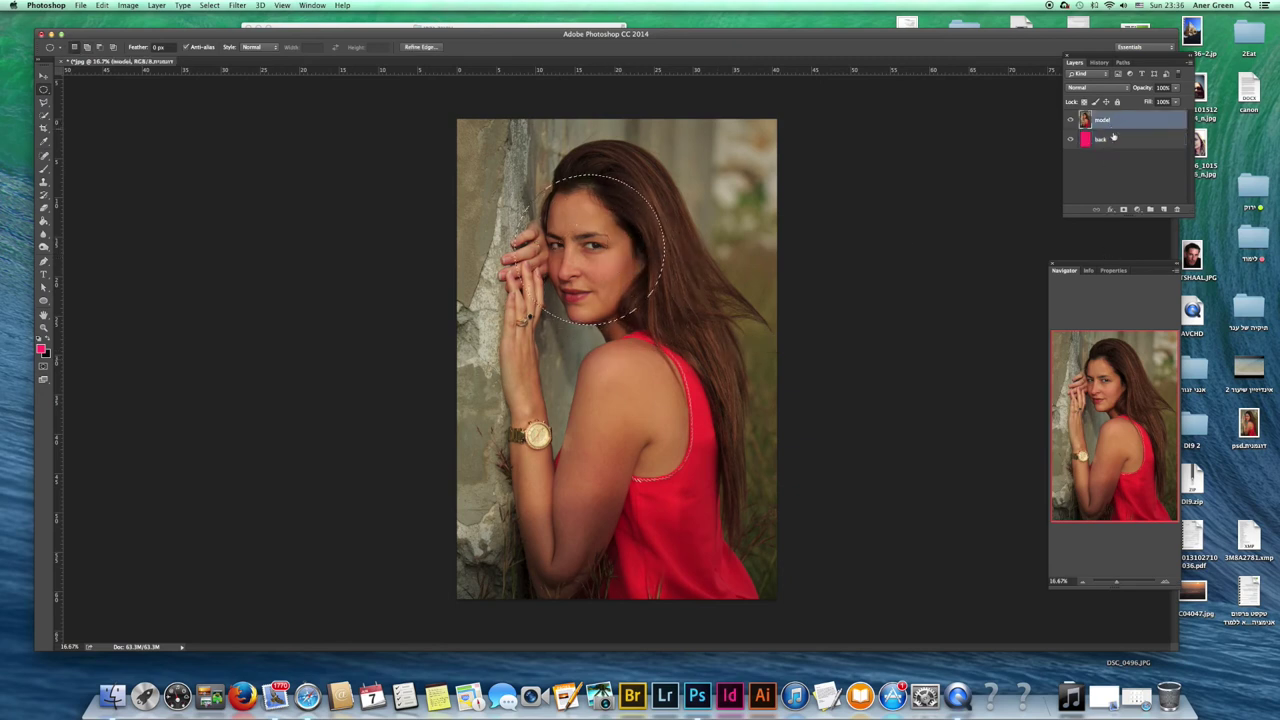
pyautogui.click(1124, 210)
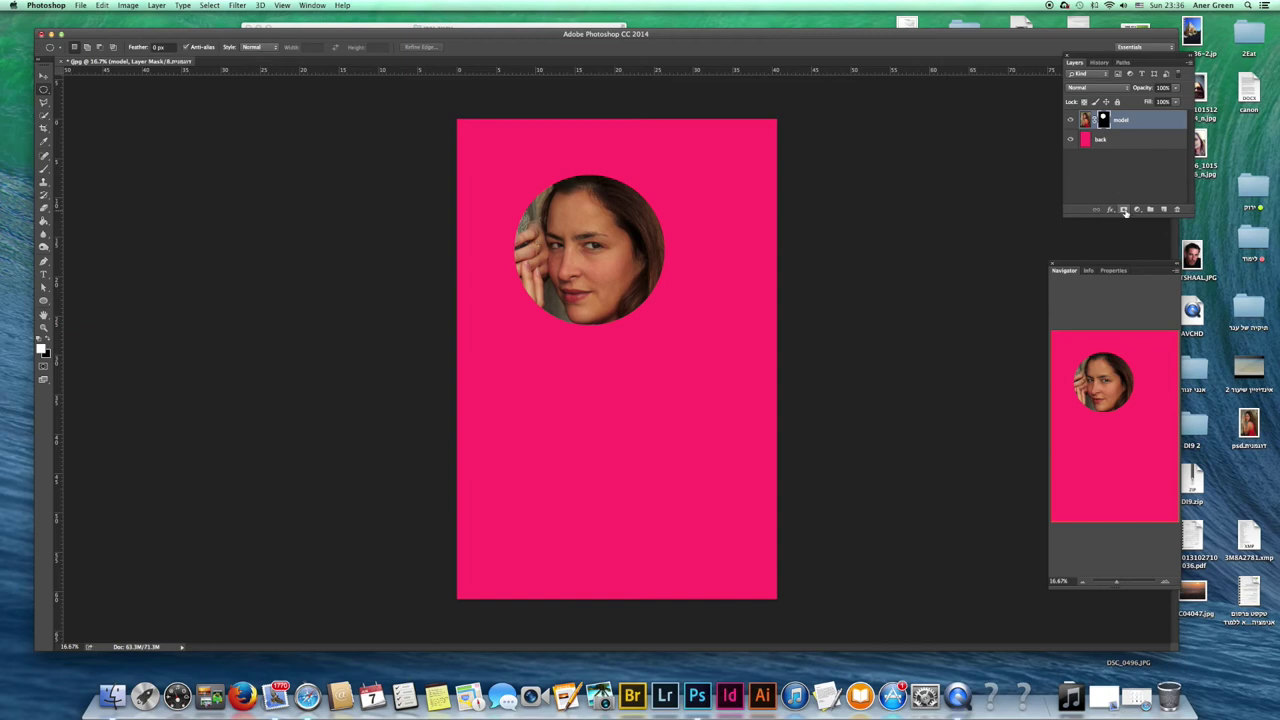
pyautogui.press('super+i')
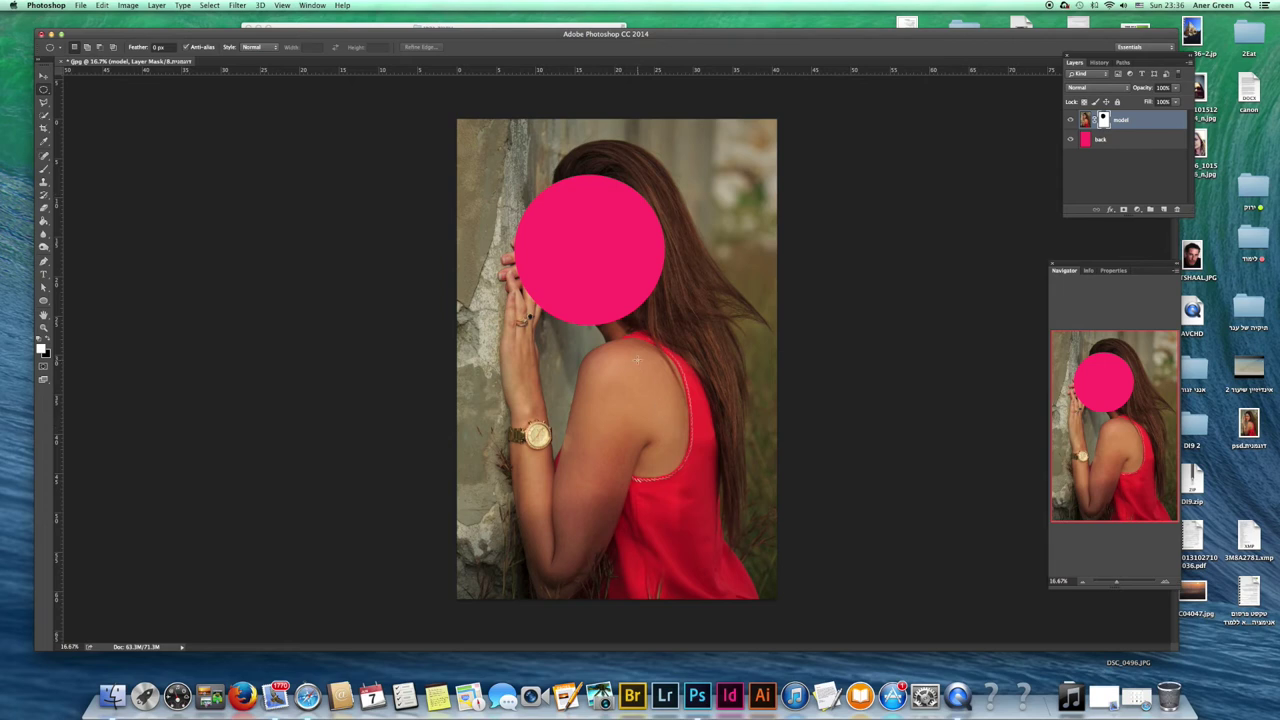
pyautogui.press('v')
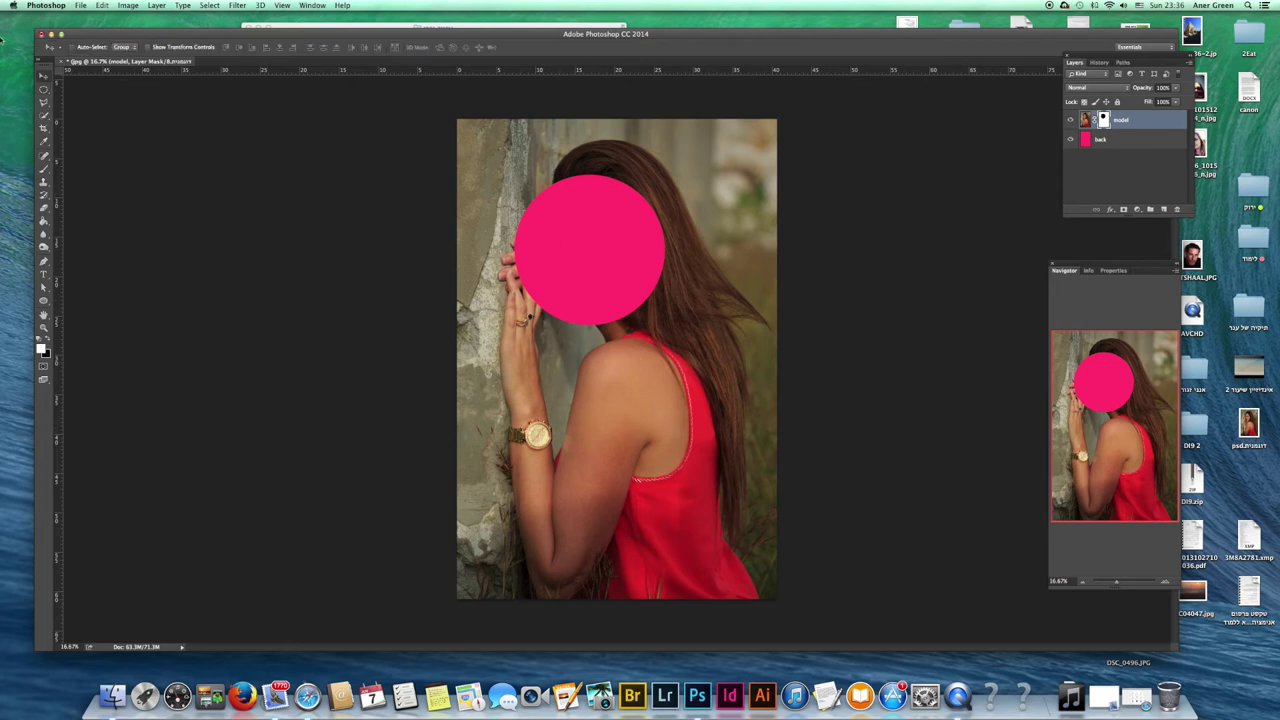
pyautogui.moveTo(594, 253)
pyautogui.mouseDown()
pyautogui.moveTo(604, 277)
pyautogui.moveTo(591, 249)
pyautogui.mouseUp()
pyautogui.press('super+i')
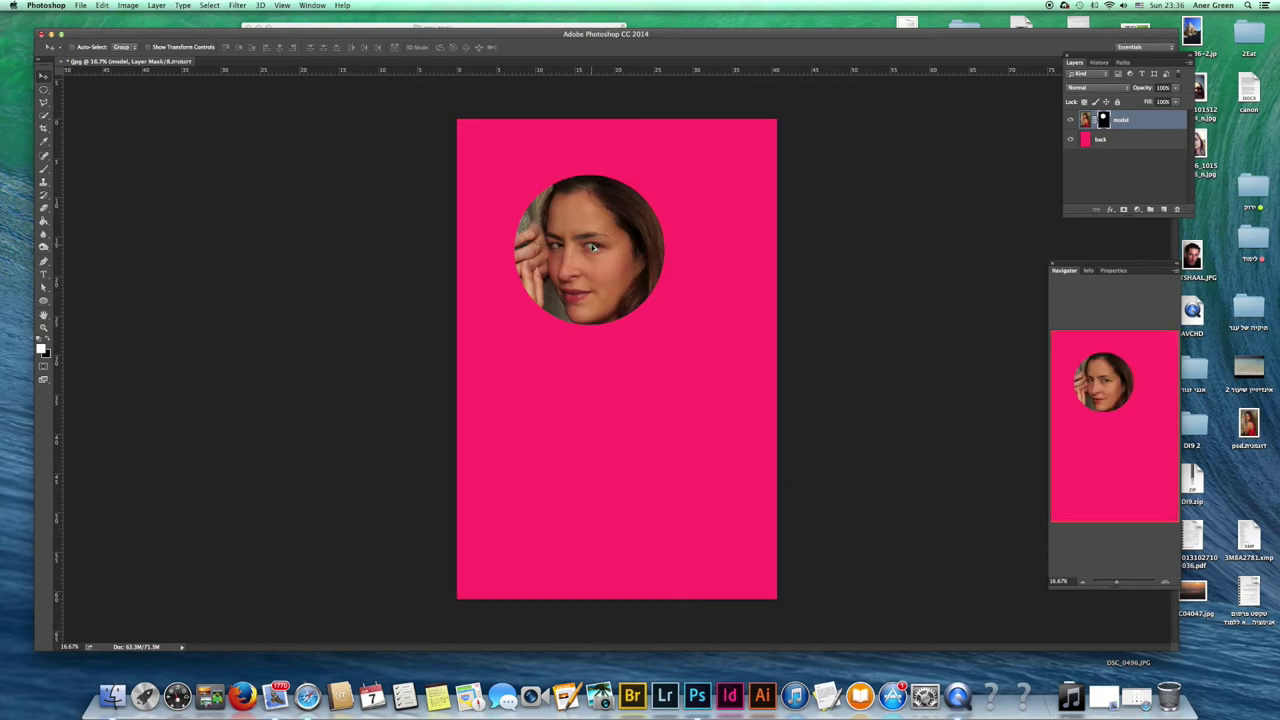
pyautogui.press('alt+super+z')
pyautogui.press('alt+super+z')
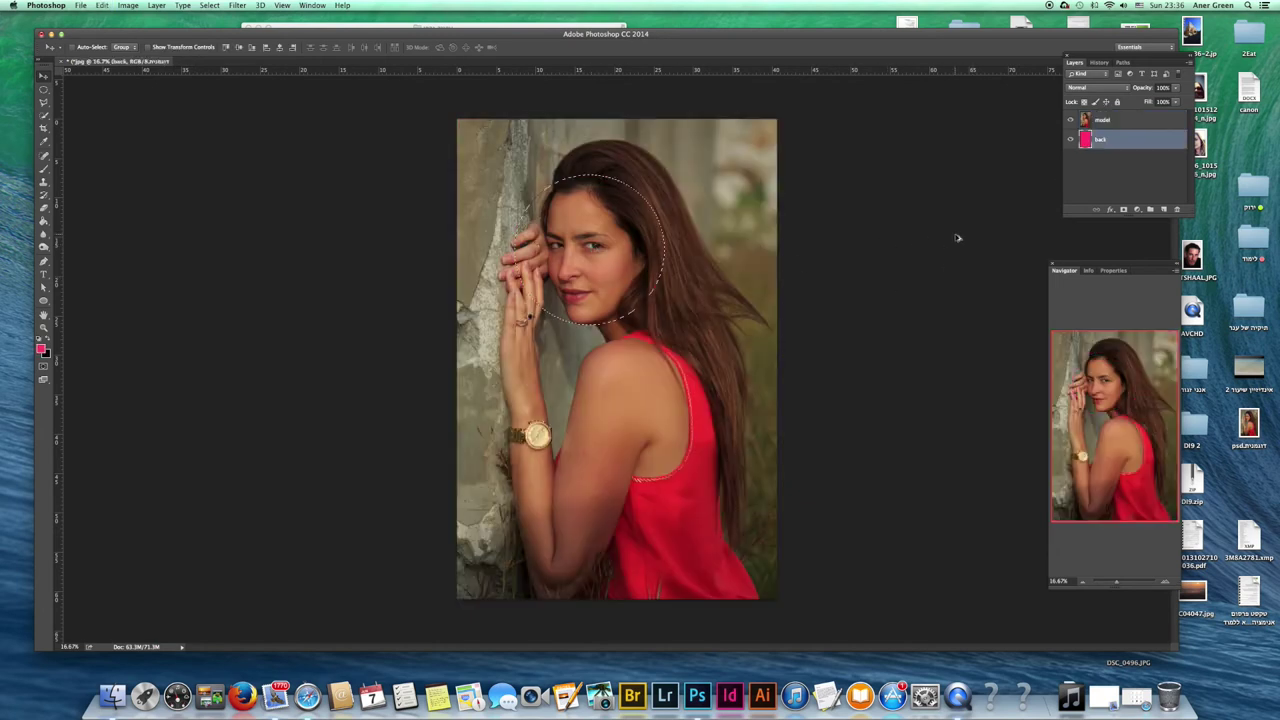
# Add a mask to the model layer that hides the circular selection area, and undo it
pyautogui.click(1112, 146)
pyautogui.click(1108, 120)
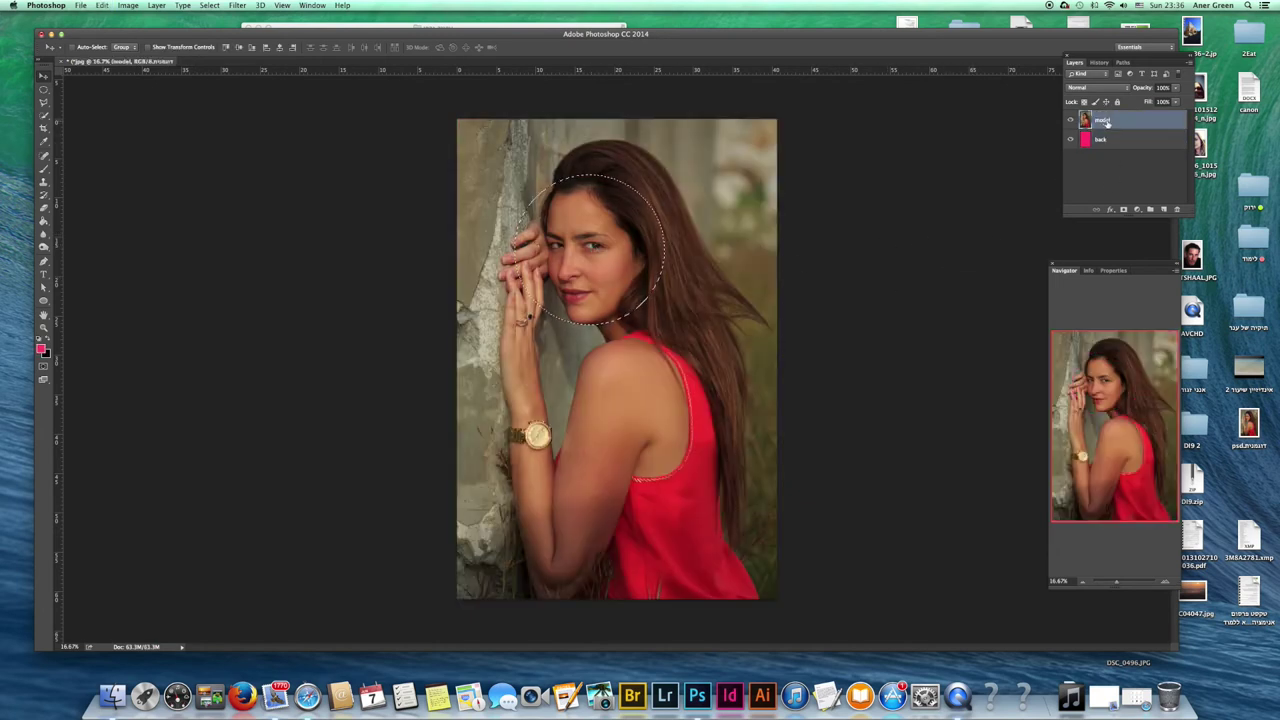
pyautogui.click(1124, 210)
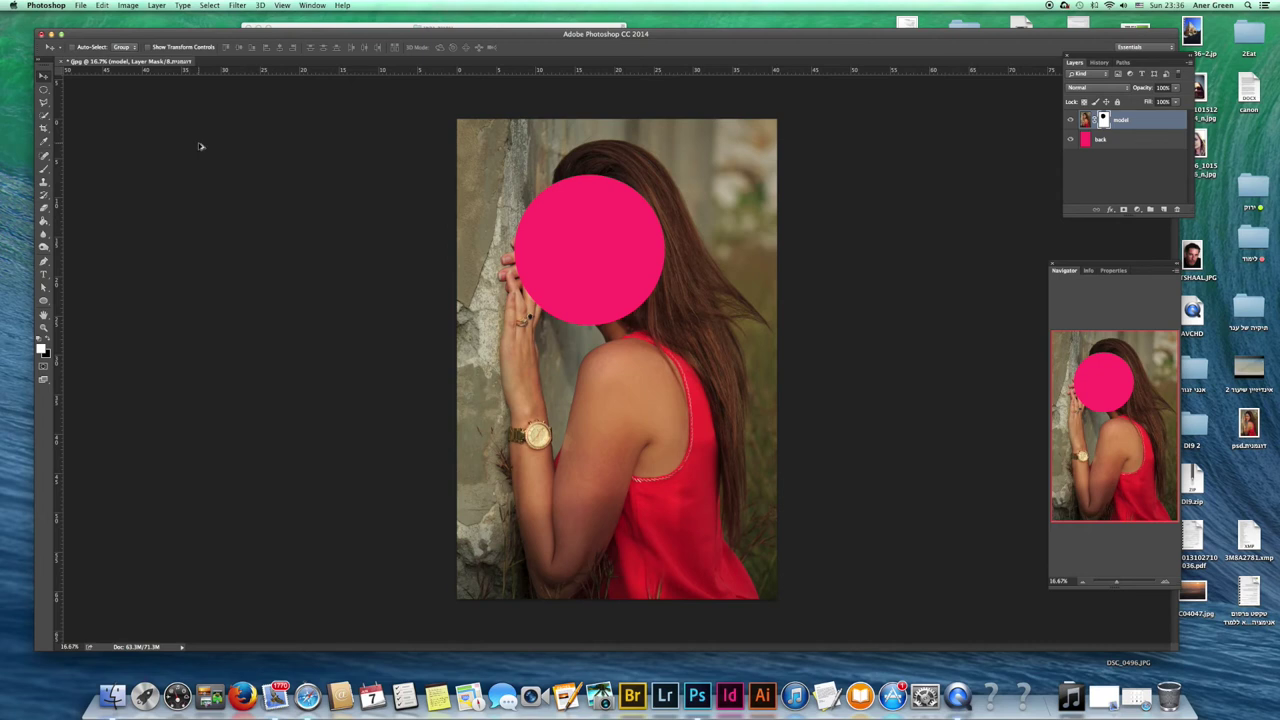
pyautogui.press('super+z')
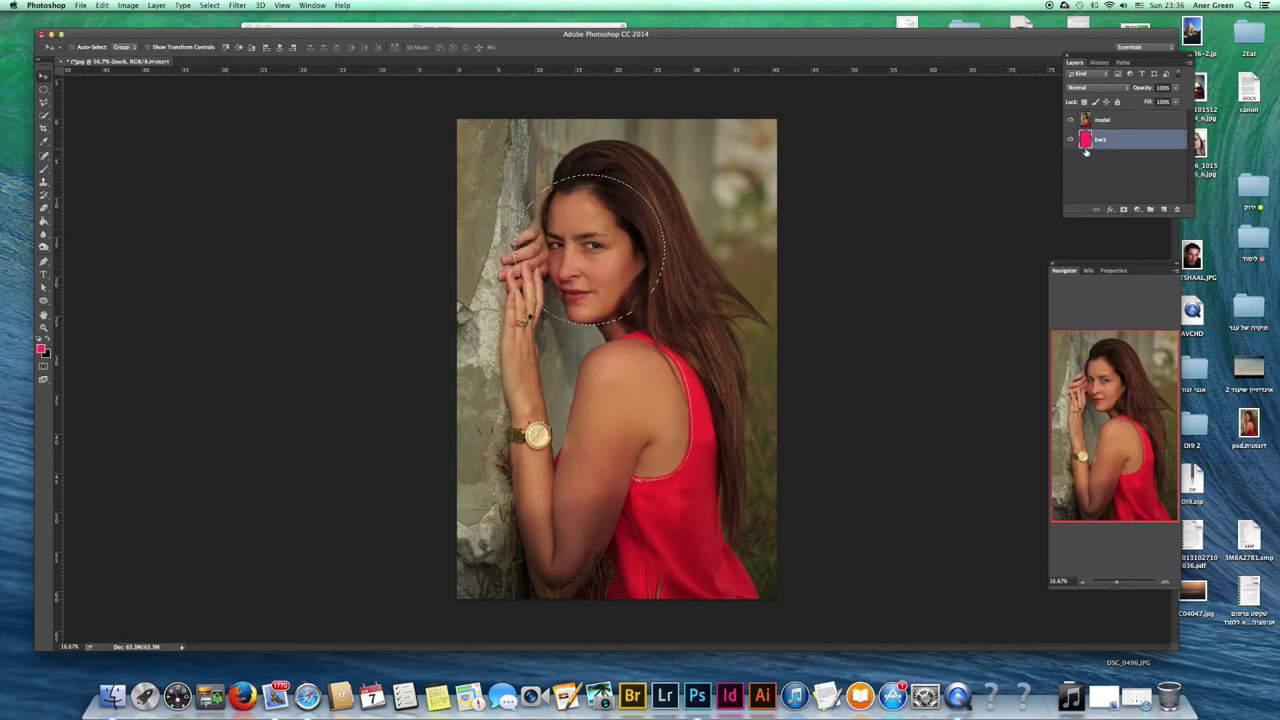
# Reveal only the circular selection with a layer mask, move the masked face down and back up, and step back to before the mask
pyautogui.click(1100, 121)
pyautogui.click(1123, 209)
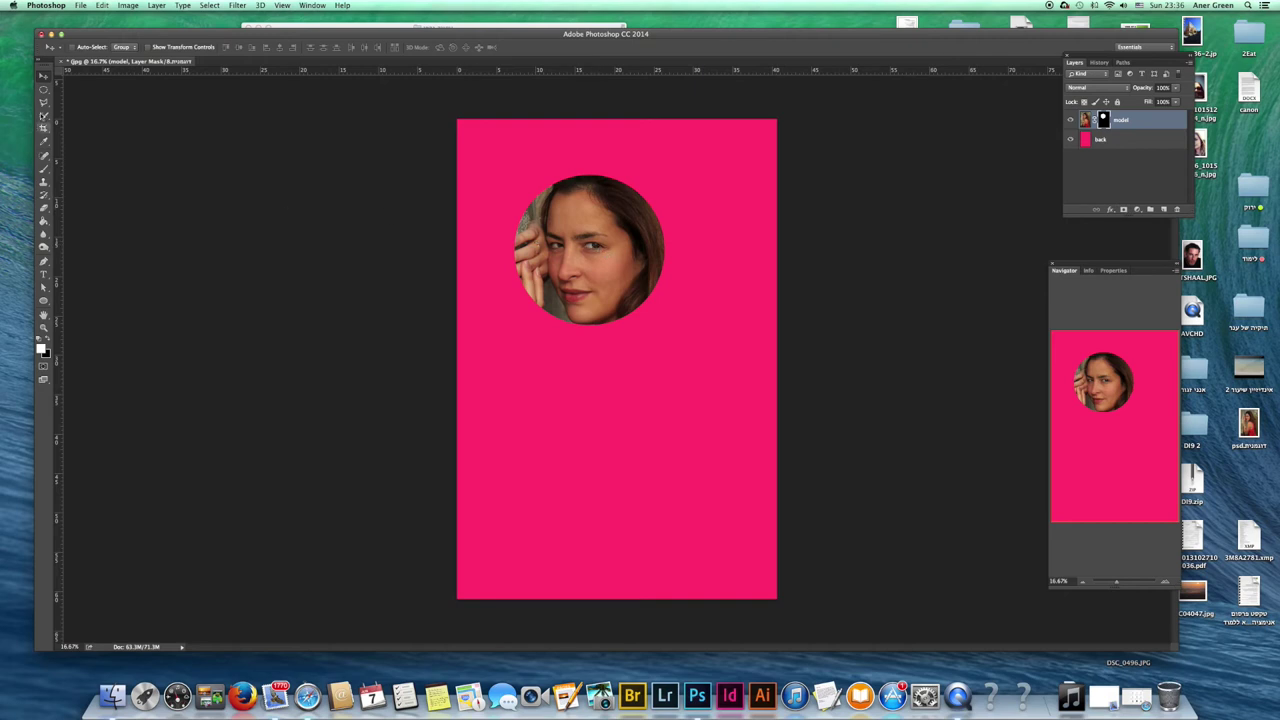
pyautogui.moveTo(605, 235); pyautogui.dragTo(620, 415)
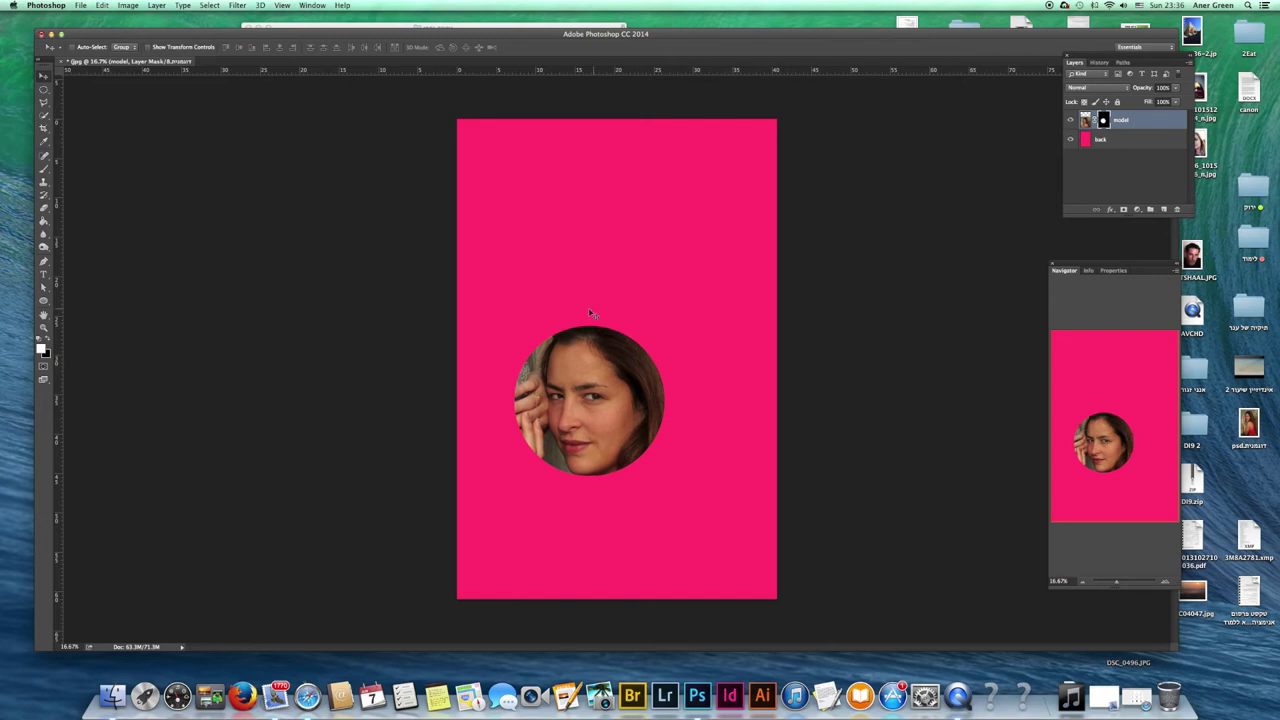
pyautogui.moveTo(588, 395); pyautogui.dragTo(593, 225)
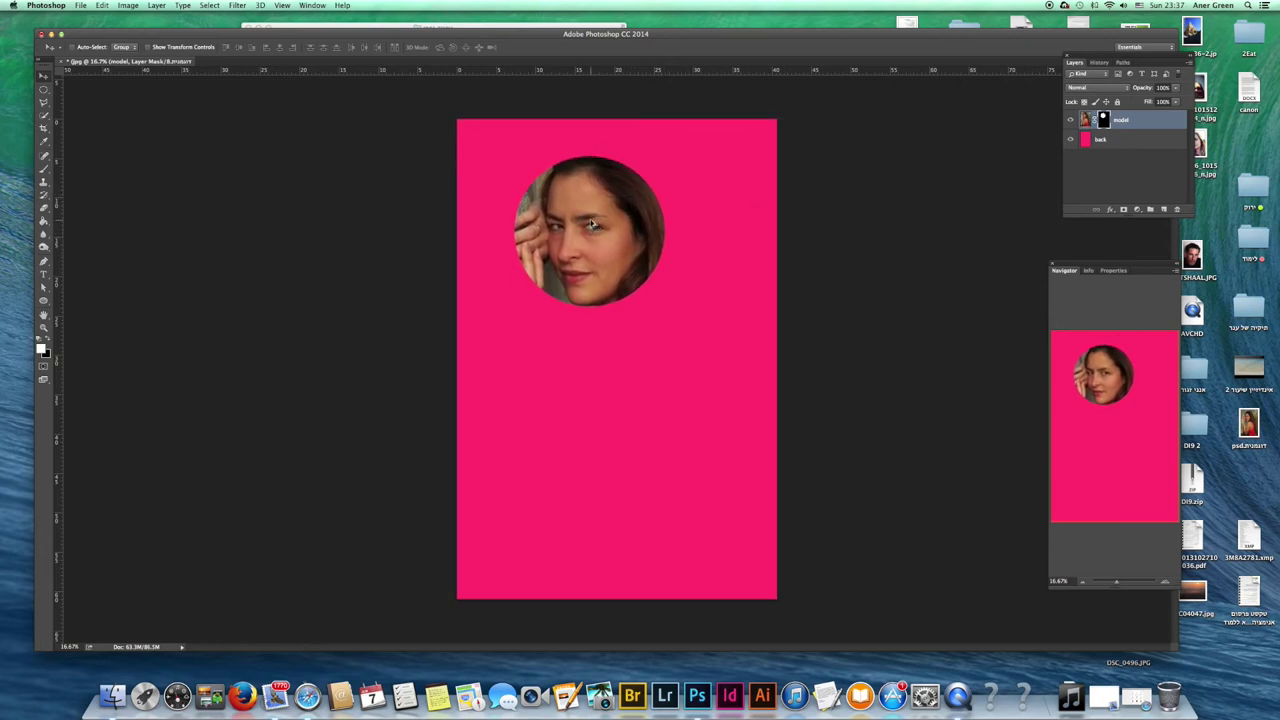
pyautogui.hotkey('ctrl', 'alt', 'z')
pyautogui.hotkey('ctrl', 'alt', 'z')
pyautogui.hotkey('ctrl', 'alt', 'z')
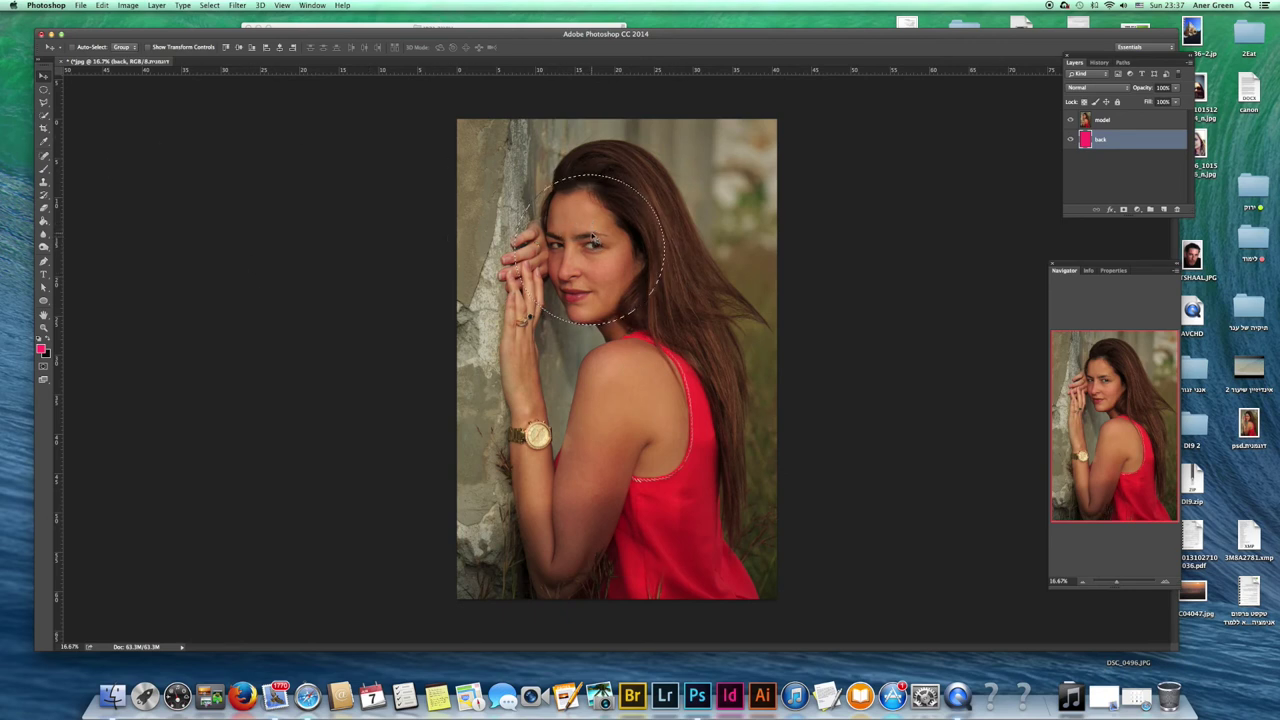
# Mask the model layer with the circular selection once more, and undo the mask
pyautogui.click(1100, 120)
pyautogui.click(1136, 209)
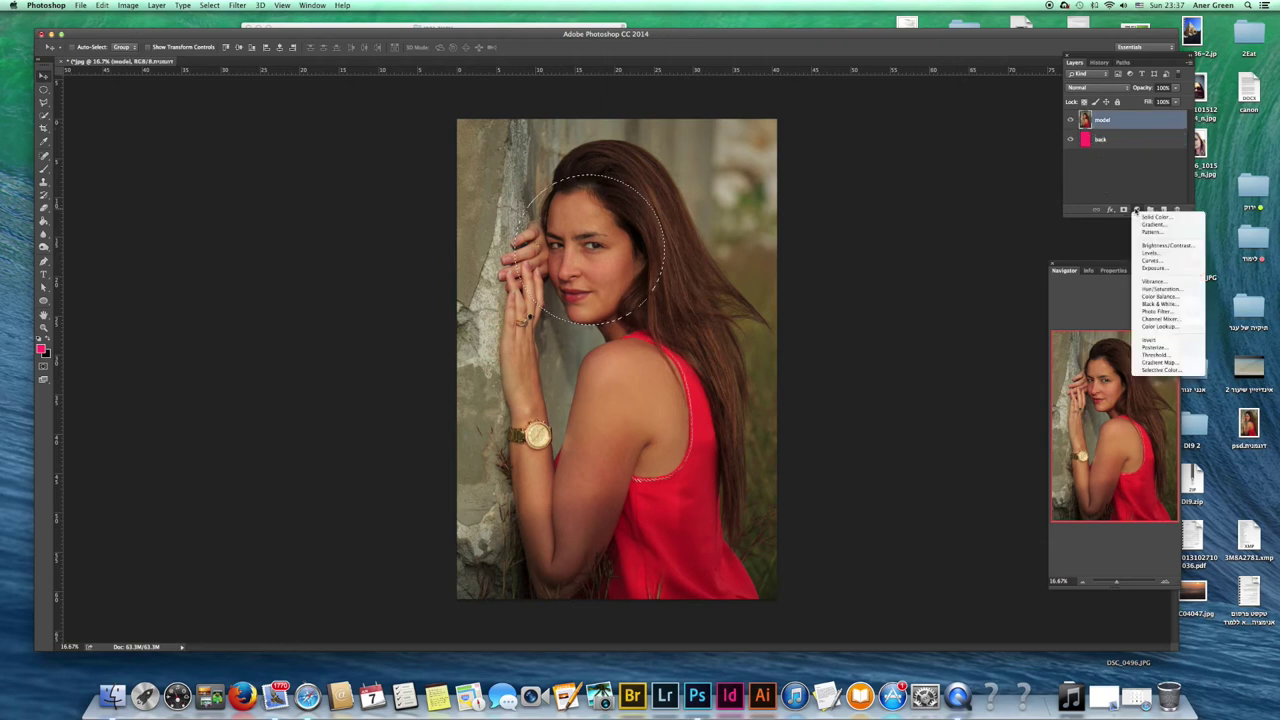
pyautogui.click(1123, 209)
pyautogui.click(1123, 209)
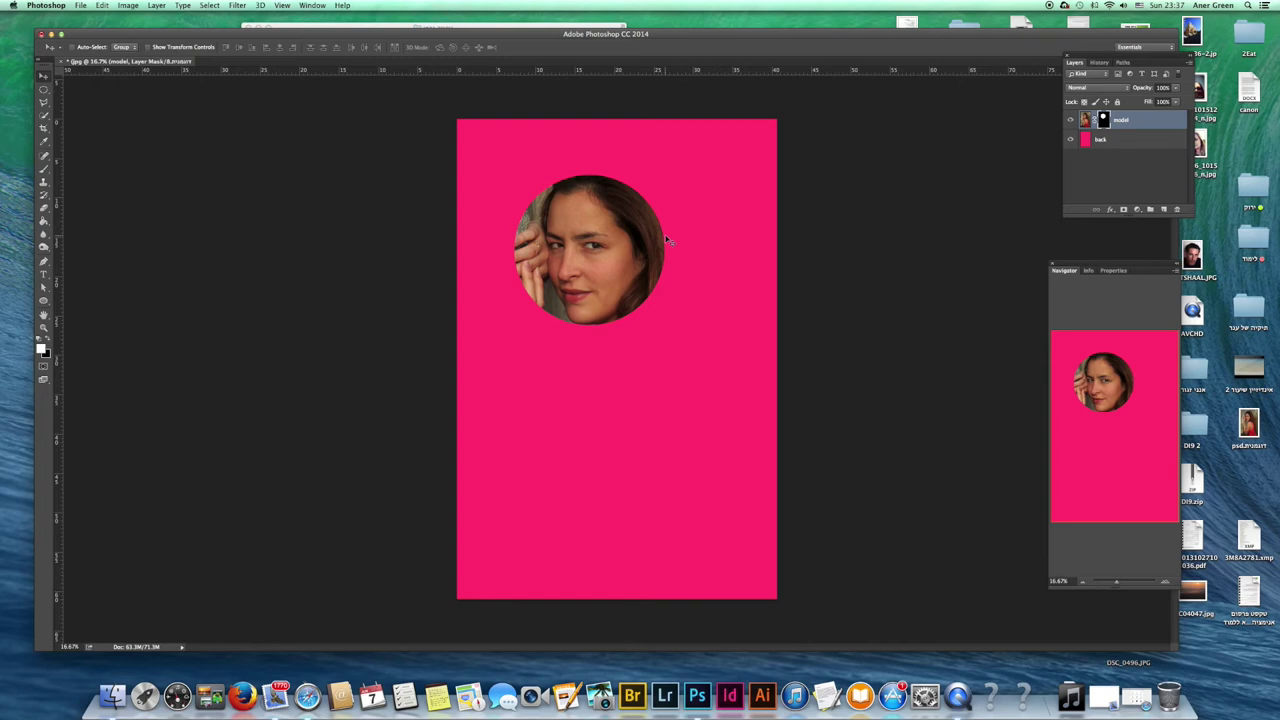
pyautogui.press('super+z')
# Clear the selection and, with the model layer active, draw a circular Ellipse tool path about 1870 px wide near the woman's face
pyautogui.press('super+d')
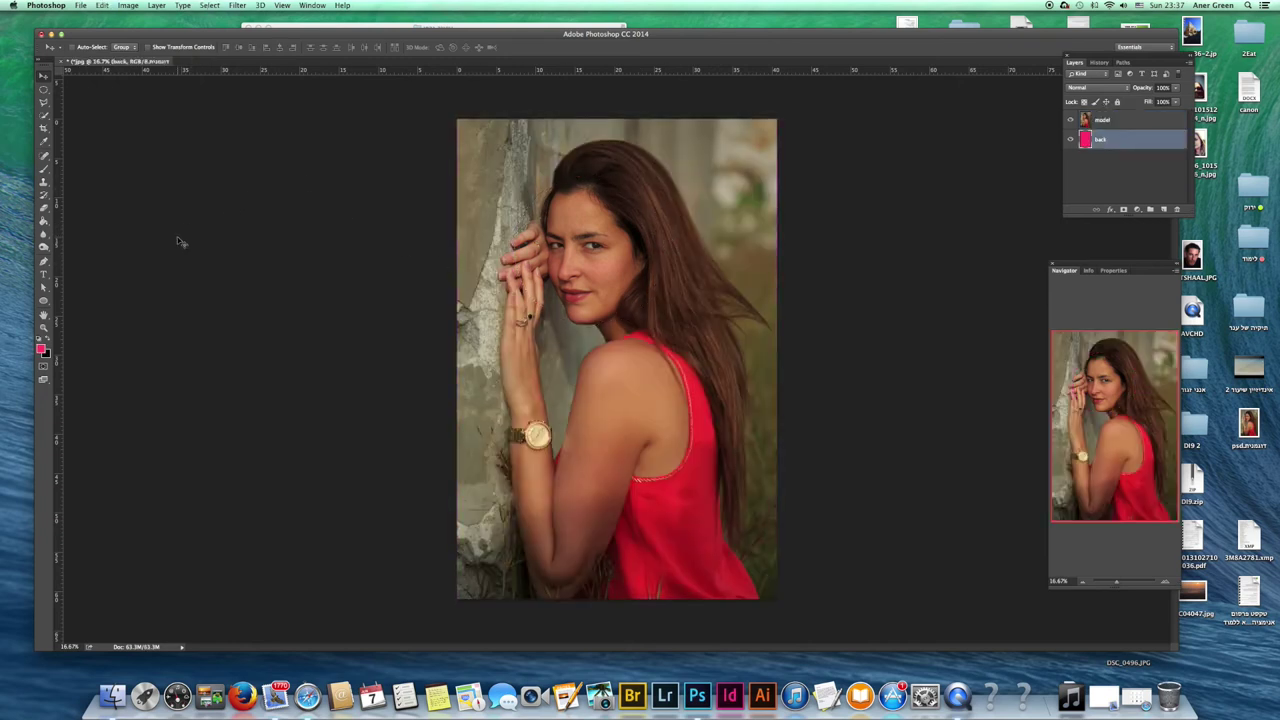
pyautogui.moveTo(138, 36)
pyautogui.mouseDown()
pyautogui.moveTo(141, 103)
pyautogui.moveTo(139, 45)
pyautogui.mouseUp()
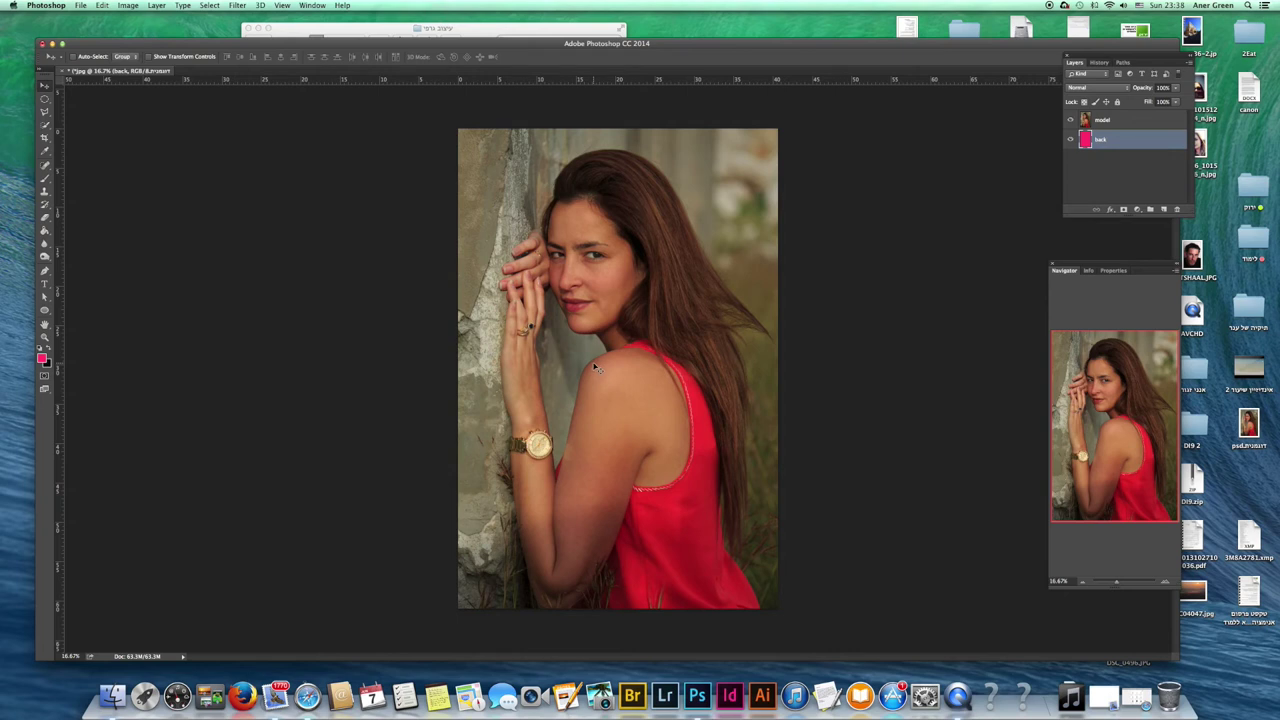
pyautogui.click(1104, 120)
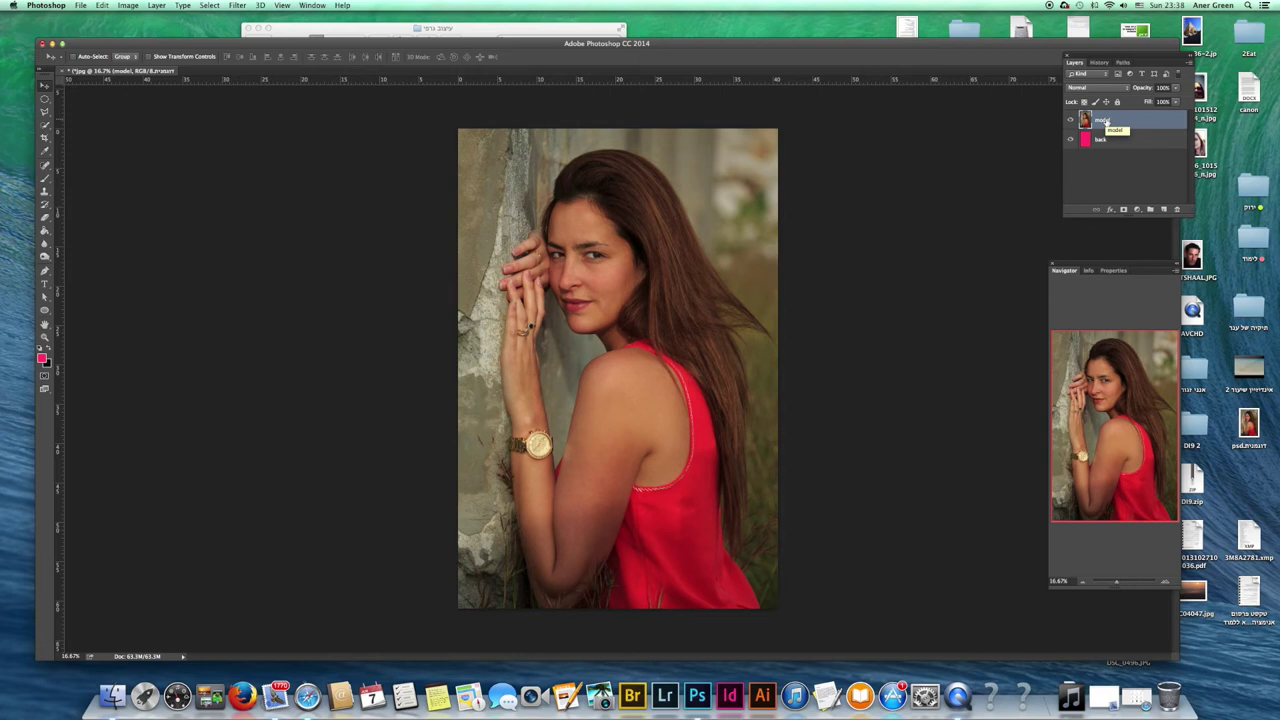
pyautogui.click(44, 311)
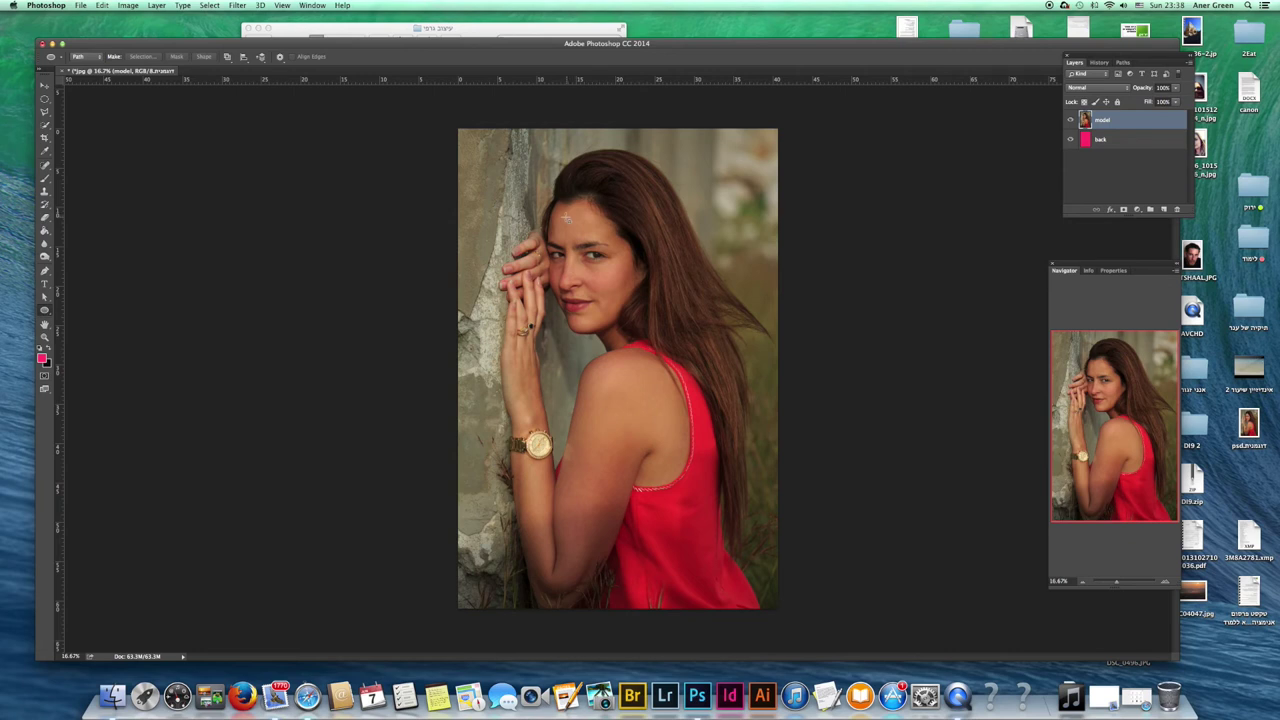
pyautogui.moveTo(545, 208); pyautogui.dragTo(728, 363)
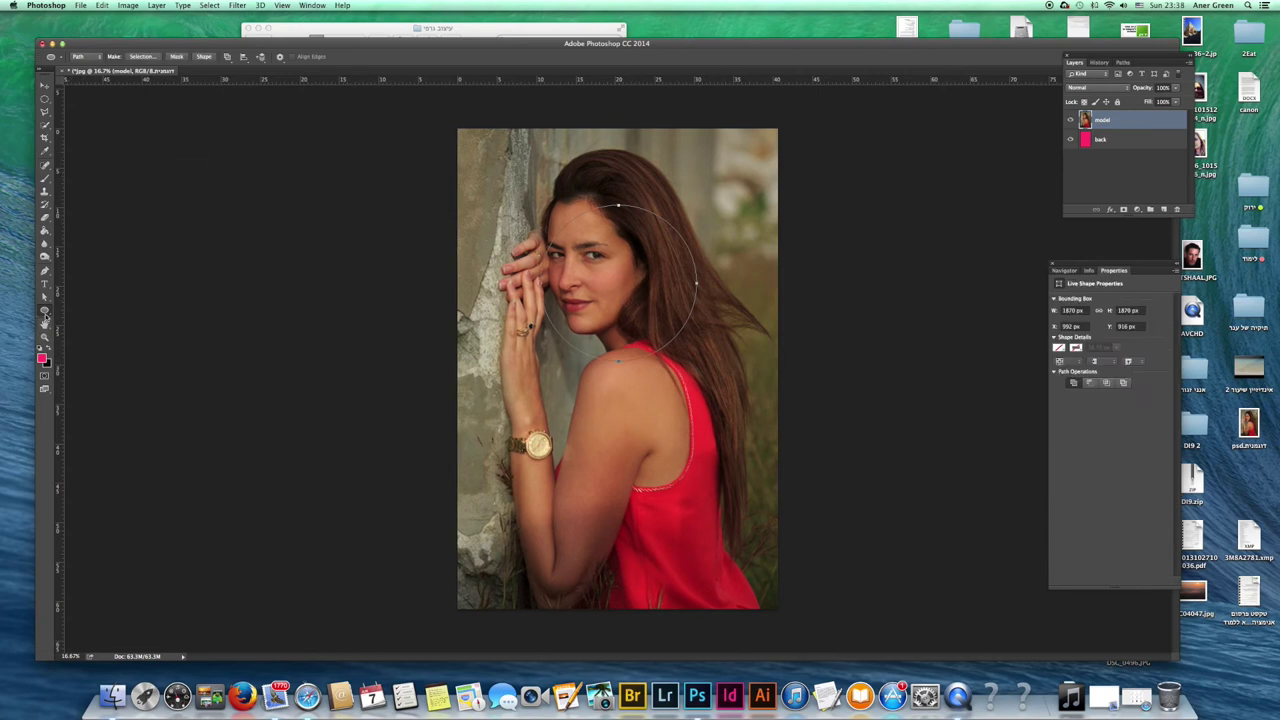
pyautogui.click(84, 57)
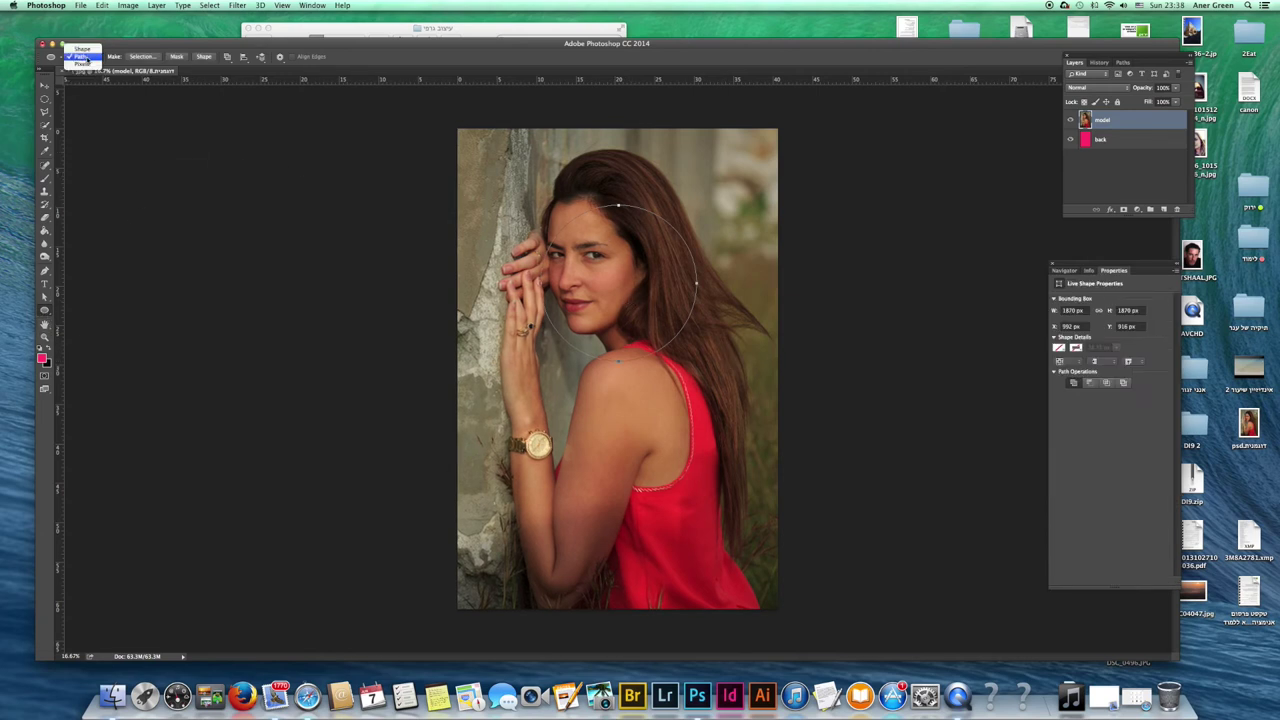
pyautogui.click(84, 58)
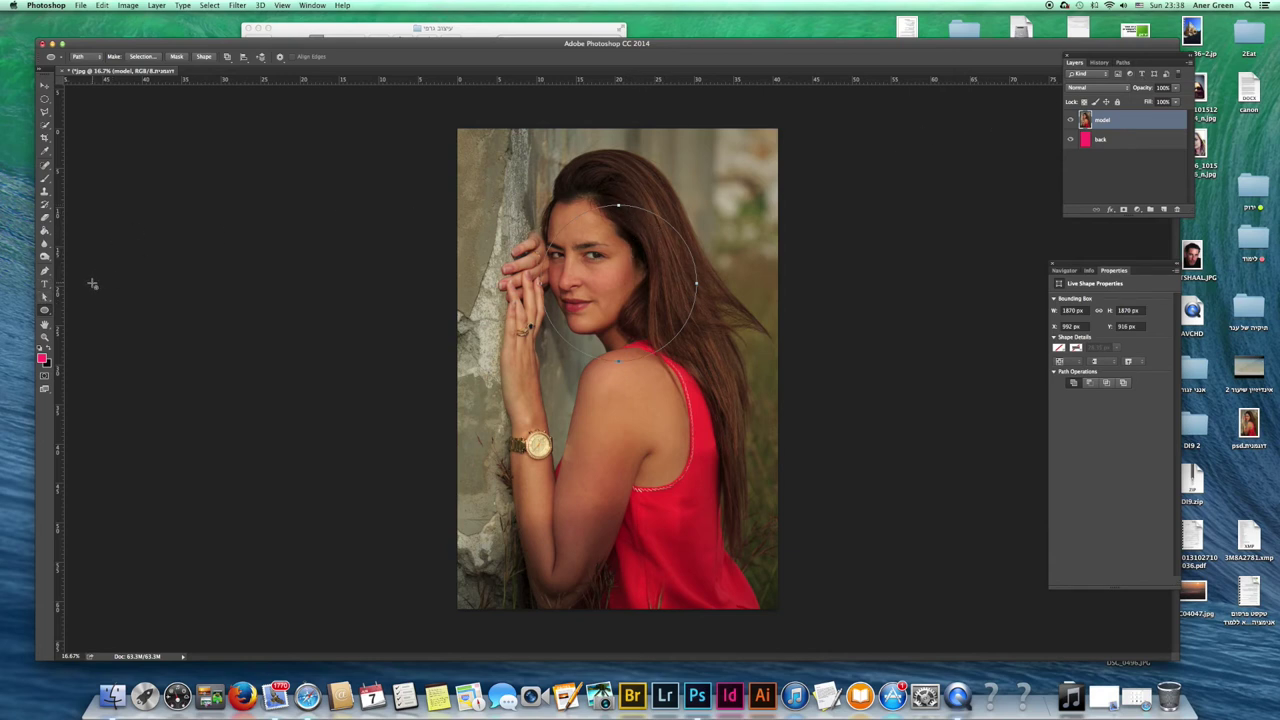
# Move the whole circular path with the Path Selection tool to about X 611 px, Y 669 px, around the woman's face
pyautogui.press('a')
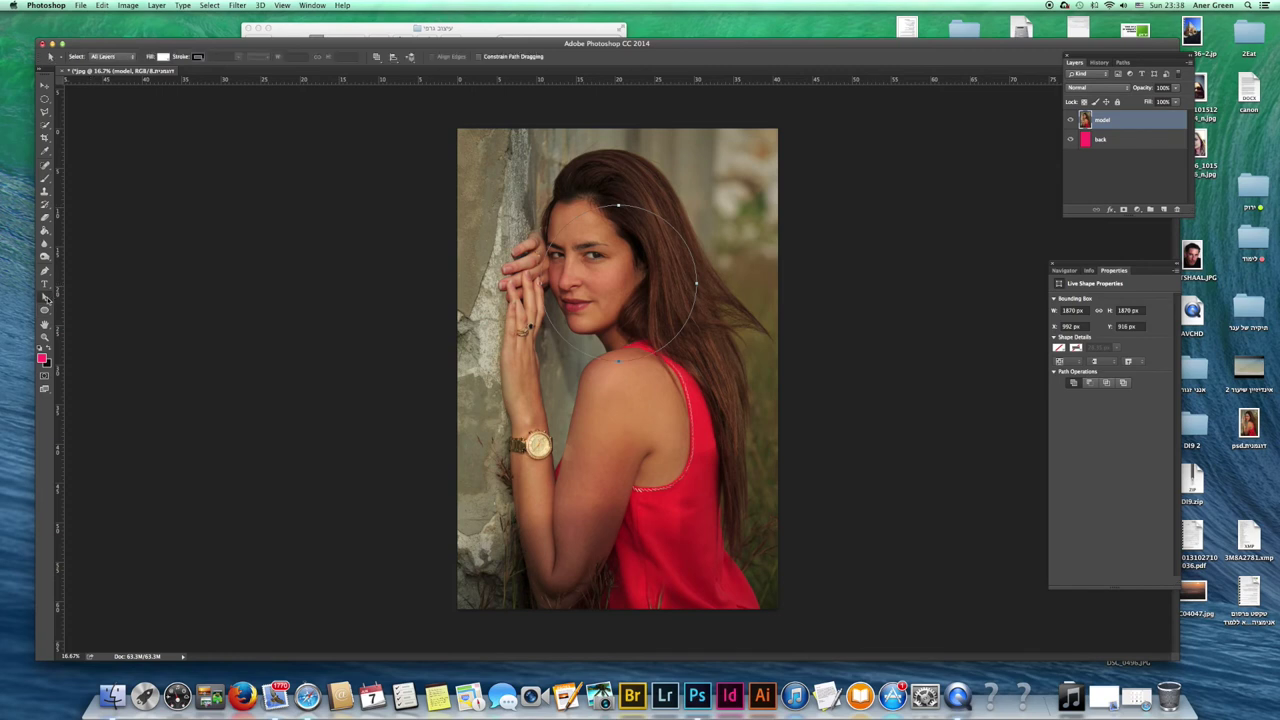
pyautogui.click(45, 298)
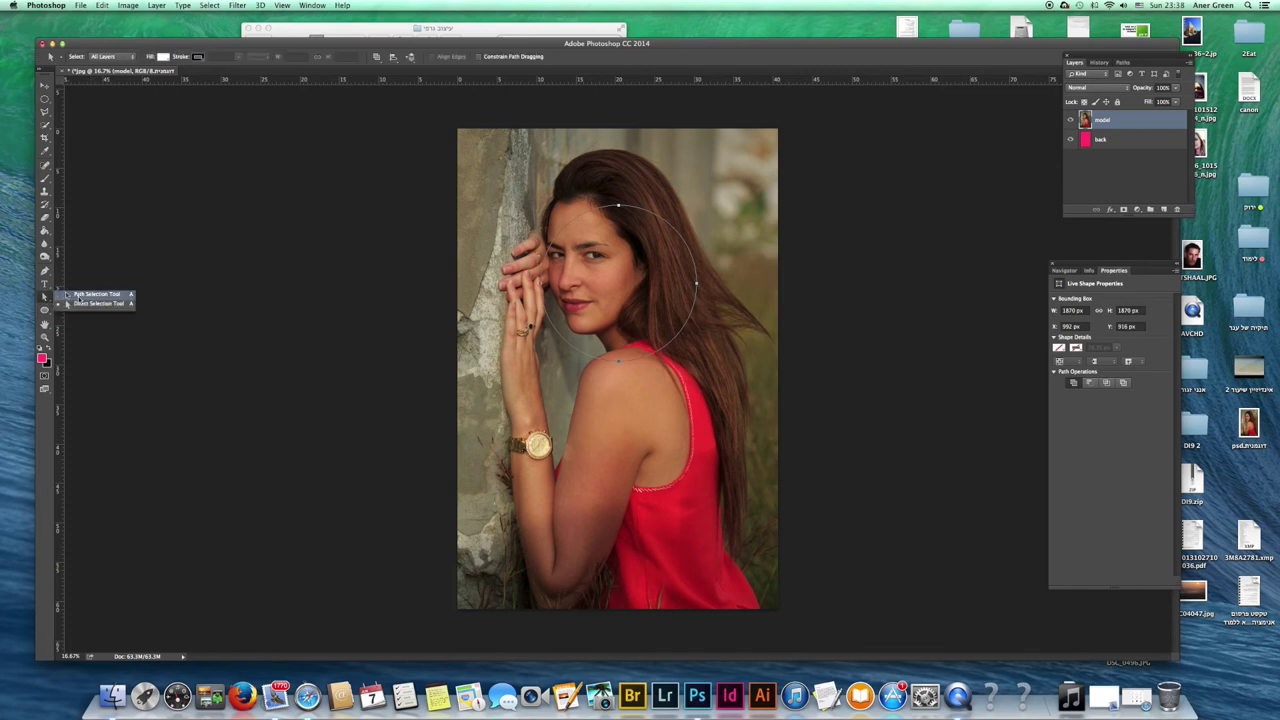
pyautogui.click(80, 296)
pyautogui.moveTo(671, 291); pyautogui.dragTo(640, 270)
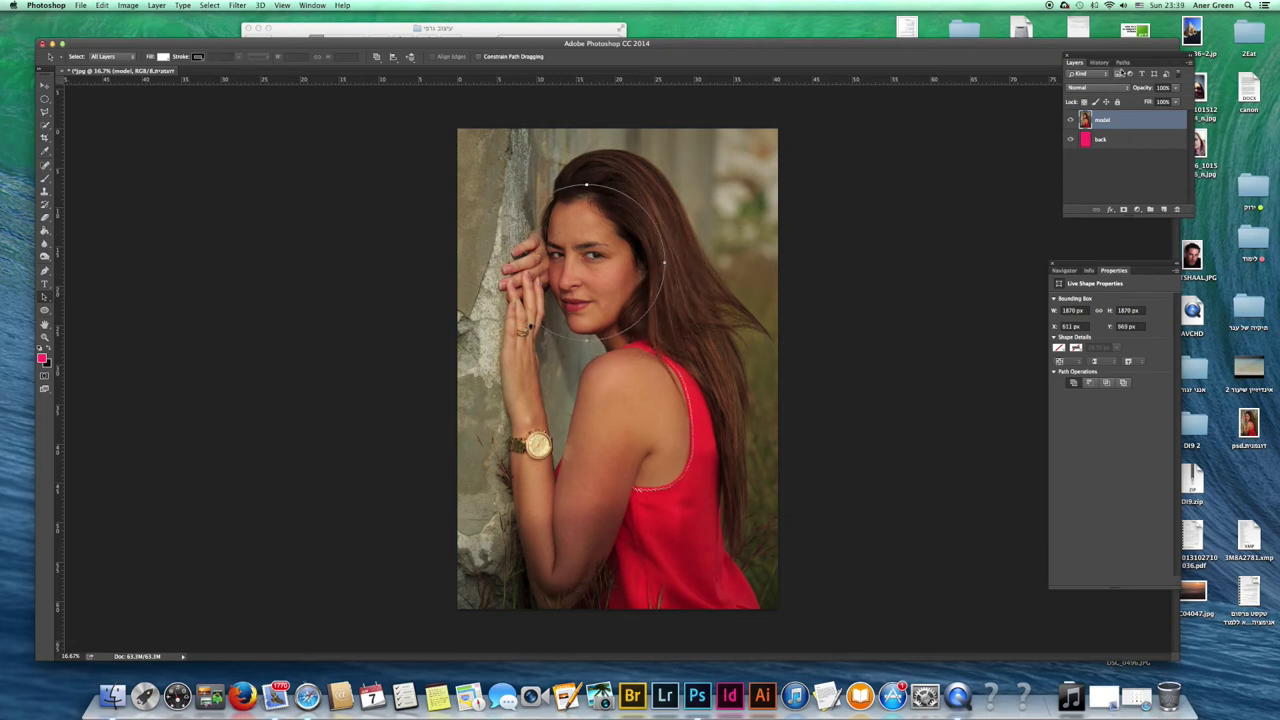
# Save the work path under the name "circle 1"
pyautogui.click(1122, 63)
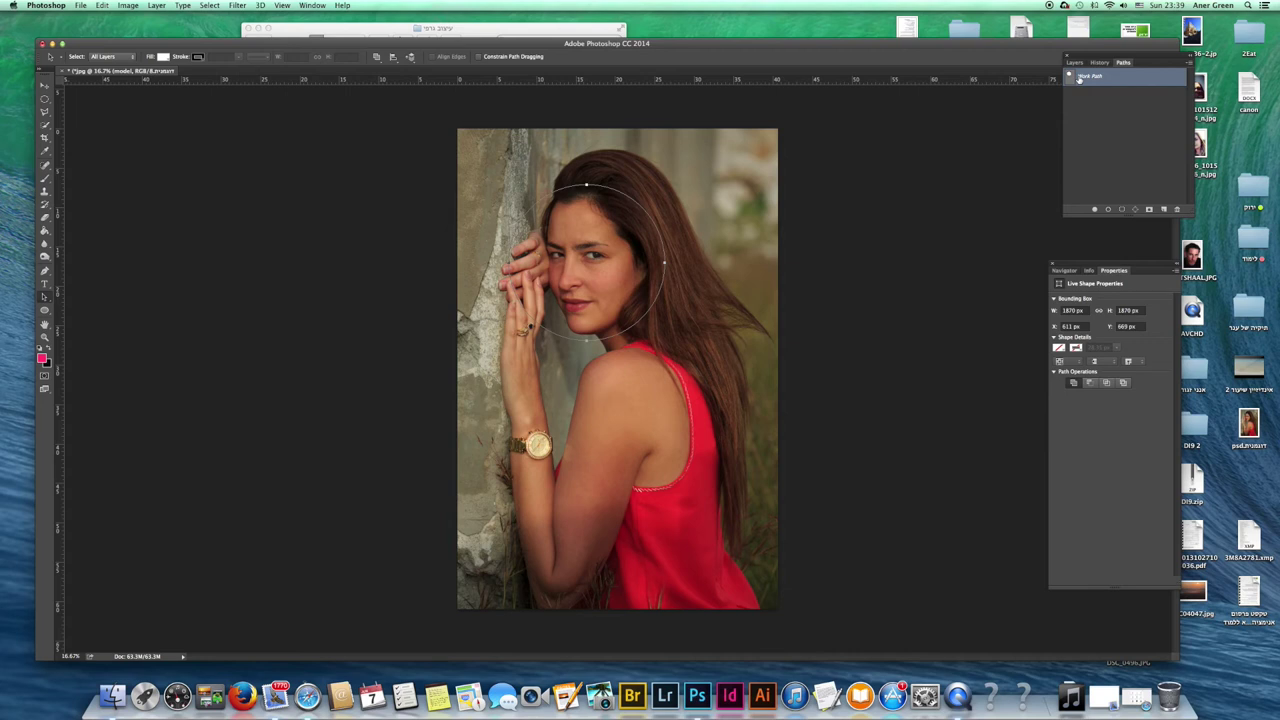
pyautogui.doubleClick(1090, 78)
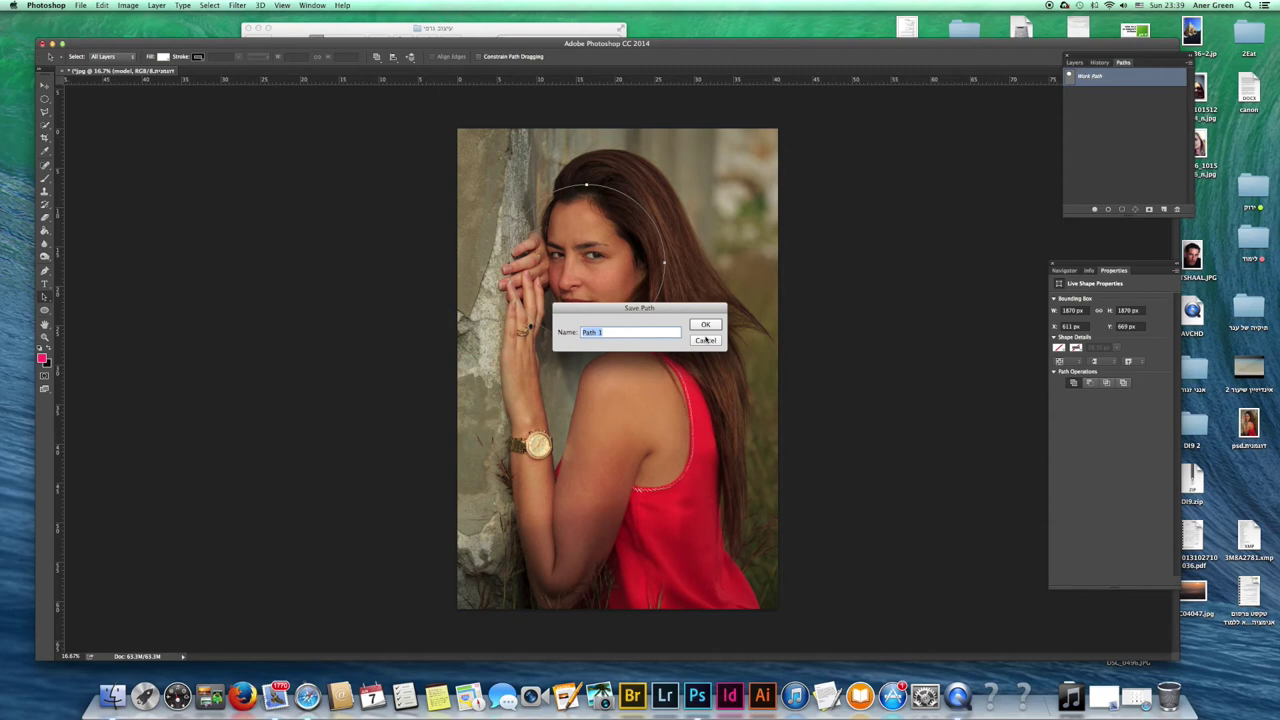
pyautogui.write('circle')
pyautogui.click(704, 324)
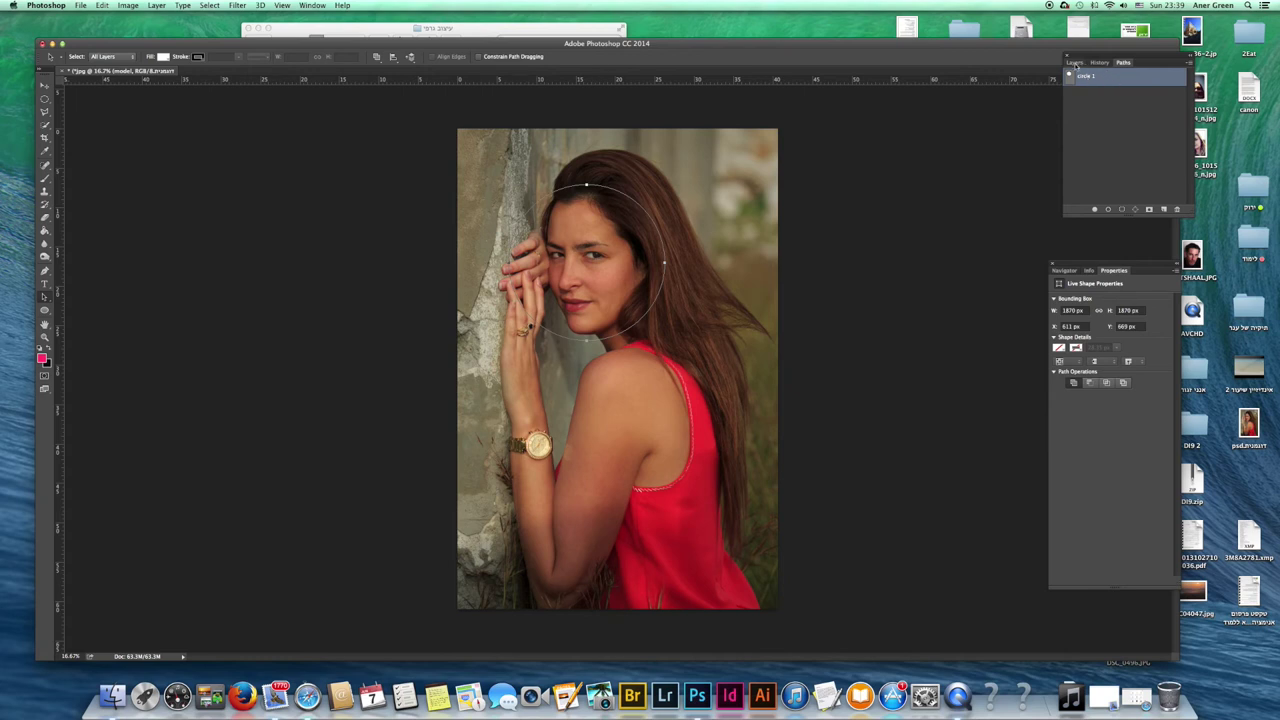
# Add a regular layer mask to the model layer while the circular path is active, and undo it
pyautogui.click(1076, 63)
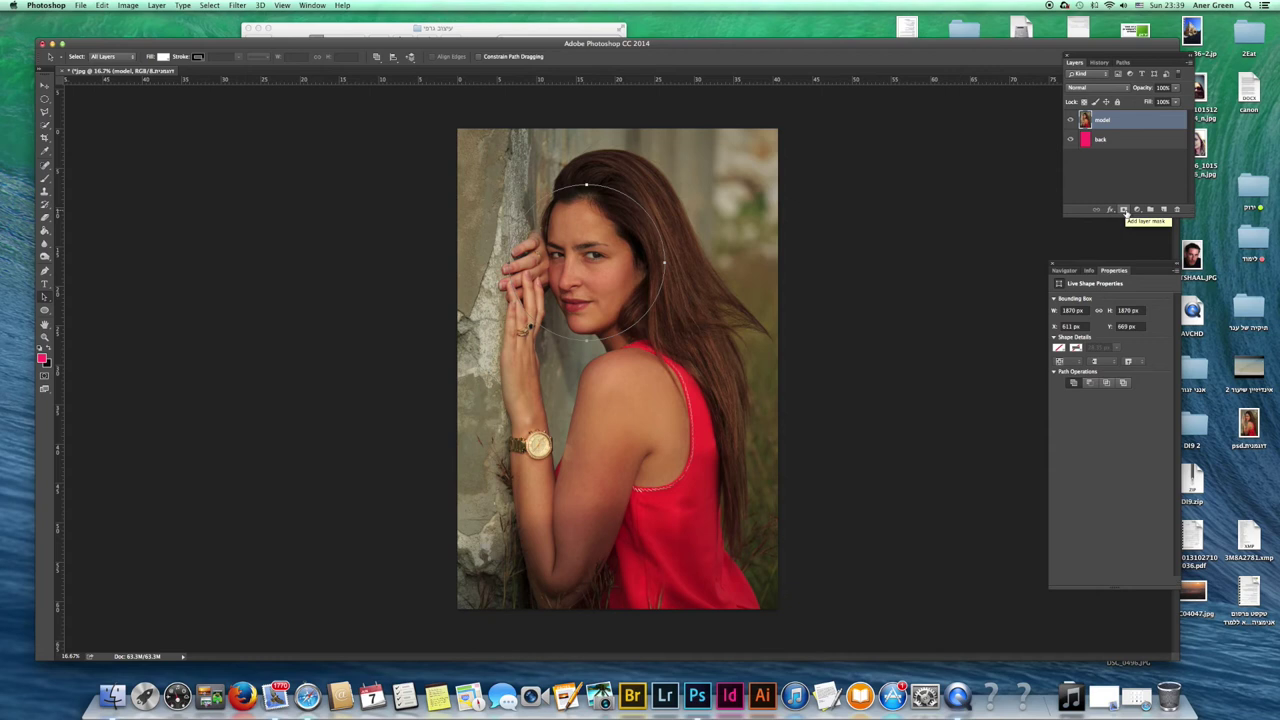
pyautogui.click(1124, 211)
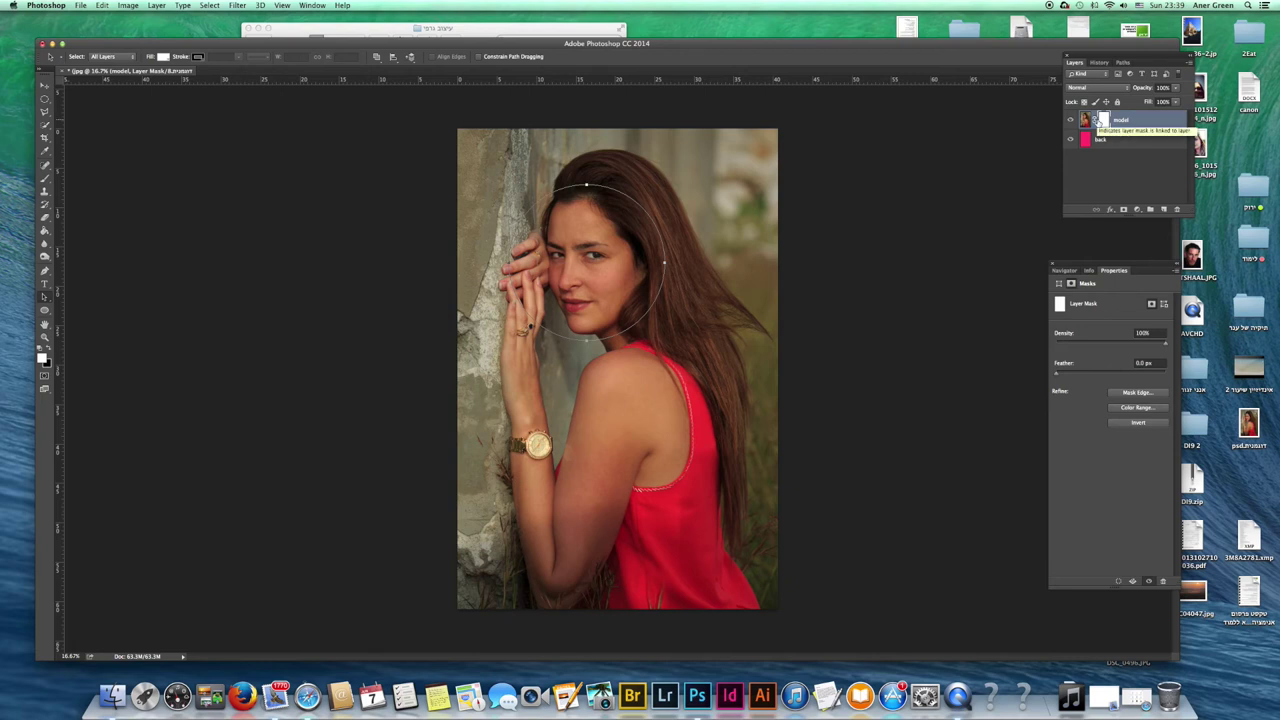
pyautogui.press('super+z')
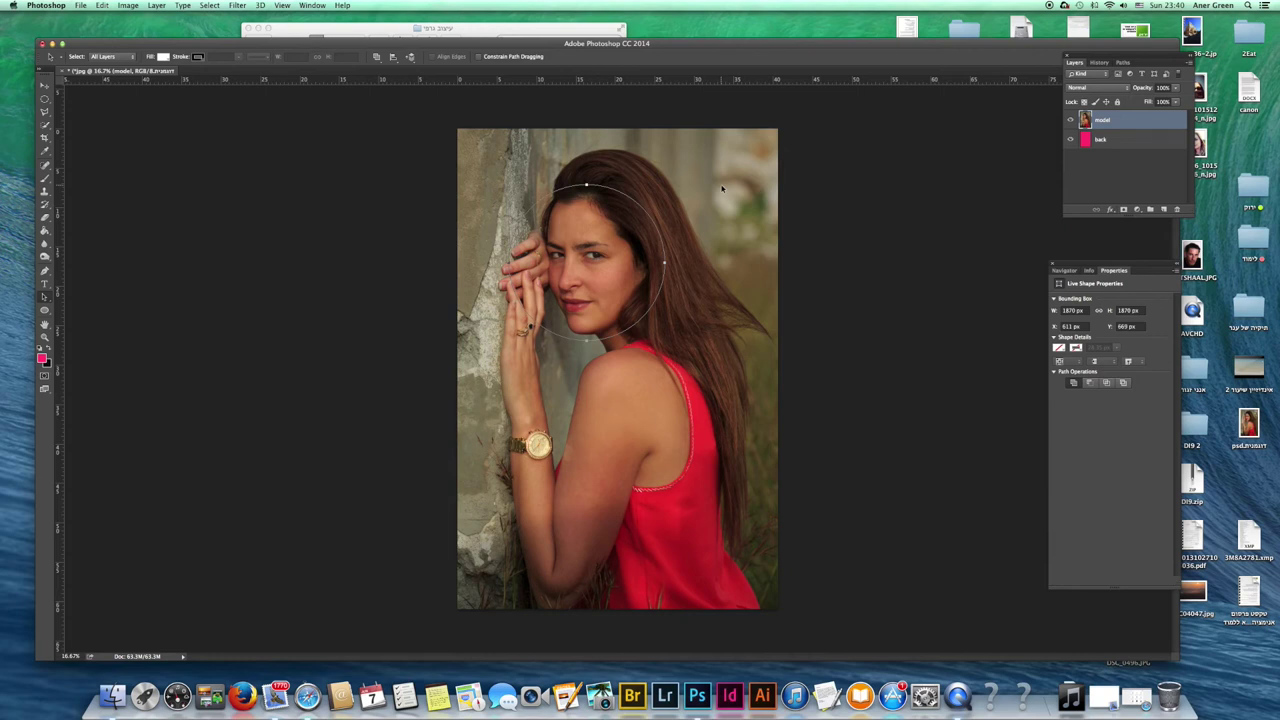
# Add a vector mask to the model layer from the circular path
pyautogui.rightClick(597, 240)
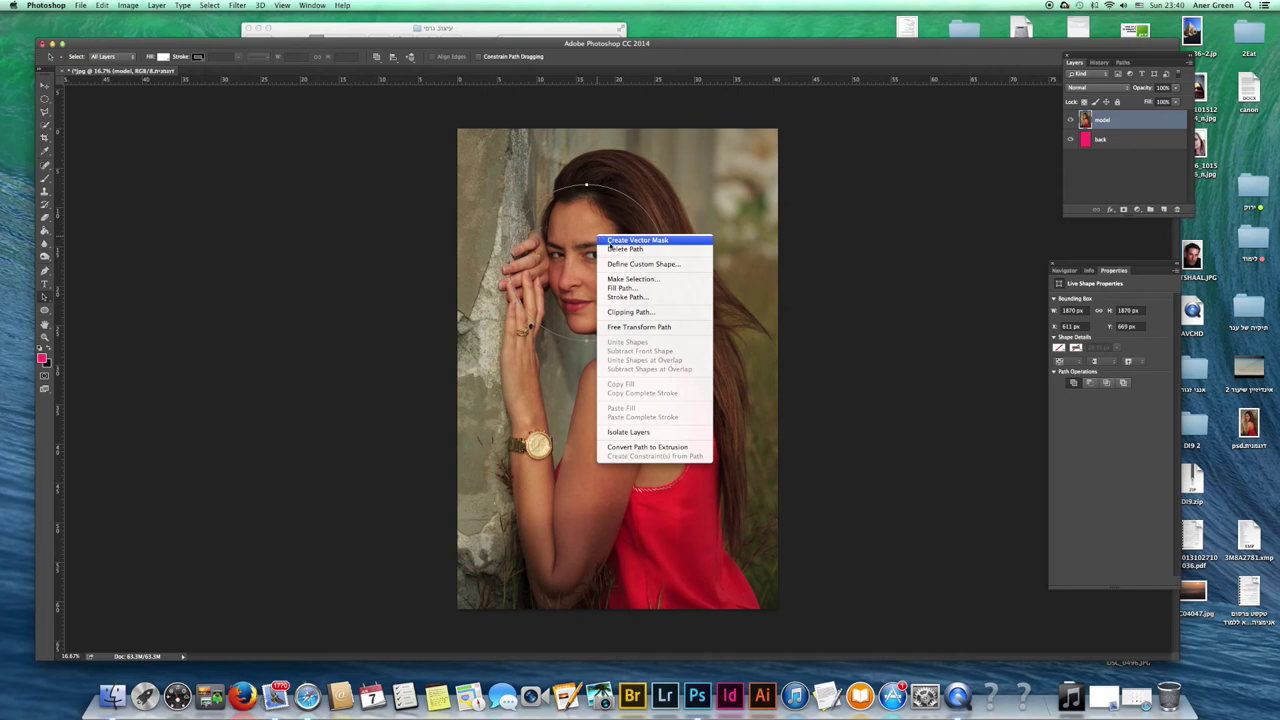
pyautogui.click(1090, 193)
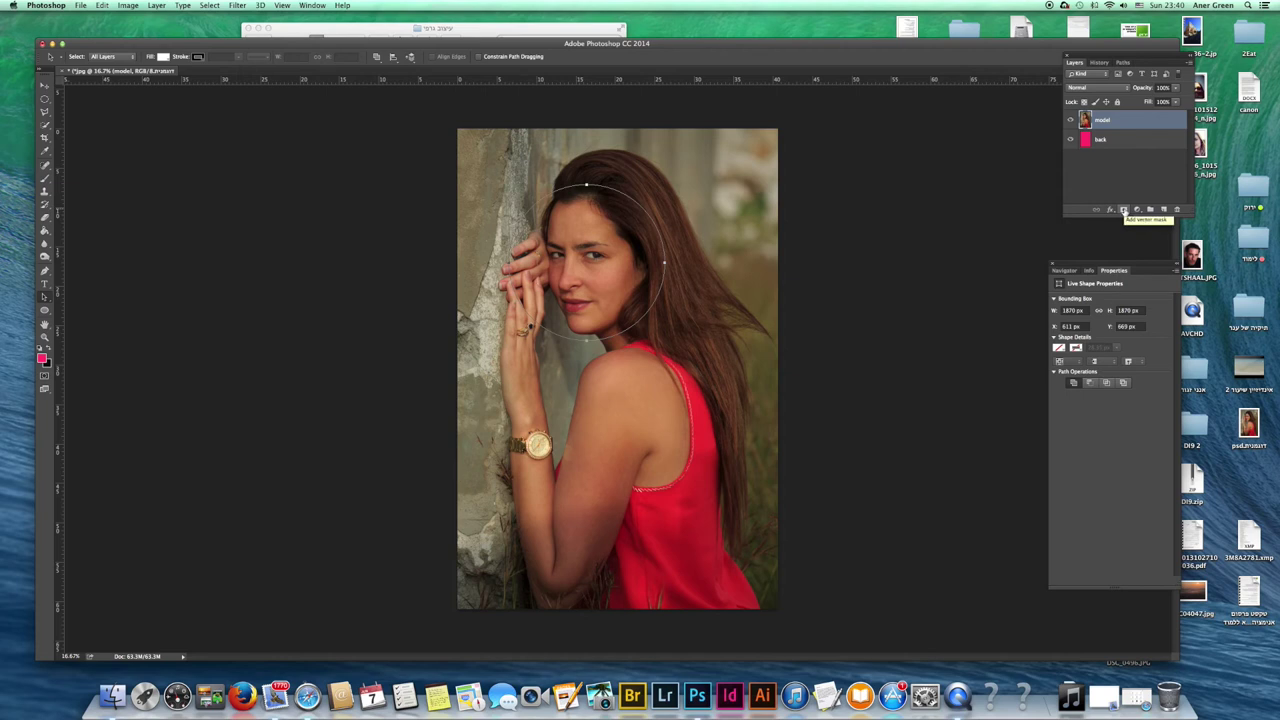
pyautogui.keyDown('super'); pyautogui.click(1123, 210); pyautogui.keyUp('super')
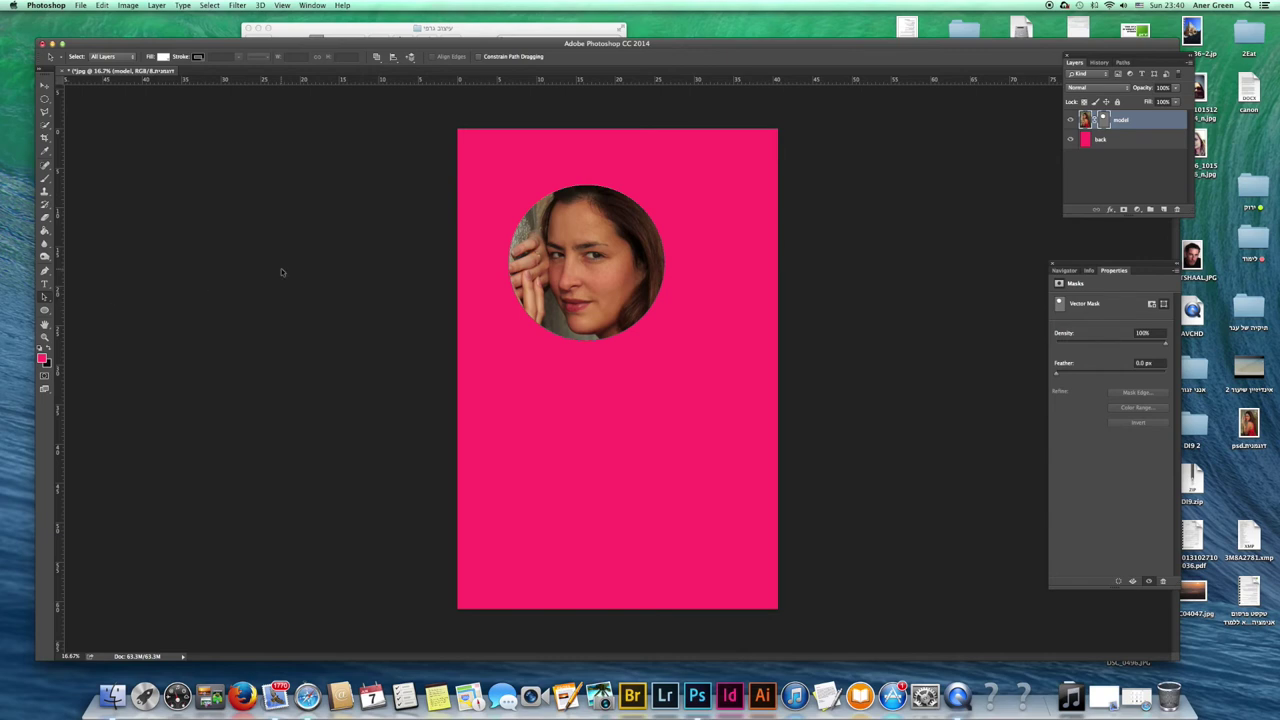
# Pull the vector mask's bottom anchor point down past the shoulder with the Direct Selection tool, accepting conversion to a regular path
pyautogui.click(530, 220)
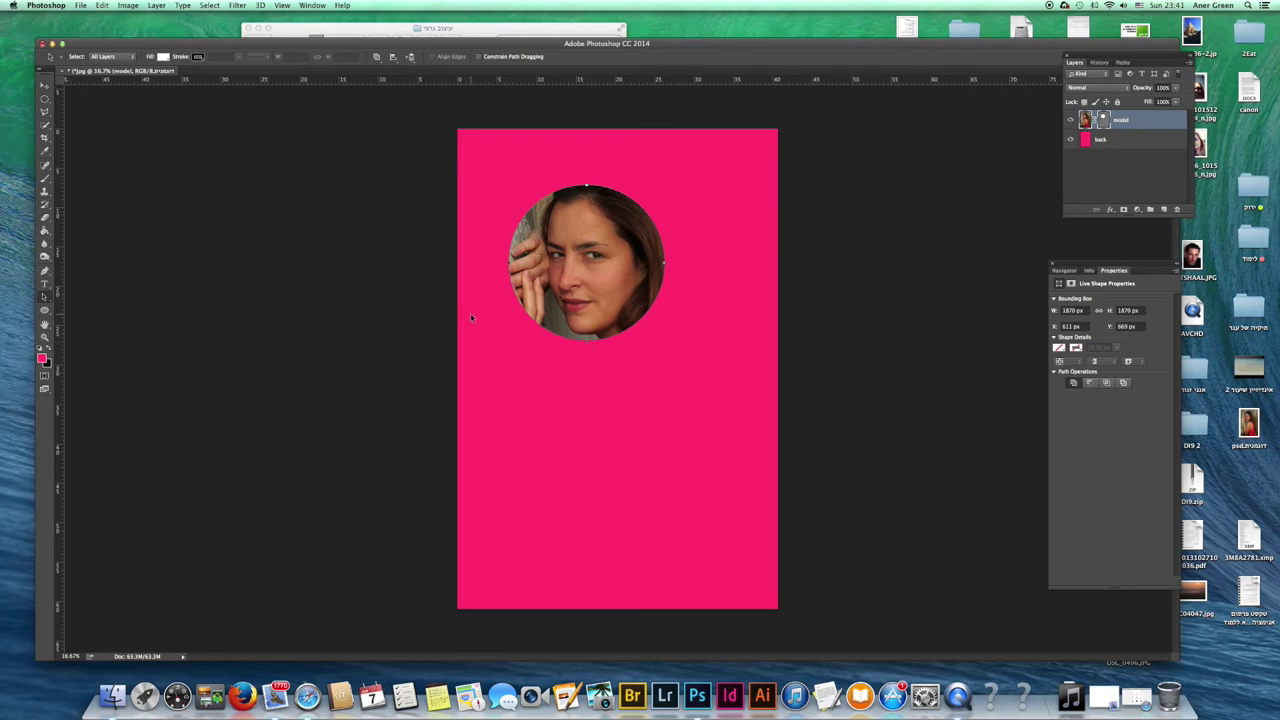
pyautogui.click(45, 298)
pyautogui.click(90, 305)
pyautogui.doubleClick(588, 344)
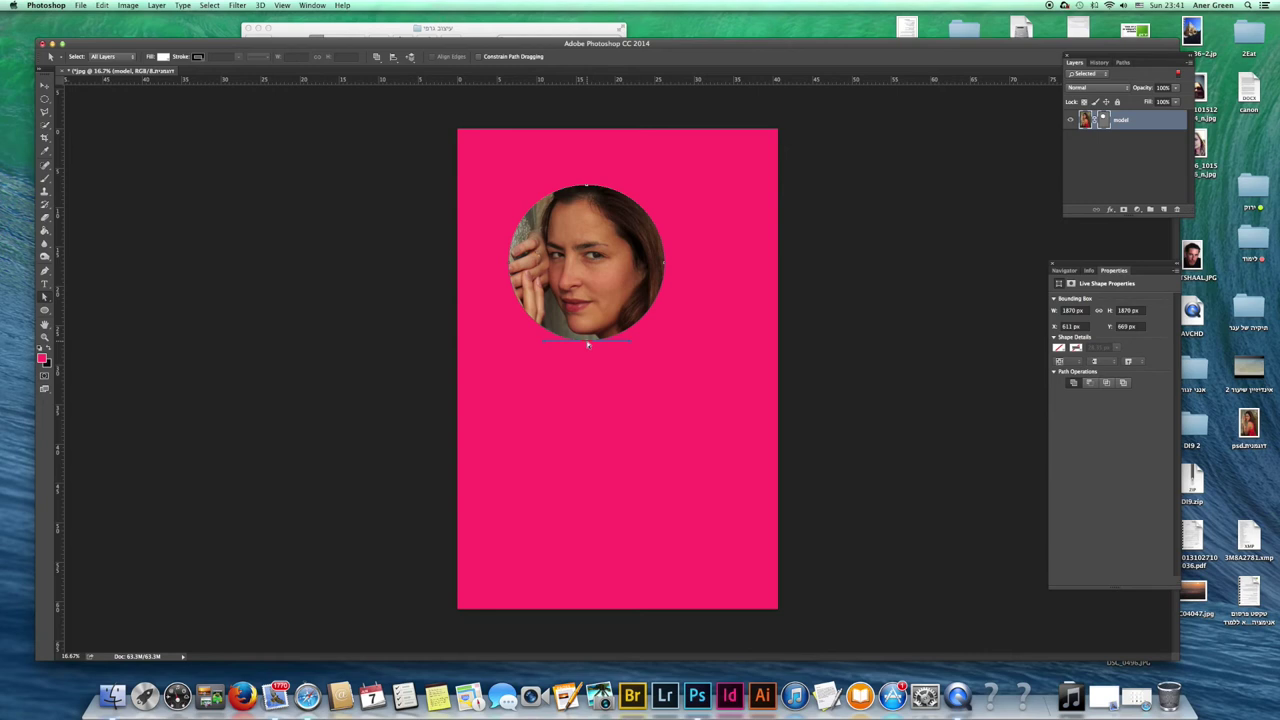
pyautogui.moveTo(587, 342); pyautogui.dragTo(587, 358)
pyautogui.moveTo(587, 418); pyautogui.dragTo(586, 412)
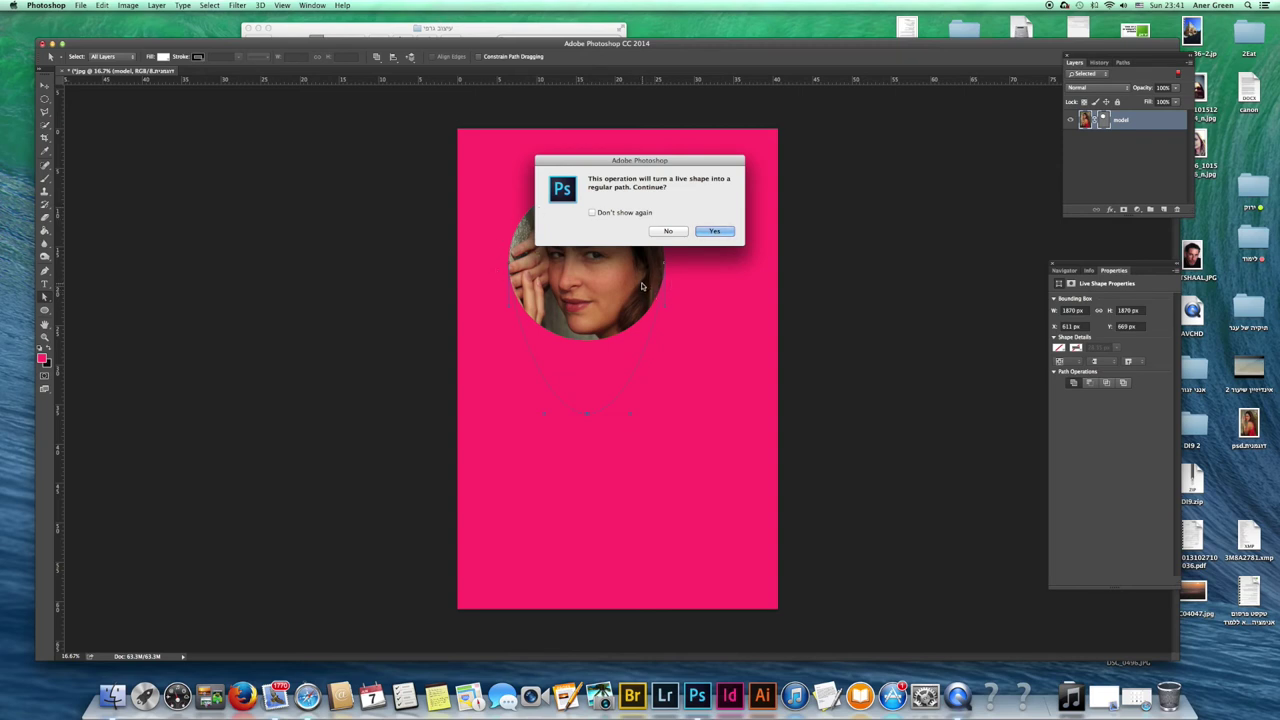
pyautogui.click(714, 231)
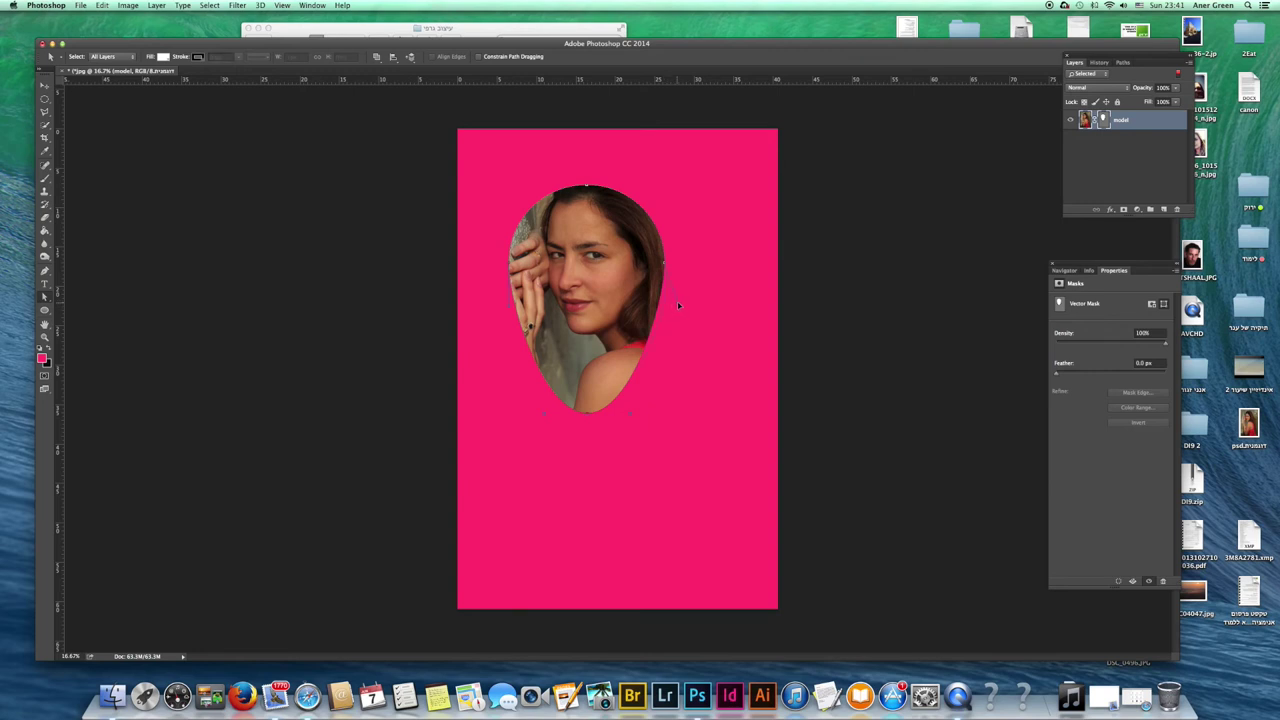
# Reshape the vector mask by pulling the right anchor's handle outward over the hair and the top anchor's handle up toward the canvas's upper-left corner
pyautogui.moveTo(709, 289); pyautogui.dragTo(732, 259)
pyautogui.moveTo(767, 297); pyautogui.dragTo(766, 297)
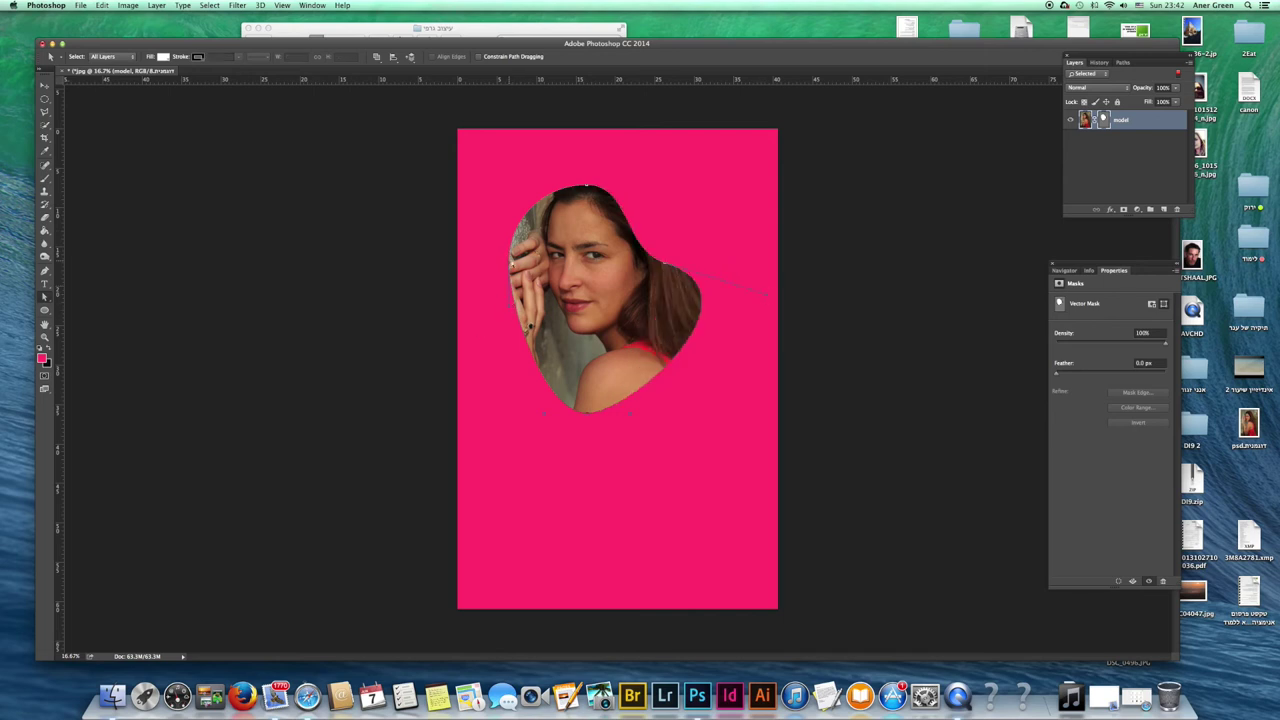
pyautogui.moveTo(586, 187); pyautogui.dragTo(545, 186)
pyautogui.moveTo(484, 140); pyautogui.dragTo(477, 134)
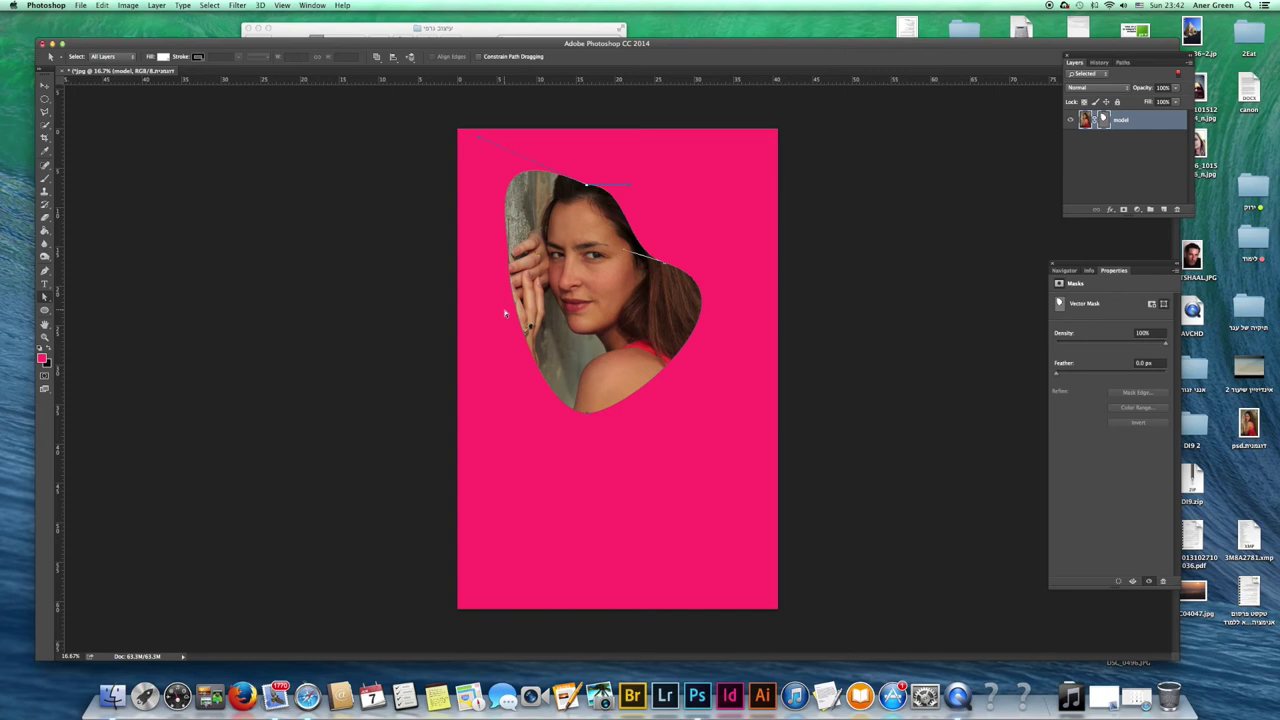
# Make a new anti-aliased selection with a 0-pixel feather radius from the vector mask's path
pyautogui.rightClick(576, 320)
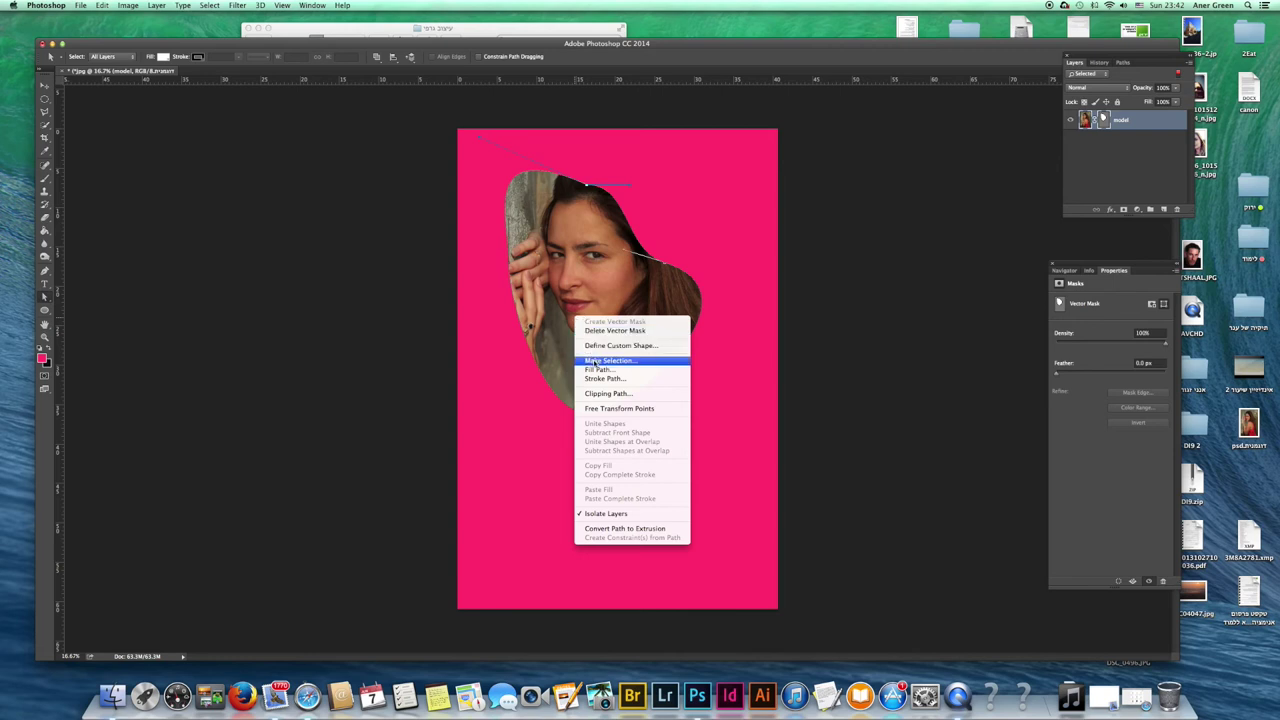
pyautogui.click(595, 361)
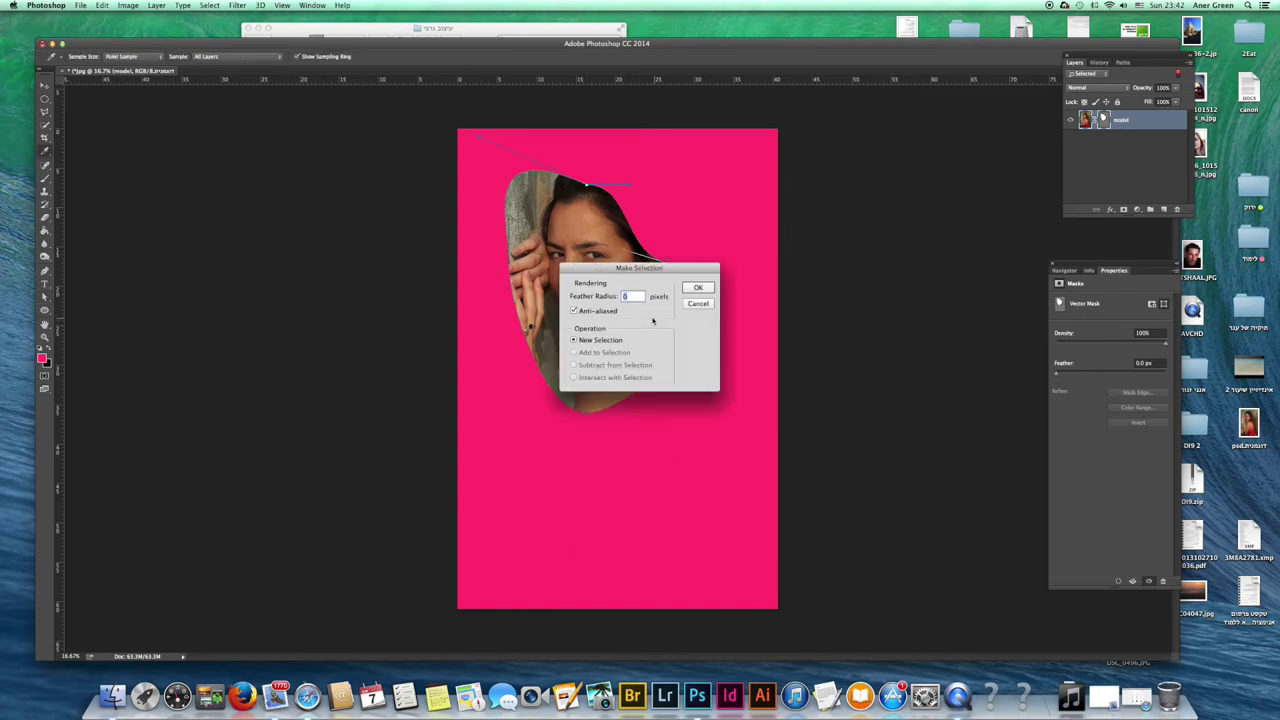
pyautogui.click(696, 289)
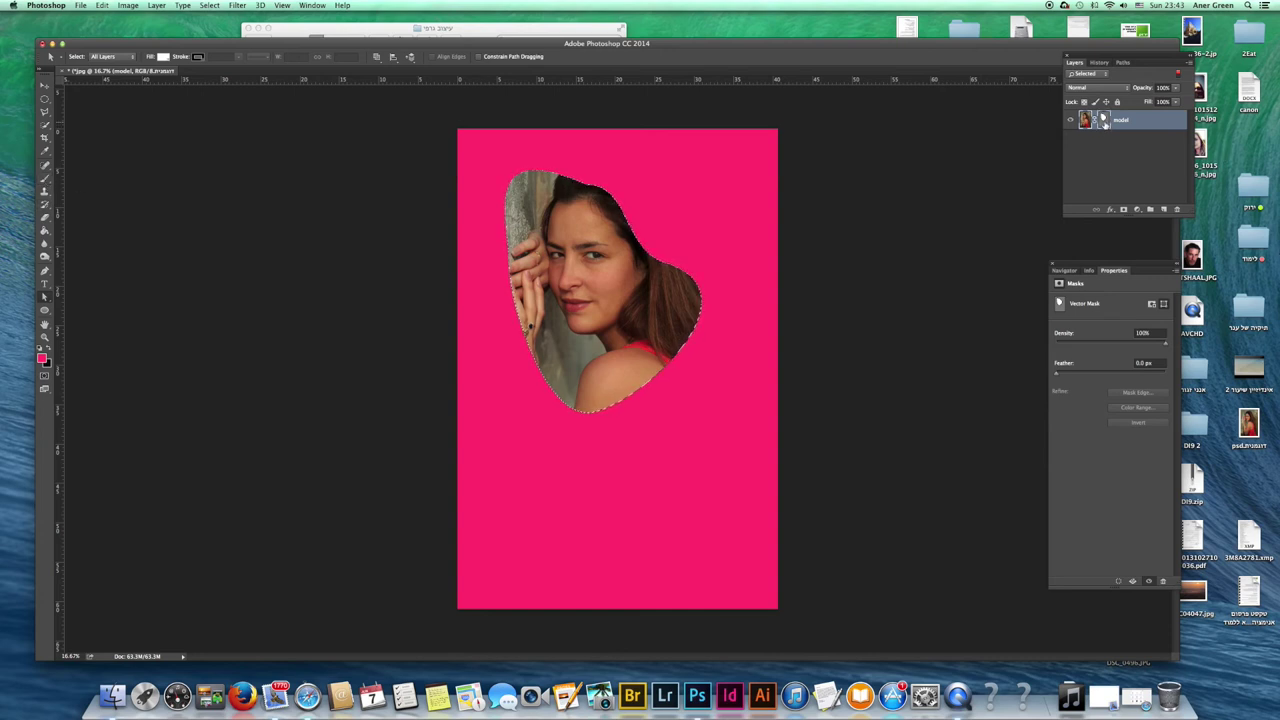
# Paint a black brush stroke over the hands inside the selection on the model layer, and undo it
pyautogui.press('b')
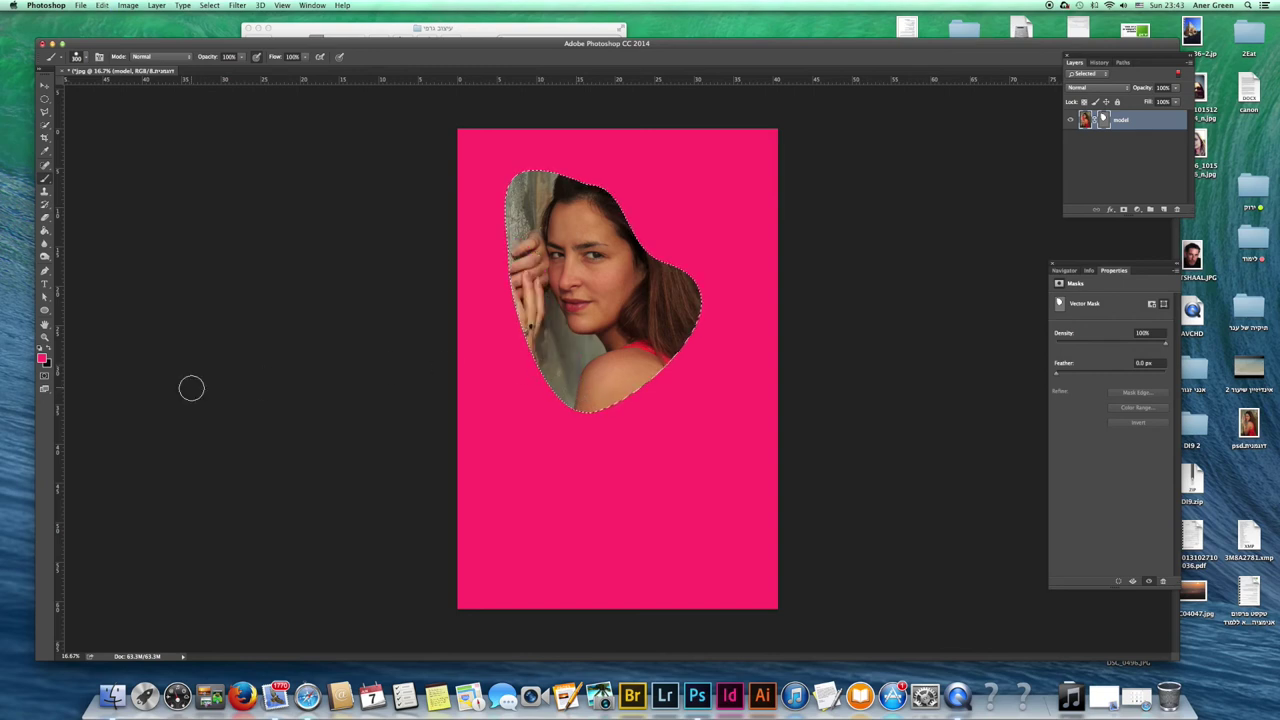
pyautogui.click(50, 350)
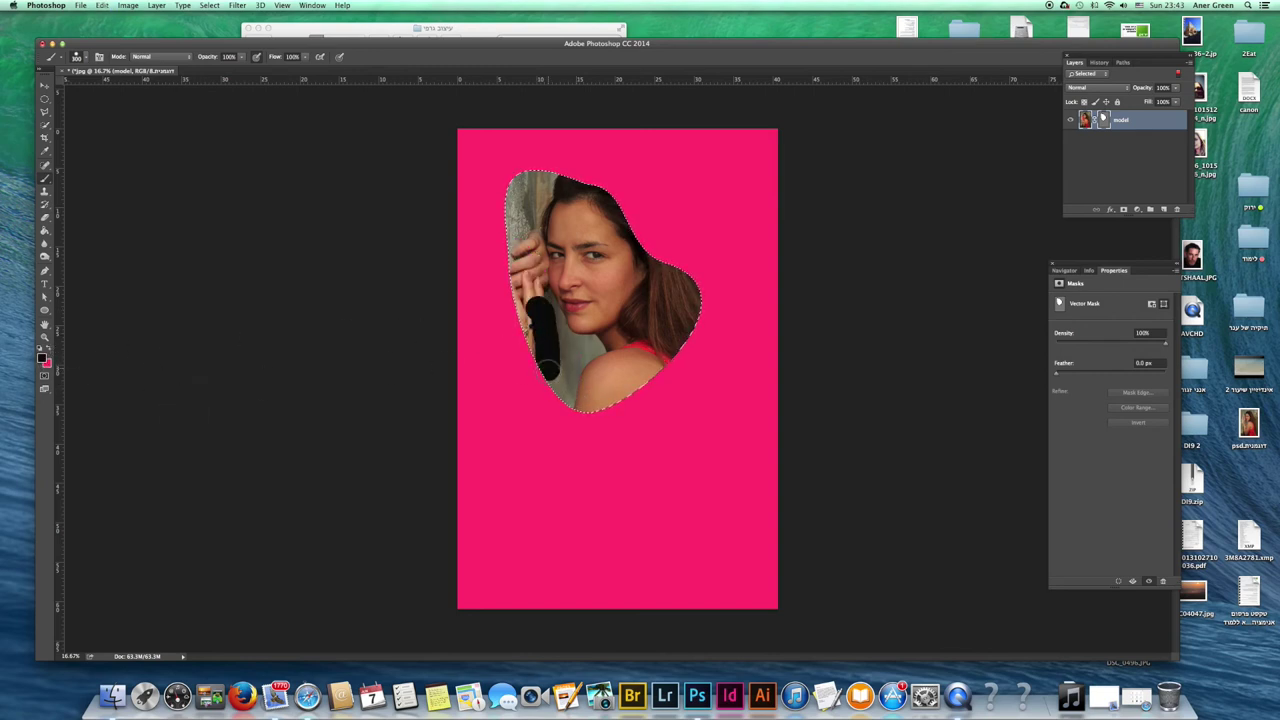
pyautogui.press('super+z')
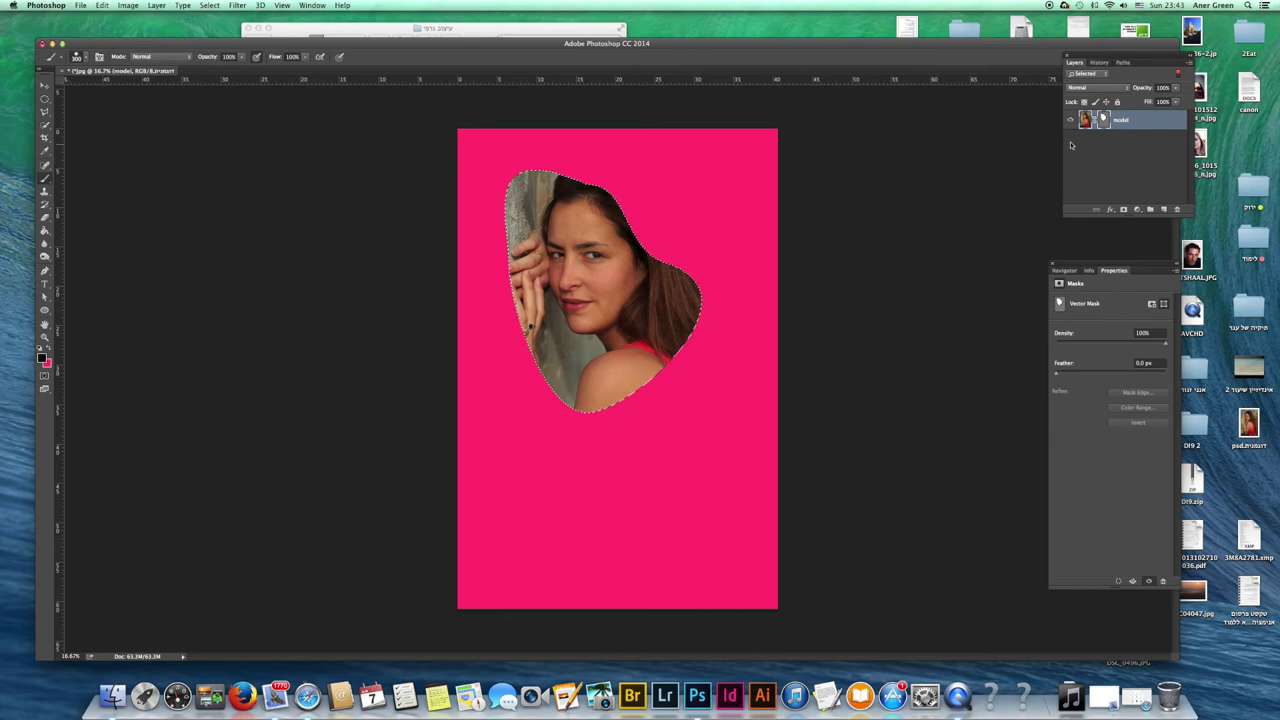
# Rasterize the model layer's vector mask into a layer mask twice, undoing the conversion each time
pyautogui.click(1104, 120)
pyautogui.rightClick(1105, 121)
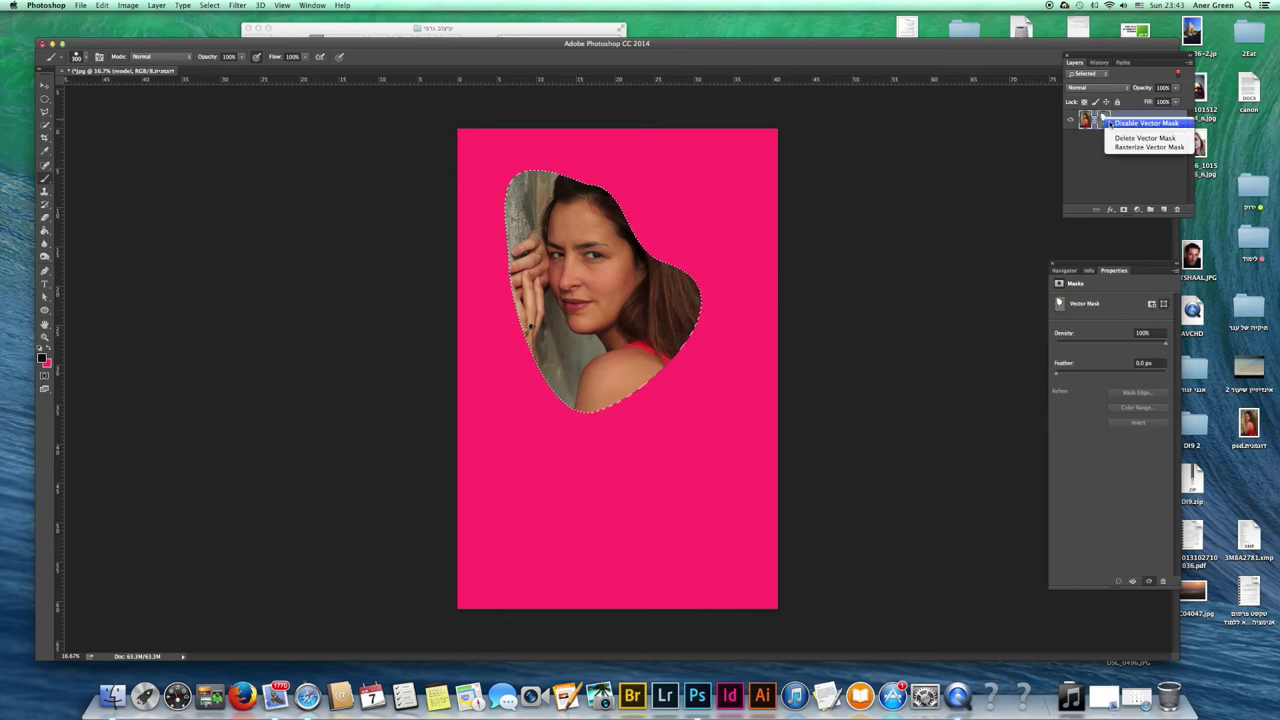
pyautogui.click(1110, 147)
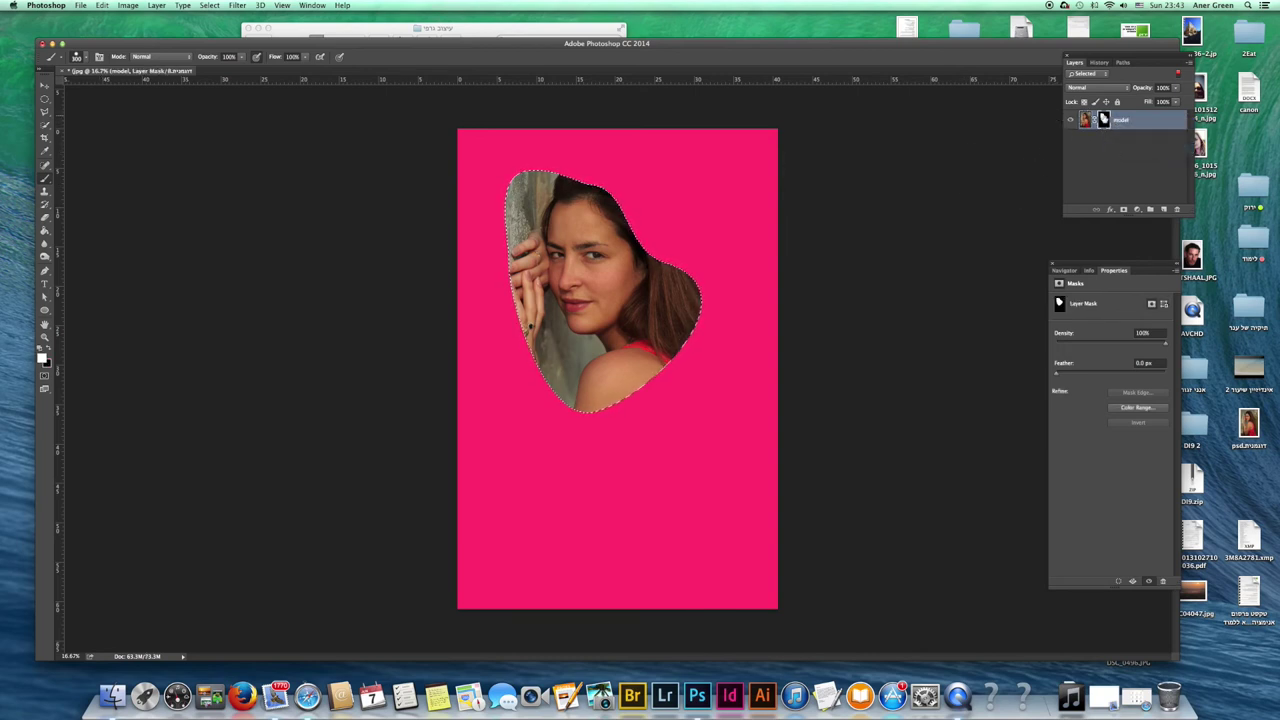
pyautogui.click(1103, 120)
pyautogui.rightClick(1103, 121)
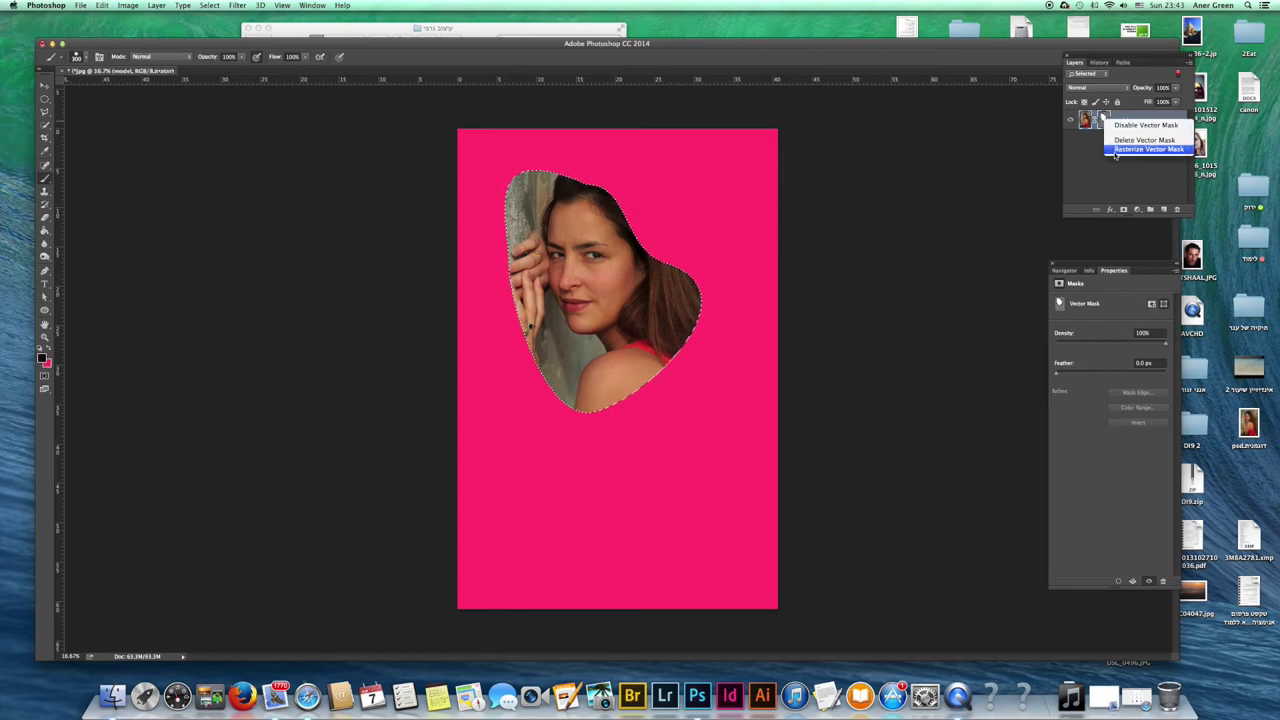
pyautogui.click(1146, 149)
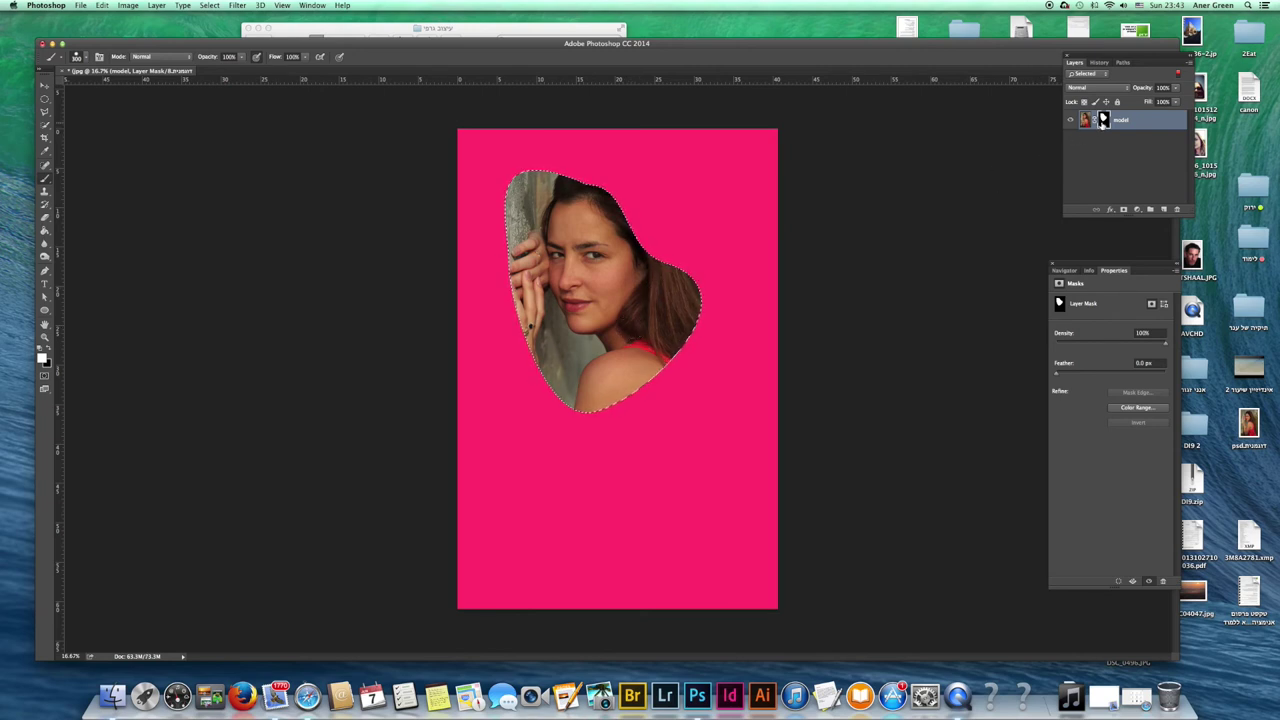
pyautogui.press('super+z')
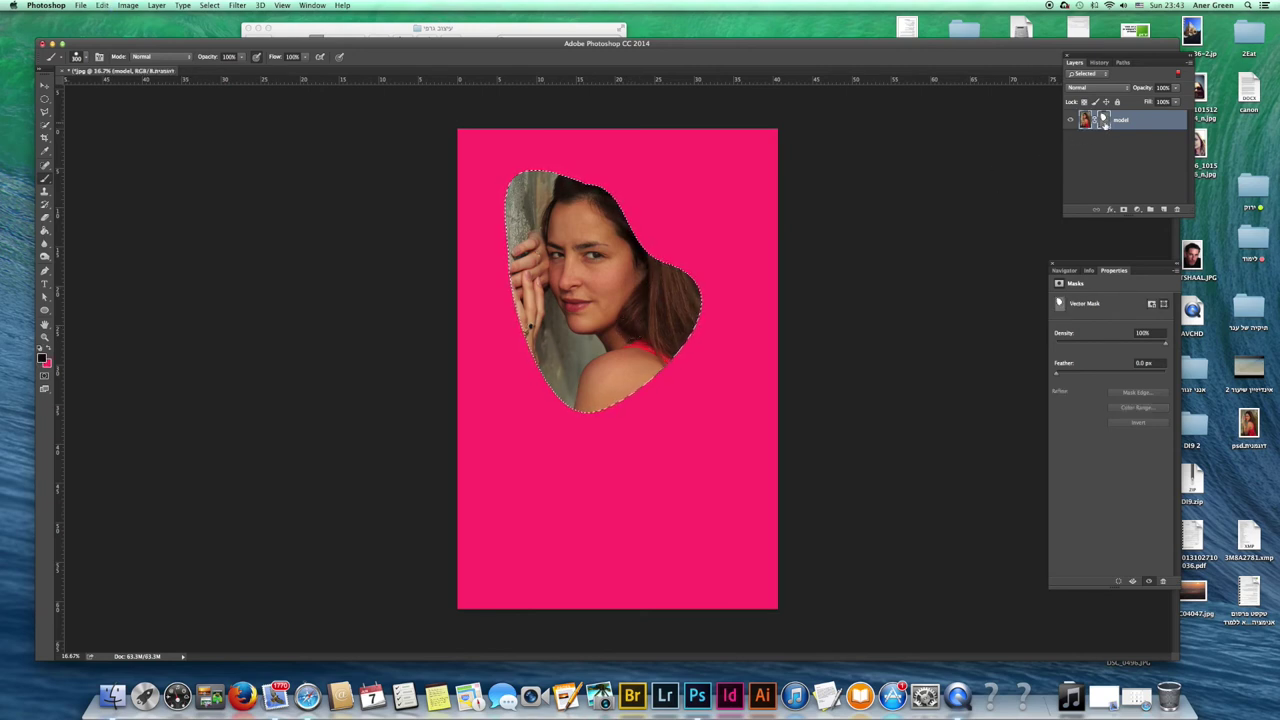
# Rasterize the model layer's vector mask, deselect, and paint white around the mask's edge to reveal more of the photo
pyautogui.rightClick(1103, 120)
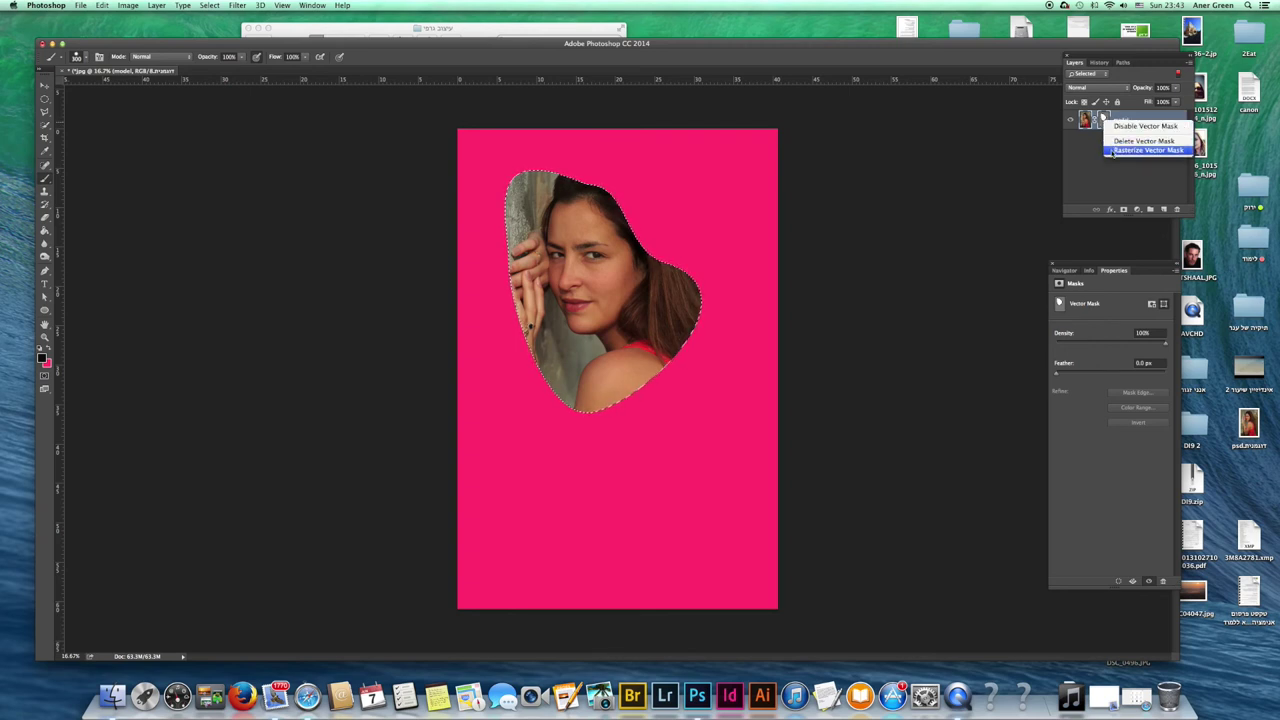
pyautogui.click(1113, 152)
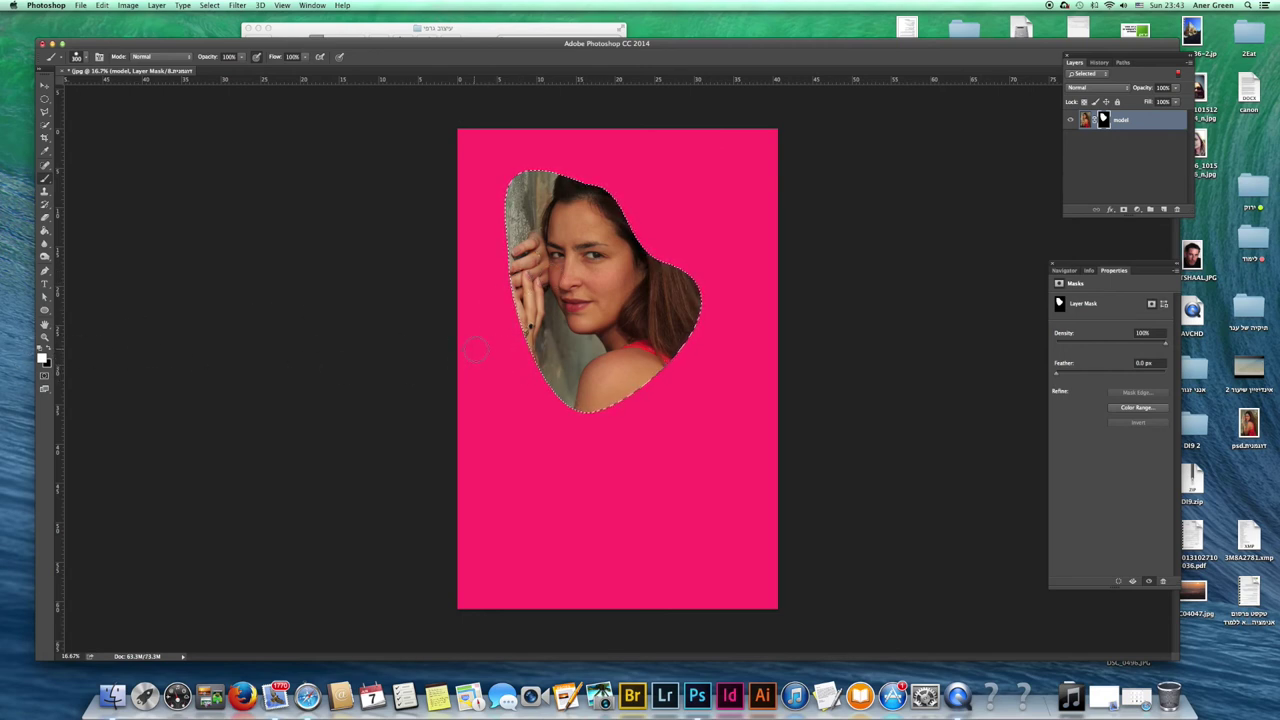
pyautogui.press('super+d')
pyautogui.moveTo(522, 387)
pyautogui.mouseDown()
pyautogui.moveTo(550, 405)
pyautogui.moveTo(543, 379)
pyautogui.moveTo(564, 412)
pyautogui.moveTo(586, 414)
pyautogui.moveTo(655, 391)
pyautogui.moveTo(692, 330)
pyautogui.moveTo(697, 292)
pyautogui.moveTo(655, 264)
pyautogui.moveTo(602, 194)
pyautogui.moveTo(500, 182)
pyautogui.mouseUp()
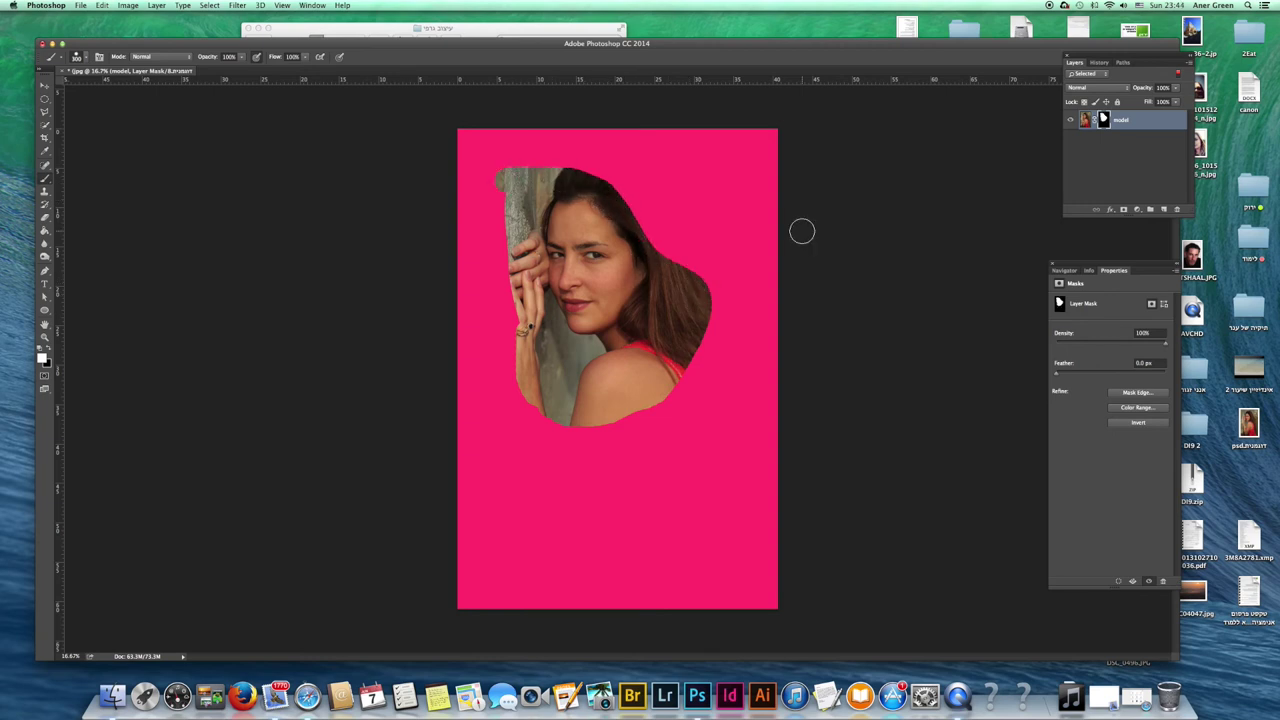
# Undo the white brushwork, the mask rasterization, the selection and the reshaping of the vector mask's top handle
pyautogui.press('q')
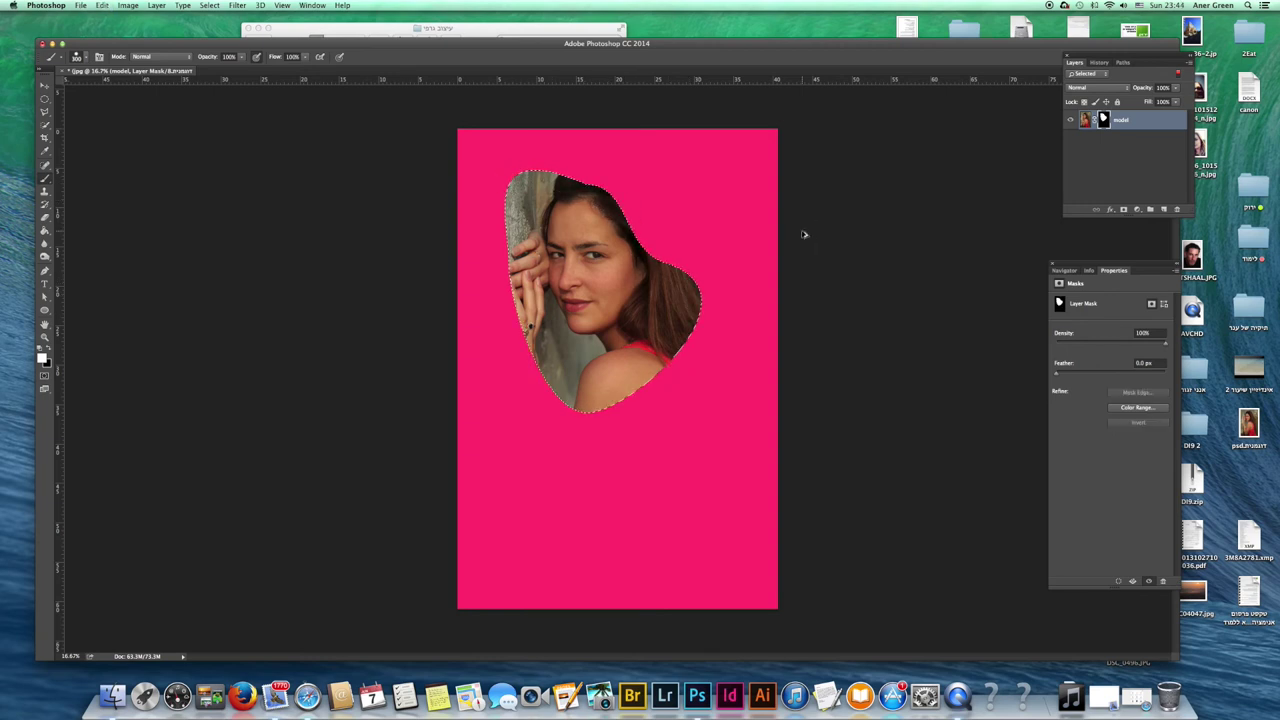
pyautogui.press('super+d')
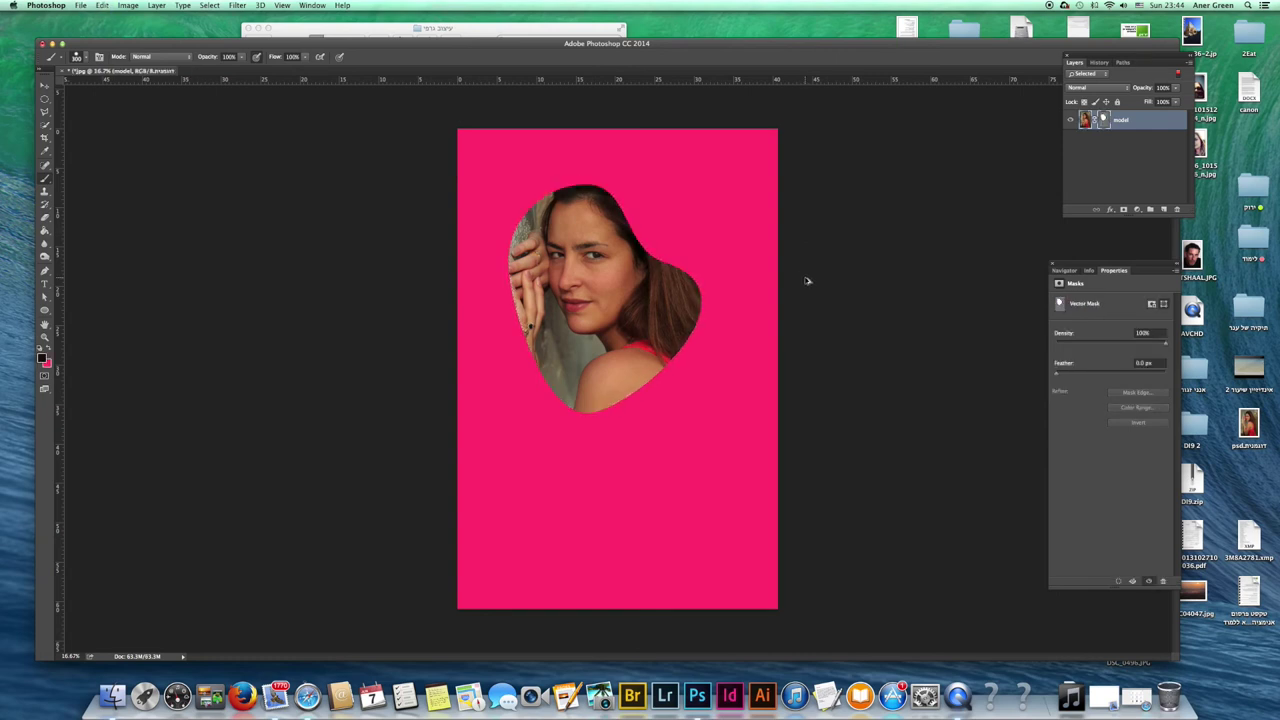
# Compare the saved circle 1 path with the model layer's vector mask path, and return to the layer list
pyautogui.click(1123, 62)
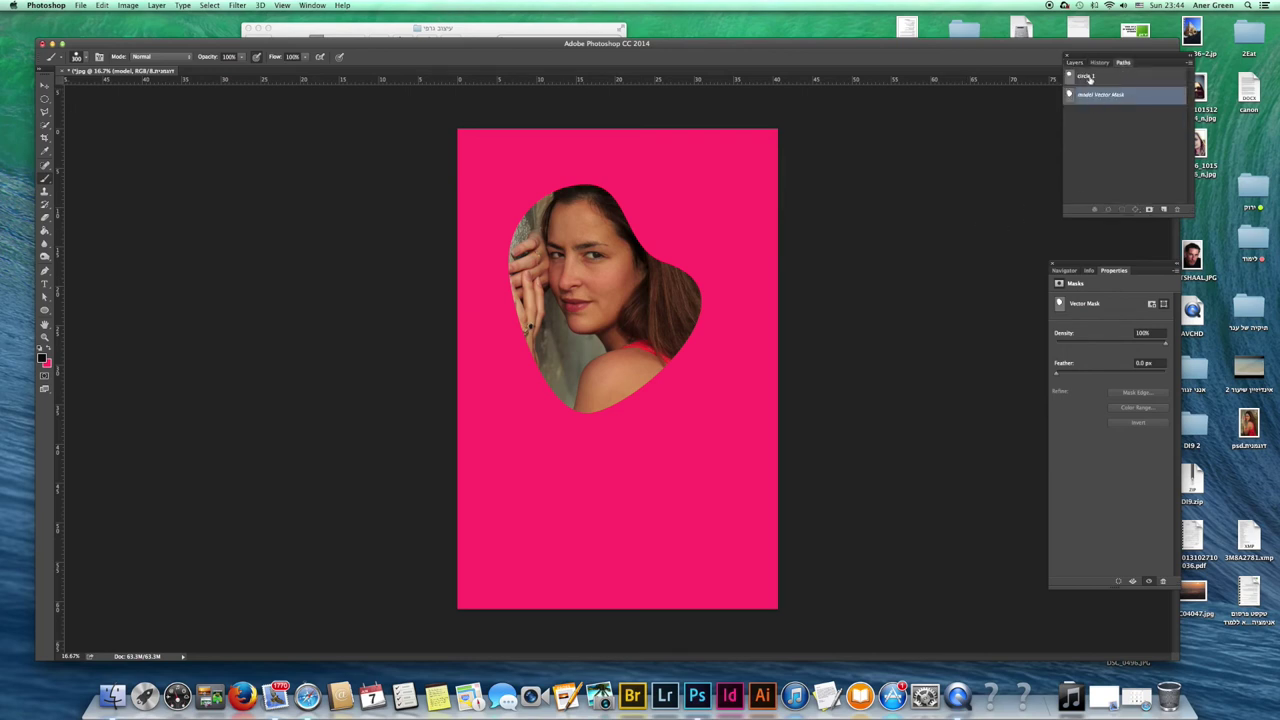
pyautogui.doubleClick(1088, 77)
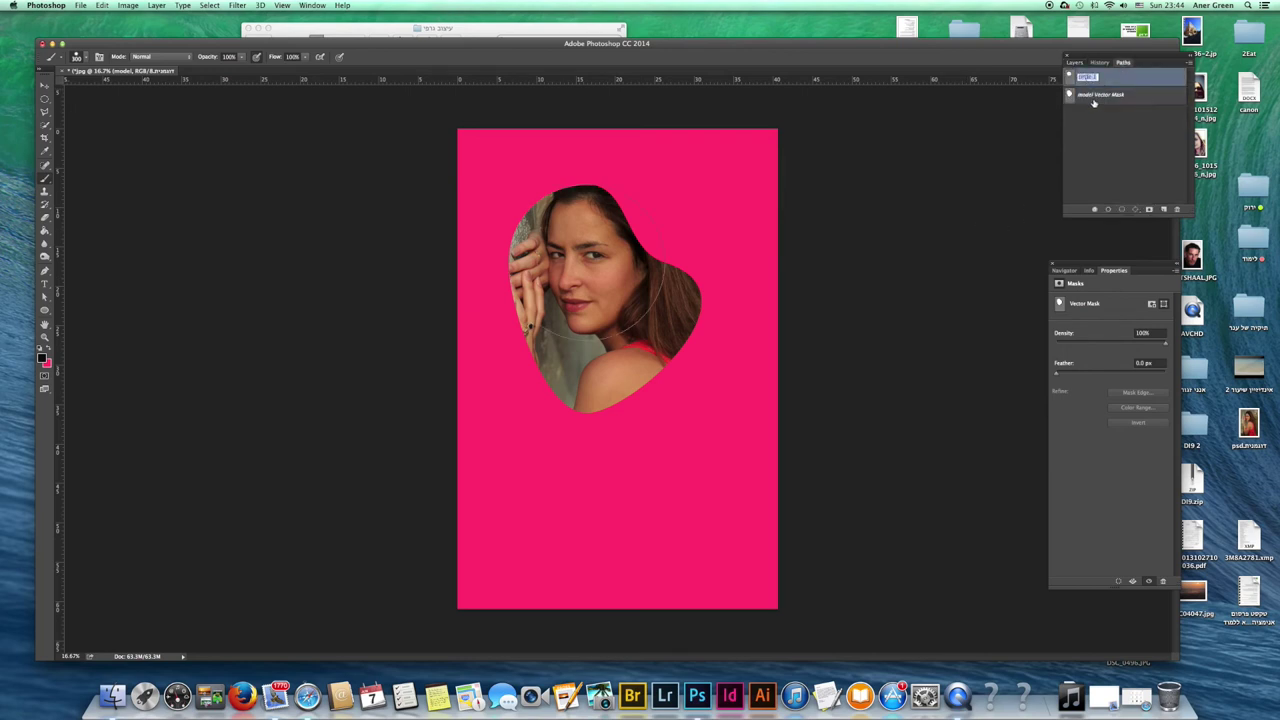
pyautogui.click(1098, 96)
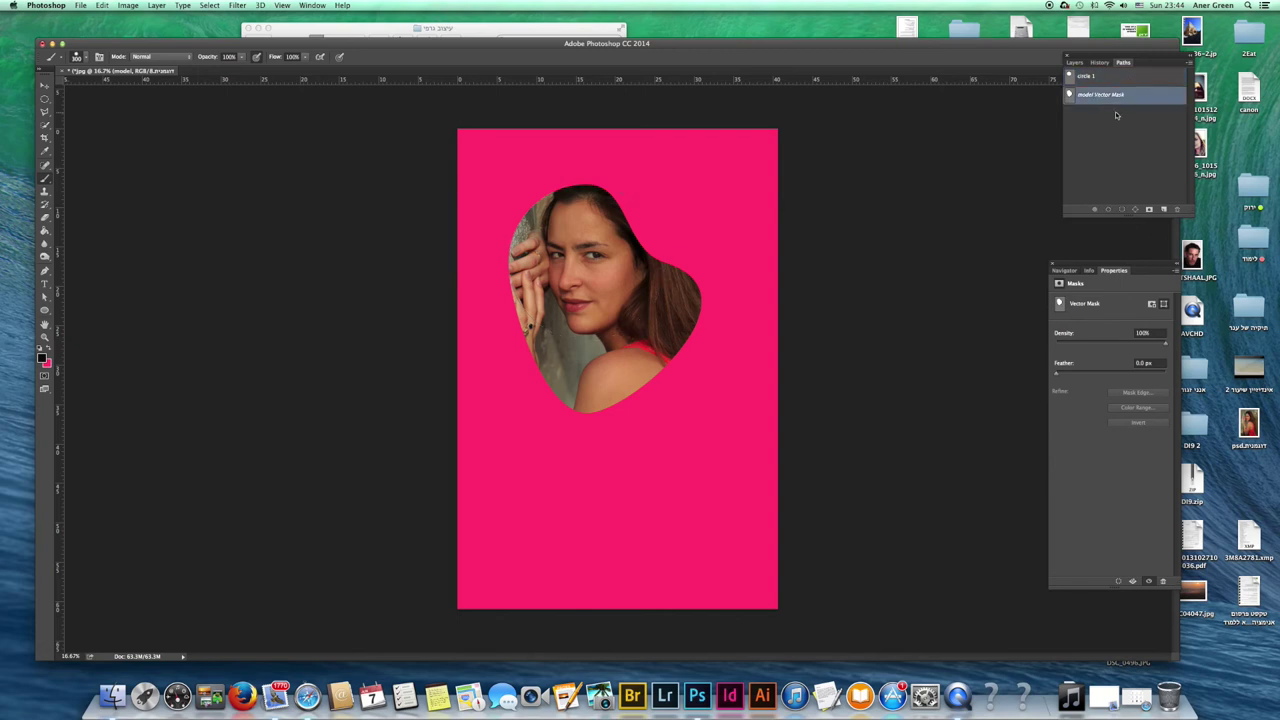
pyautogui.click(1078, 63)
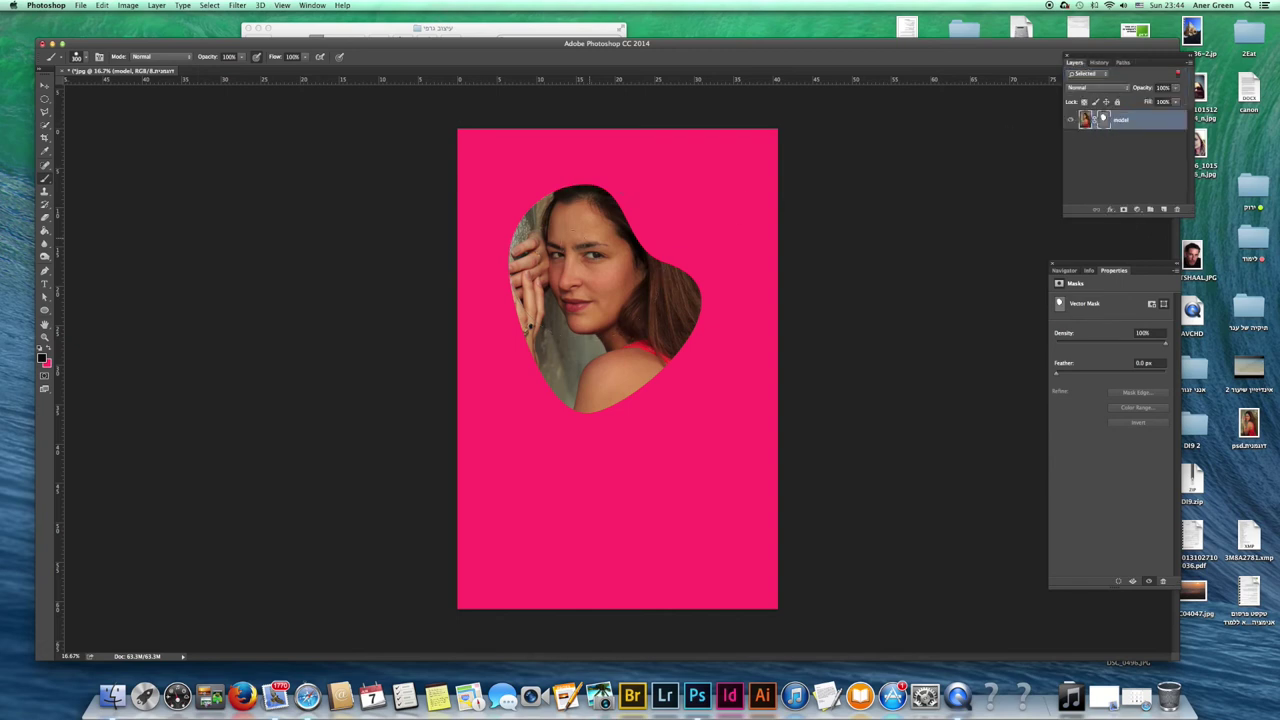
# Choose the Direct Selection tool and step back through the vector mask's reshaping edits to the original circle
pyautogui.press('a')
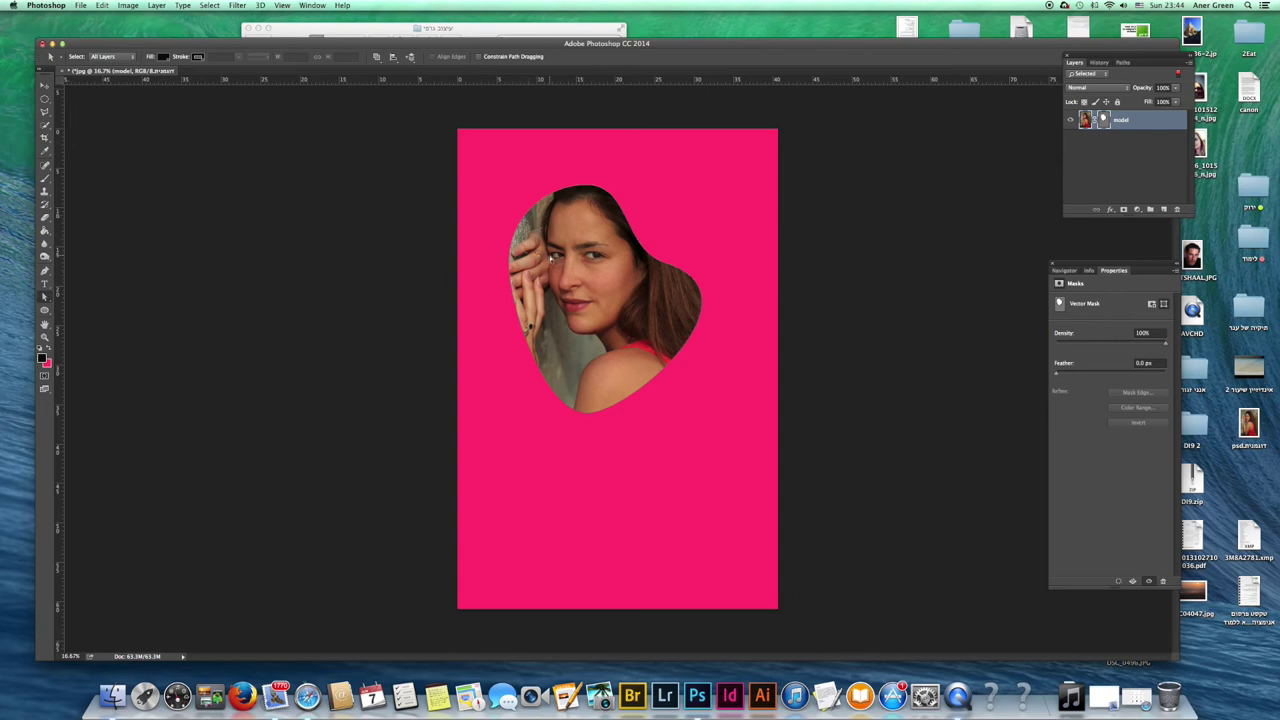
pyautogui.click(44, 297)
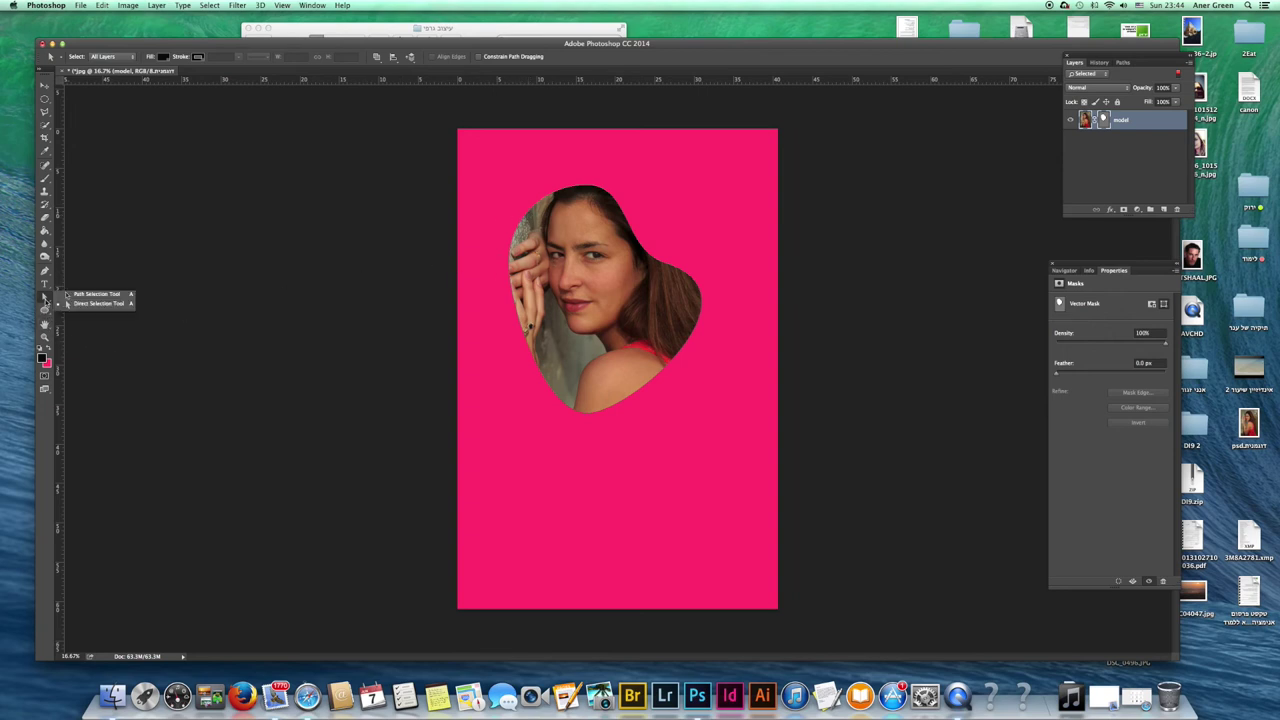
pyautogui.click(67, 302)
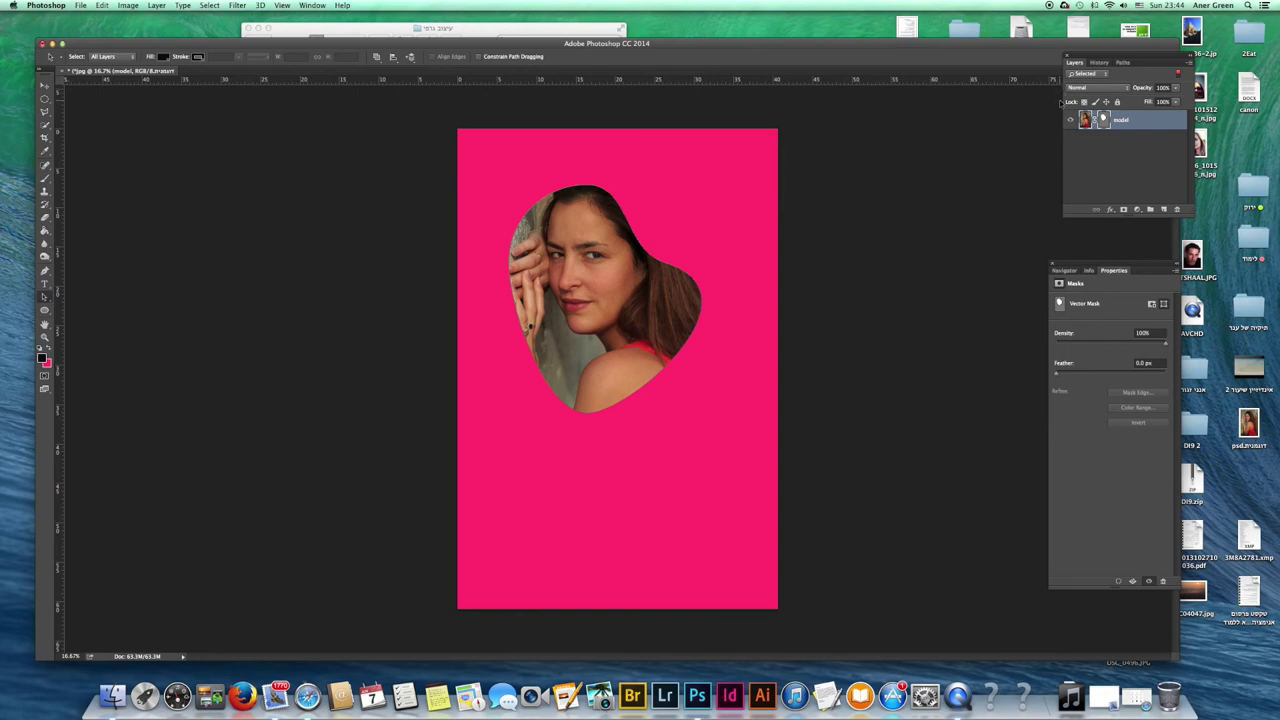
pyautogui.press('super+alt+z')
pyautogui.press('super+alt+z')
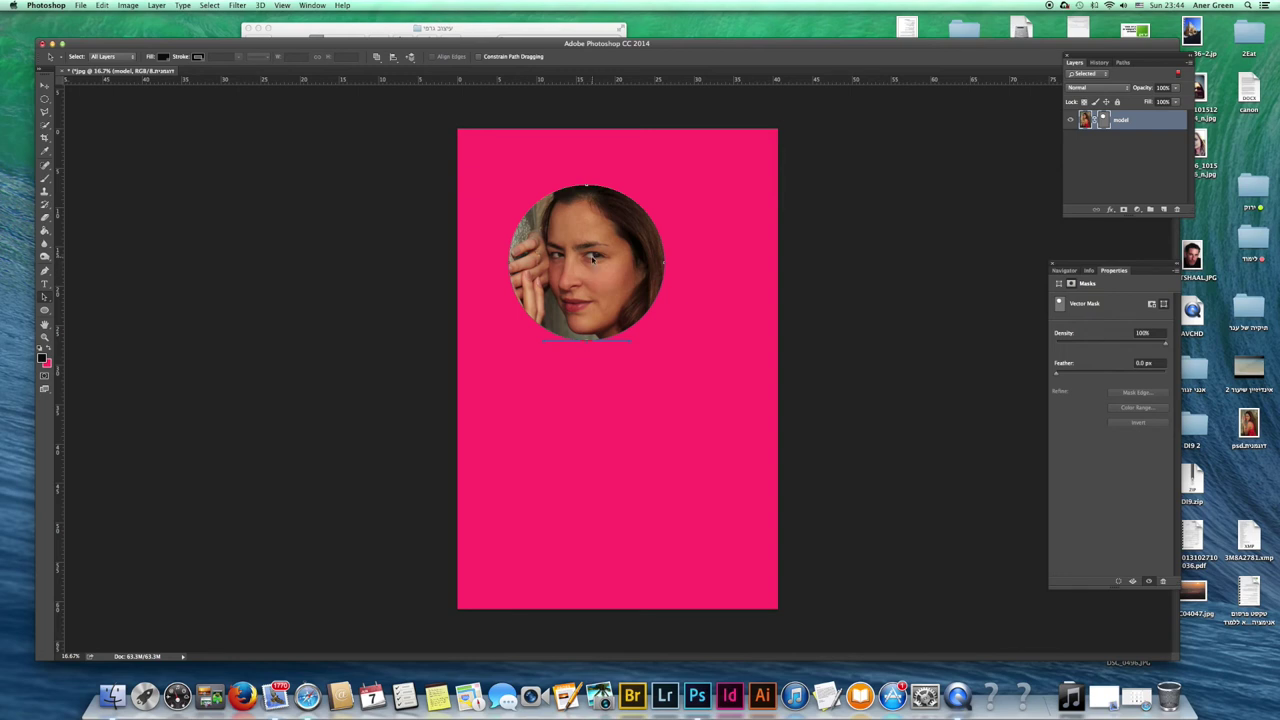
# Flatten the circular vector mask by pulling its bottom anchor up and top anchor down, accepting path conversion, and position it over the face
pyautogui.moveTo(592, 258); pyautogui.dragTo(598, 289)
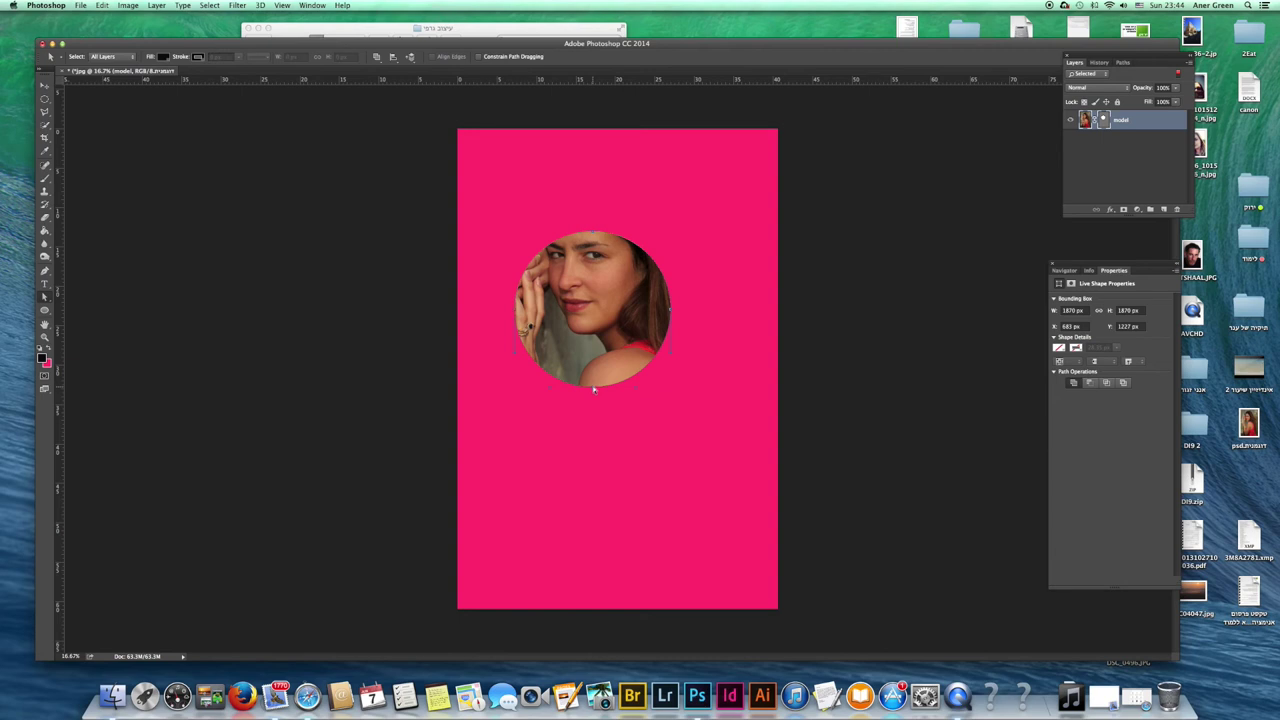
pyautogui.moveTo(594, 390); pyautogui.dragTo(594, 372)
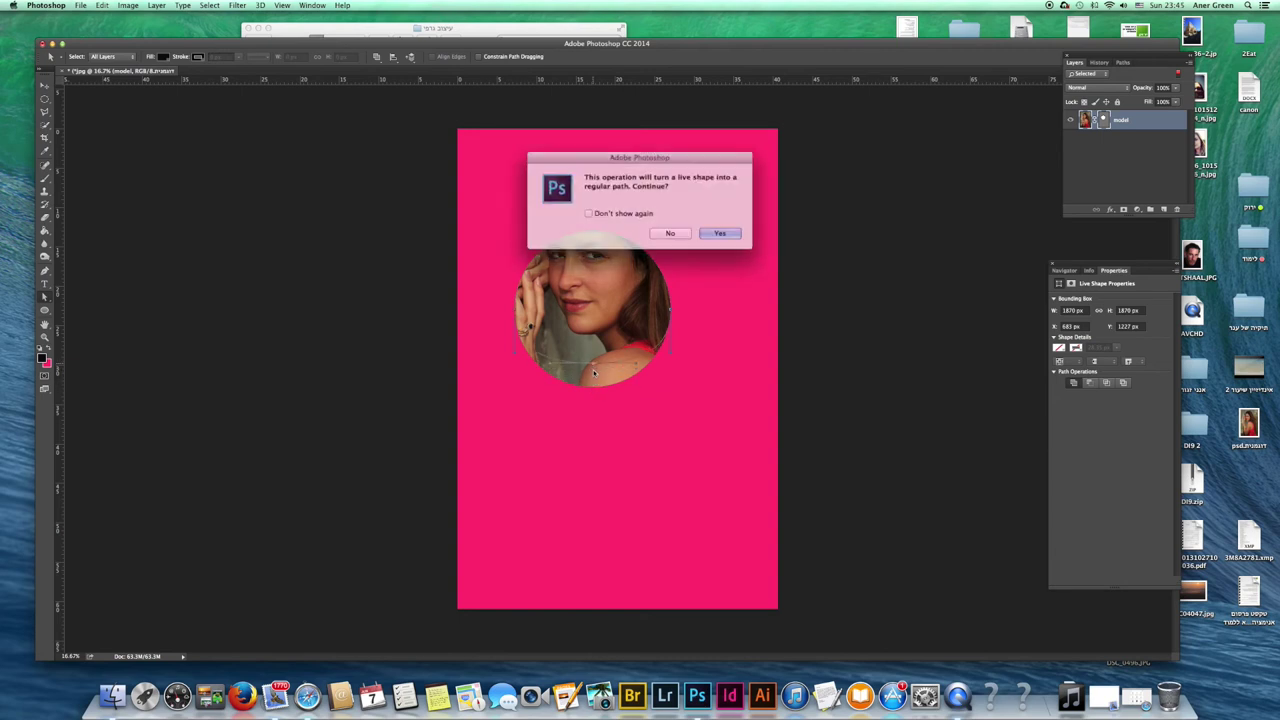
pyautogui.click(720, 233)
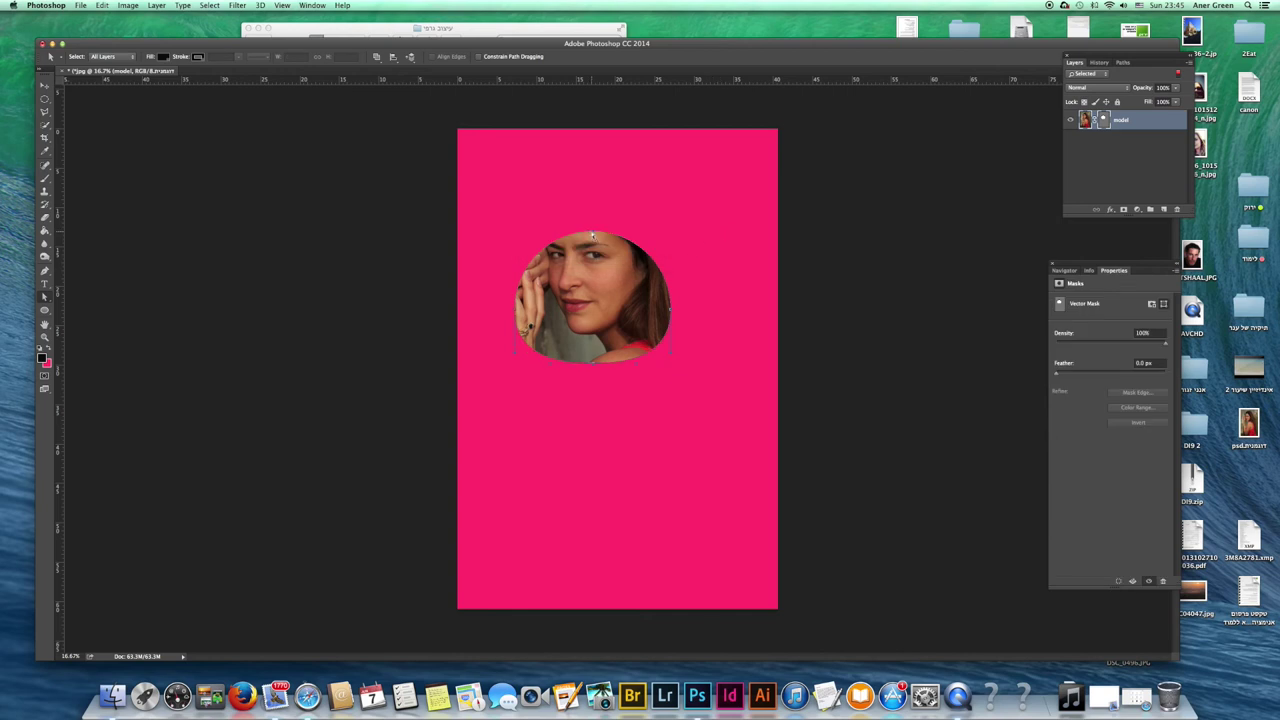
pyautogui.moveTo(594, 236); pyautogui.dragTo(594, 266)
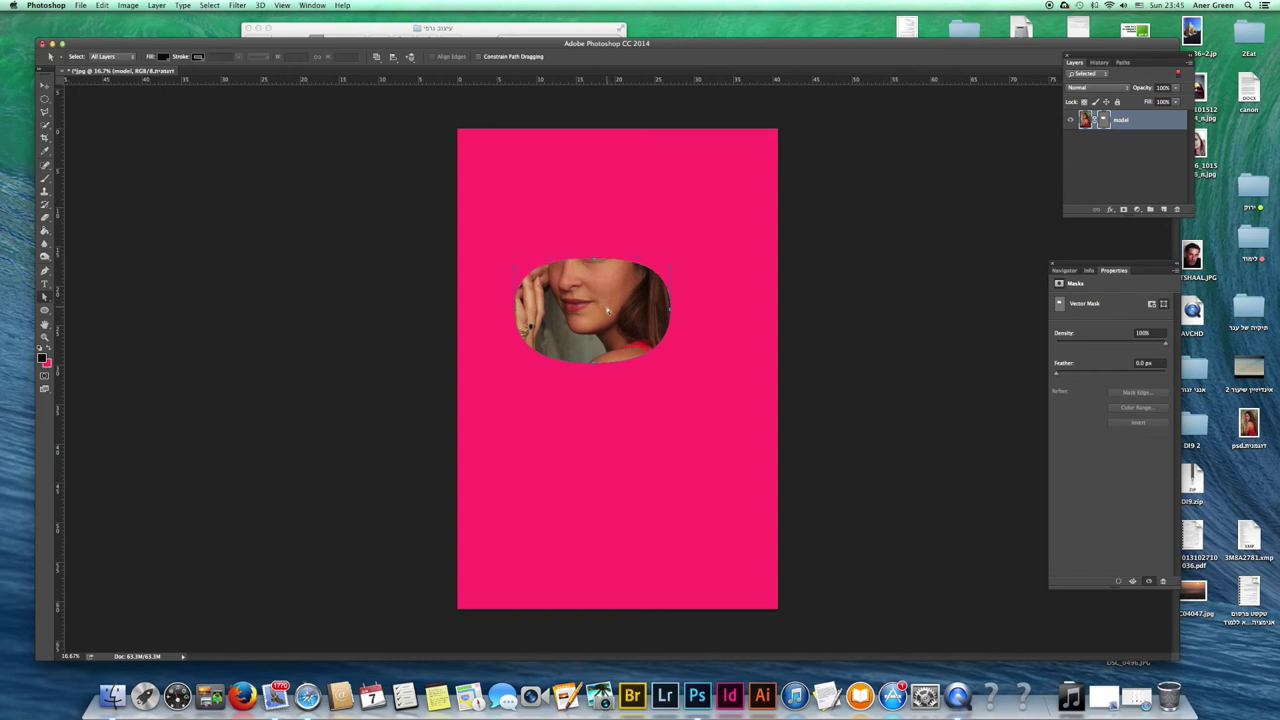
pyautogui.moveTo(594, 311); pyautogui.dragTo(590, 280)
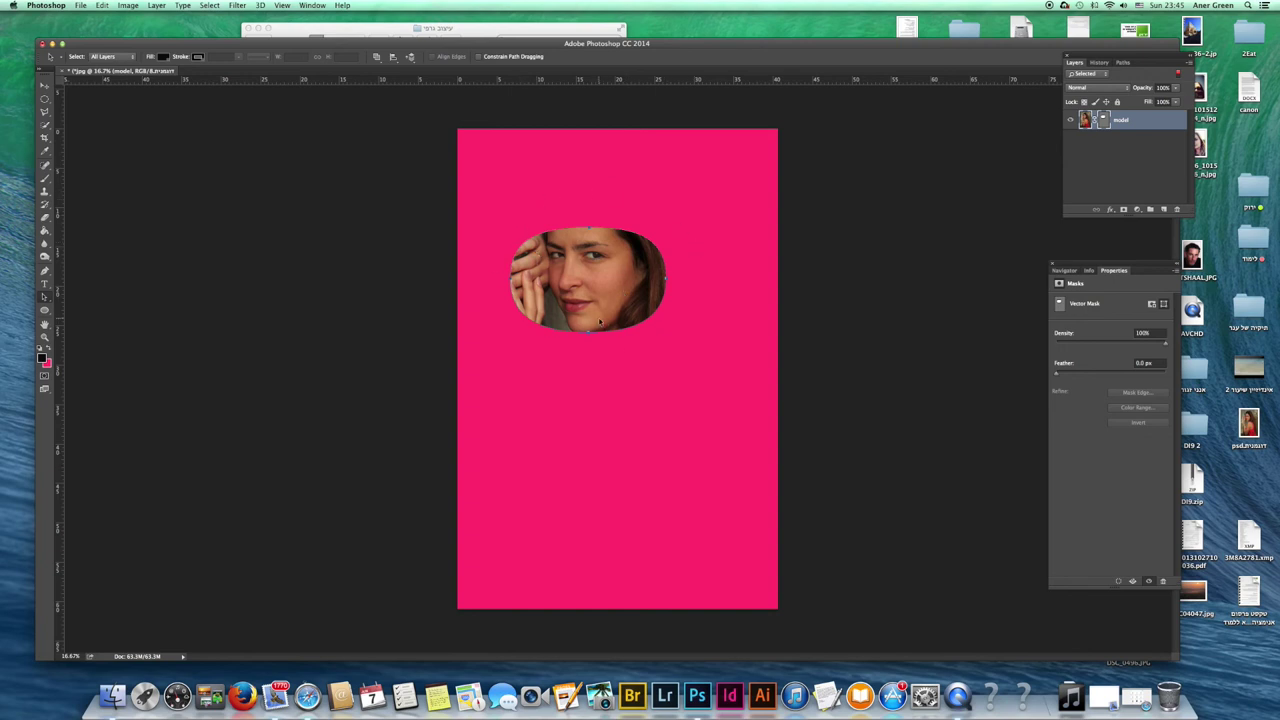
# Set the oval vector mask's path operation to Subtract Front Shape to hide the photo inside the oval
pyautogui.click(377, 57)
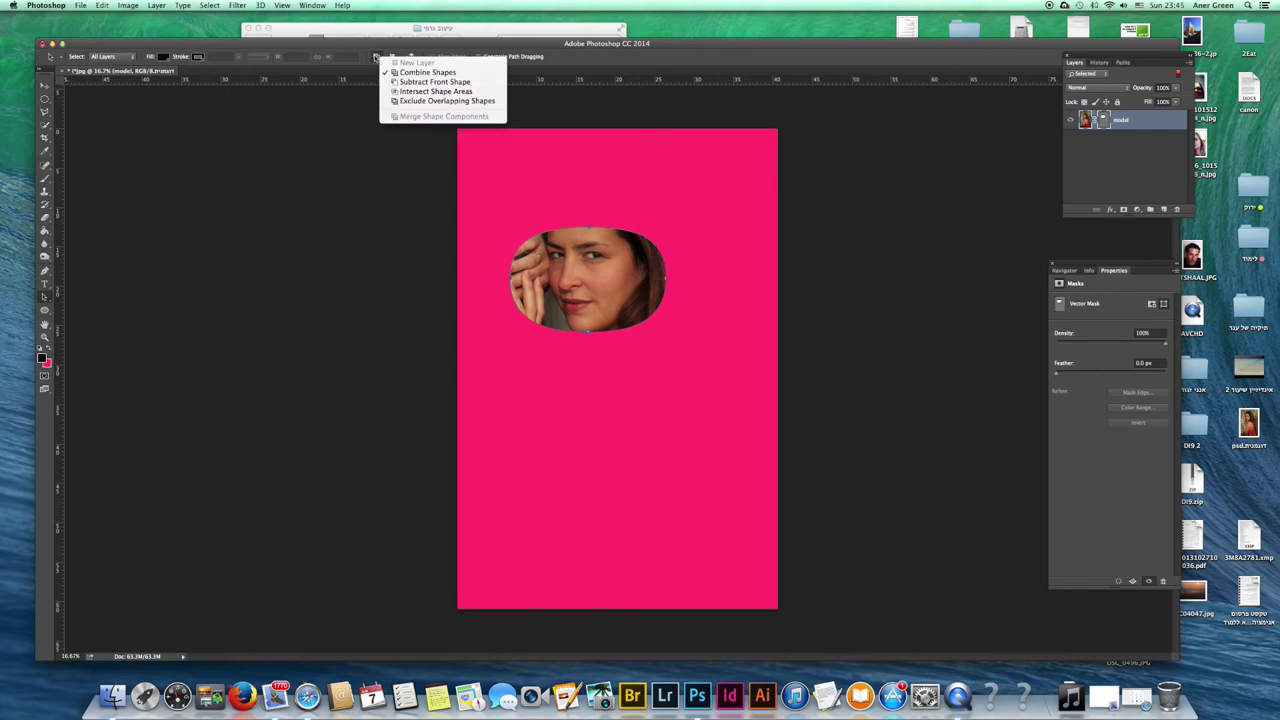
pyautogui.click(377, 58)
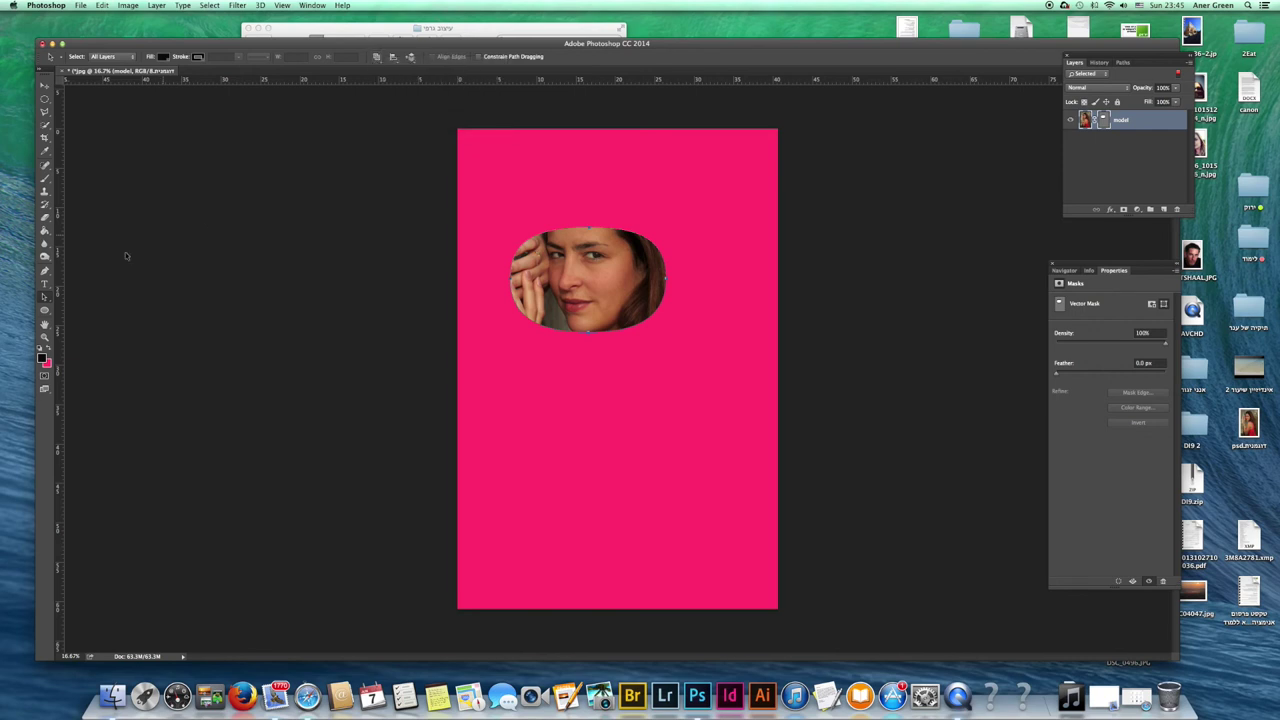
pyautogui.click(377, 57)
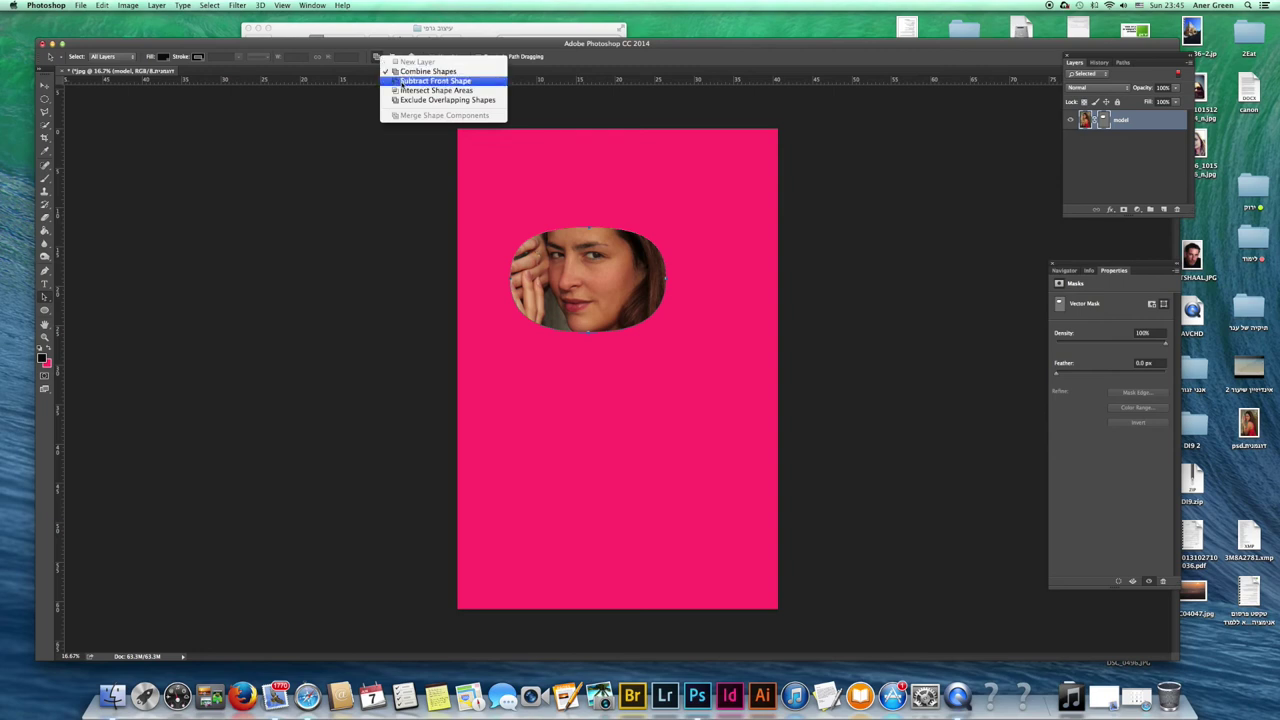
pyautogui.click(403, 81)
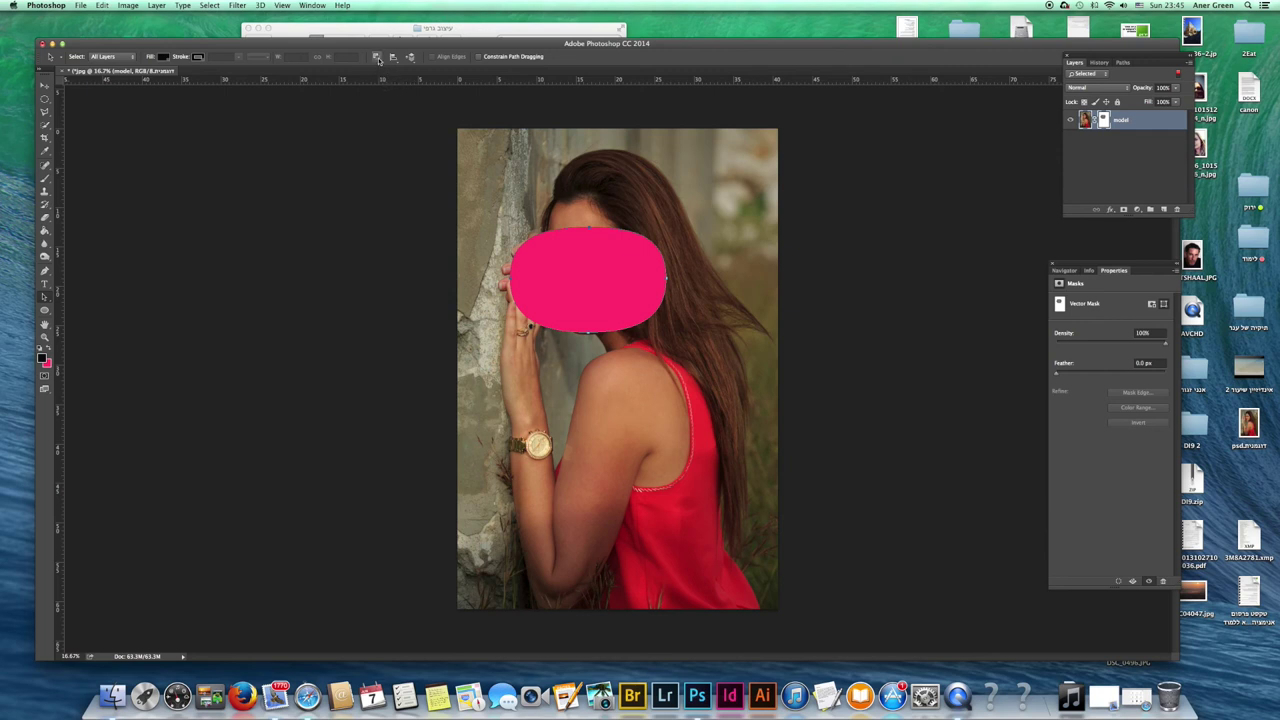
# Switch the oval vector mask's path operation to Exclude Overlapping Shapes
pyautogui.click(377, 58)
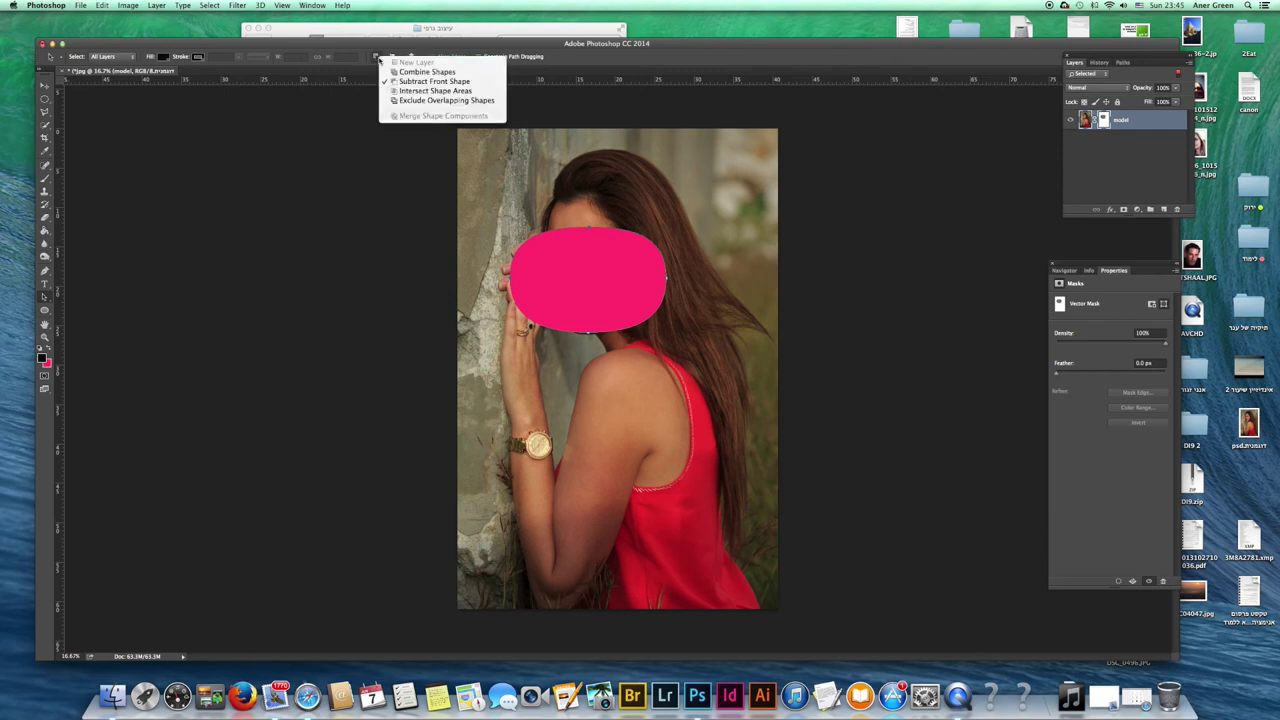
pyautogui.click(401, 101)
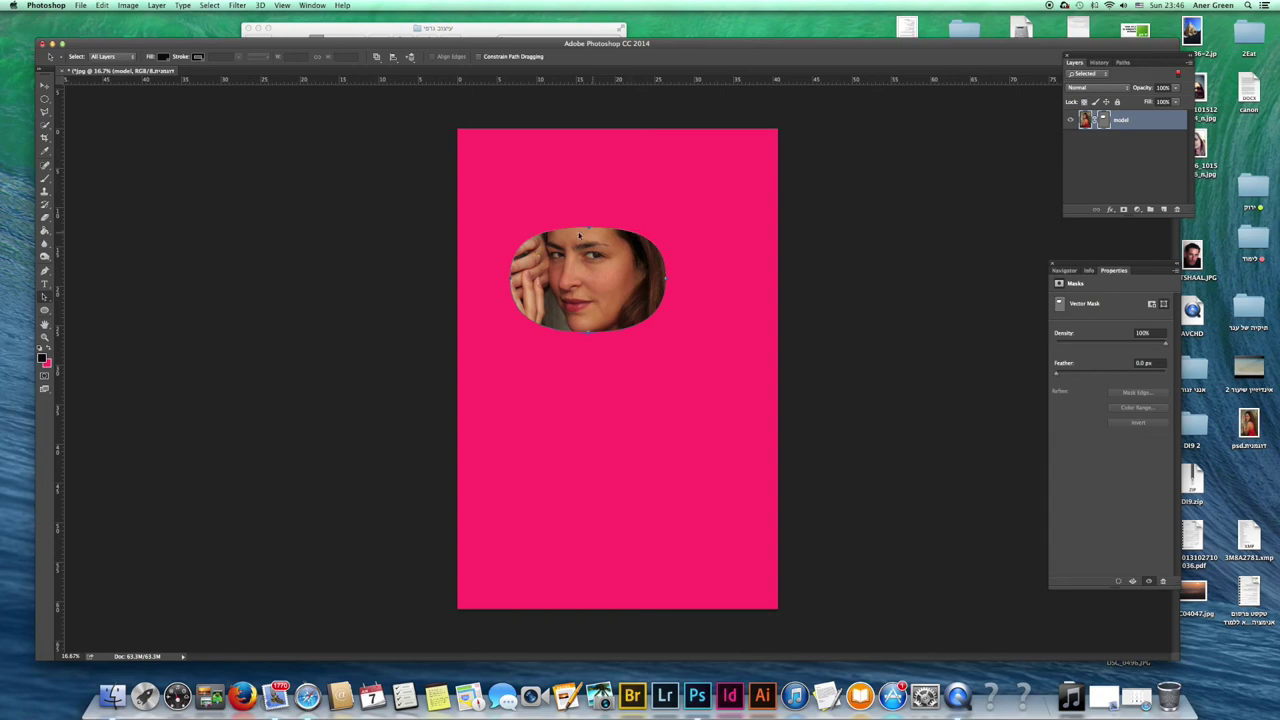
# Draw a rectangle about 958 × 1230 px on the vector mask, overlapping the upper middle of the oval, replacing a wider first attempt
pyautogui.click(45, 311)
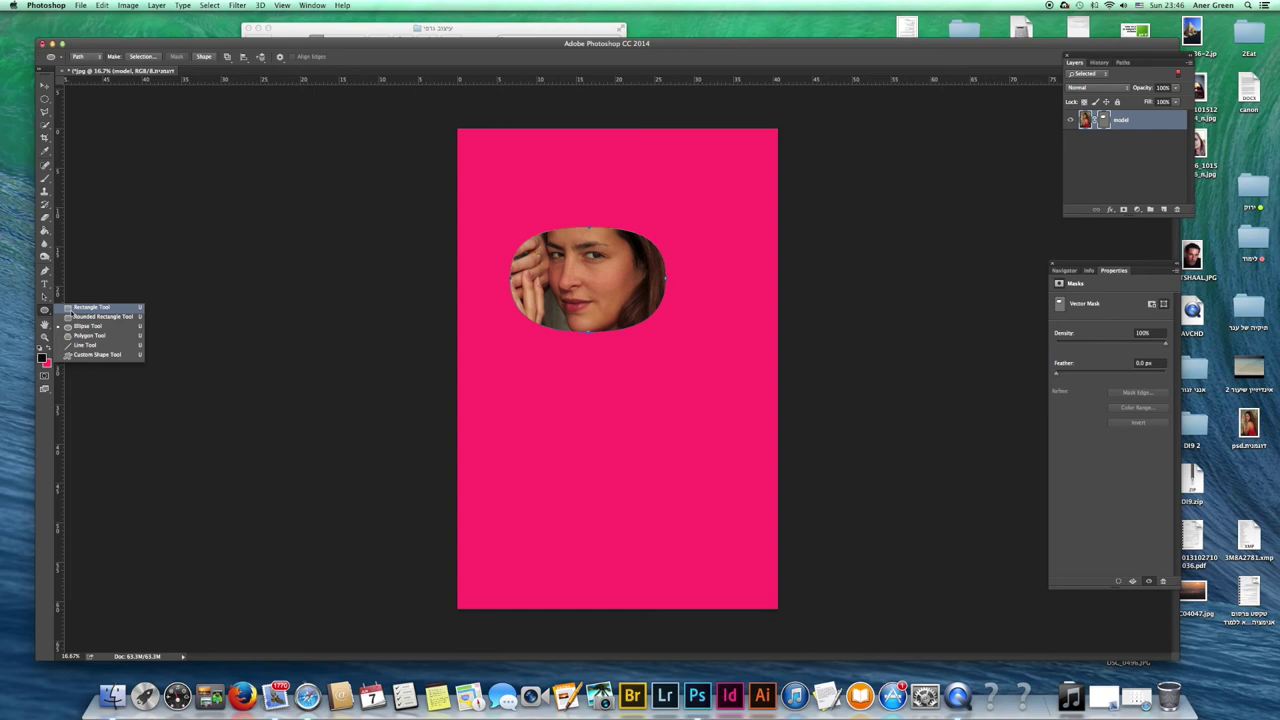
pyautogui.click(71, 310)
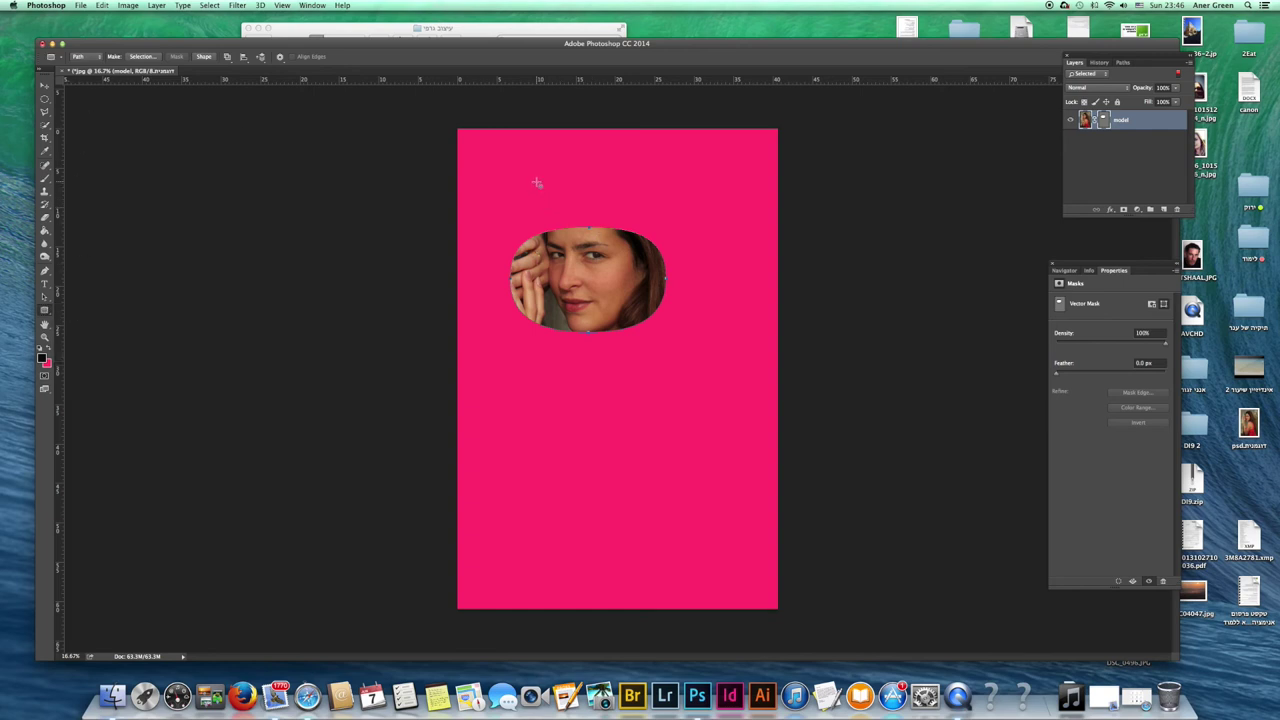
pyautogui.moveTo(535, 179); pyautogui.dragTo(657, 273)
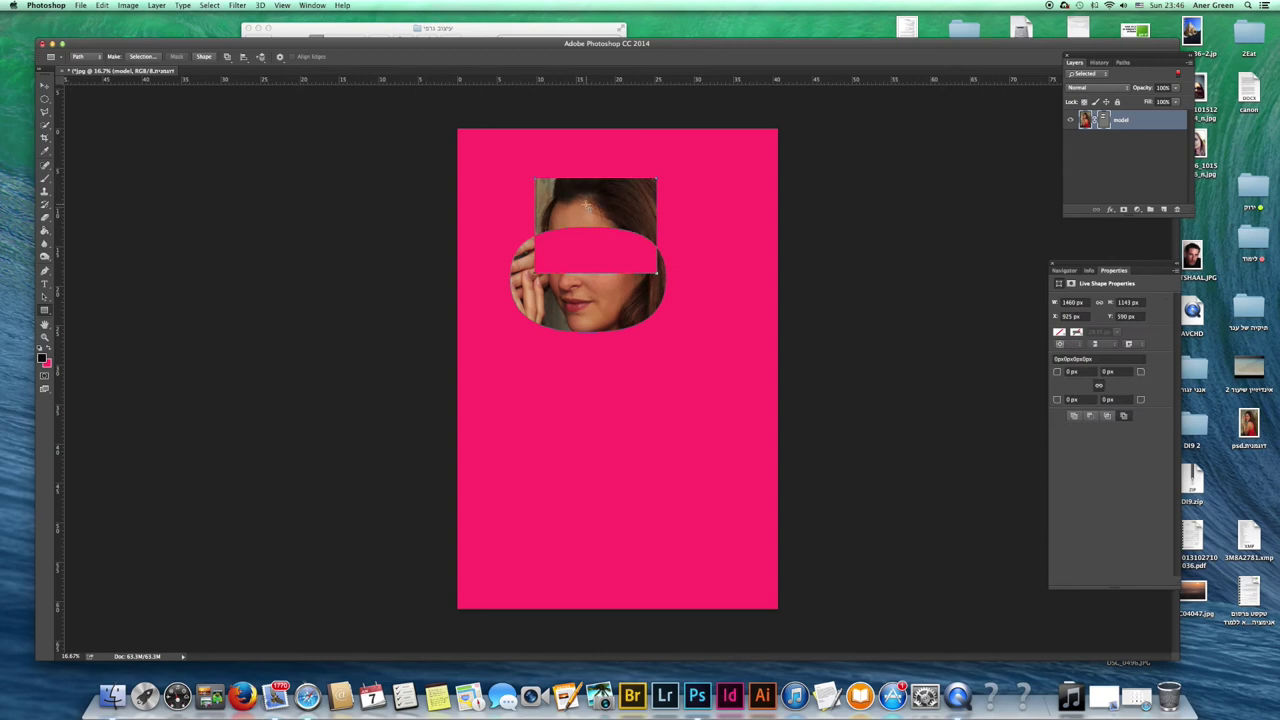
pyautogui.press('super+z')
pyautogui.moveTo(549, 169); pyautogui.dragTo(628, 270)
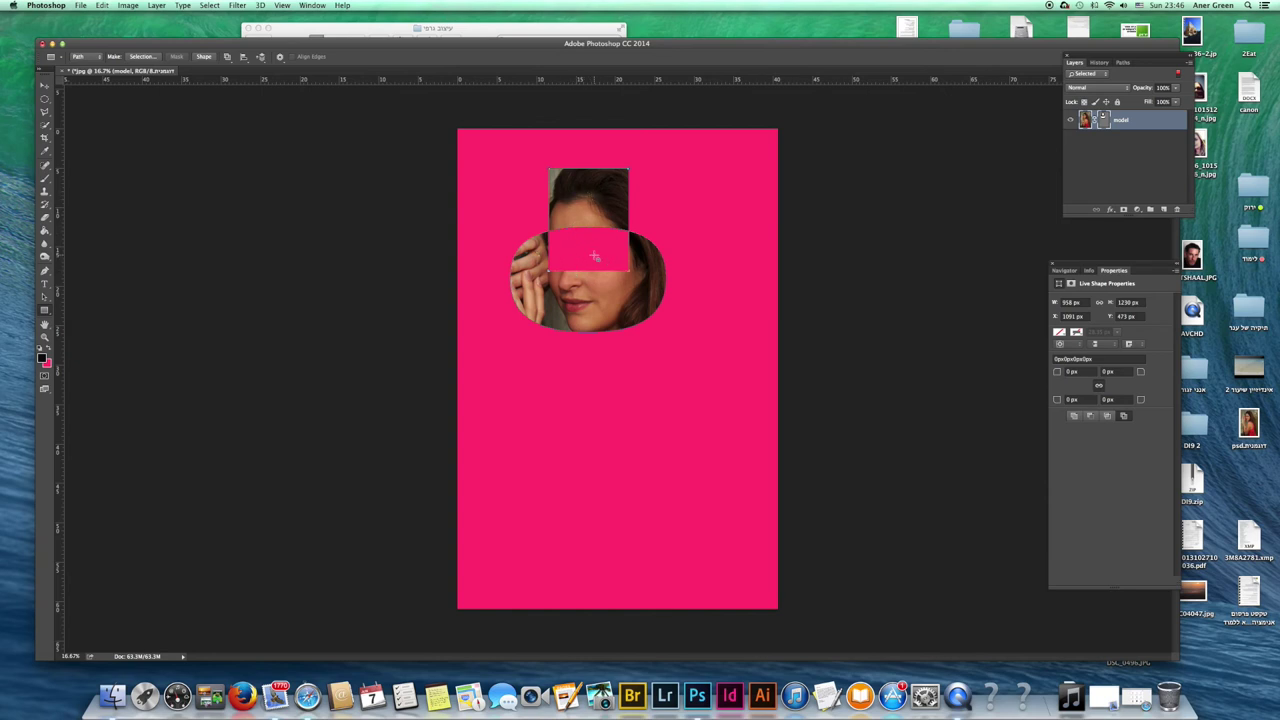
# Set the rectangle's path operation to Combine Shapes so it adds to the oval in the vector mask
pyautogui.click(46, 298)
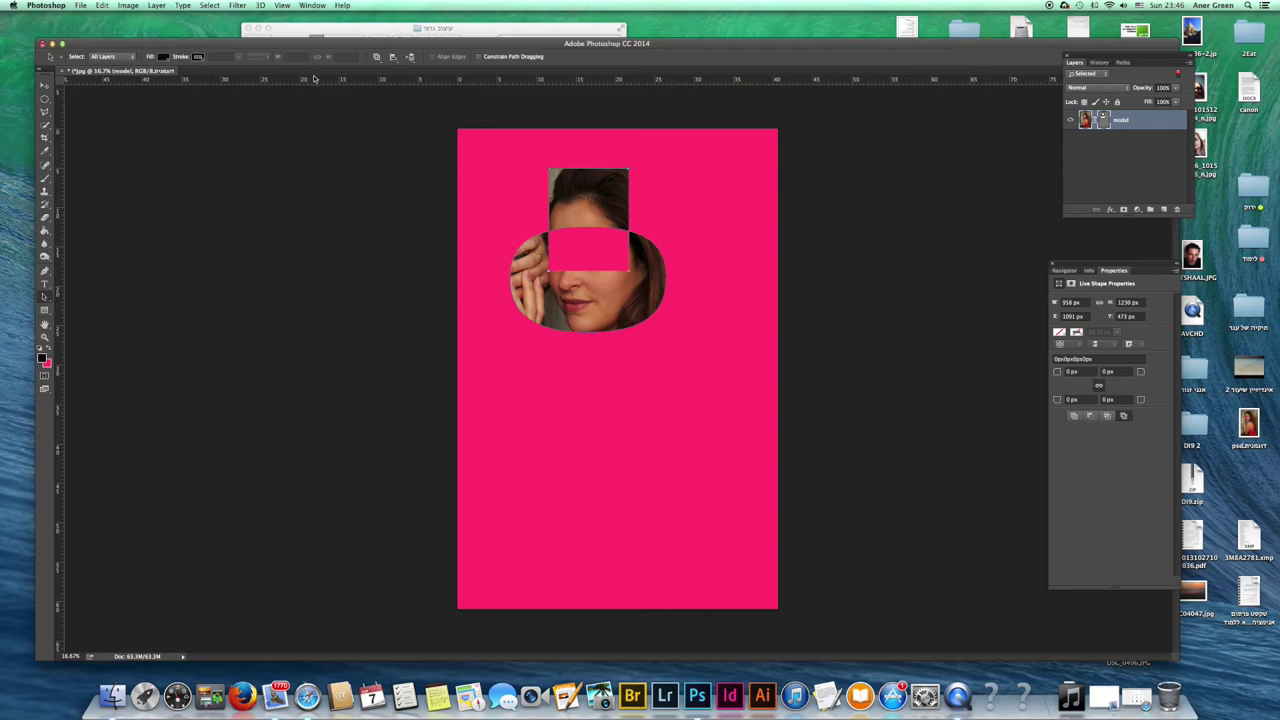
pyautogui.click(378, 57)
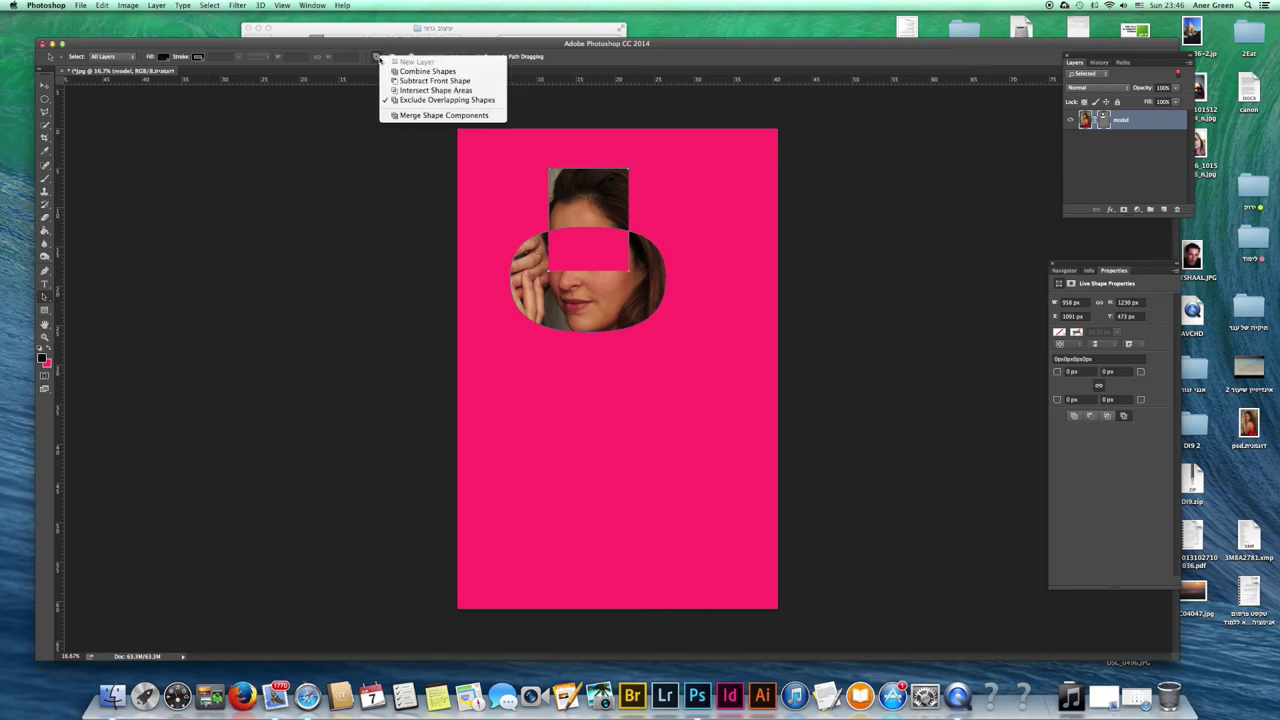
pyautogui.click(396, 71)
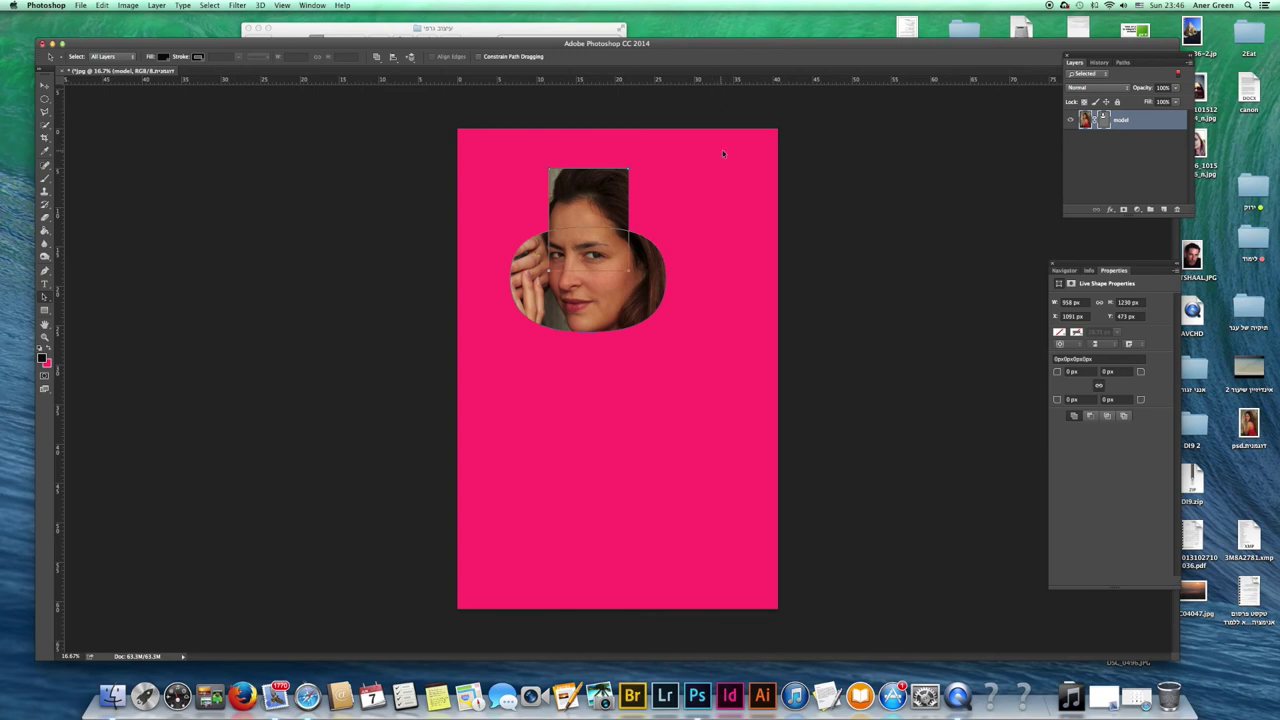
# Reselect the vector mask's paths, nudge the rectangle slightly, and move the rectangle and oval together over the face
pyautogui.click(678, 230)
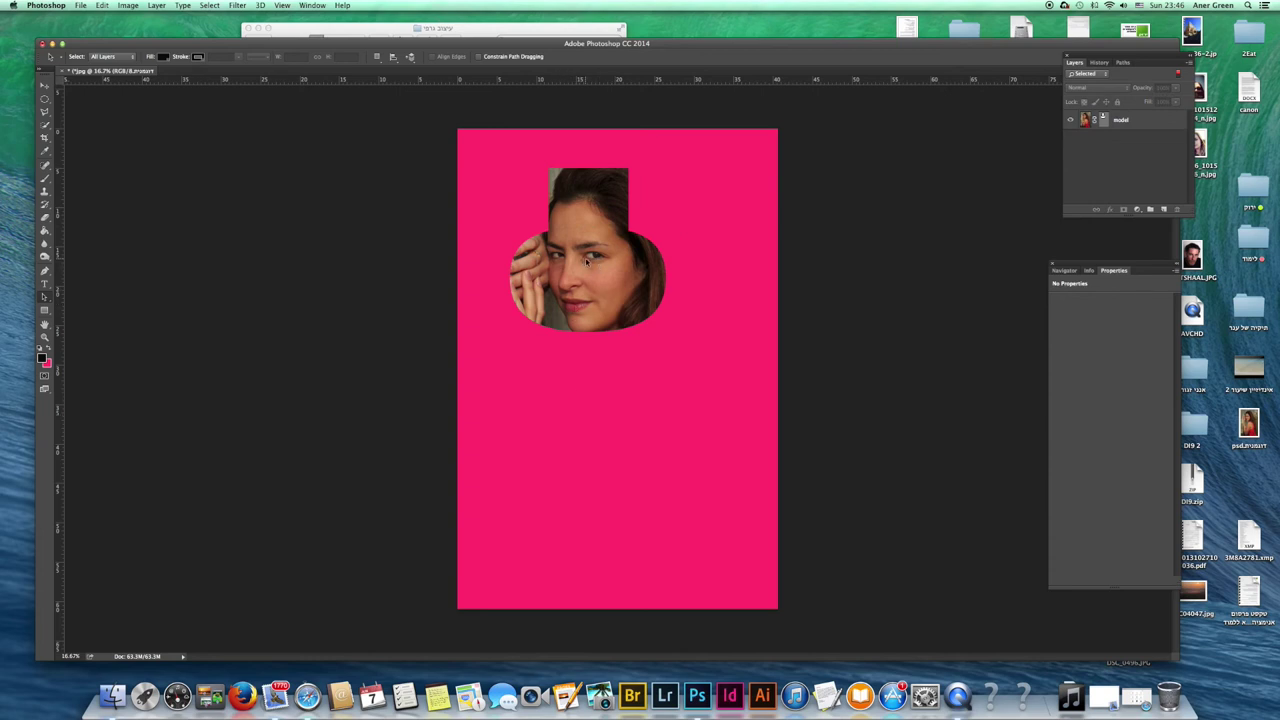
pyautogui.click(591, 298)
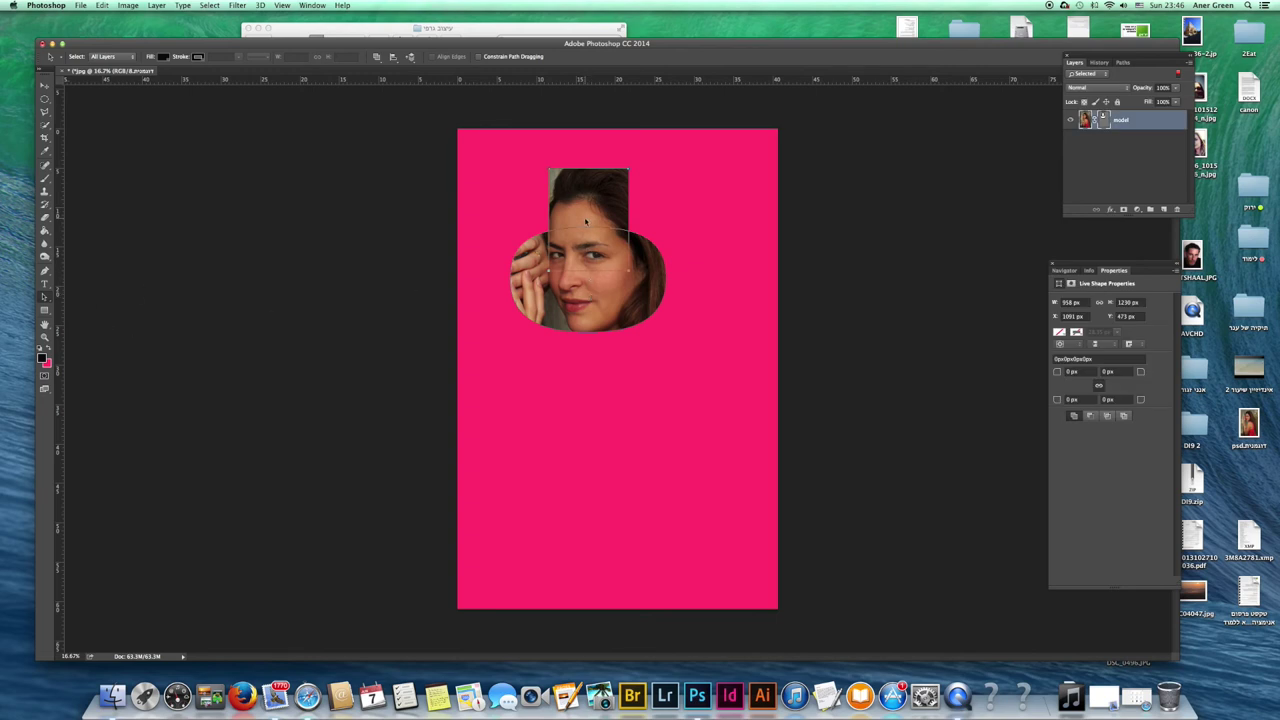
pyautogui.moveTo(588, 228)
pyautogui.mouseDown()
pyautogui.moveTo(590, 320)
pyautogui.moveTo(585, 217)
pyautogui.mouseUp()
pyautogui.moveTo(484, 161); pyautogui.dragTo(711, 375)
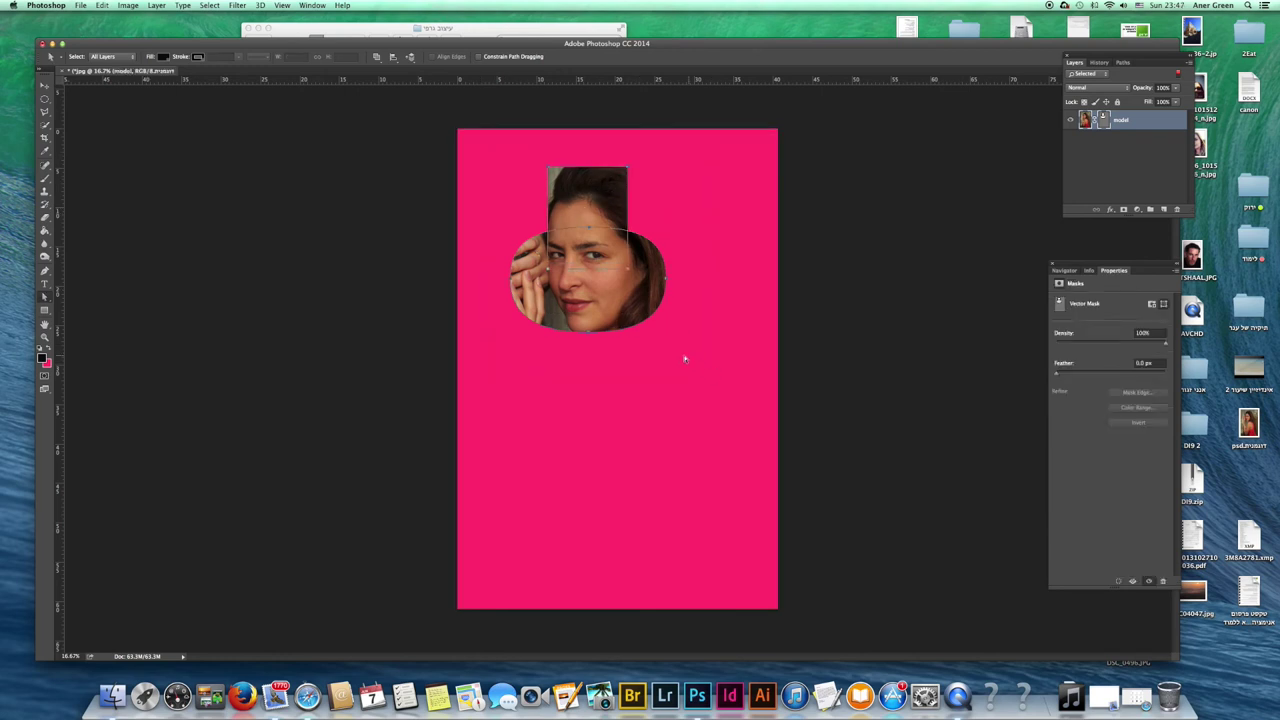
pyautogui.click(587, 283)
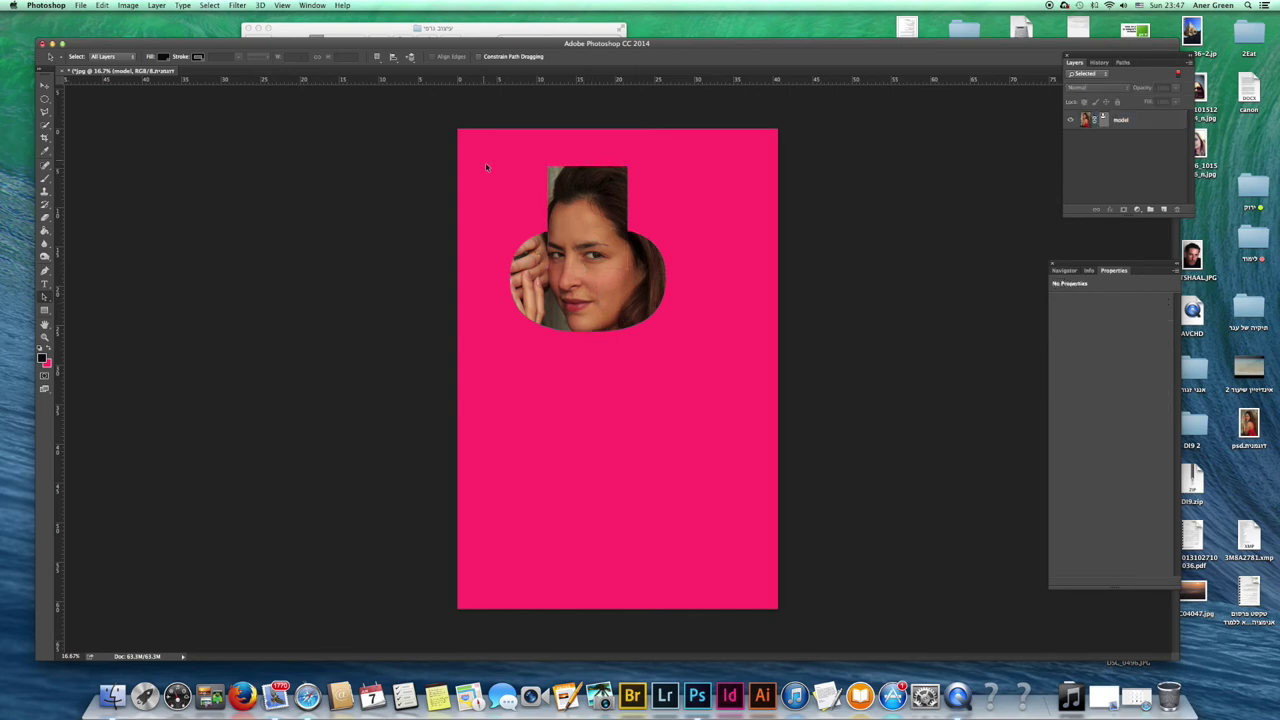
pyautogui.click(615, 270)
pyautogui.moveTo(596, 259)
pyautogui.mouseDown()
pyautogui.moveTo(632, 268)
pyautogui.moveTo(630, 435)
pyautogui.moveTo(642, 457)
pyautogui.moveTo(630, 360)
pyautogui.moveTo(656, 296)
pyautogui.moveTo(610, 256)
pyautogui.mouseUp()
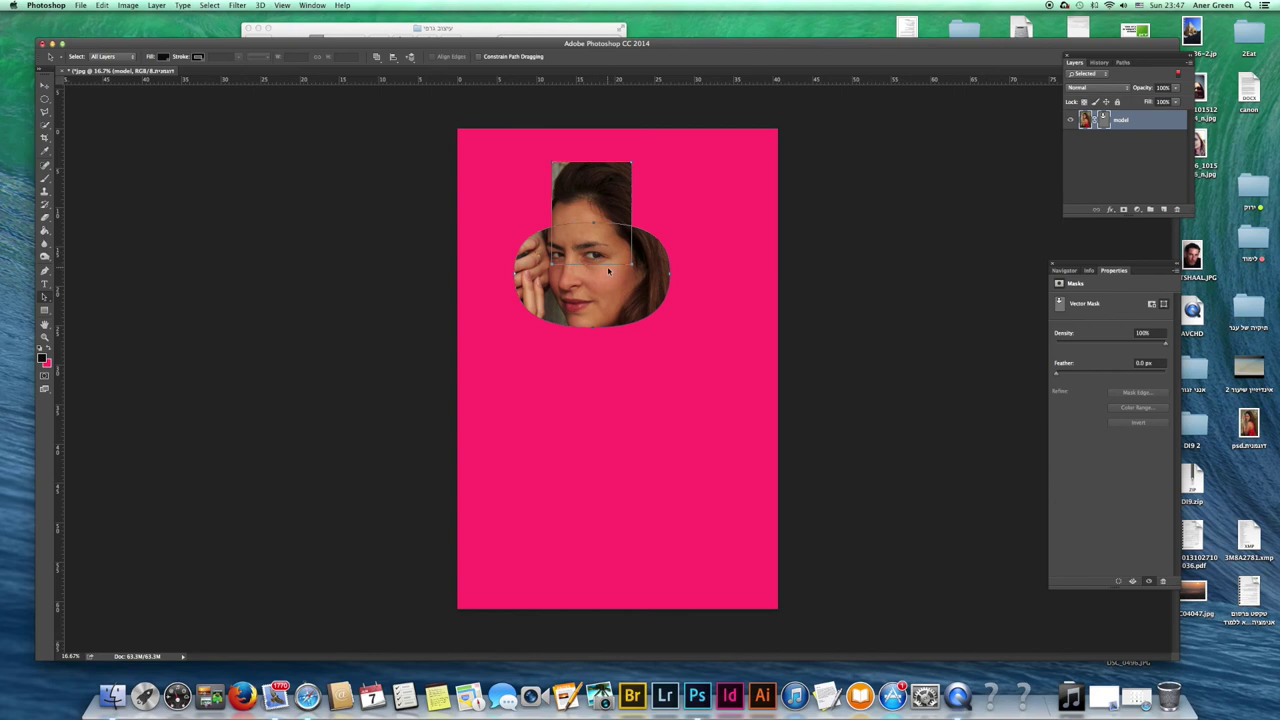
# Step backward and forward through the vector mask edits, back to before the Subtract Front Shape operation
pyautogui.press('super+alt+z')
pyautogui.press('super+alt+z')
pyautogui.press('super+alt+z')
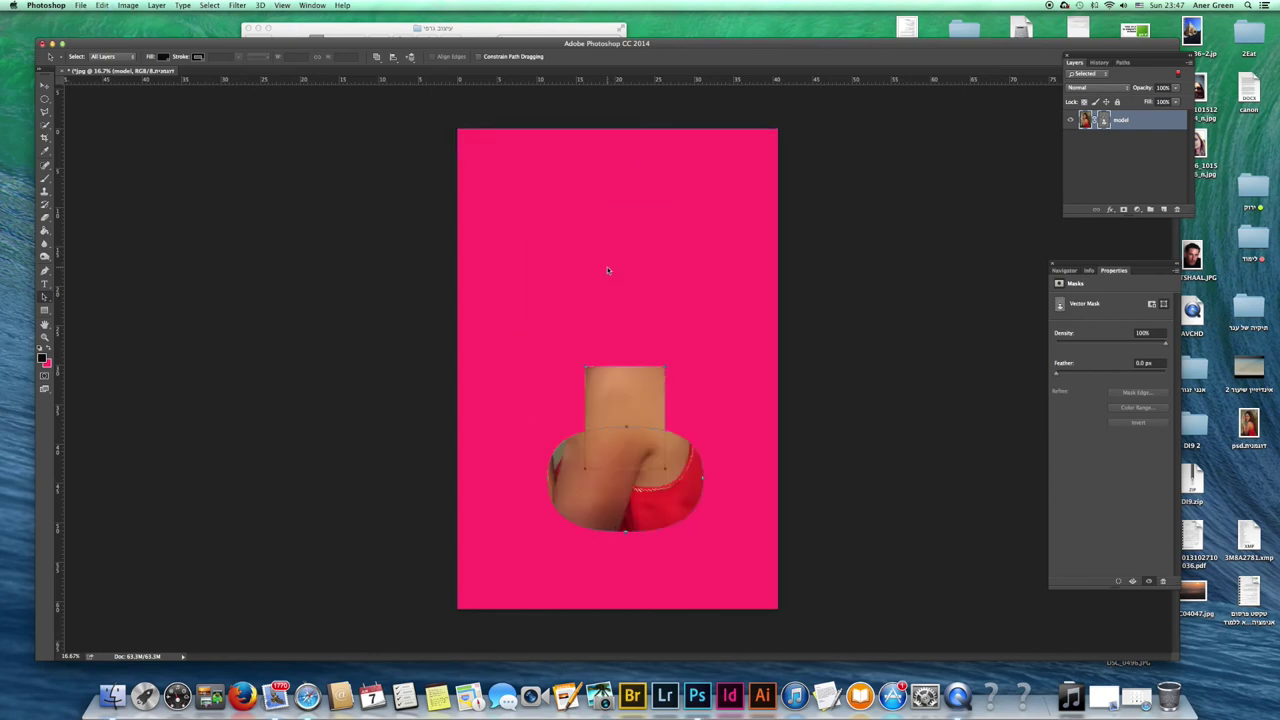
pyautogui.press('super+shift+z')
pyautogui.press('super+shift+z')
pyautogui.press('super+shift+z')
pyautogui.press('super+alt+z')
pyautogui.press('super+alt+z')
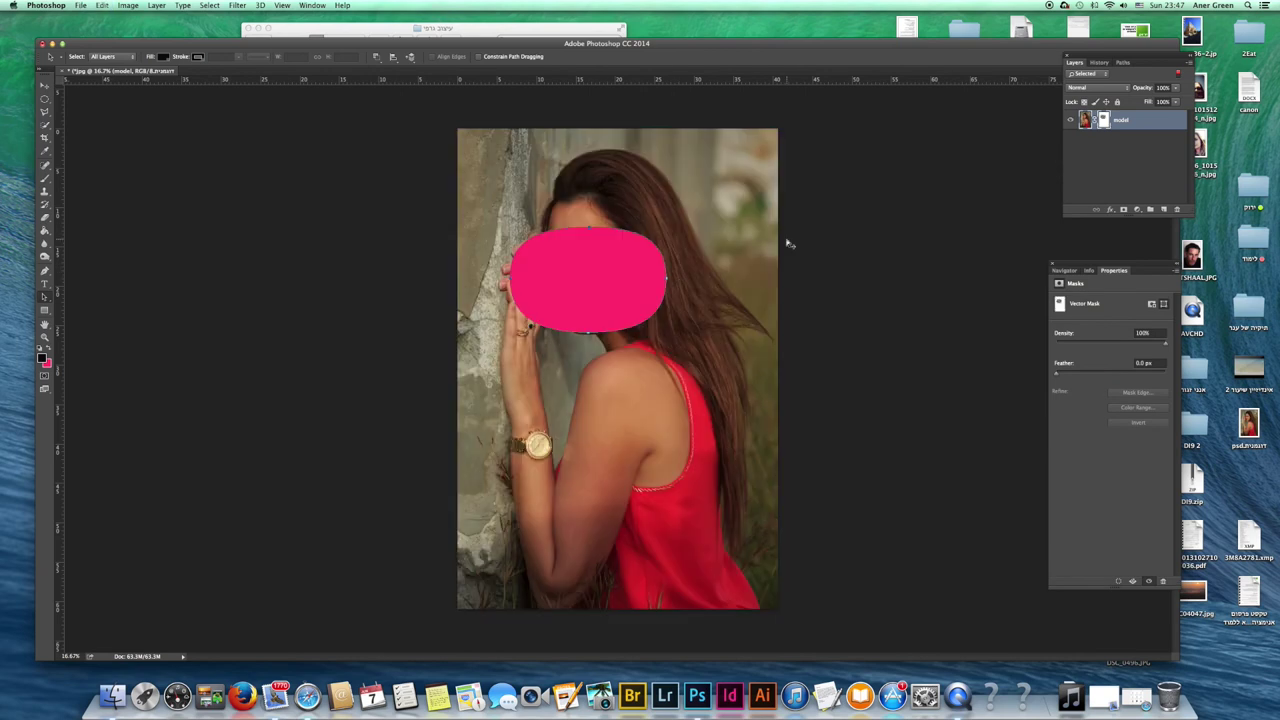
pyautogui.press('super+alt+z')
pyautogui.press('super+alt+z')
pyautogui.press('super+alt+z')
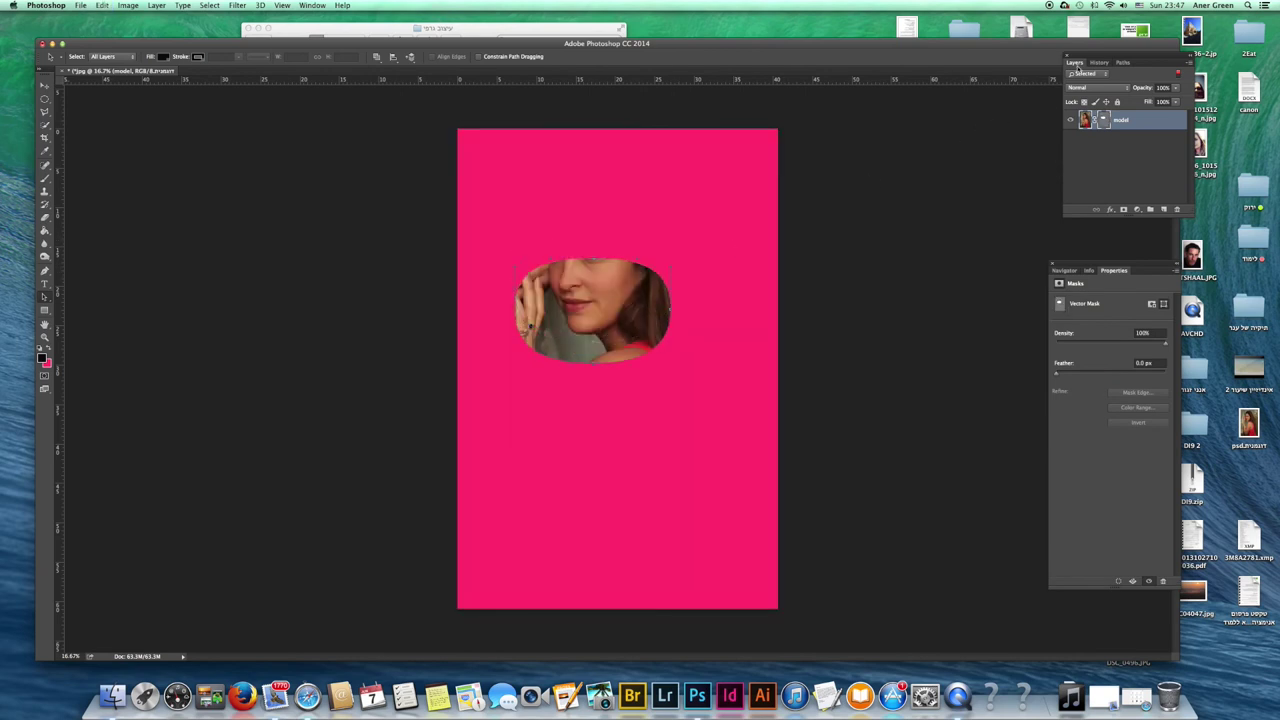
# Revert the document to its opening snapshot in the history and return to the layer list
pyautogui.click(1097, 64)
pyautogui.scroll(5, 1102, 108)
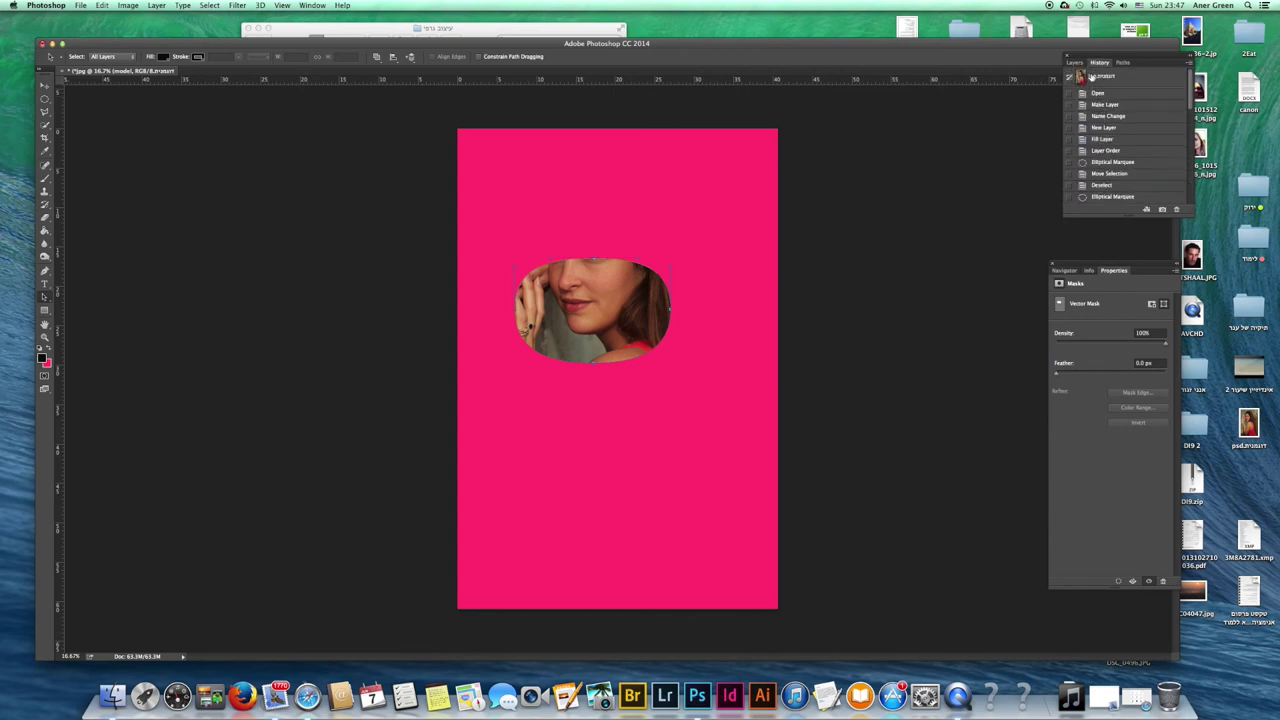
pyautogui.click(1095, 78)
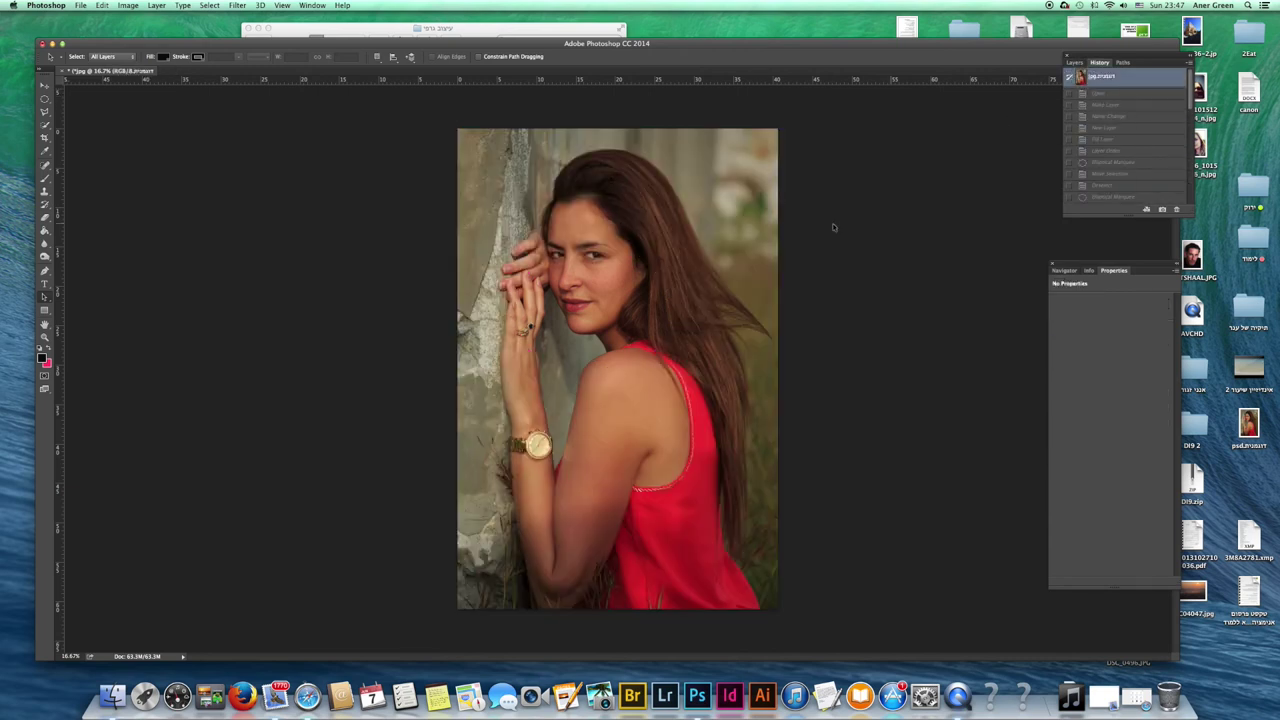
pyautogui.click(1074, 62)
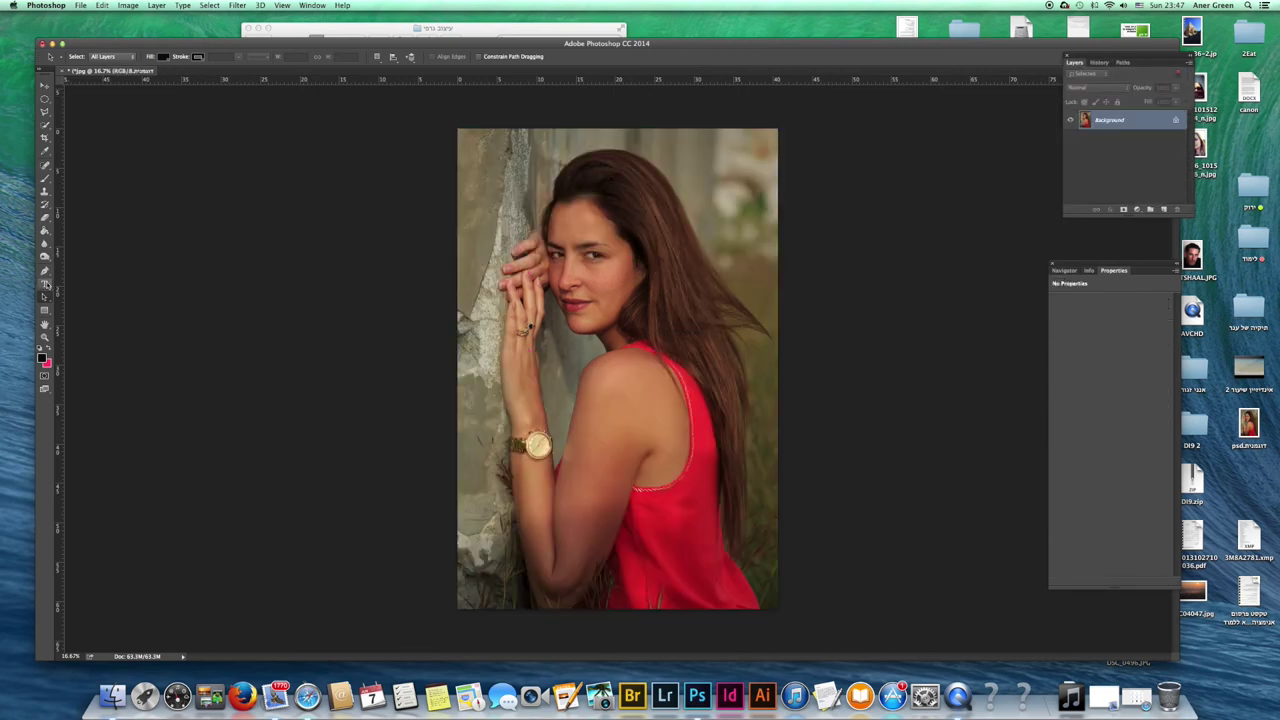
# Add a layer mask from a rectangular marquee selection over the model's arm and dress, and invert the mask twice
pyautogui.moveTo(44, 99); pyautogui.dragTo(67, 97)
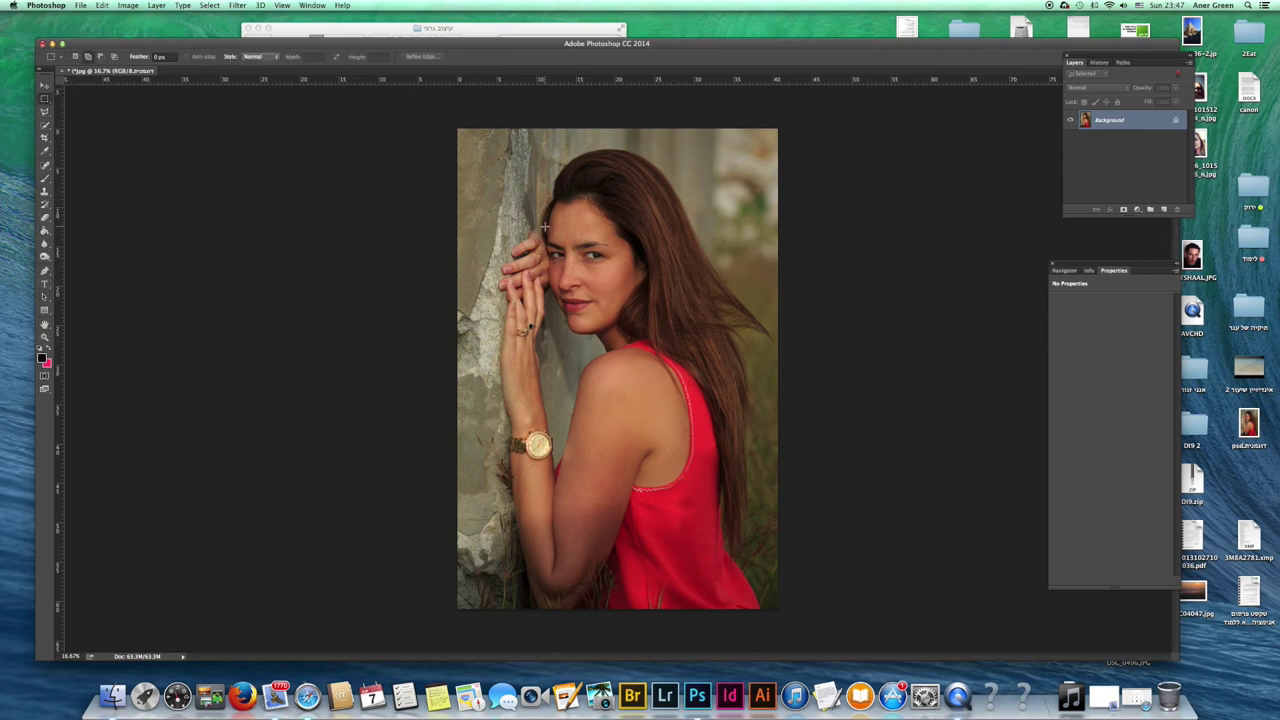
pyautogui.moveTo(540, 380); pyautogui.dragTo(718, 540)
pyautogui.click(1123, 209)
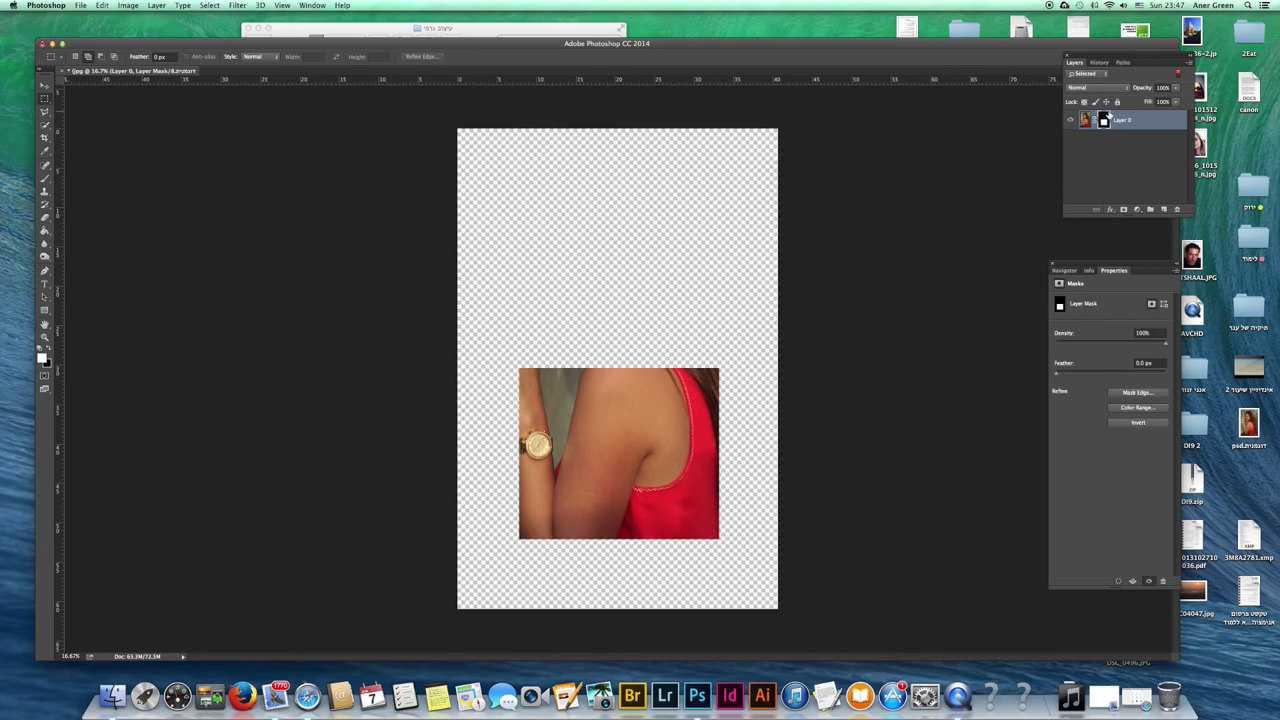
pyautogui.press('super+i')
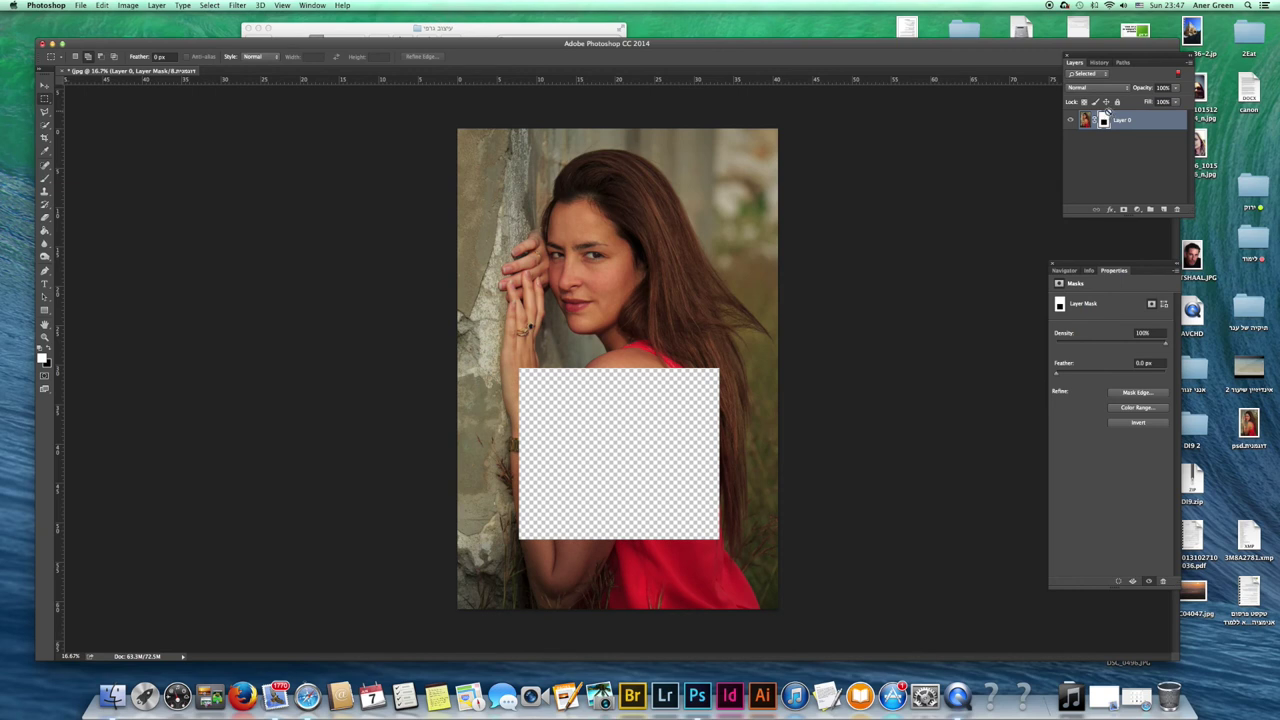
pyautogui.press('super+i')
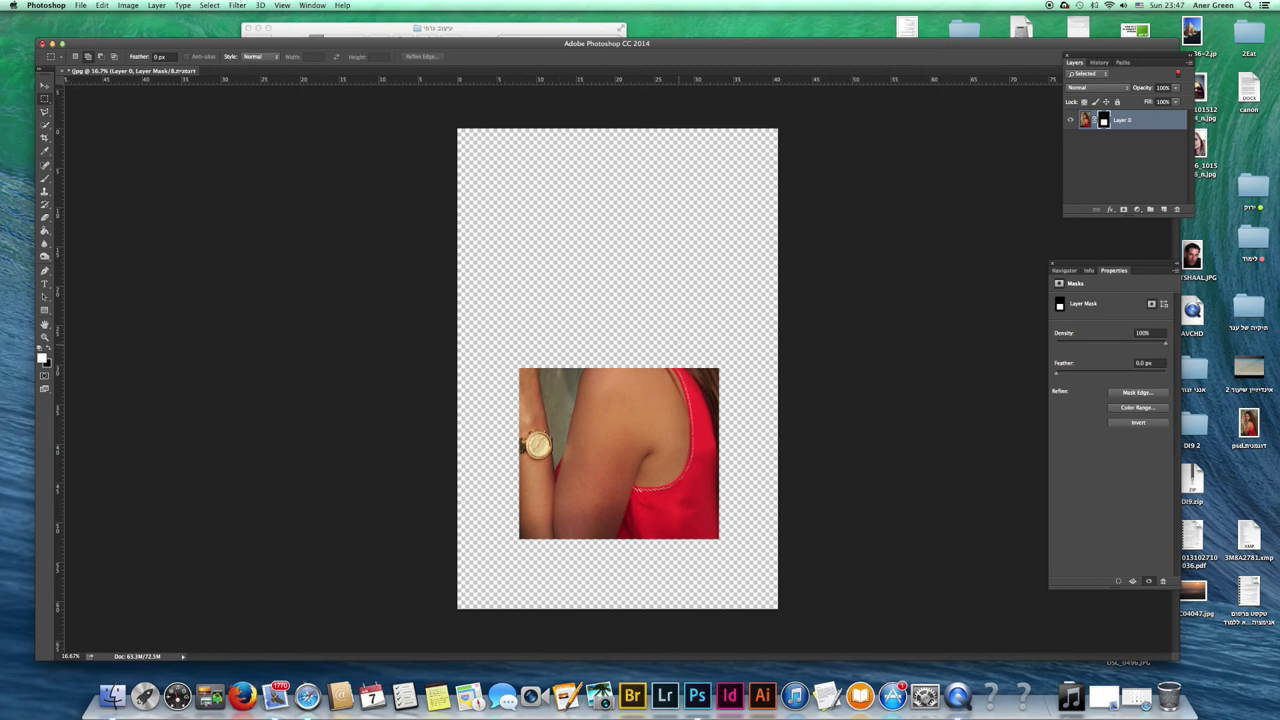
# Add a new layer beneath the masked photo and fill it with the pink swatch color
pyautogui.click(1163, 209)
pyautogui.moveTo(1086, 122); pyautogui.dragTo(1087, 166)
pyautogui.press('x')
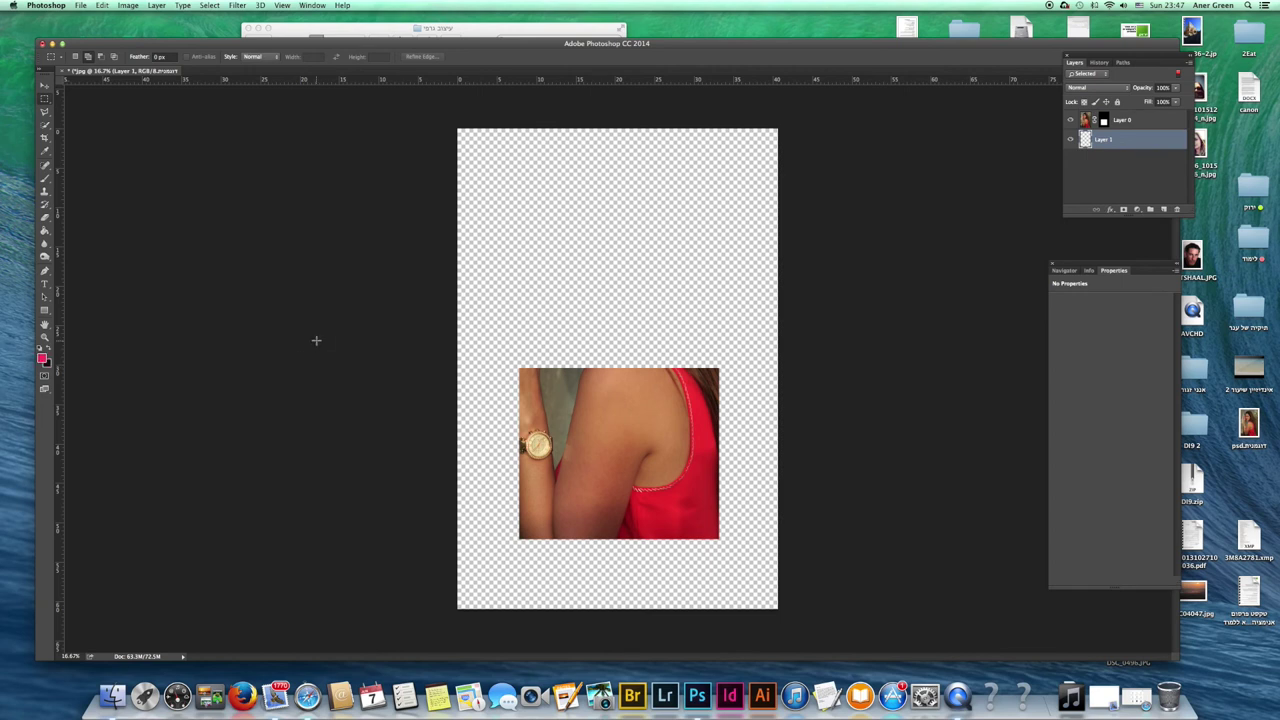
pyautogui.hotkey('alt', 'BackSpace')
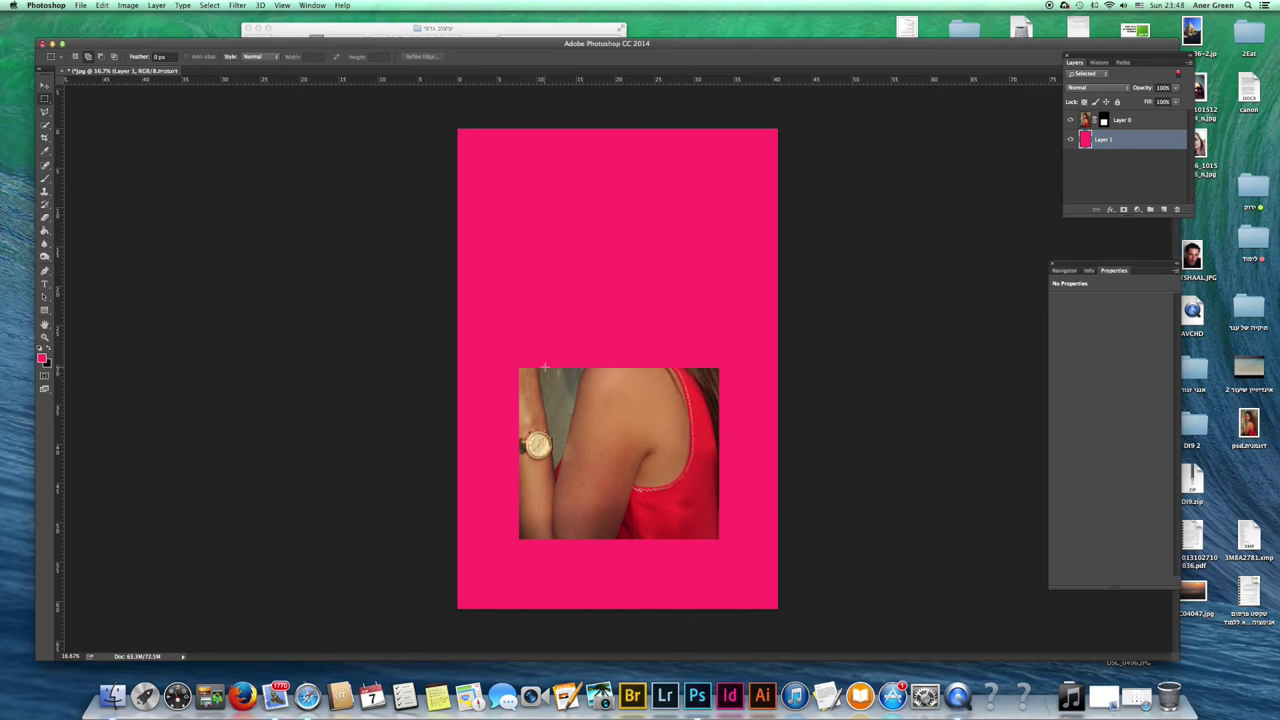
# Invert the photo's layer mask to hide the rectangle, and add a vector mask to the same layer
pyautogui.click(1125, 121)
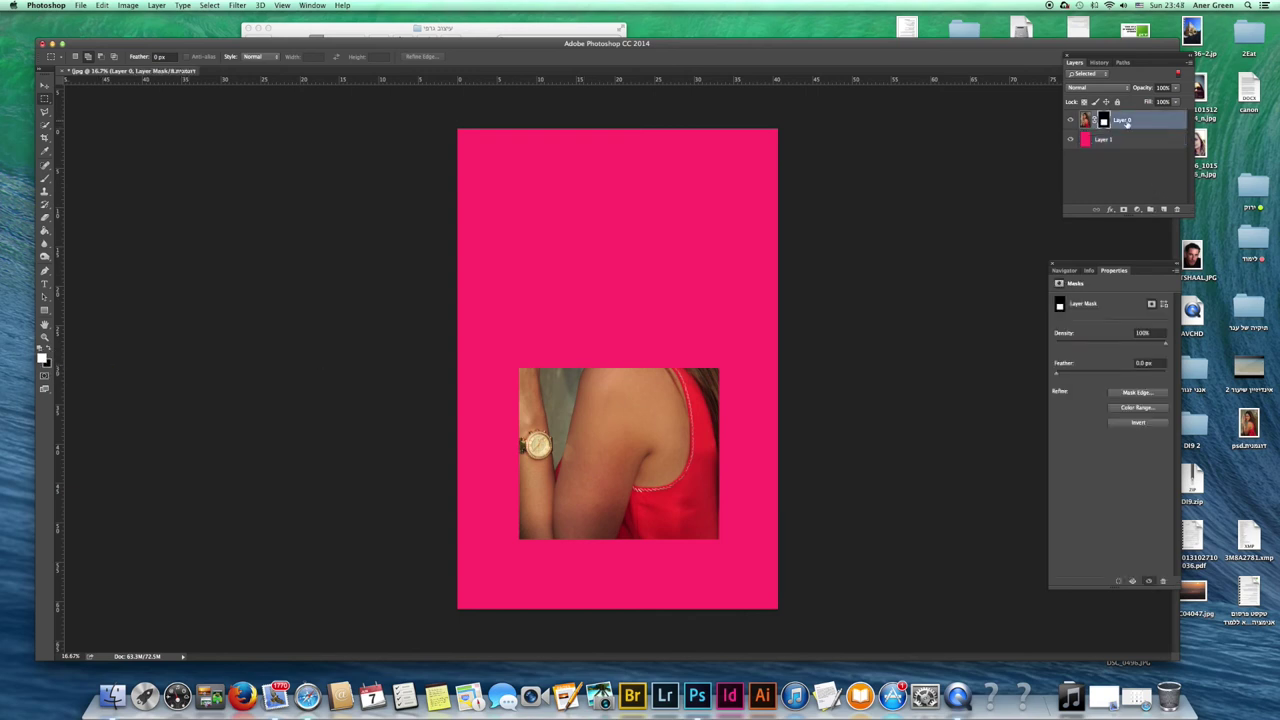
pyautogui.press('super+i')
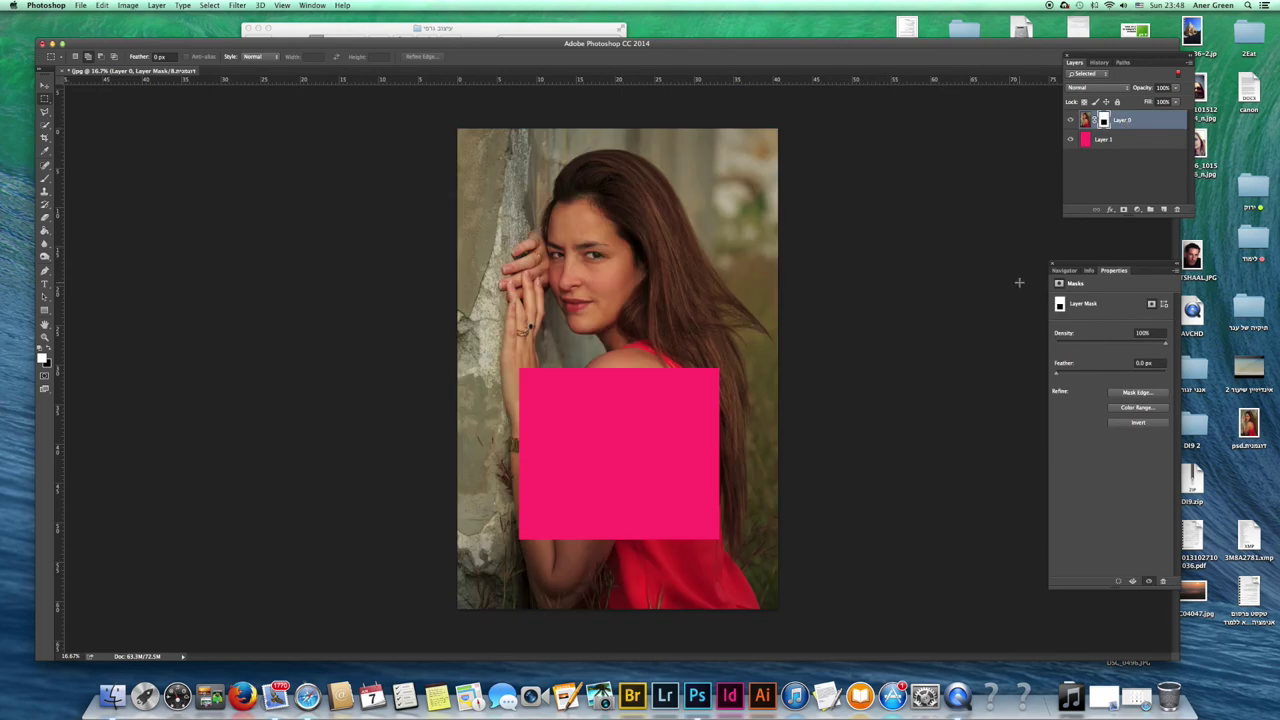
pyautogui.click(1124, 210)
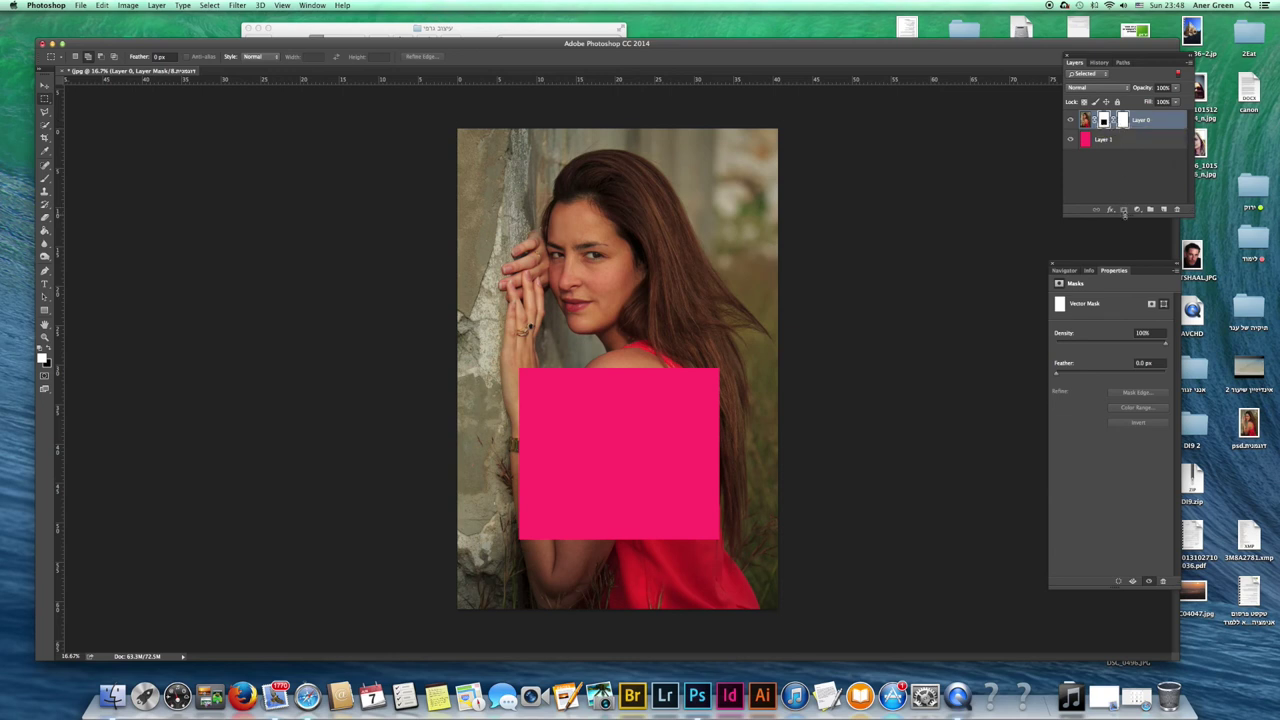
pyautogui.press('super+z')
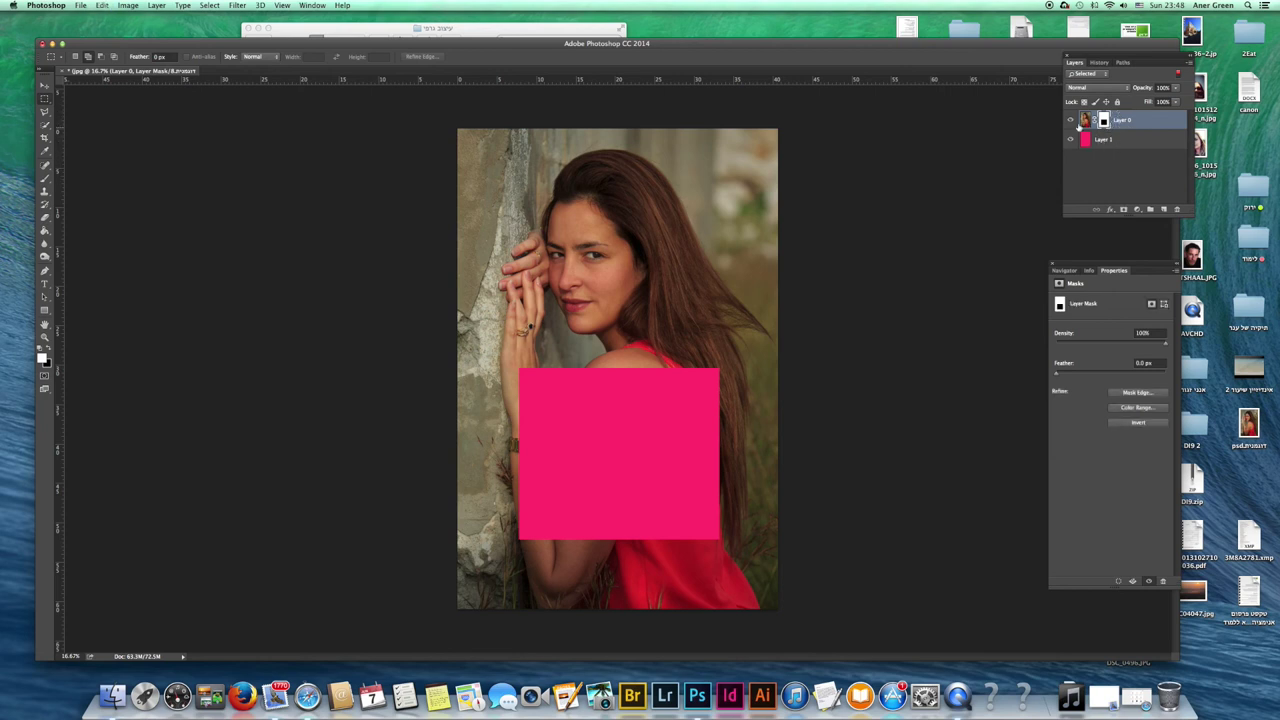
pyautogui.click(1125, 210)
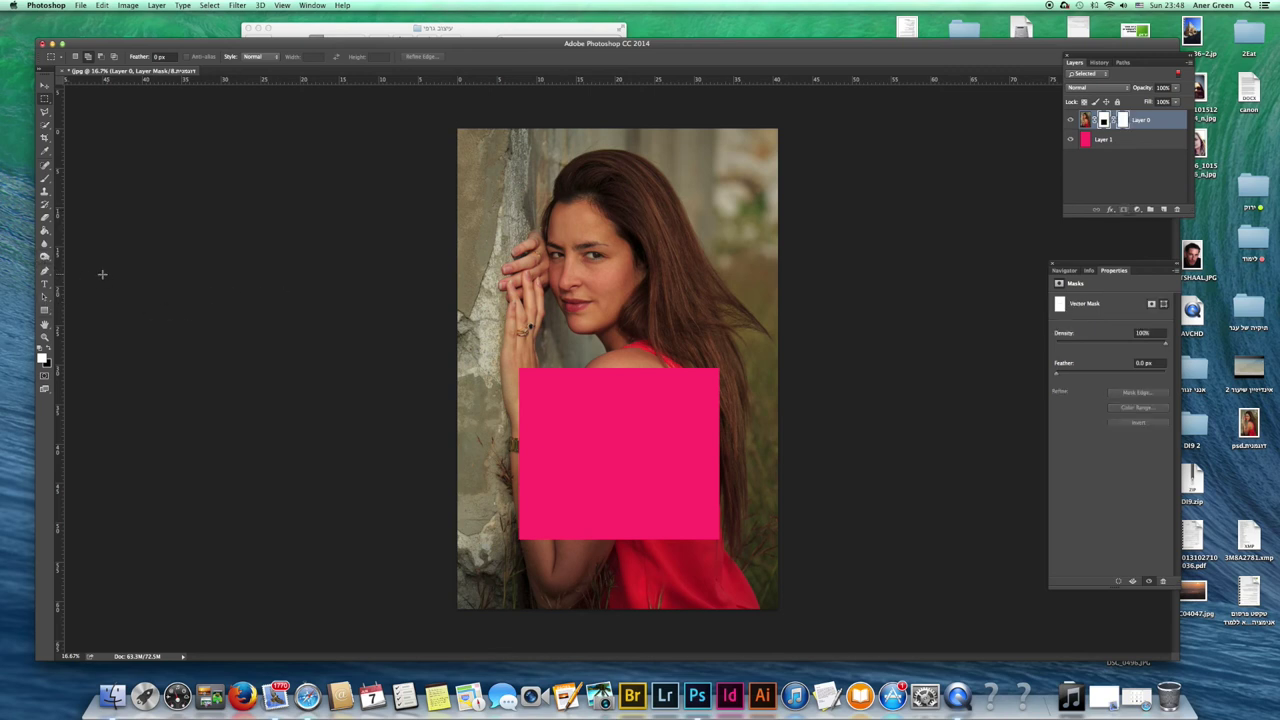
# Trace a trial path on the vector mask with the Pen tool, along the shoulder and up beside the neck
pyautogui.click(44, 271)
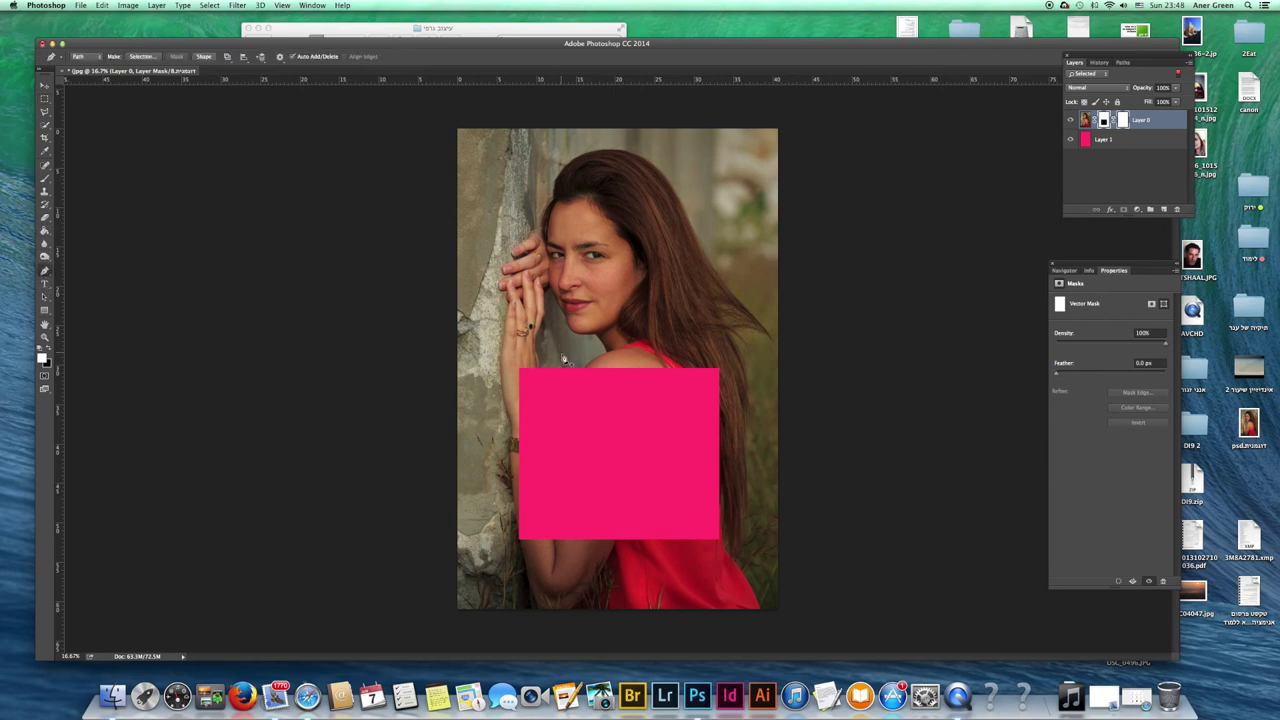
pyautogui.click(587, 372)
pyautogui.moveTo(606, 356); pyautogui.dragTo(646, 354)
pyautogui.click(664, 368)
pyautogui.click(680, 368)
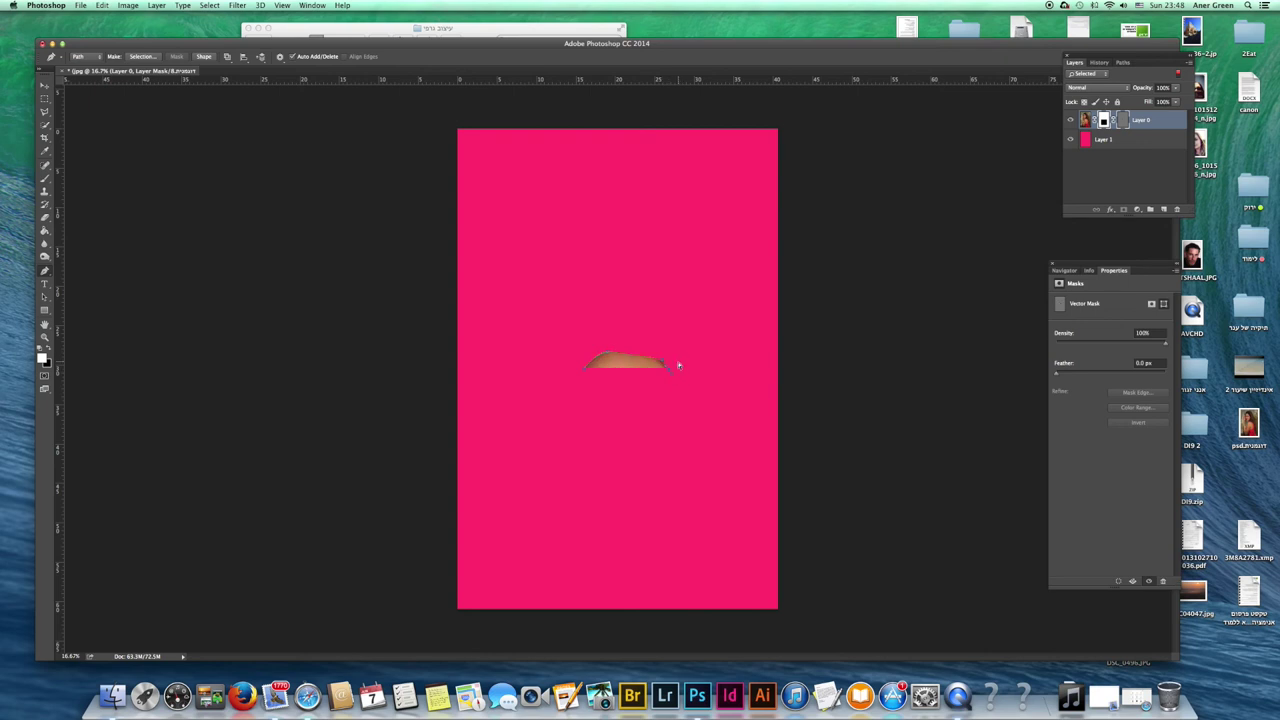
pyautogui.click(662, 338)
pyautogui.click(649, 300)
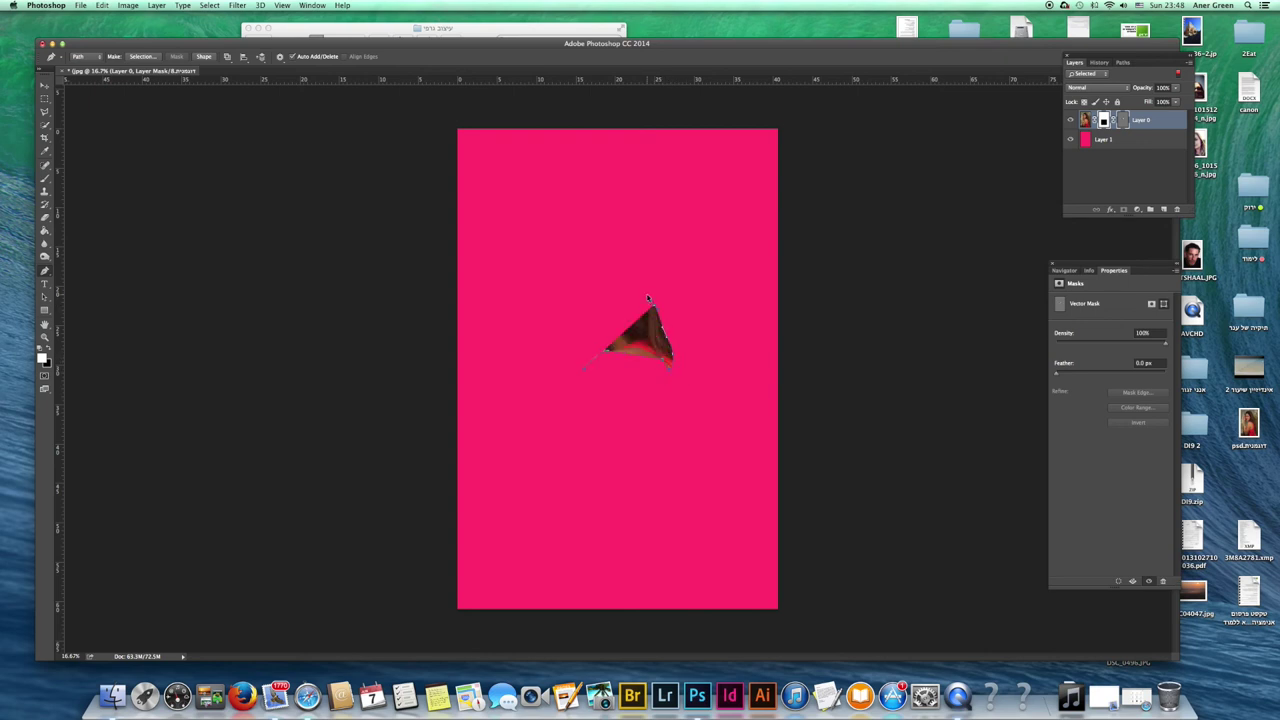
# Step back the trial anchors and draw the vector mask path around the face with points beside the forehead, hair and hand
pyautogui.press('super+alt+z')
pyautogui.press('super+alt+z')
pyautogui.click(572, 220)
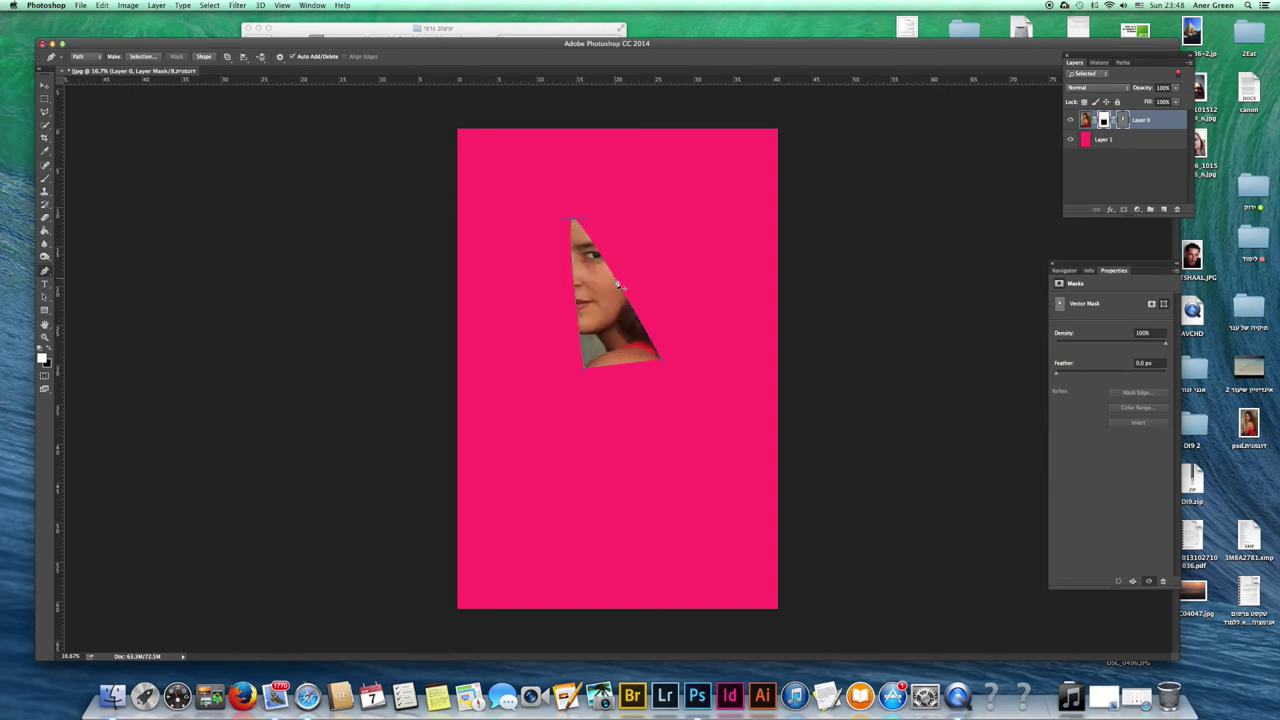
pyautogui.click(676, 228)
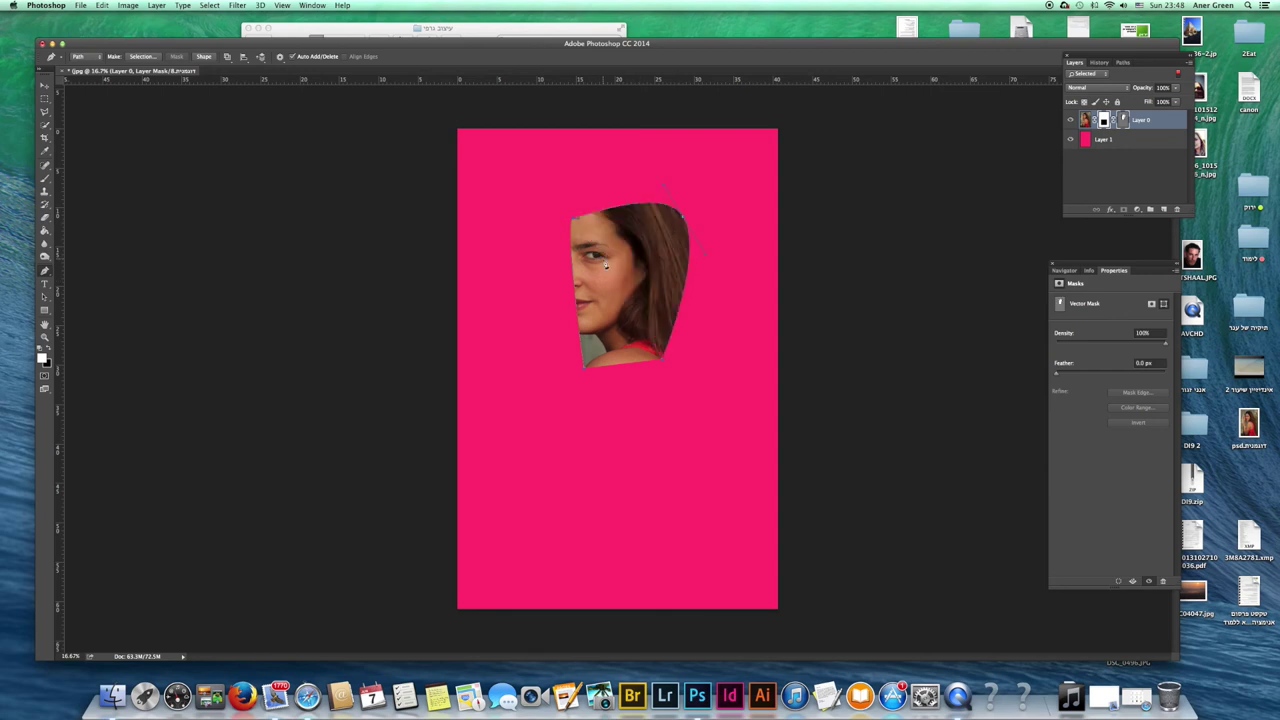
pyautogui.click(520, 270)
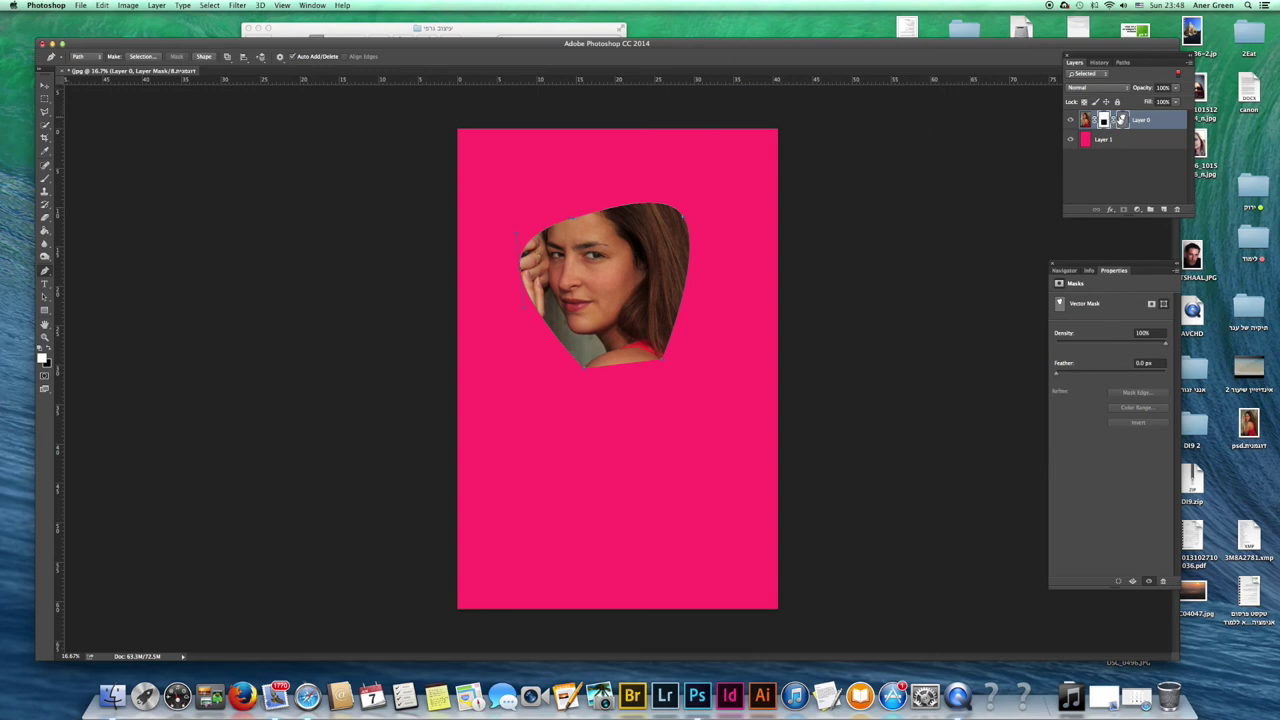
# Rasterize the photo's vector mask, make a rectangular selection below the face and add a new vector mask
pyautogui.rightClick(1122, 121)
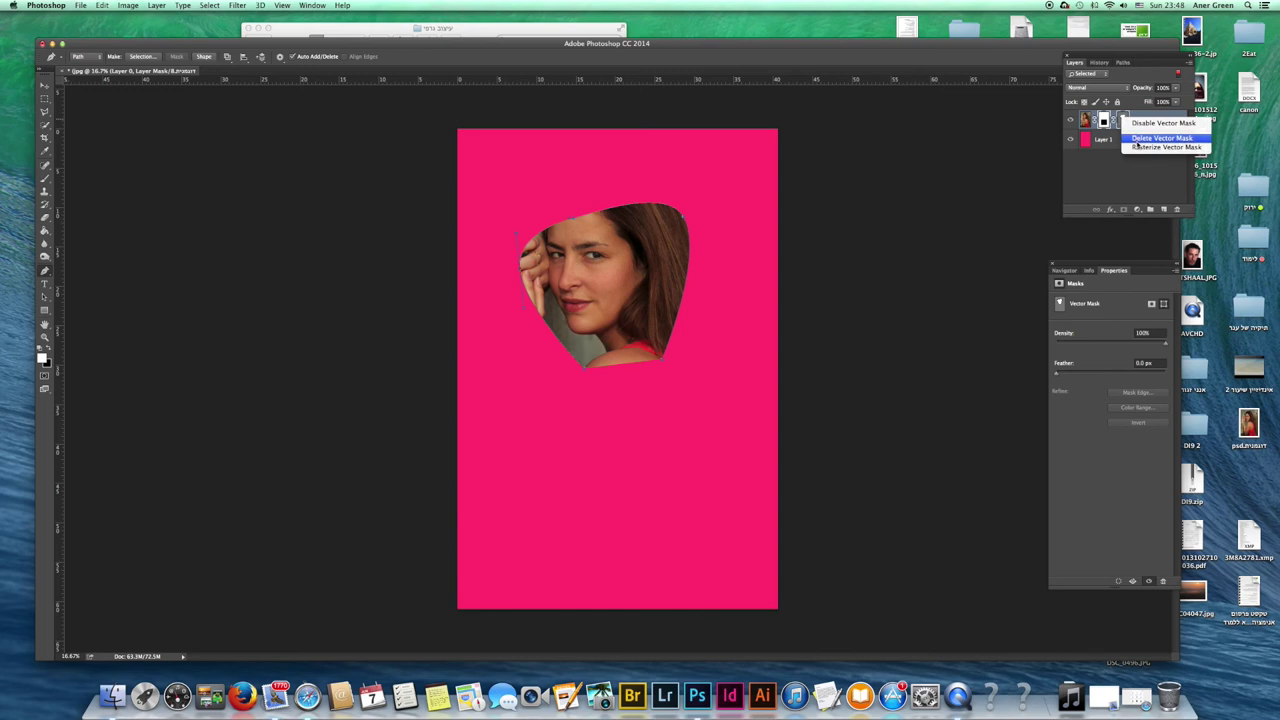
pyautogui.click(1139, 151)
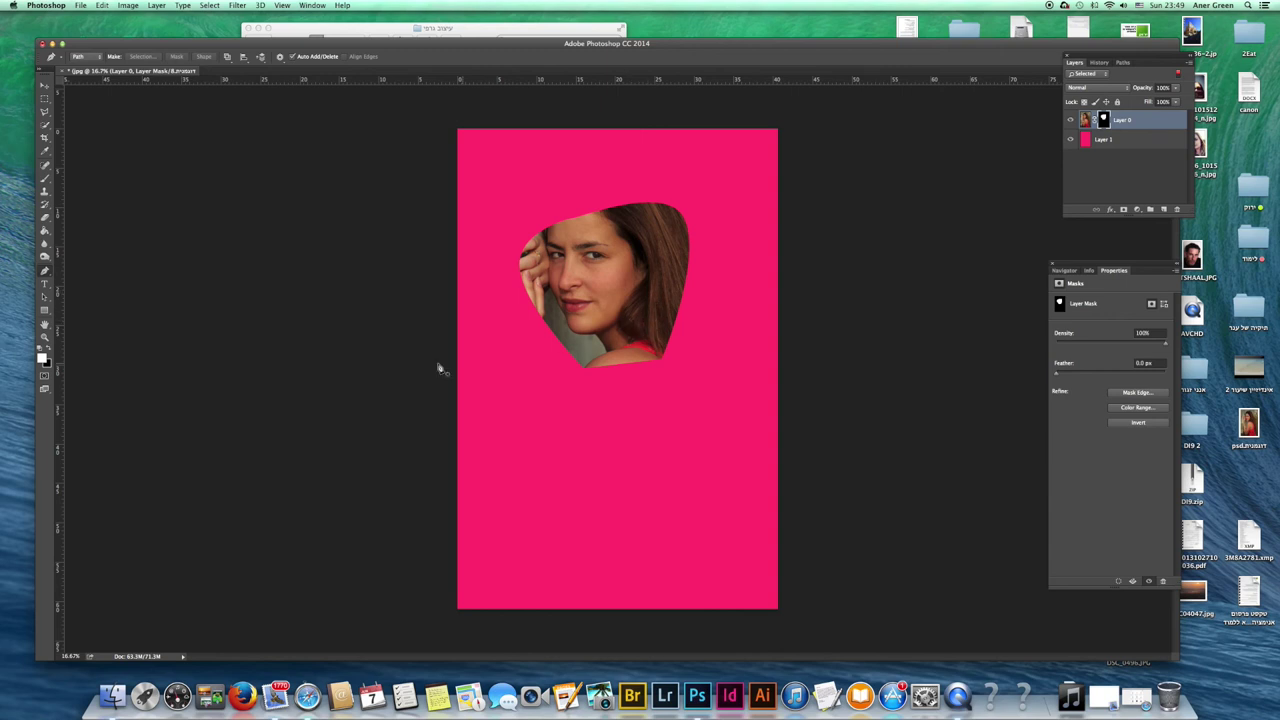
pyautogui.click(44, 98)
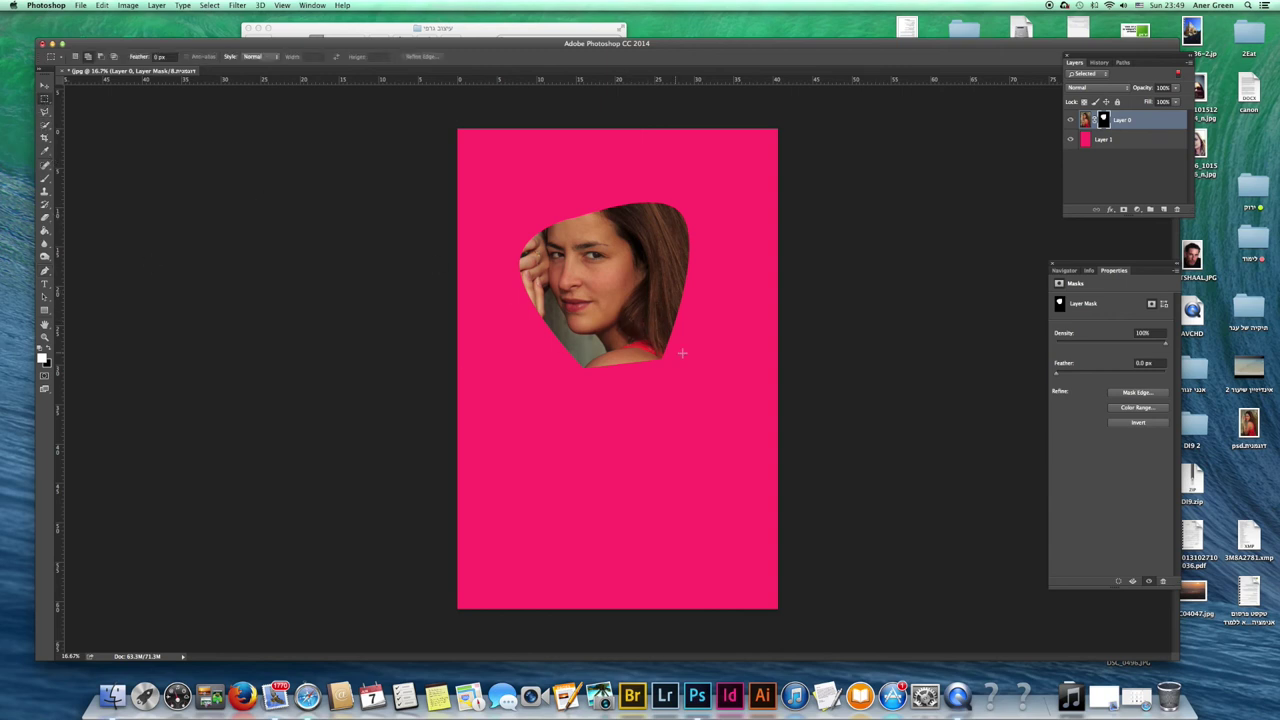
pyautogui.moveTo(576, 347); pyautogui.dragTo(700, 525)
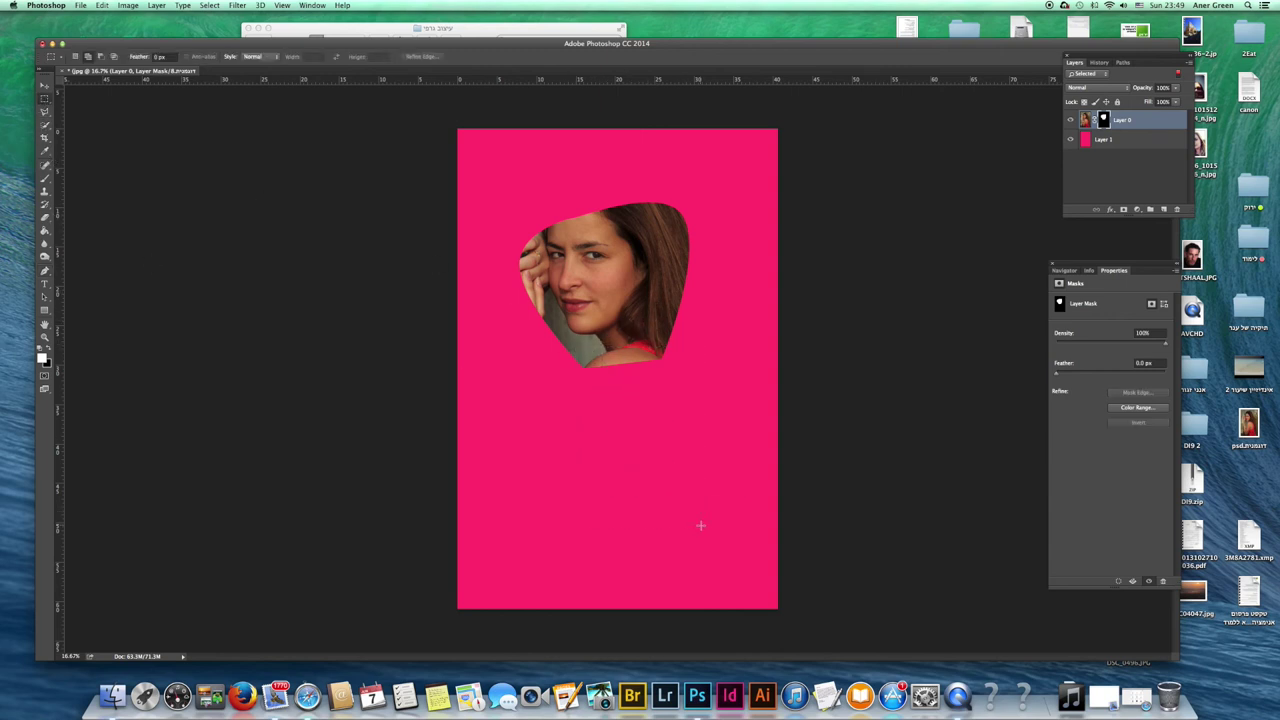
pyautogui.click(1123, 209)
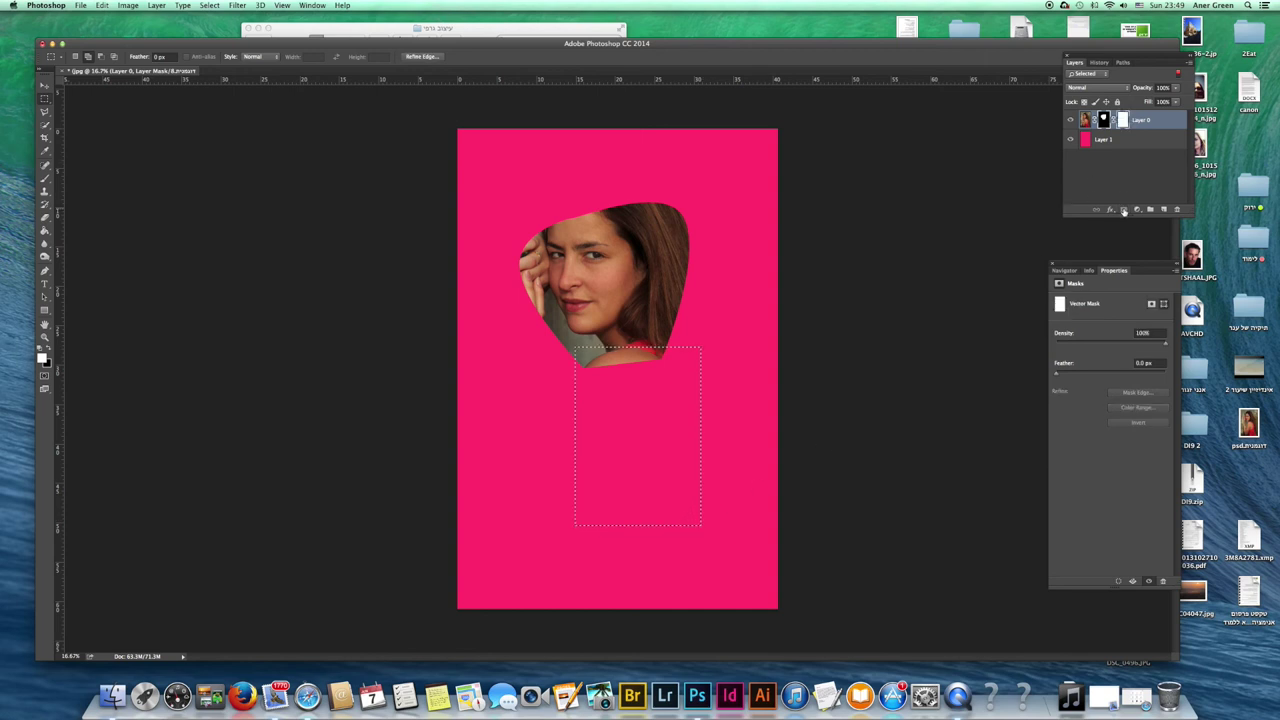
# Rasterize the newly added empty vector mask into the photo's existing layer mask
pyautogui.click(1104, 119)
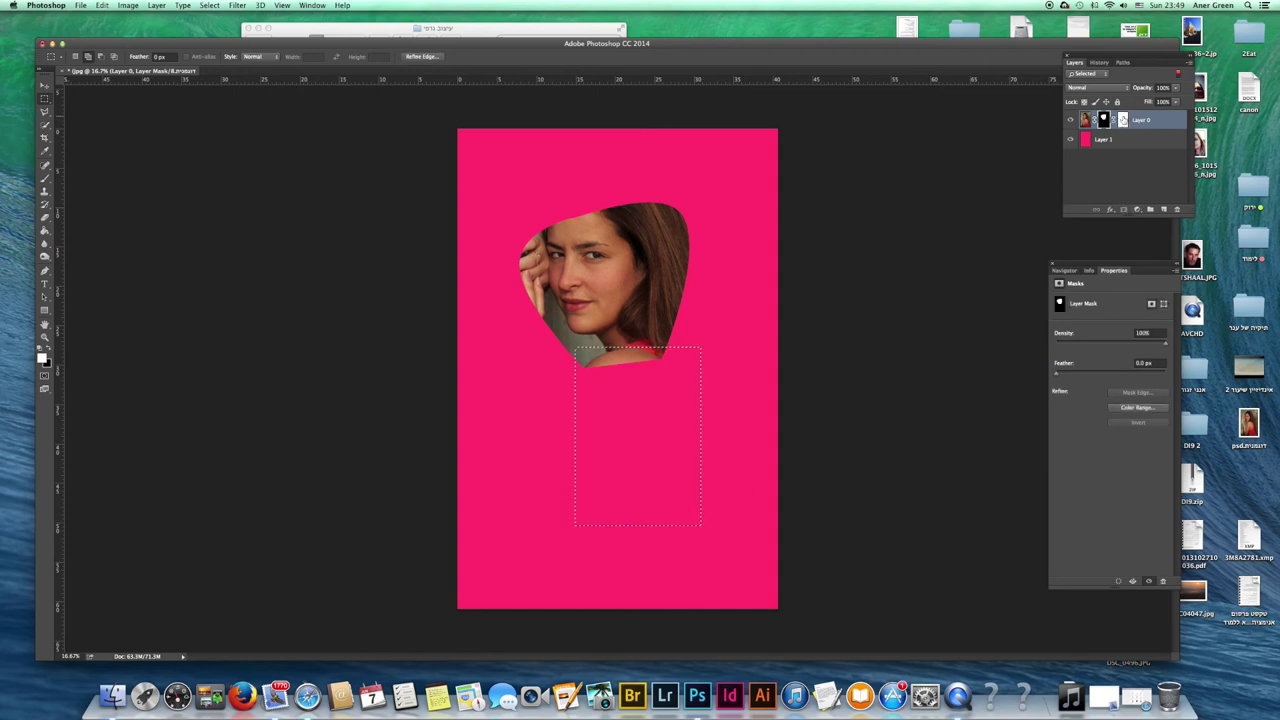
pyautogui.click(1122, 120)
pyautogui.rightClick(1123, 122)
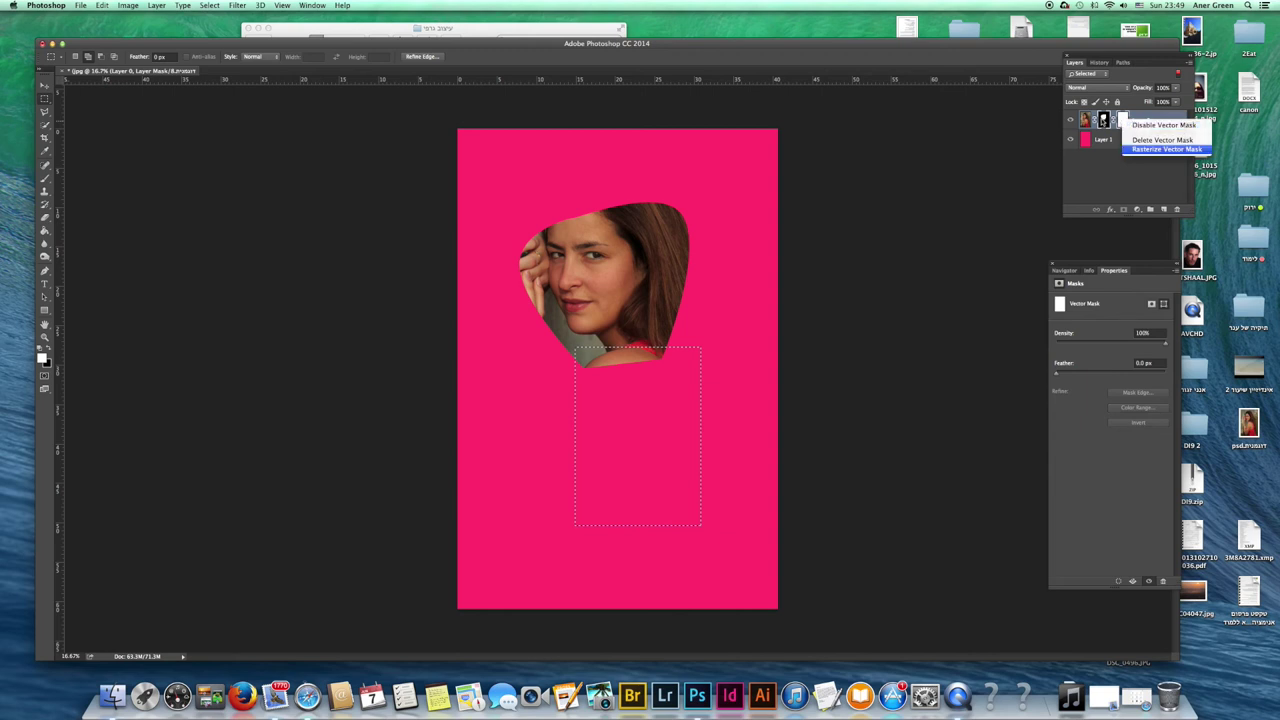
pyautogui.click(1130, 148)
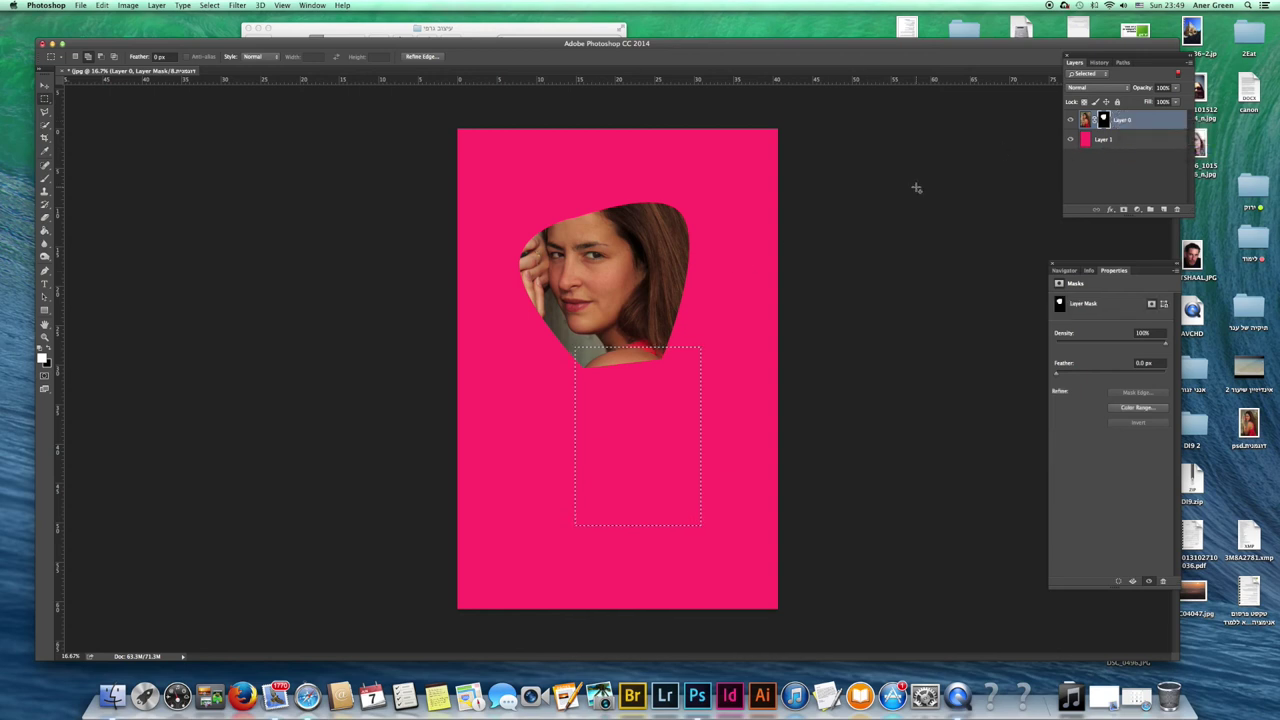
# Step back to the empty vector mask, before the face path was drawn, and disable the photo's layer mask
pyautogui.press('super+d')
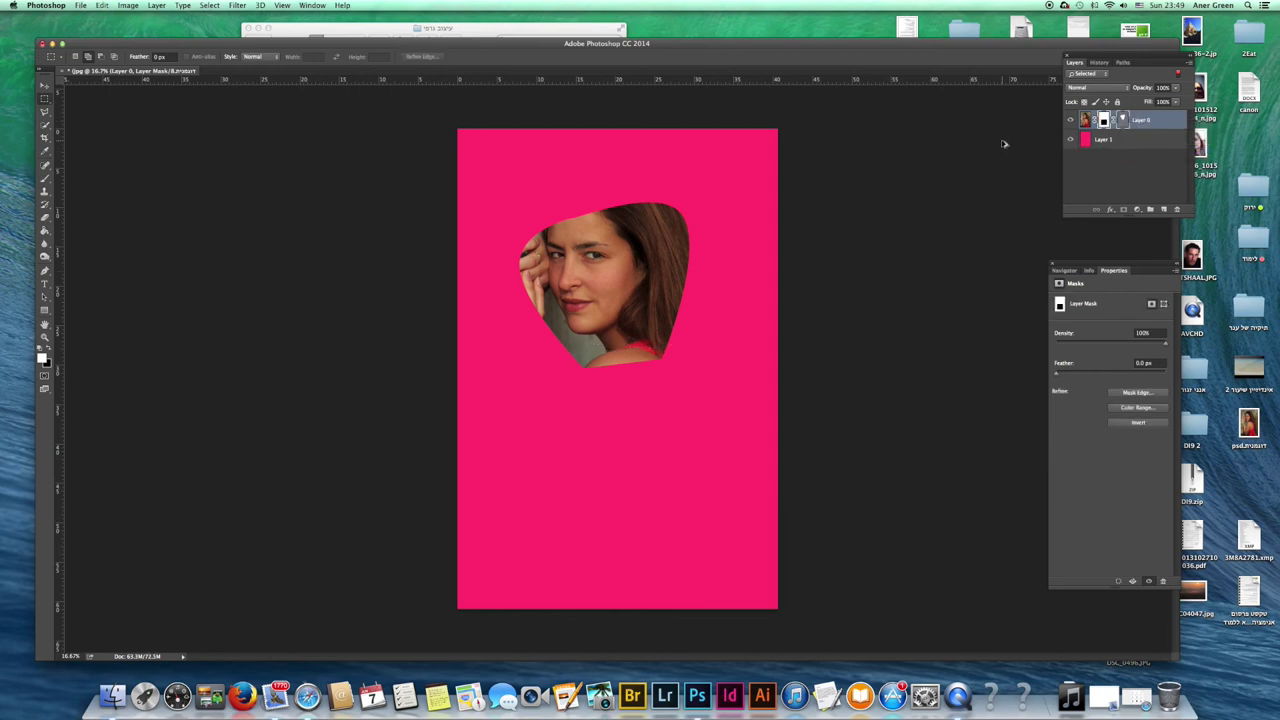
pyautogui.keyDown('shift'); pyautogui.click(1104, 120); pyautogui.keyUp('shift')
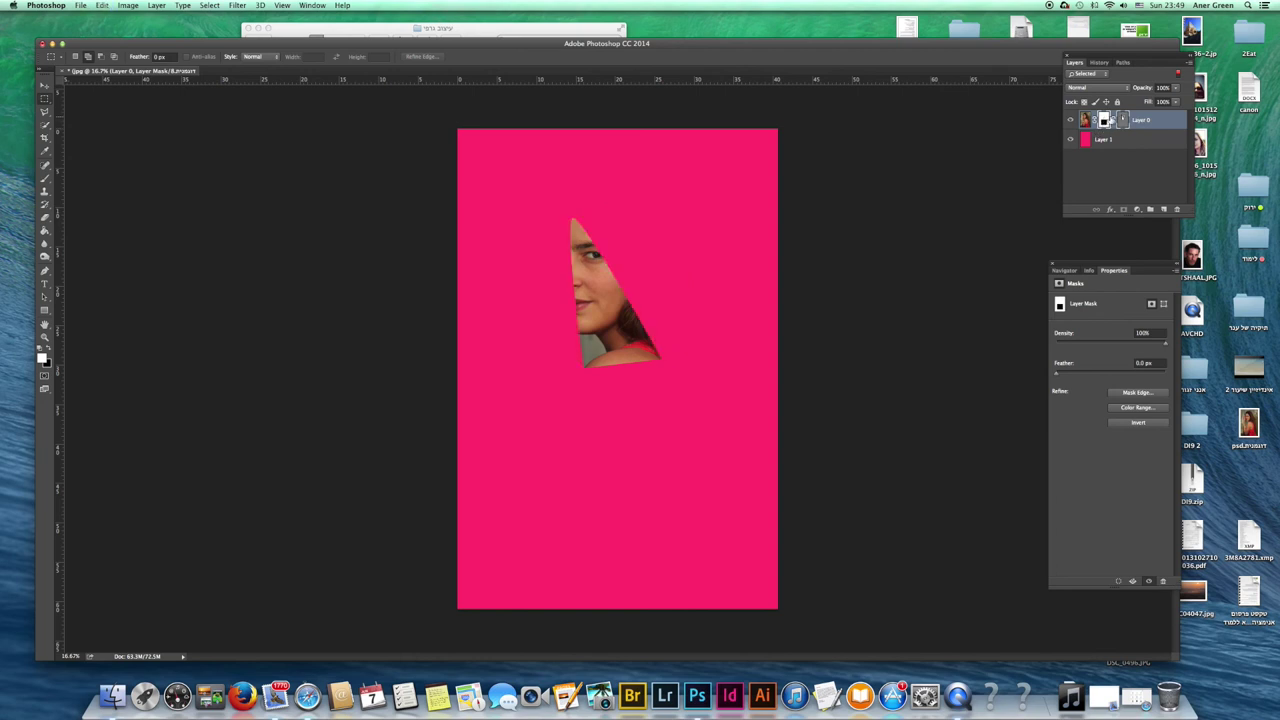
pyautogui.keyDown('shift'); pyautogui.click(1104, 120); pyautogui.keyUp('shift')
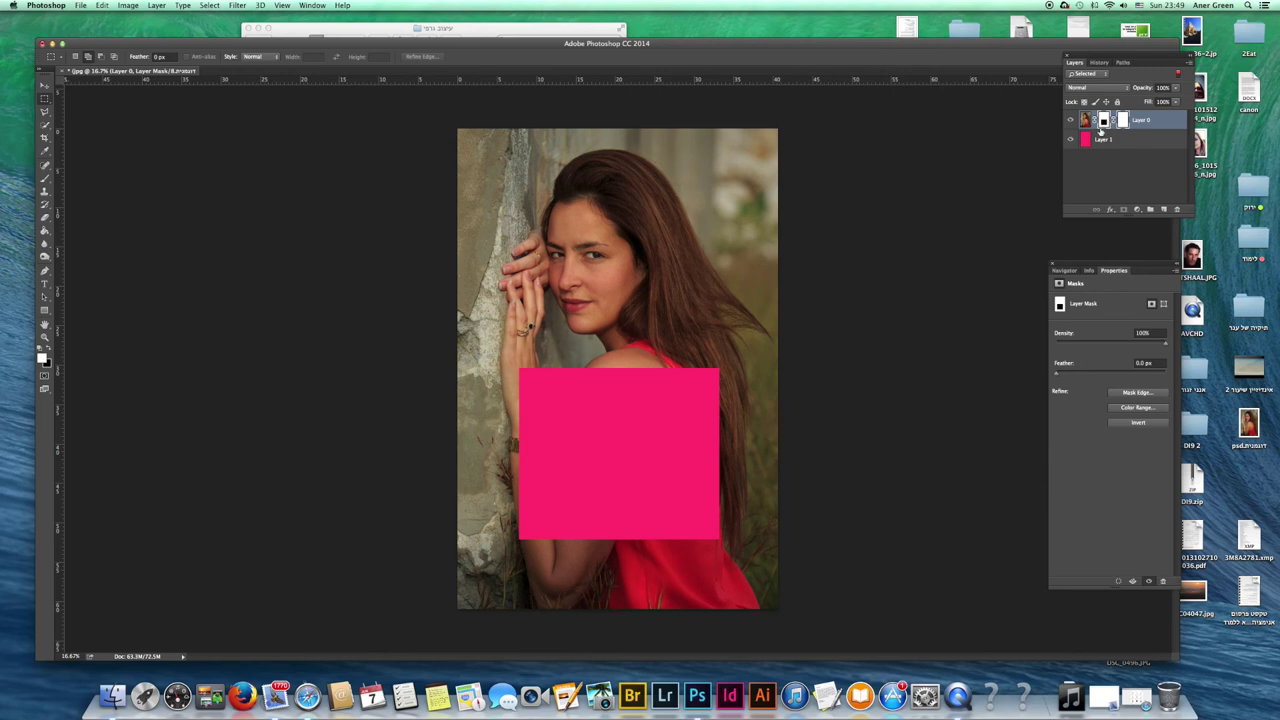
pyautogui.rightClick(1104, 121)
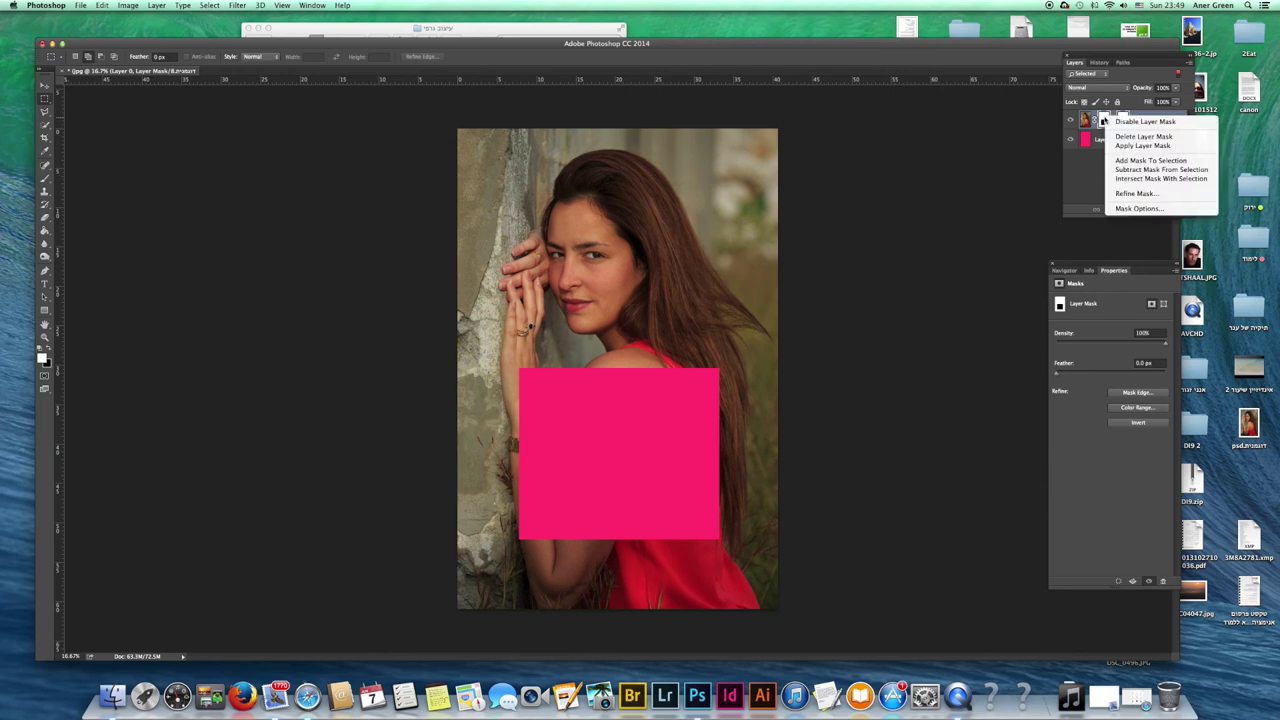
pyautogui.click(1116, 122)
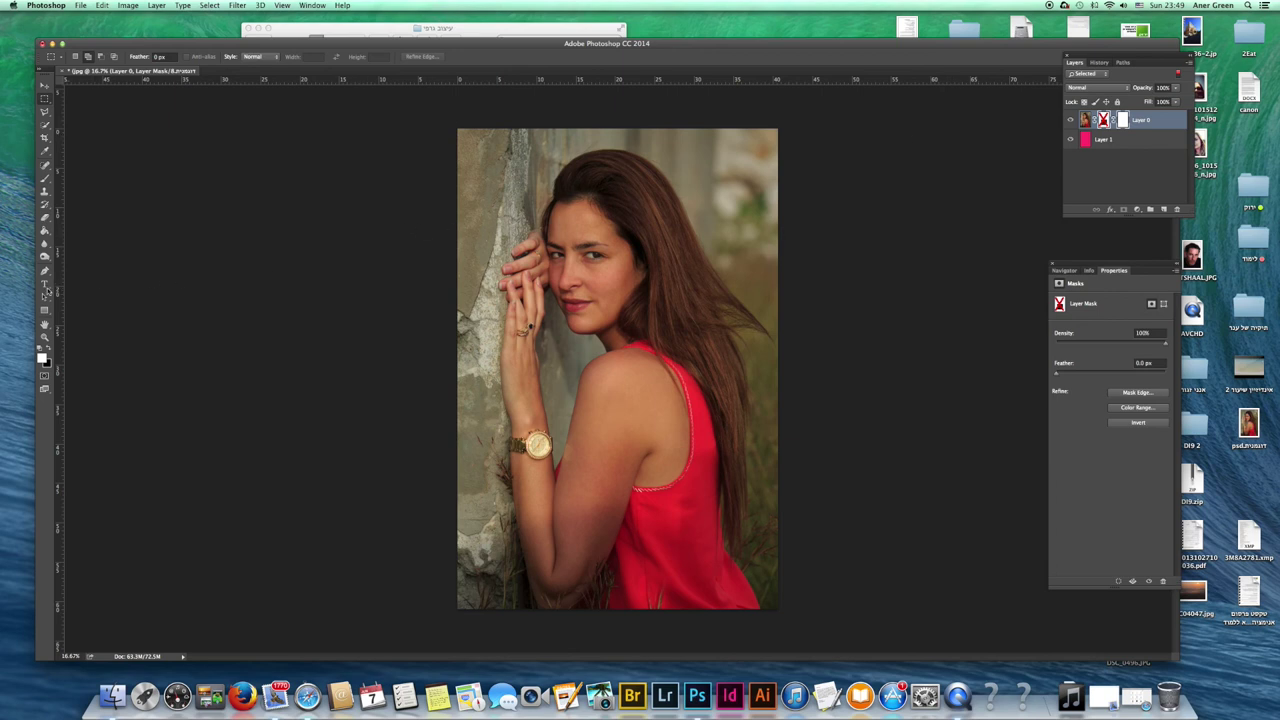
# Draw a five-sided polygon path on the vector mask and move it over the model's face
pyautogui.moveTo(44, 310); pyautogui.dragTo(88, 335)
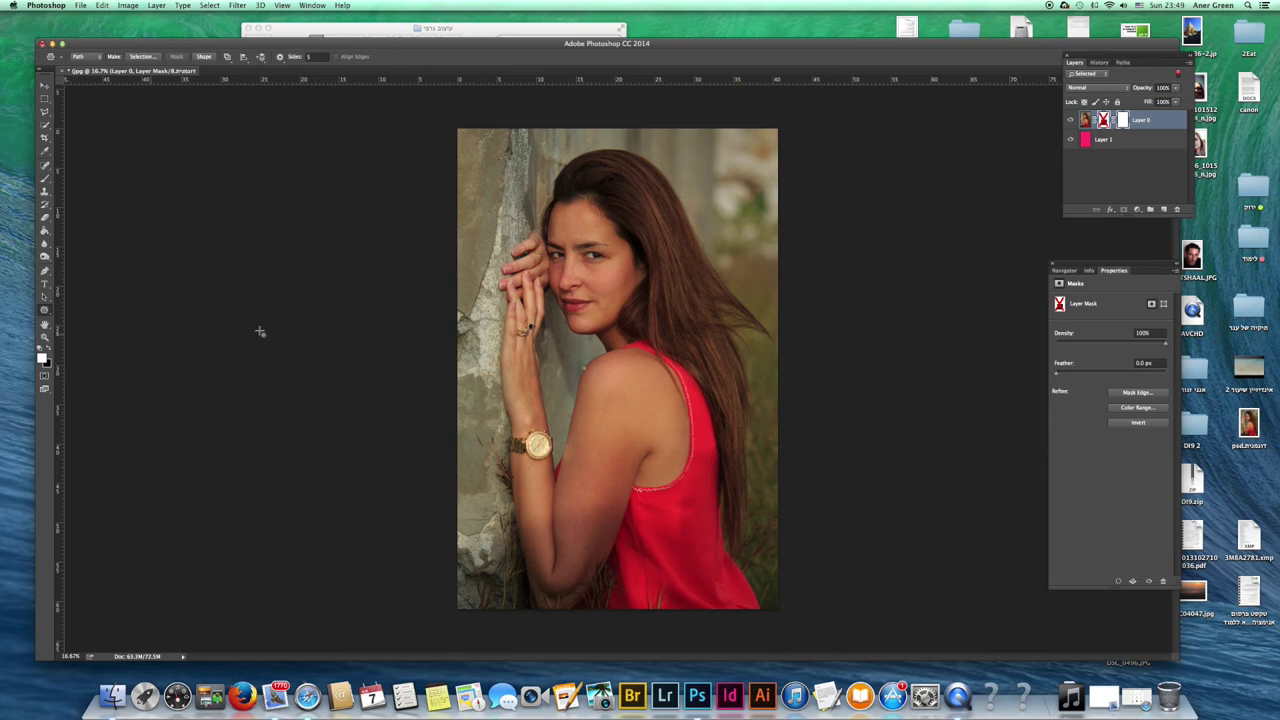
pyautogui.moveTo(509, 210); pyautogui.dragTo(575, 222)
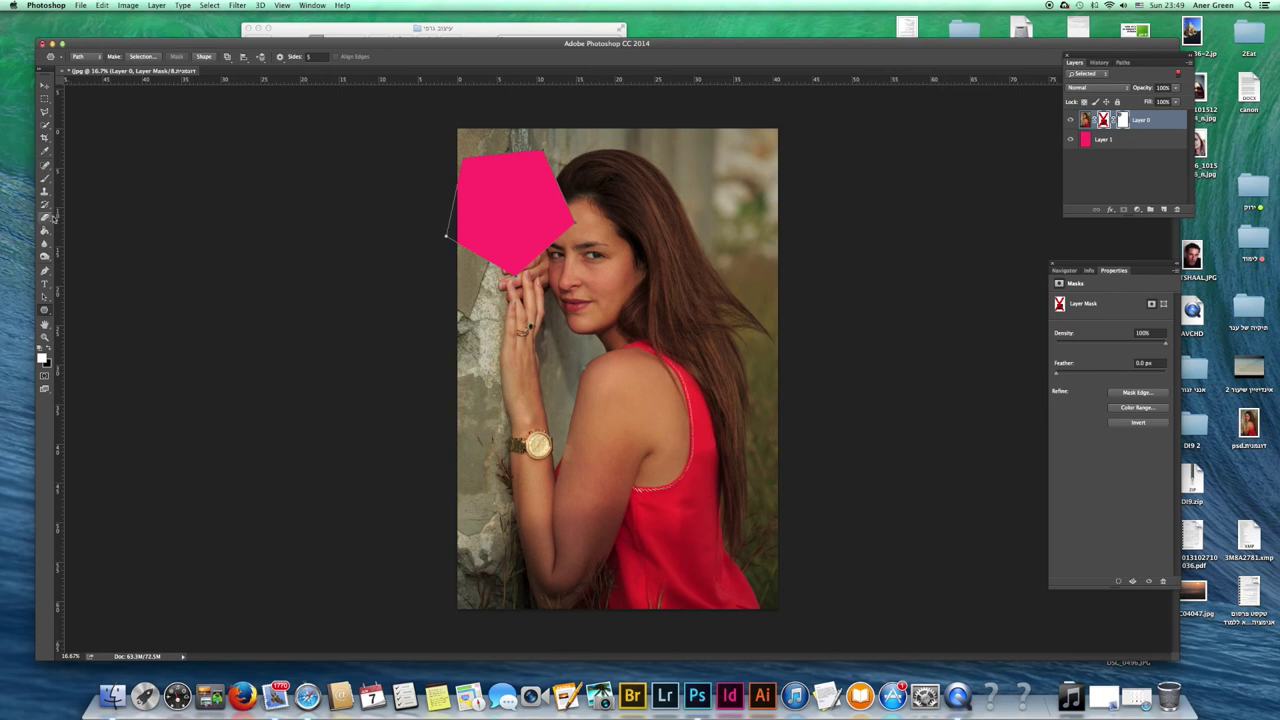
pyautogui.press('a')
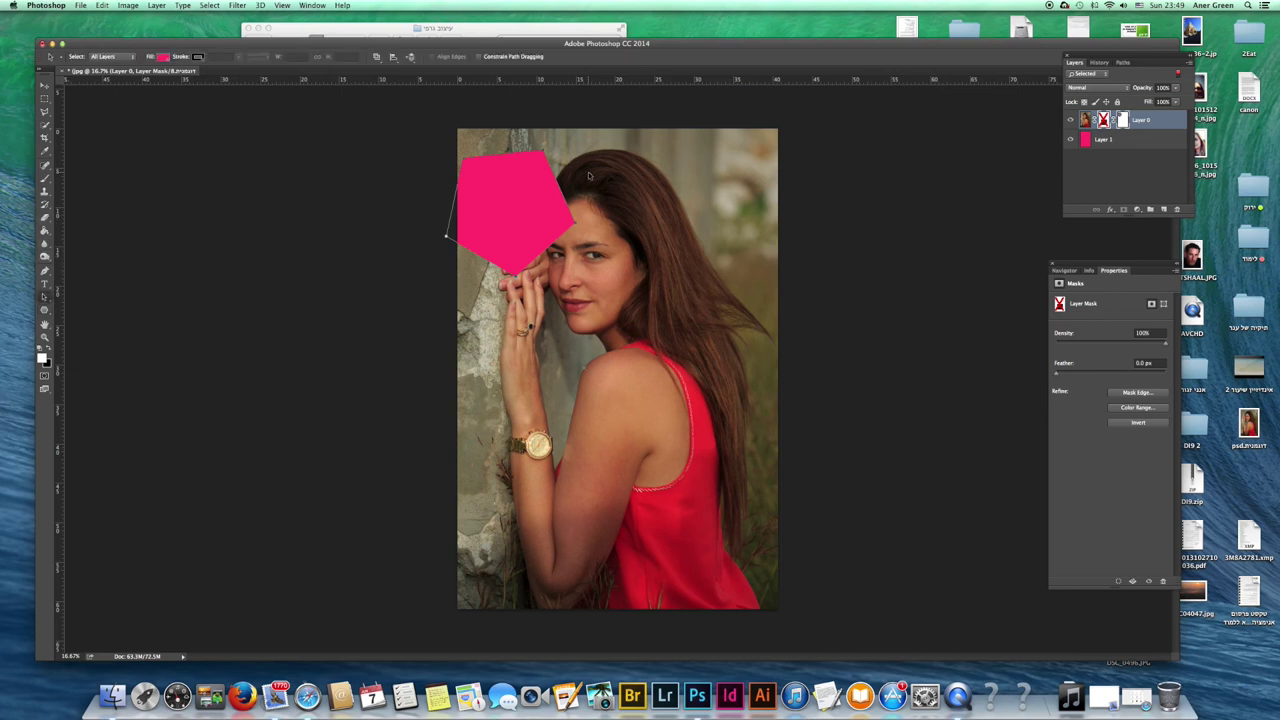
pyautogui.moveTo(543, 205); pyautogui.dragTo(623, 238)
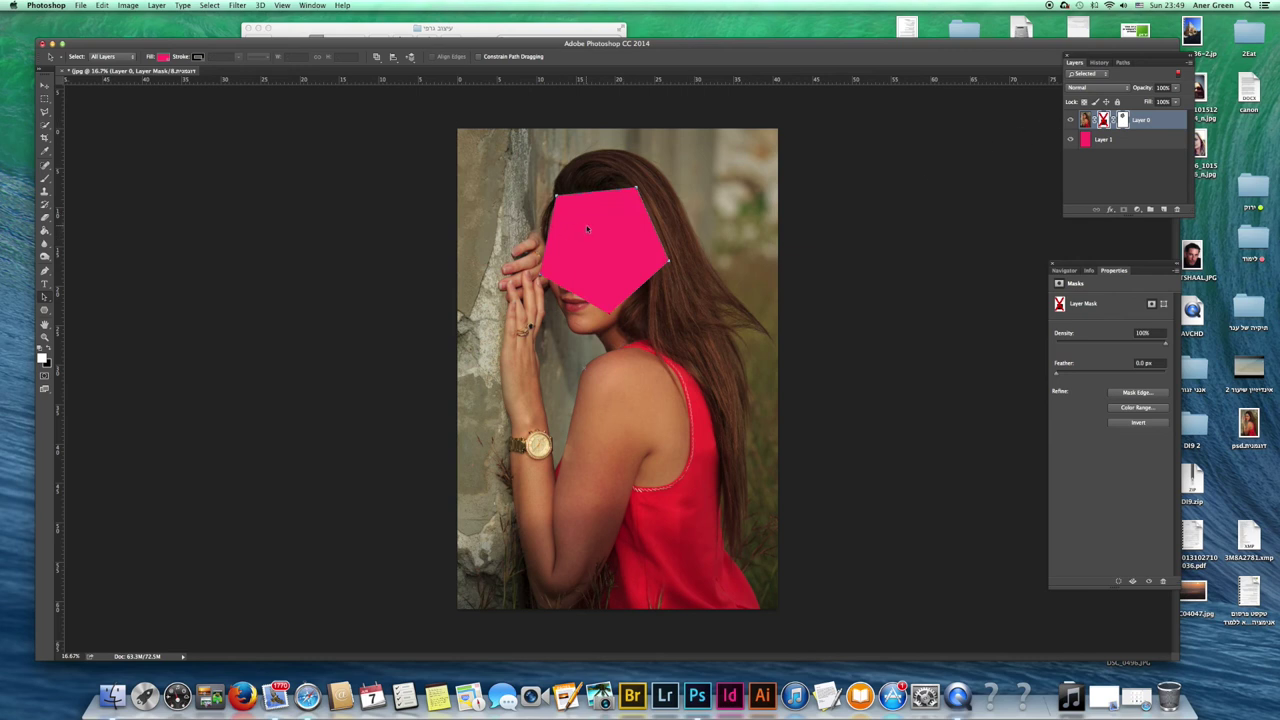
# Set the pentagon's path operation to Combine Shapes and move it down about 3.7 cm to center on the face
pyautogui.click(377, 57)
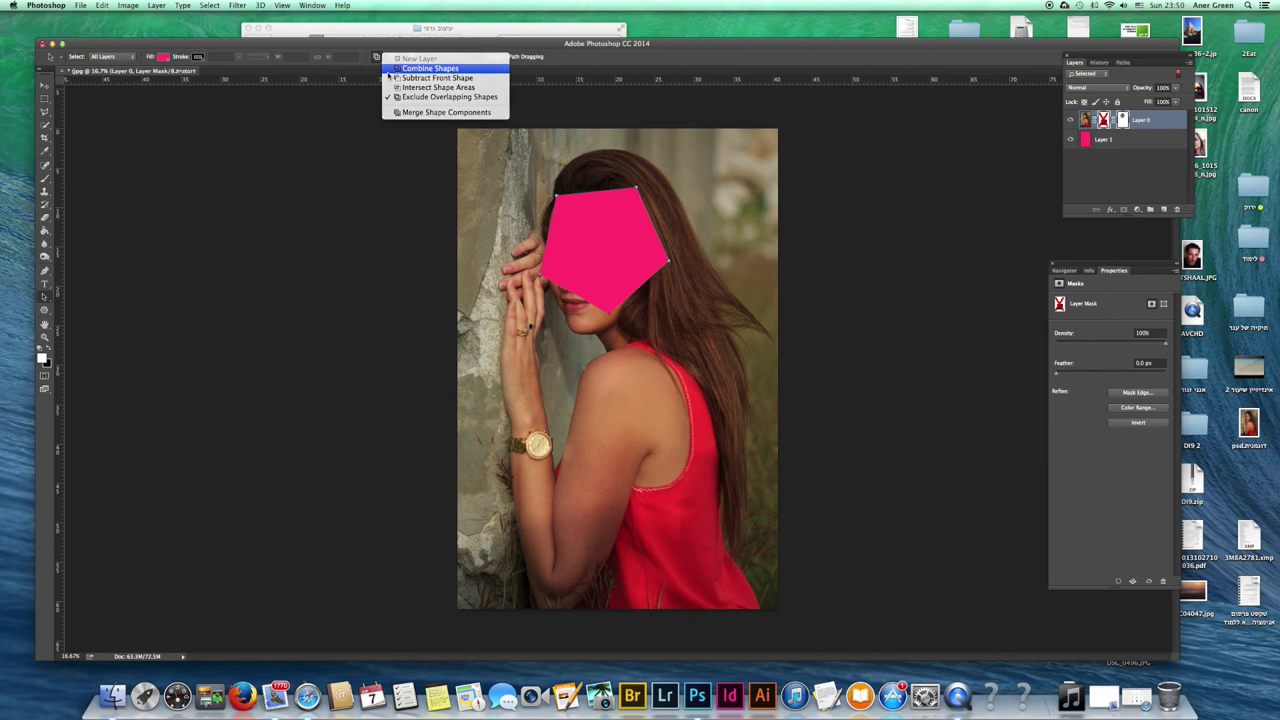
pyautogui.click(389, 77)
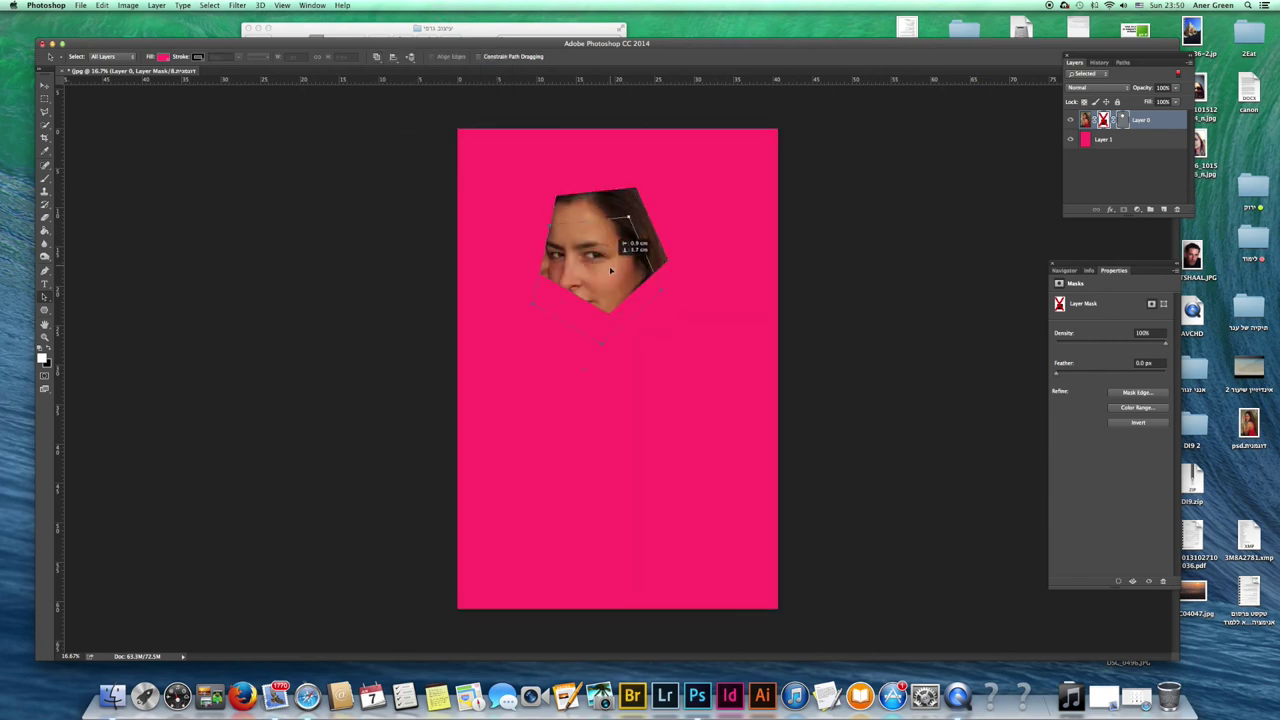
pyautogui.moveTo(618, 236); pyautogui.dragTo(610, 266)
# Try the Exclude Overlapping Shapes and Subtract Front Shape path operations on the pentagon
pyautogui.click(377, 57)
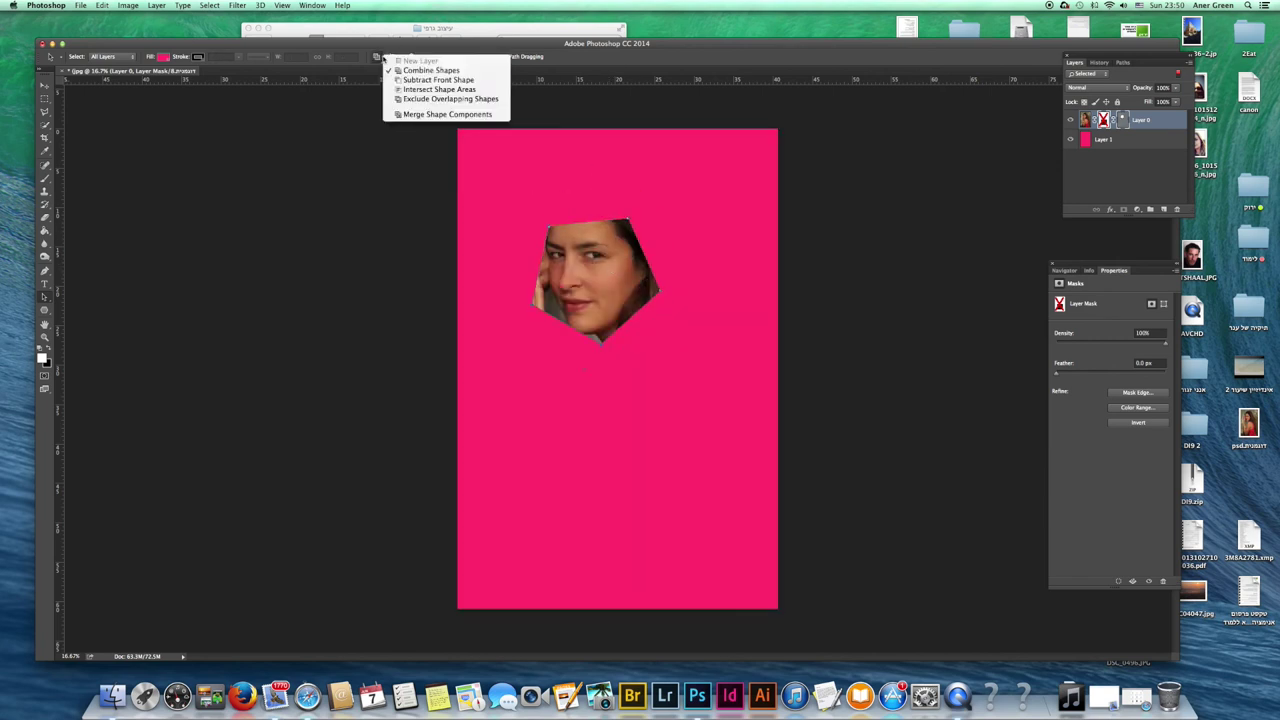
pyautogui.click(395, 99)
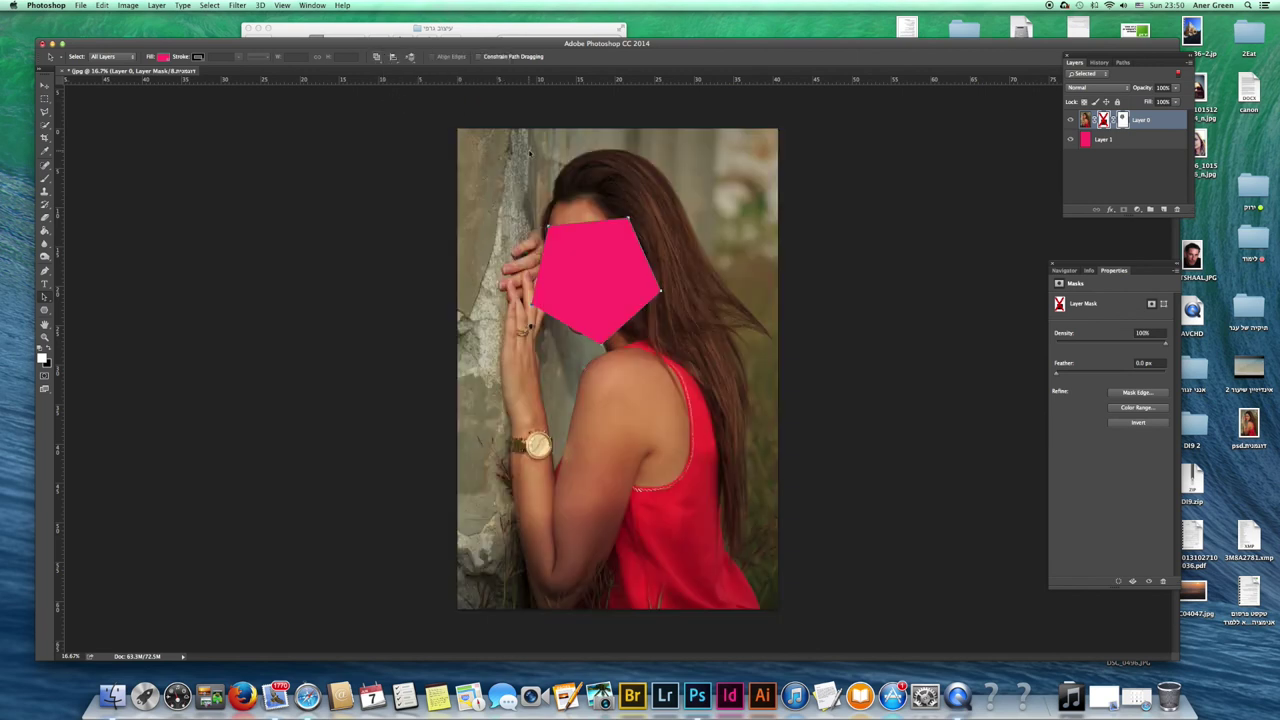
pyautogui.click(388, 58)
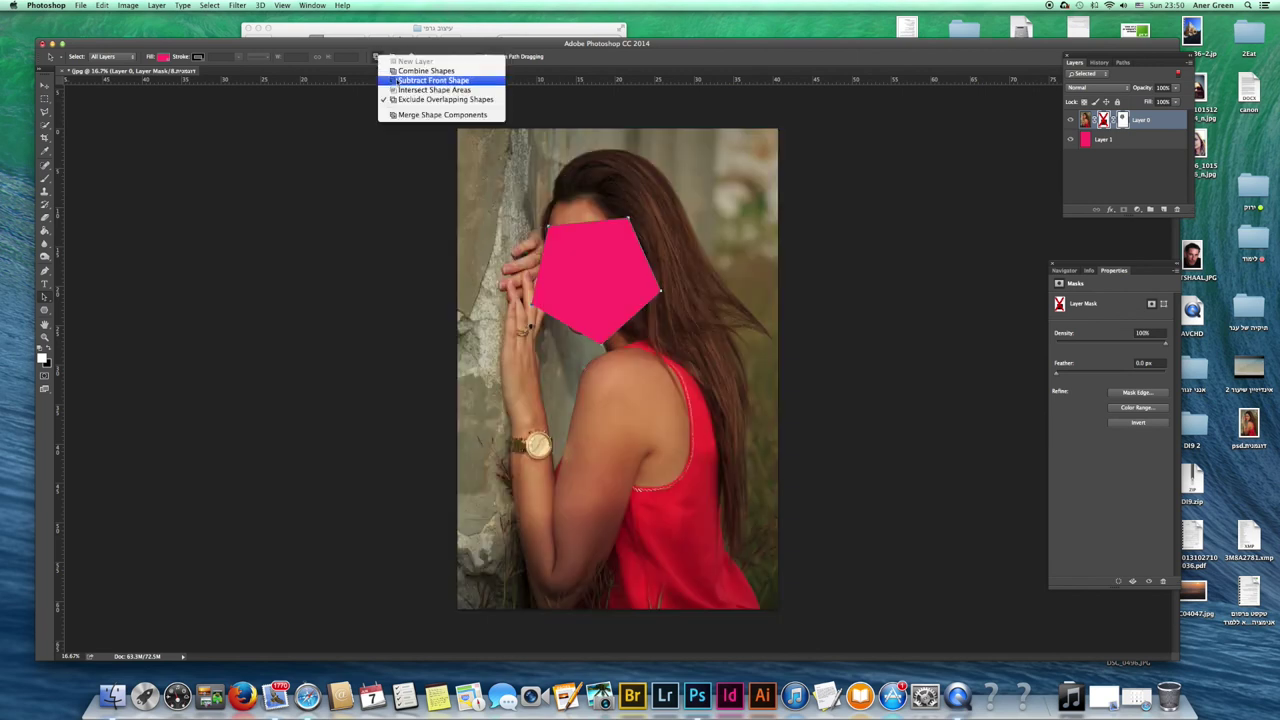
pyautogui.click(401, 80)
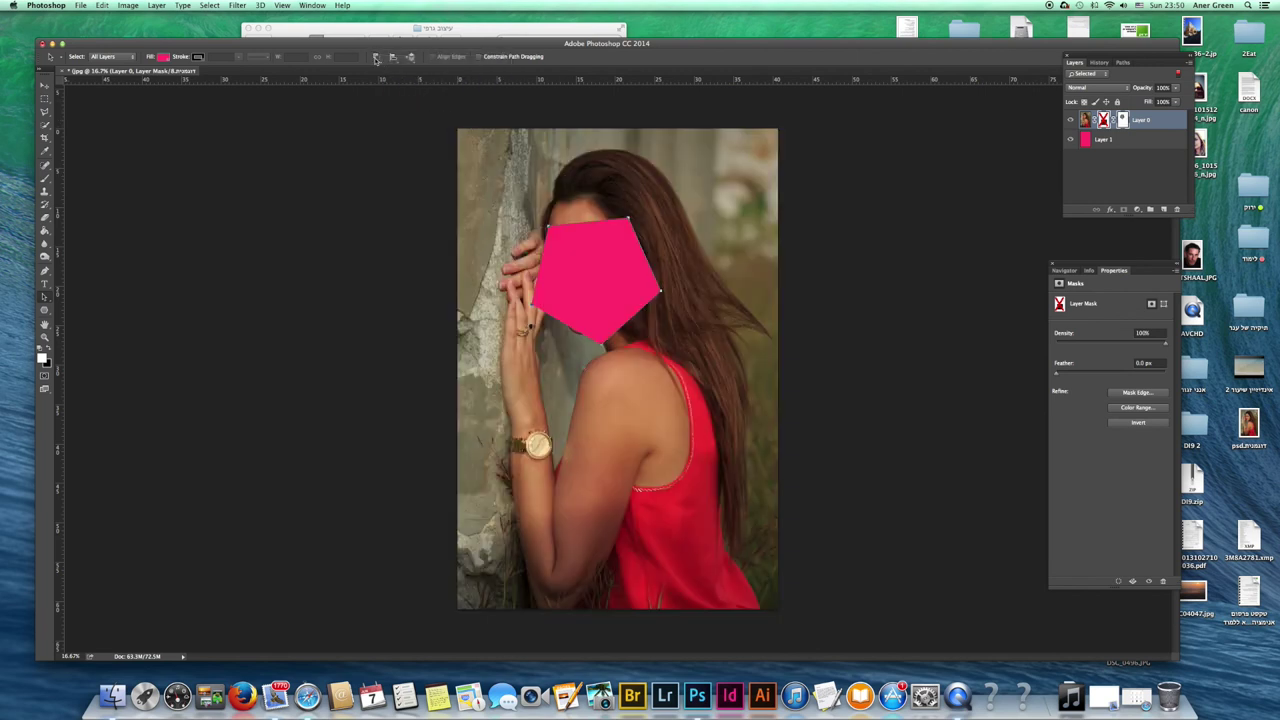
# Set the pentagon's path operation back to Combine Shapes and move it slightly up on the face
pyautogui.click(378, 58)
pyautogui.click(384, 67)
pyautogui.moveTo(594, 270); pyautogui.dragTo(594, 260)
# Re-enable the photo's layer mask alongside the pentagon vector mask, and disable it again
pyautogui.rightClick(1104, 119)
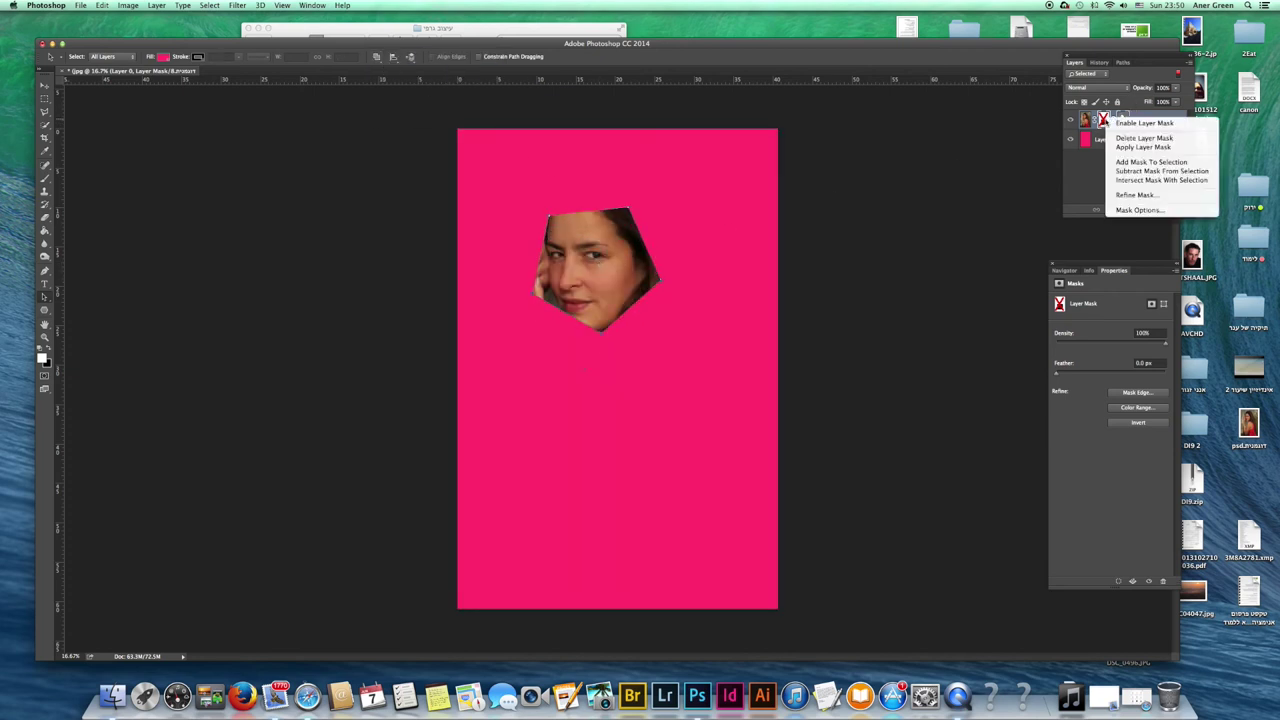
pyautogui.click(1114, 123)
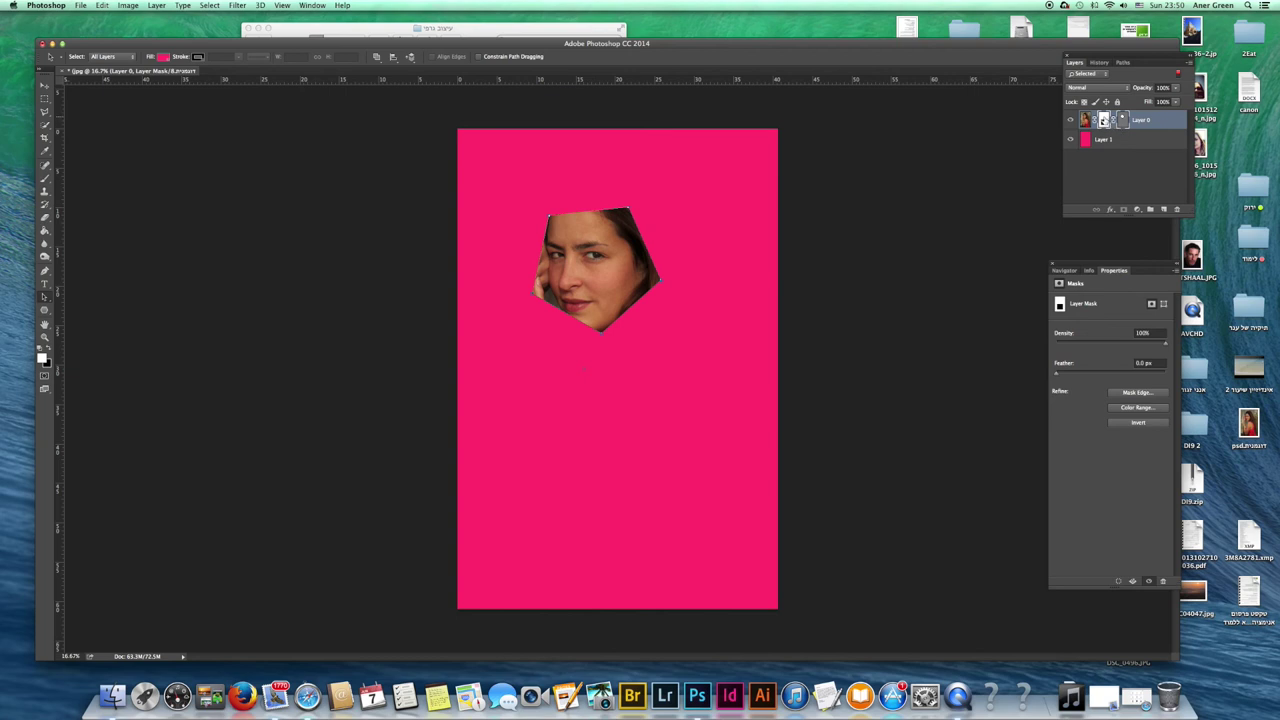
pyautogui.rightClick(1105, 121)
pyautogui.click(1114, 121)
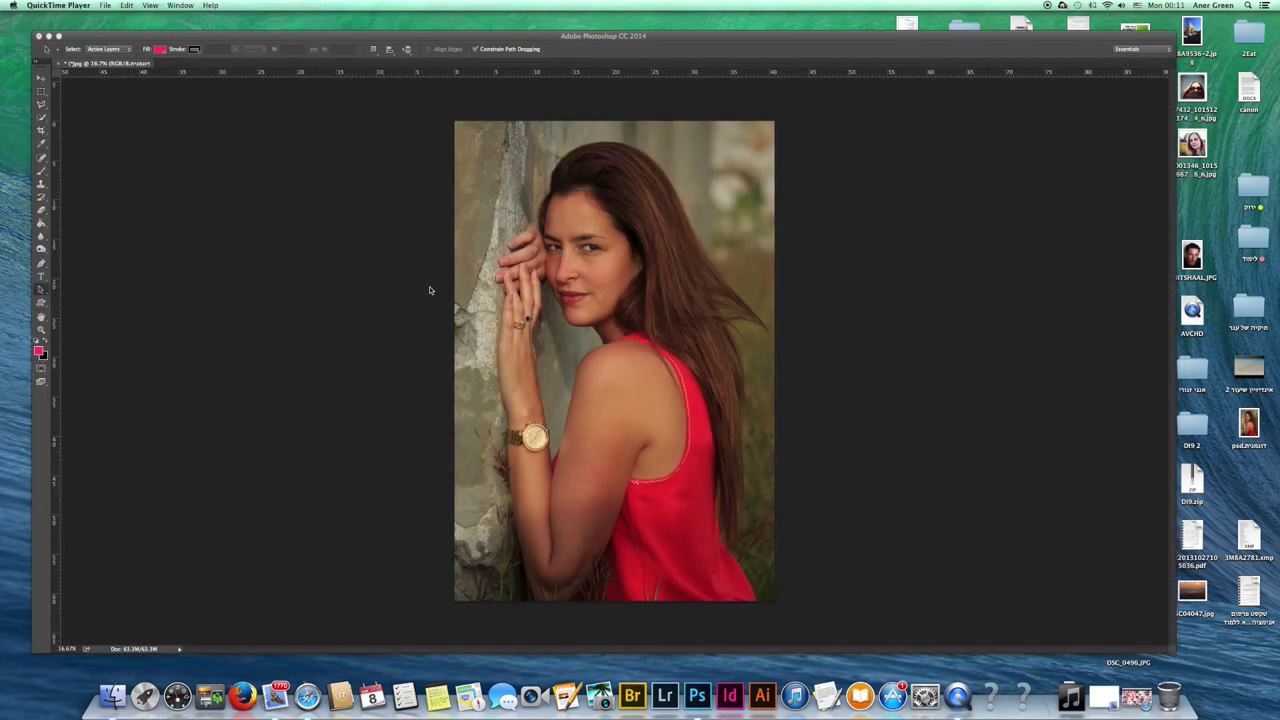
# Bring the layer list into view and choose the solid postage-stamp shape for the Custom Shape tool
pyautogui.click(204, 45)
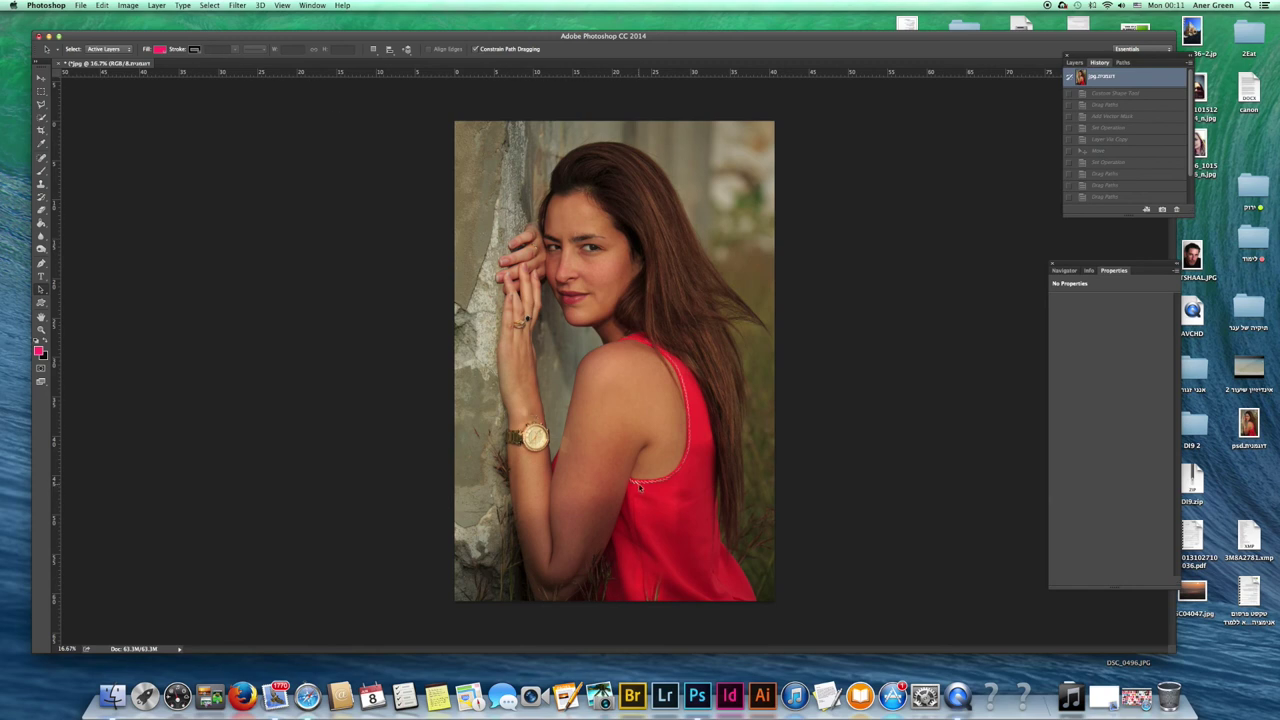
pyautogui.click(1076, 62)
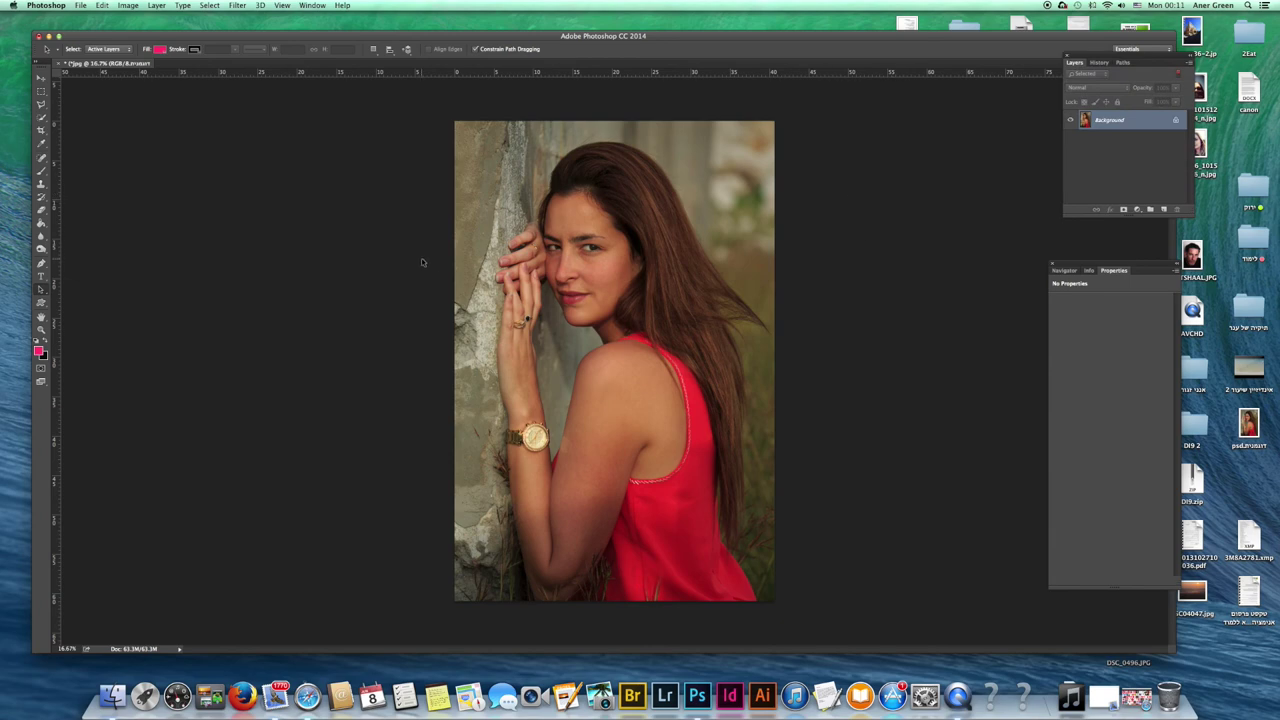
pyautogui.click(41, 302)
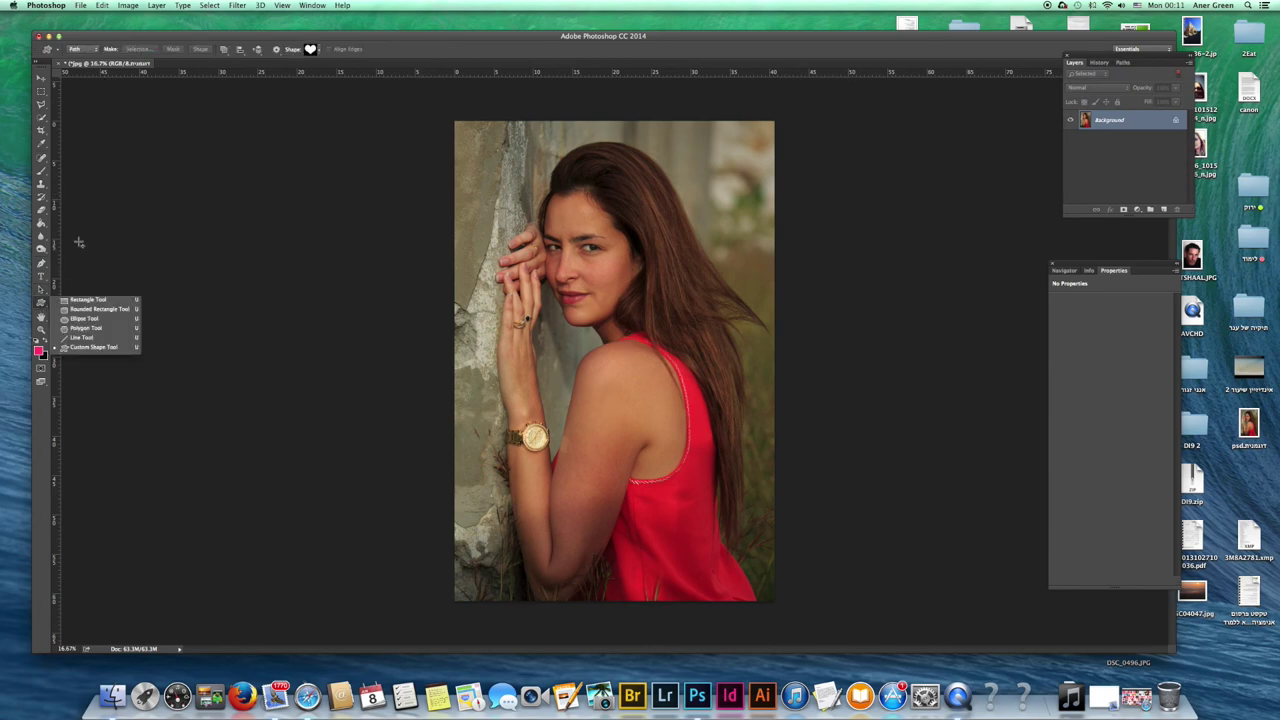
pyautogui.click(318, 48)
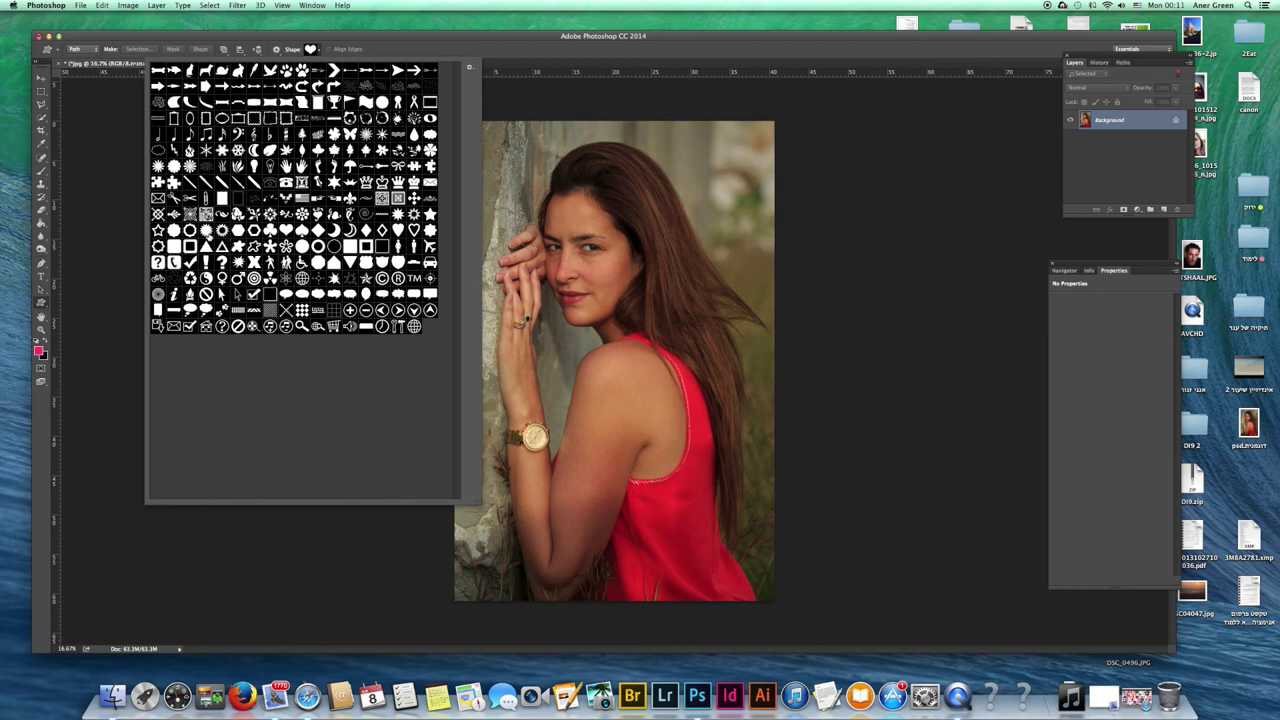
pyautogui.click(221, 198)
pyautogui.click(319, 50)
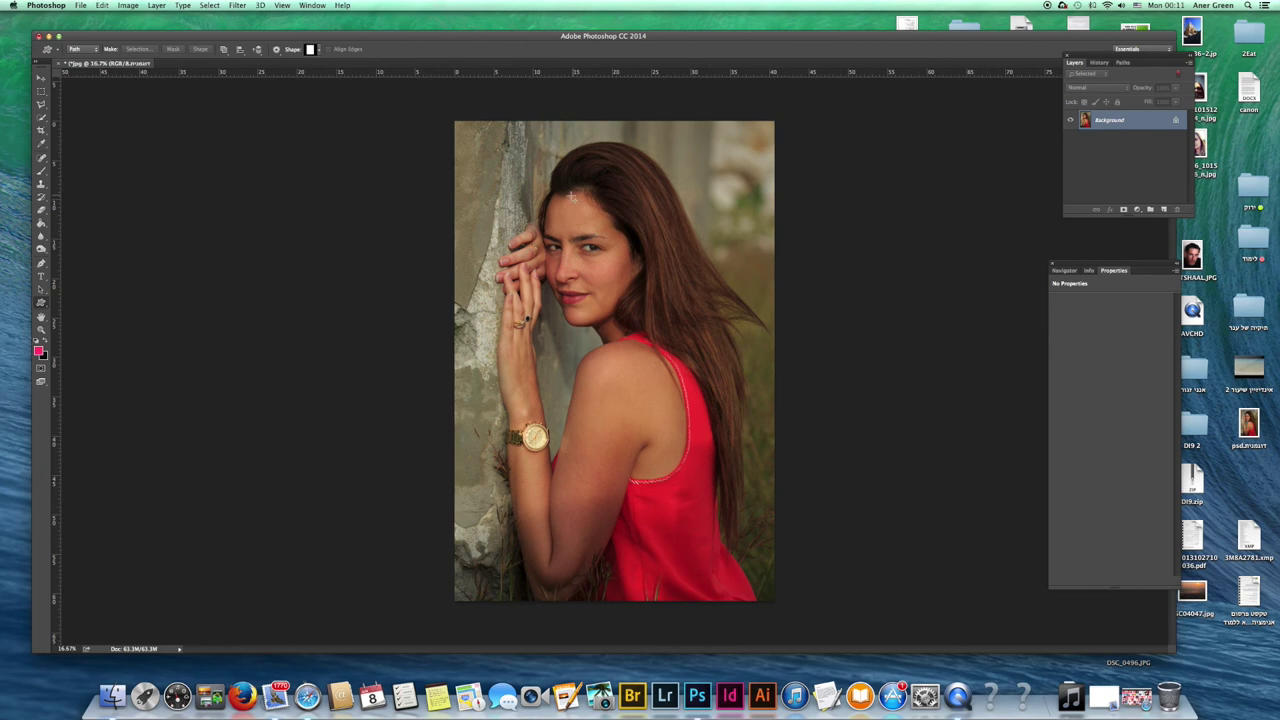
# Draw a trial stamp-shaped path over the face and shoulder, and replace it with a smaller one around the face
pyautogui.moveTo(545, 196); pyautogui.dragTo(679, 403)
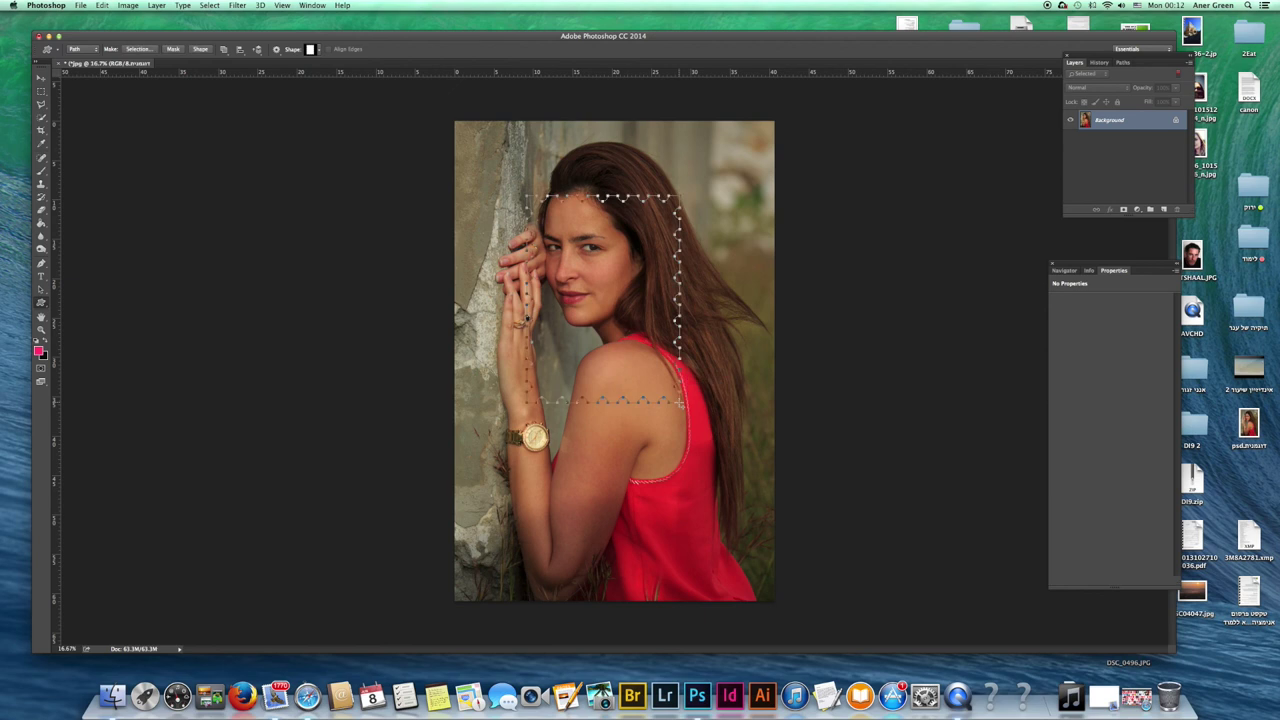
pyautogui.press('Return')
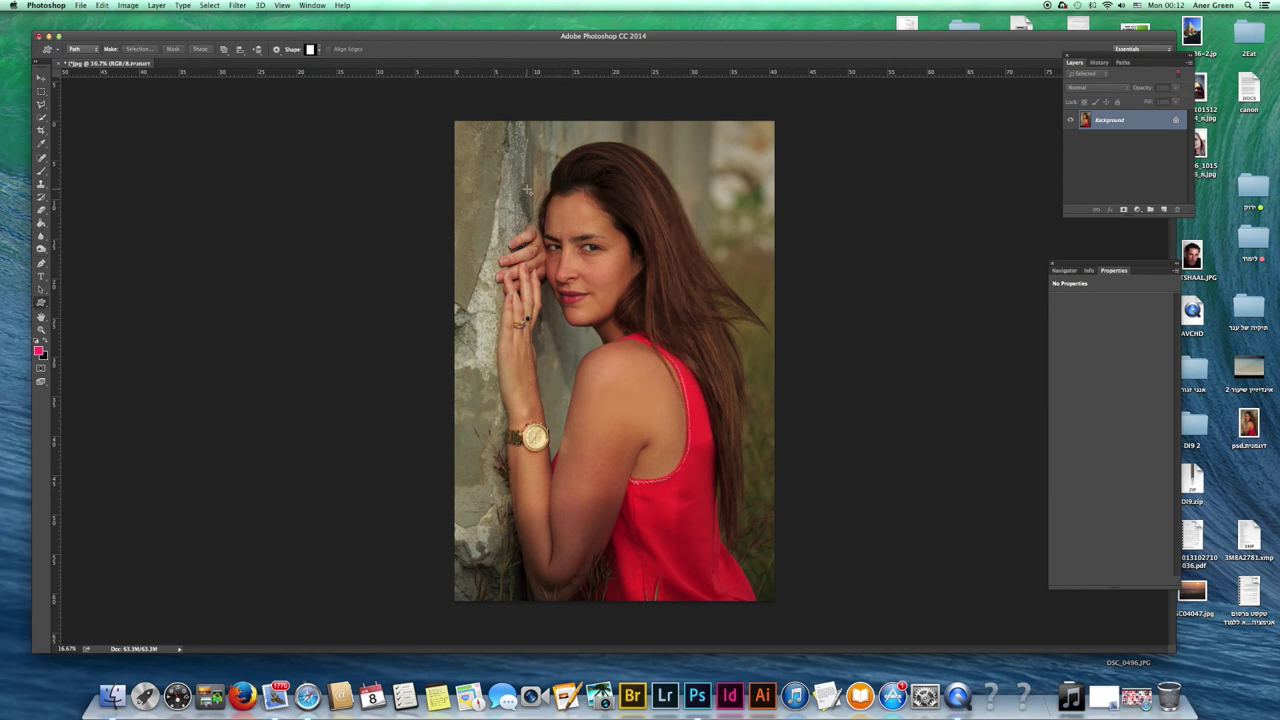
pyautogui.moveTo(551, 185); pyautogui.dragTo(643, 338)
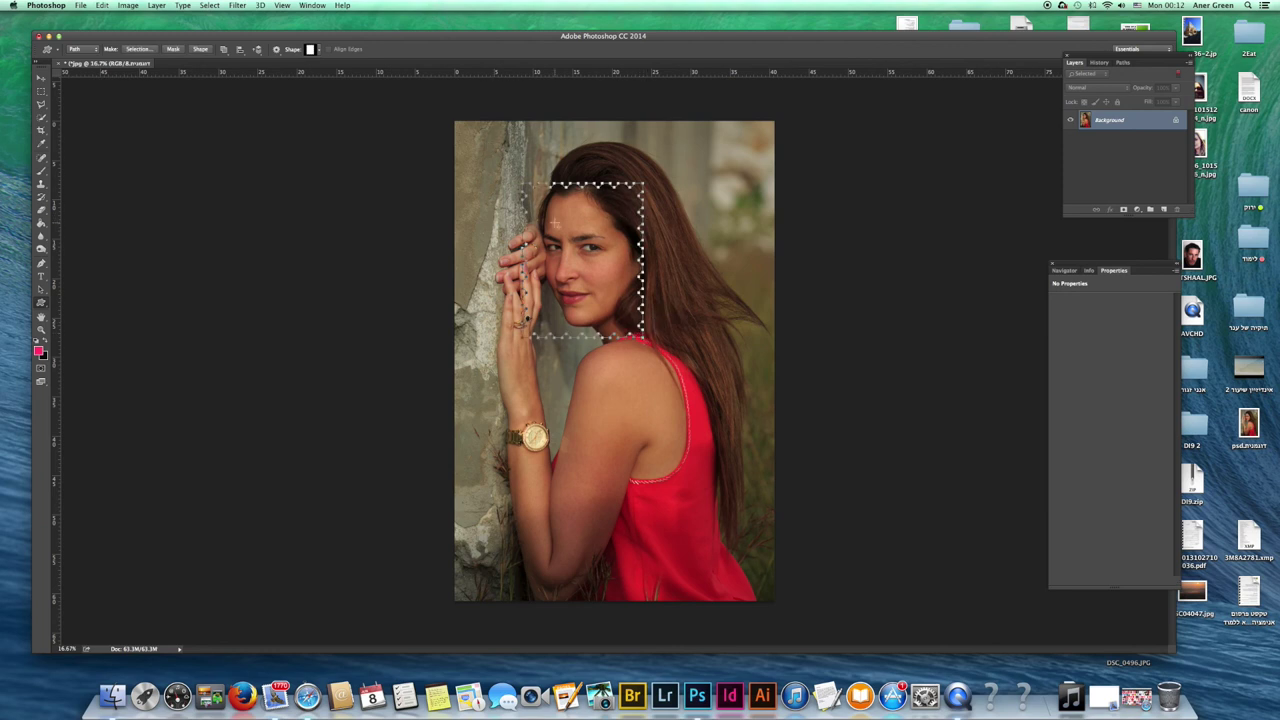
pyautogui.press('a')
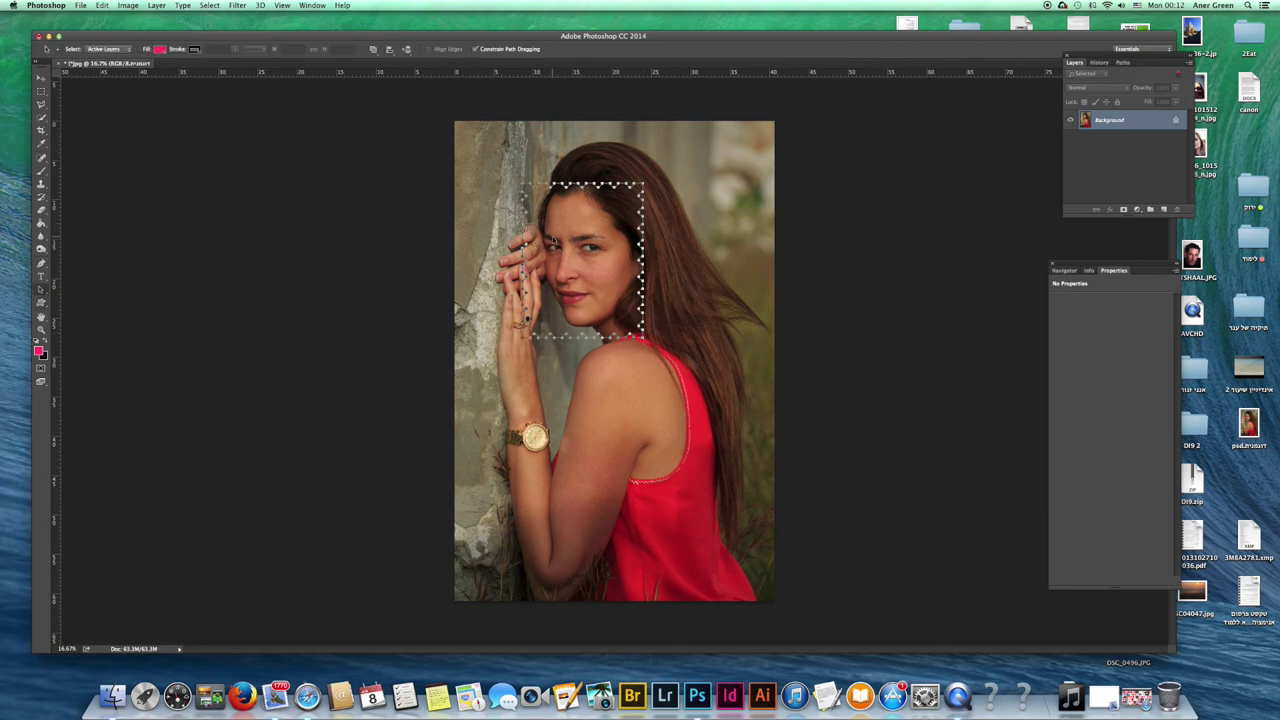
pyautogui.moveTo(562, 247); pyautogui.dragTo(567, 241)
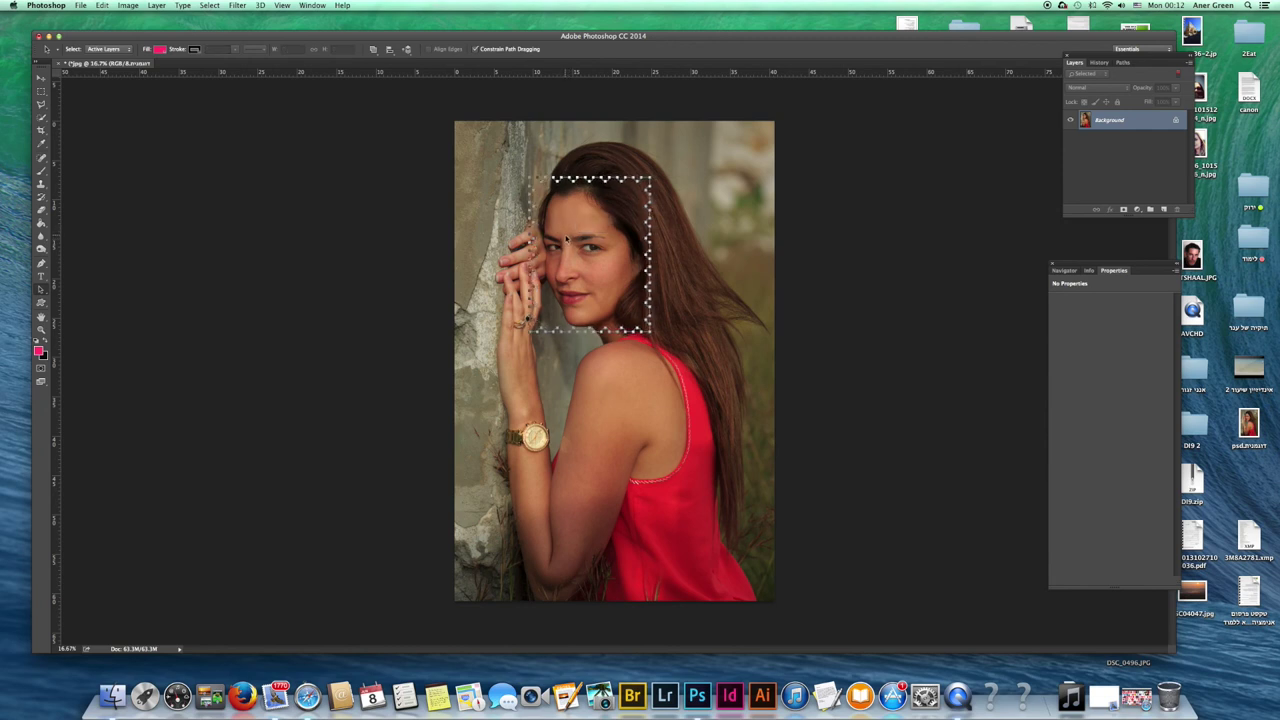
pyautogui.moveTo(593, 236); pyautogui.dragTo(586, 239)
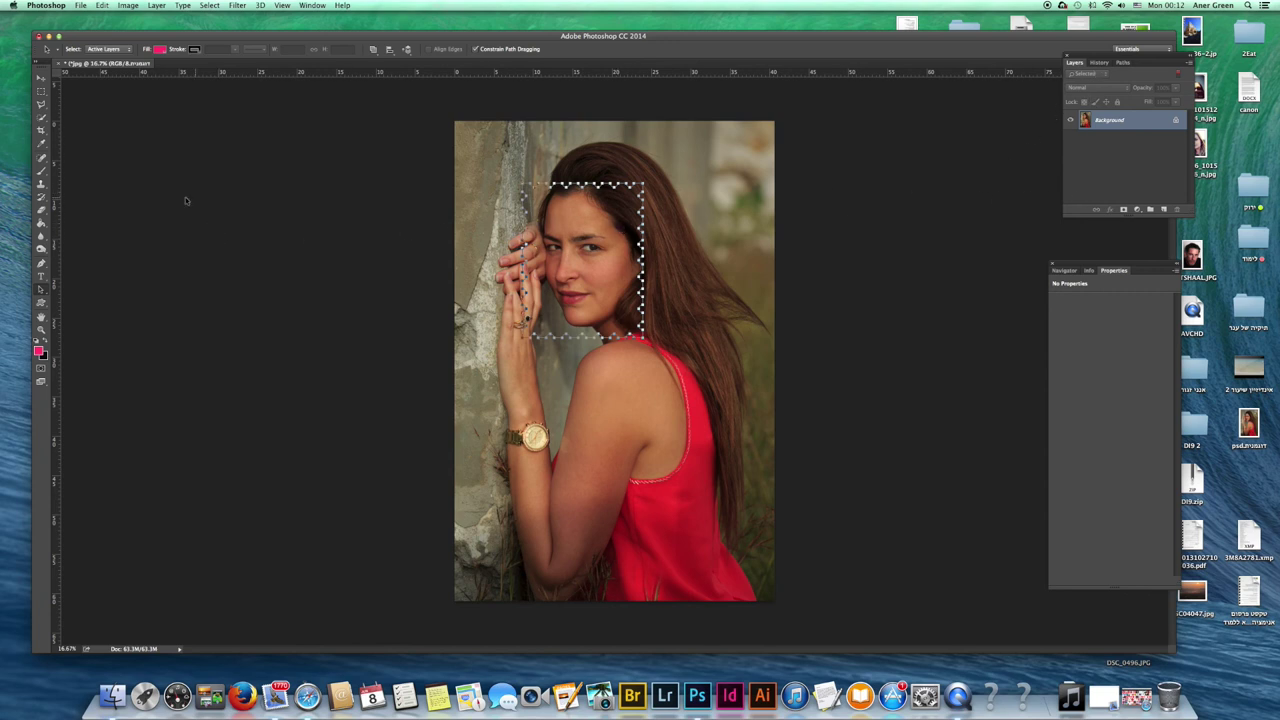
pyautogui.press('p')
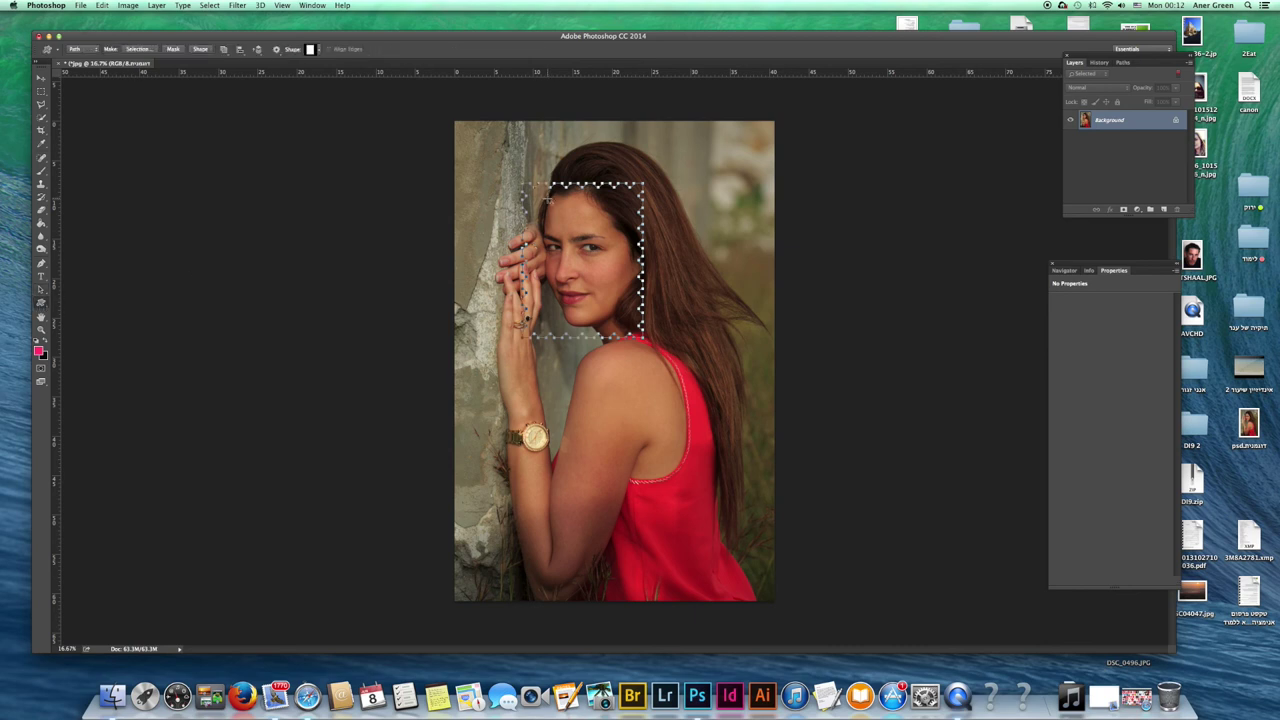
pyautogui.moveTo(700, 324); pyautogui.dragTo(686, 352)
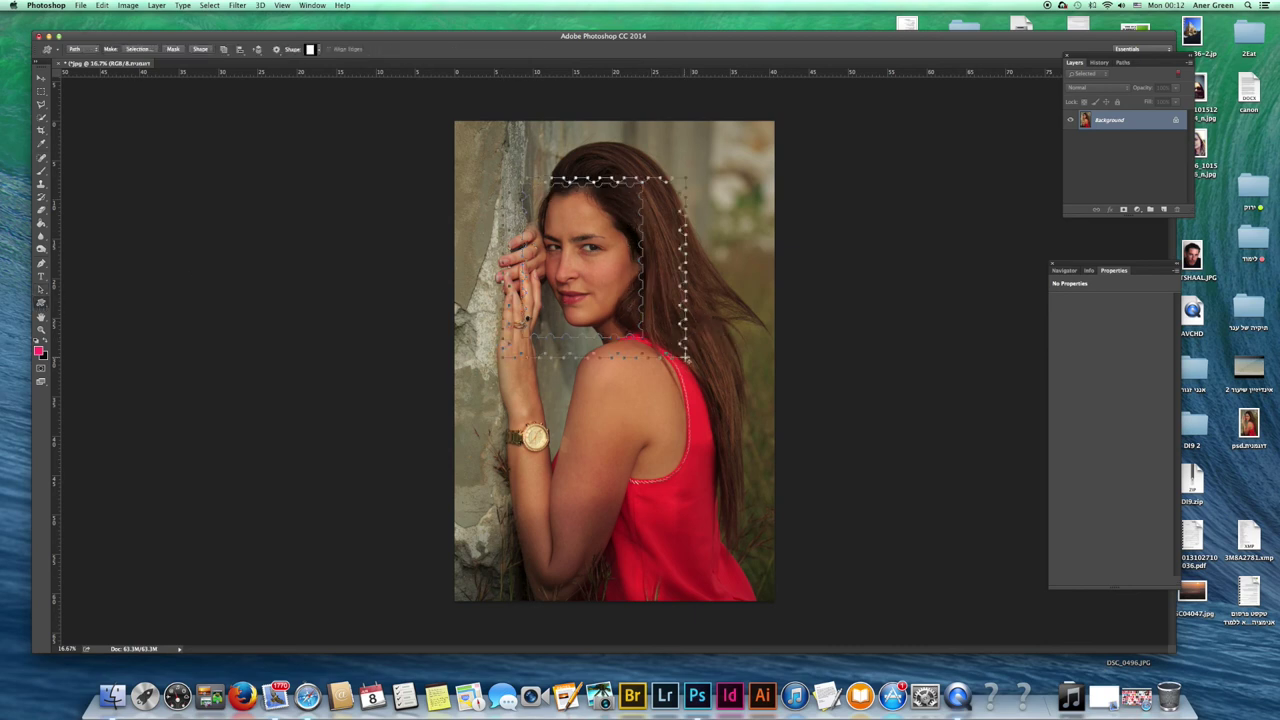
# Restore the photo to its opened state and place a new stamp-shaped path tightly around the face
pyautogui.click(1099, 62)
pyautogui.click(1106, 78)
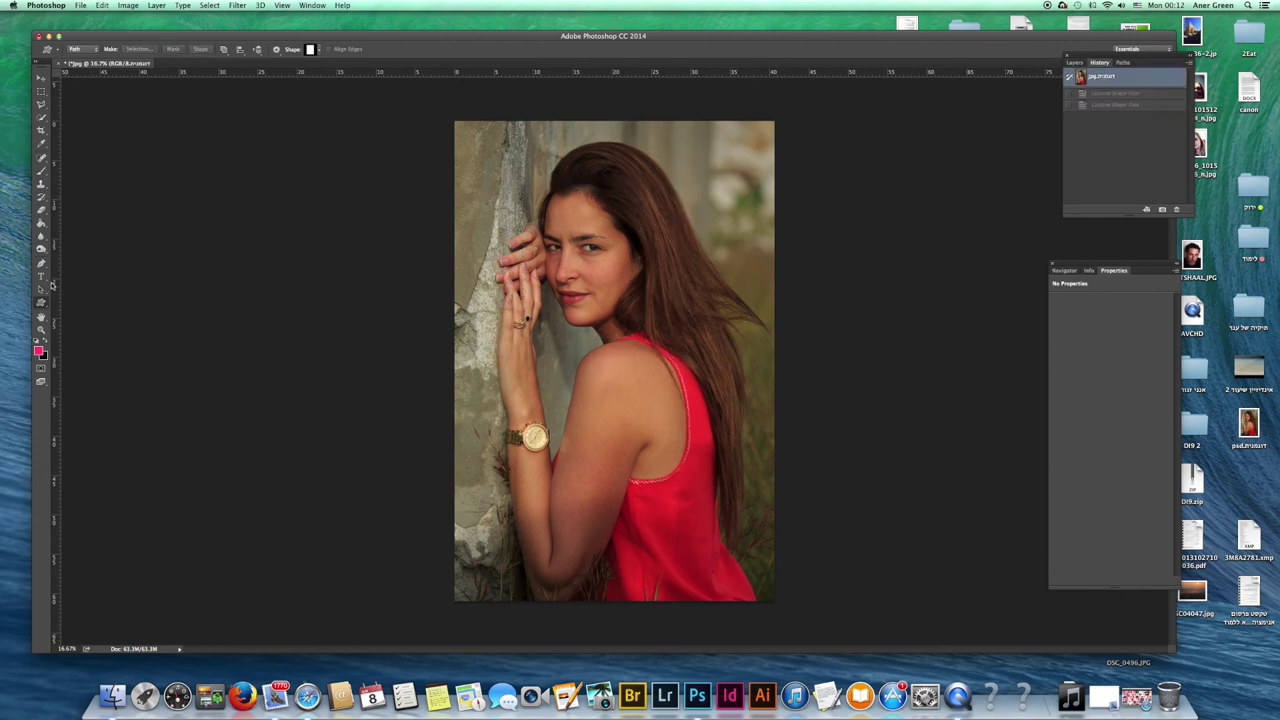
pyautogui.moveTo(550, 186); pyautogui.dragTo(626, 328)
pyautogui.press('a')
pyautogui.moveTo(598, 270); pyautogui.dragTo(594, 250)
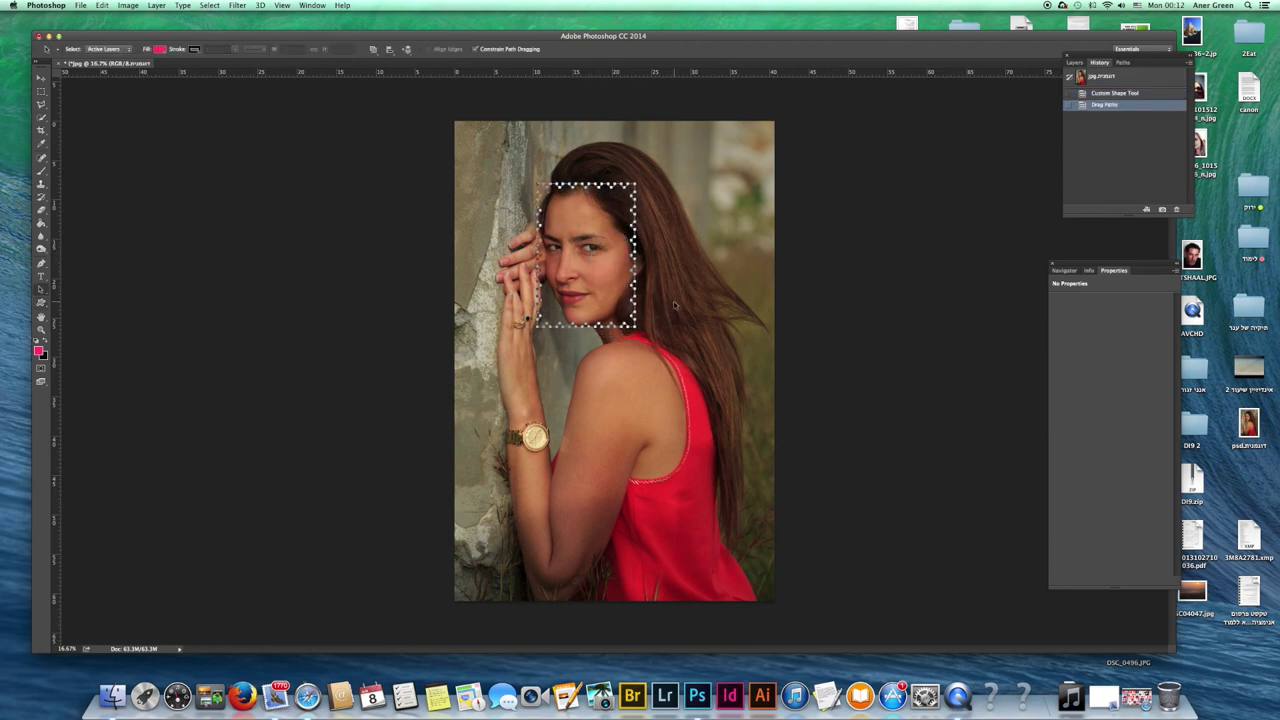
# Turn the stamp path into a vector mask and set its path operation to Subtract Front Shape
pyautogui.click(1075, 63)
pyautogui.rightClick(581, 242)
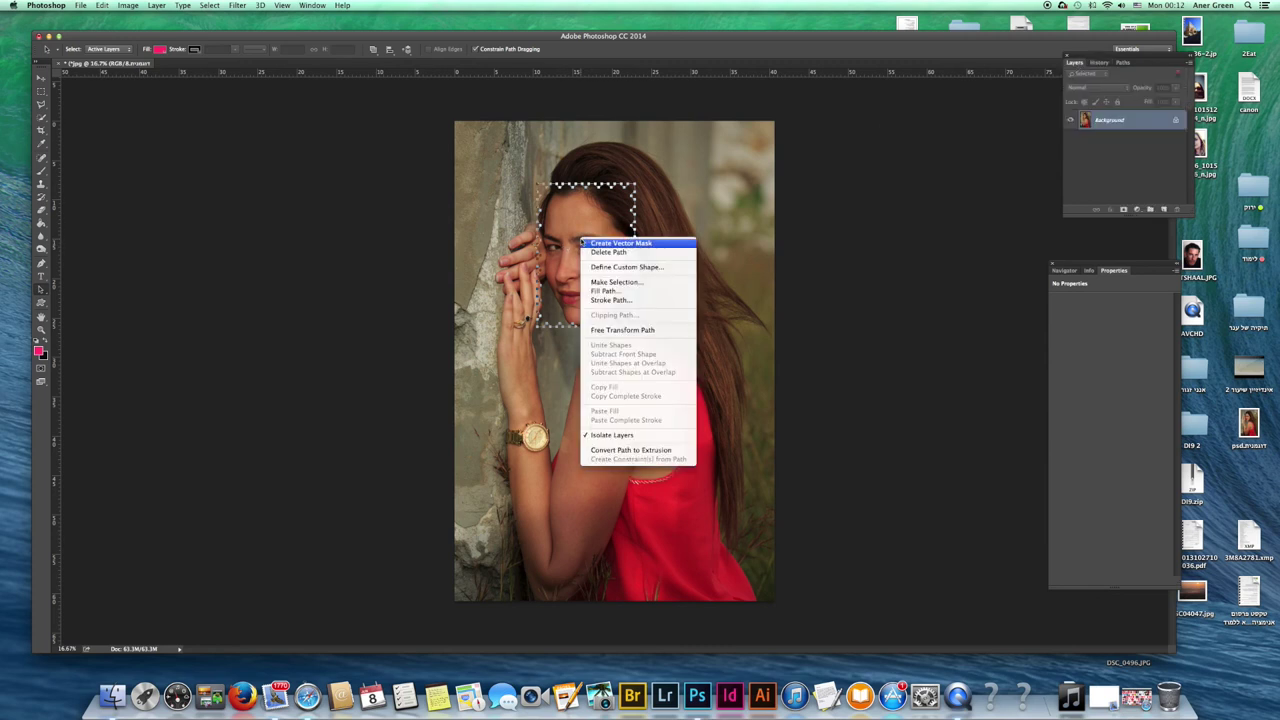
pyautogui.click(615, 243)
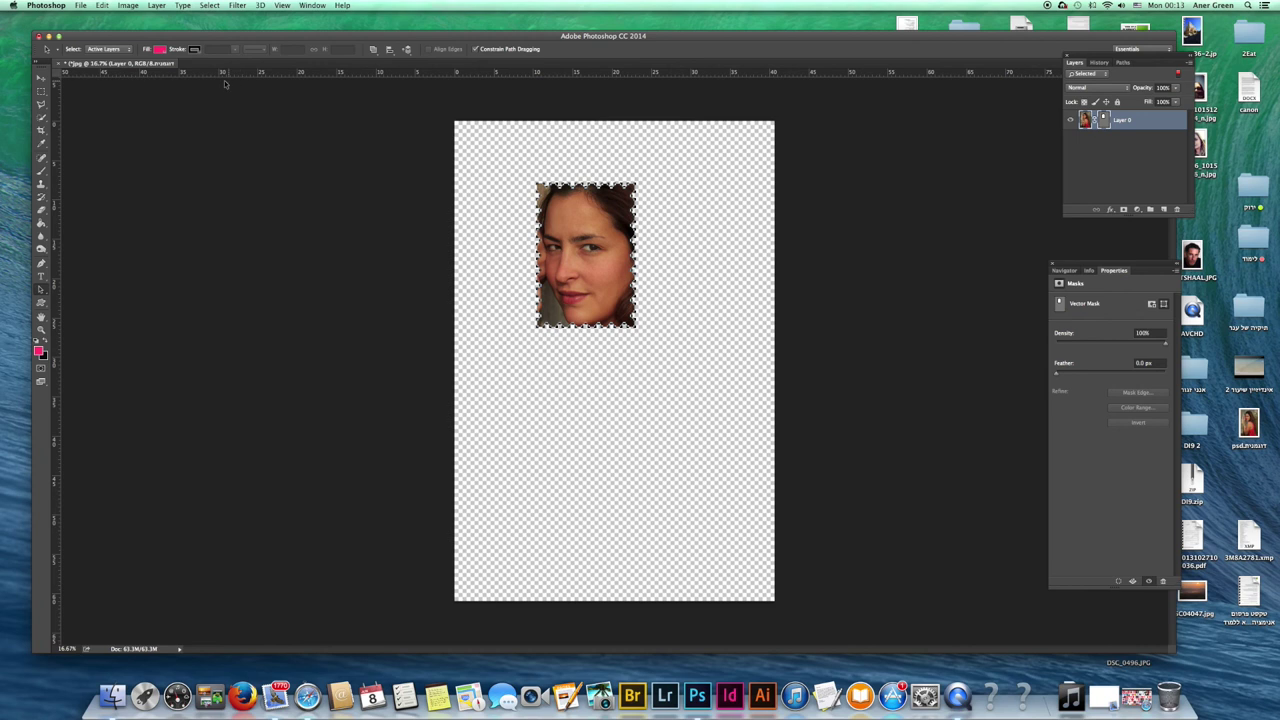
pyautogui.moveTo(573, 250); pyautogui.dragTo(574, 252)
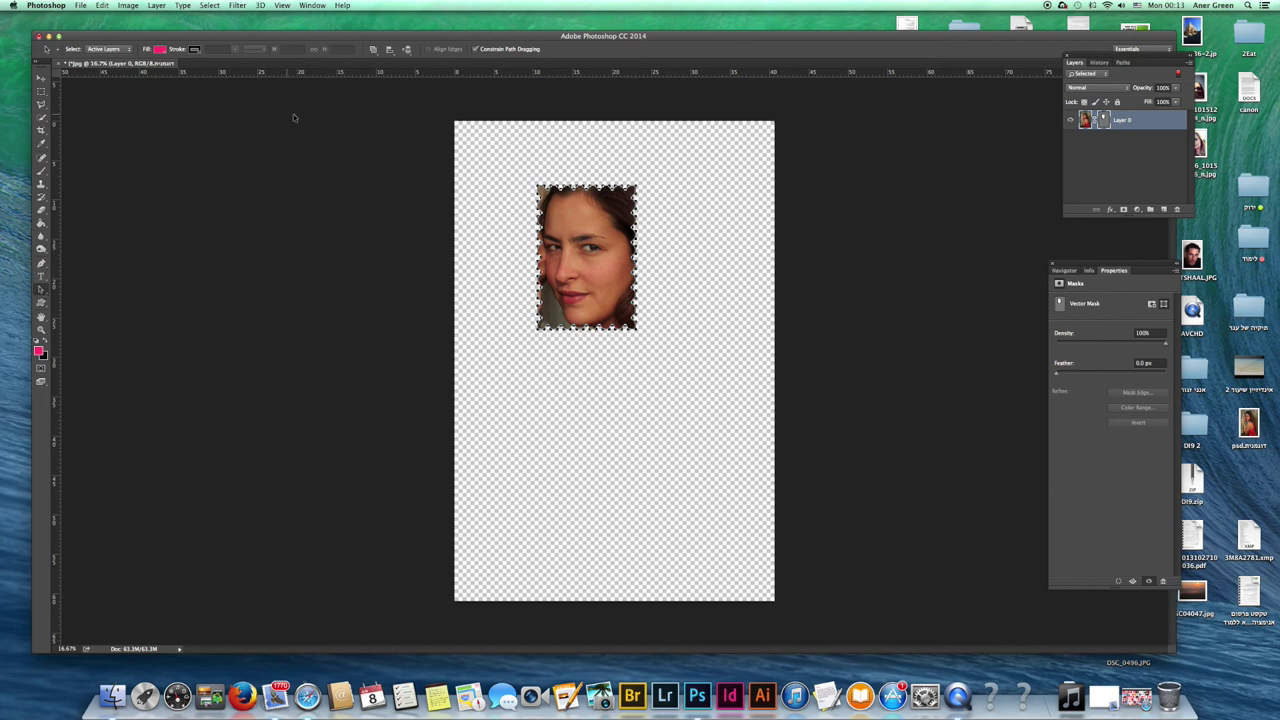
pyautogui.click(373, 49)
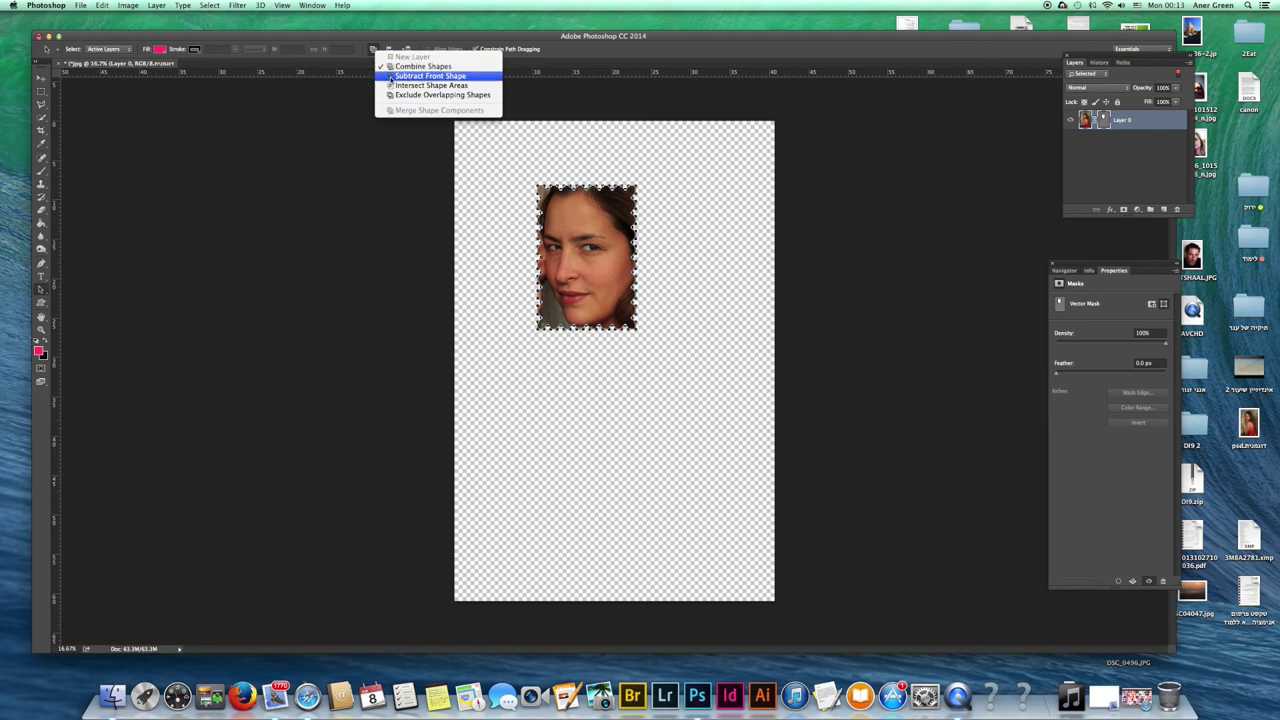
pyautogui.click(391, 77)
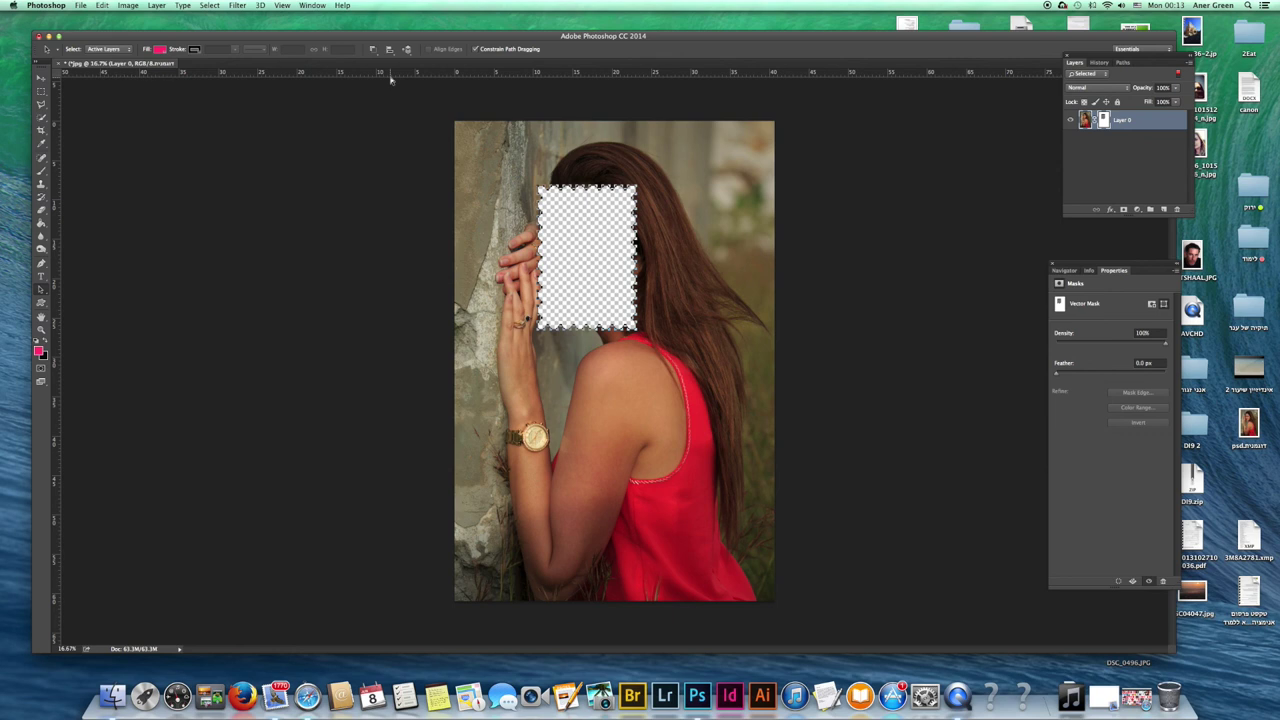
# Duplicate the masked photo layer and move the copy down and to the right
pyautogui.press('super+j')
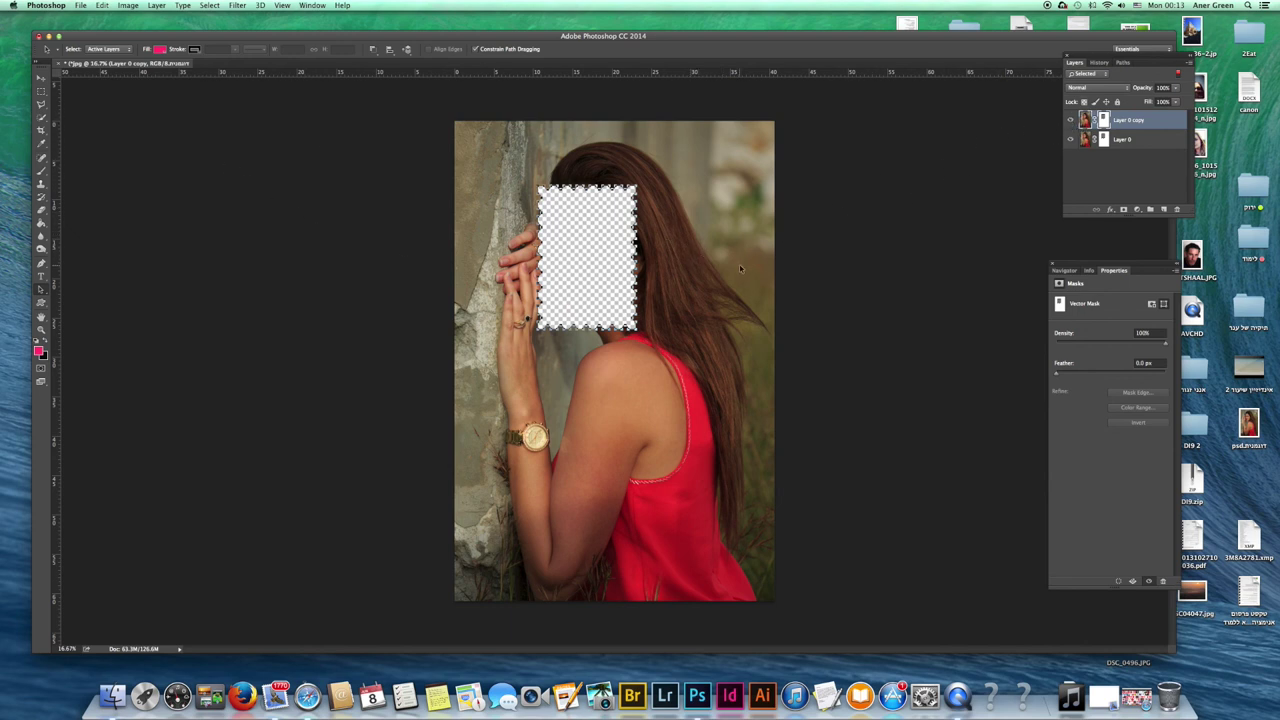
pyautogui.press('v')
pyautogui.moveTo(677, 263); pyautogui.dragTo(783, 346)
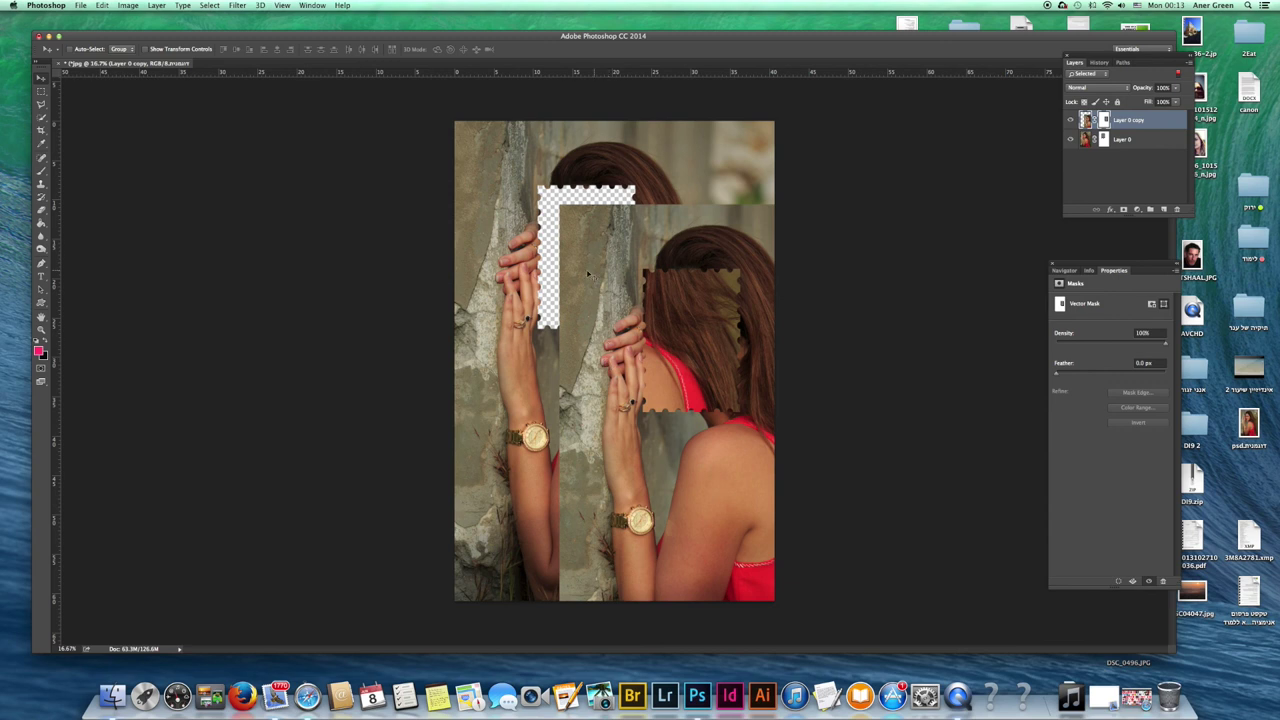
# Set the path operation of the copied layer's stamp mask to Combine Shapes
pyautogui.click(41, 289)
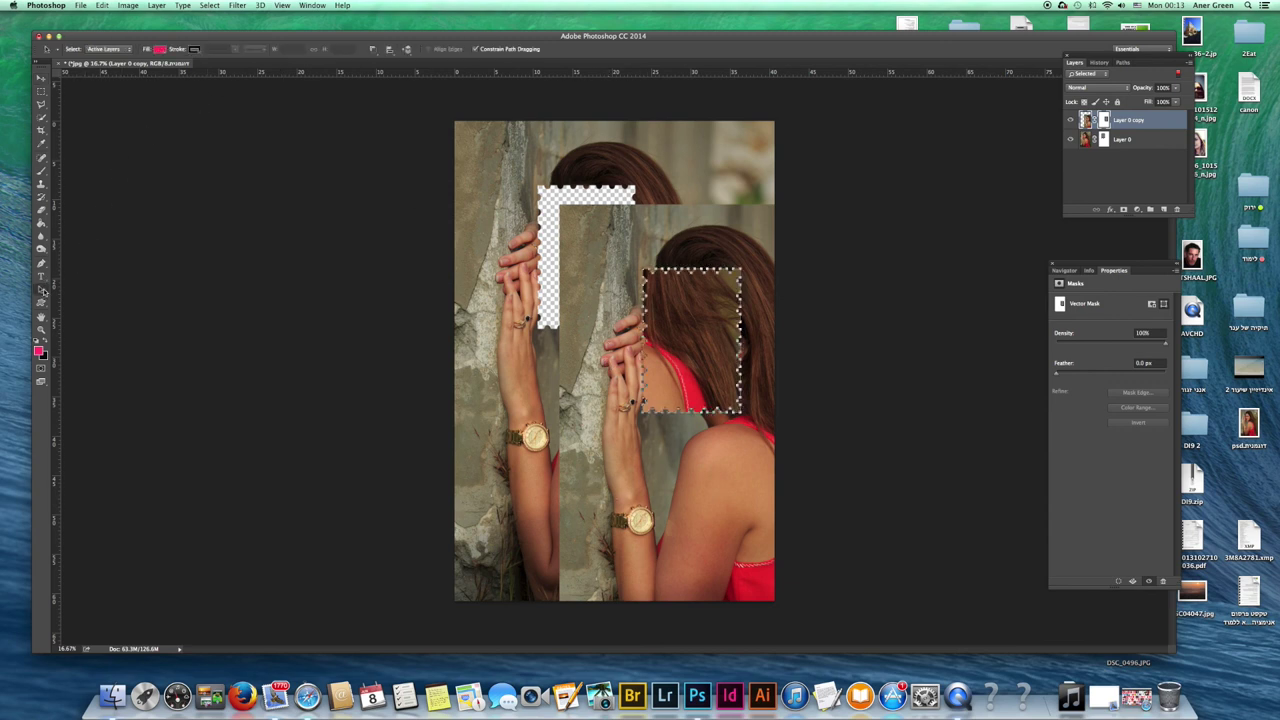
pyautogui.click(372, 49)
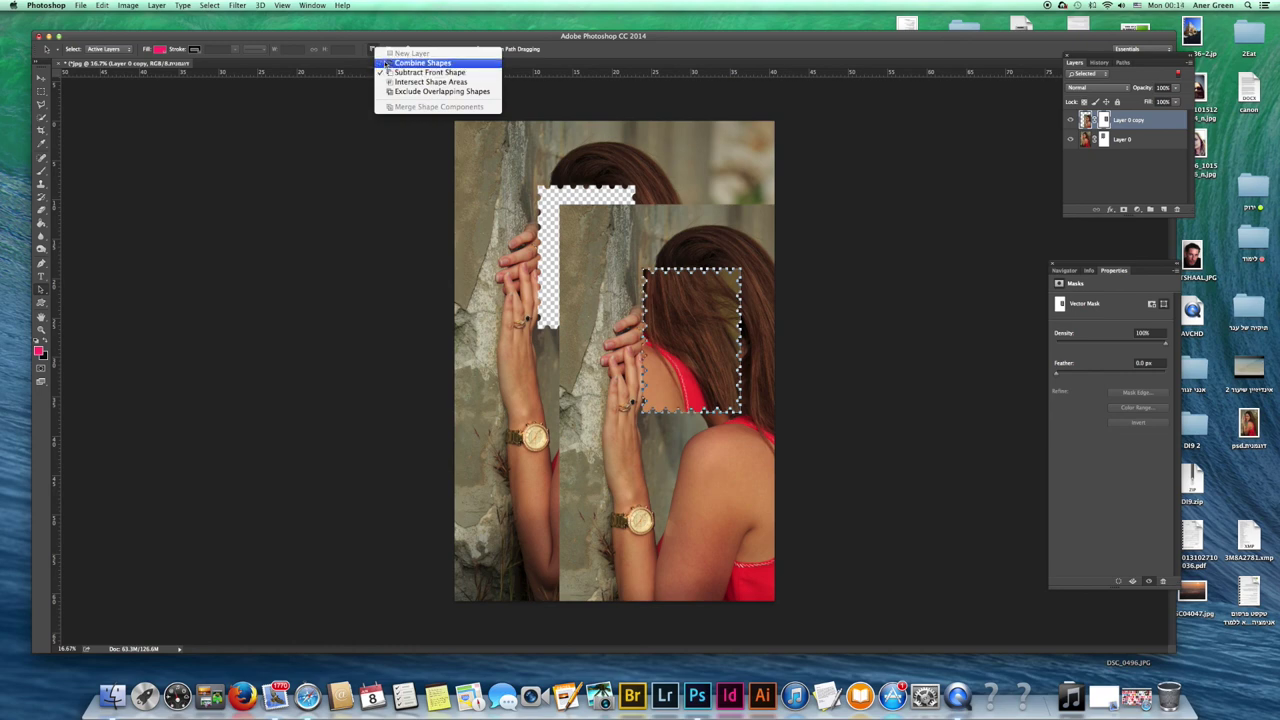
pyautogui.click(422, 63)
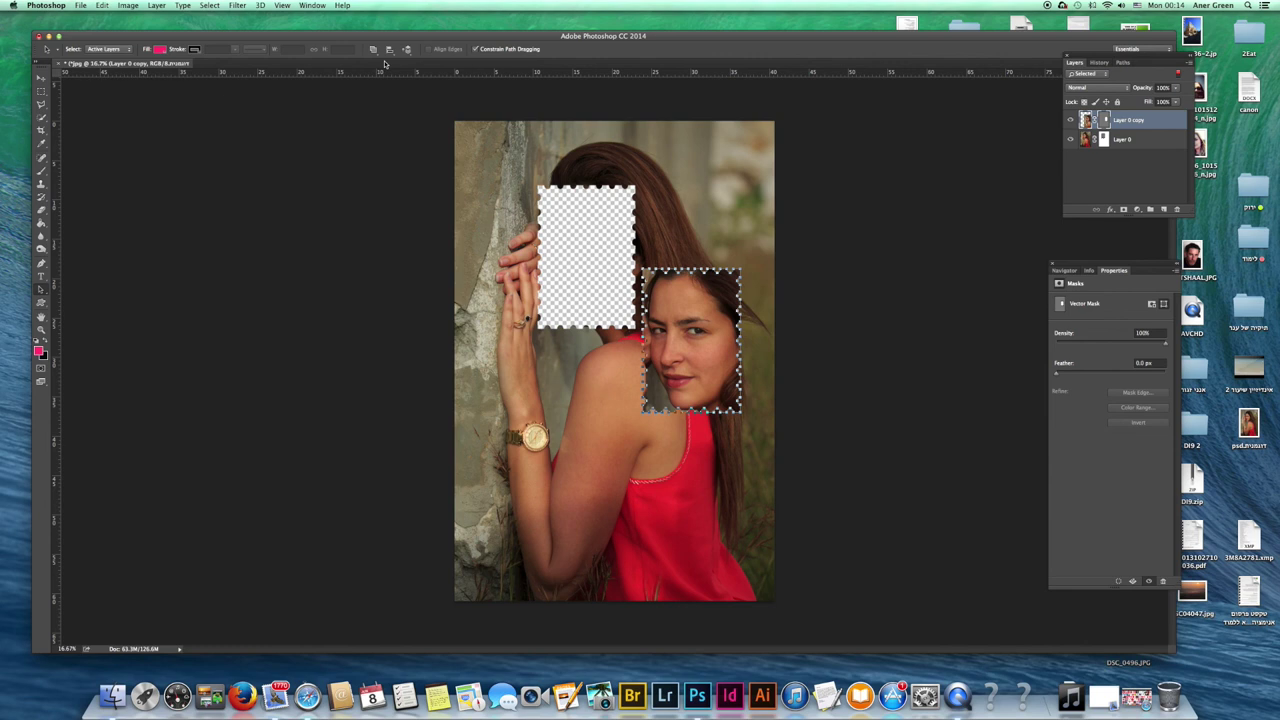
# Try the copy's stamp path lower over the arm and move it back around the face
pyautogui.click(714, 170)
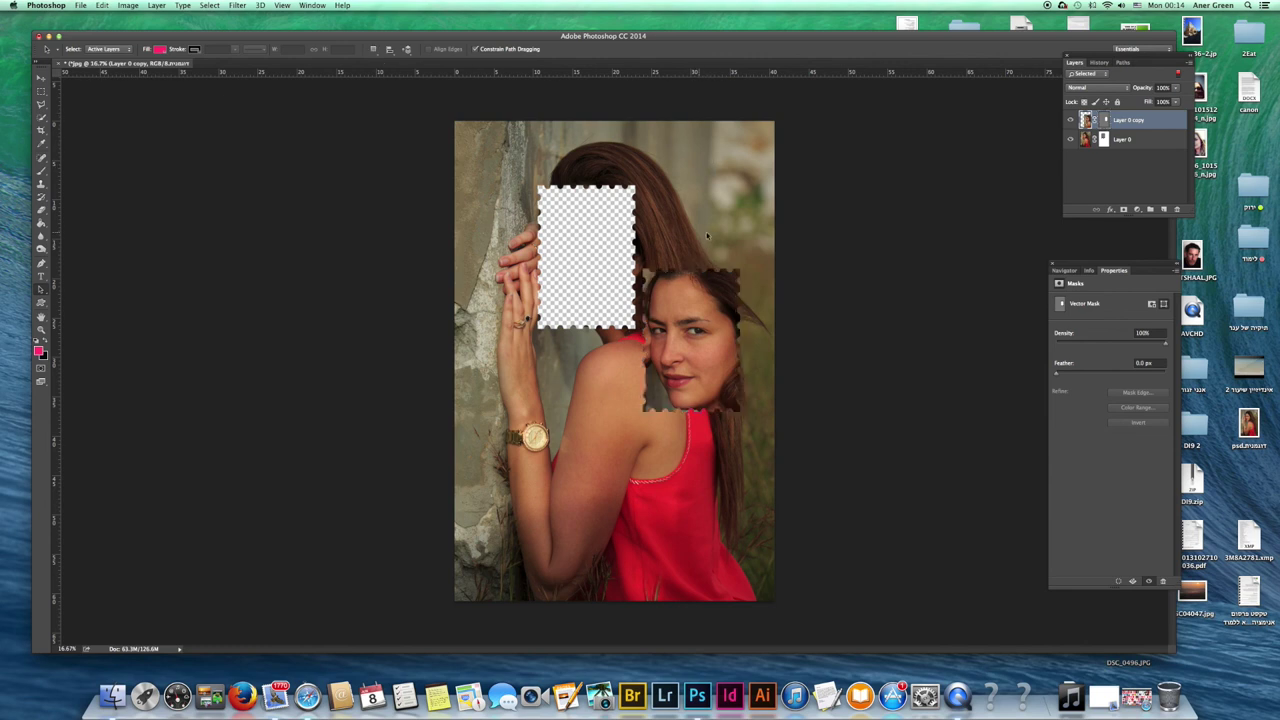
pyautogui.moveTo(701, 315); pyautogui.dragTo(669, 383)
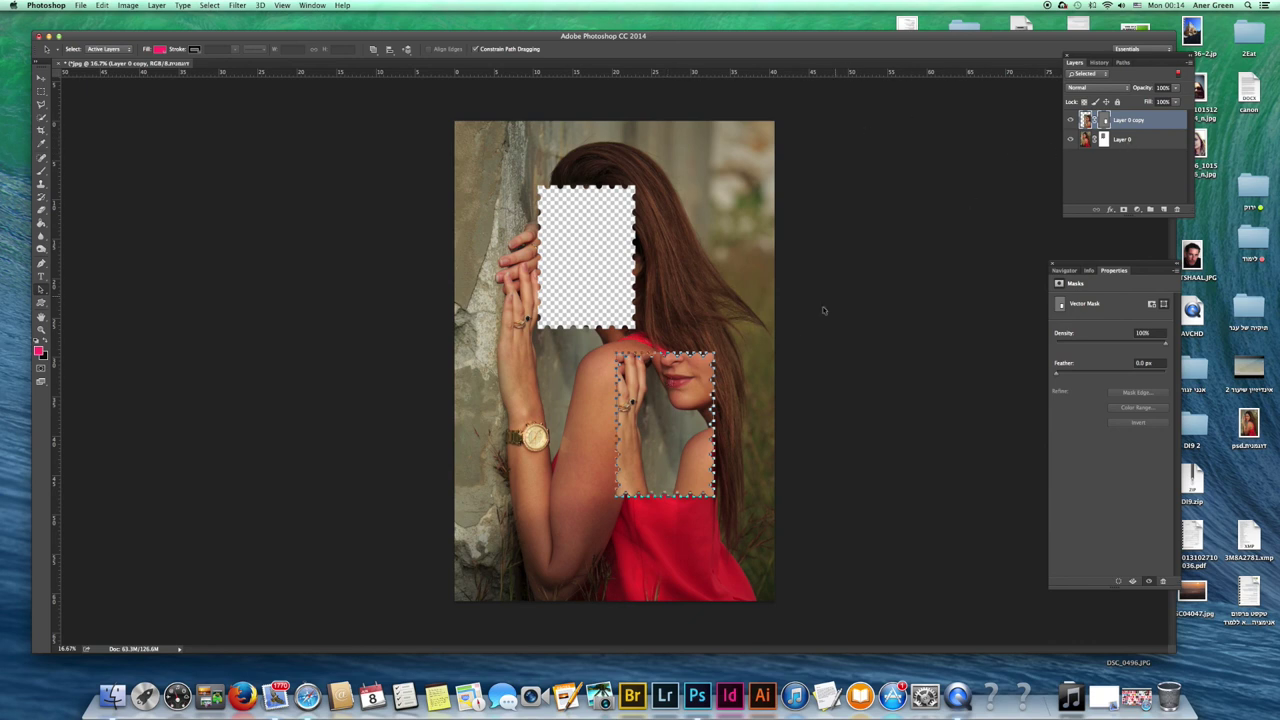
pyautogui.moveTo(660, 424); pyautogui.dragTo(692, 349)
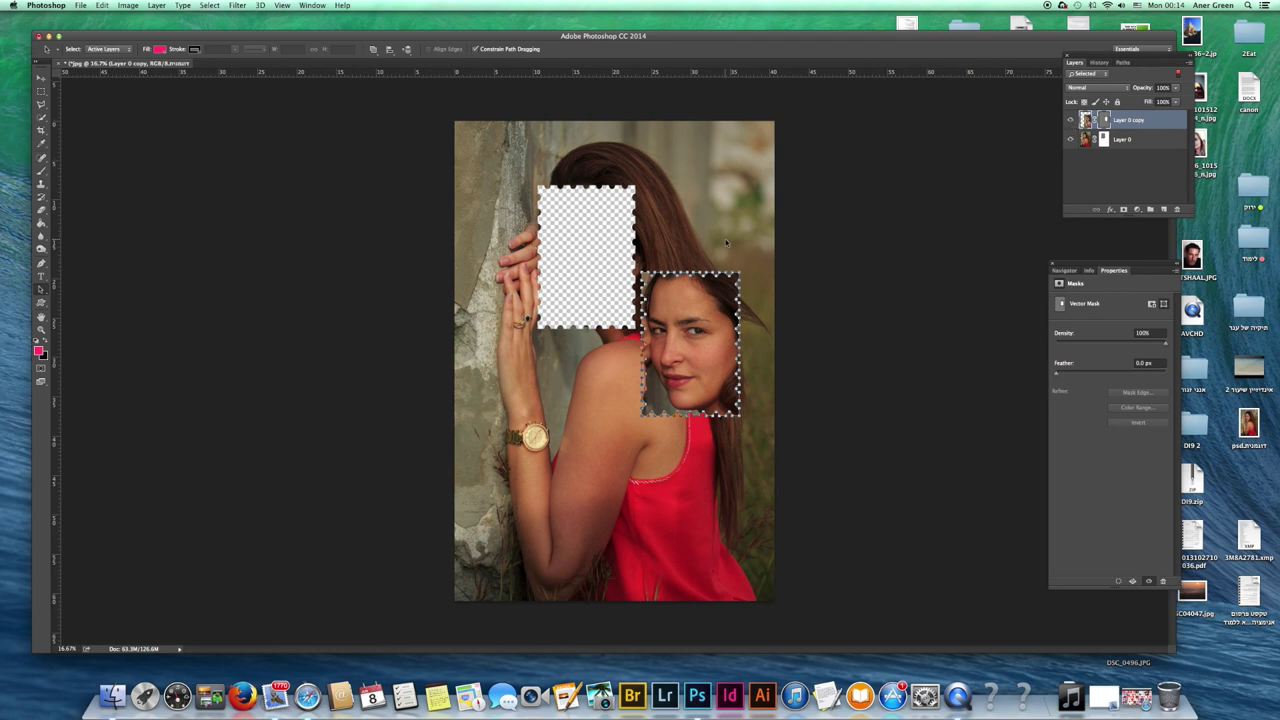
# Move the stamp-shaped face copy up beside the head, near the photo's upper-right corner
pyautogui.press('v')
pyautogui.moveTo(739, 250); pyautogui.dragTo(728, 141)
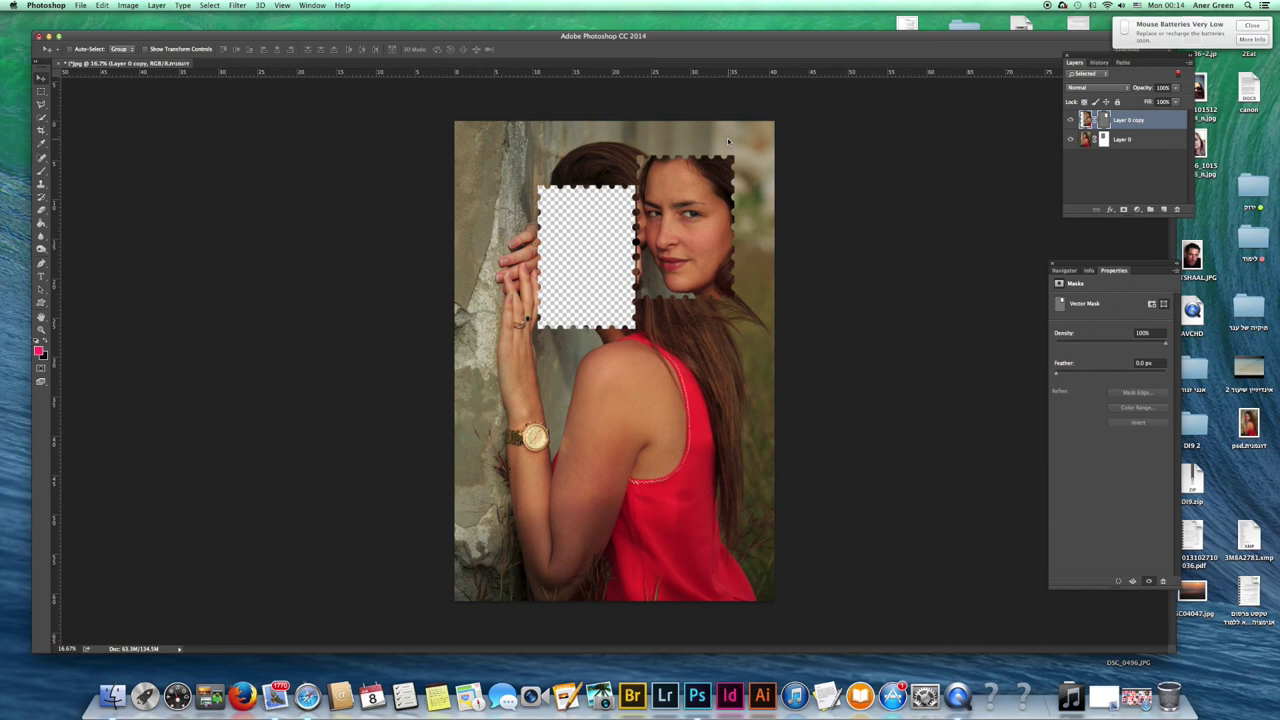
pyautogui.moveTo(760, 152)
pyautogui.mouseDown()
pyautogui.moveTo(786, 134)
pyautogui.moveTo(766, 131)
pyautogui.mouseUp()
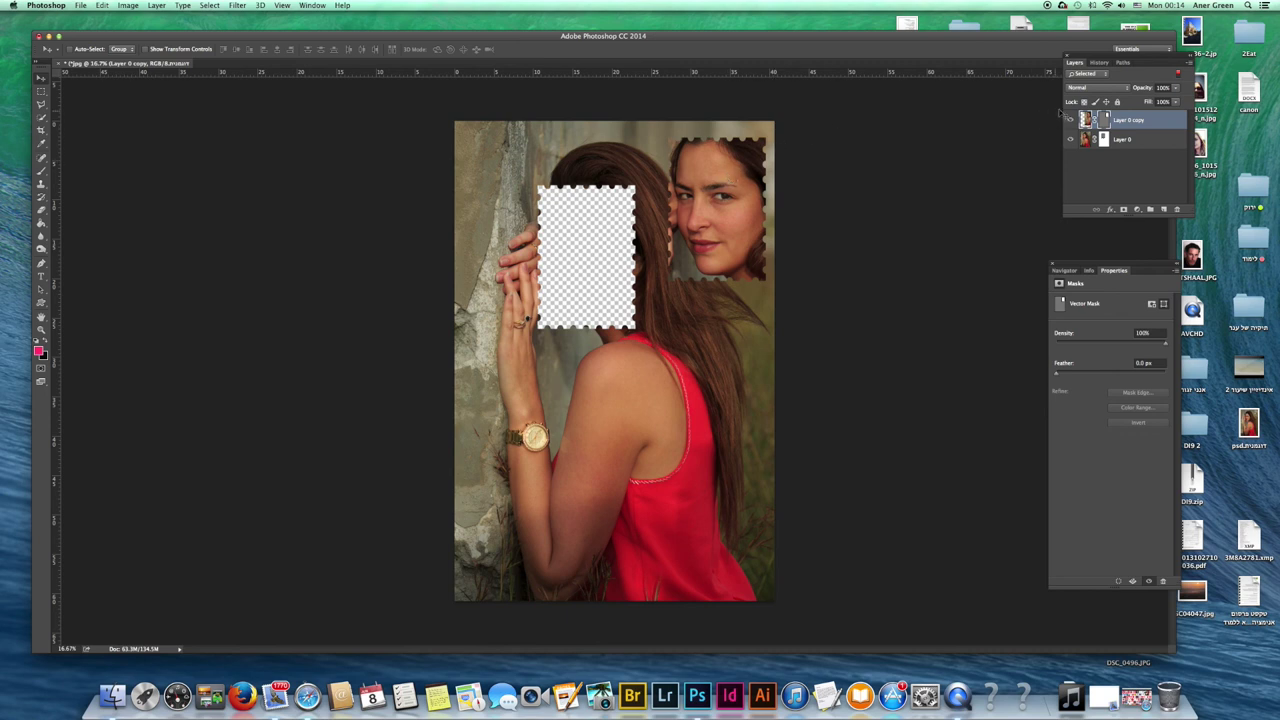
# Restore the photo to its opened state, discarding both stamp-masked layers
pyautogui.click(1101, 64)
pyautogui.scroll(5, 1103, 98)
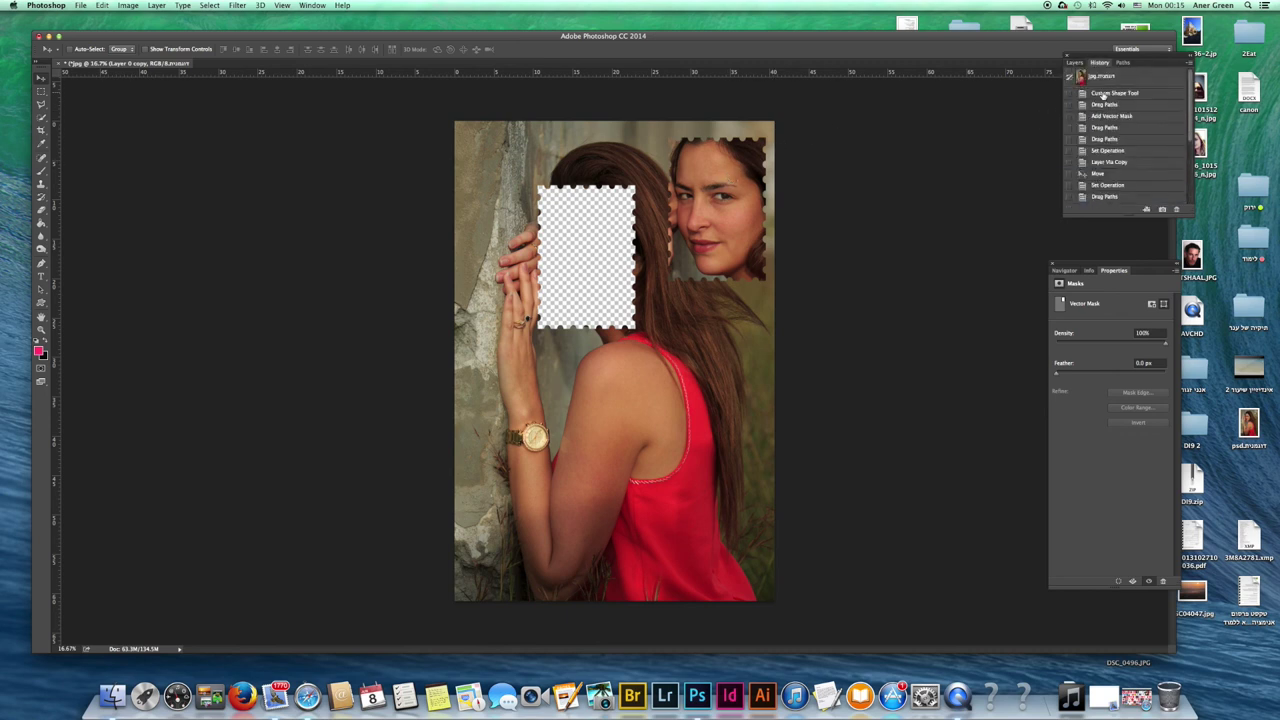
pyautogui.click(1099, 78)
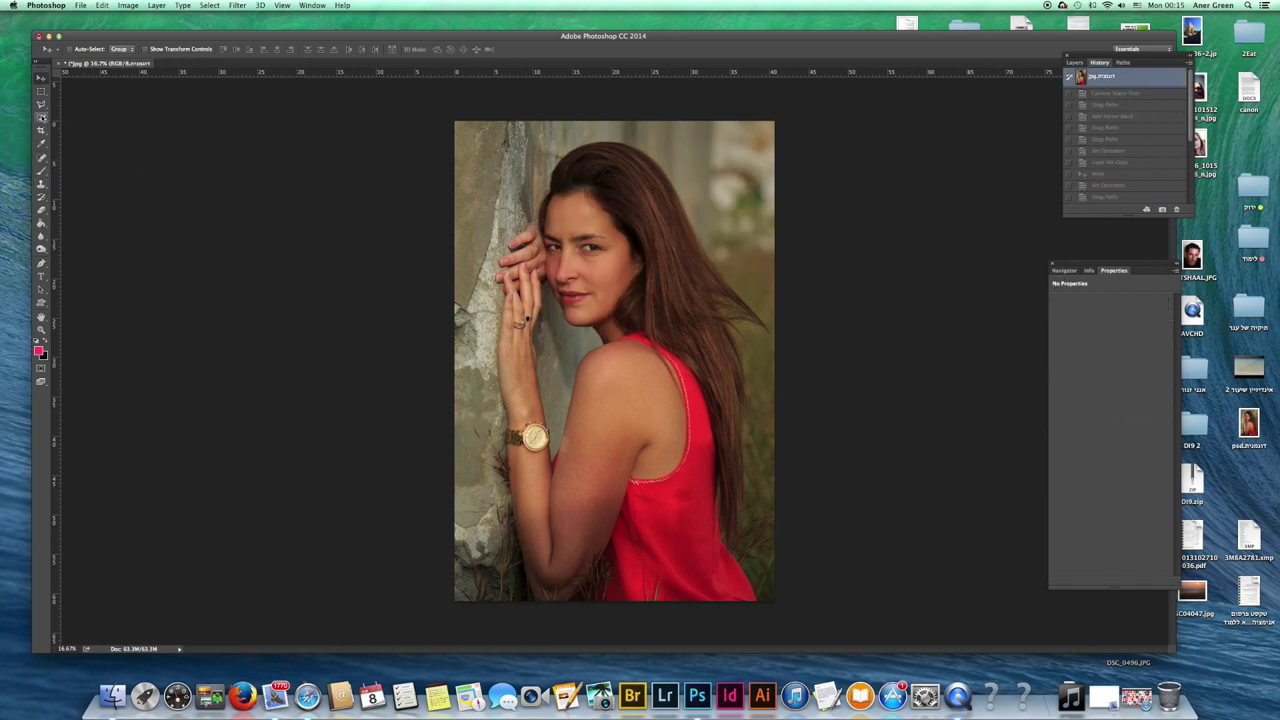
# Make a rectangular selection from the forehead down to the watch and convert it to a work path
pyautogui.click(41, 104)
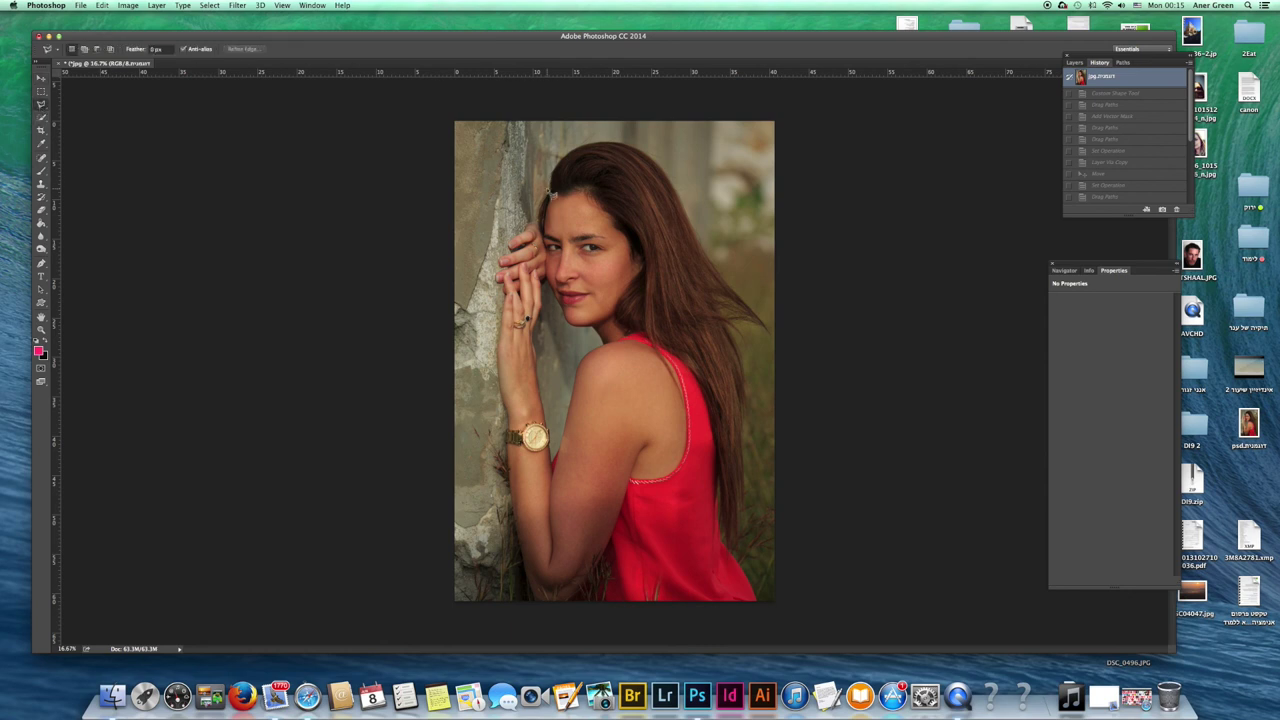
pyautogui.click(41, 91)
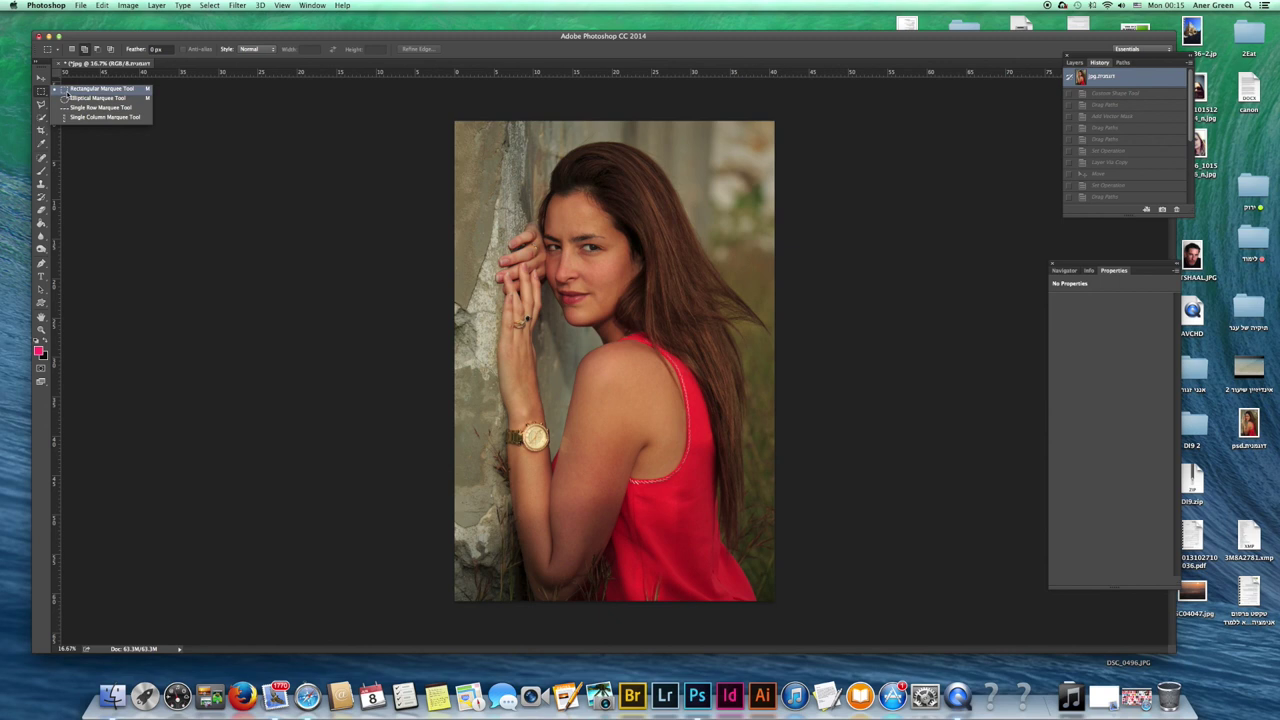
pyautogui.click(67, 90)
pyautogui.moveTo(525, 195); pyautogui.dragTo(697, 455)
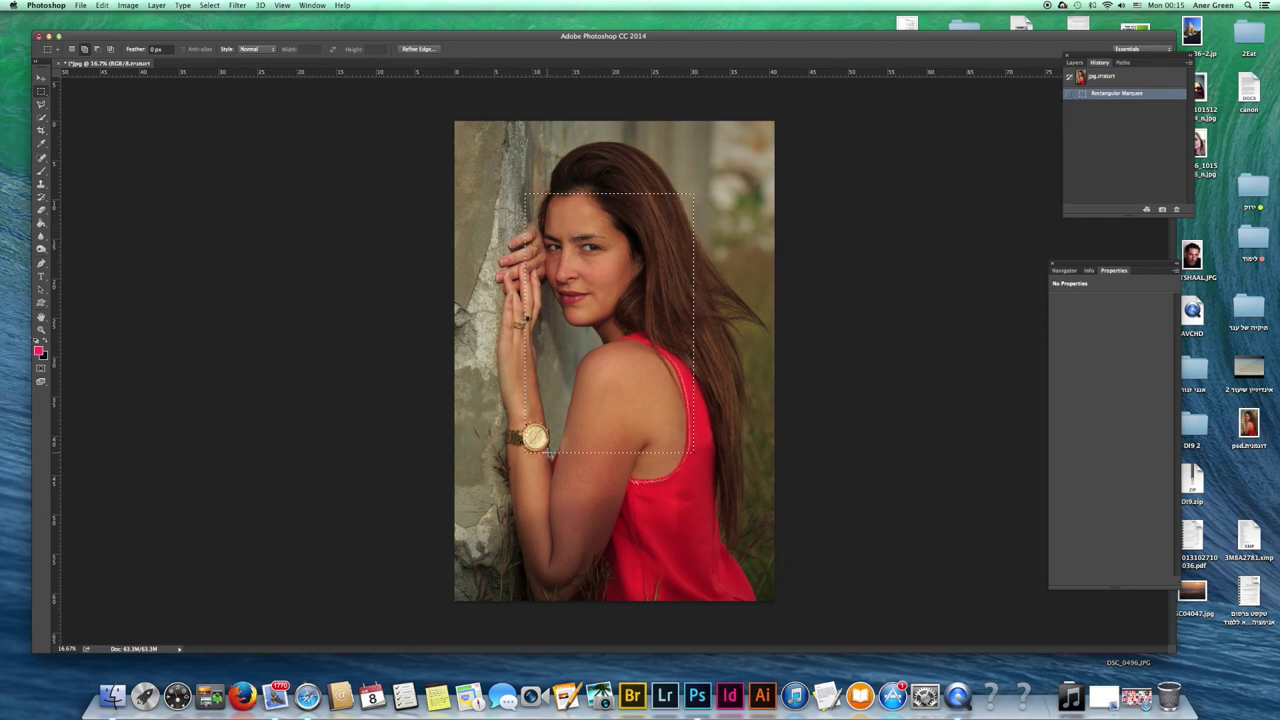
pyautogui.click(1123, 62)
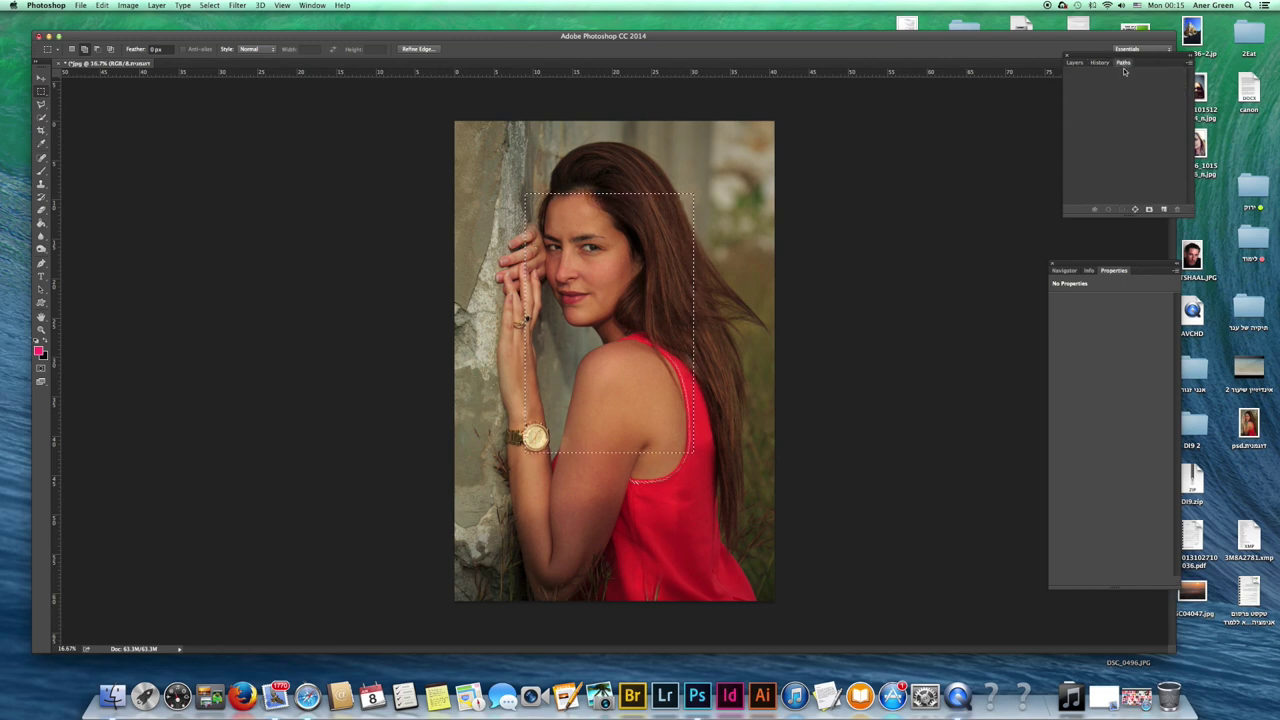
pyautogui.click(1135, 211)
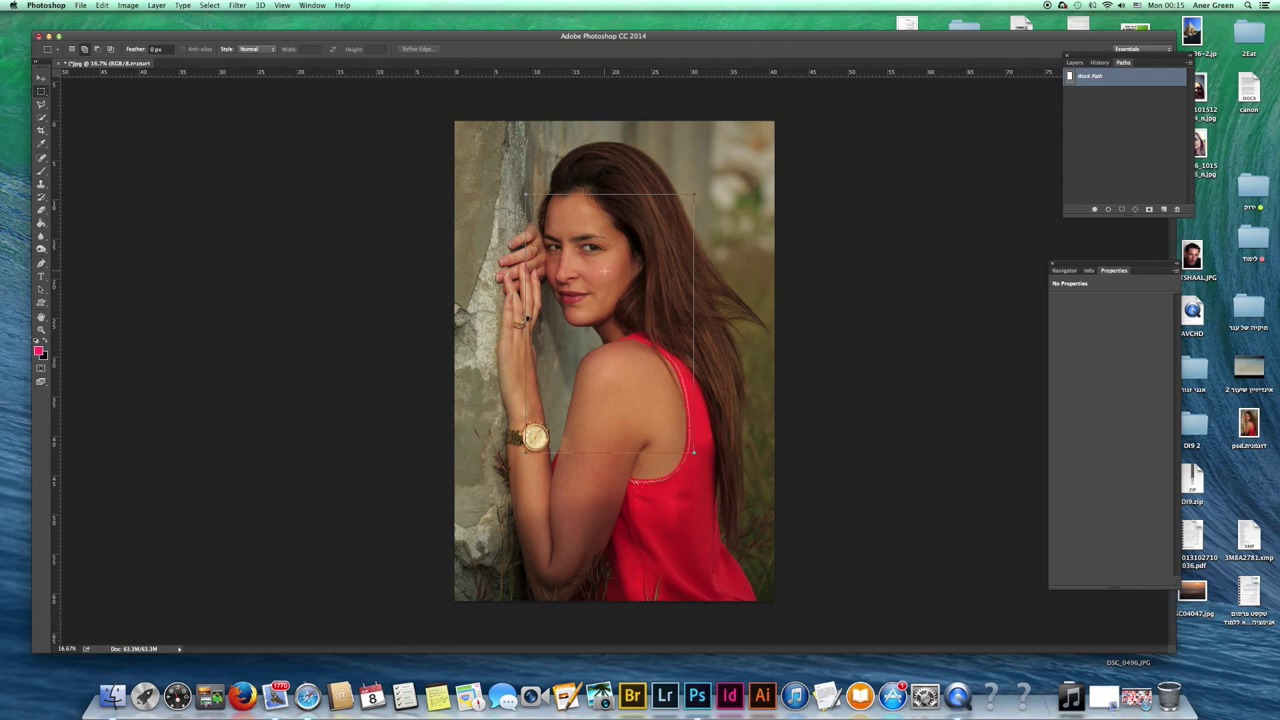
# Create a vector mask on the photo from the rectangular work path
pyautogui.press('a')
pyautogui.rightClick(574, 247)
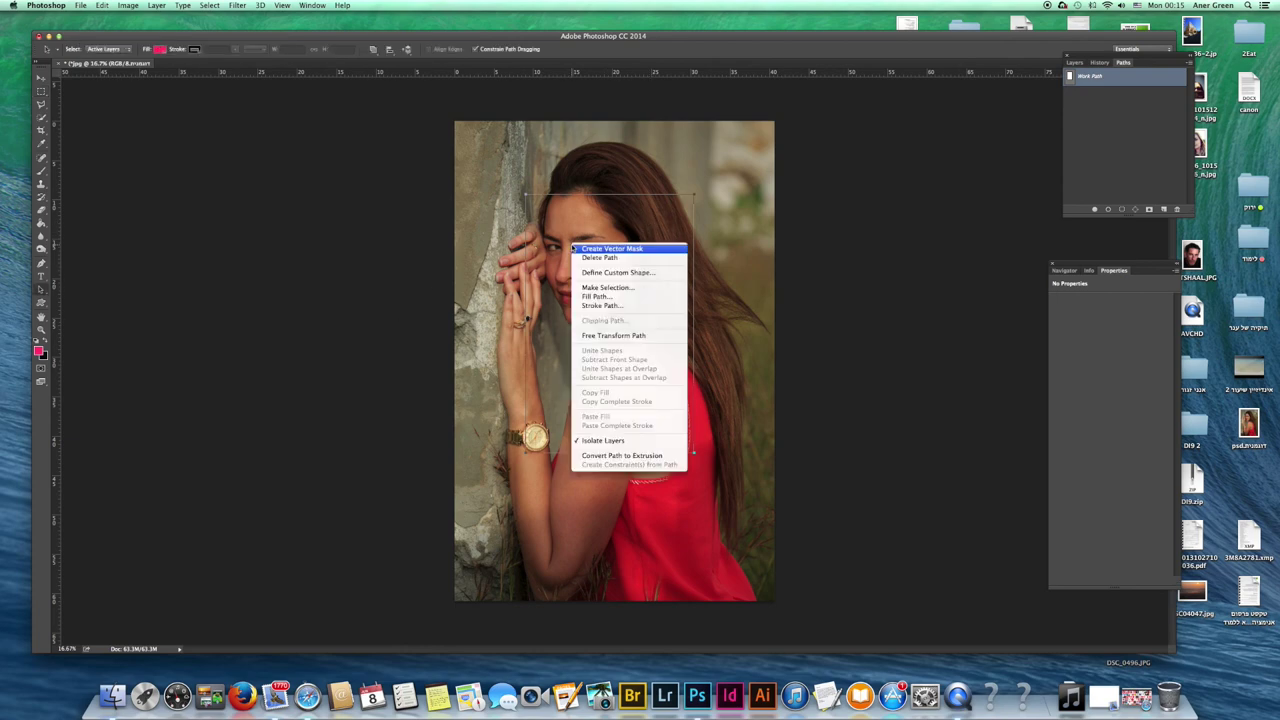
pyautogui.click(576, 248)
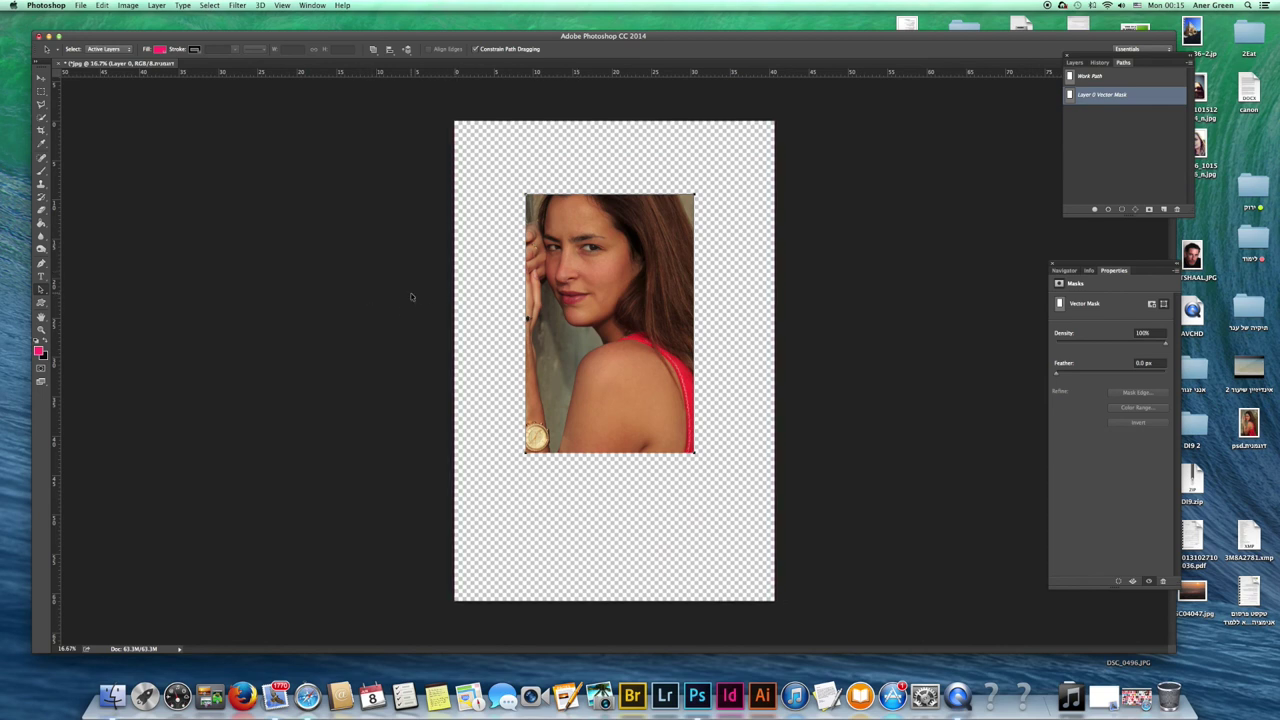
# Undo the rectangular vector mask and work path, and restore the photo to its opened state
pyautogui.moveTo(41, 302); pyautogui.dragTo(65, 300)
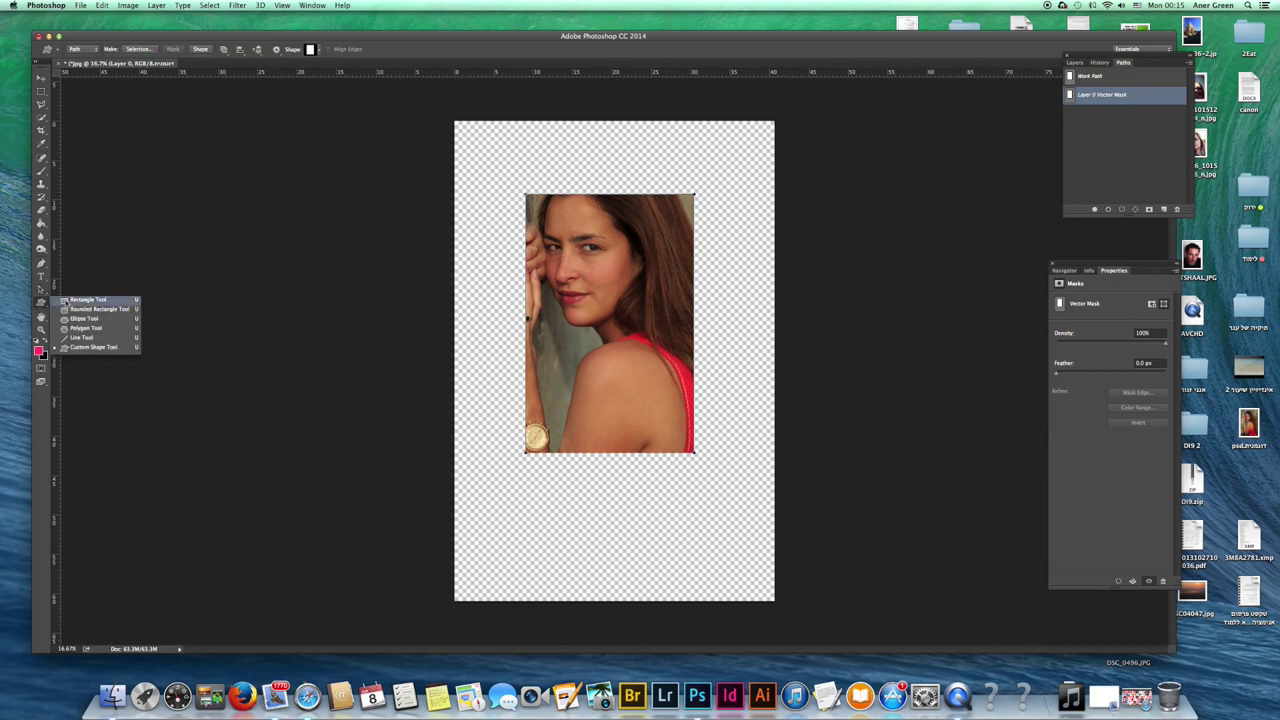
pyautogui.click(41, 303)
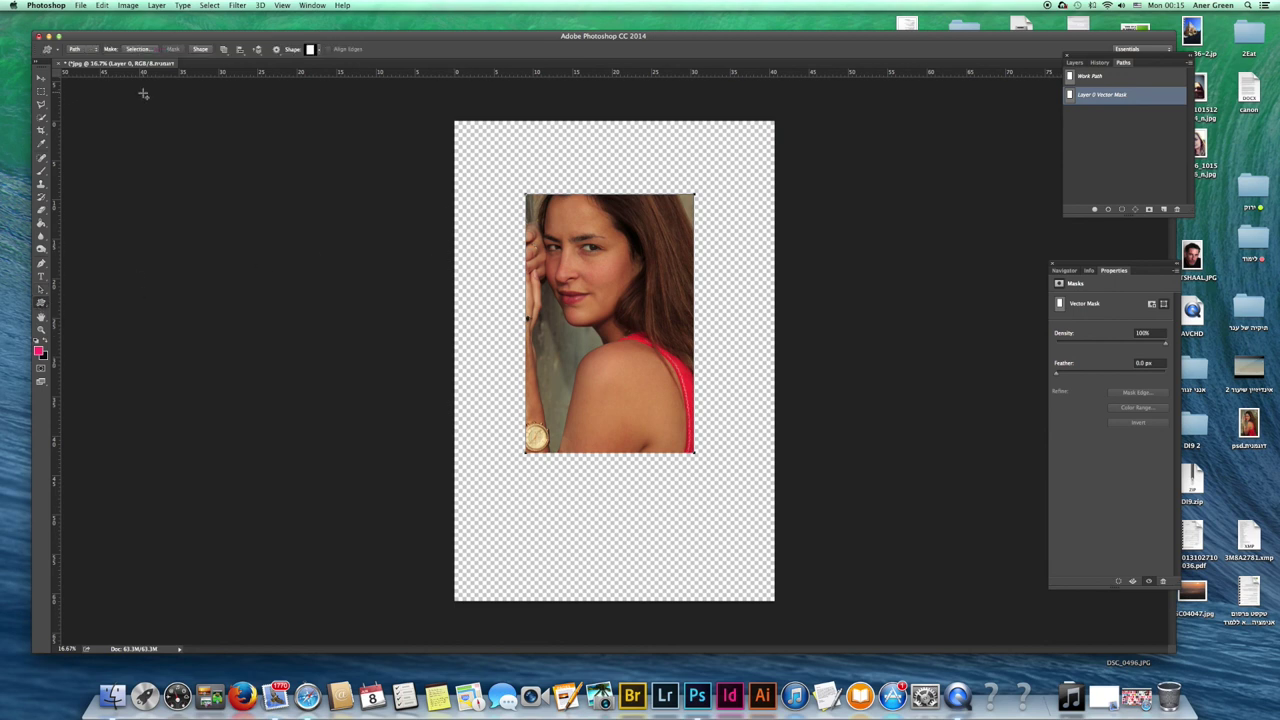
pyautogui.press('super+alt+z')
pyautogui.press('super+alt+z')
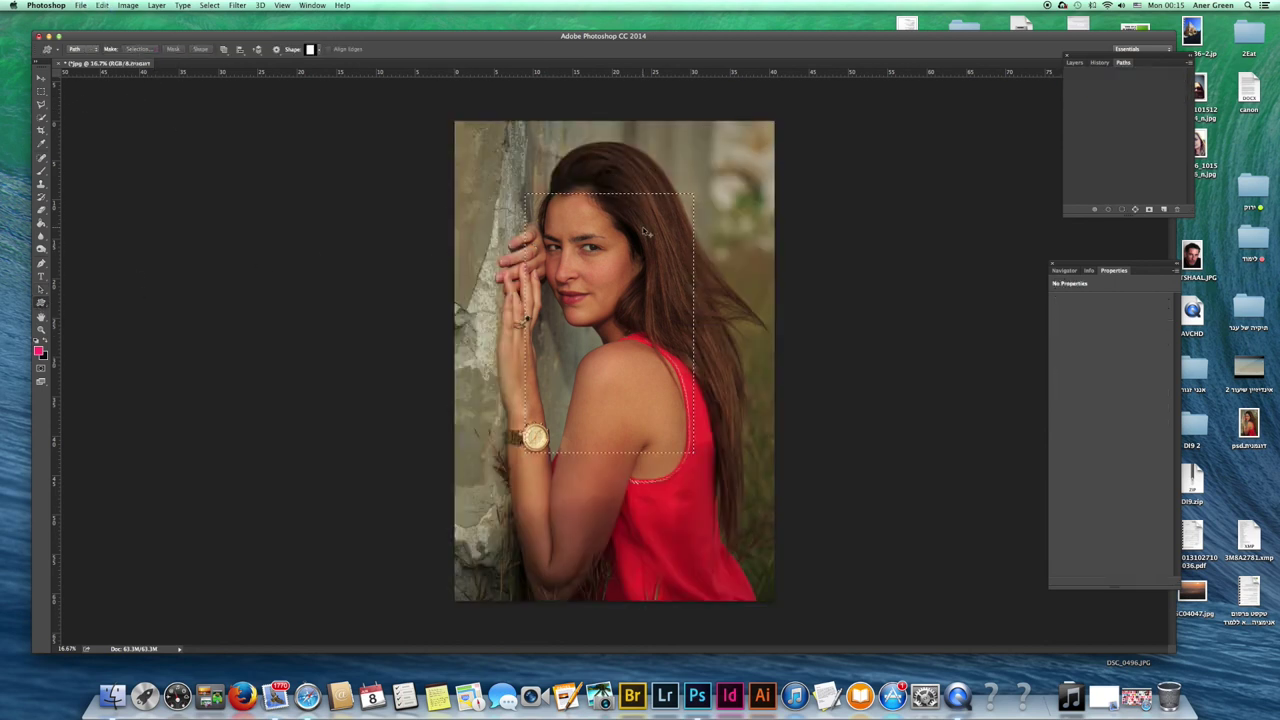
pyautogui.click(1074, 62)
pyautogui.click(1099, 62)
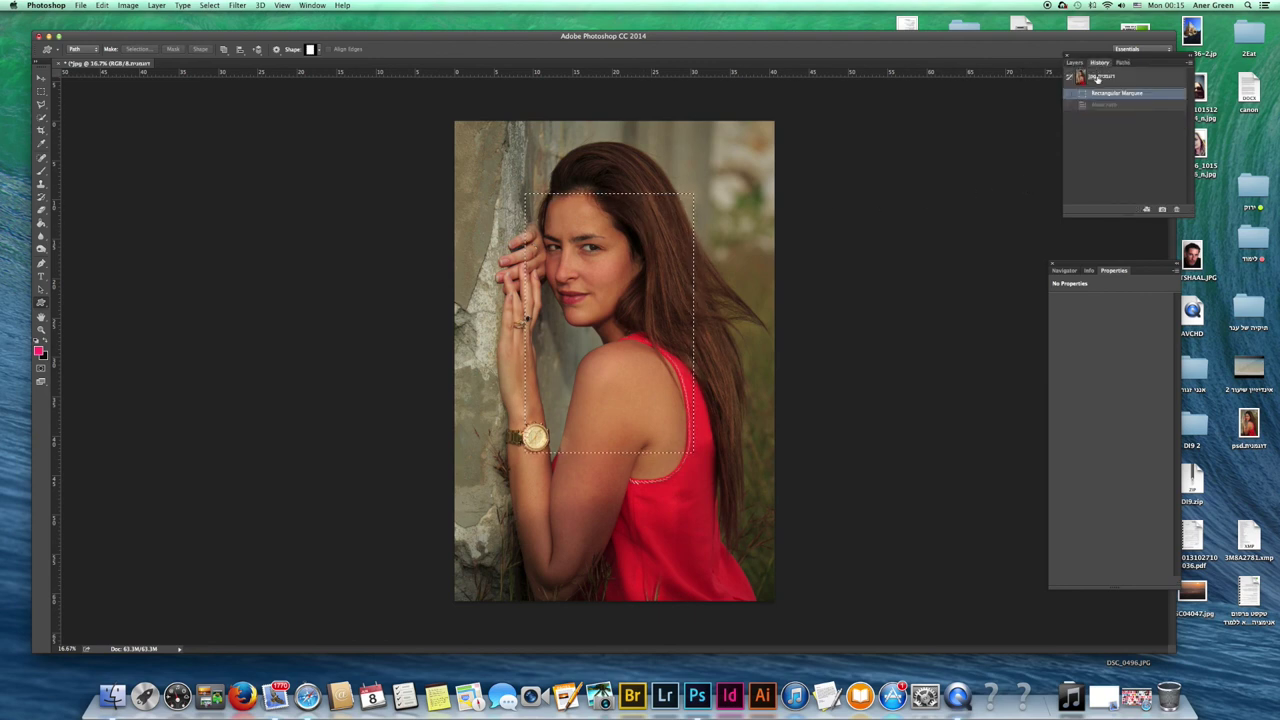
pyautogui.click(1097, 78)
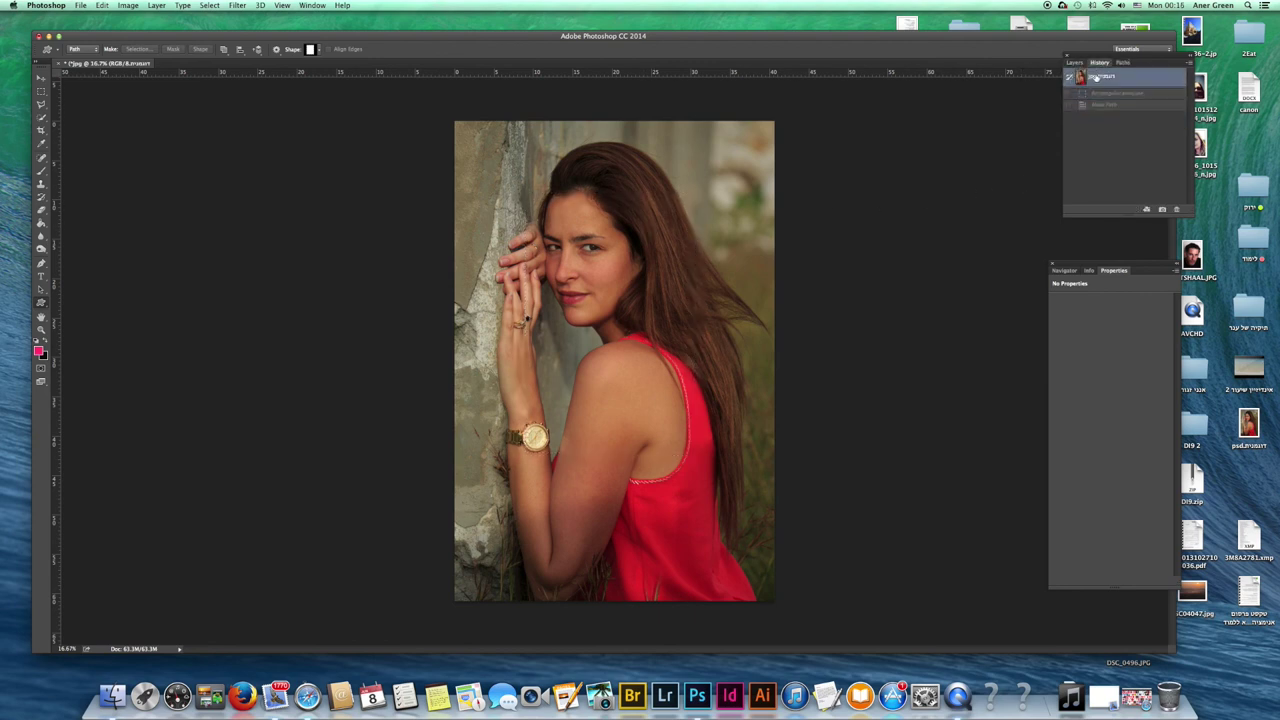
# Select the woman's face with the Quick Selection tool, keeping the hair out, and convert the selection to a work path
pyautogui.click(42, 117)
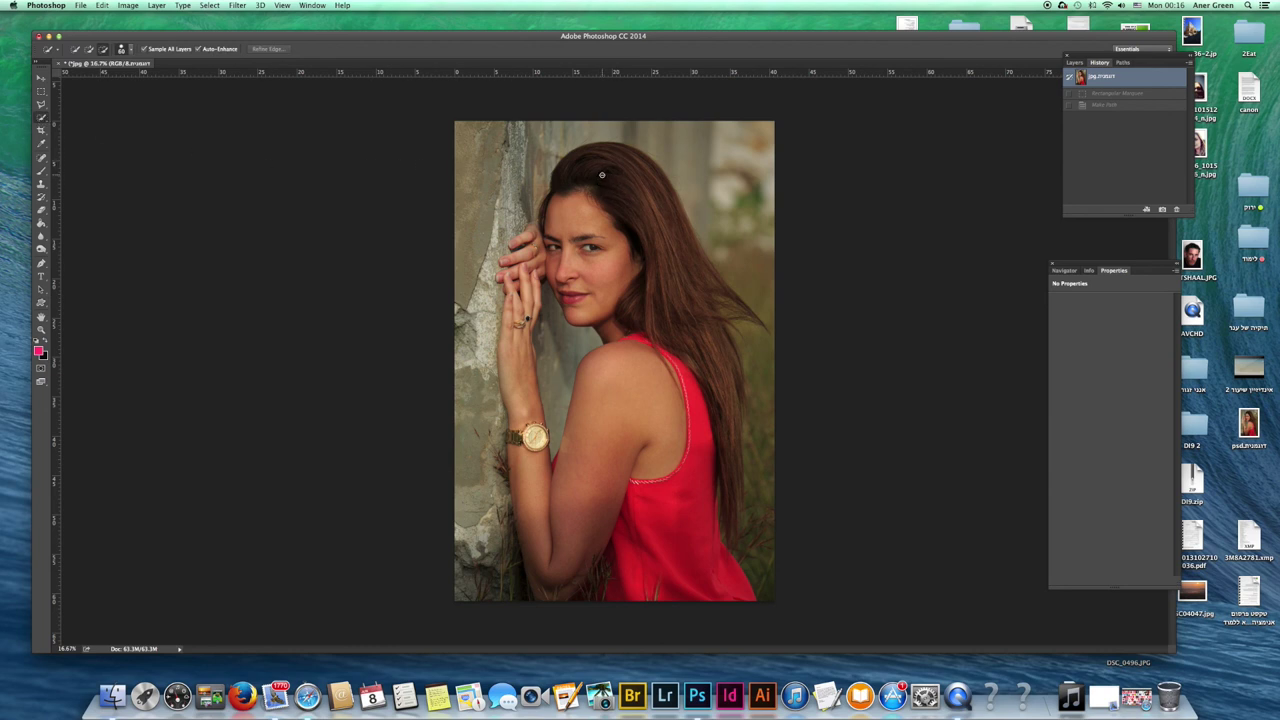
pyautogui.click(1074, 62)
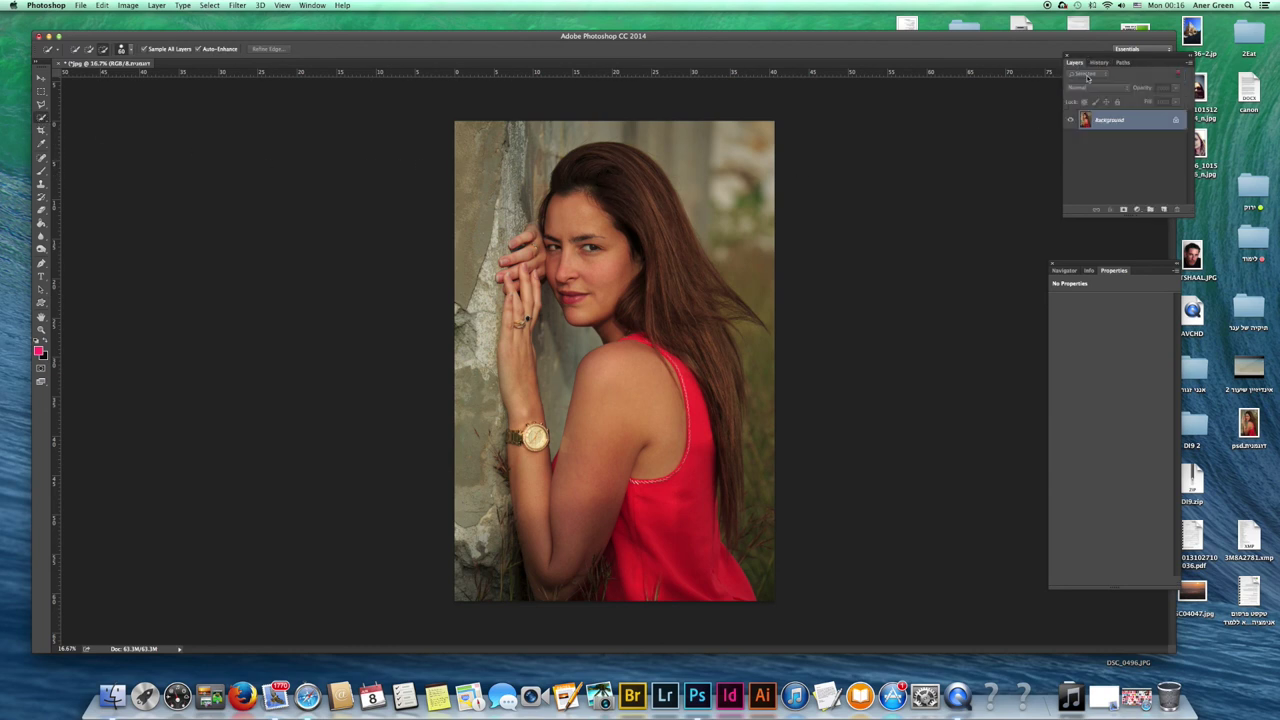
pyautogui.moveTo(610, 184)
pyautogui.mouseDown()
pyautogui.moveTo(561, 196)
pyautogui.moveTo(550, 238)
pyautogui.moveTo(587, 262)
pyautogui.moveTo(592, 300)
pyautogui.moveTo(628, 287)
pyautogui.moveTo(640, 265)
pyautogui.moveTo(628, 236)
pyautogui.mouseUp()
pyautogui.press('super+z')
pyautogui.moveTo(564, 225)
pyautogui.mouseDown()
pyautogui.moveTo(566, 257)
pyautogui.moveTo(587, 292)
pyautogui.moveTo(615, 285)
pyautogui.moveTo(598, 314)
pyautogui.mouseUp()
pyautogui.moveTo(632, 275); pyautogui.dragTo(637, 256)
pyautogui.moveTo(686, 232); pyautogui.dragTo(657, 232)
pyautogui.click(1124, 63)
pyautogui.click(1135, 209)
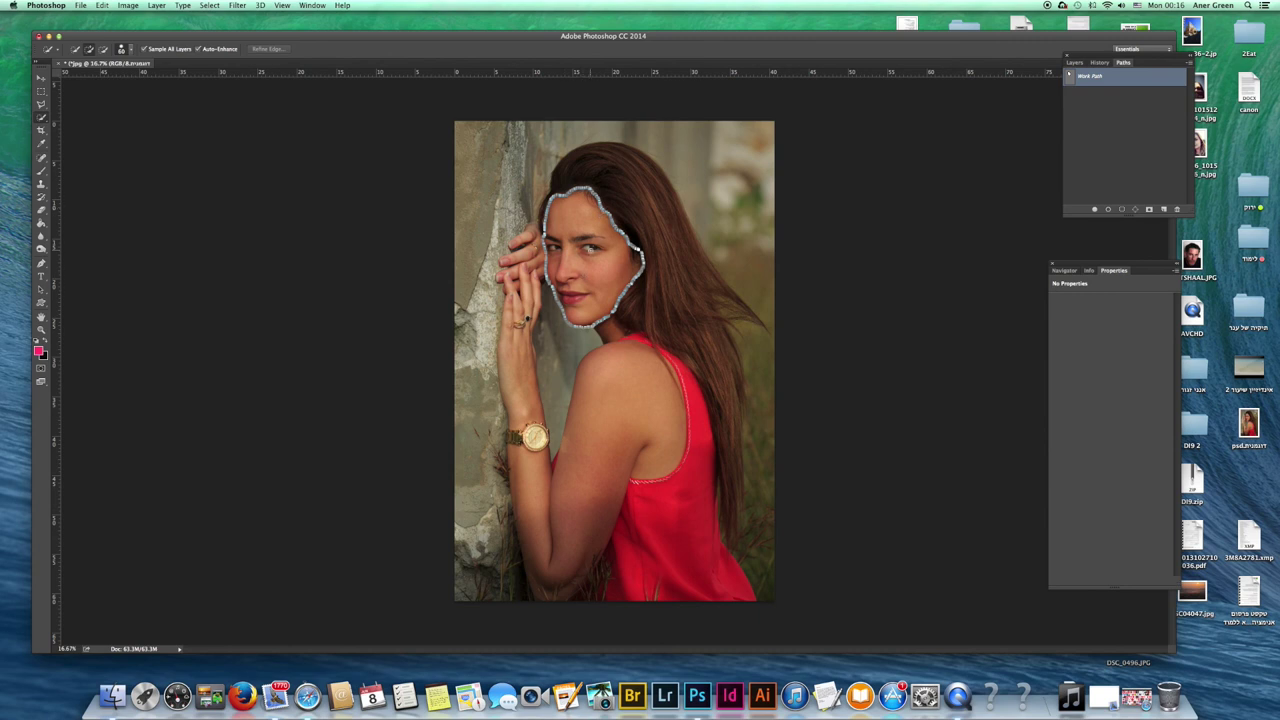
# Create a vector mask on the photo from the face-shaped work path
pyautogui.press('a')
pyautogui.rightClick(585, 253)
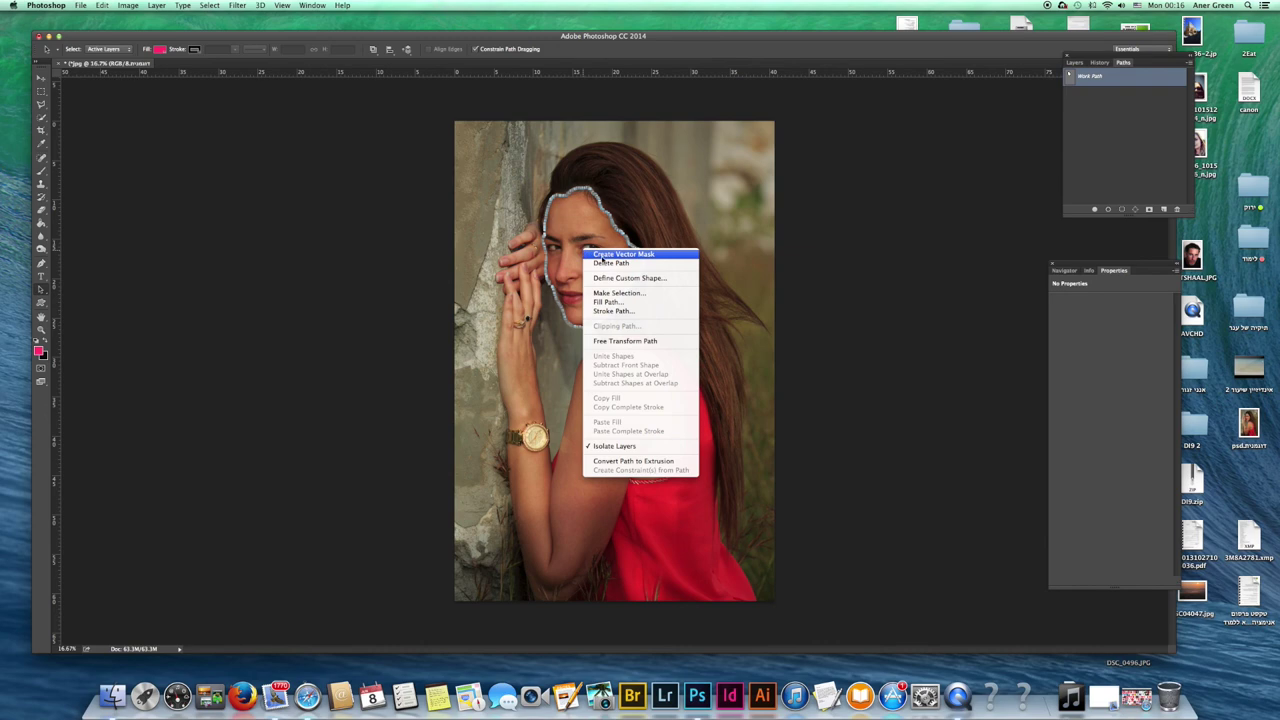
pyautogui.click(601, 255)
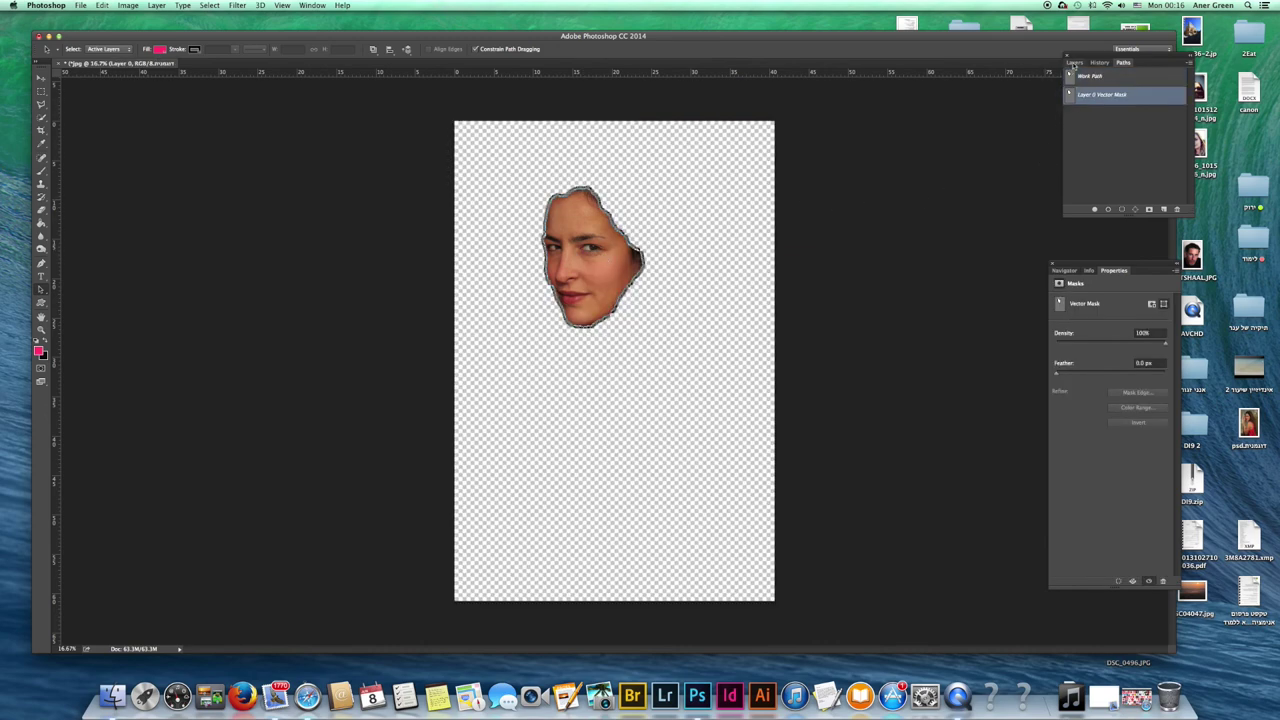
pyautogui.click(1075, 63)
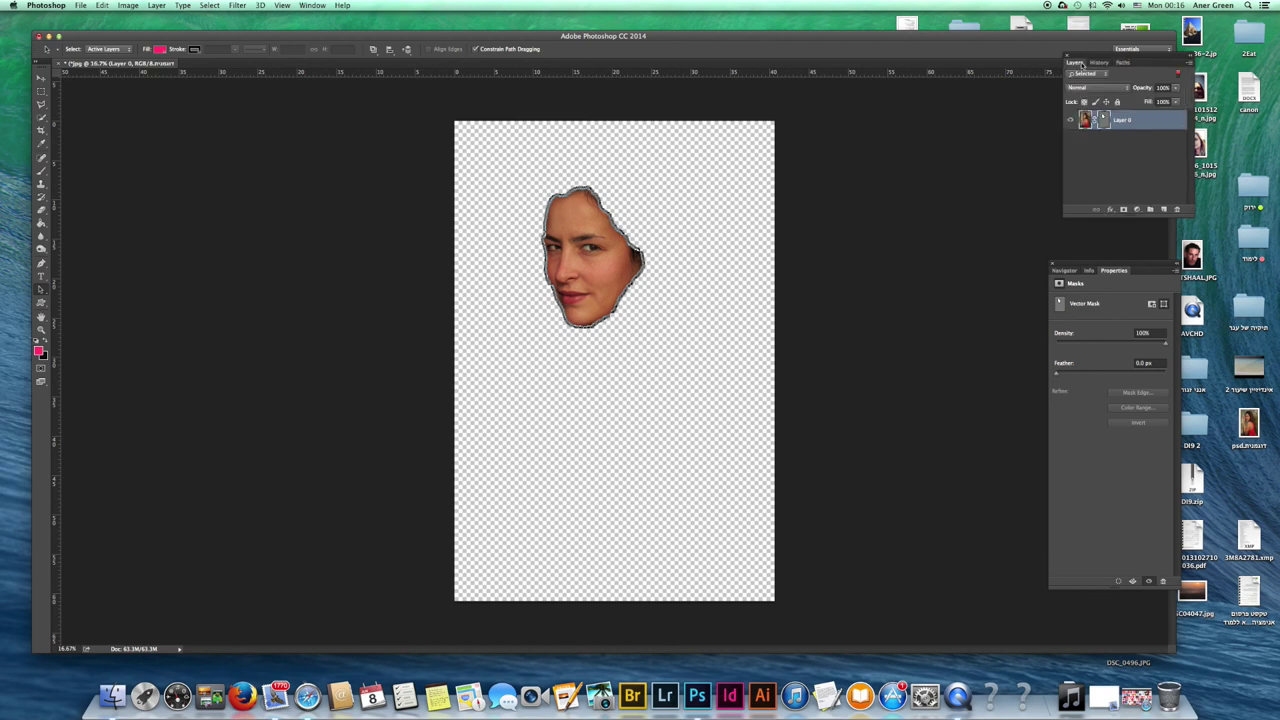
# Set the mask's face path to Subtract Front Shape on the single masked layer, undoing the premature layer duplicate
pyautogui.press('super+j')
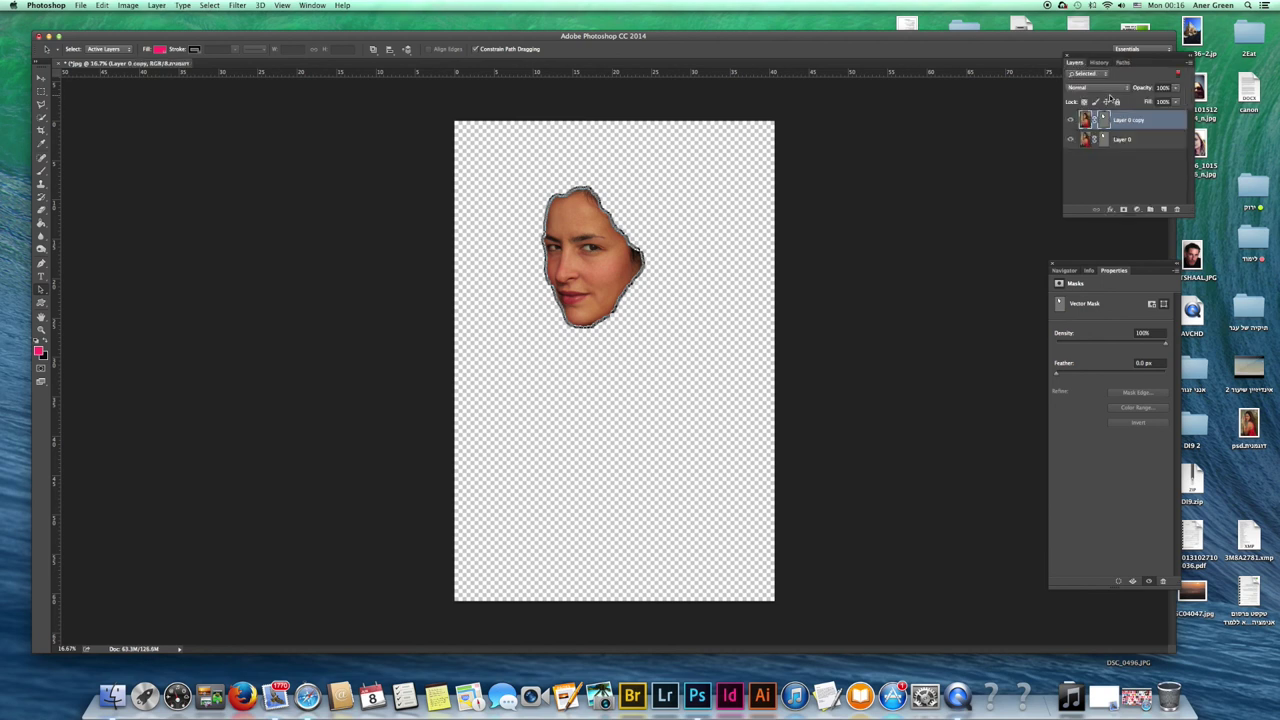
pyautogui.press('super+z')
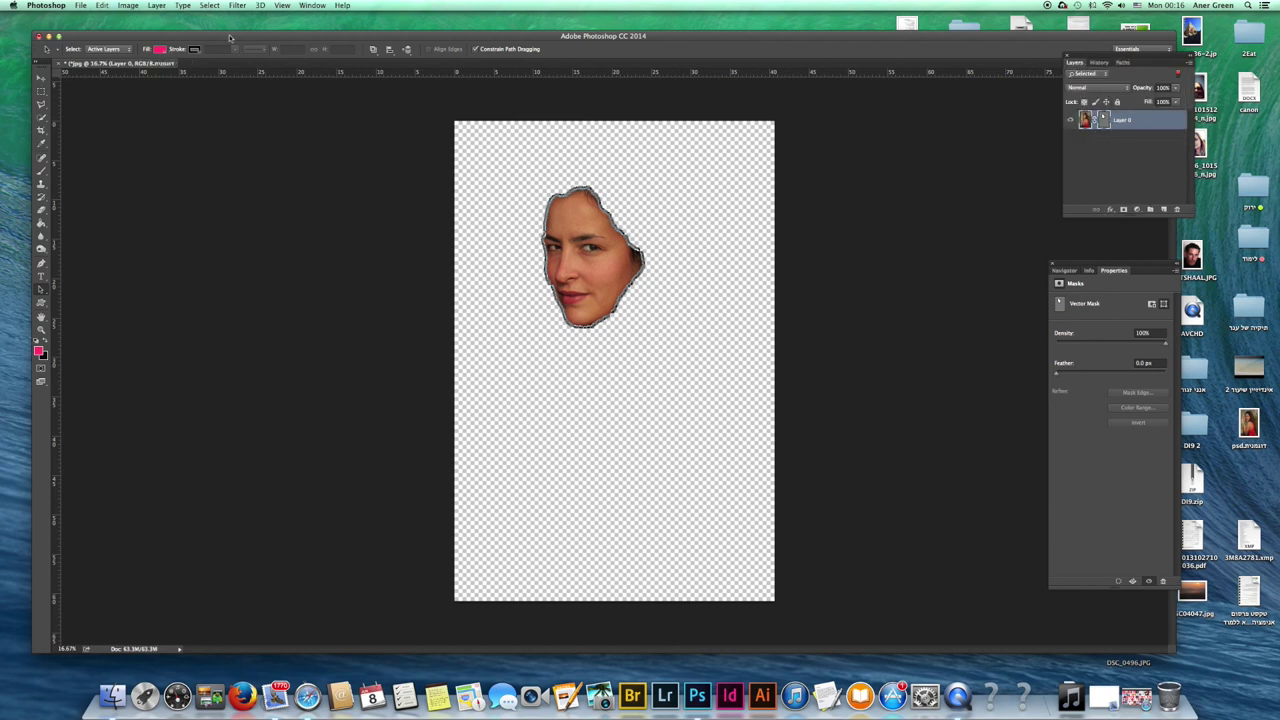
pyautogui.click(373, 49)
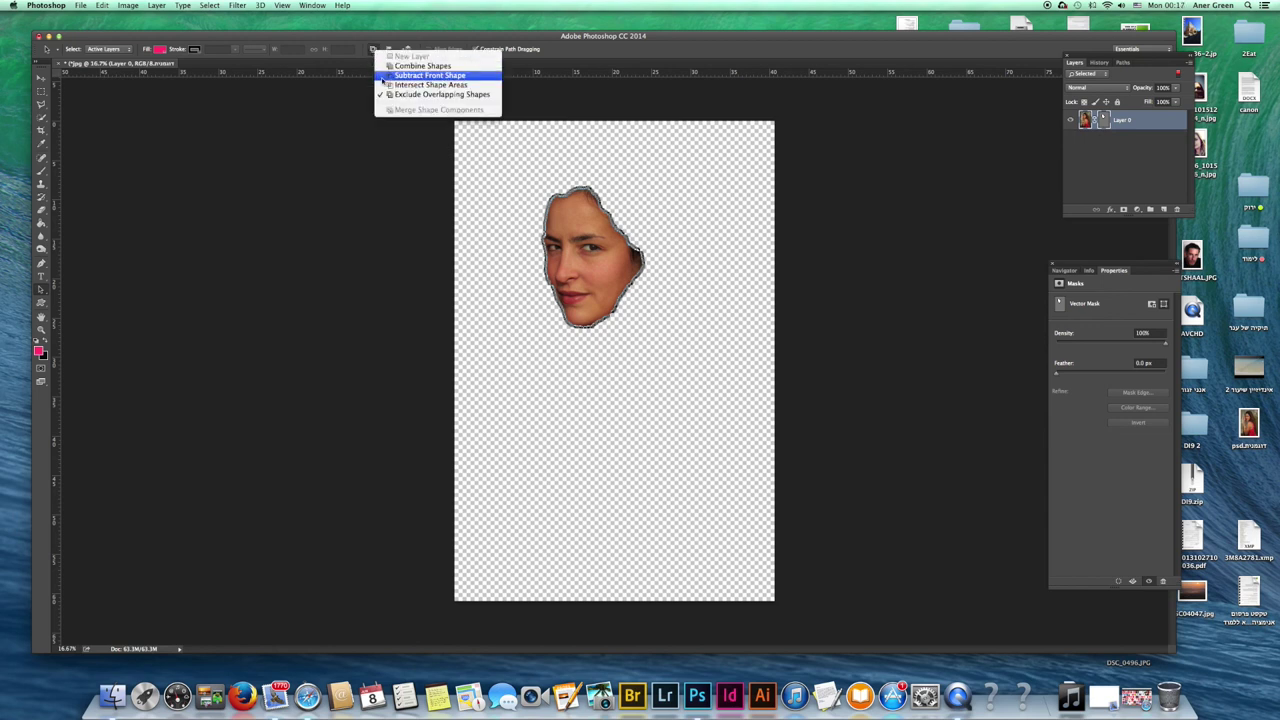
pyautogui.click(384, 76)
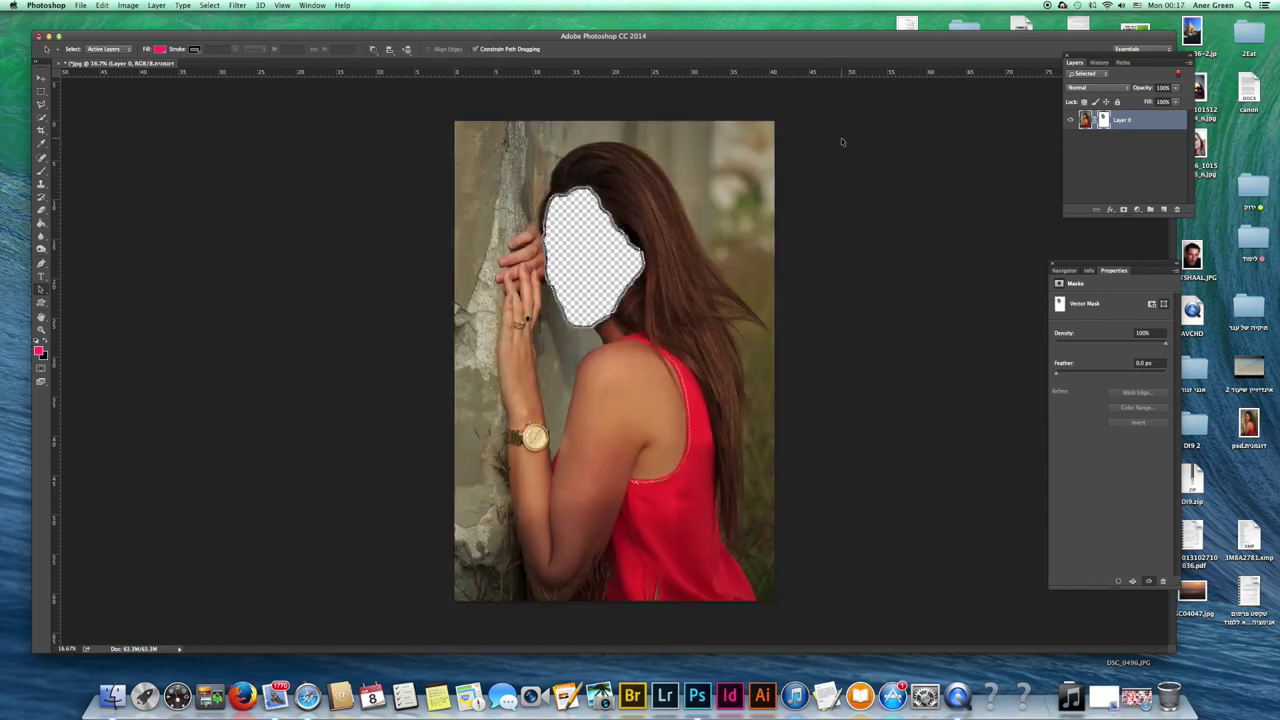
# Duplicate the layer with the face cut out and move the copy diagonally down over the shoulder area
pyautogui.press('super+j')
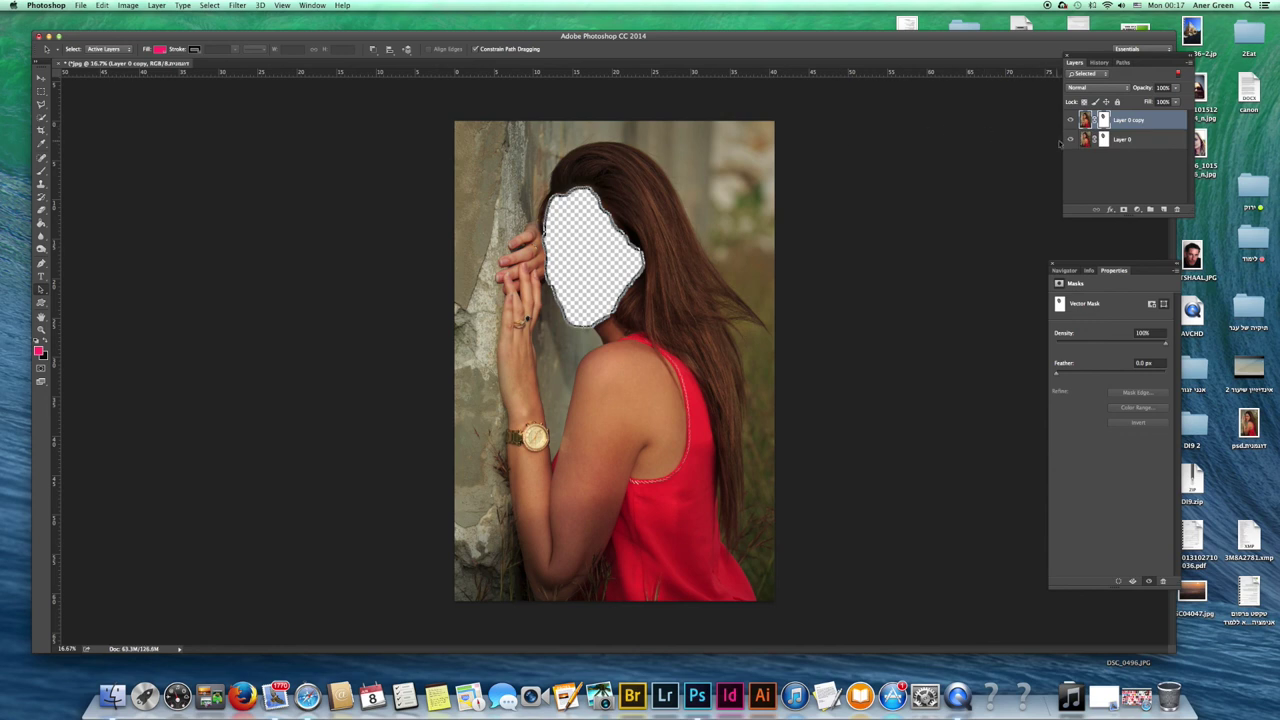
pyautogui.press('v')
pyautogui.moveTo(646, 201); pyautogui.dragTo(745, 310)
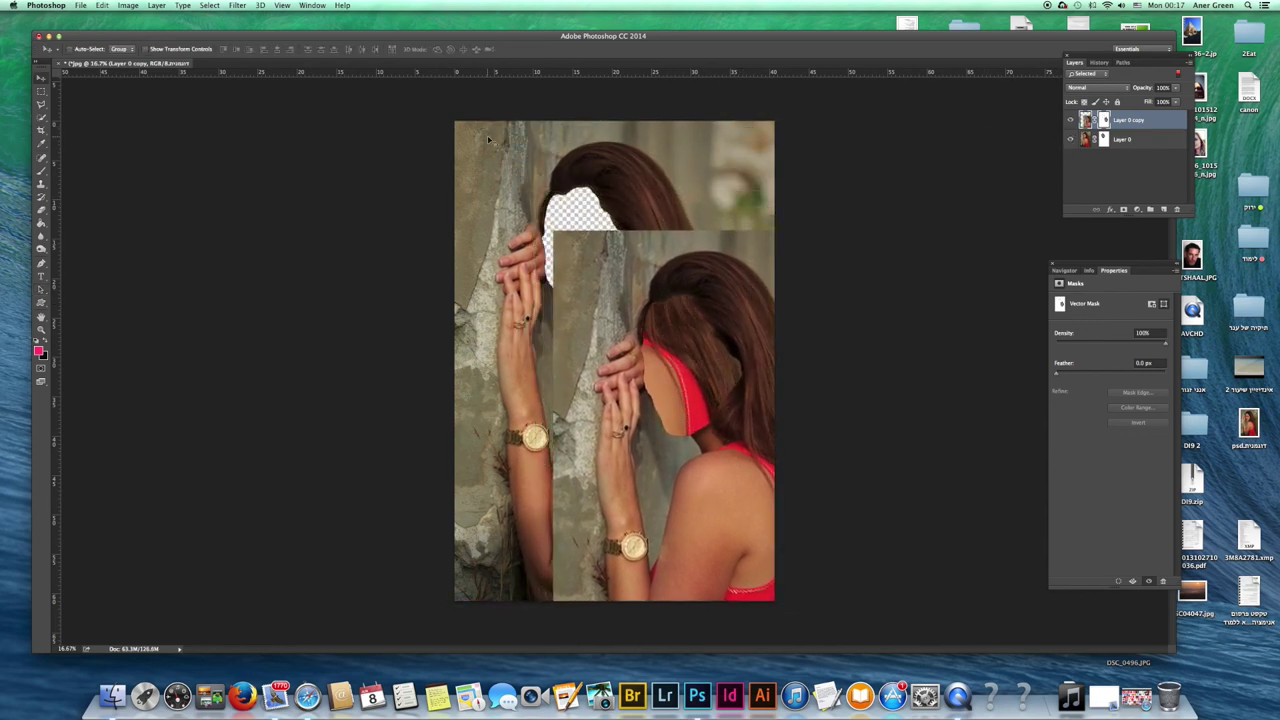
# Set the copy's face path to Combine Shapes and move the copy so the isolated face sits beside the woman's hair
pyautogui.press('a')
pyautogui.click(372, 49)
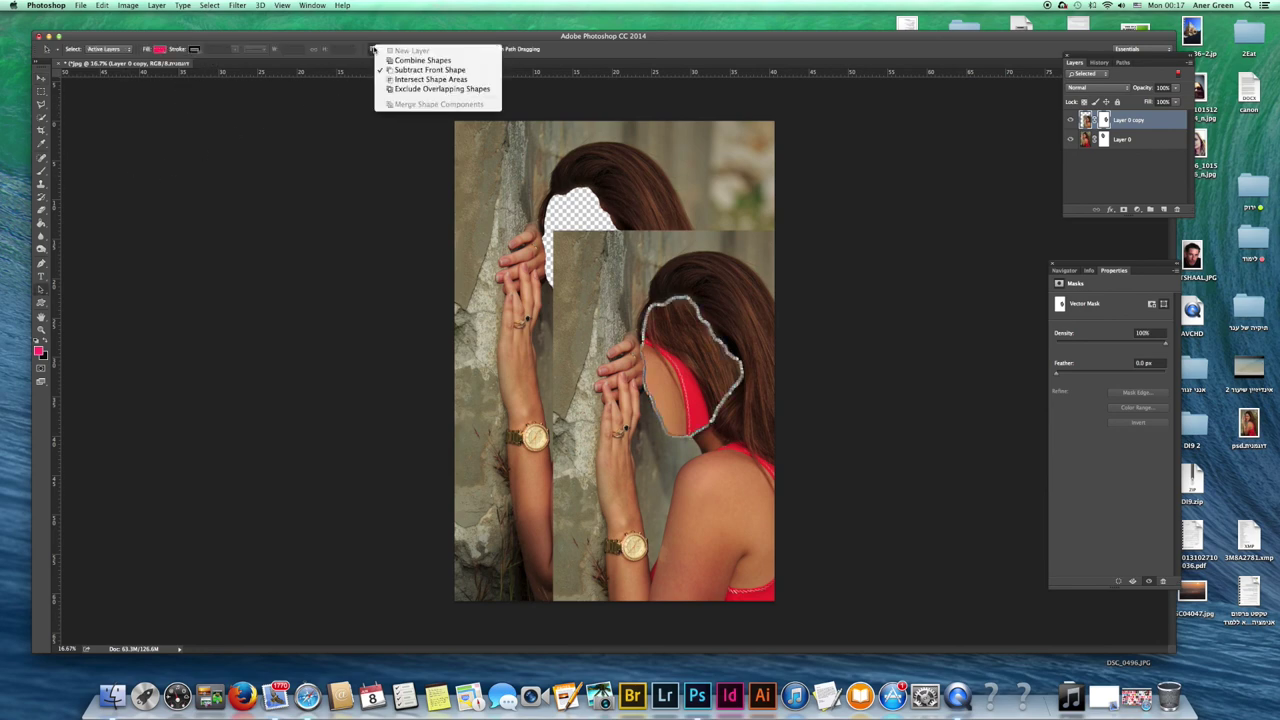
pyautogui.click(422, 60)
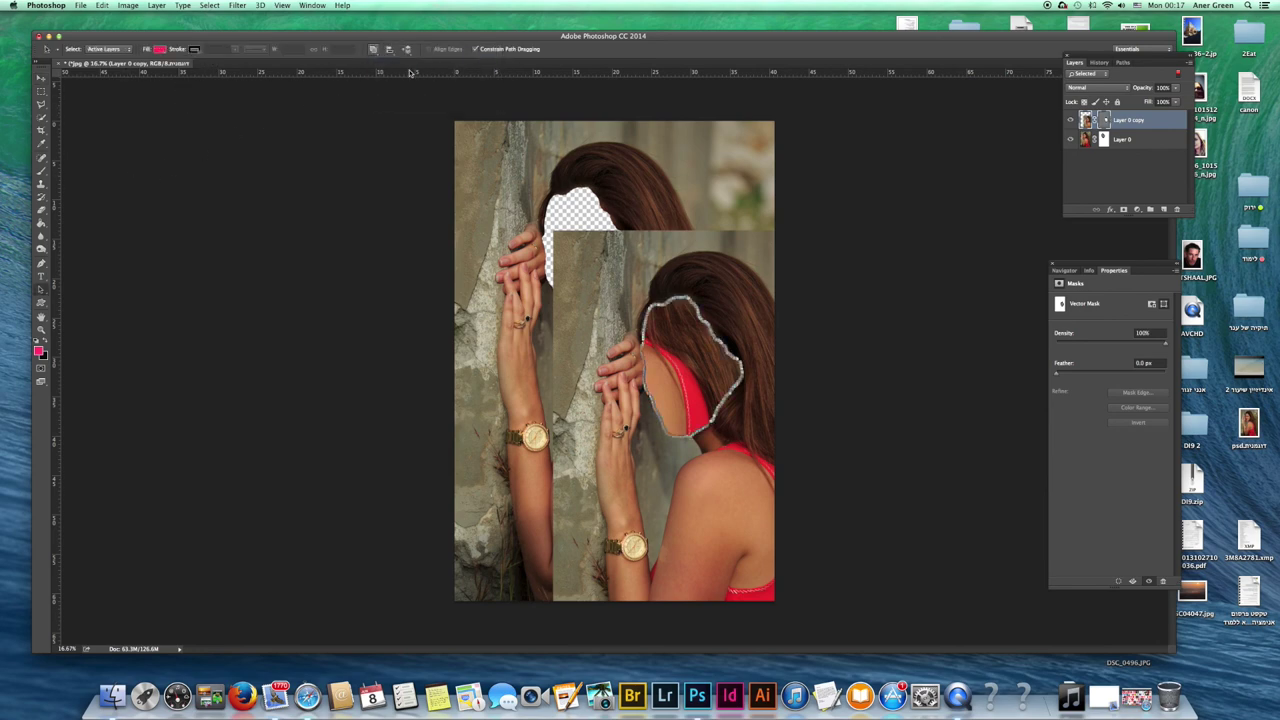
pyautogui.moveTo(688, 377); pyautogui.dragTo(712, 273)
pyautogui.press('super+z')
pyautogui.press('v')
pyautogui.moveTo(690, 360); pyautogui.dragTo(706, 220)
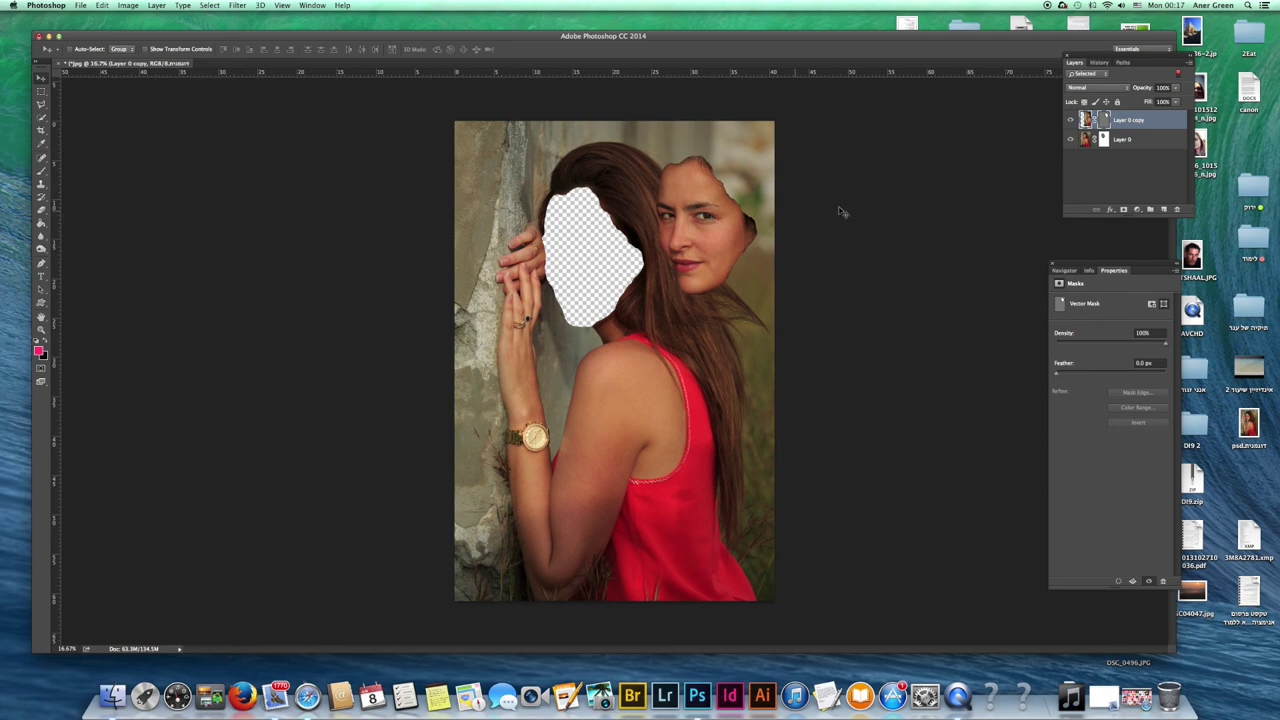
# Hide the layer copy, try a Quick Selection on the red dress and nearby grass, and deselect
pyautogui.click(1070, 120)
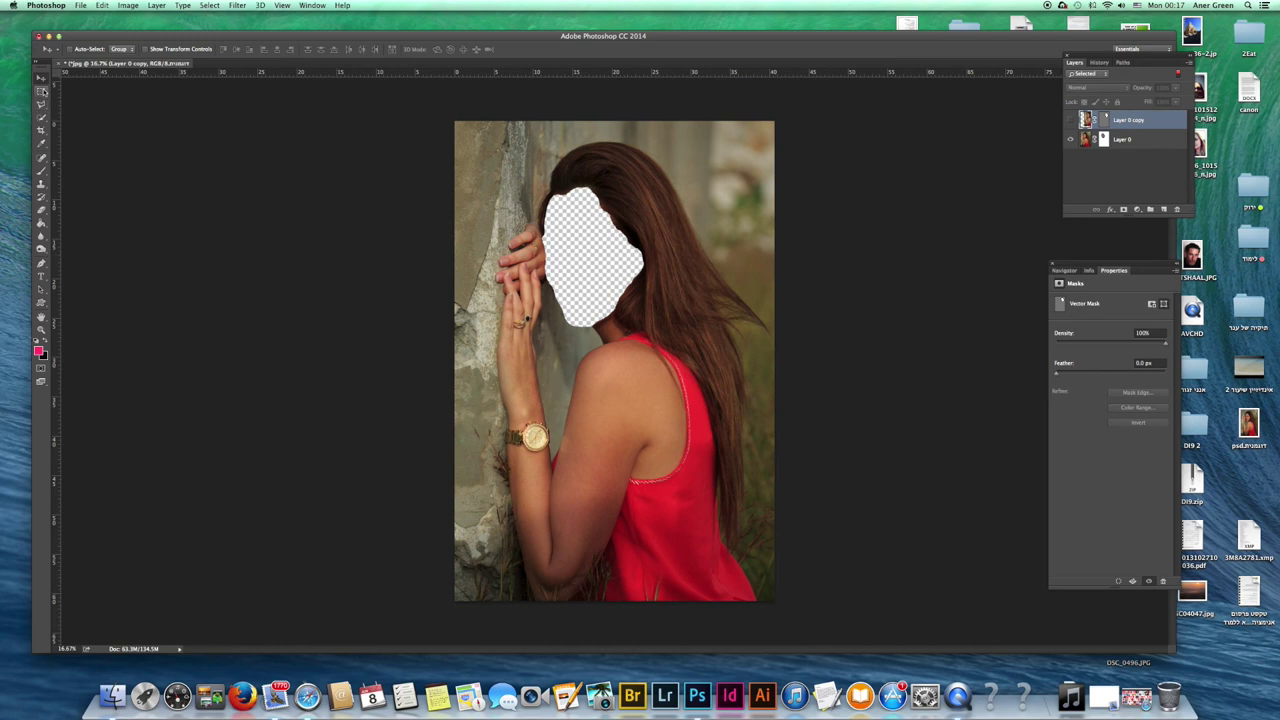
pyautogui.click(44, 118)
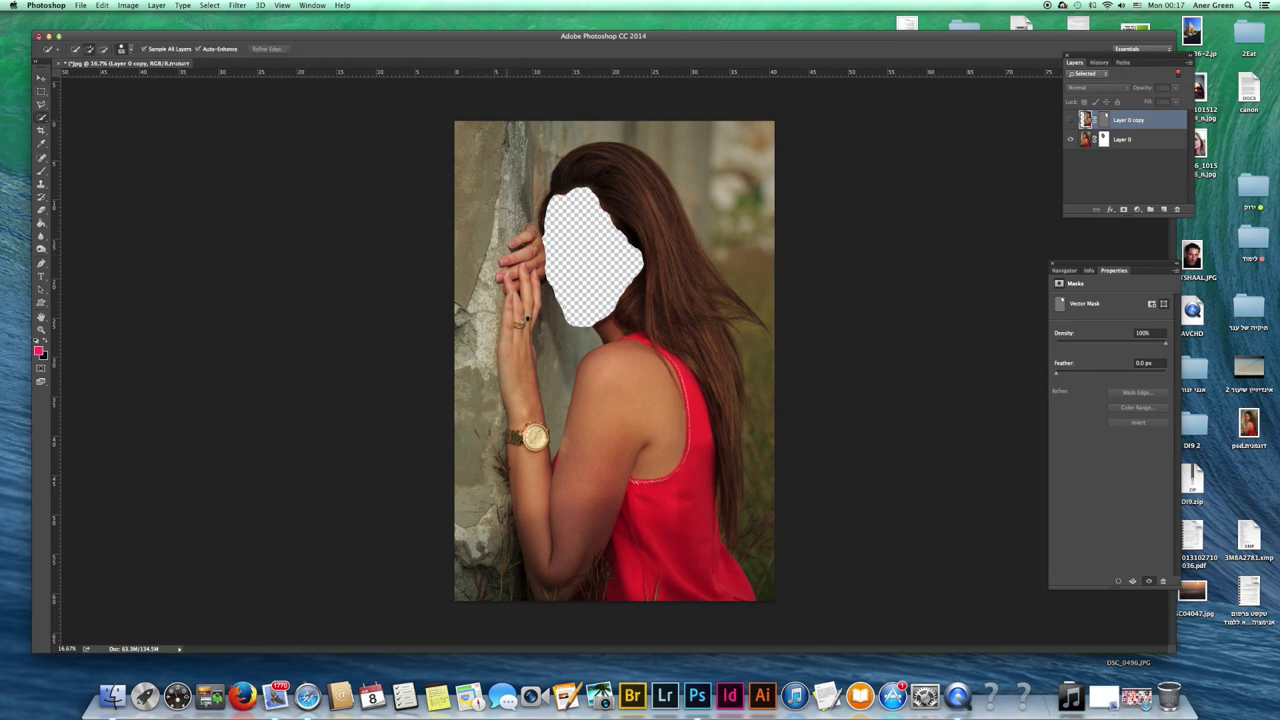
pyautogui.click(634, 521)
pyautogui.click(762, 545)
pyautogui.press('super+d')
# Try selecting the wall with the Magic Wand tool, and deselect
pyautogui.click(43, 118)
pyautogui.click(90, 129)
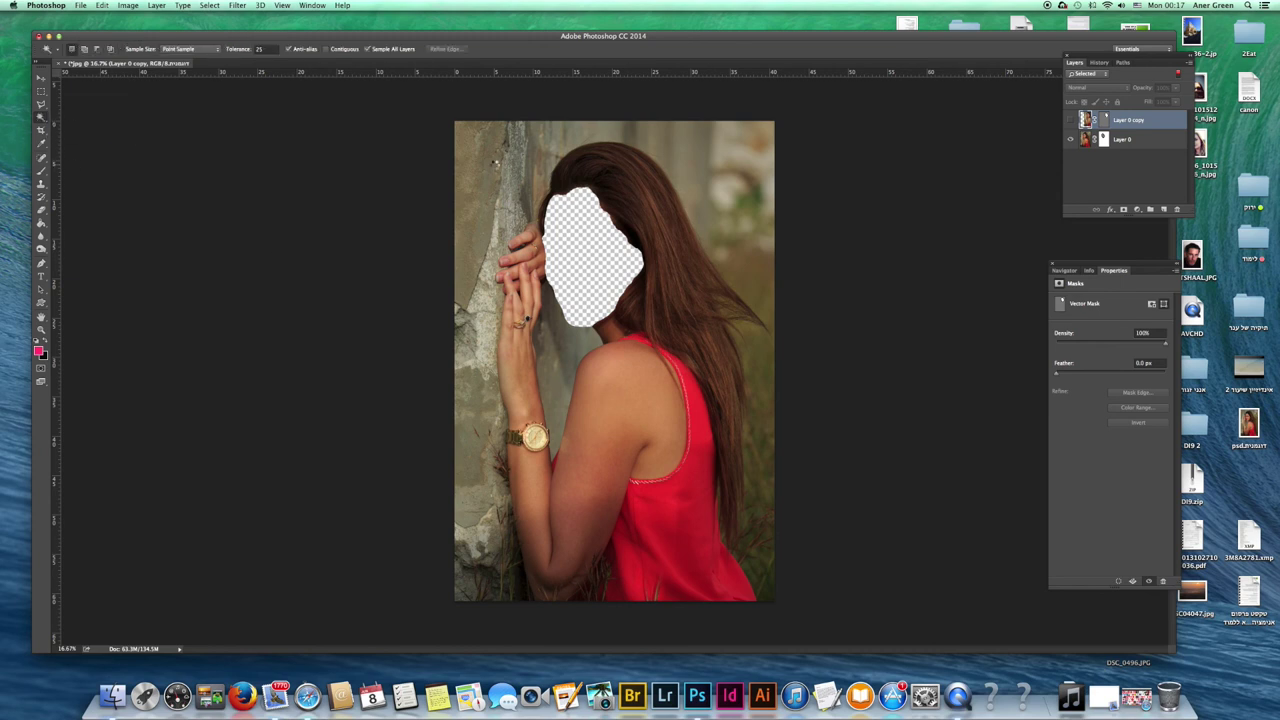
pyautogui.click(495, 167)
pyautogui.press('super+d')
# Try selecting the photo around the face cut-out with the Quick Selection tool, and deselect
pyautogui.click(42, 118)
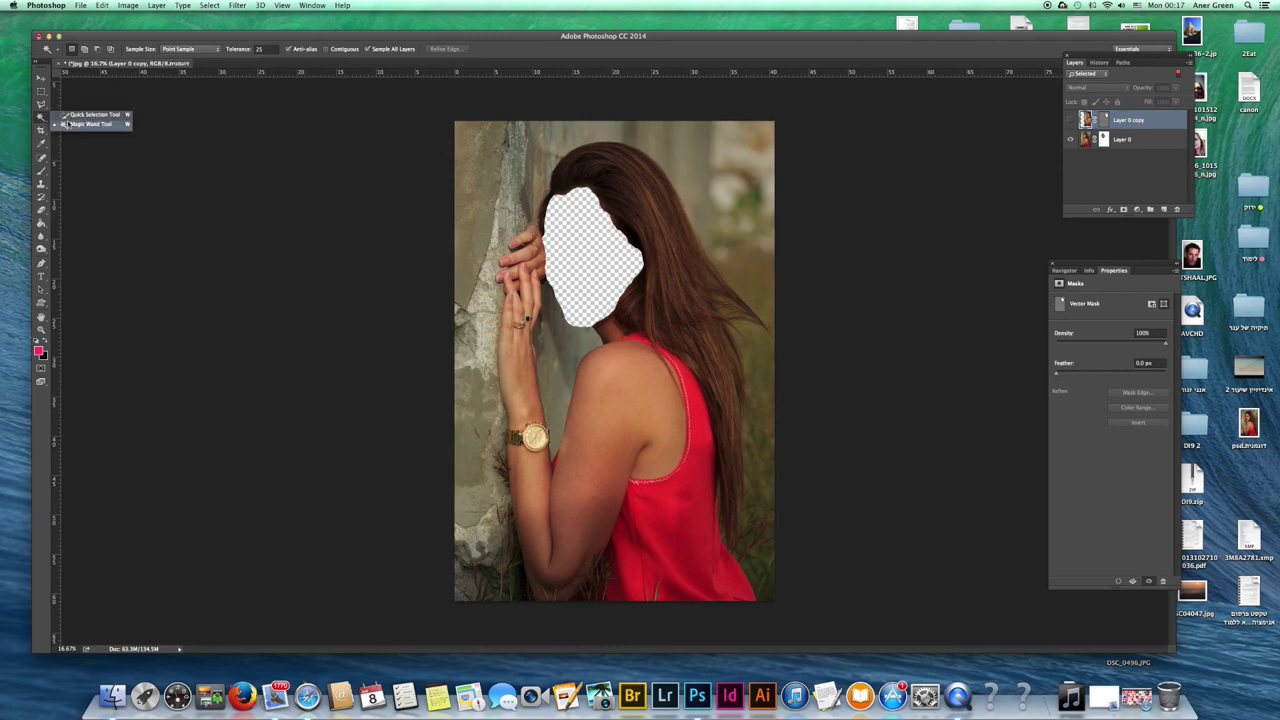
pyautogui.click(80, 115)
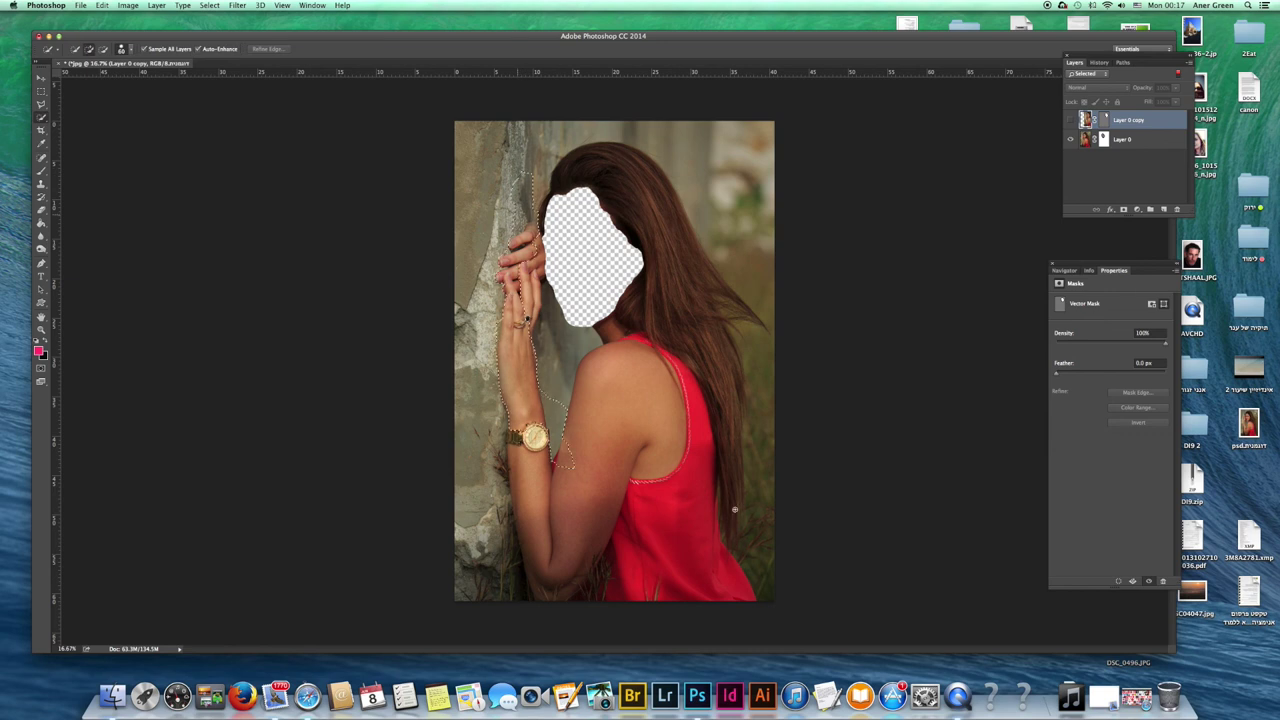
pyautogui.moveTo(645, 515)
pyautogui.mouseDown()
pyautogui.moveTo(655, 212)
pyautogui.moveTo(524, 148)
pyautogui.moveTo(479, 186)
pyautogui.moveTo(622, 262)
pyautogui.moveTo(564, 222)
pyautogui.mouseUp()
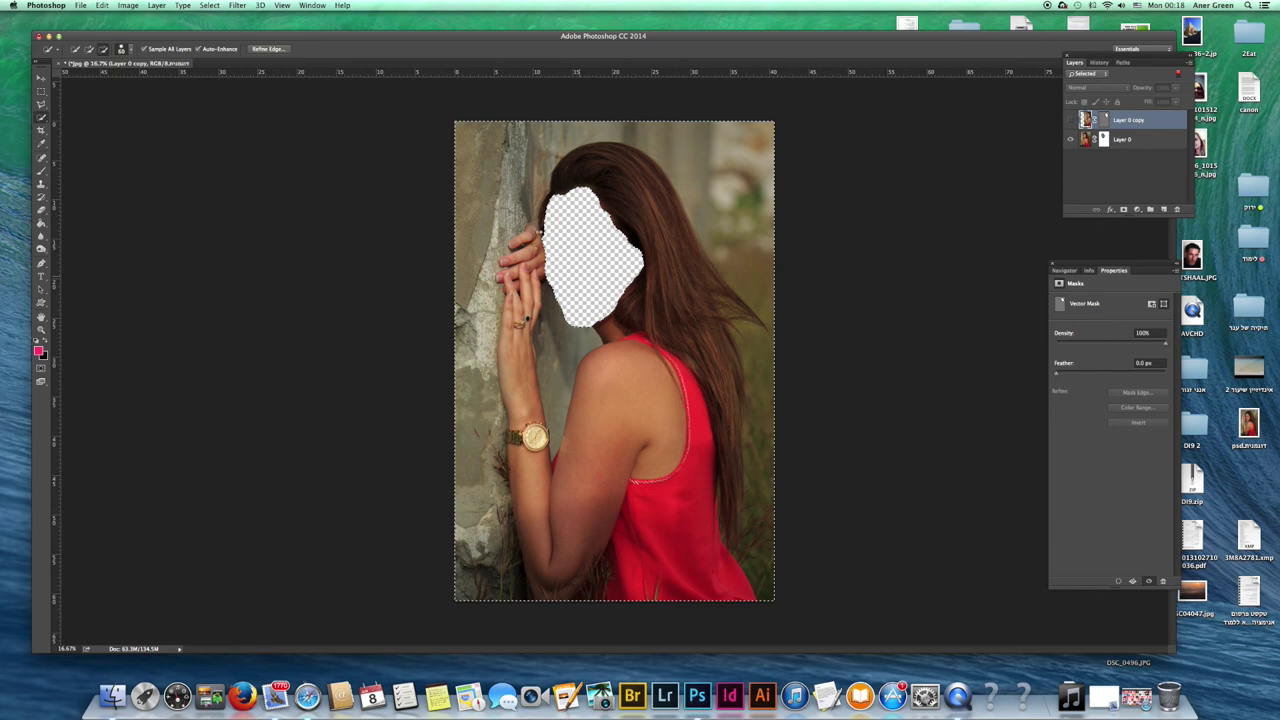
pyautogui.press('super+d')
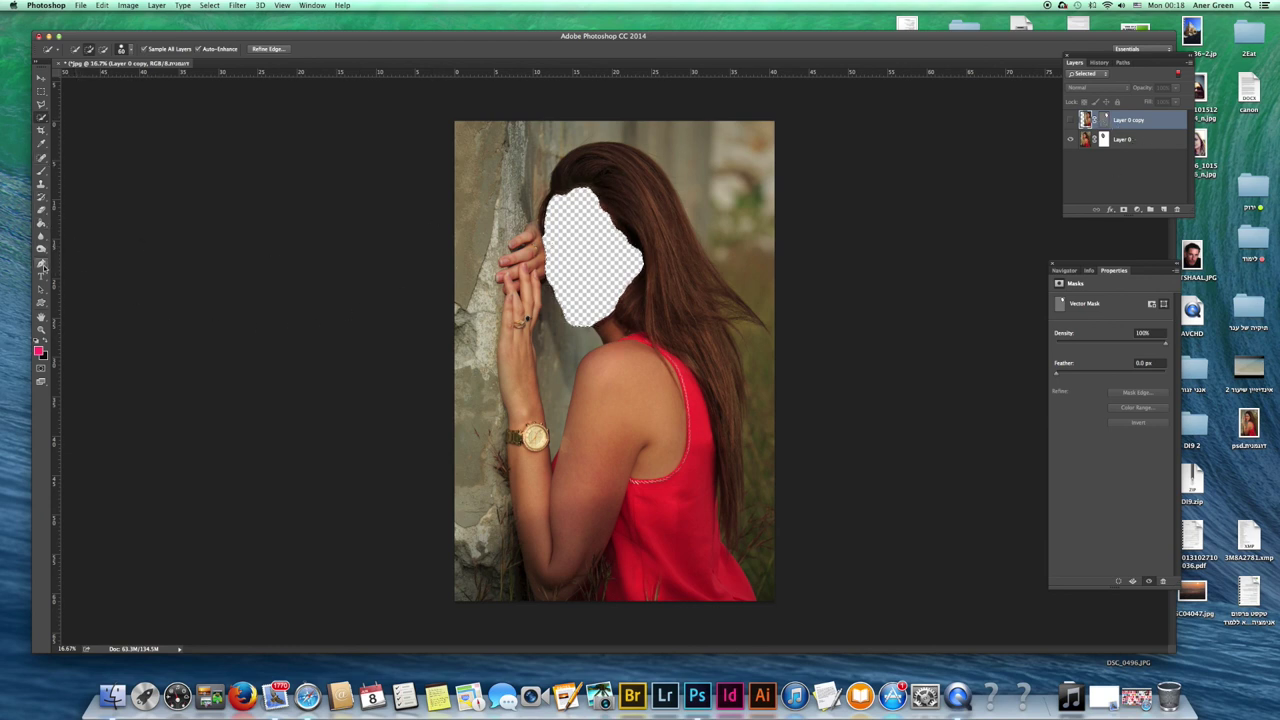
# Try painting over the face cut-out with the Brush while the hidden layer copy is selected
pyautogui.click(41, 171)
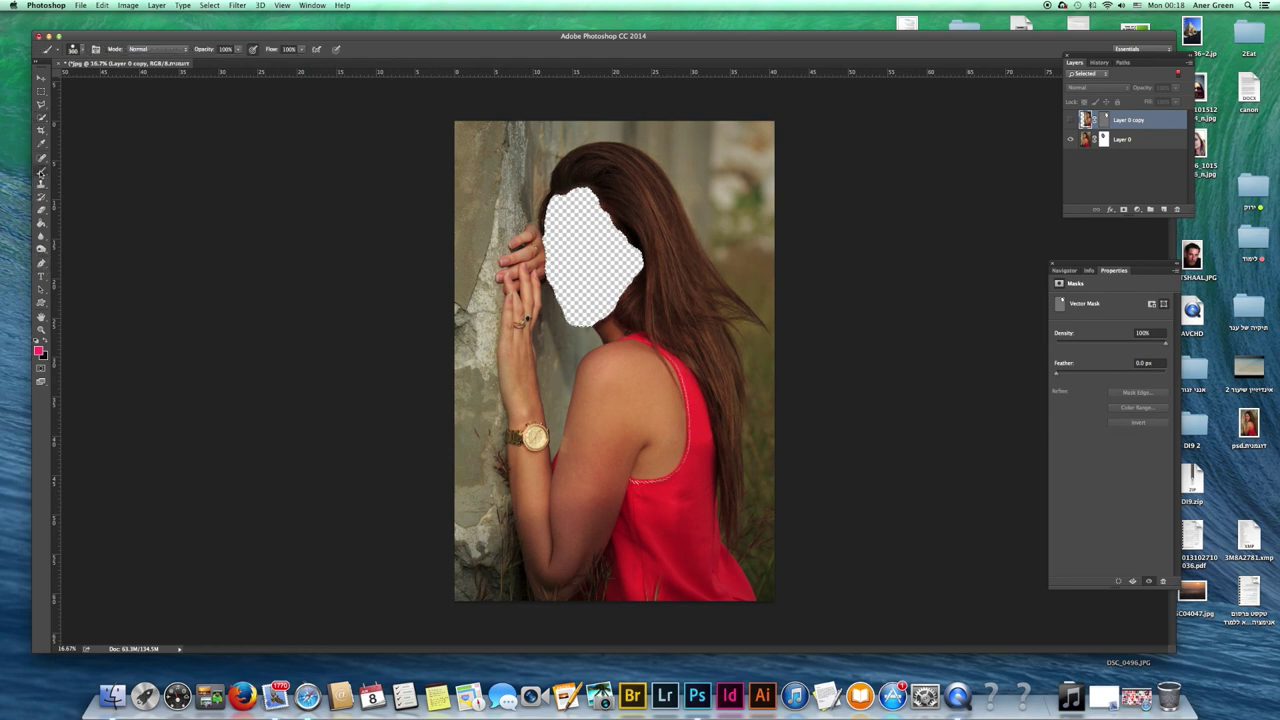
pyautogui.click(631, 268)
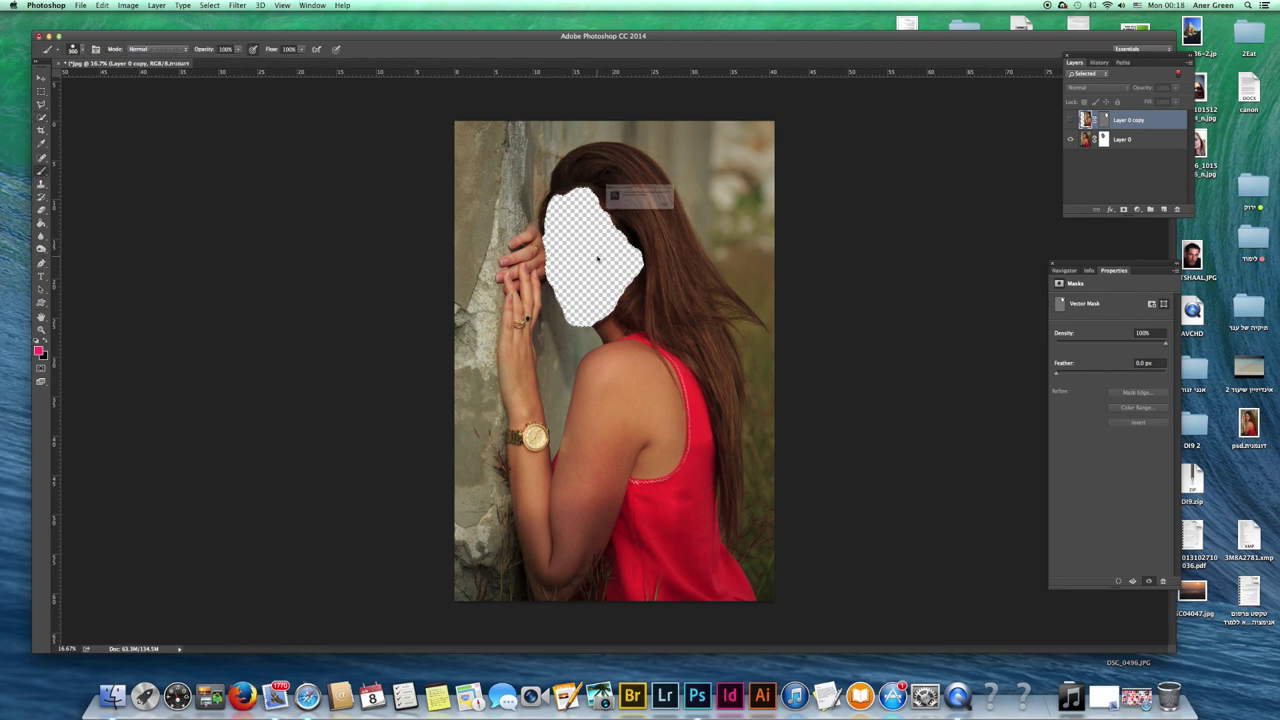
pyautogui.click(725, 222)
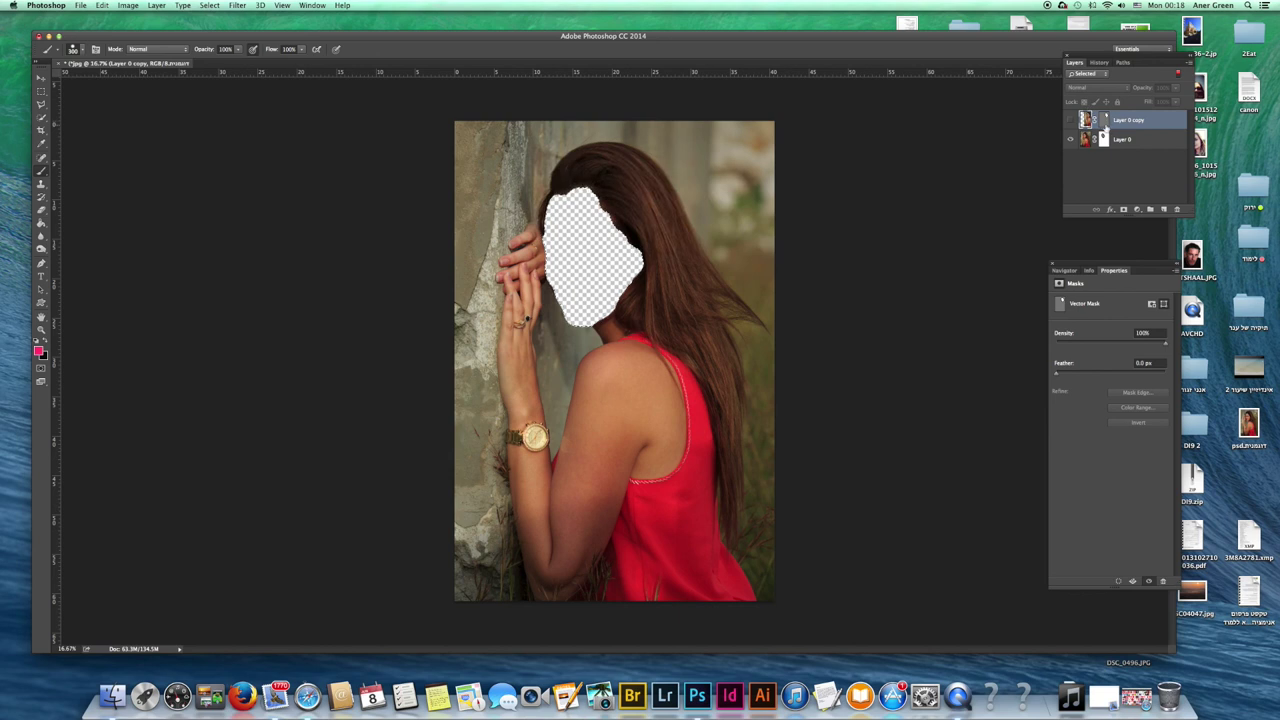
# Try disabling the vector mask on the hidden layer copy, and leave it enabled
pyautogui.rightClick(1105, 121)
pyautogui.click(1108, 130)
pyautogui.keyDown('shift'); pyautogui.click(1104, 120); pyautogui.keyUp('shift')
pyautogui.rightClick(1105, 121)
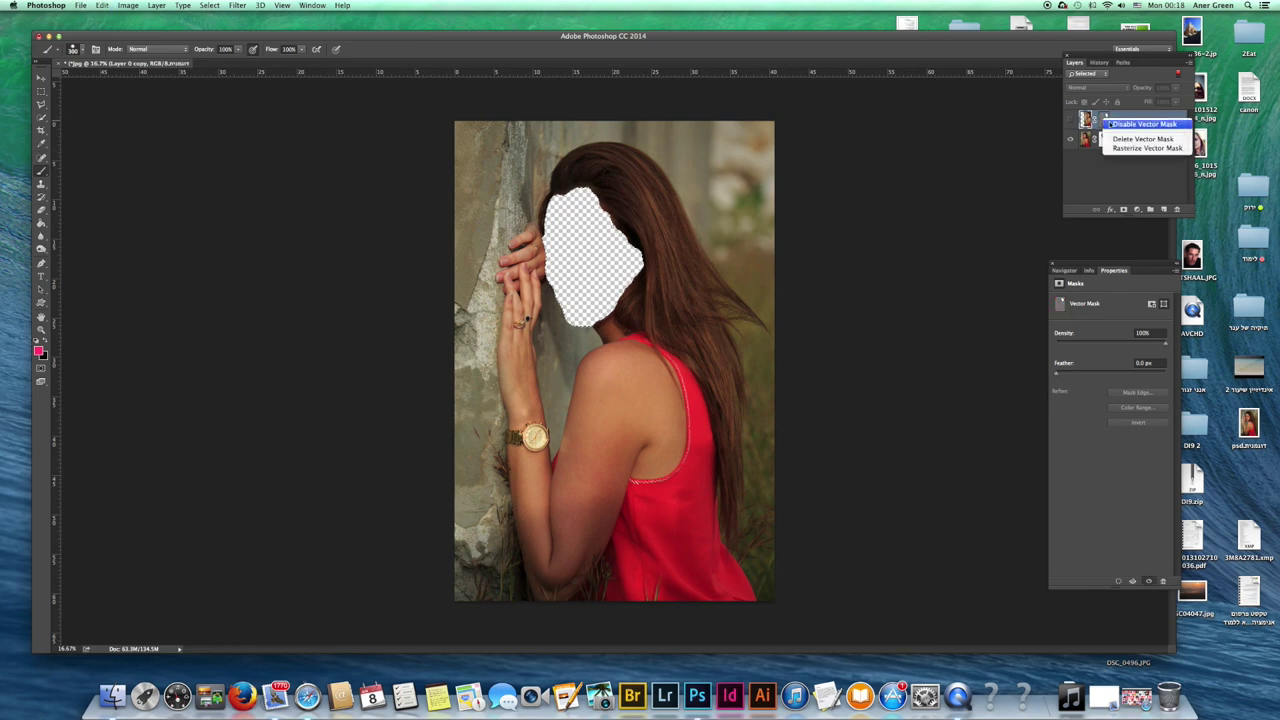
pyautogui.click(1106, 123)
# Disable Layer 0's vector mask and paint the face area solid pink within a face-shaped selection
pyautogui.click(1105, 139)
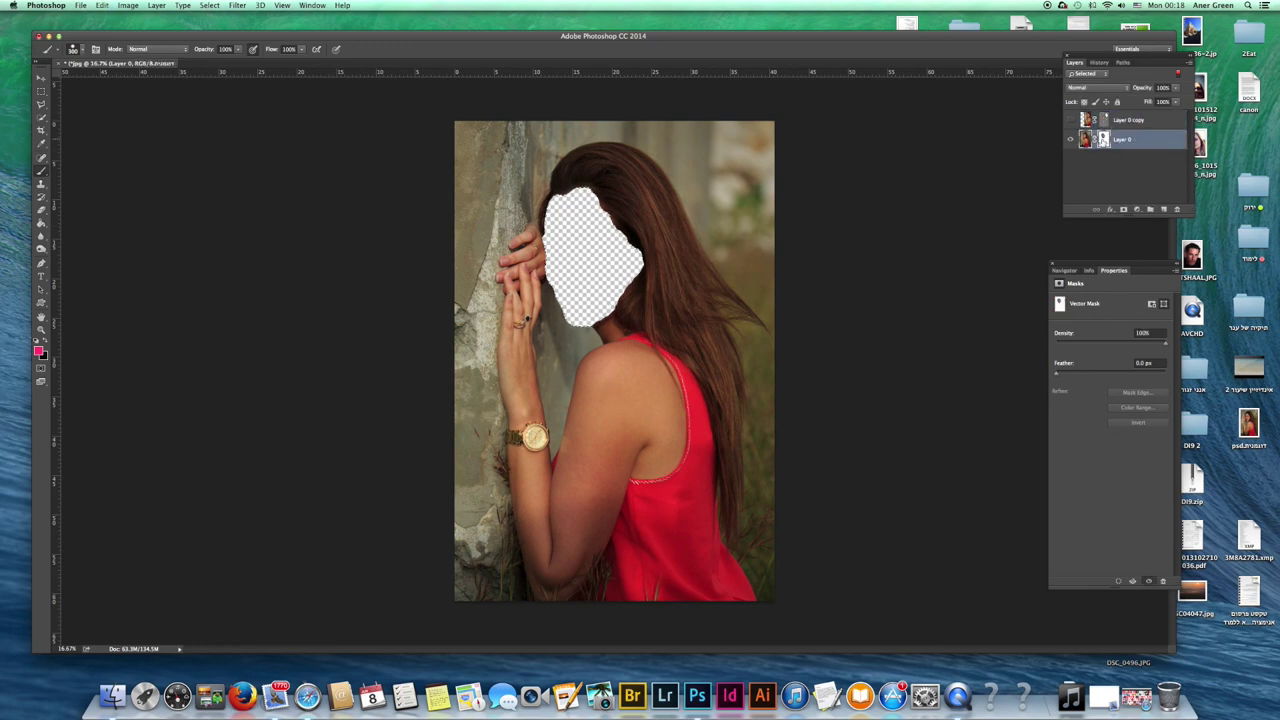
pyautogui.rightClick(1104, 138)
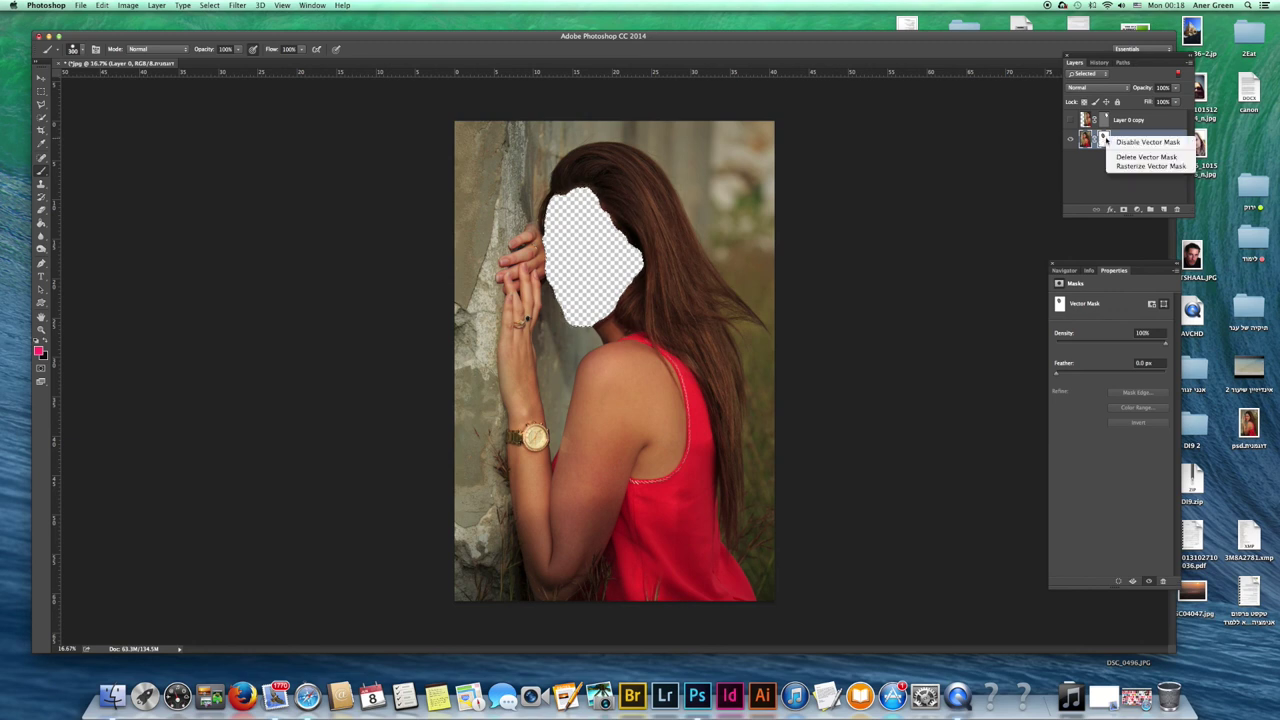
pyautogui.click(1118, 146)
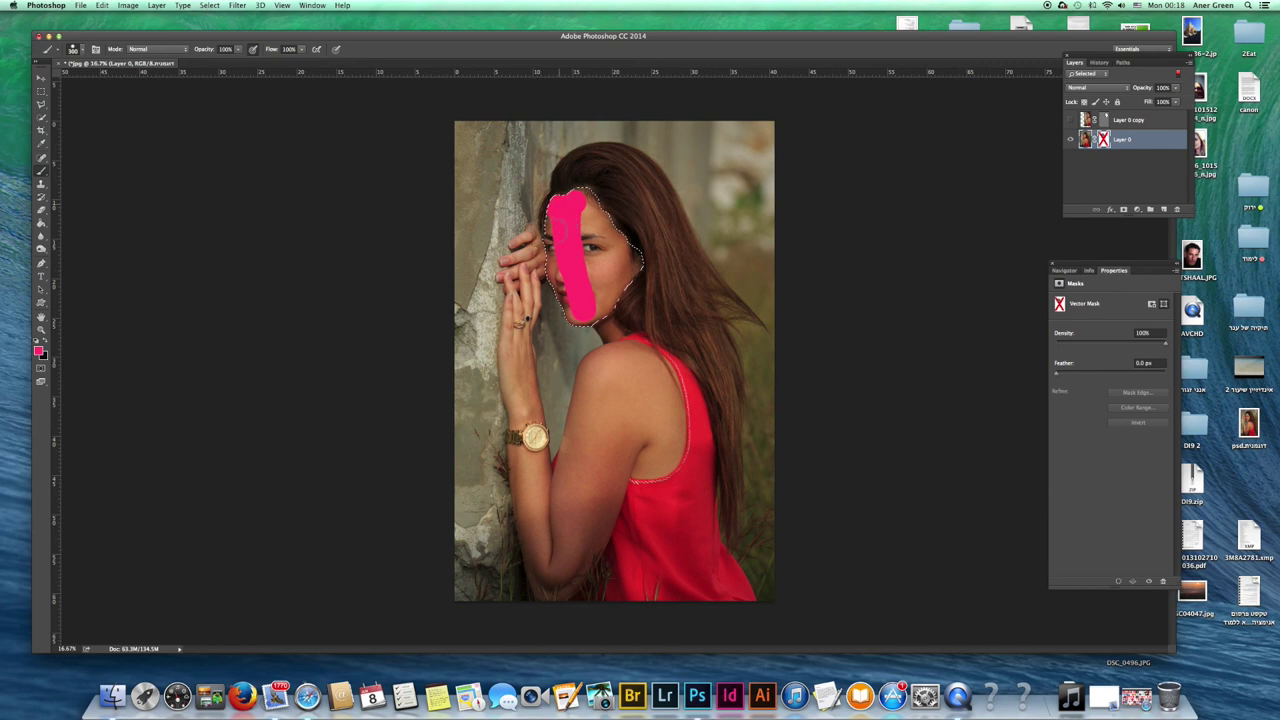
pyautogui.moveTo(605, 300); pyautogui.dragTo(638, 252)
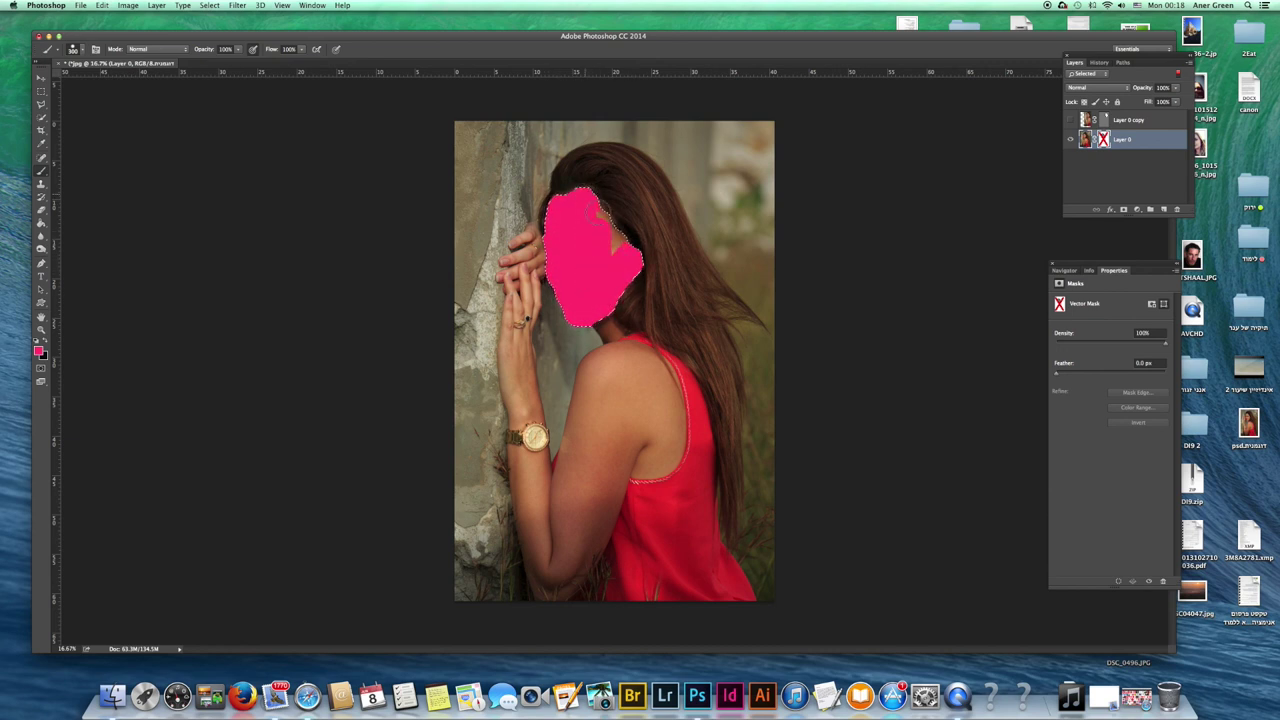
# Show the layer copy, move its isolated face partly over the pink area, and clear the selection
pyautogui.click(1070, 120)
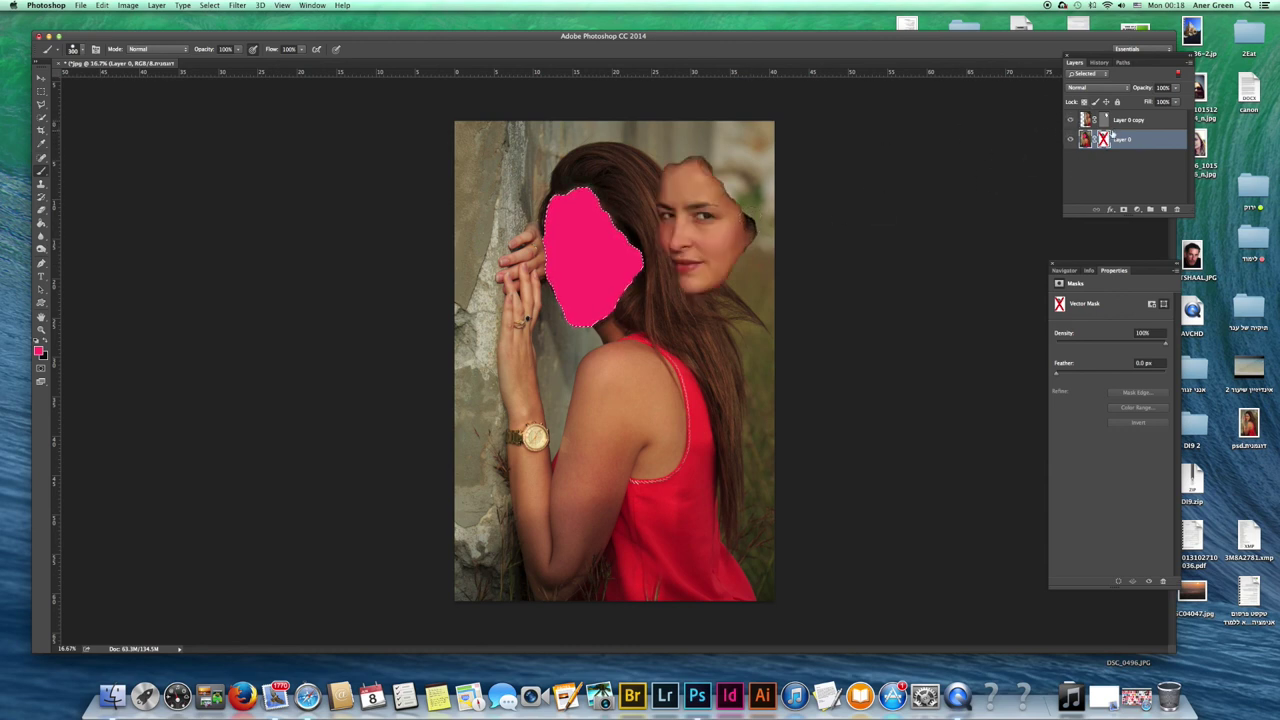
pyautogui.press('a')
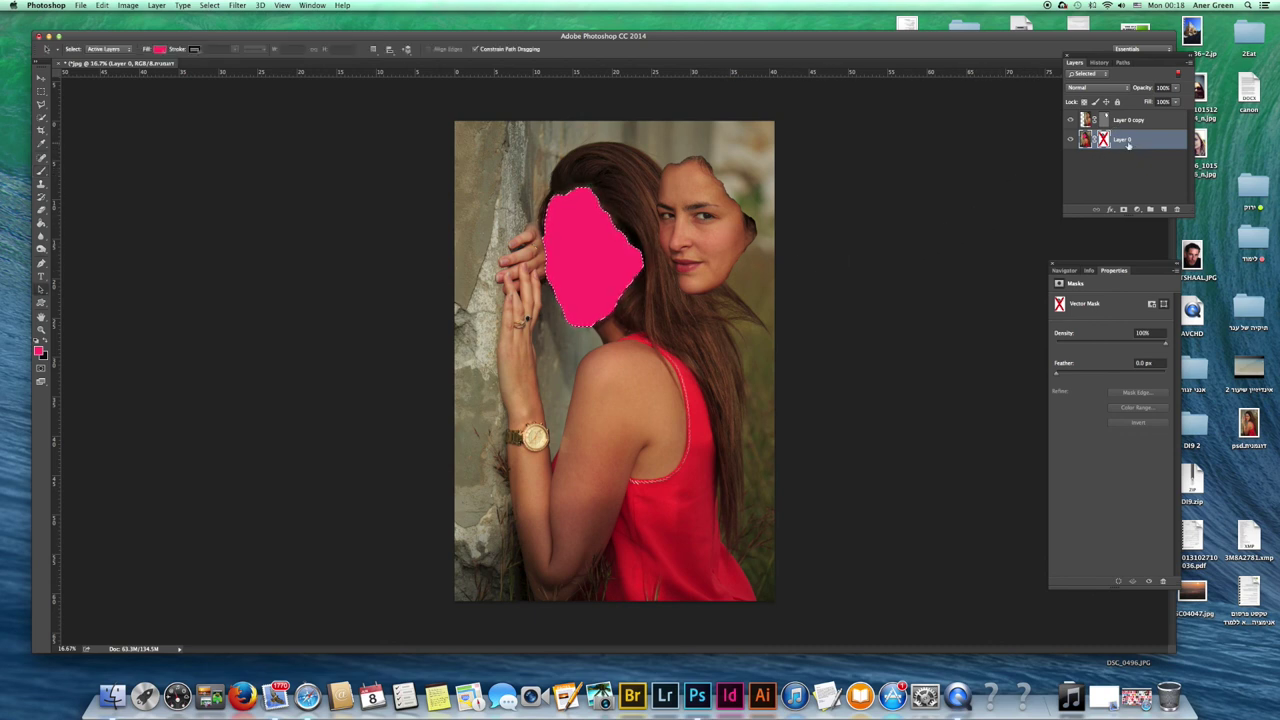
pyautogui.click(1108, 118)
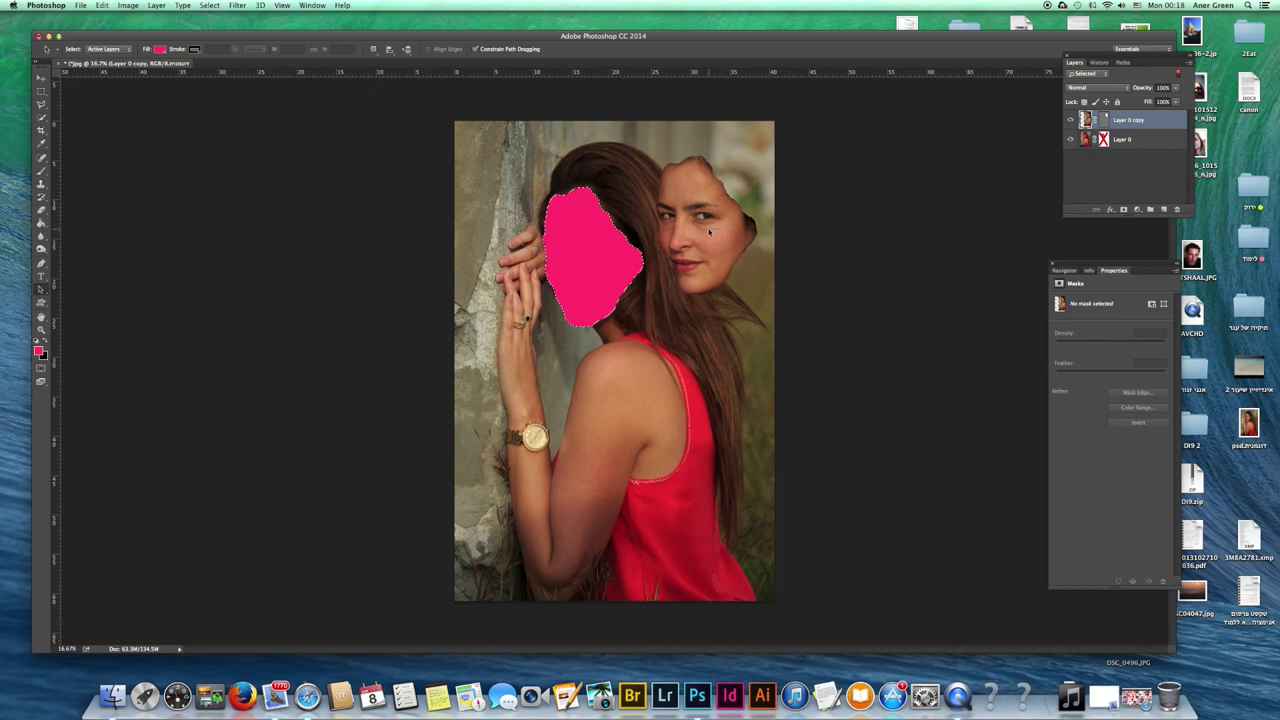
pyautogui.press('v')
pyautogui.moveTo(740, 226); pyautogui.dragTo(664, 248)
pyautogui.press('super+d')
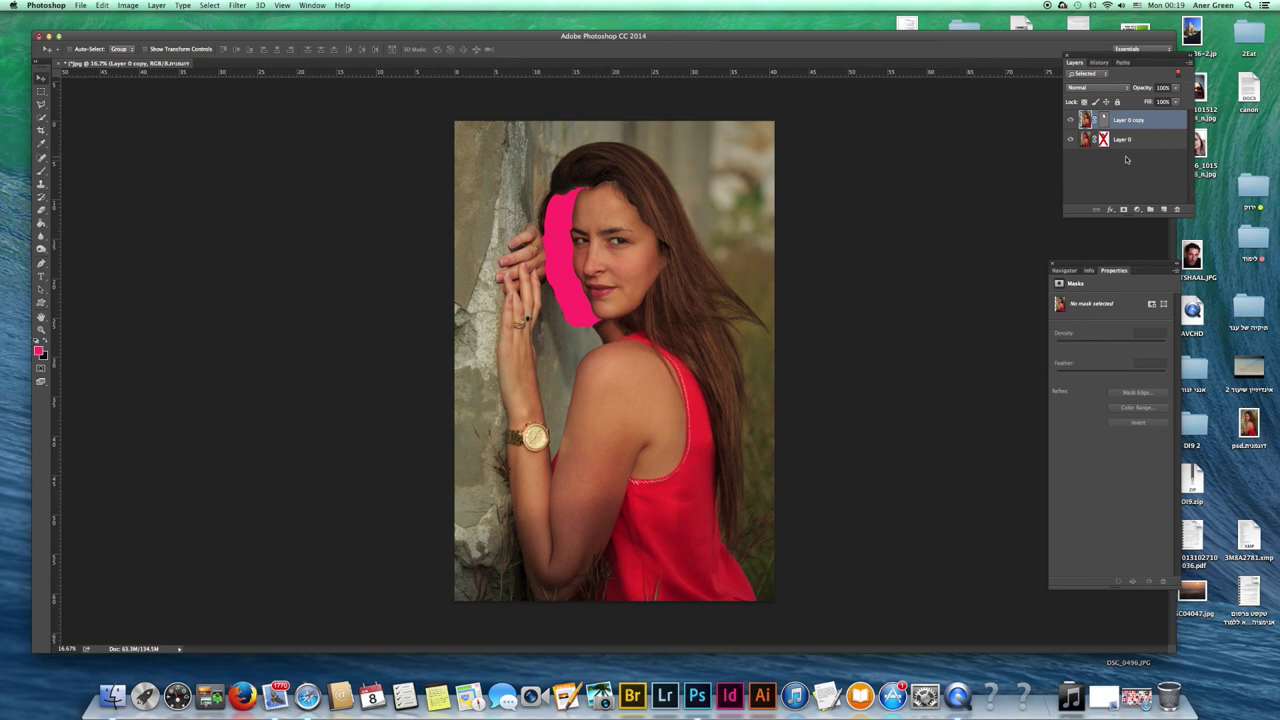
# Display the document's paths
pyautogui.click(1128, 64)
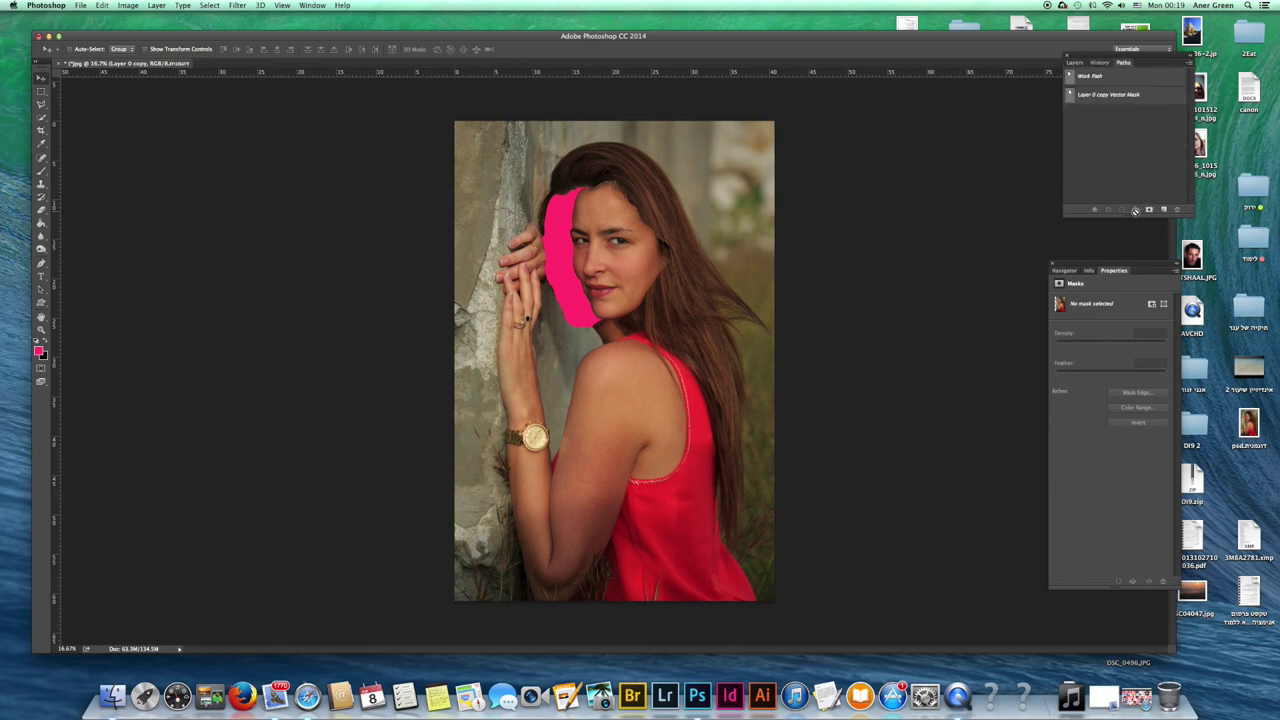